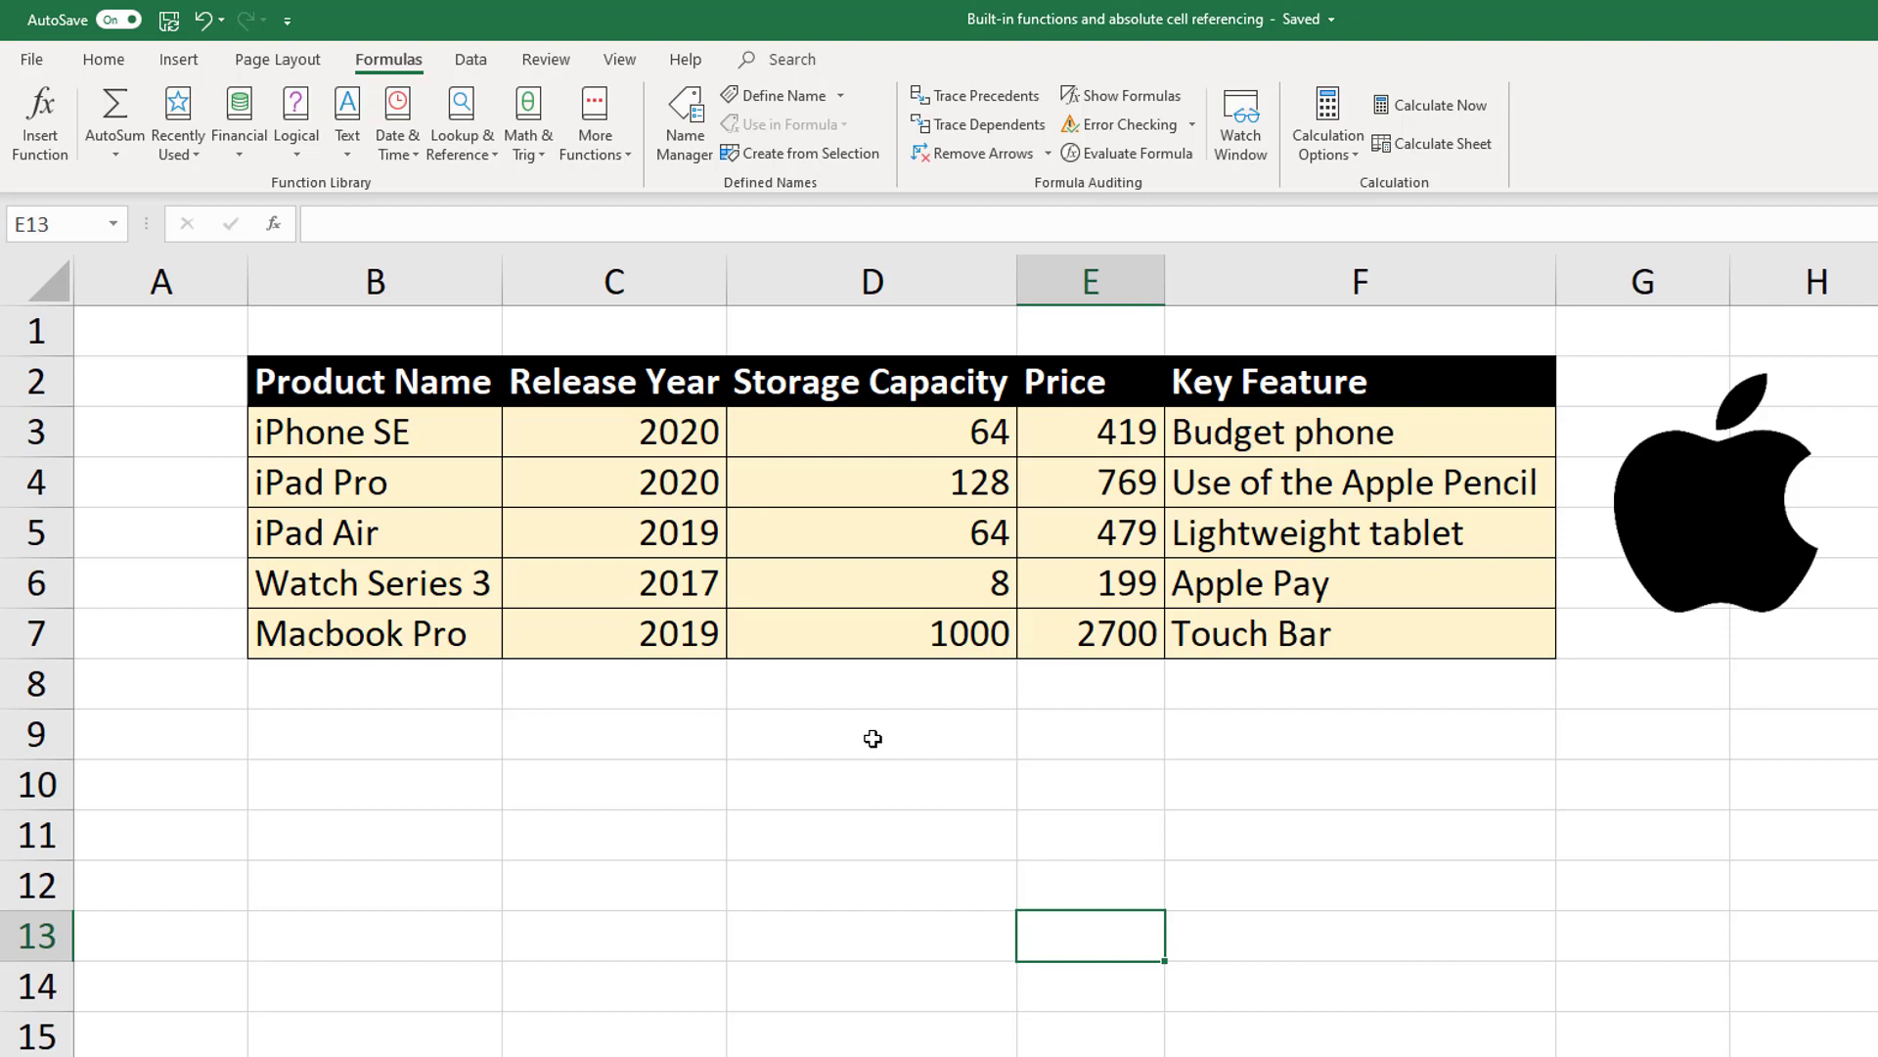
- Label cell D8 below the Storage Capacity column as Sum
left_click(978, 693)
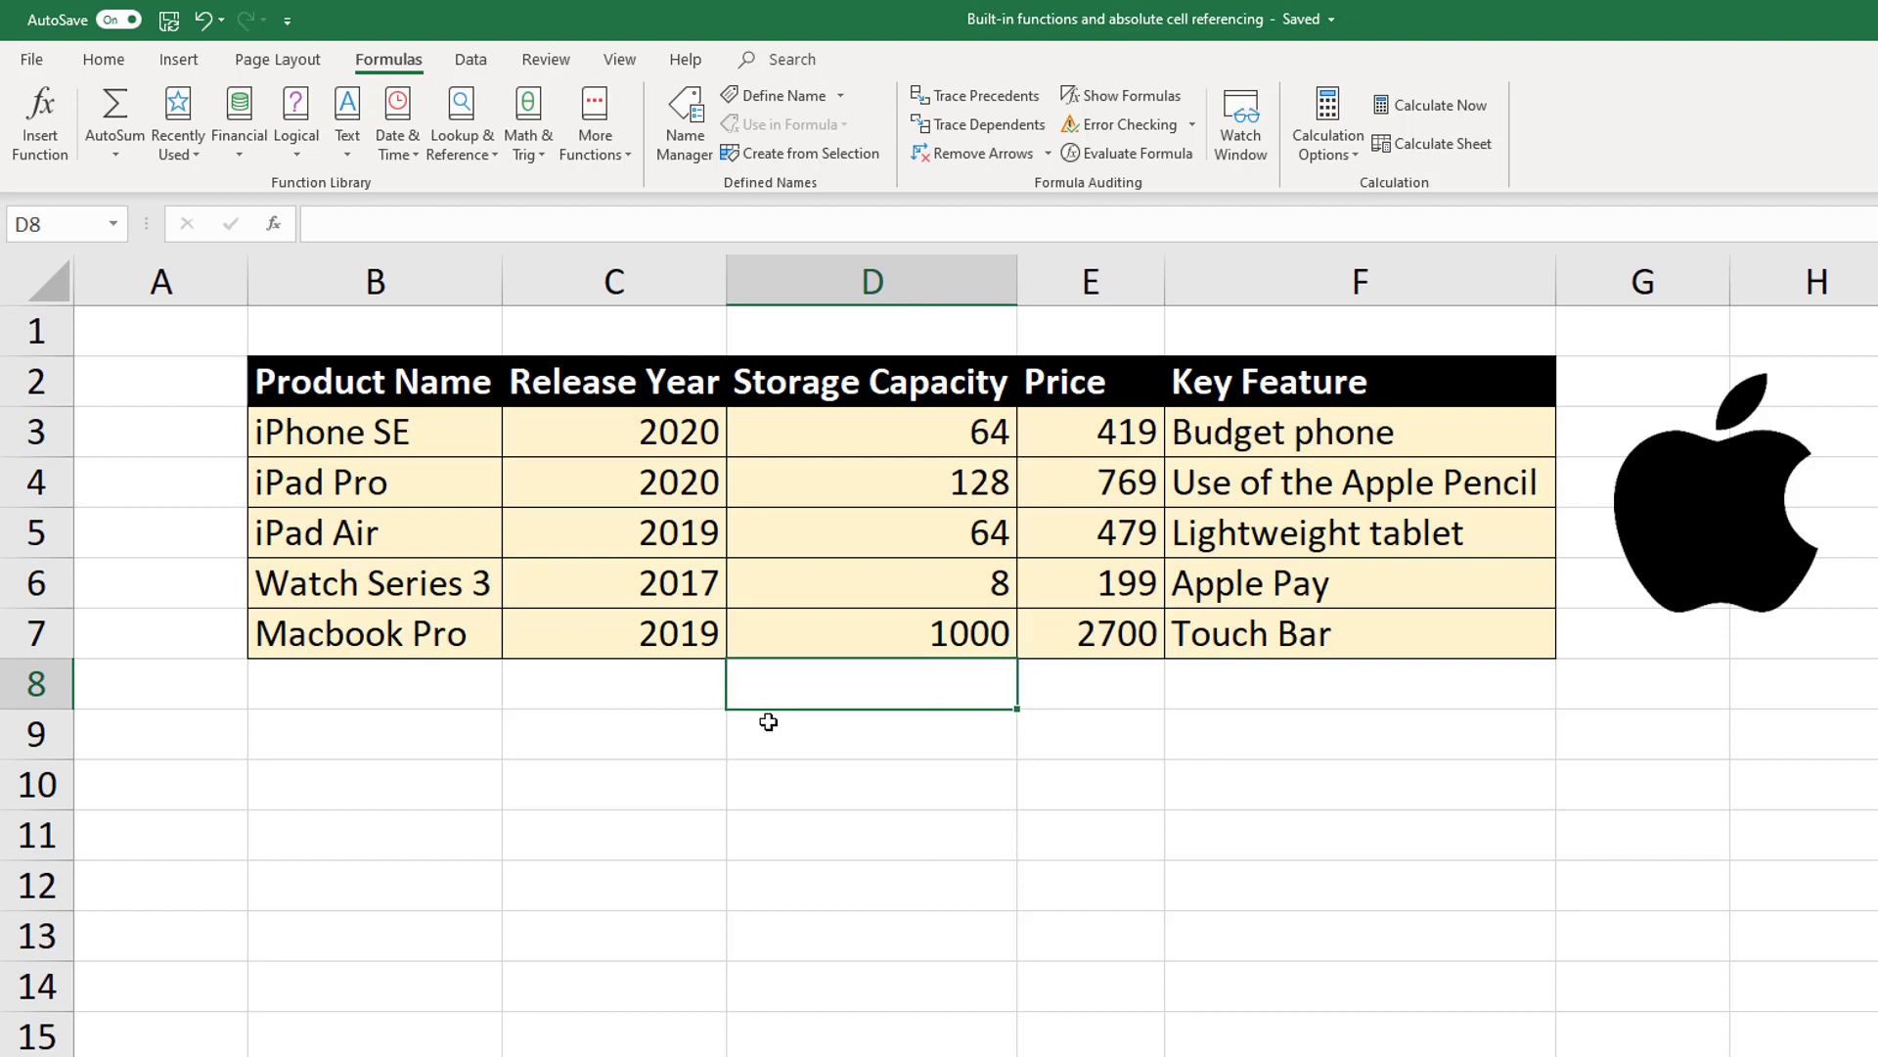
type("Sum")
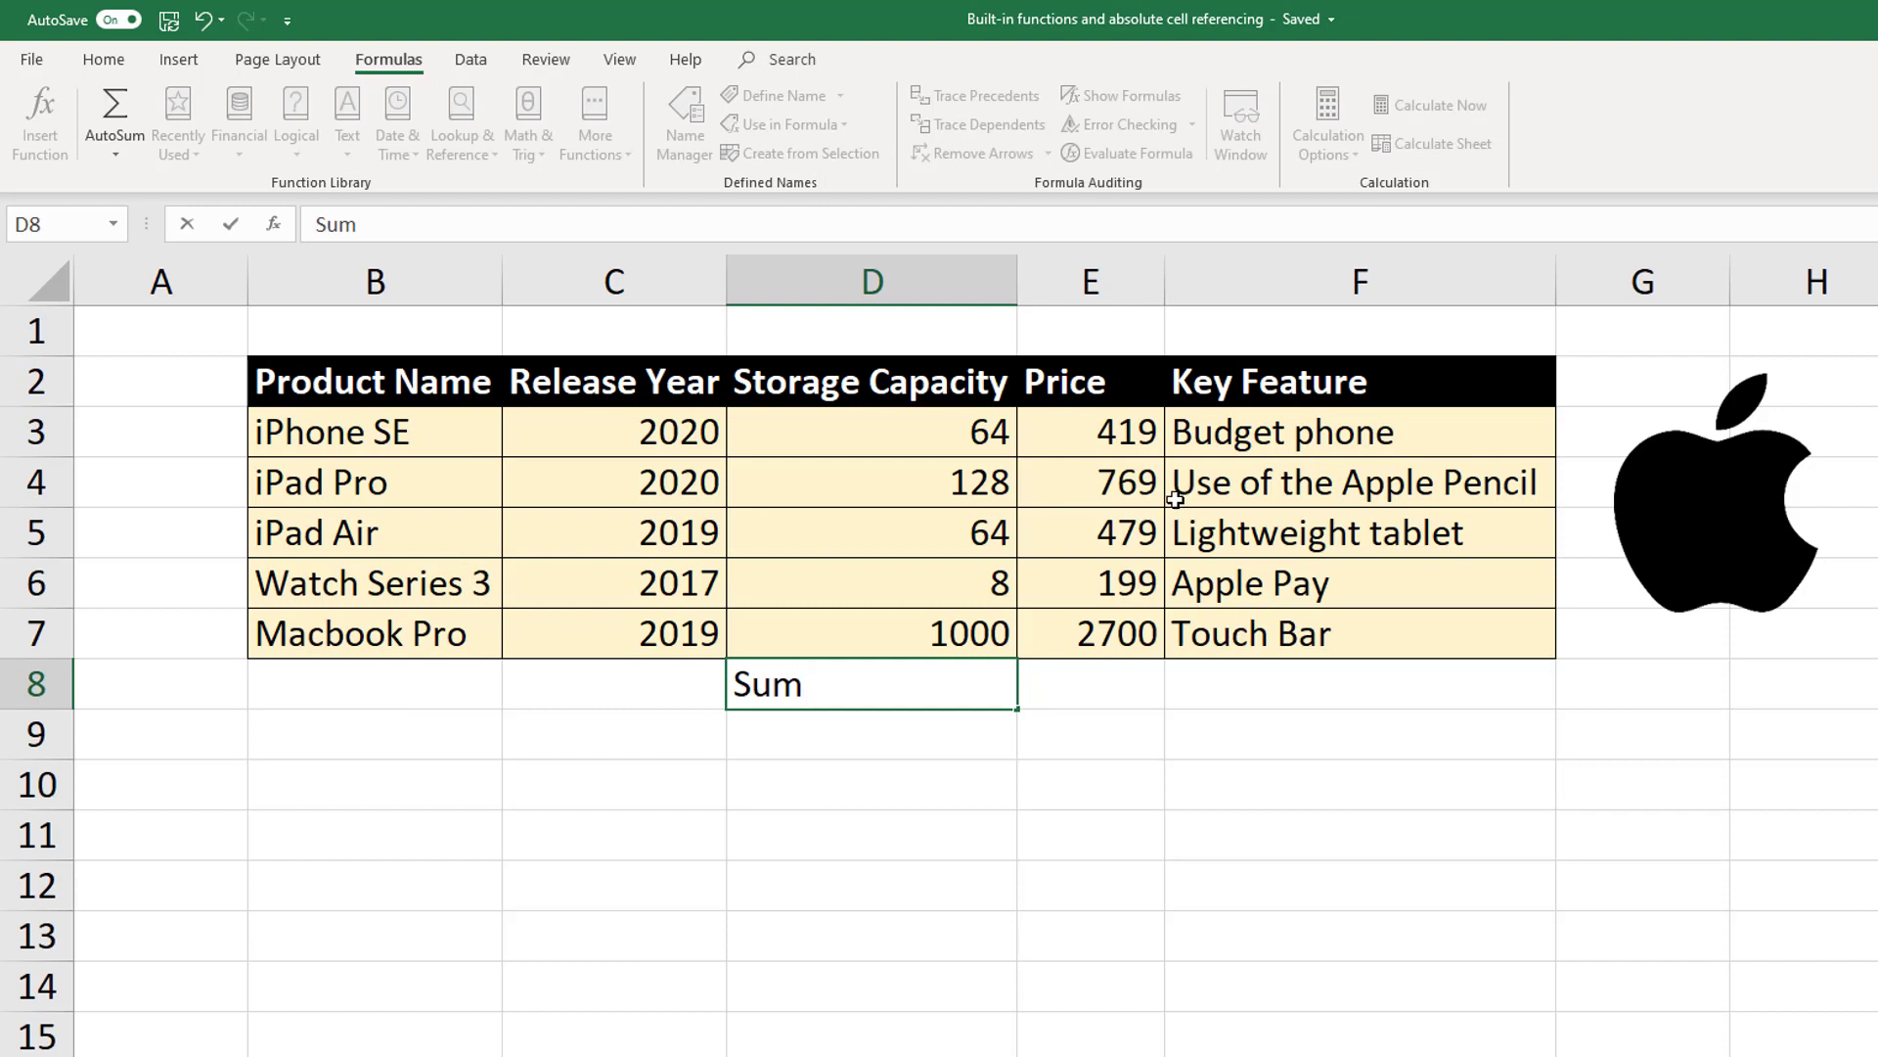
key("Tab")
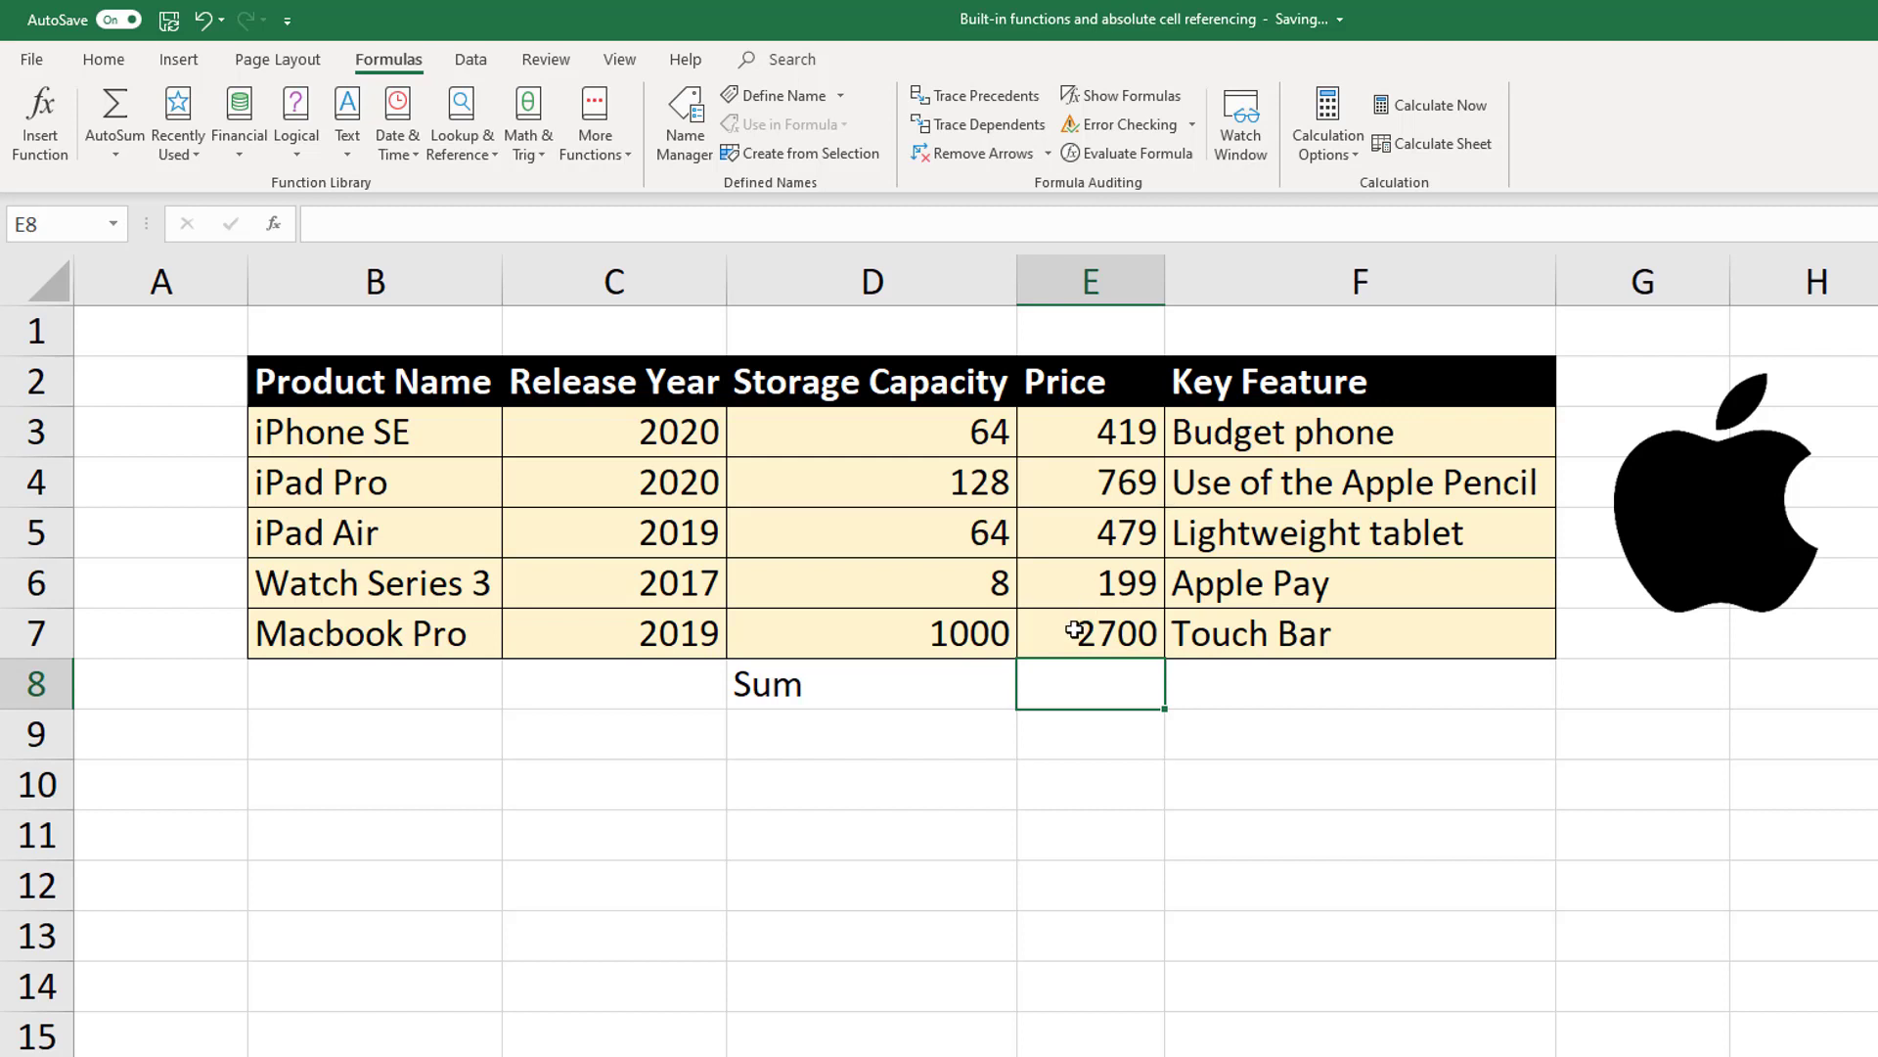
- Add the first three prices individually in cell E8 with the formula =E3+E4+E5
type("=")
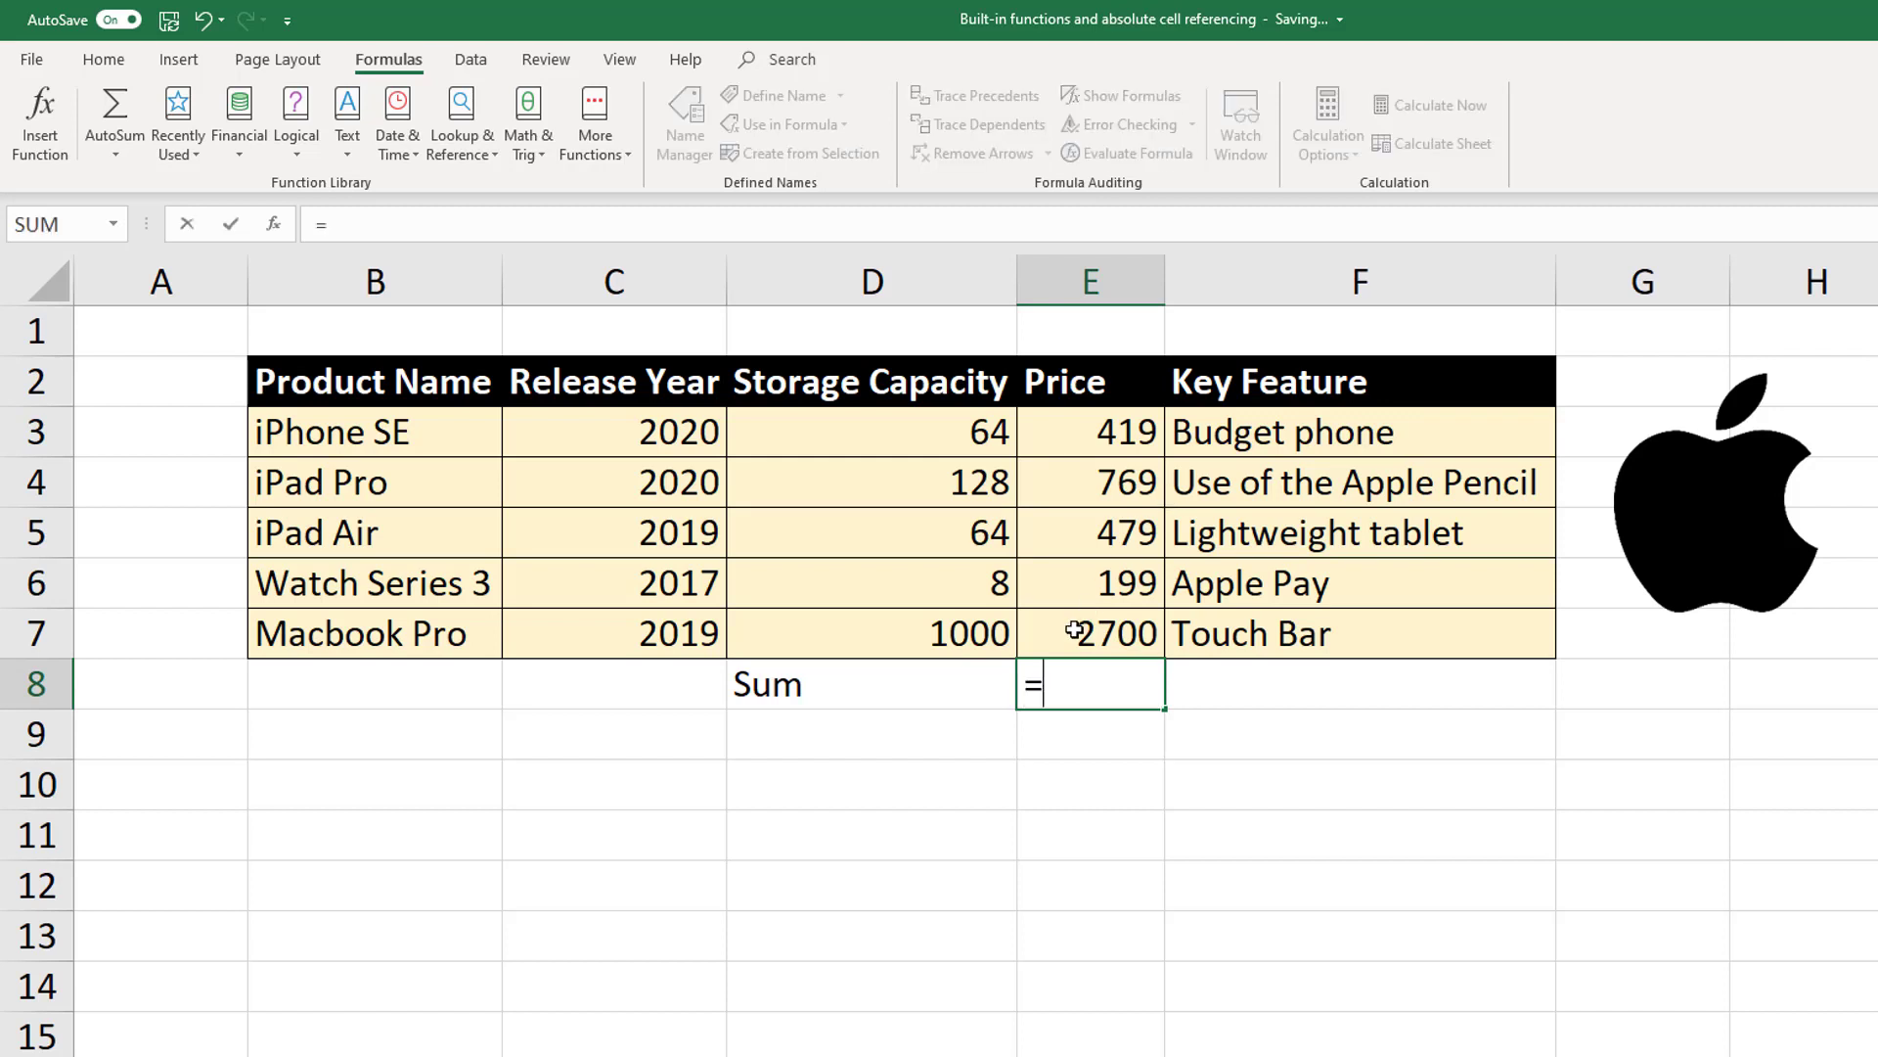
left_click(1120, 442)
type("+")
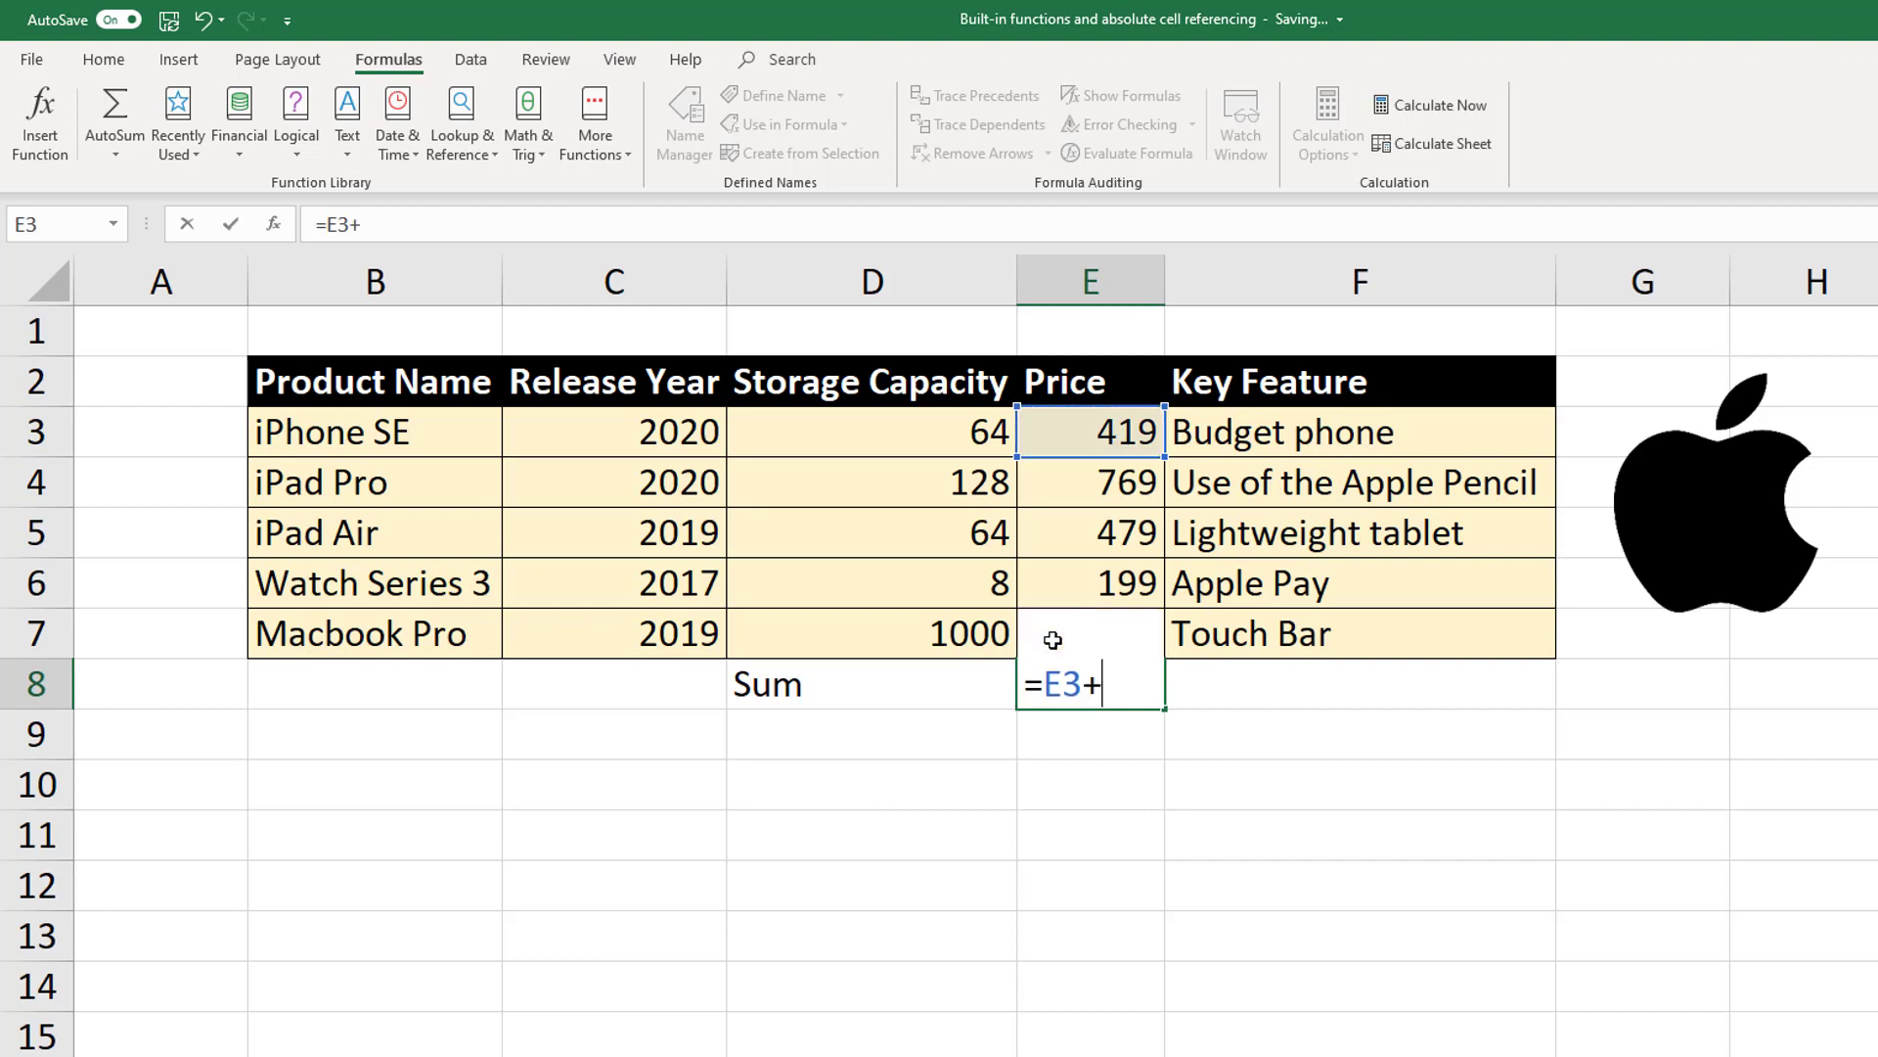
left_click(1111, 482)
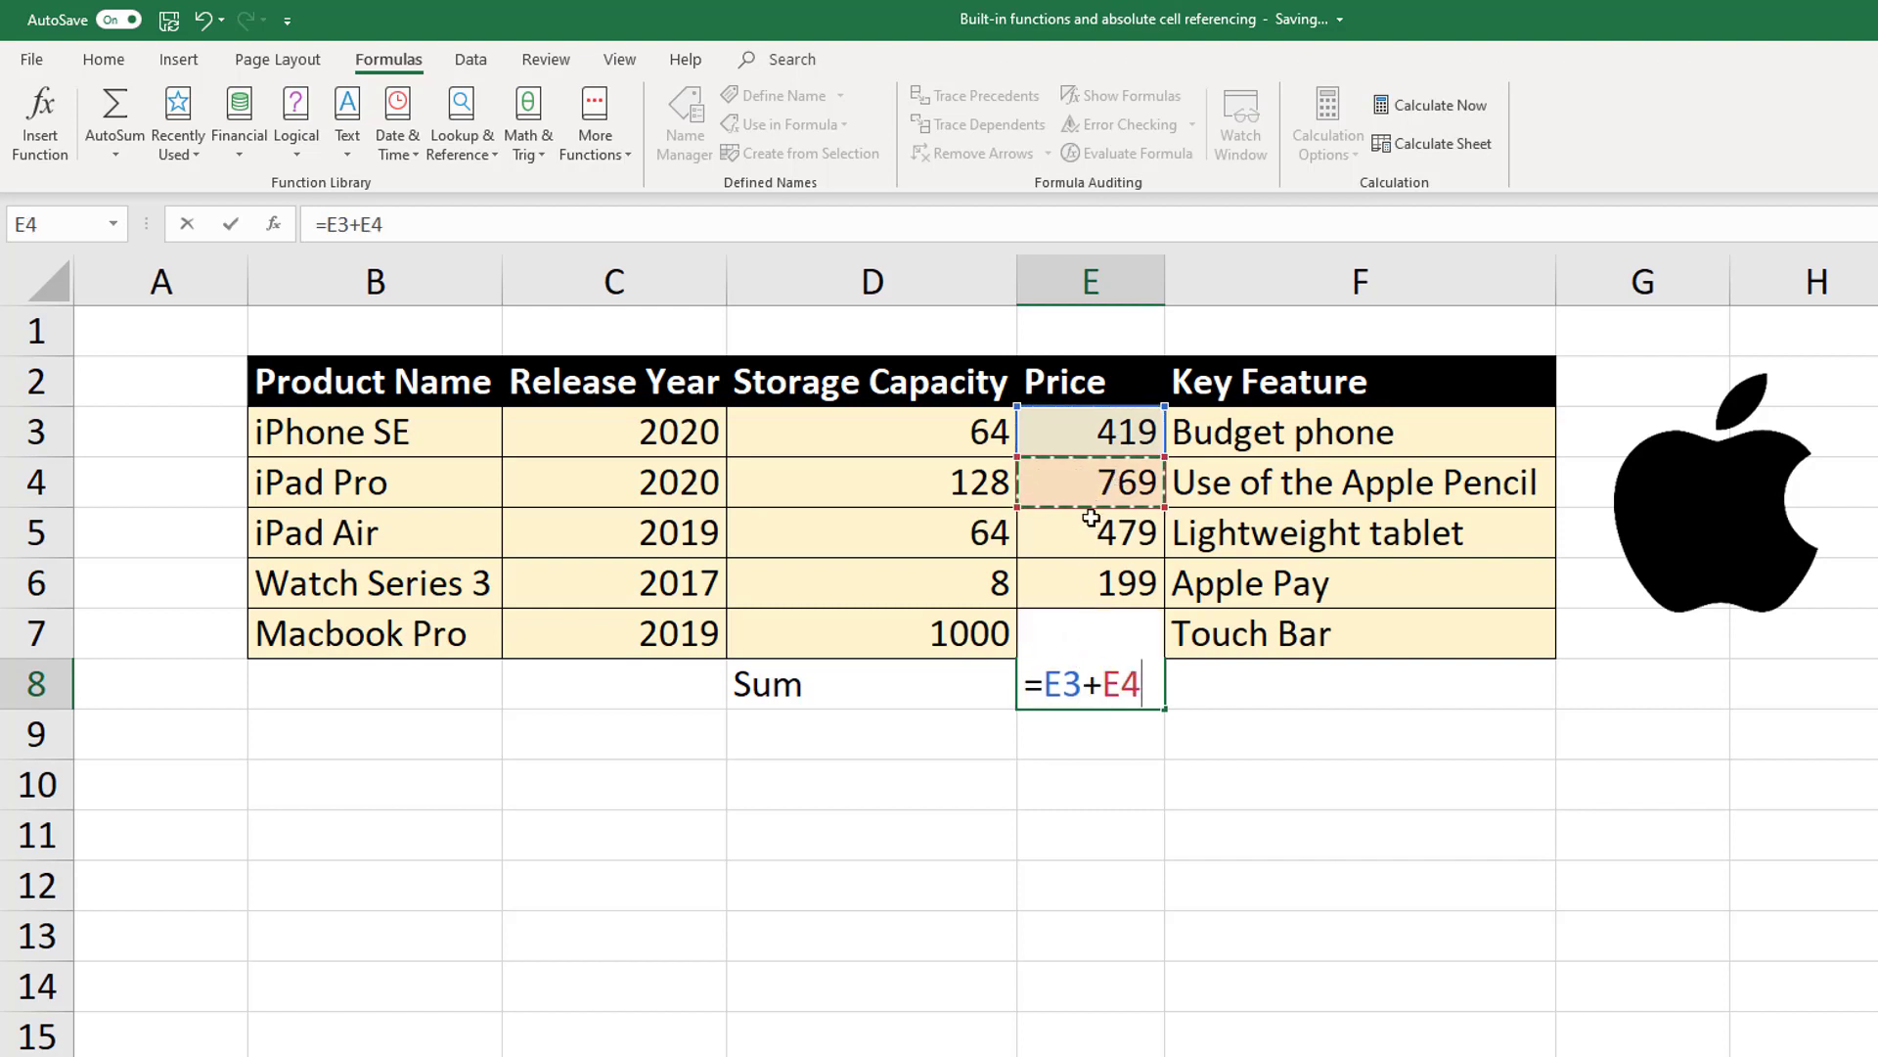
type("+")
left_click(1099, 531)
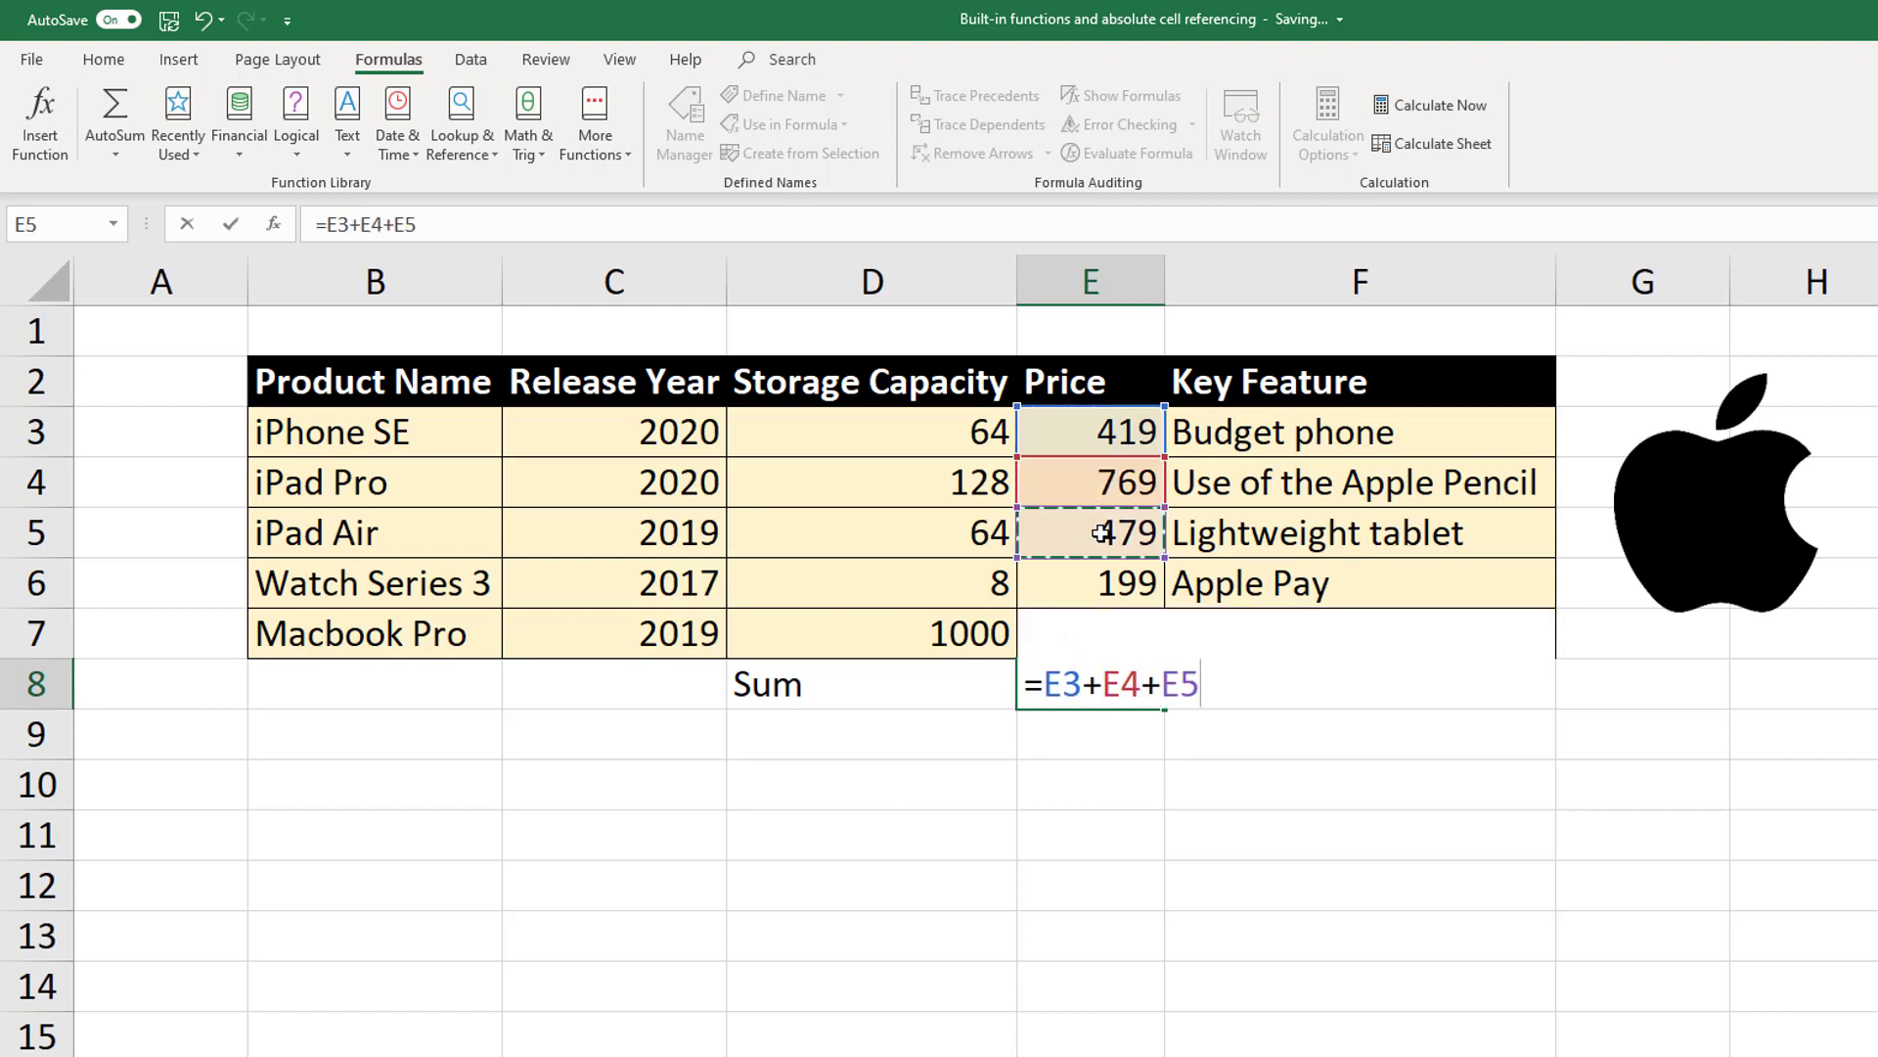
key("Return")
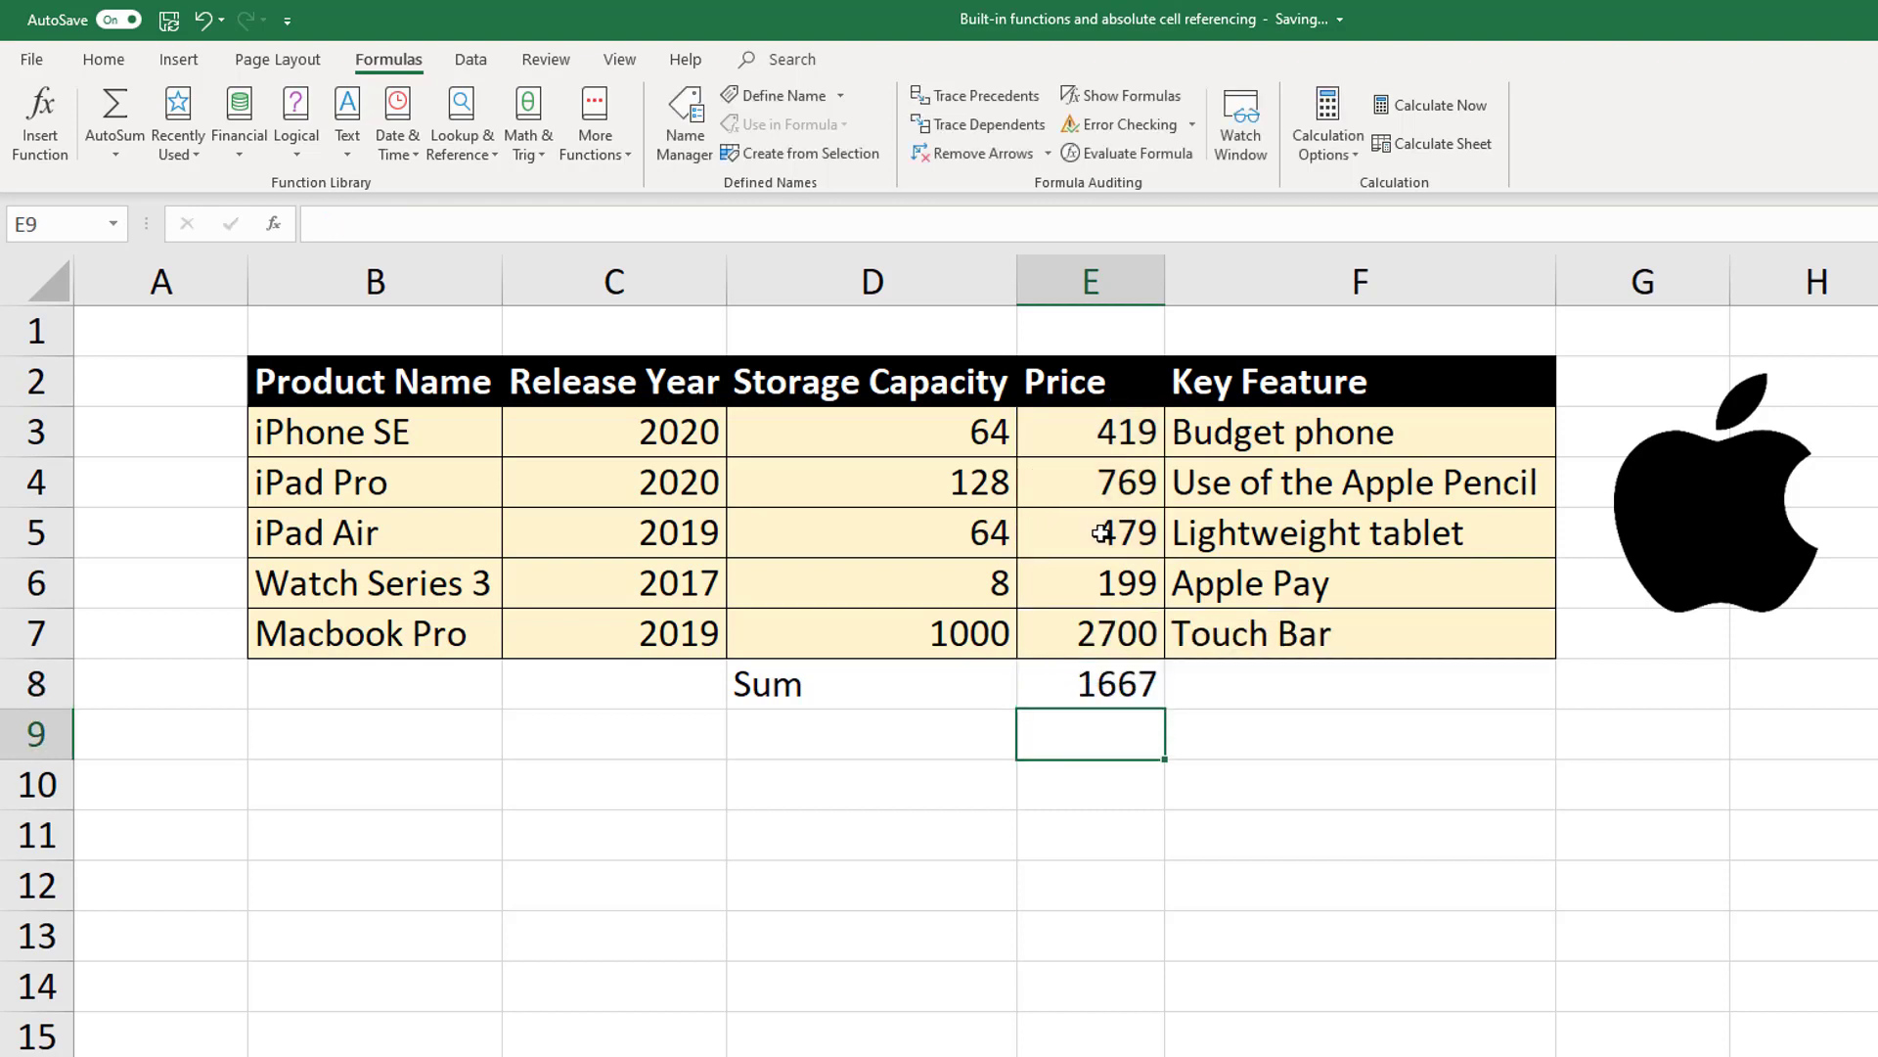
key("Up")
left_click_drag(1102, 532, 1099, 481)
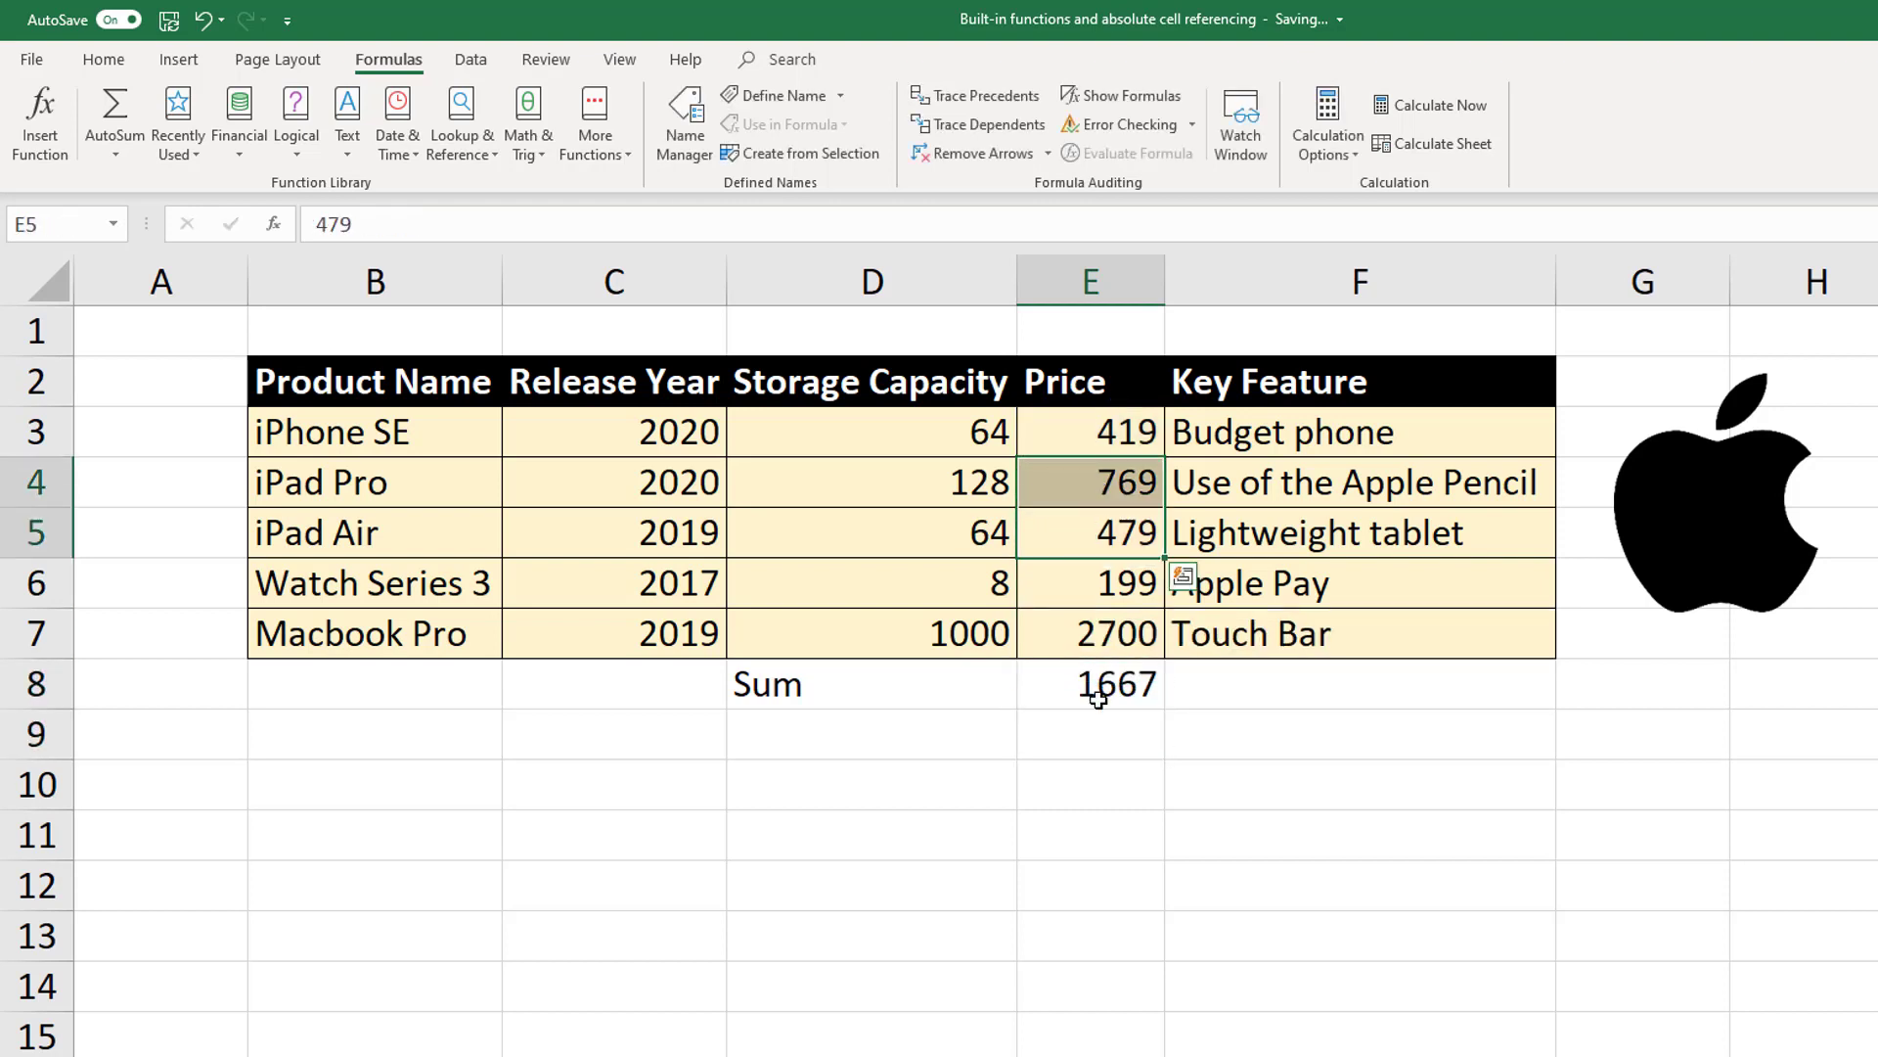
left_click(1099, 690)
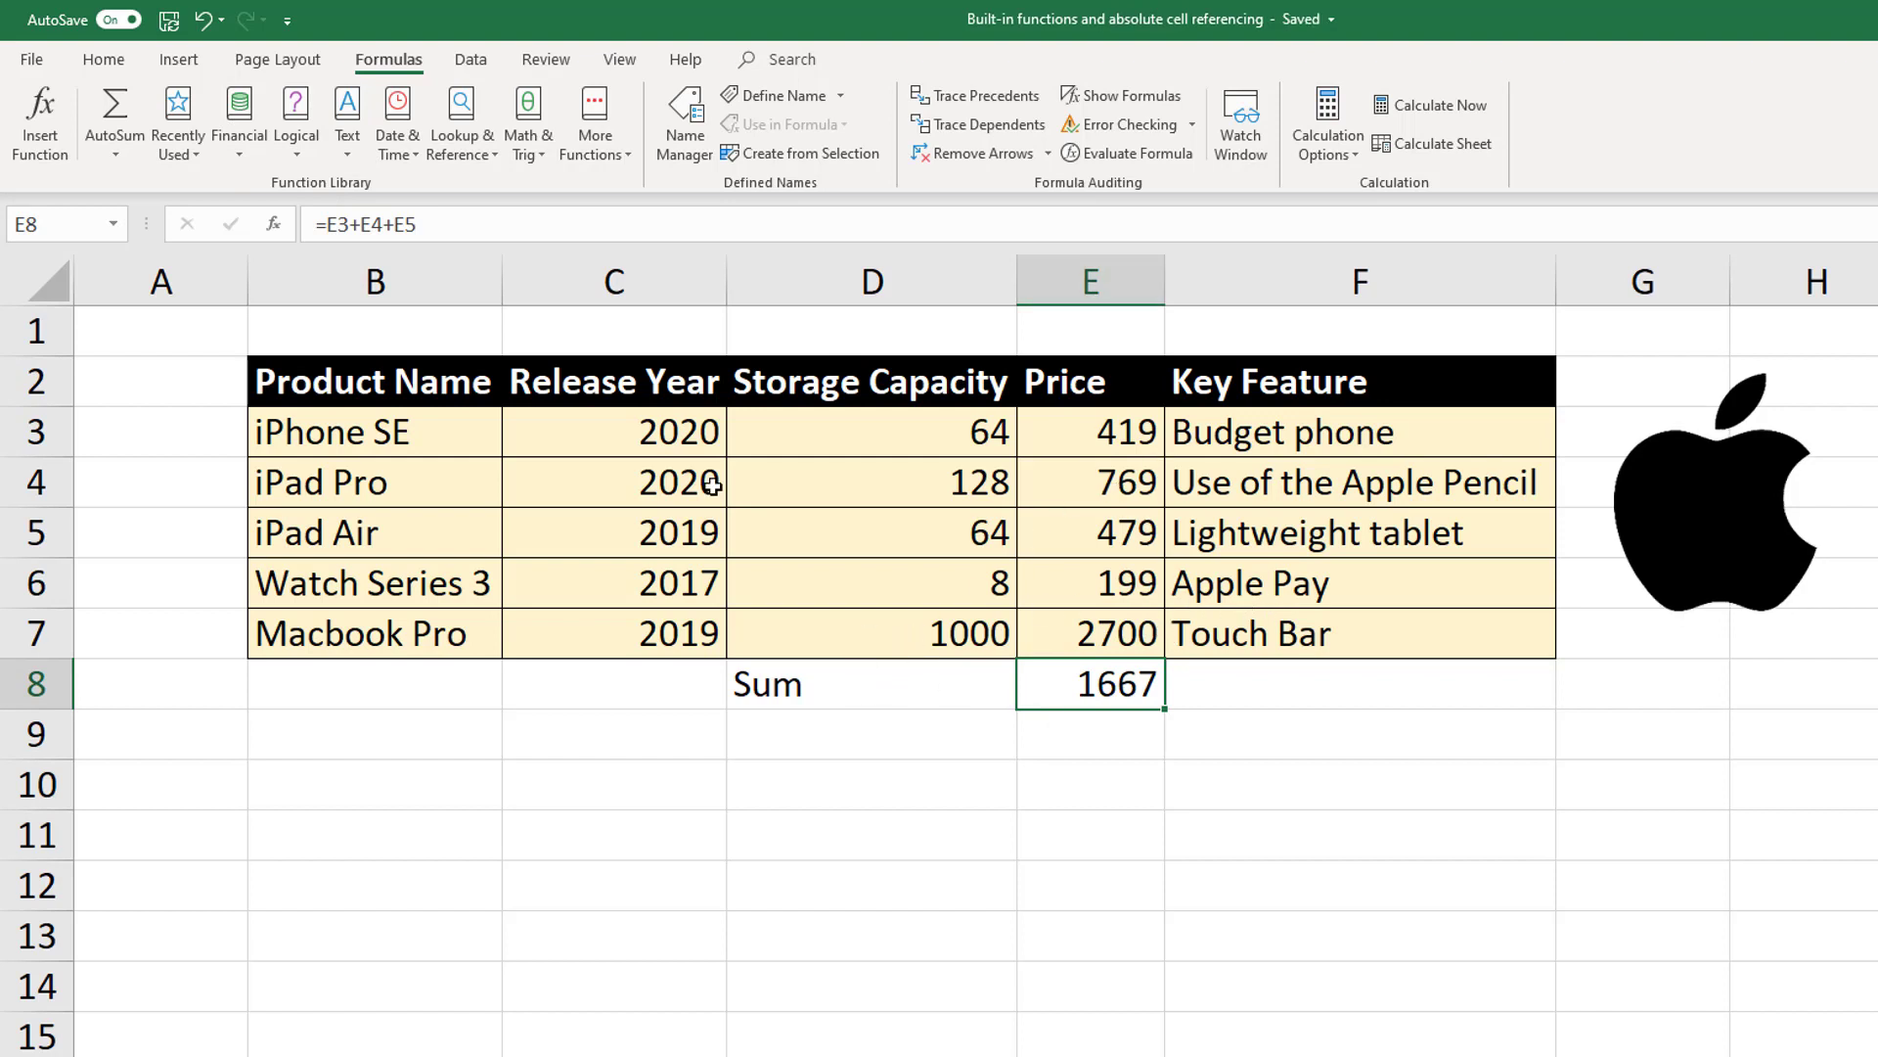
left_click(277, 59)
left_click(364, 63)
left_click(352, 157)
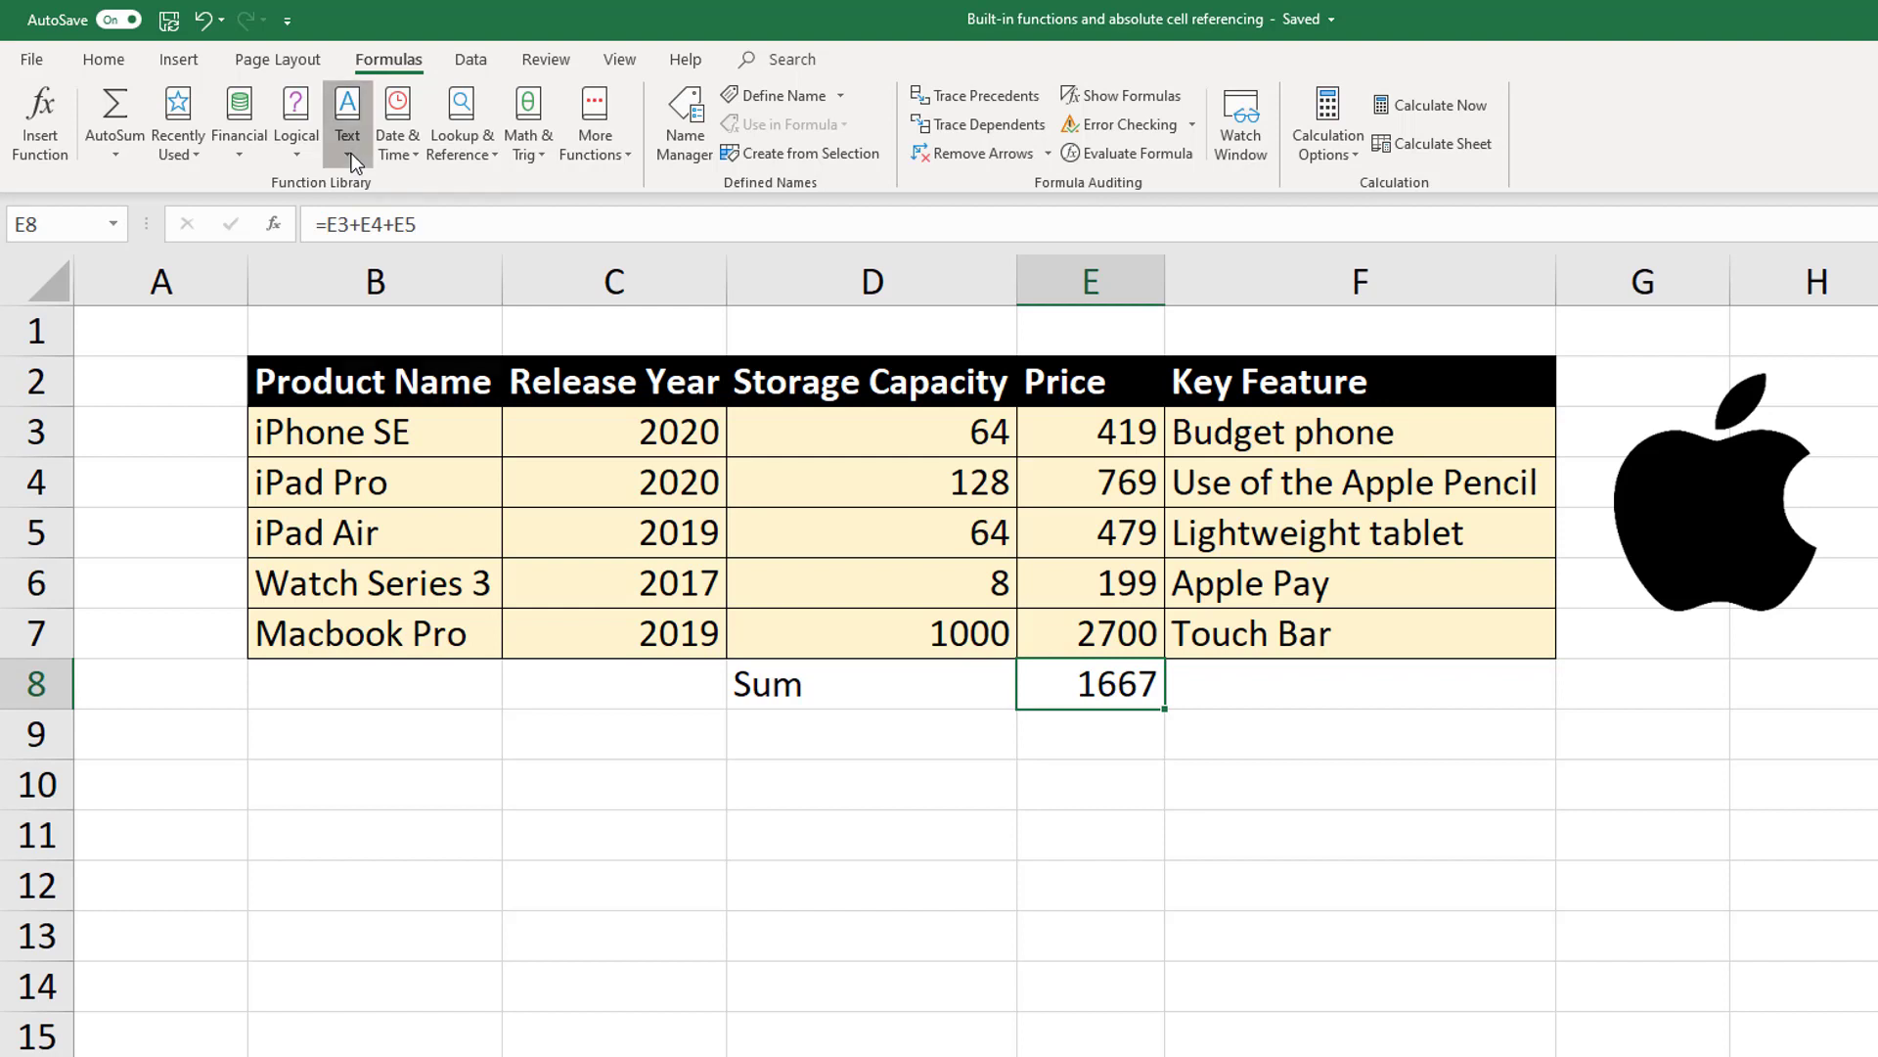
left_click(448, 147)
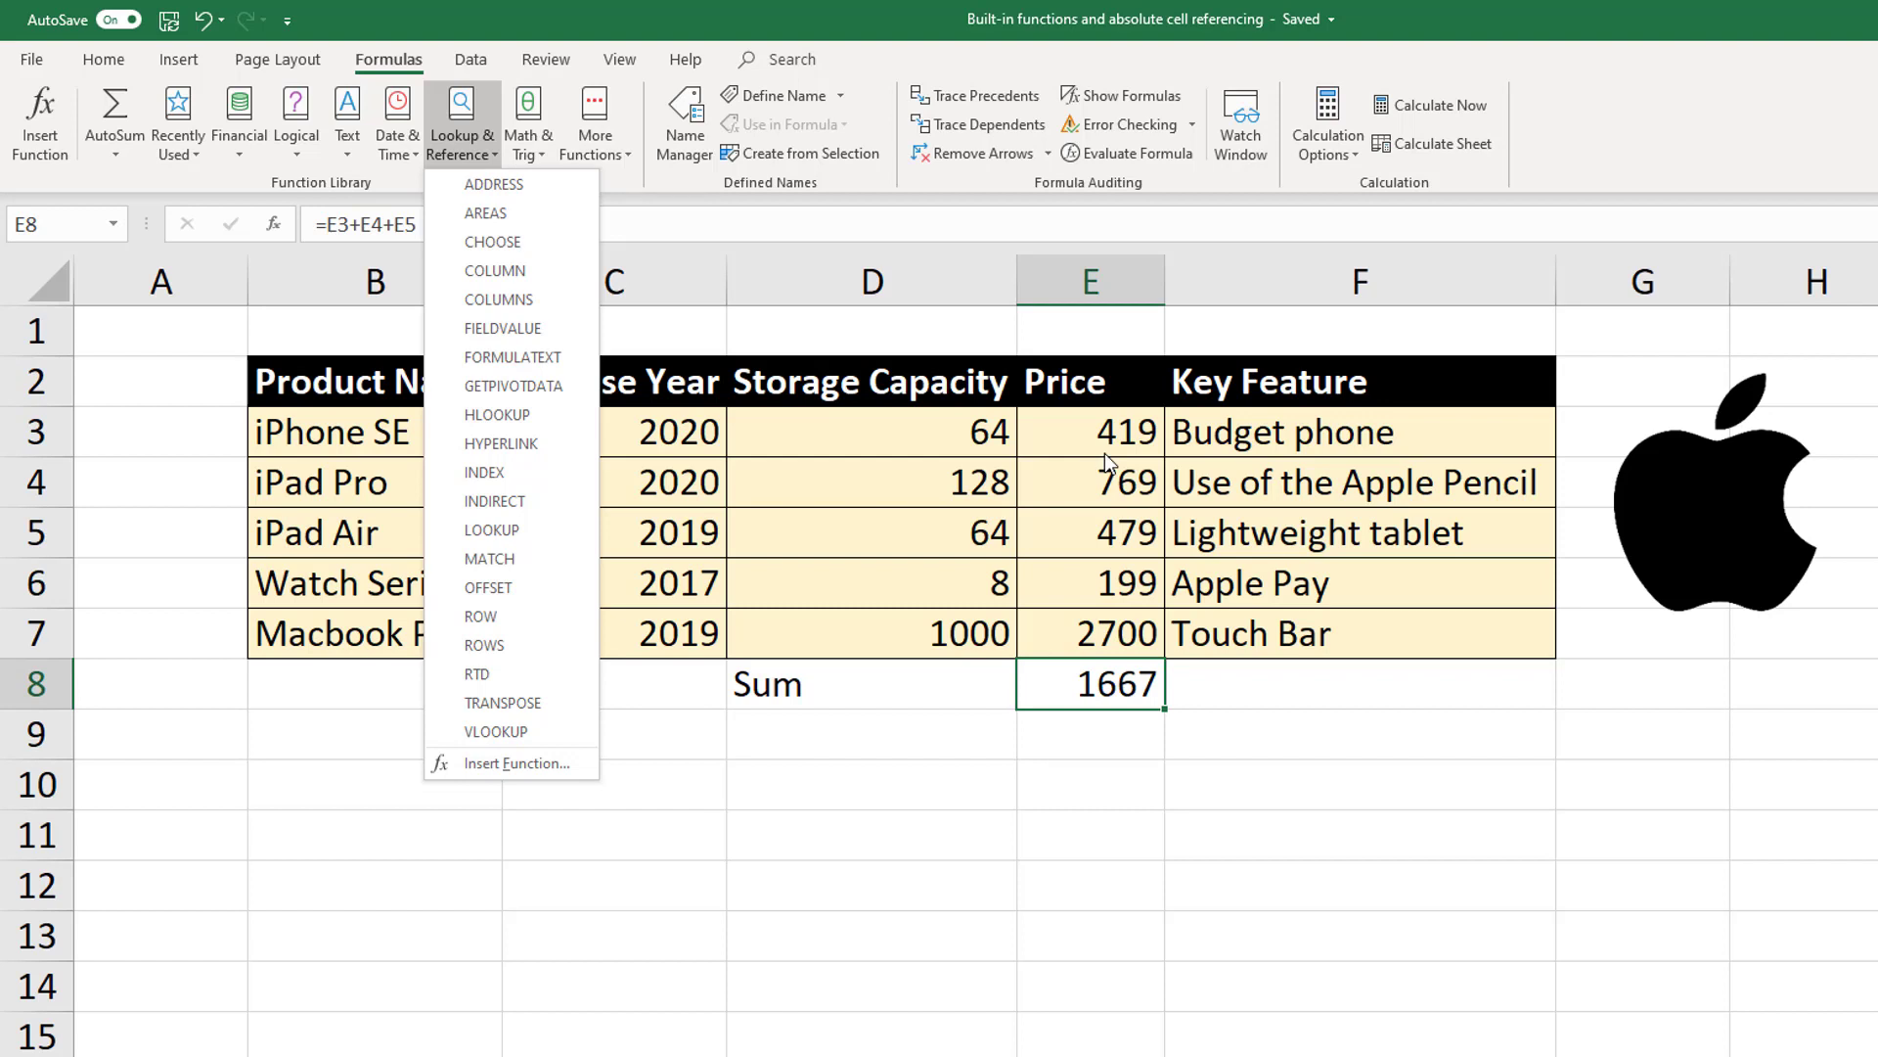
left_click(1076, 687)
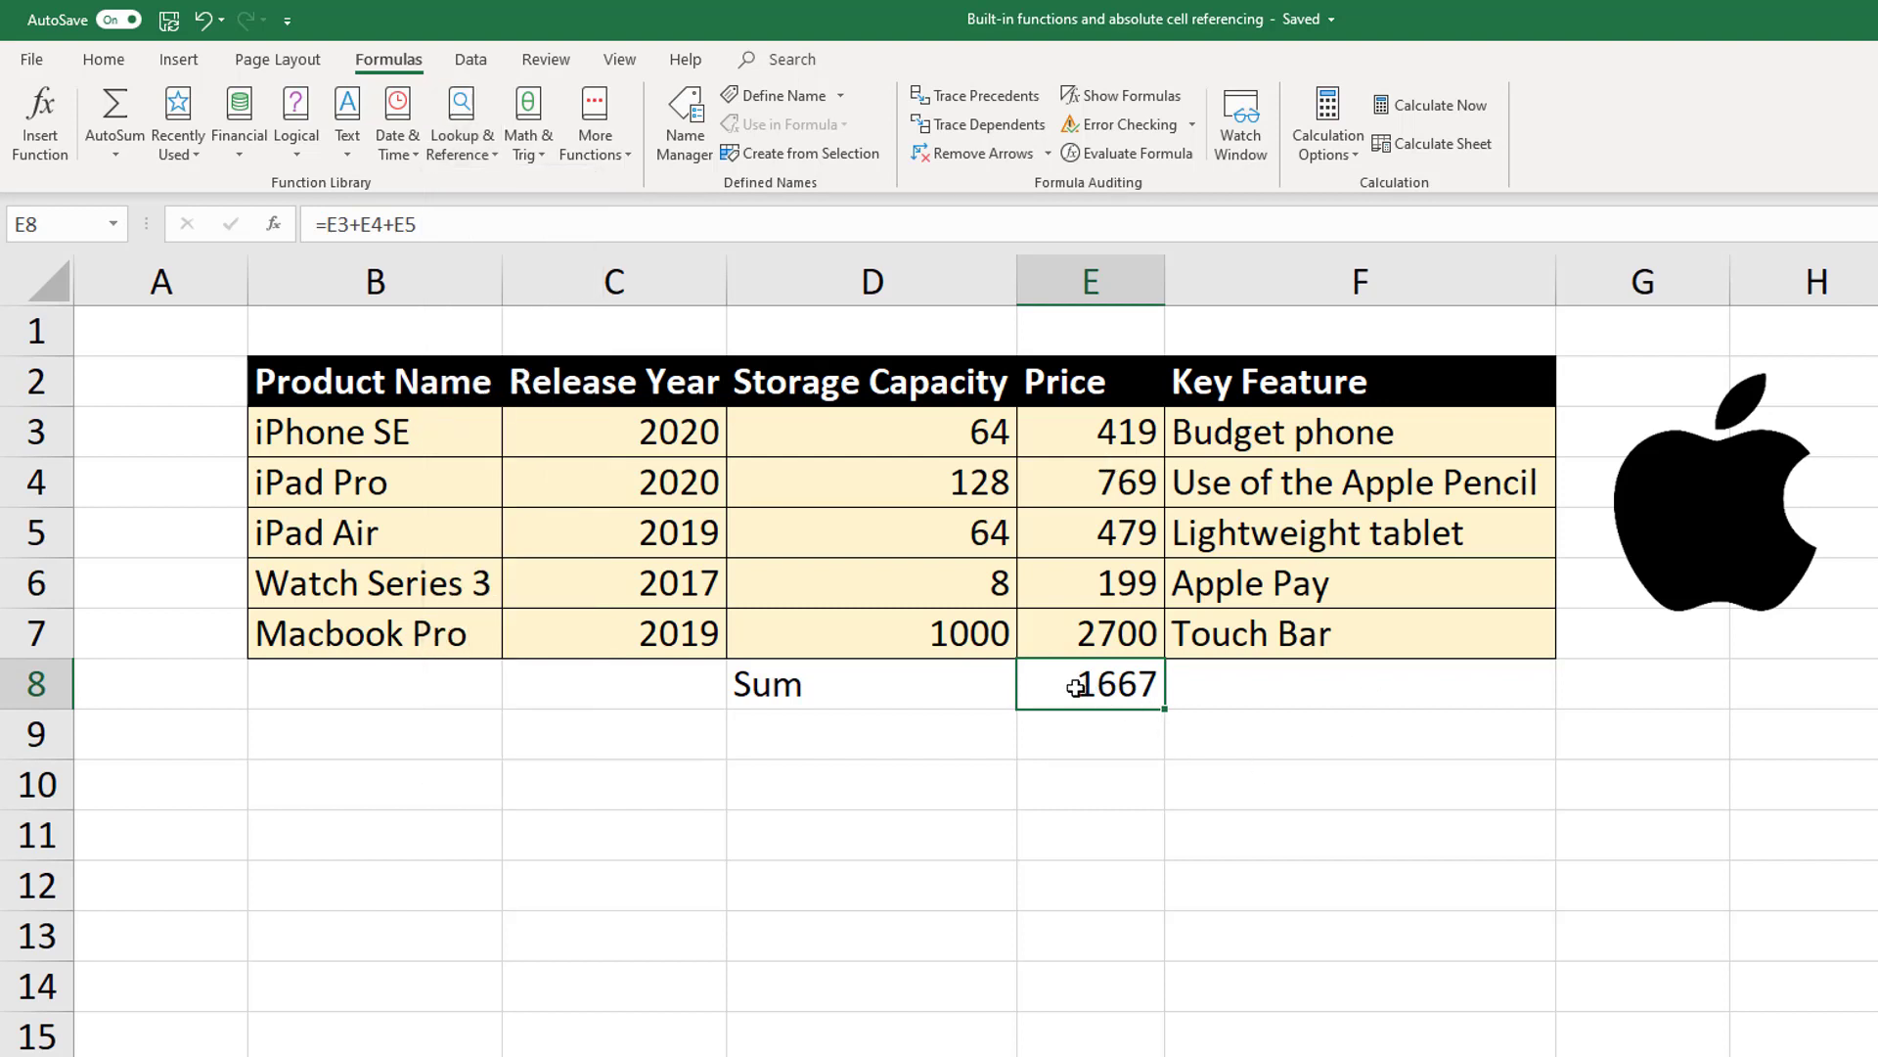
- Clear the addition formula from cell E8 and begin a SUM function there instead
key("Delete")
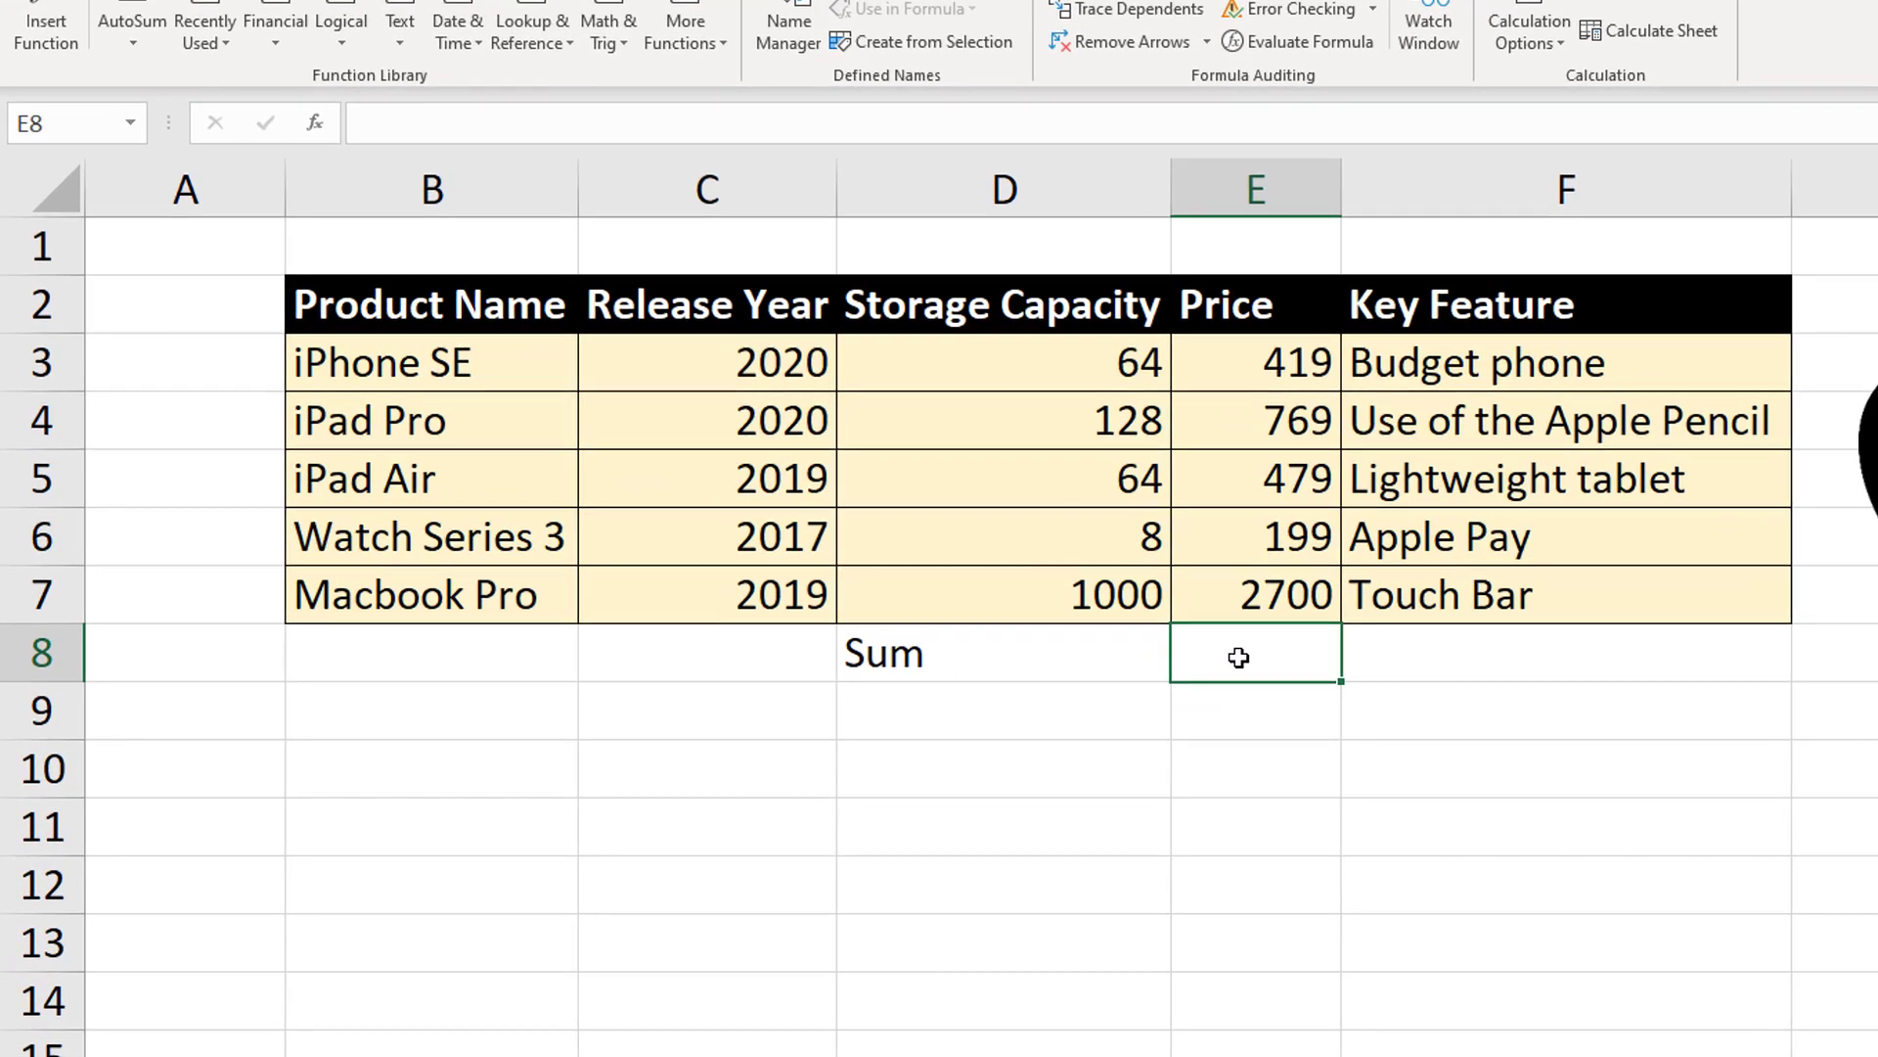
type("=sum")
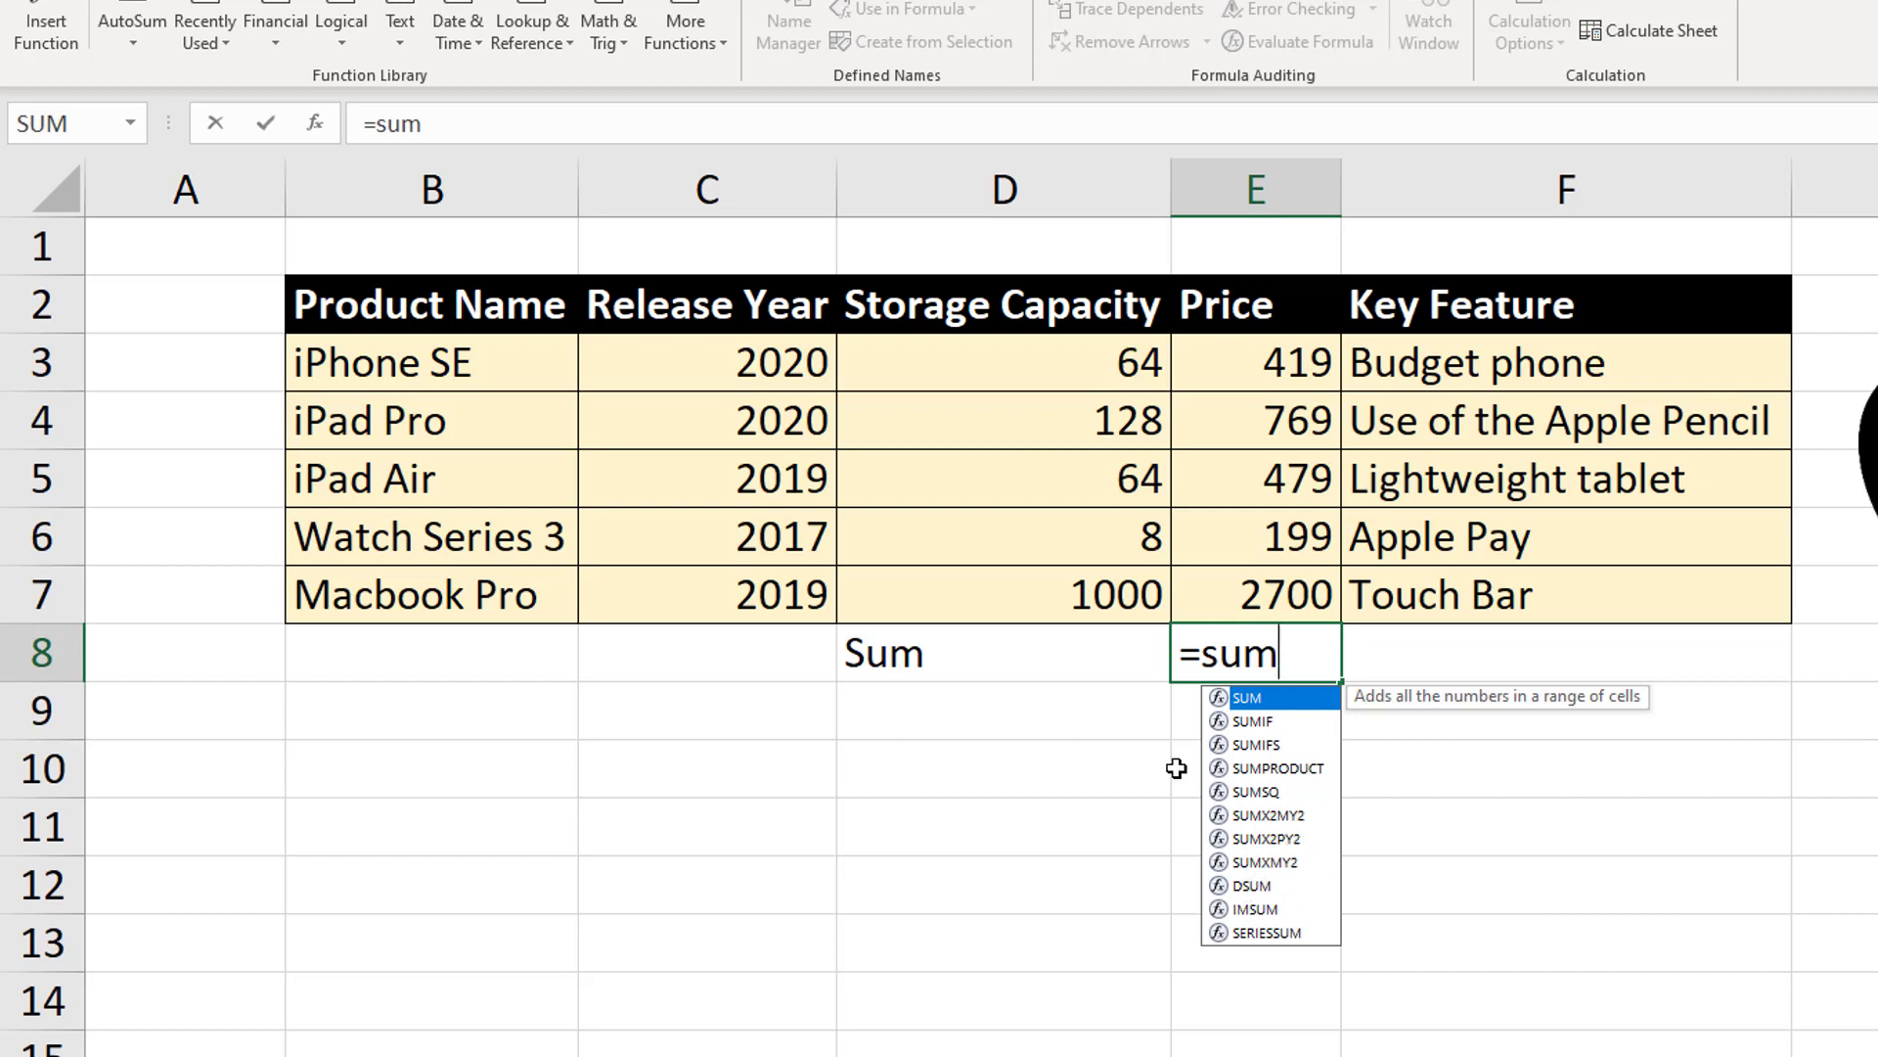
type("(")
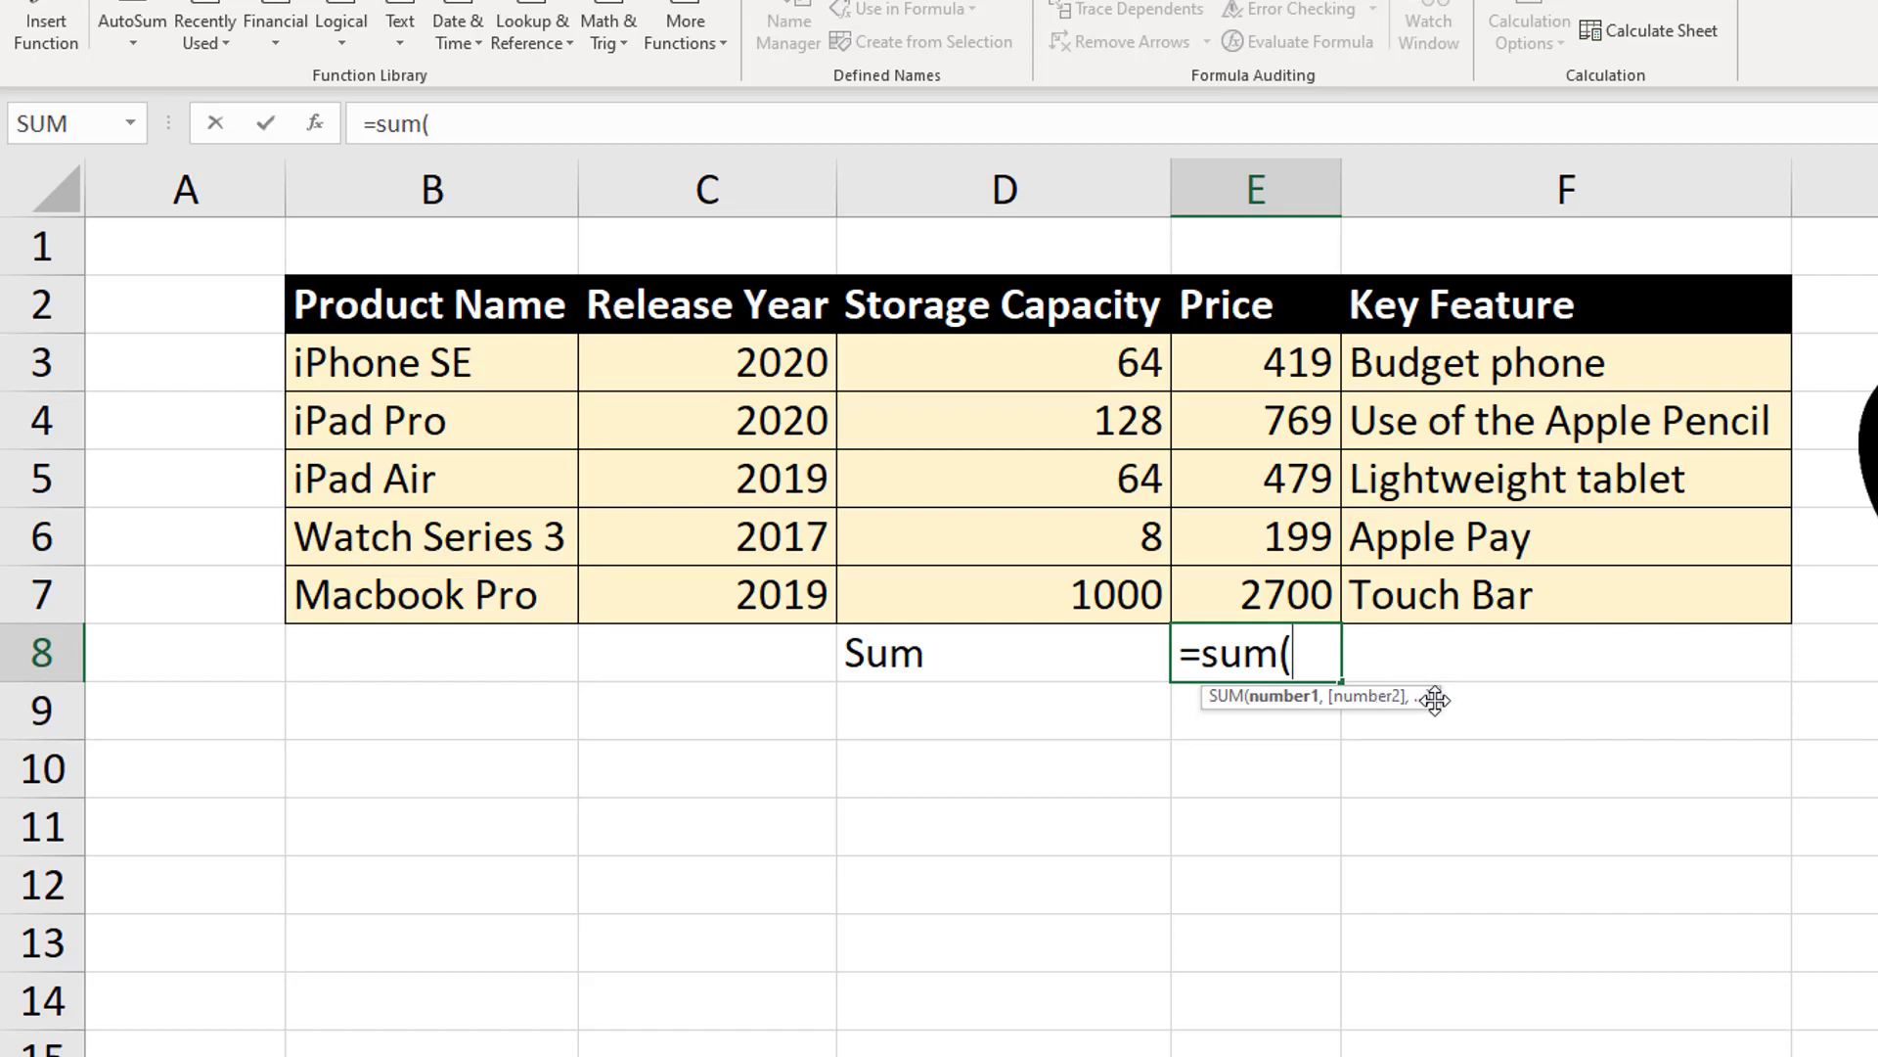
left_click(1288, 359)
type(",")
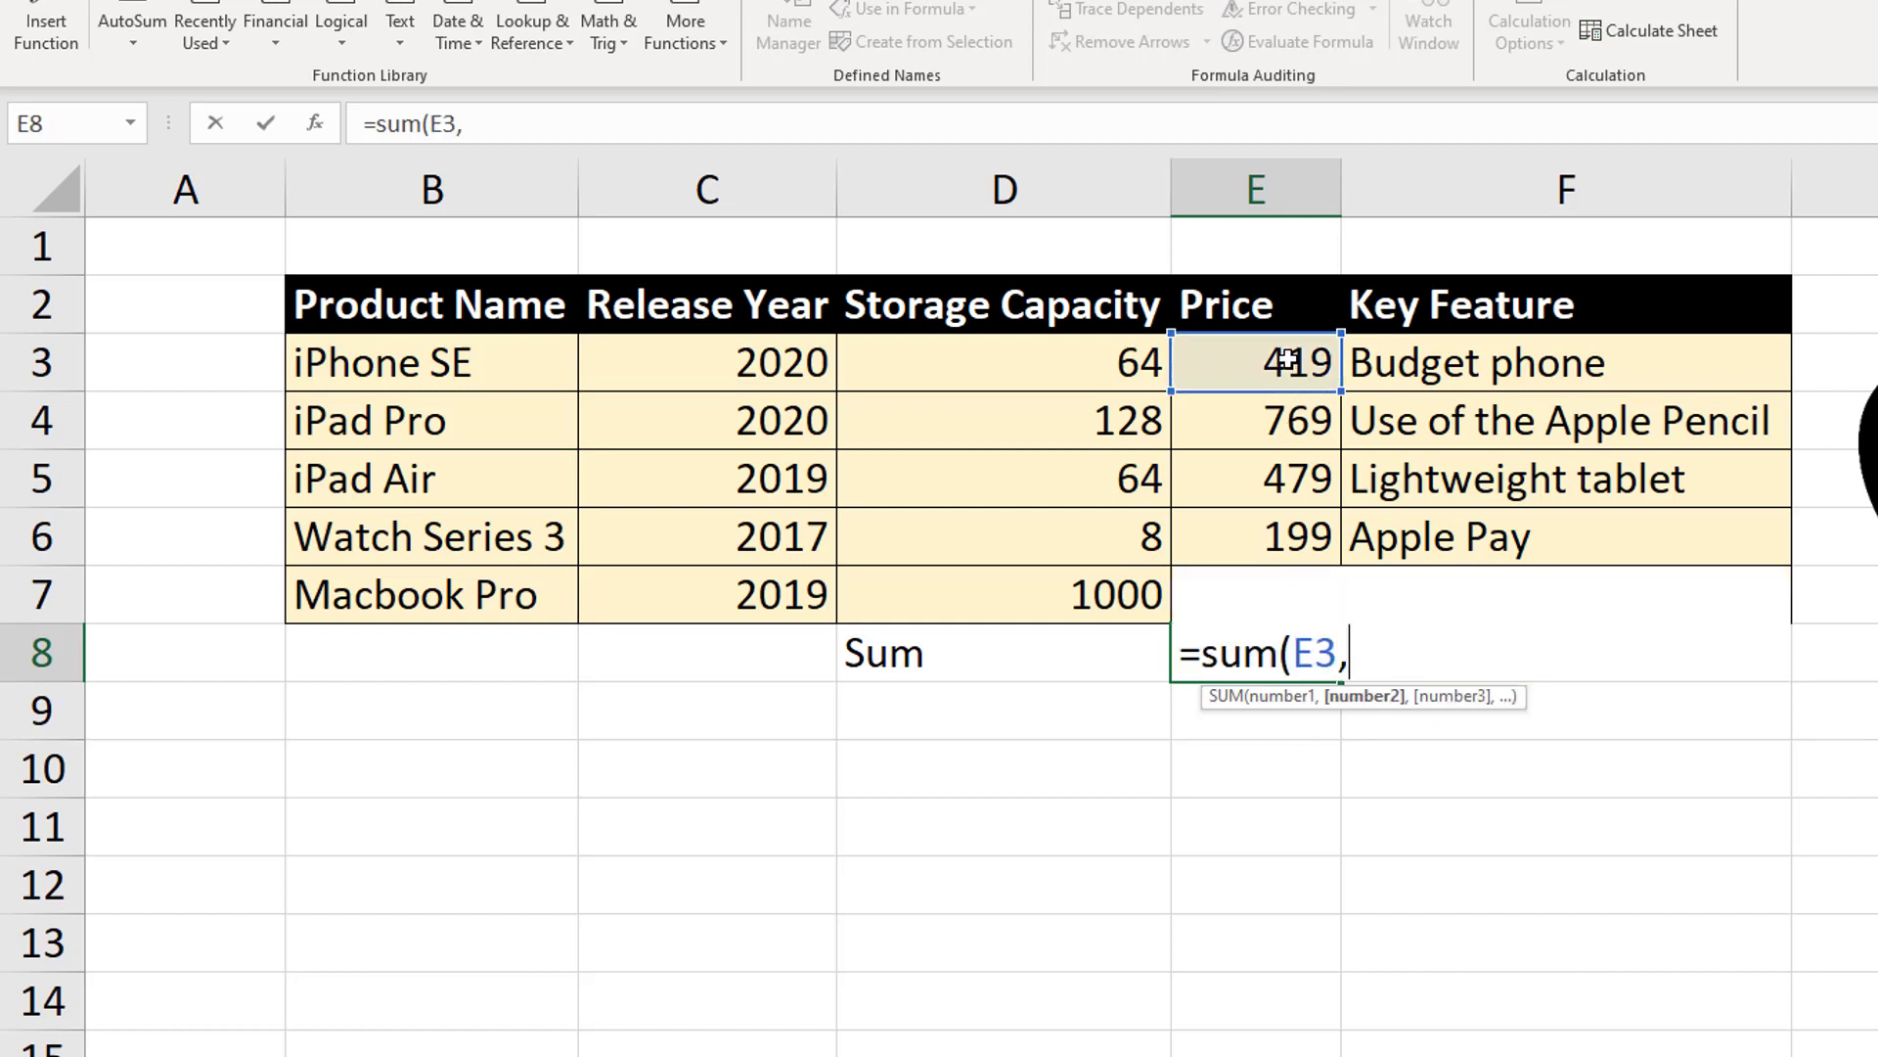
left_click(1294, 416)
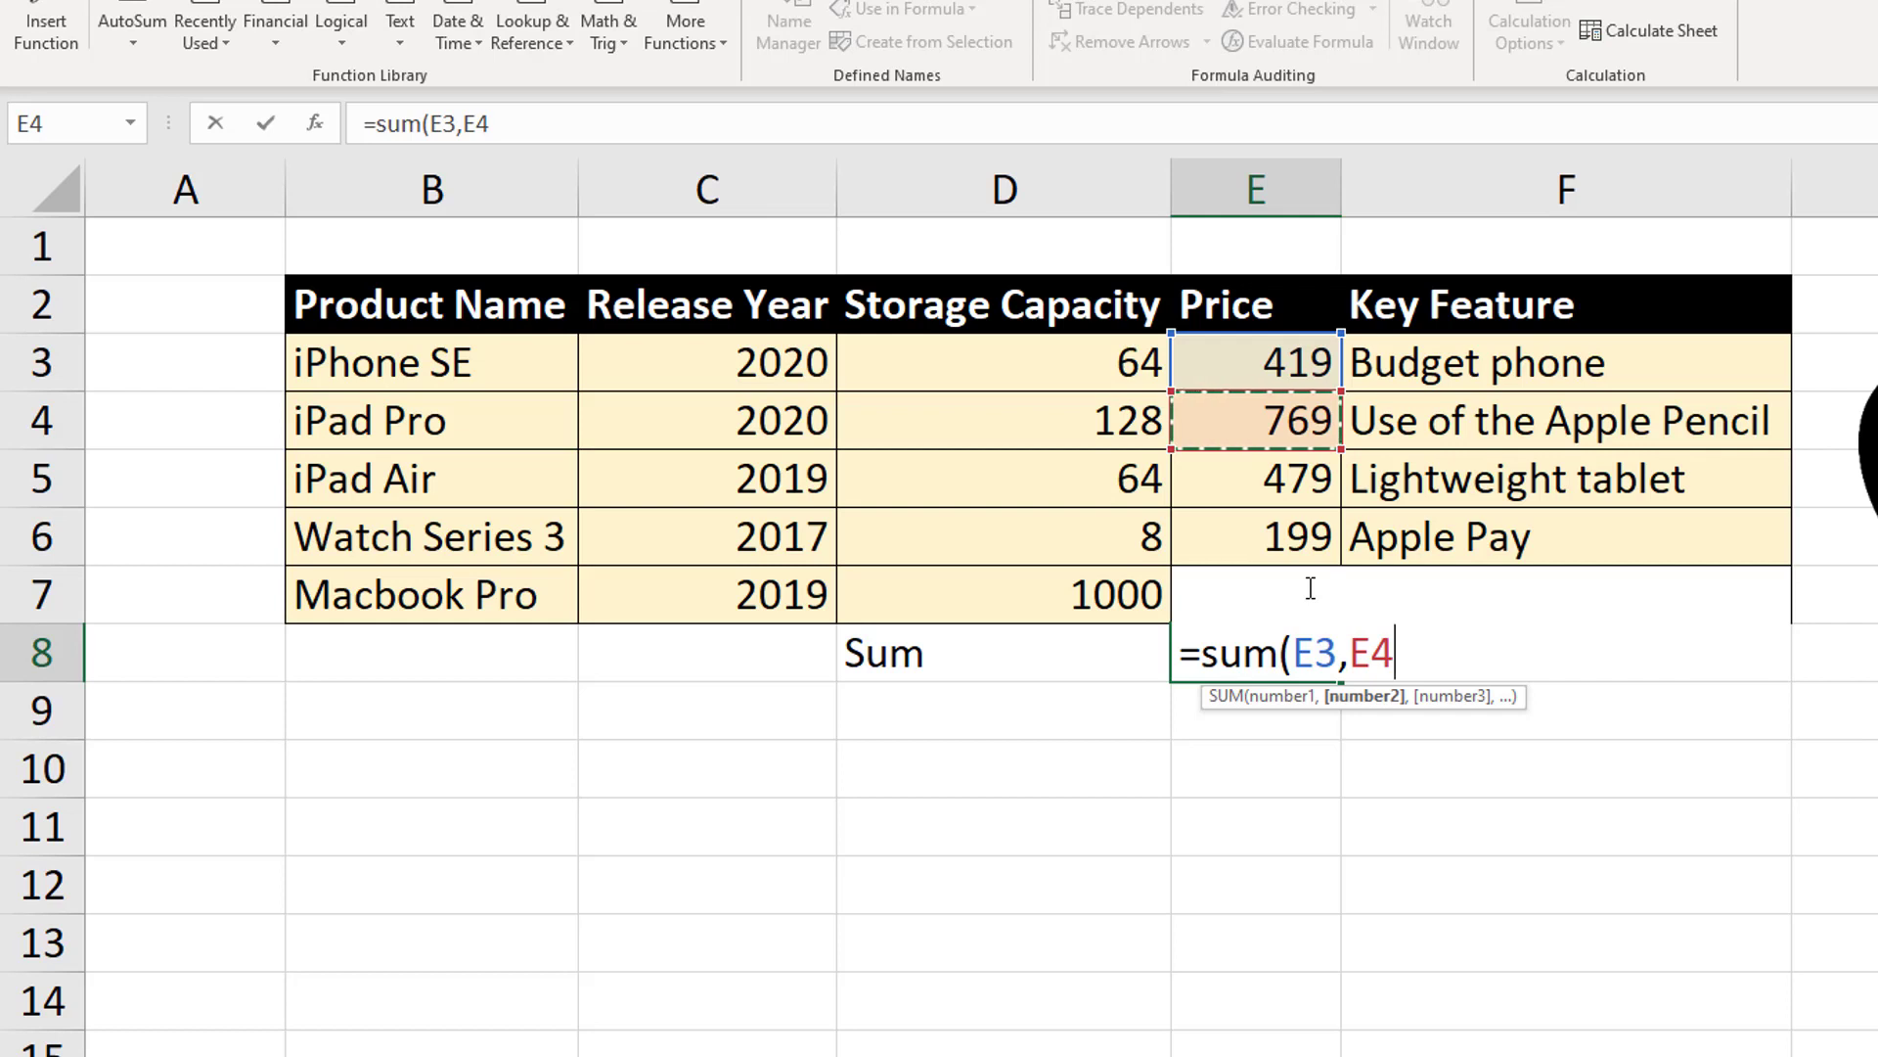
key("BackSpace")
key("BackSpace")
key("BackSpace")
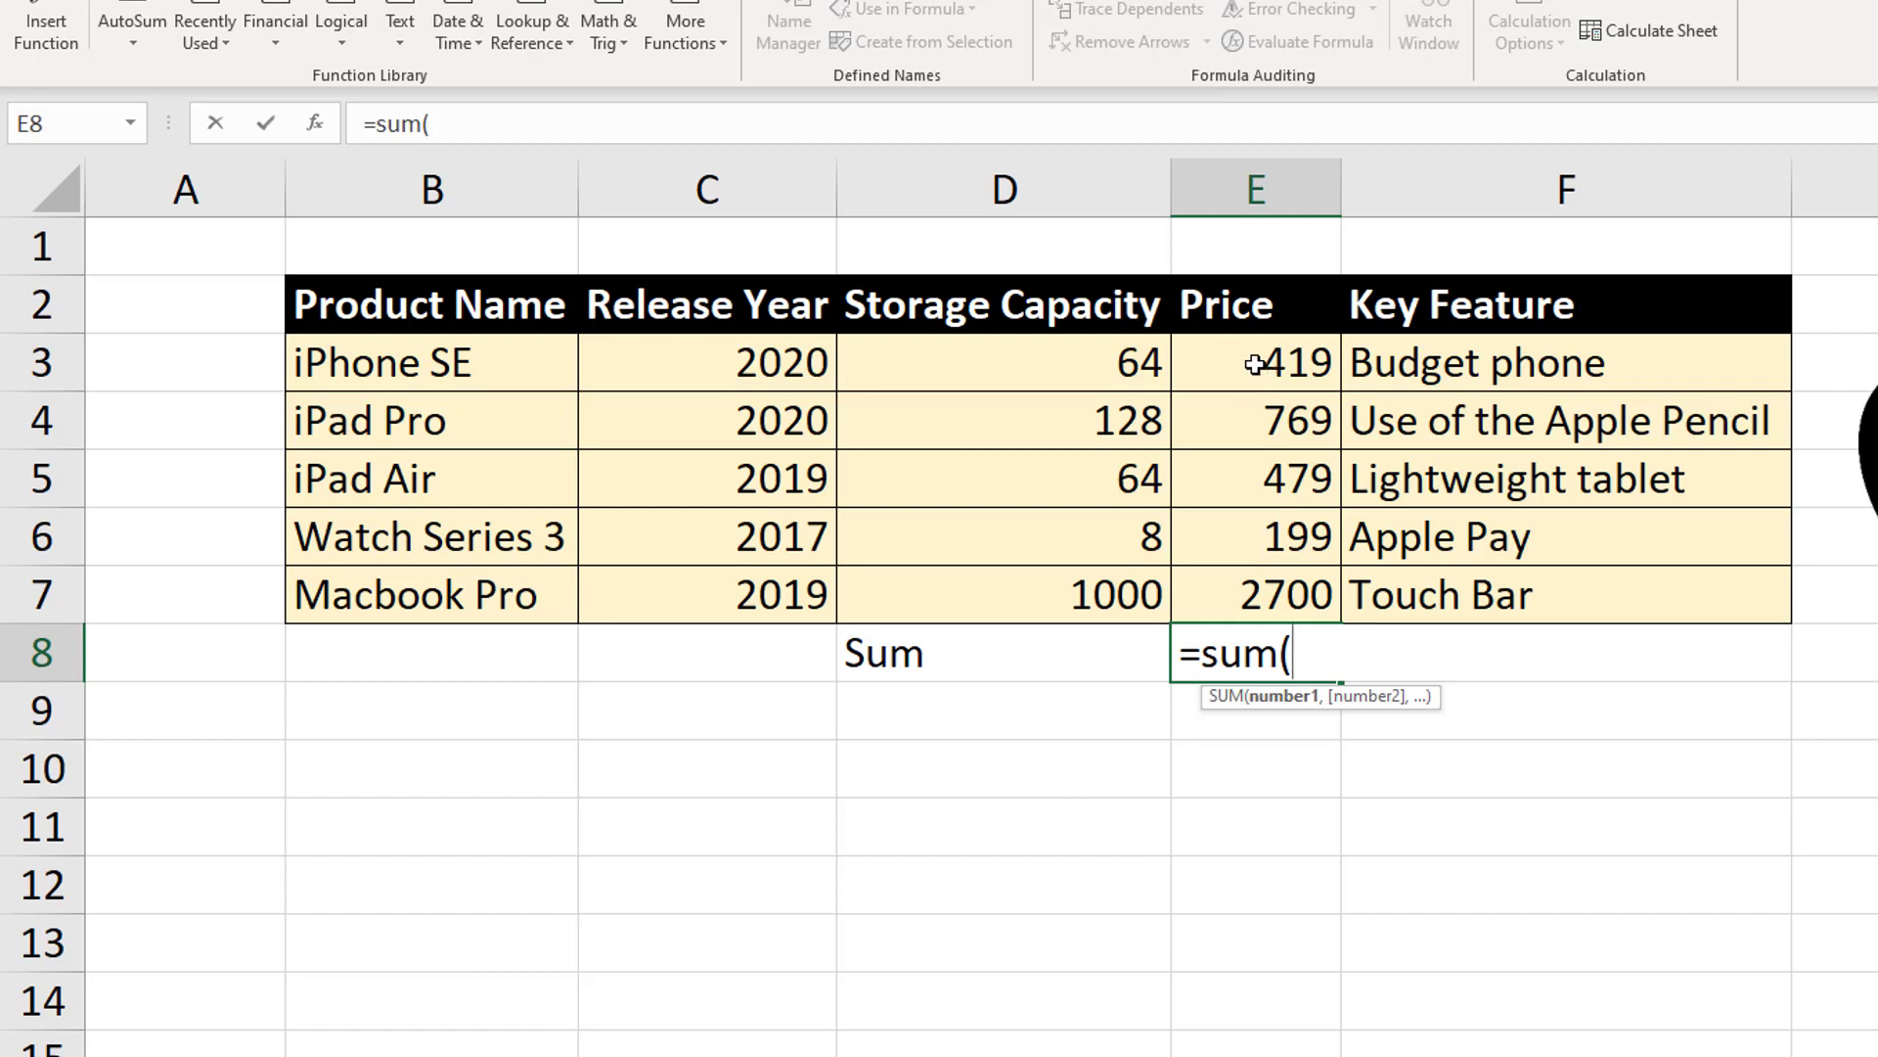
- Complete the SUM function in cell E8 with the full price range E3:E7
left_click_drag(1254, 364, 1251, 584)
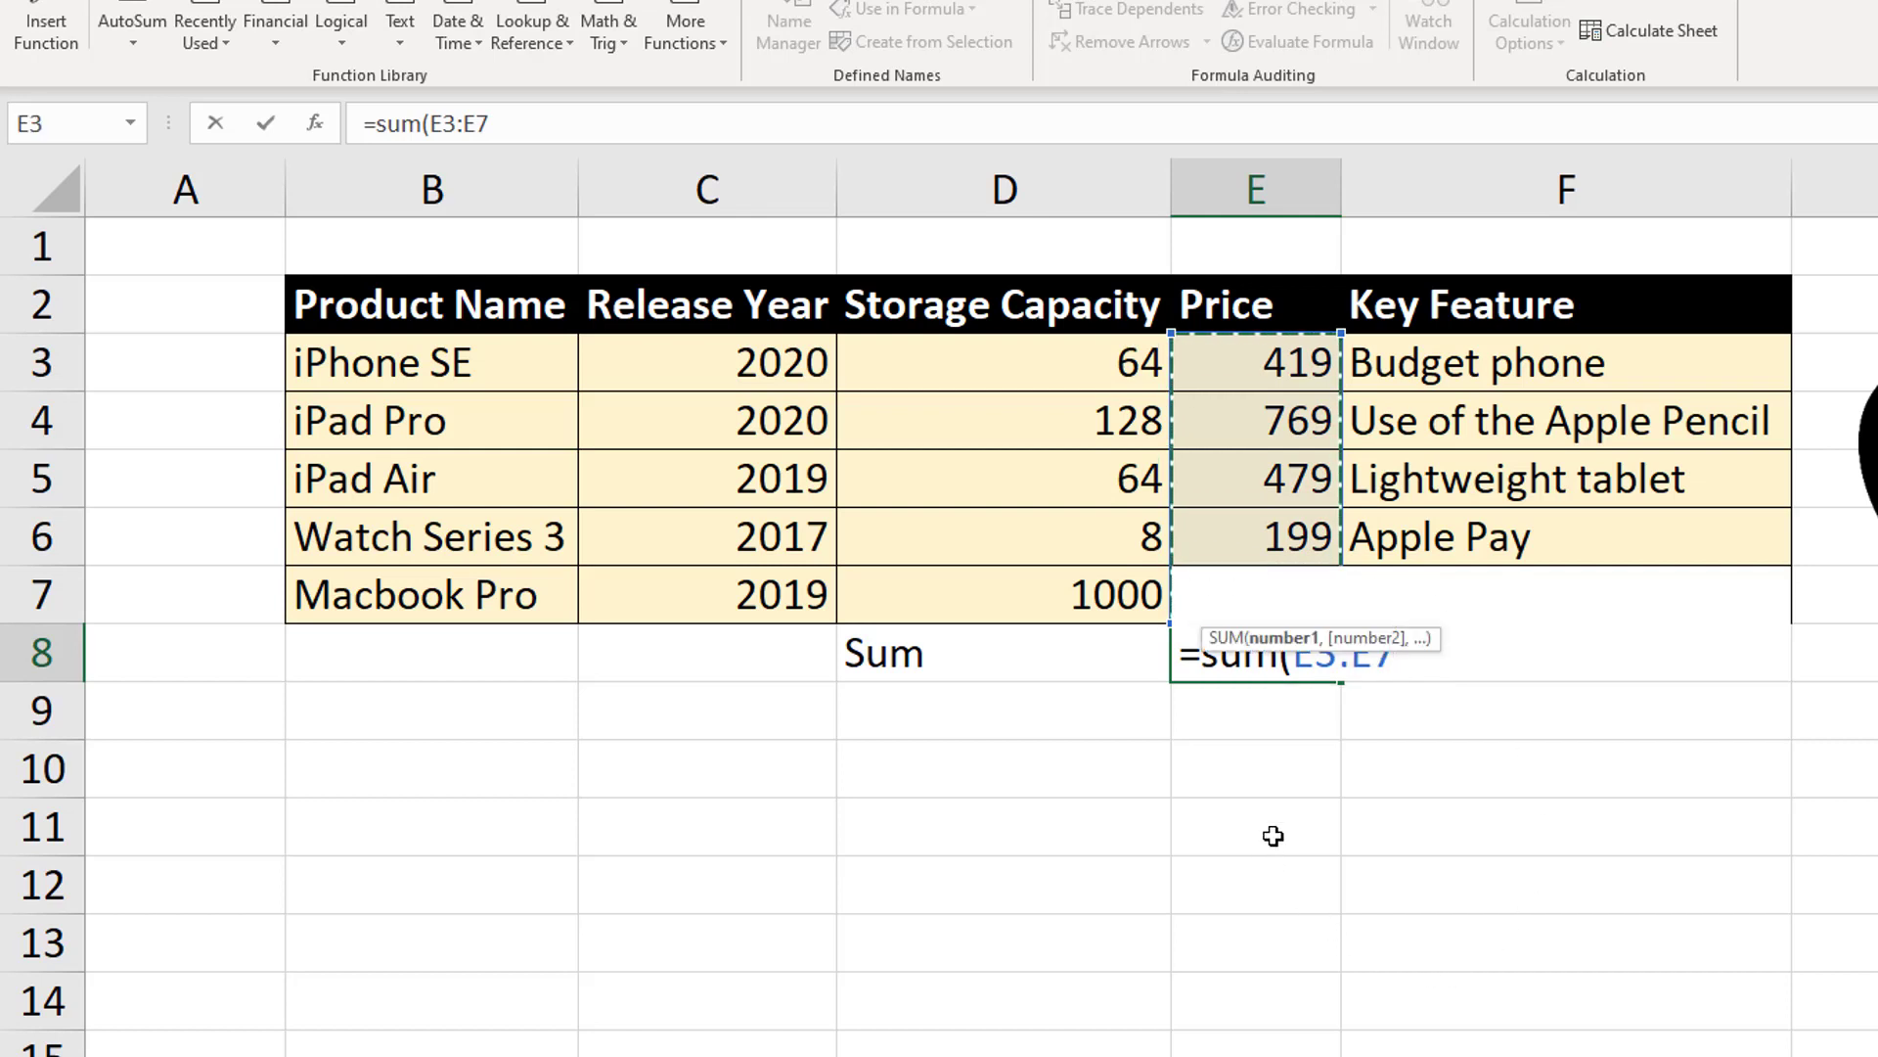
type(")")
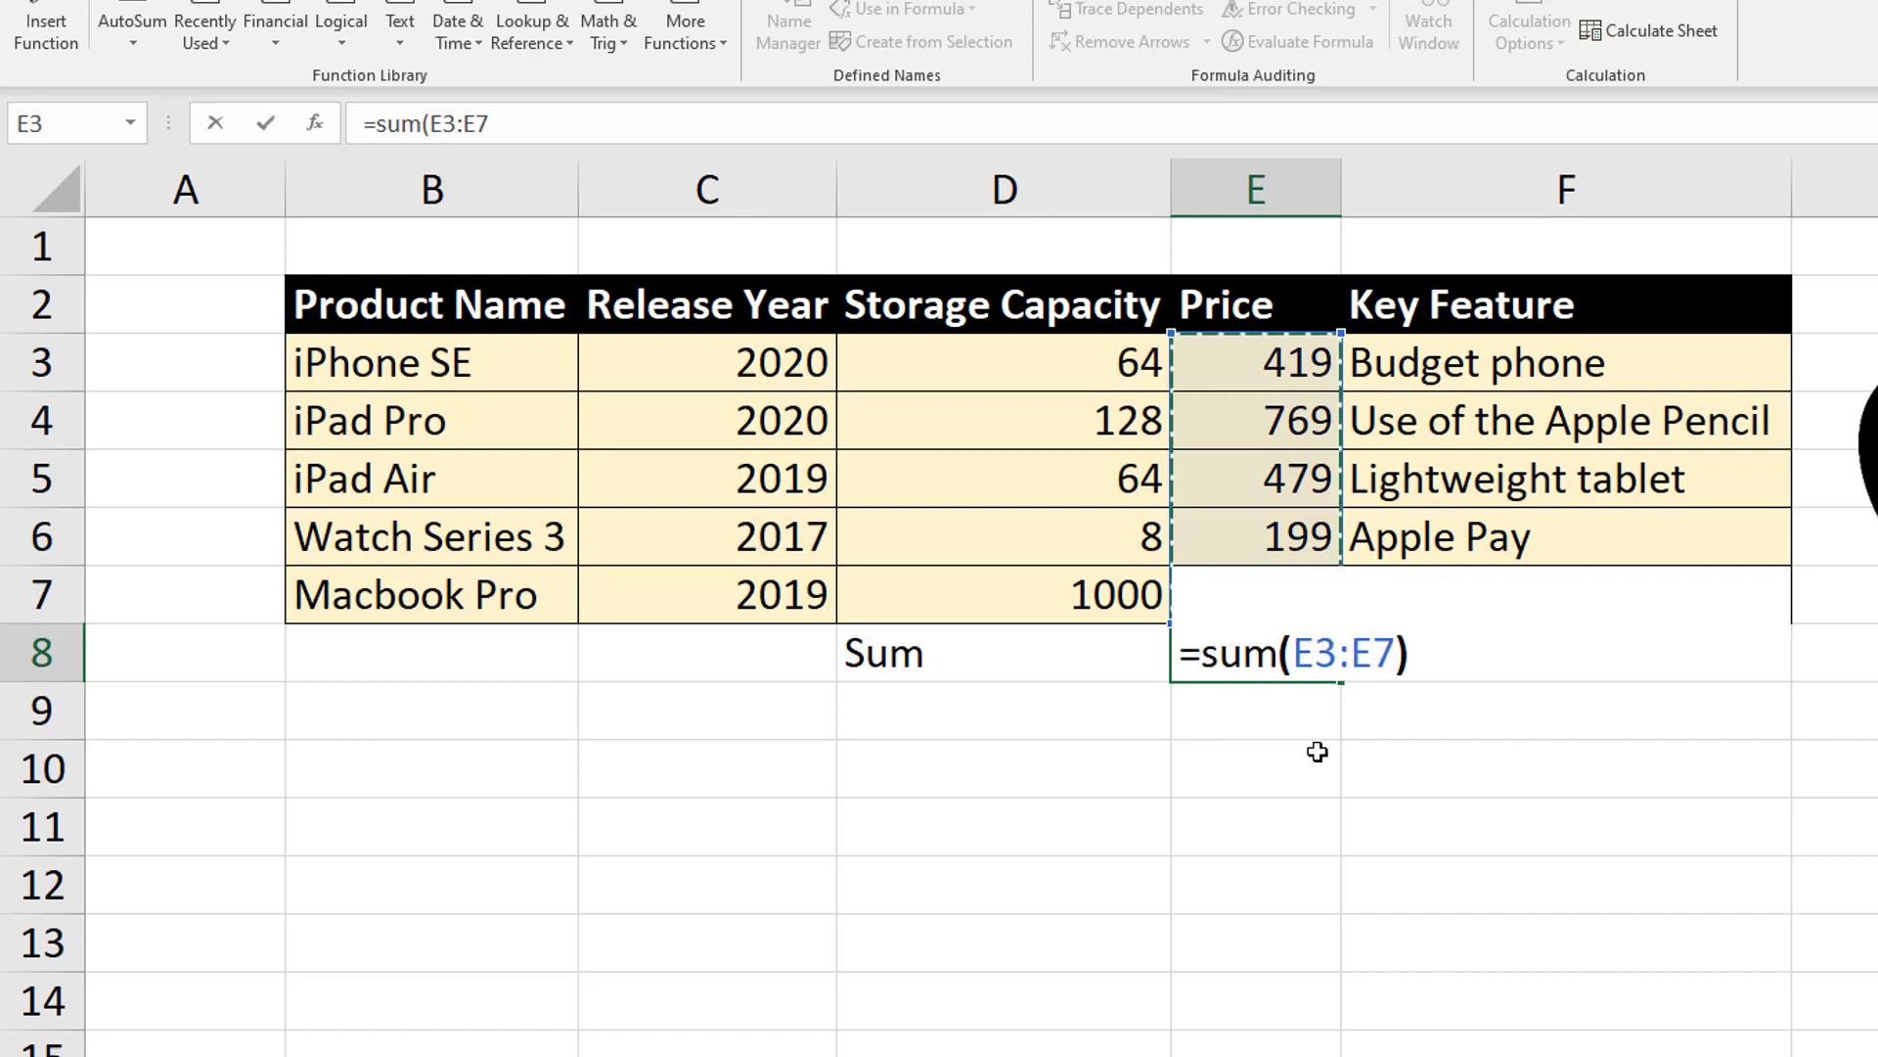
key("Return")
left_click(1297, 669)
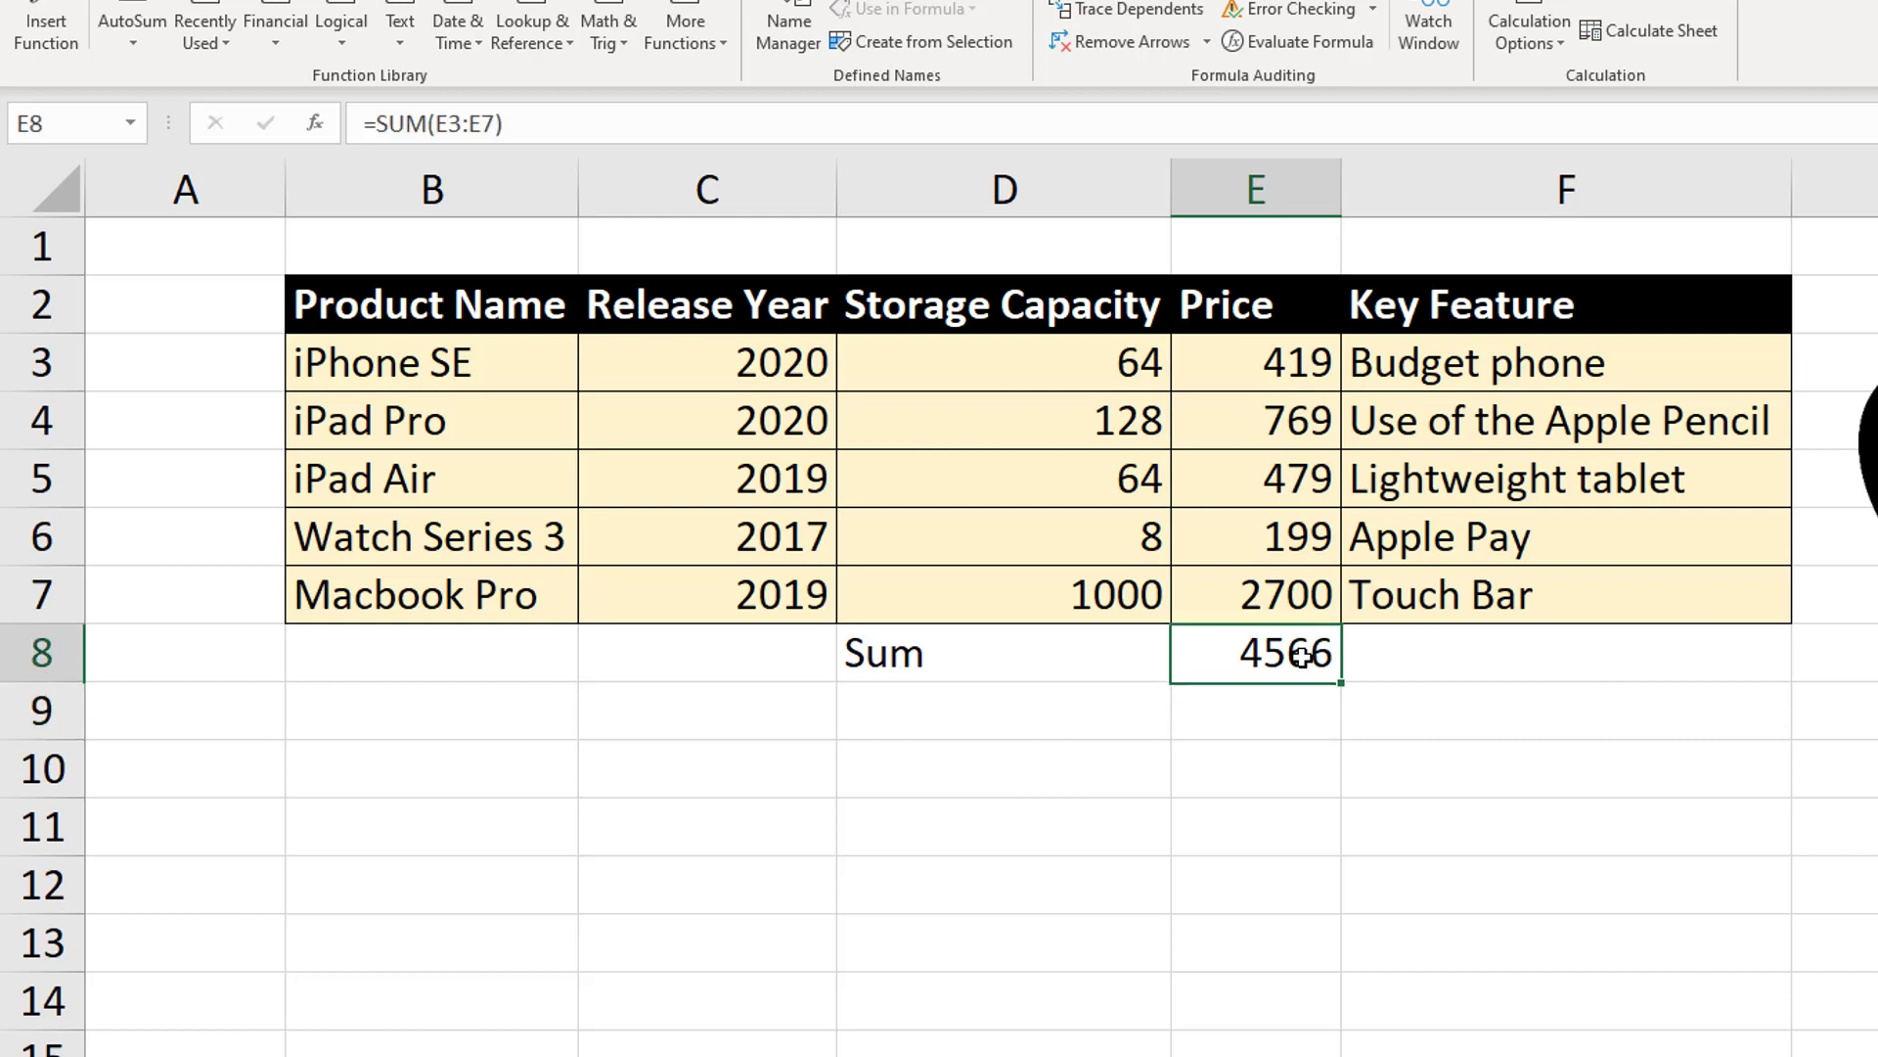
left_click(467, 126)
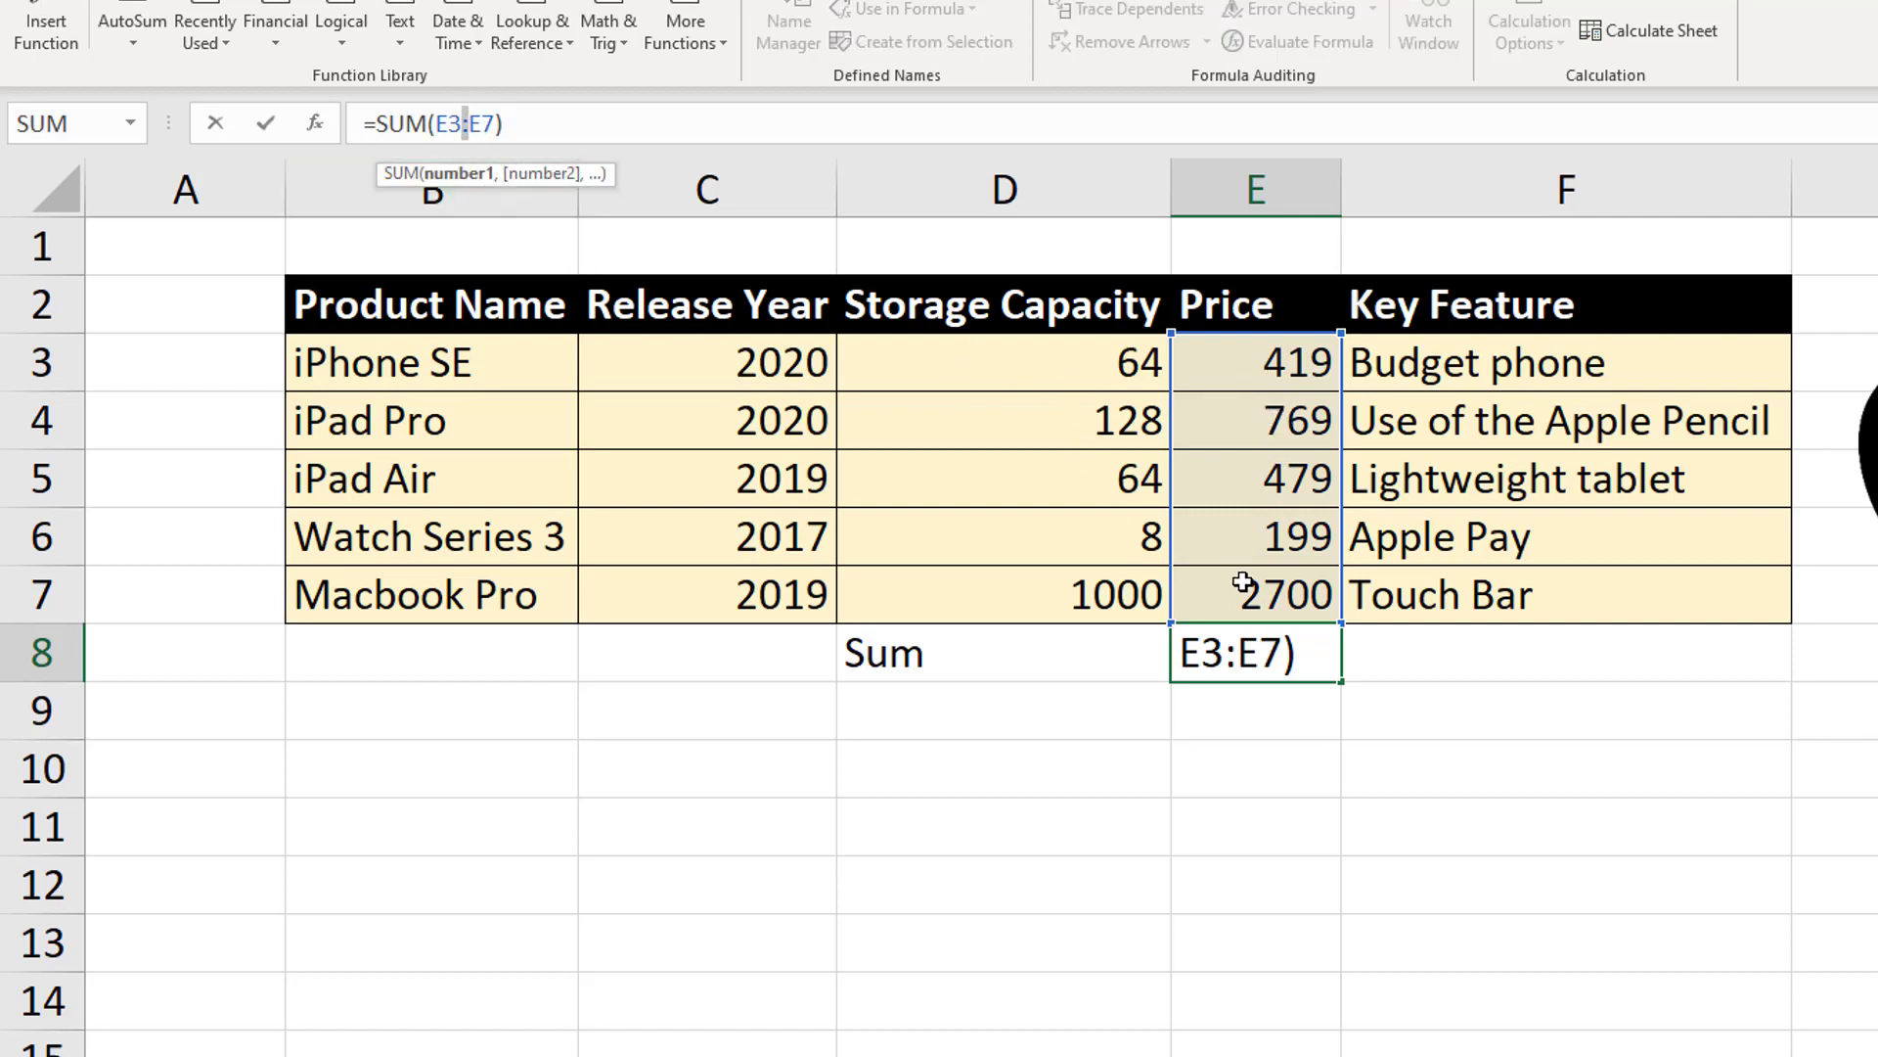
key("Return")
left_click(1270, 643)
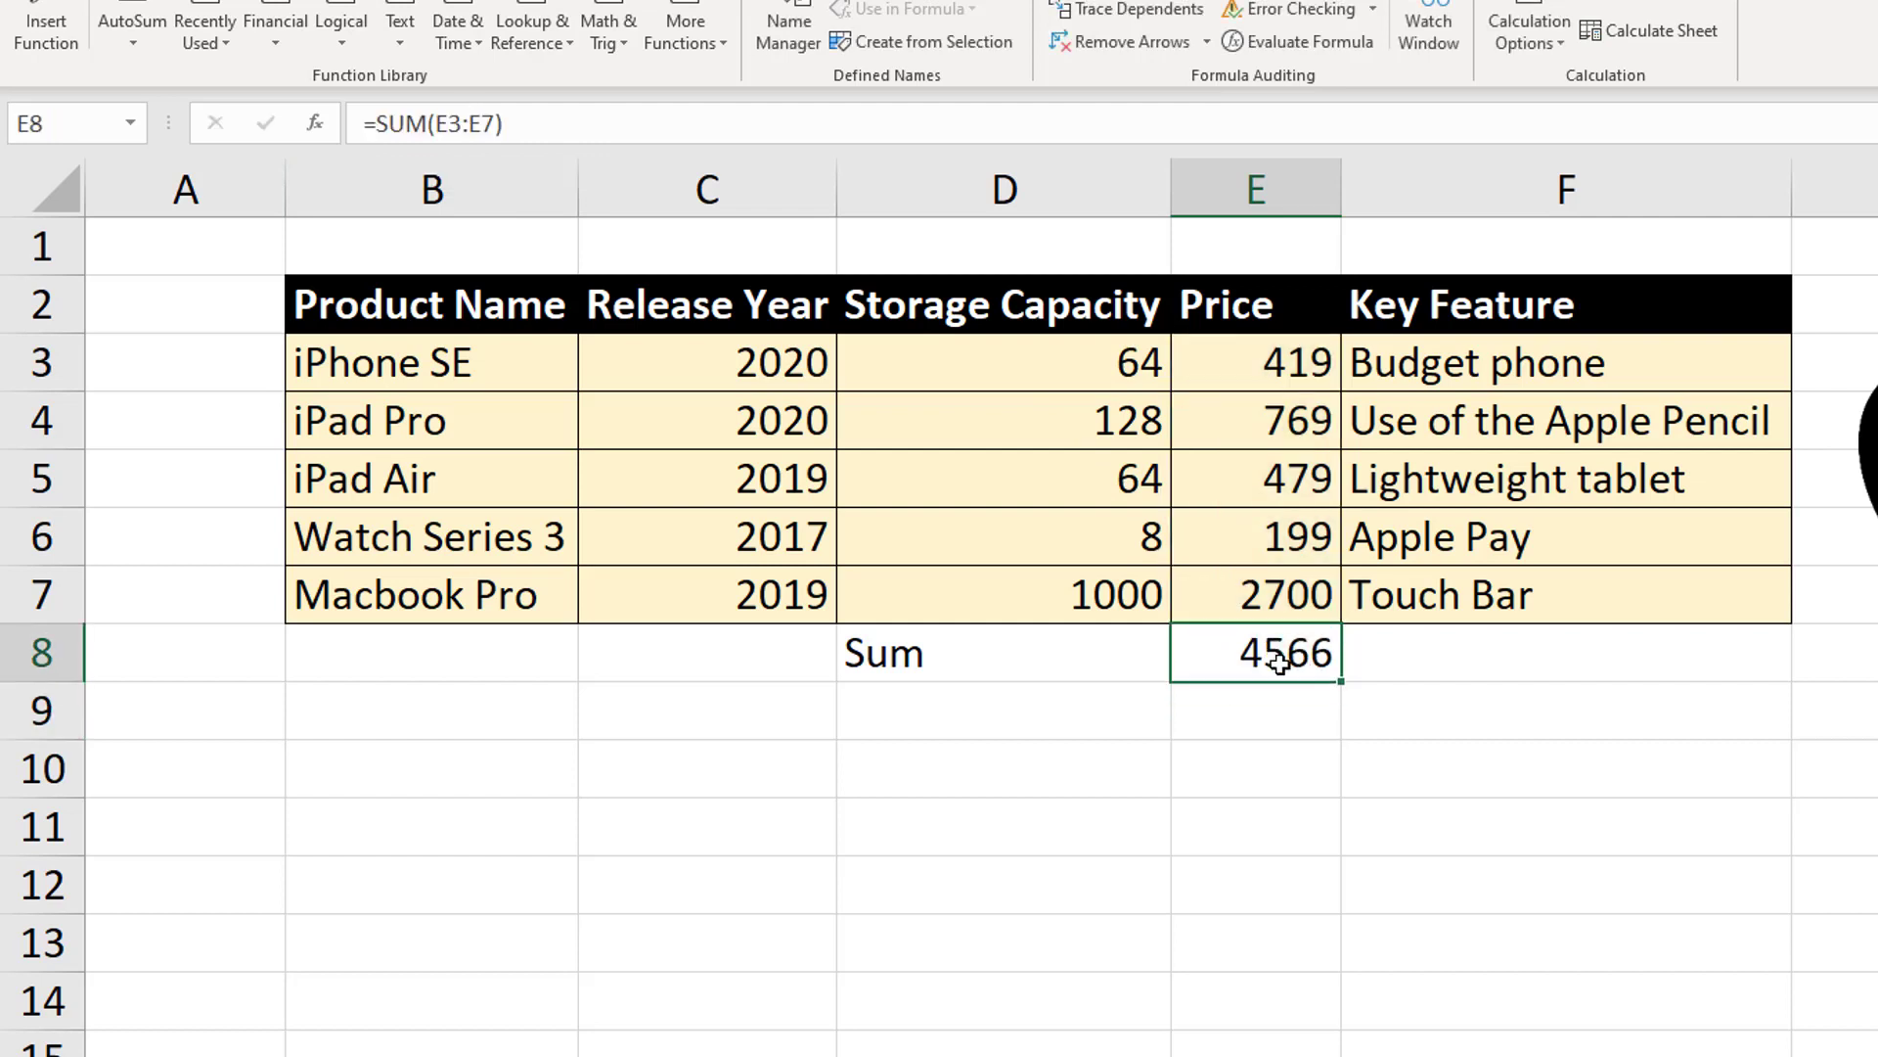
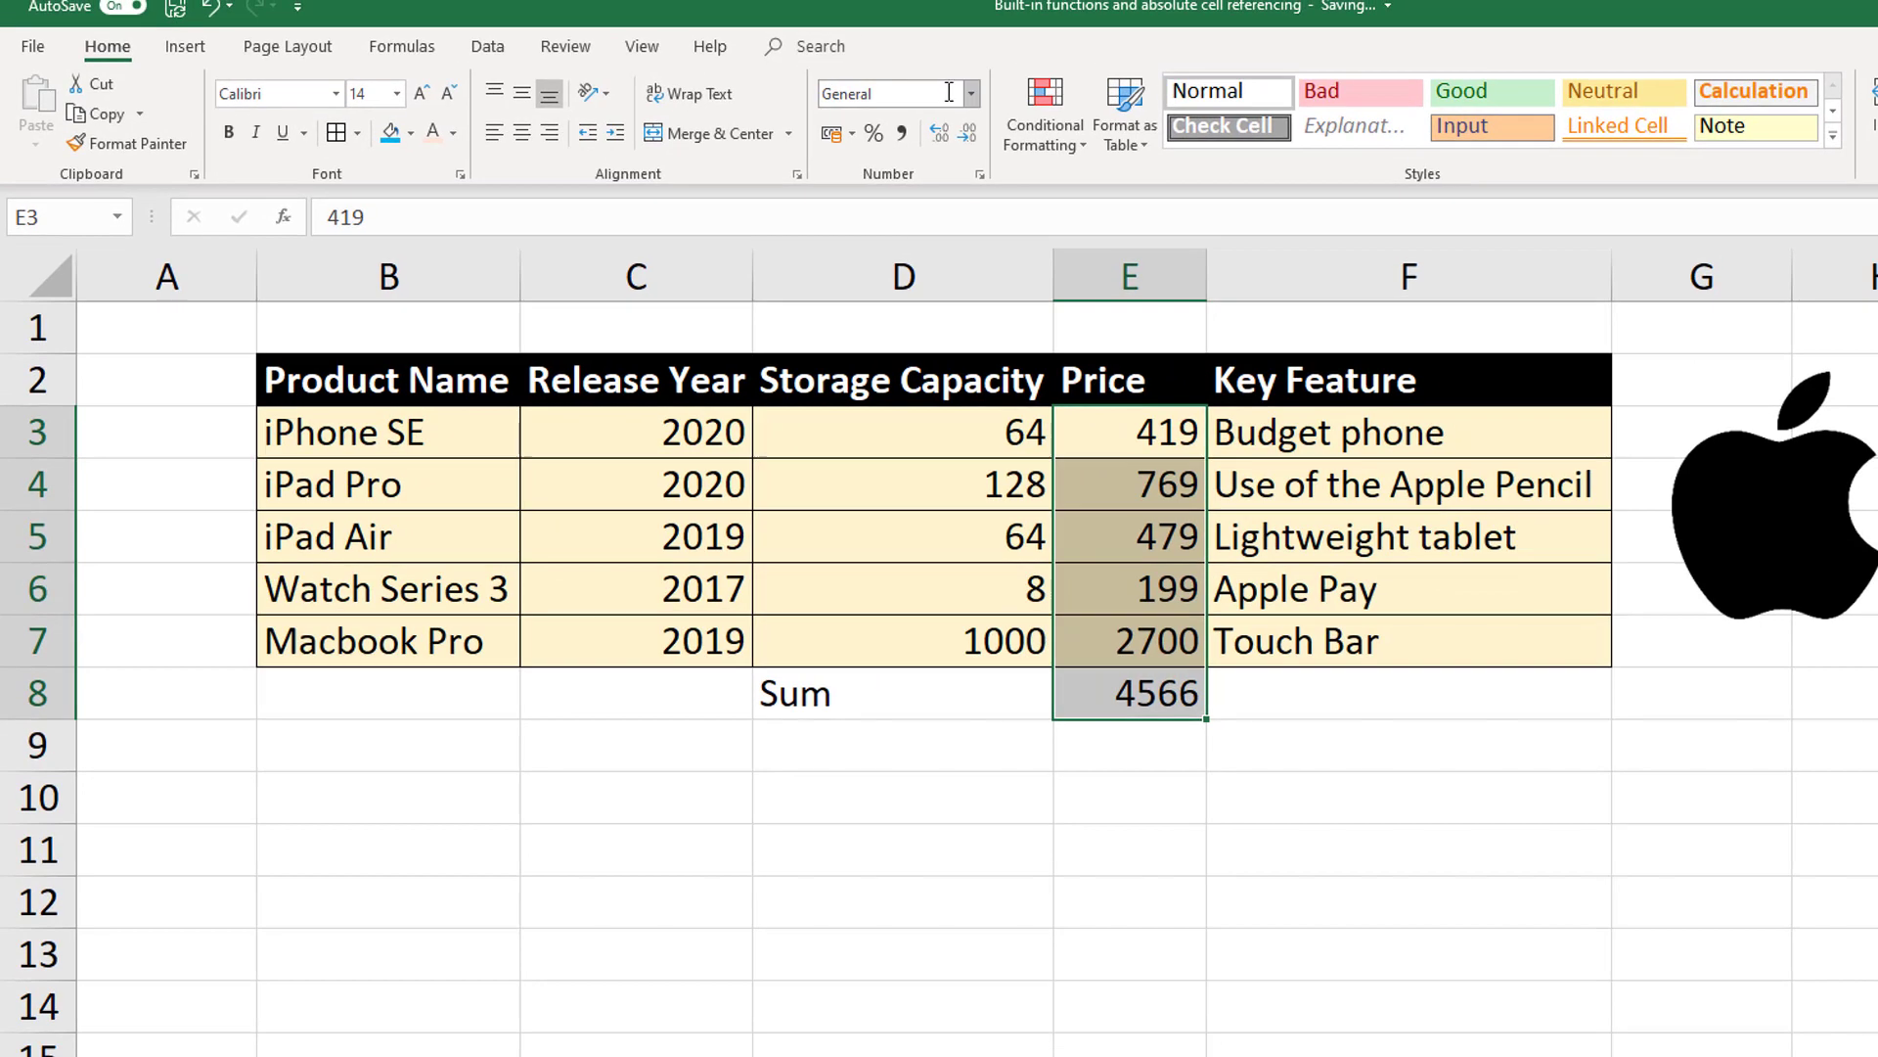
- Format the prices and their total in E3:E8 as Currency
left_click(972, 98)
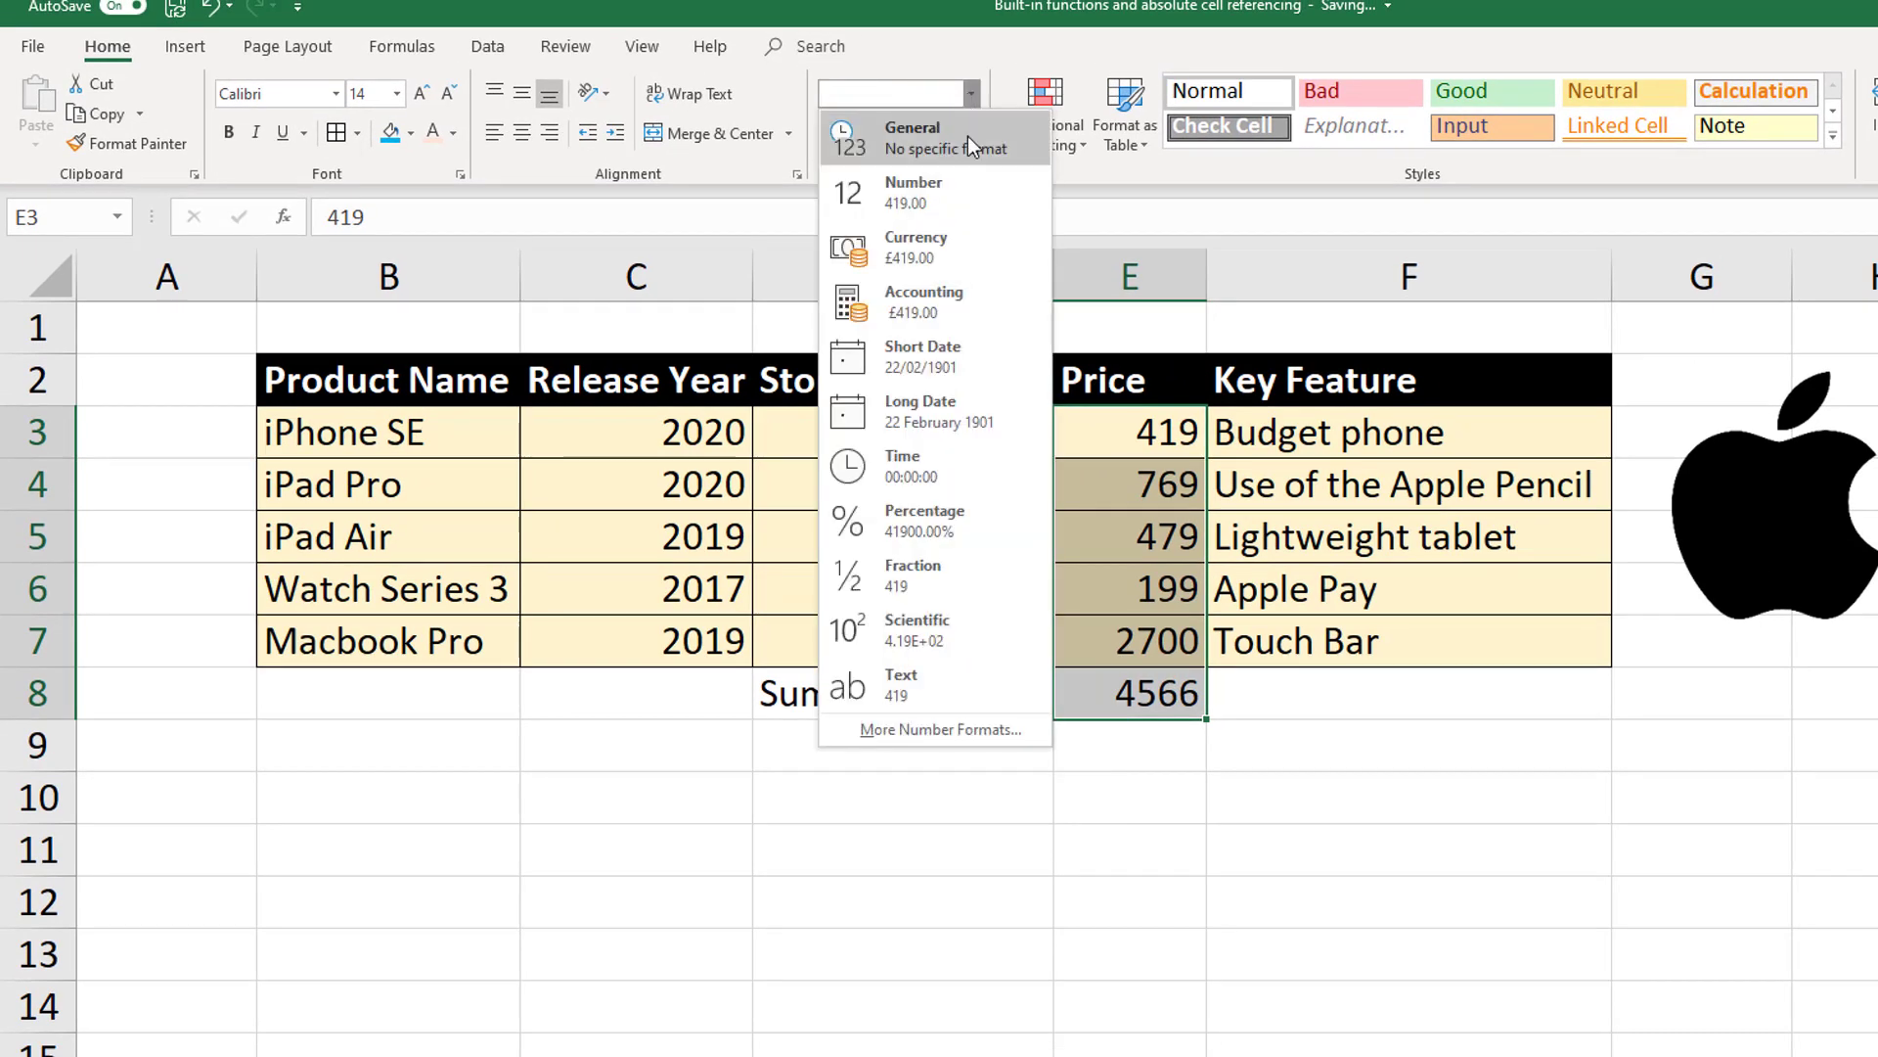
left_click(945, 246)
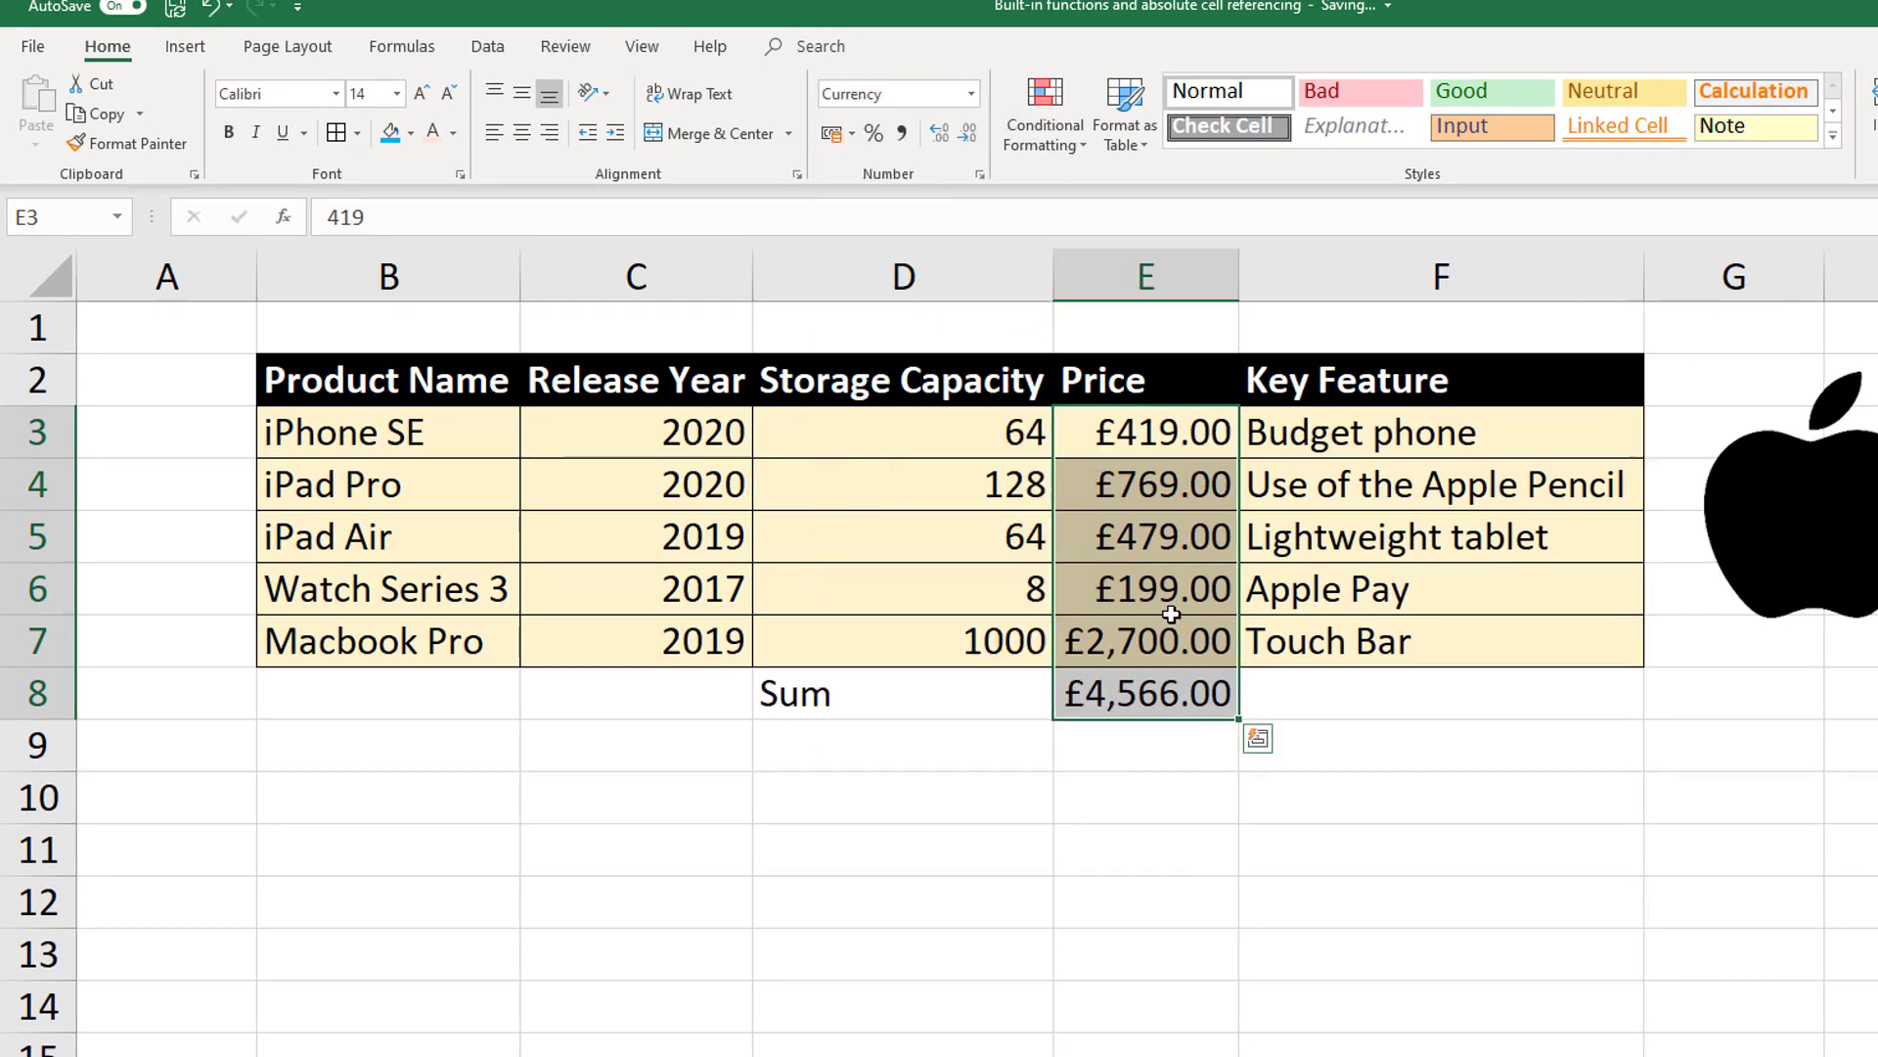
left_click(1144, 759)
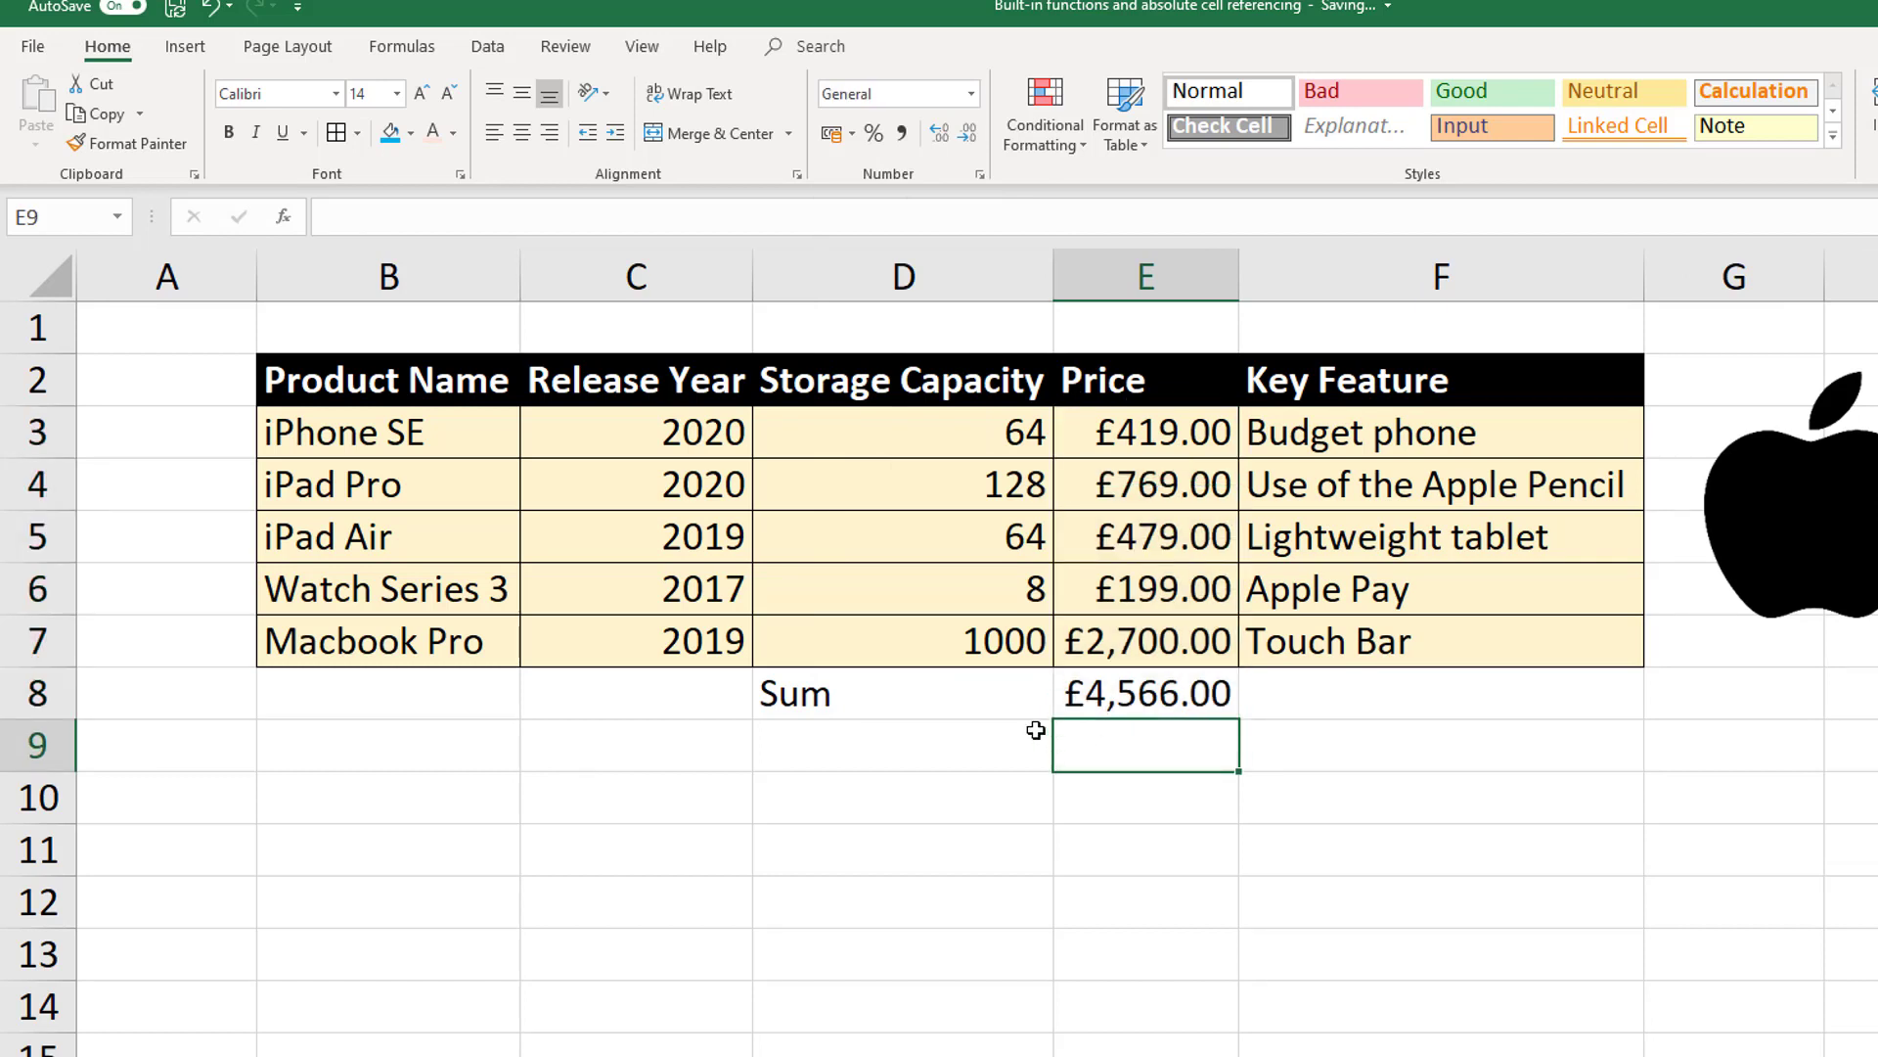
- Label cell D9 below the Sum label as Min
left_click(959, 737)
type("Min")
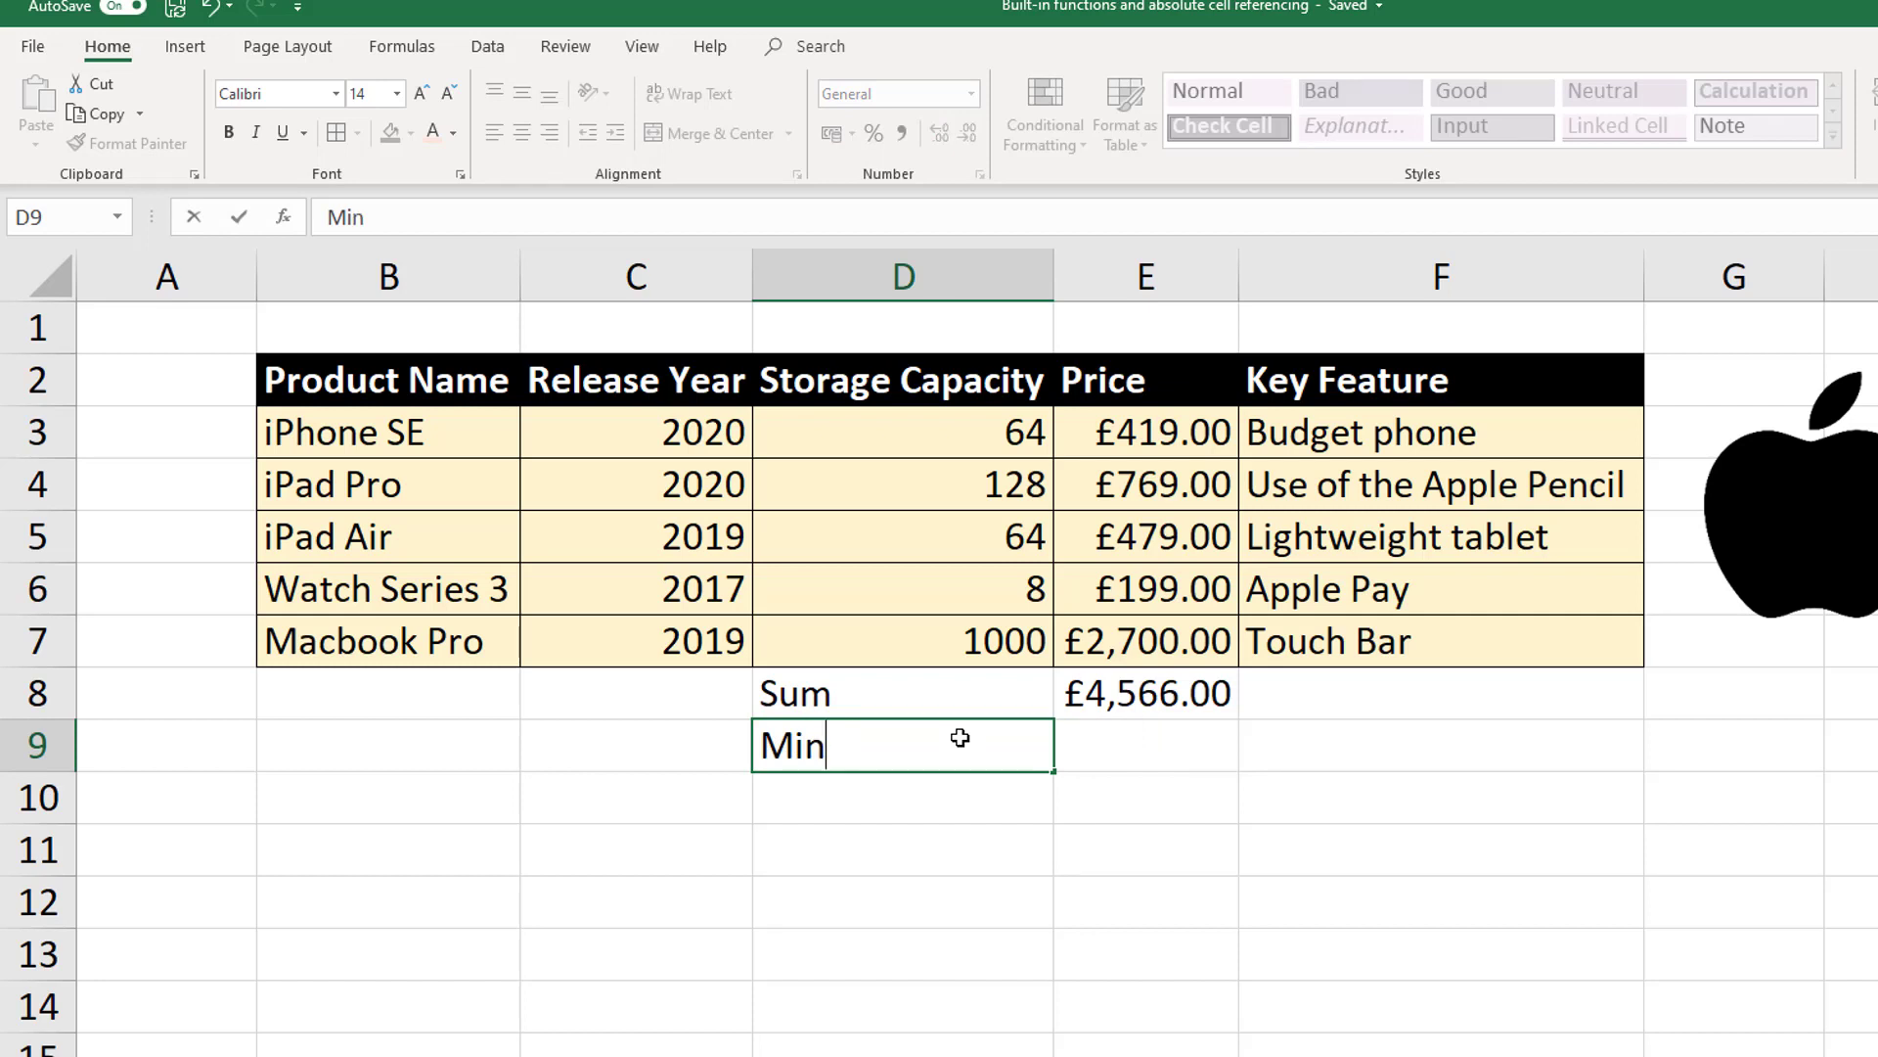
key("Tab")
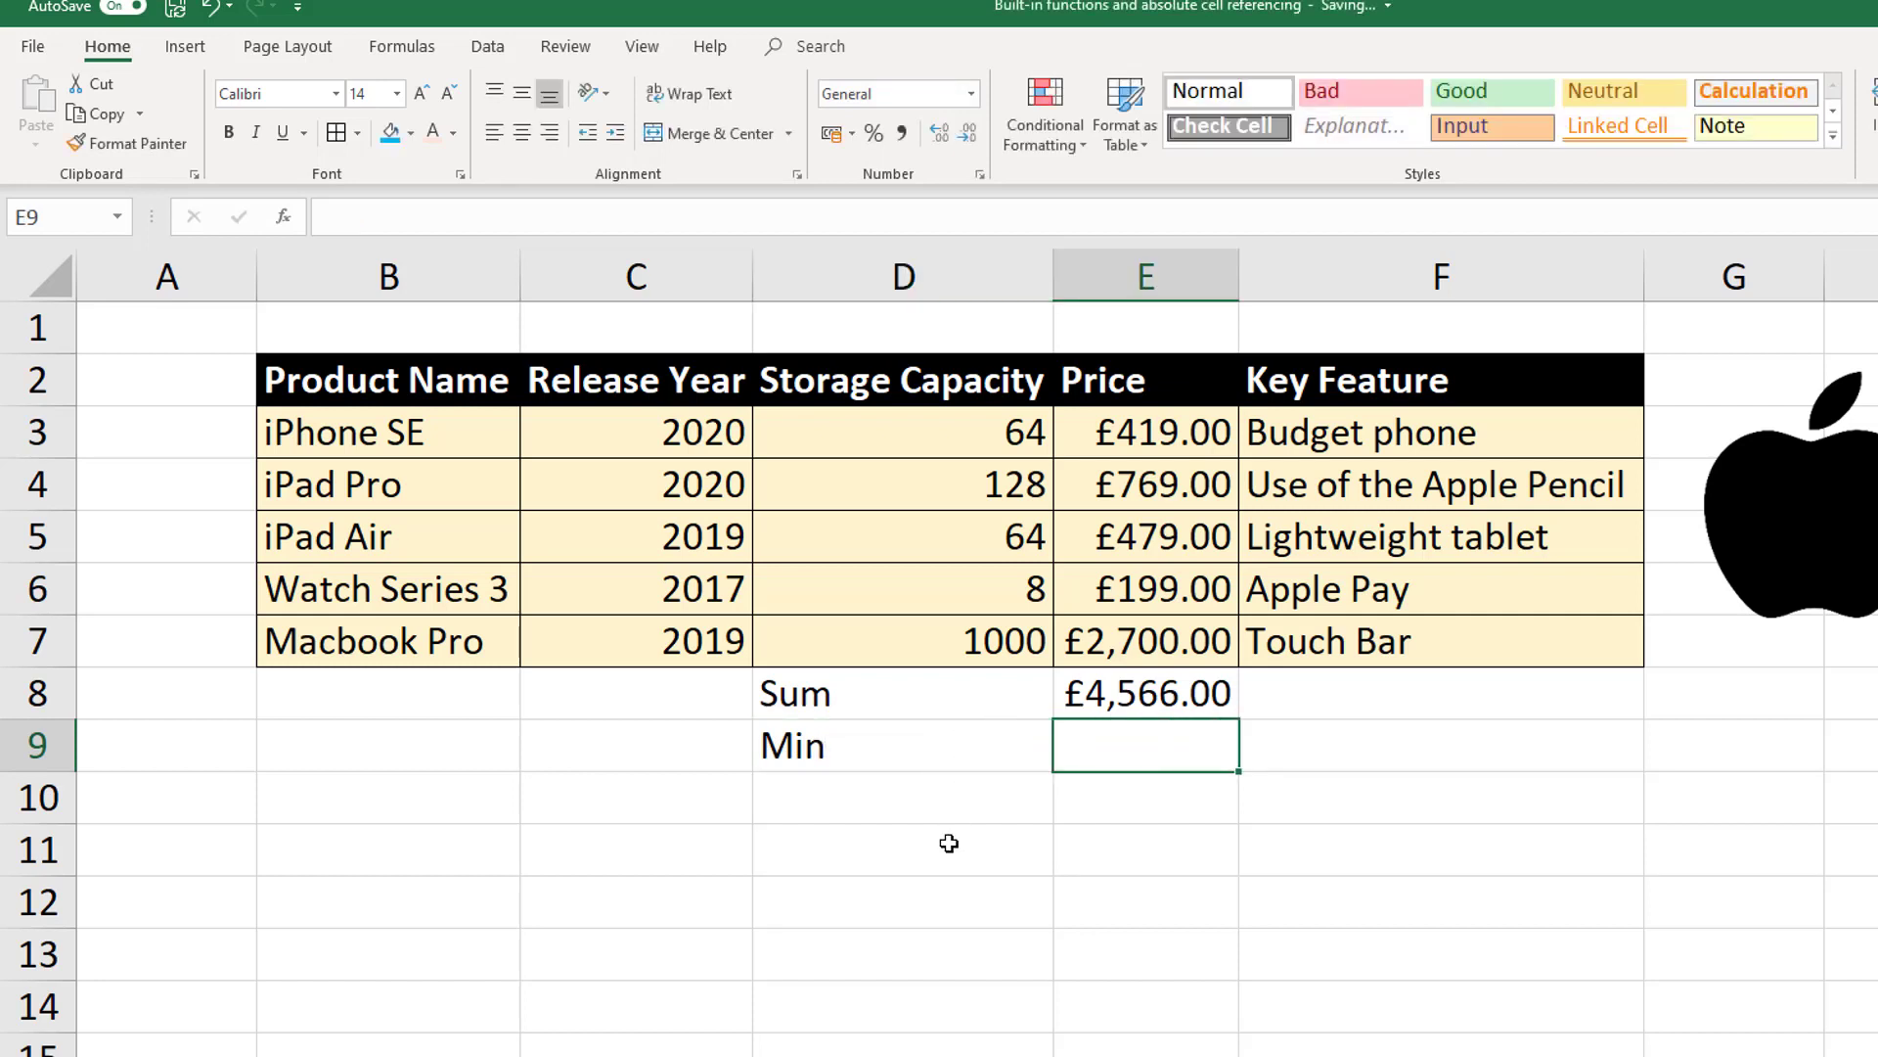
- Calculate the lowest price in cell E9 with the formula =min(E3:E7)
type("=mo")
key("BackSpace")
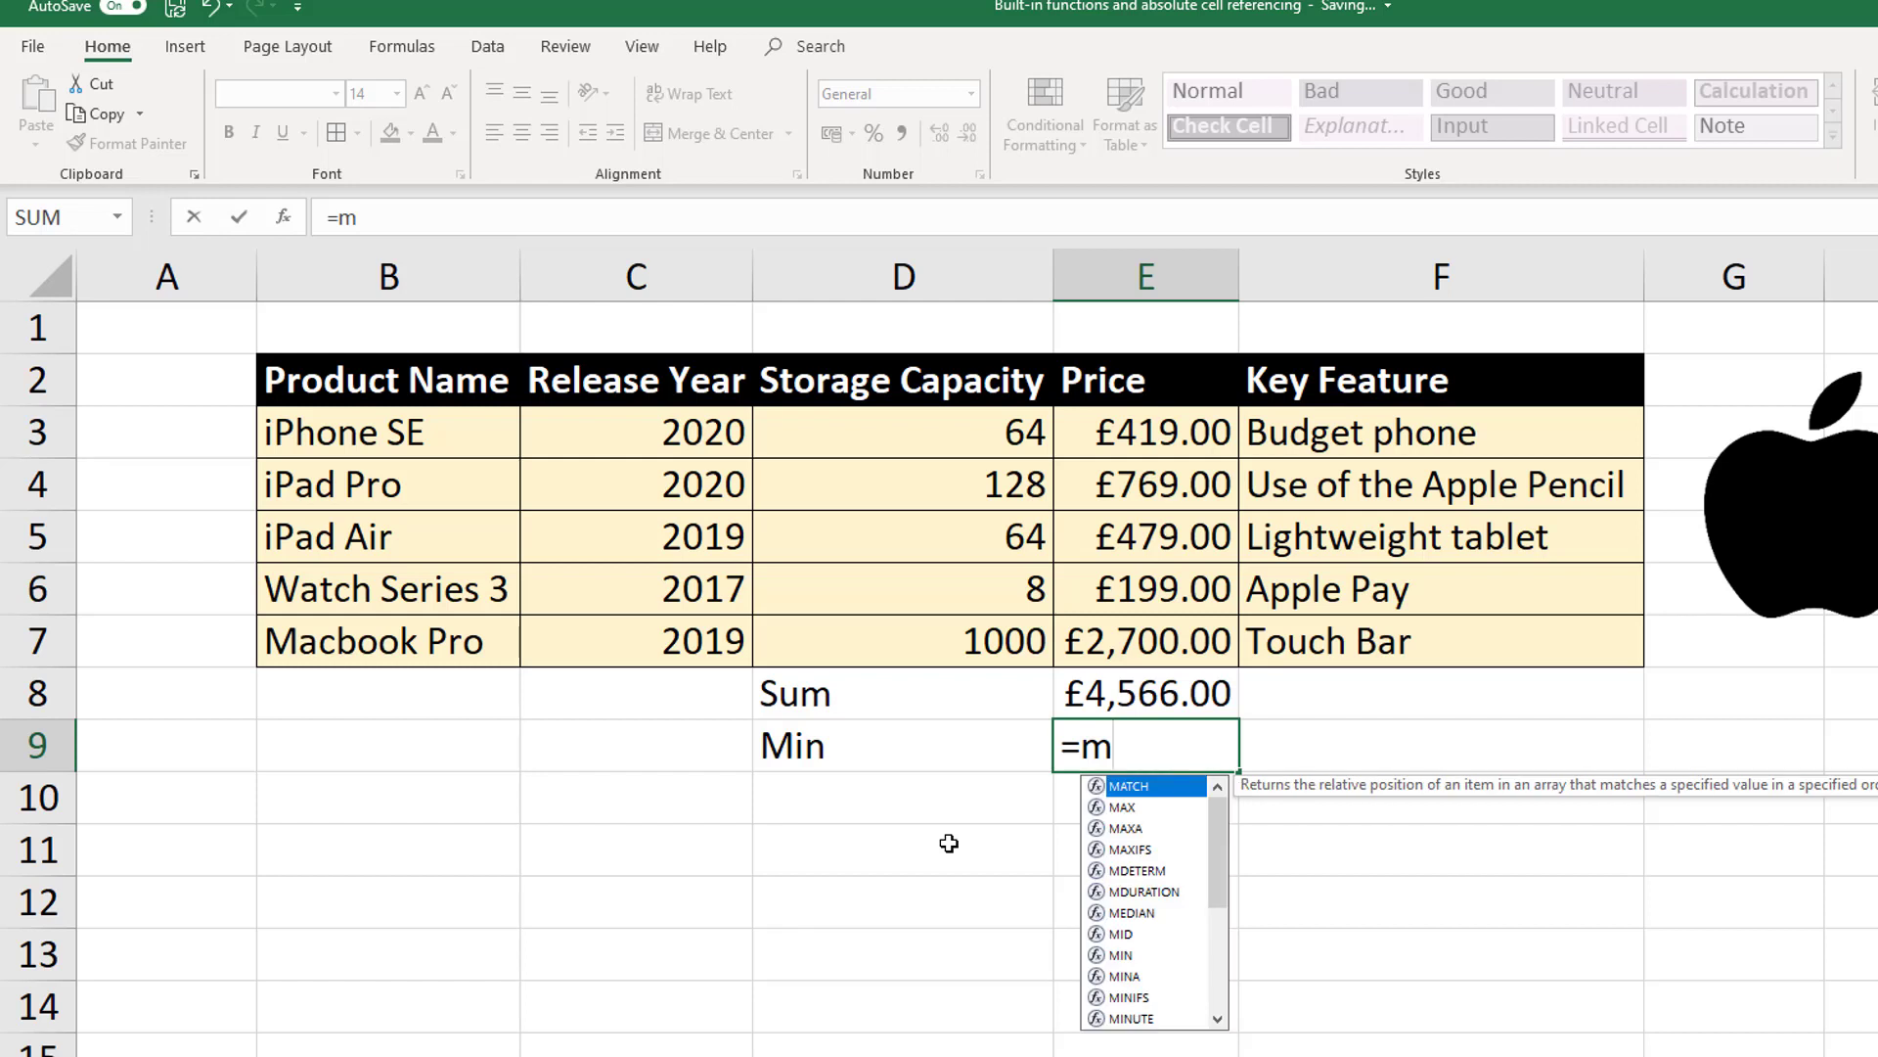
type("in(")
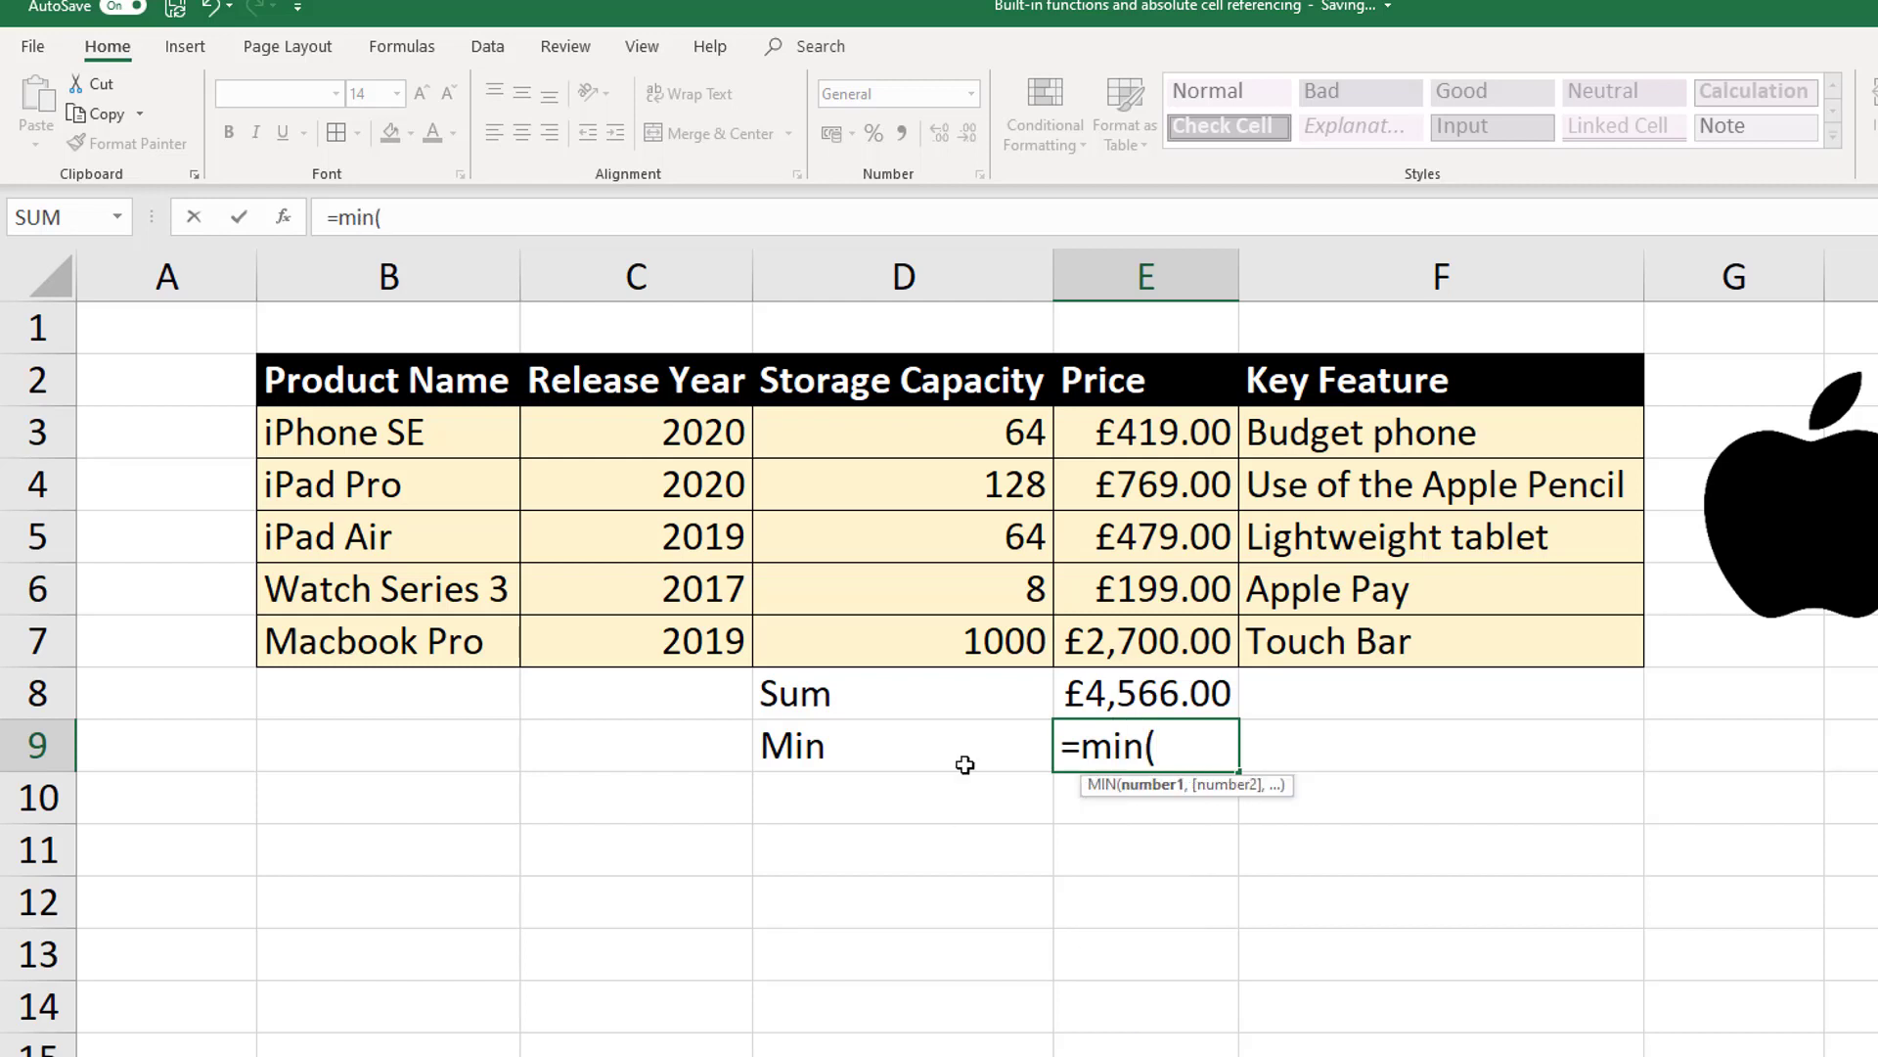
left_click_drag(1203, 437, 1203, 647)
type(")")
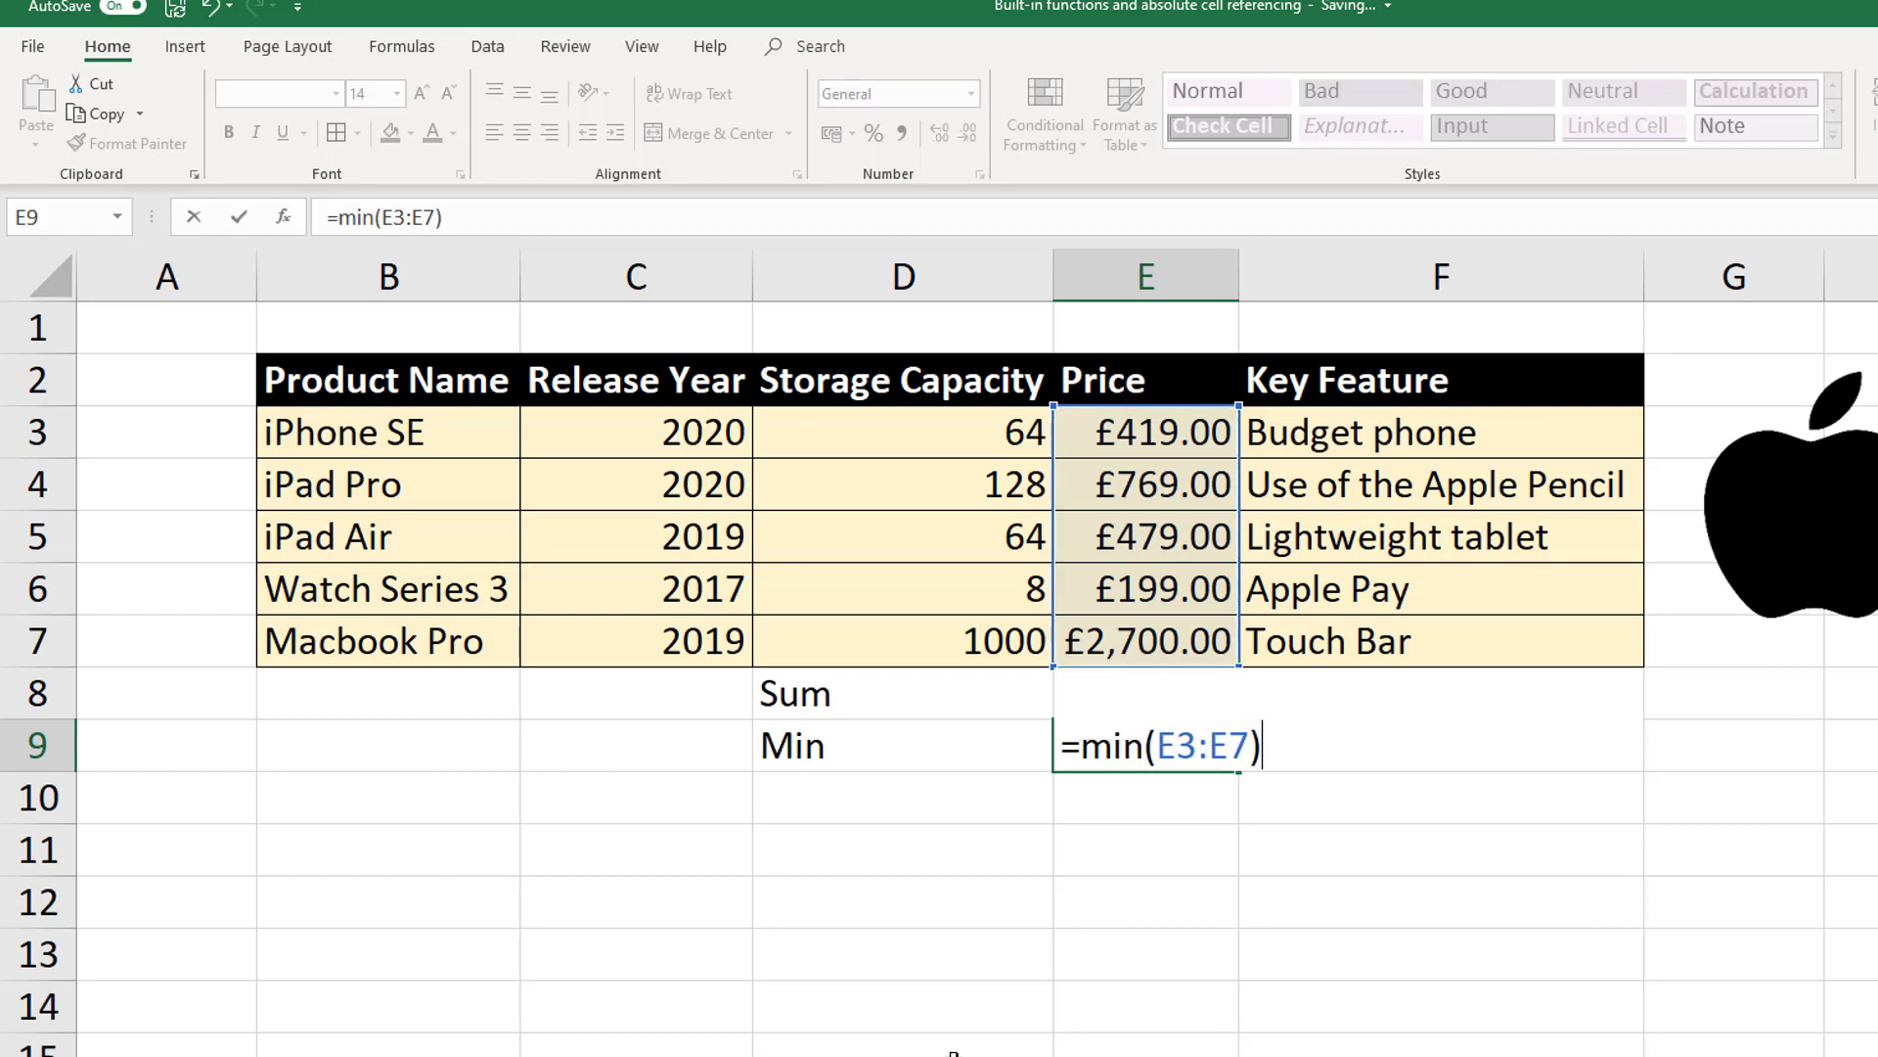
key("Return")
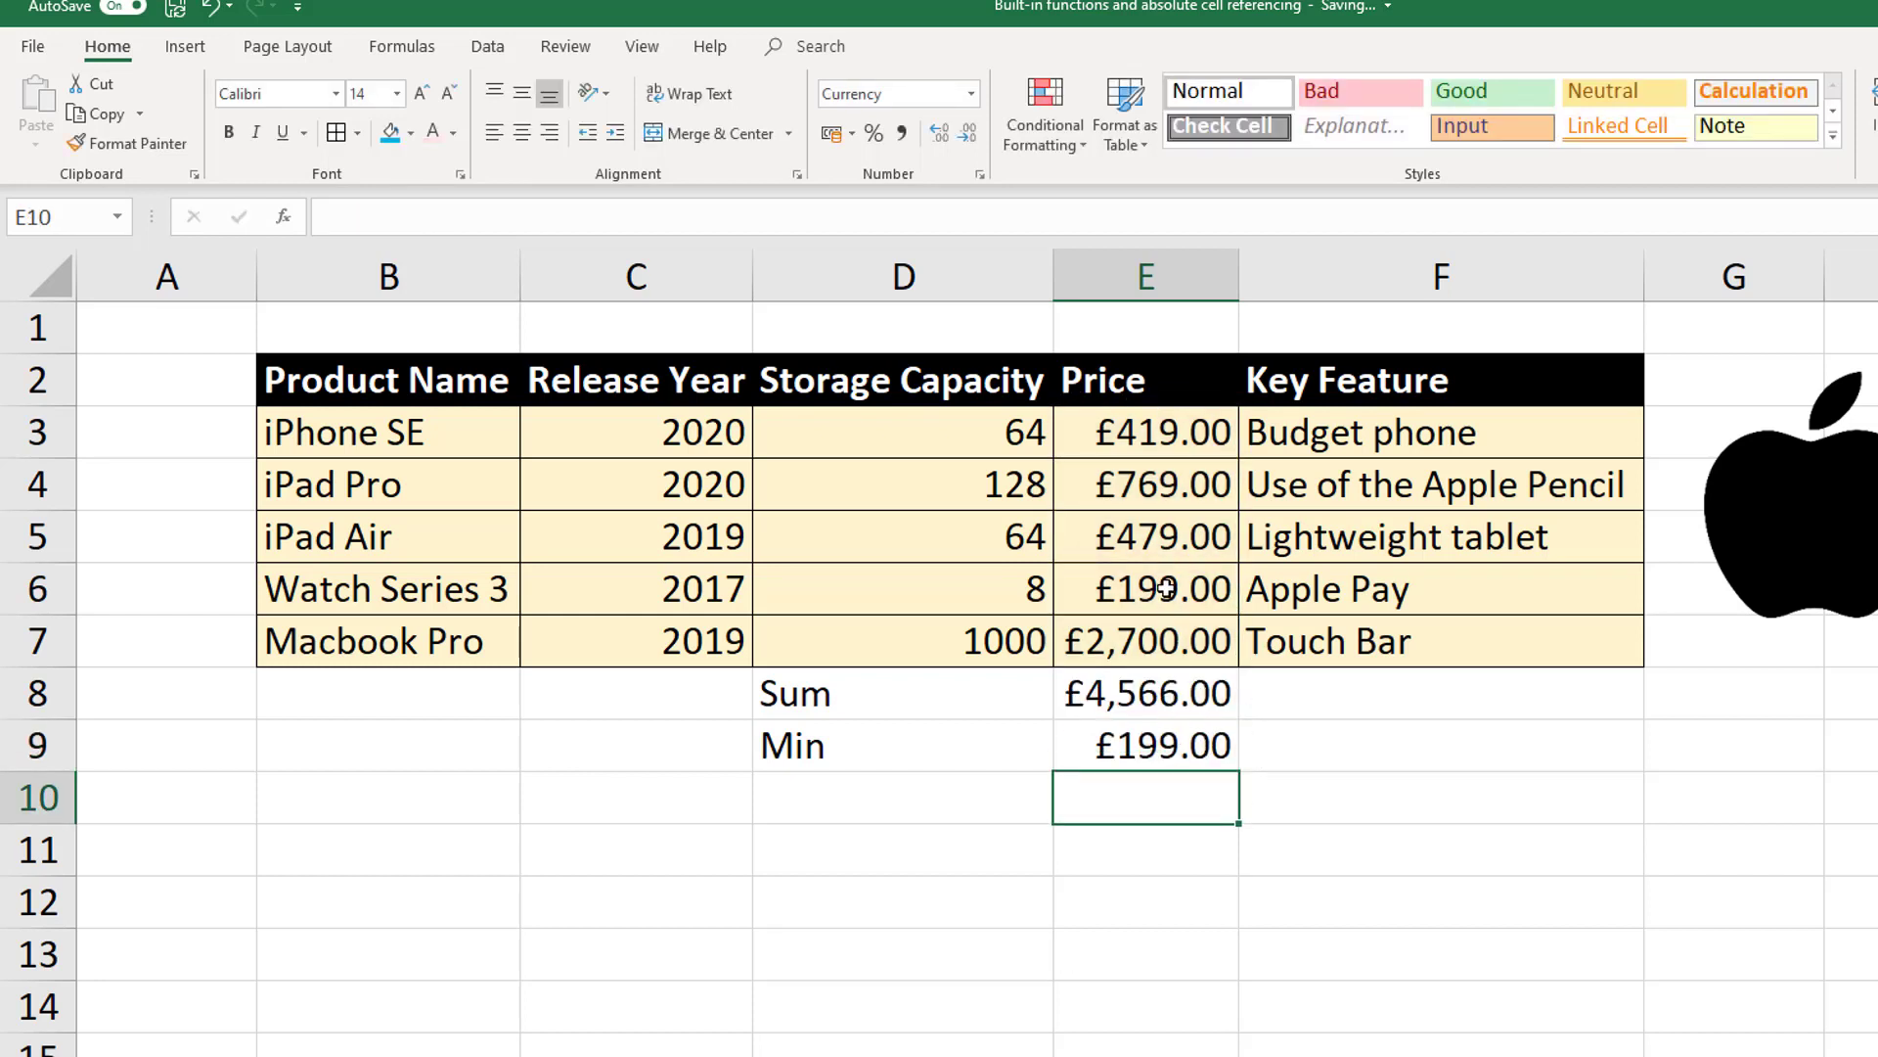
left_click(1115, 583)
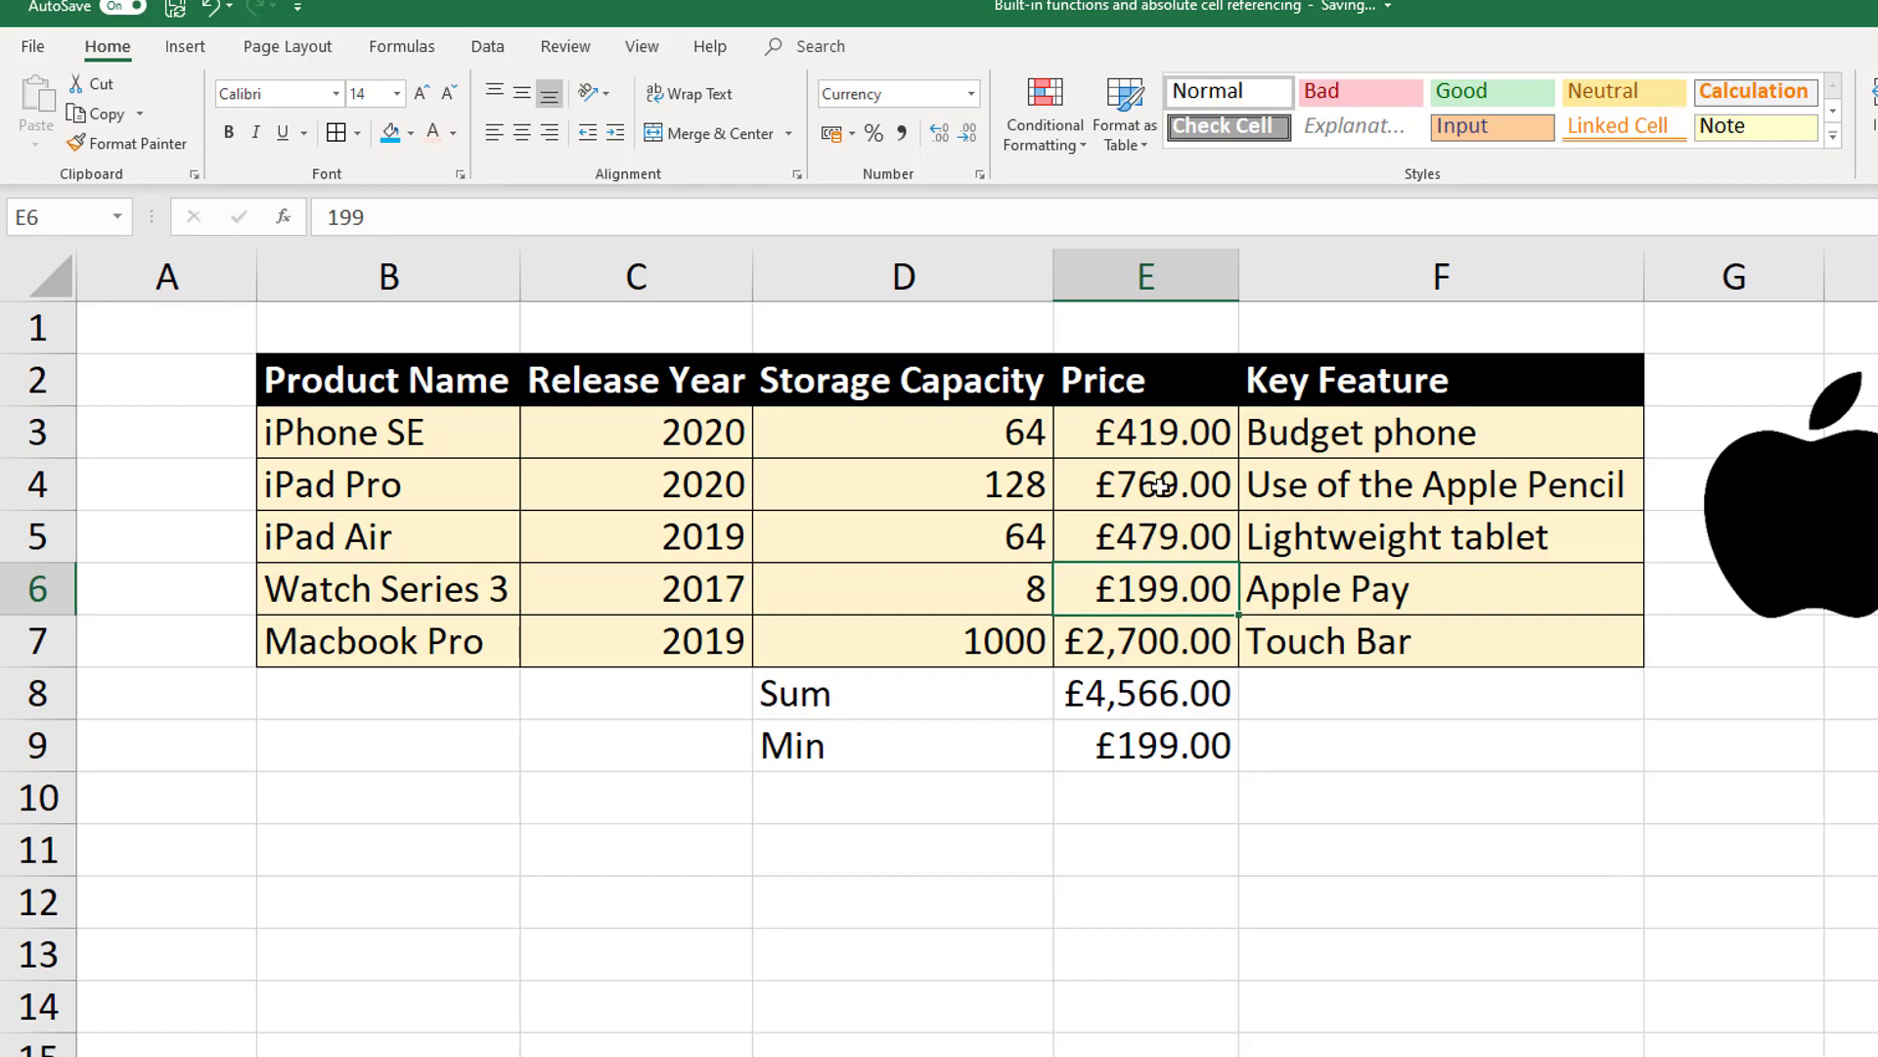
- Label cell D10 as Max and calculate the highest price in E10 with the formula =max(E3:E7)
left_click(949, 778)
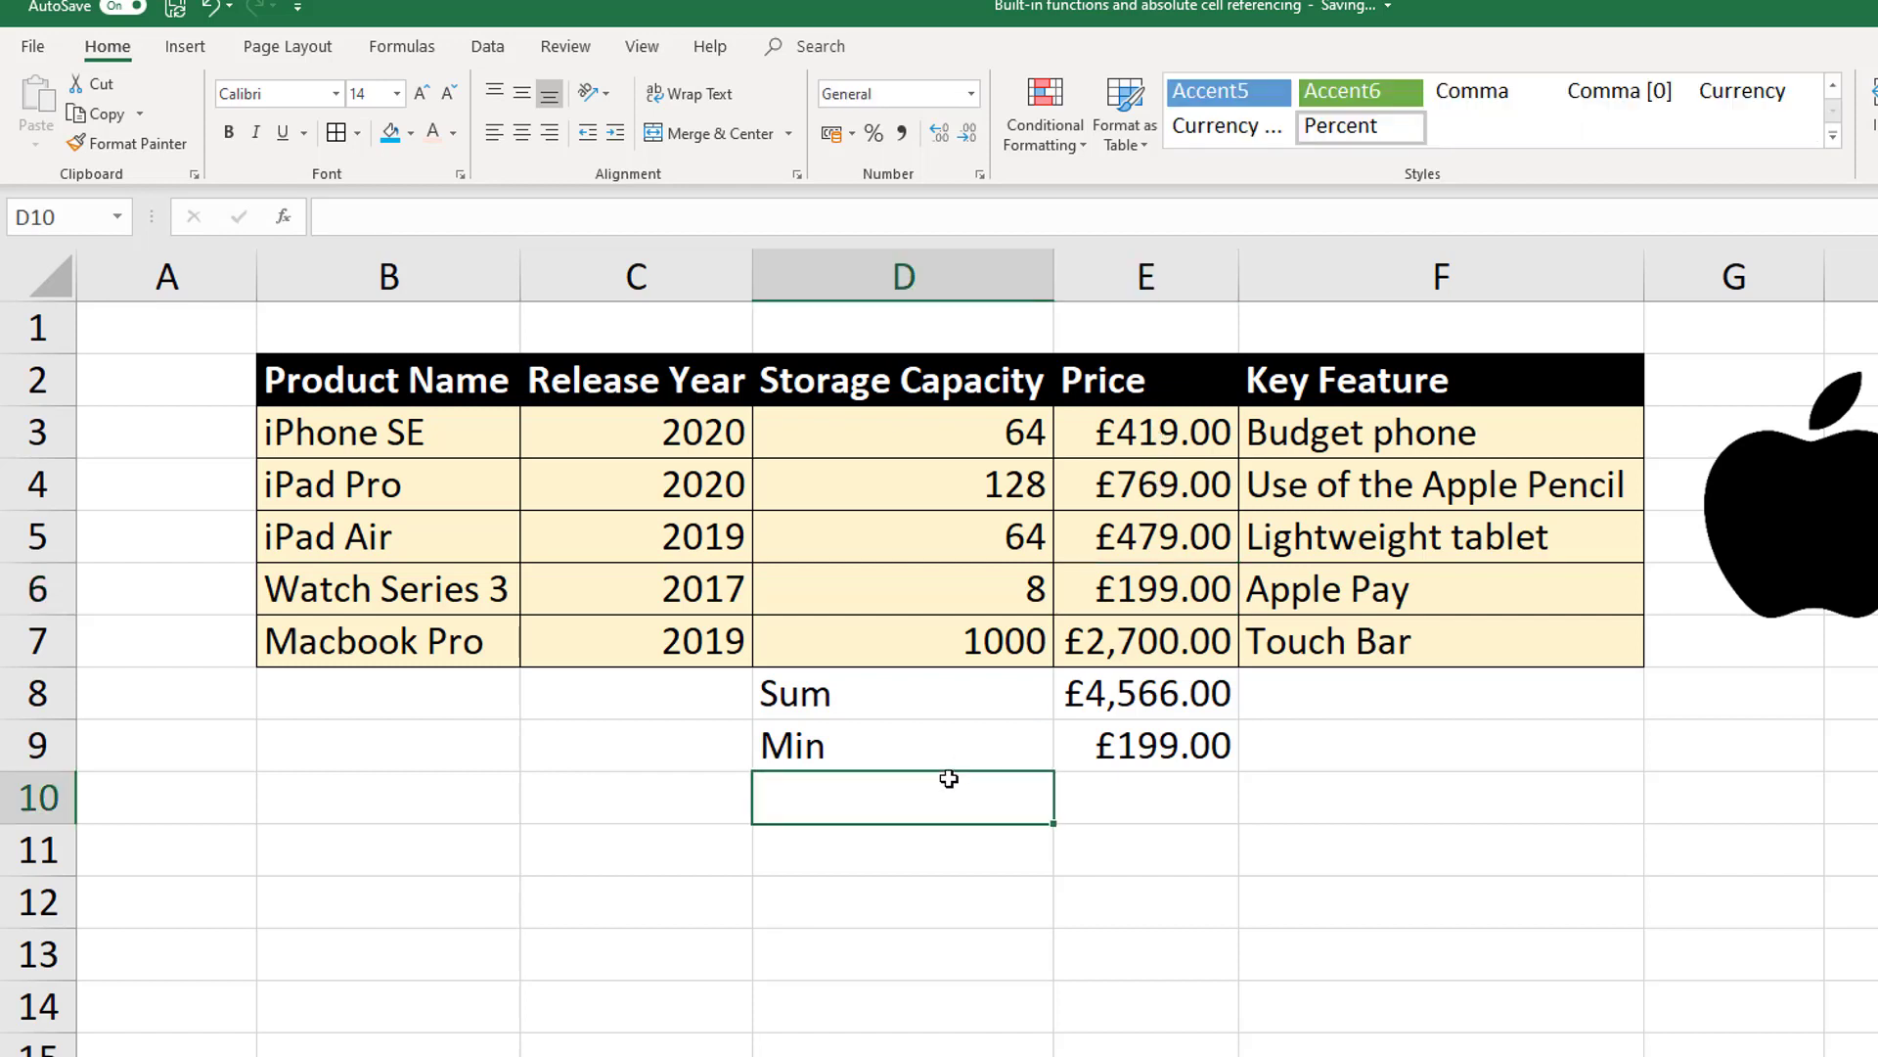
type("Max")
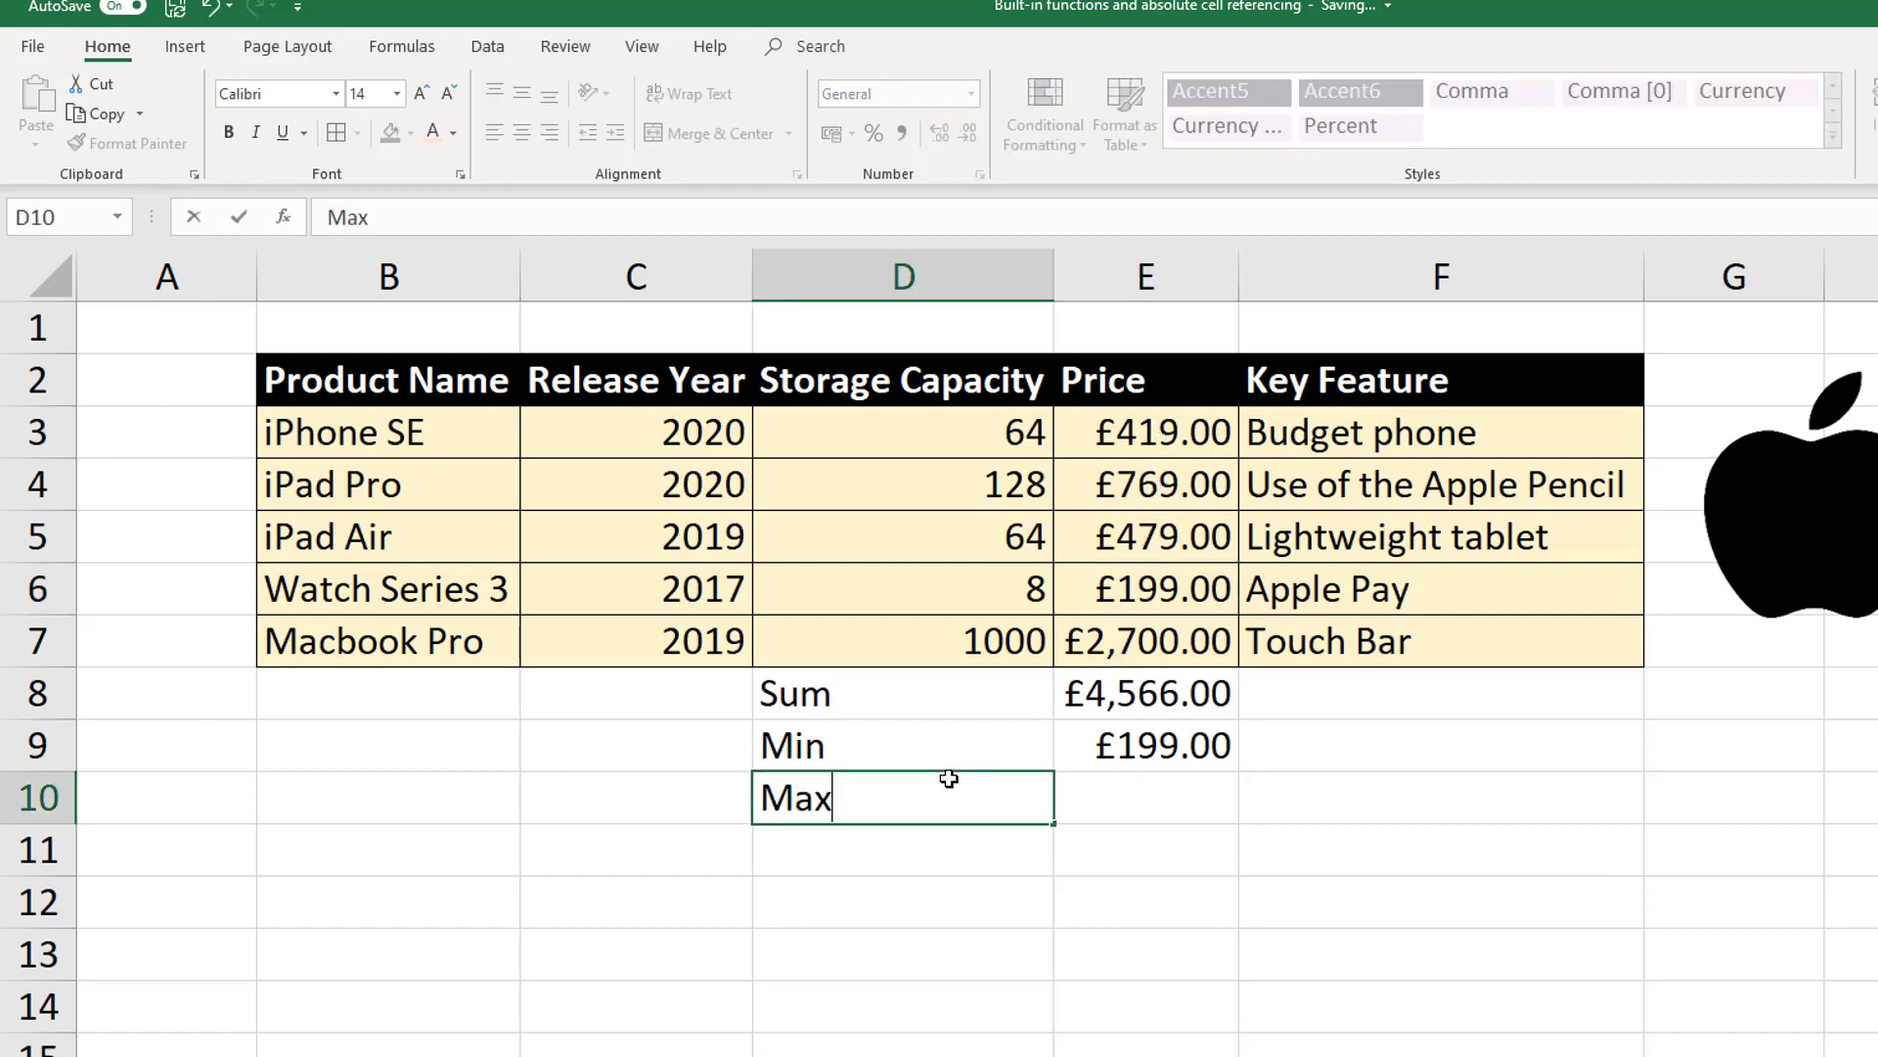
key("Tab")
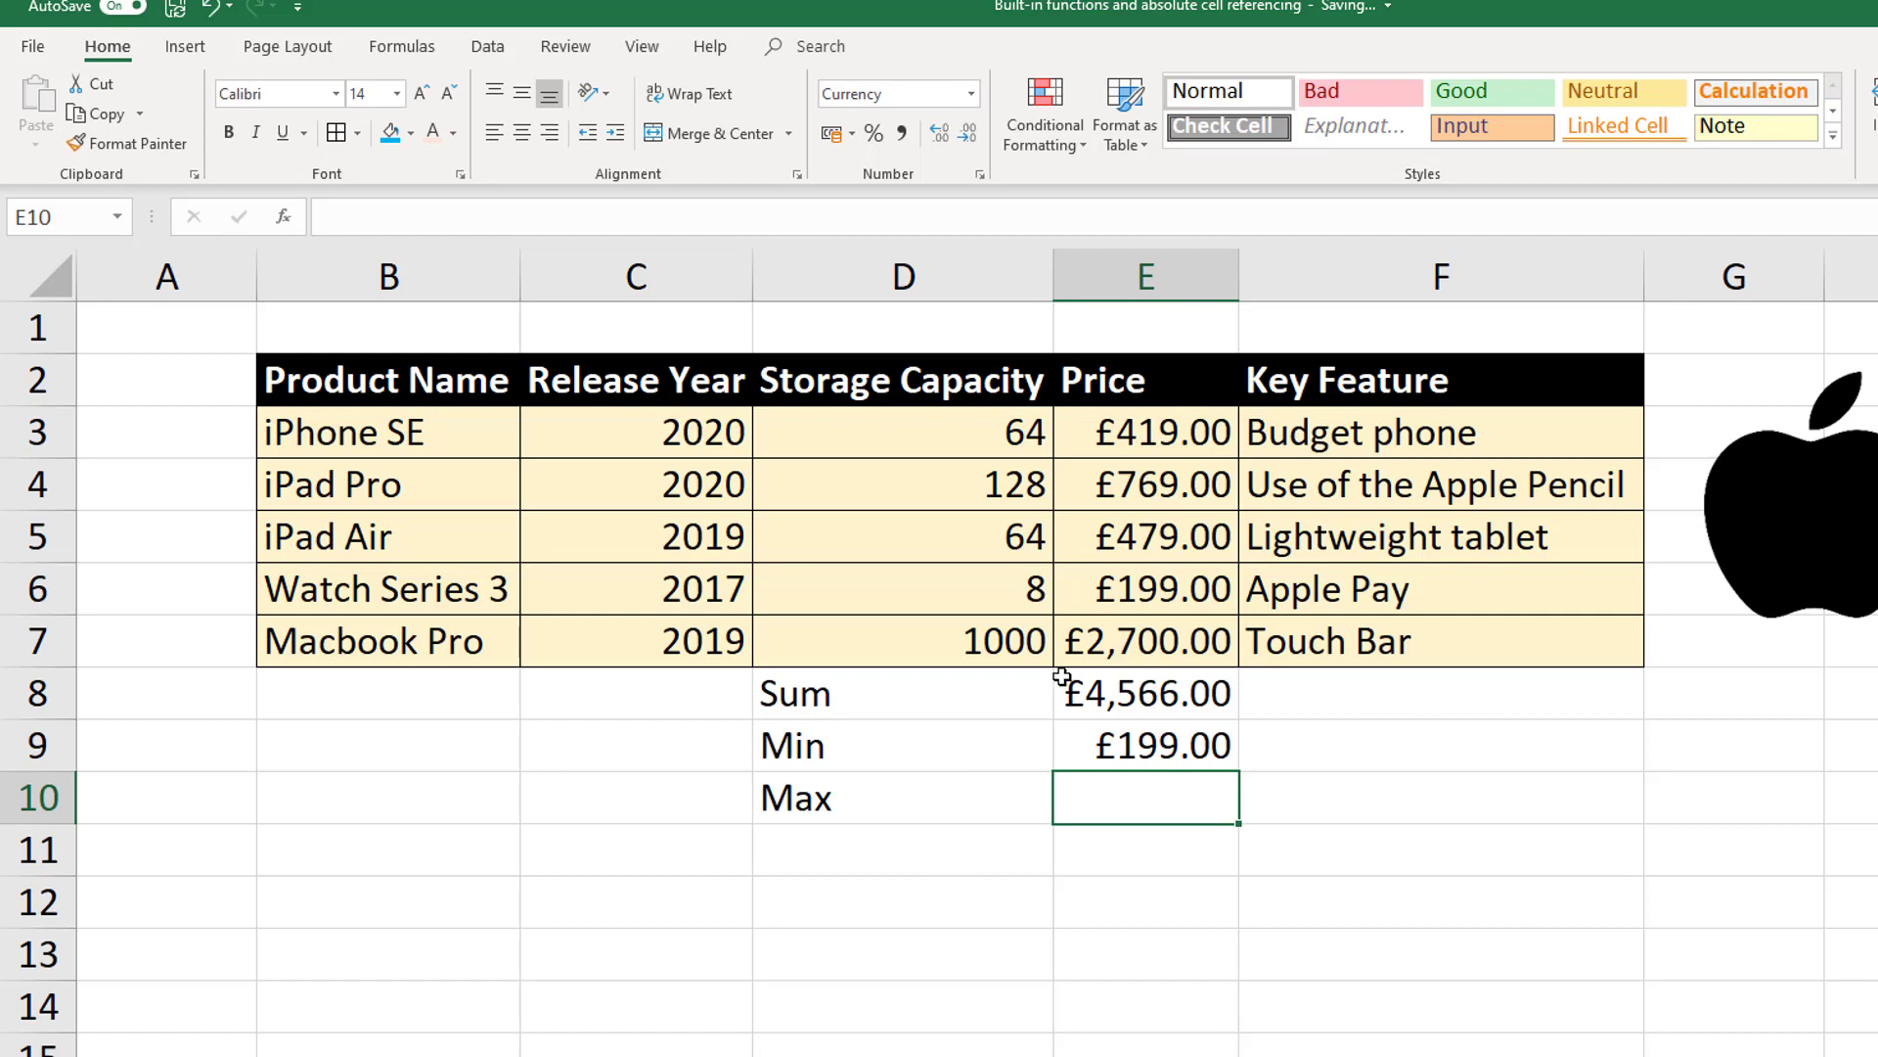
type("=max(")
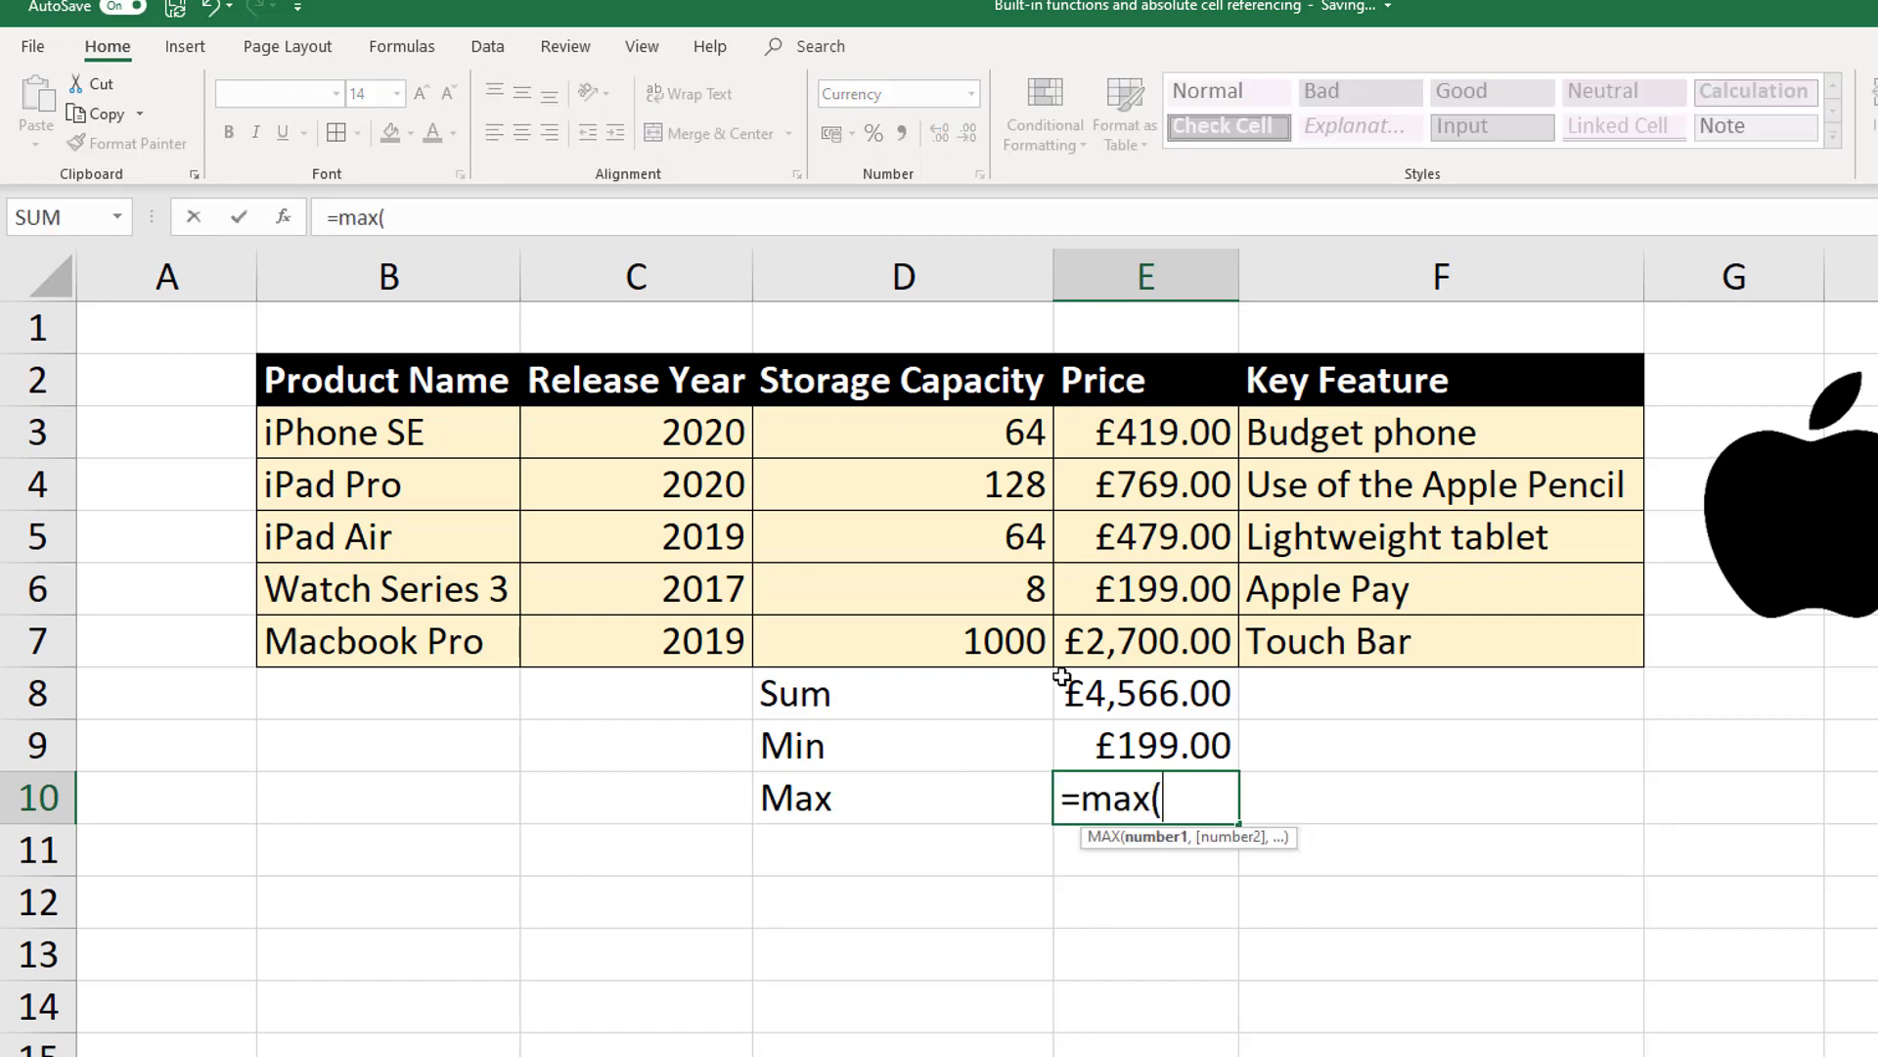
left_click_drag(1169, 421, 1186, 646)
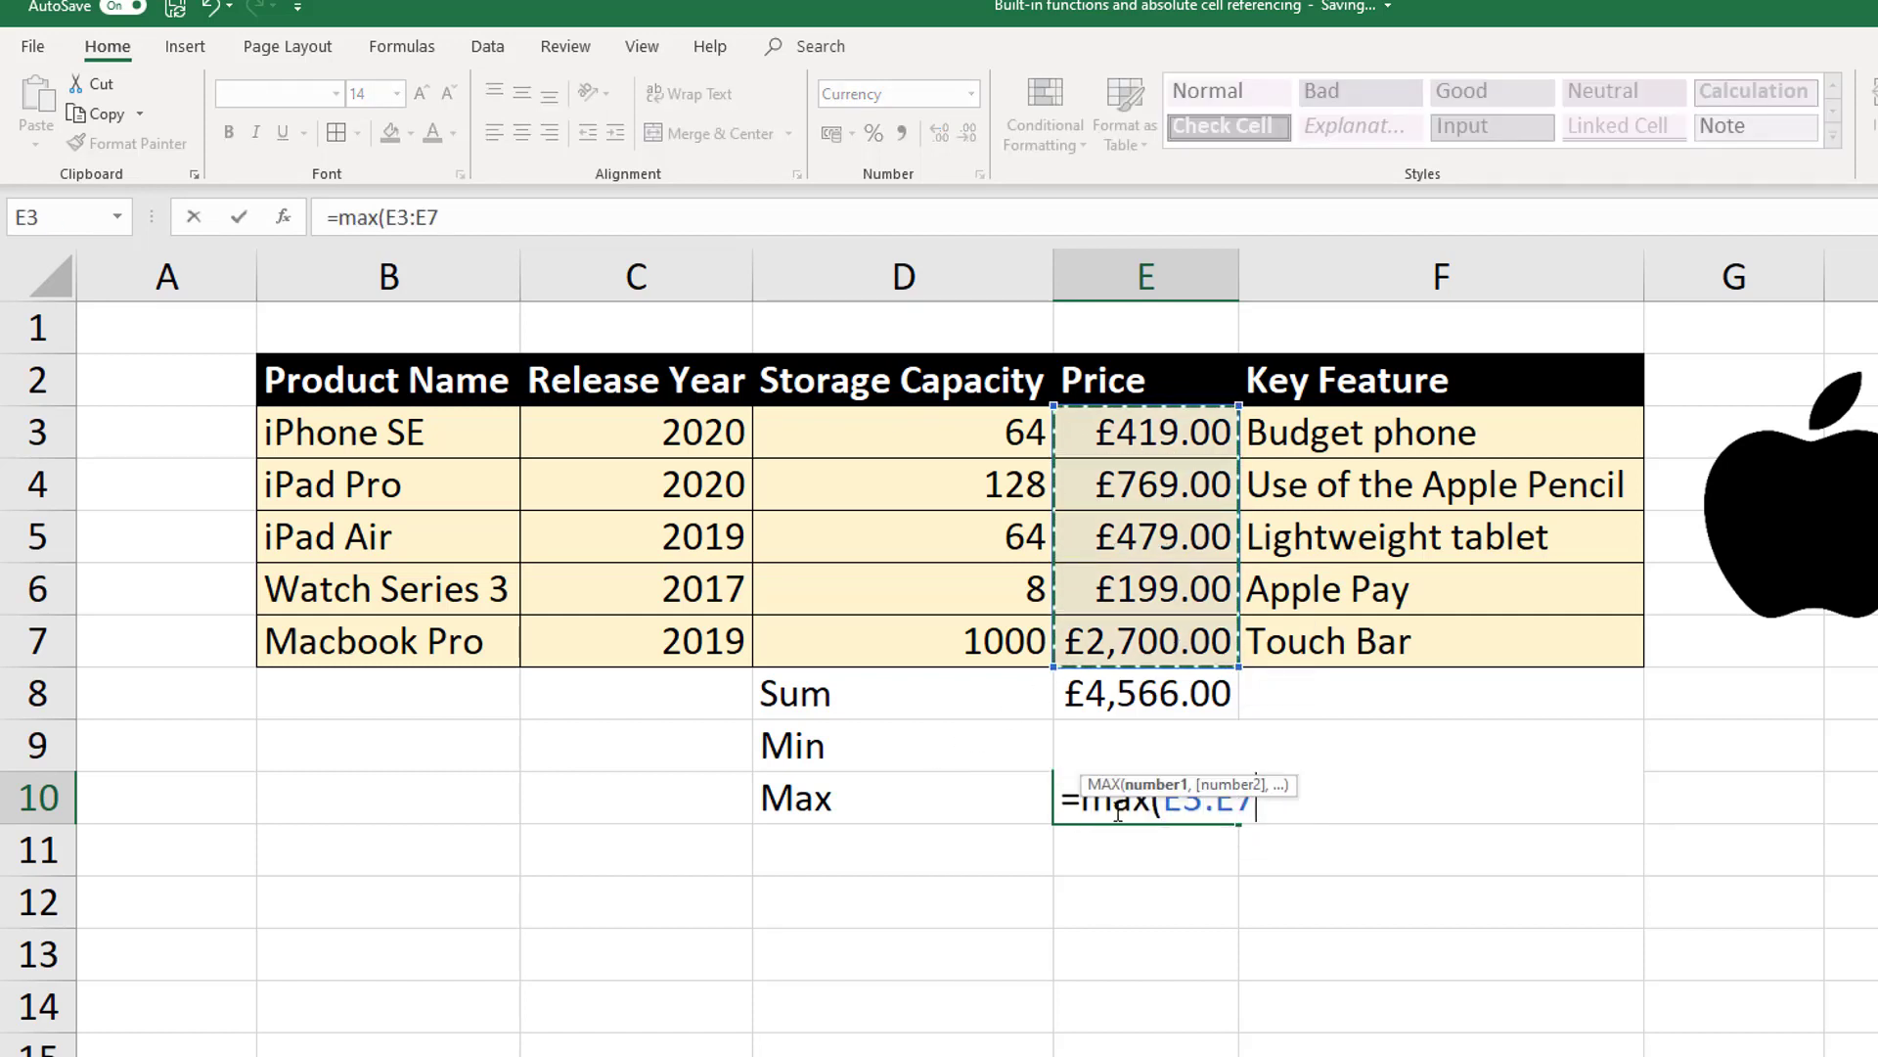
type(")")
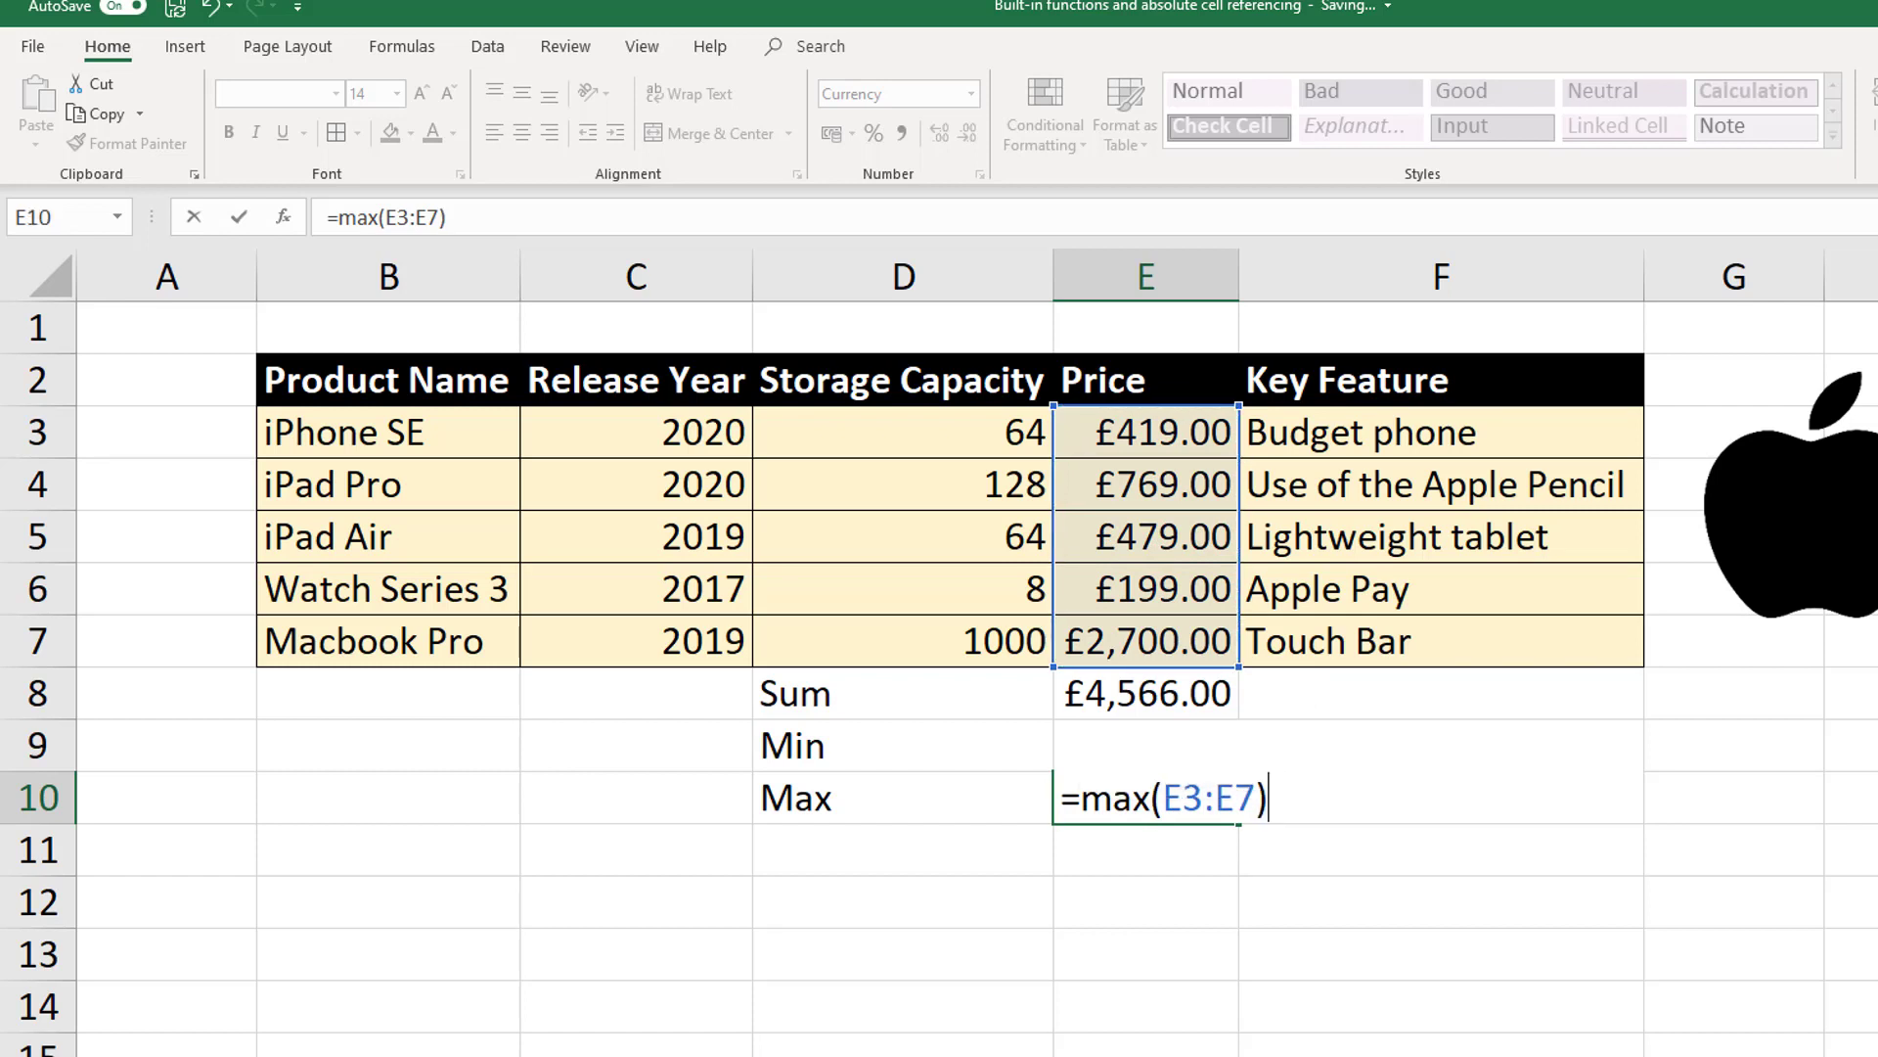
key("Return")
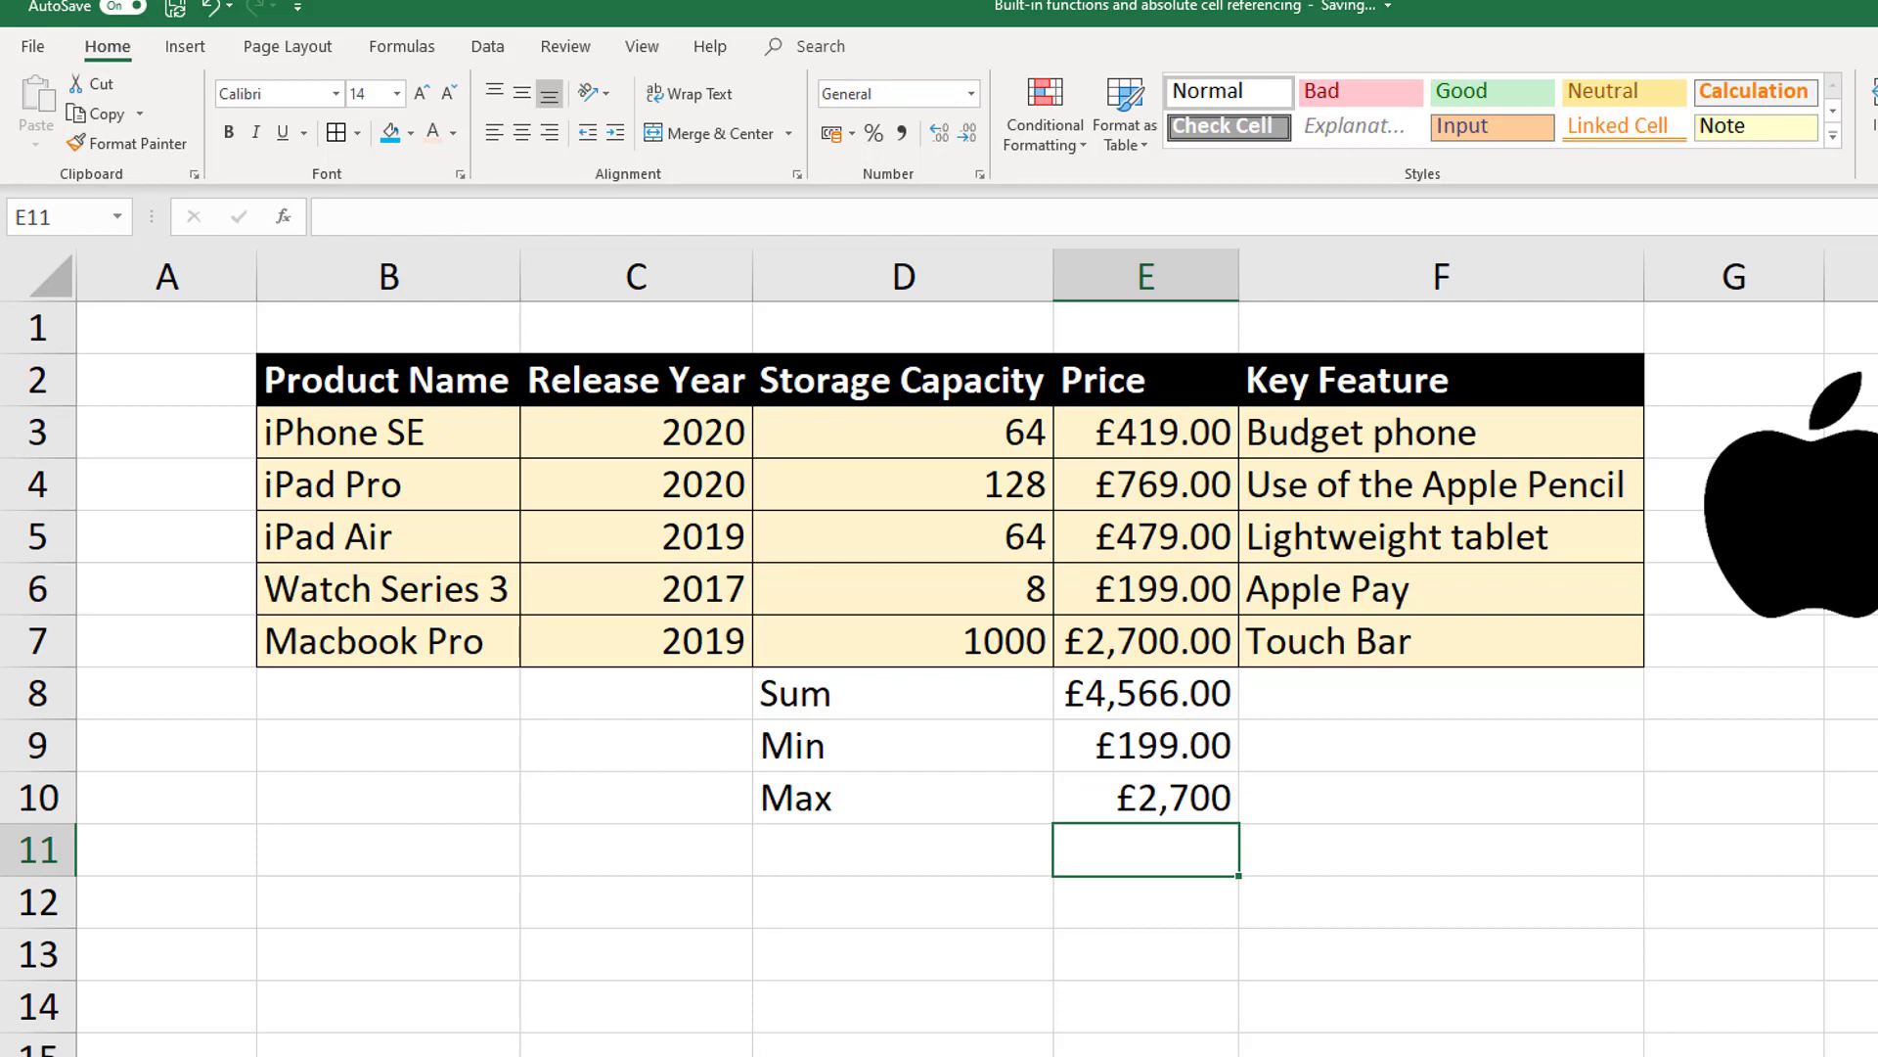
- Display the maximum price in cell E10 with two decimal places
left_click(1175, 795)
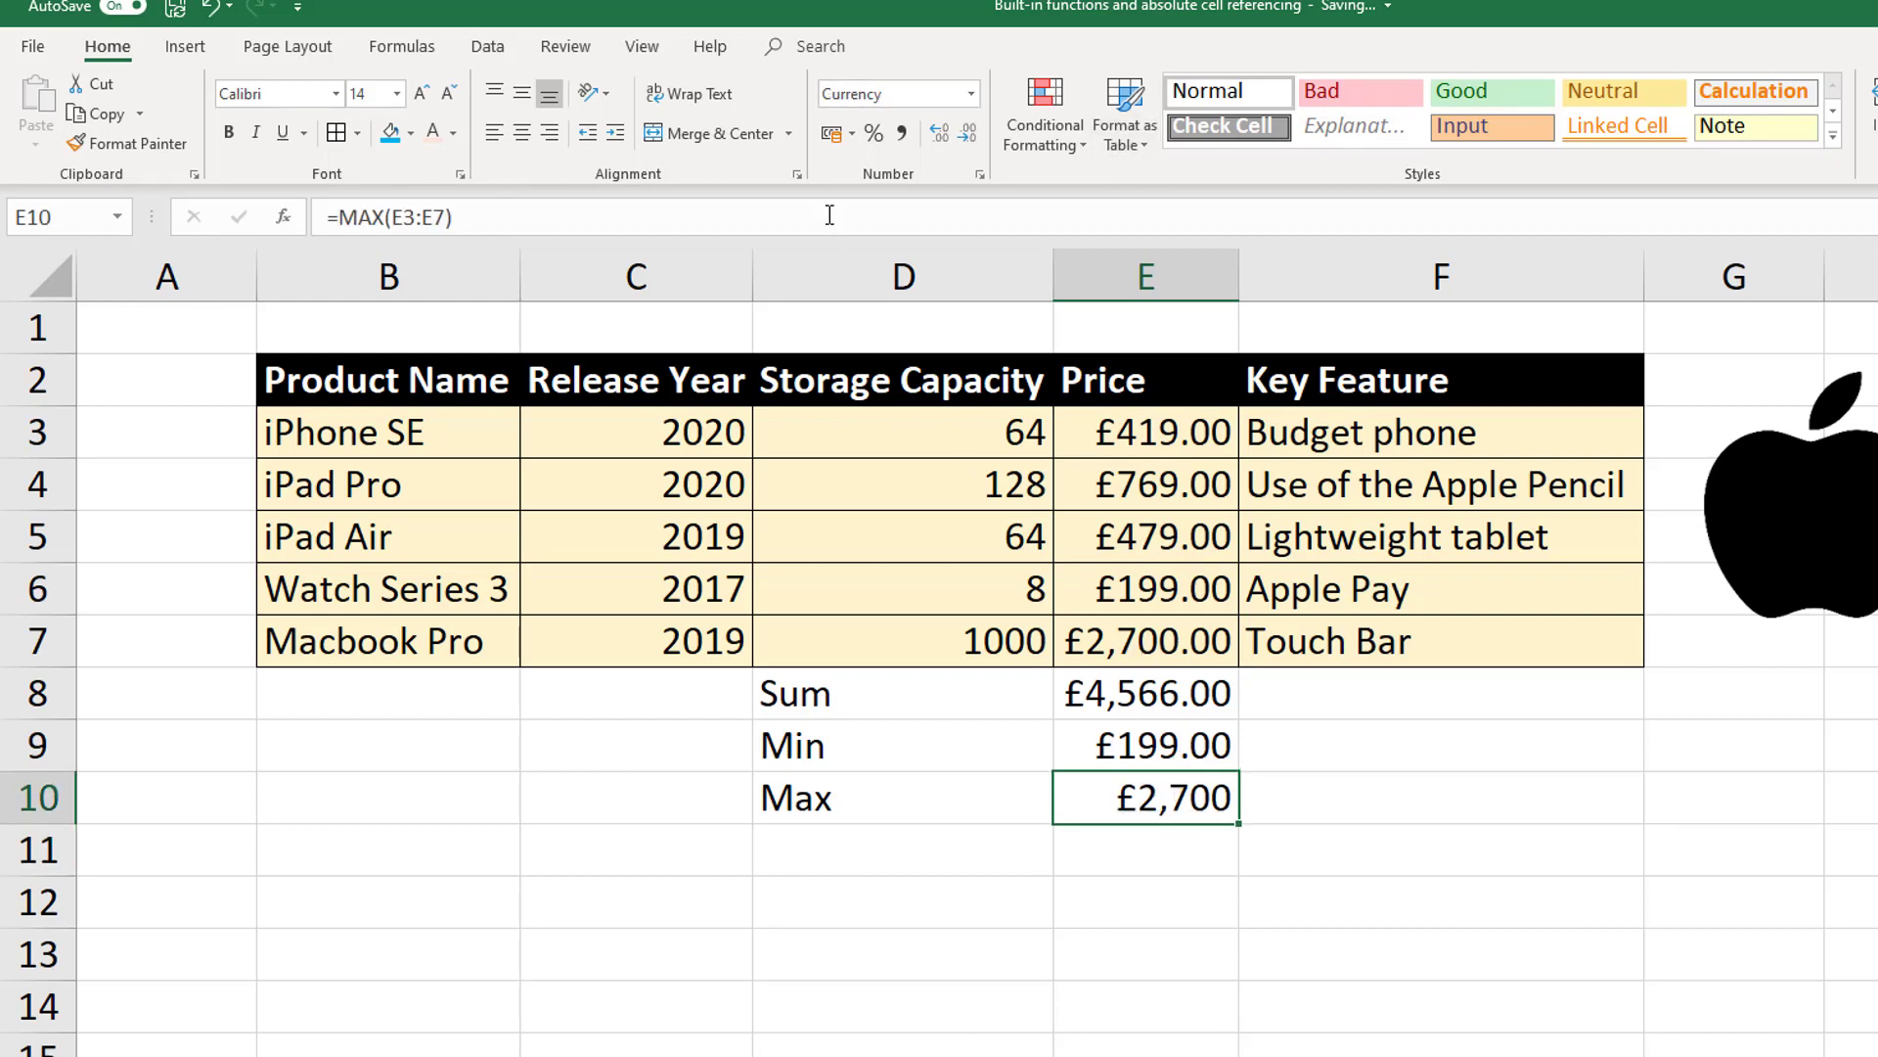
left_click(970, 93)
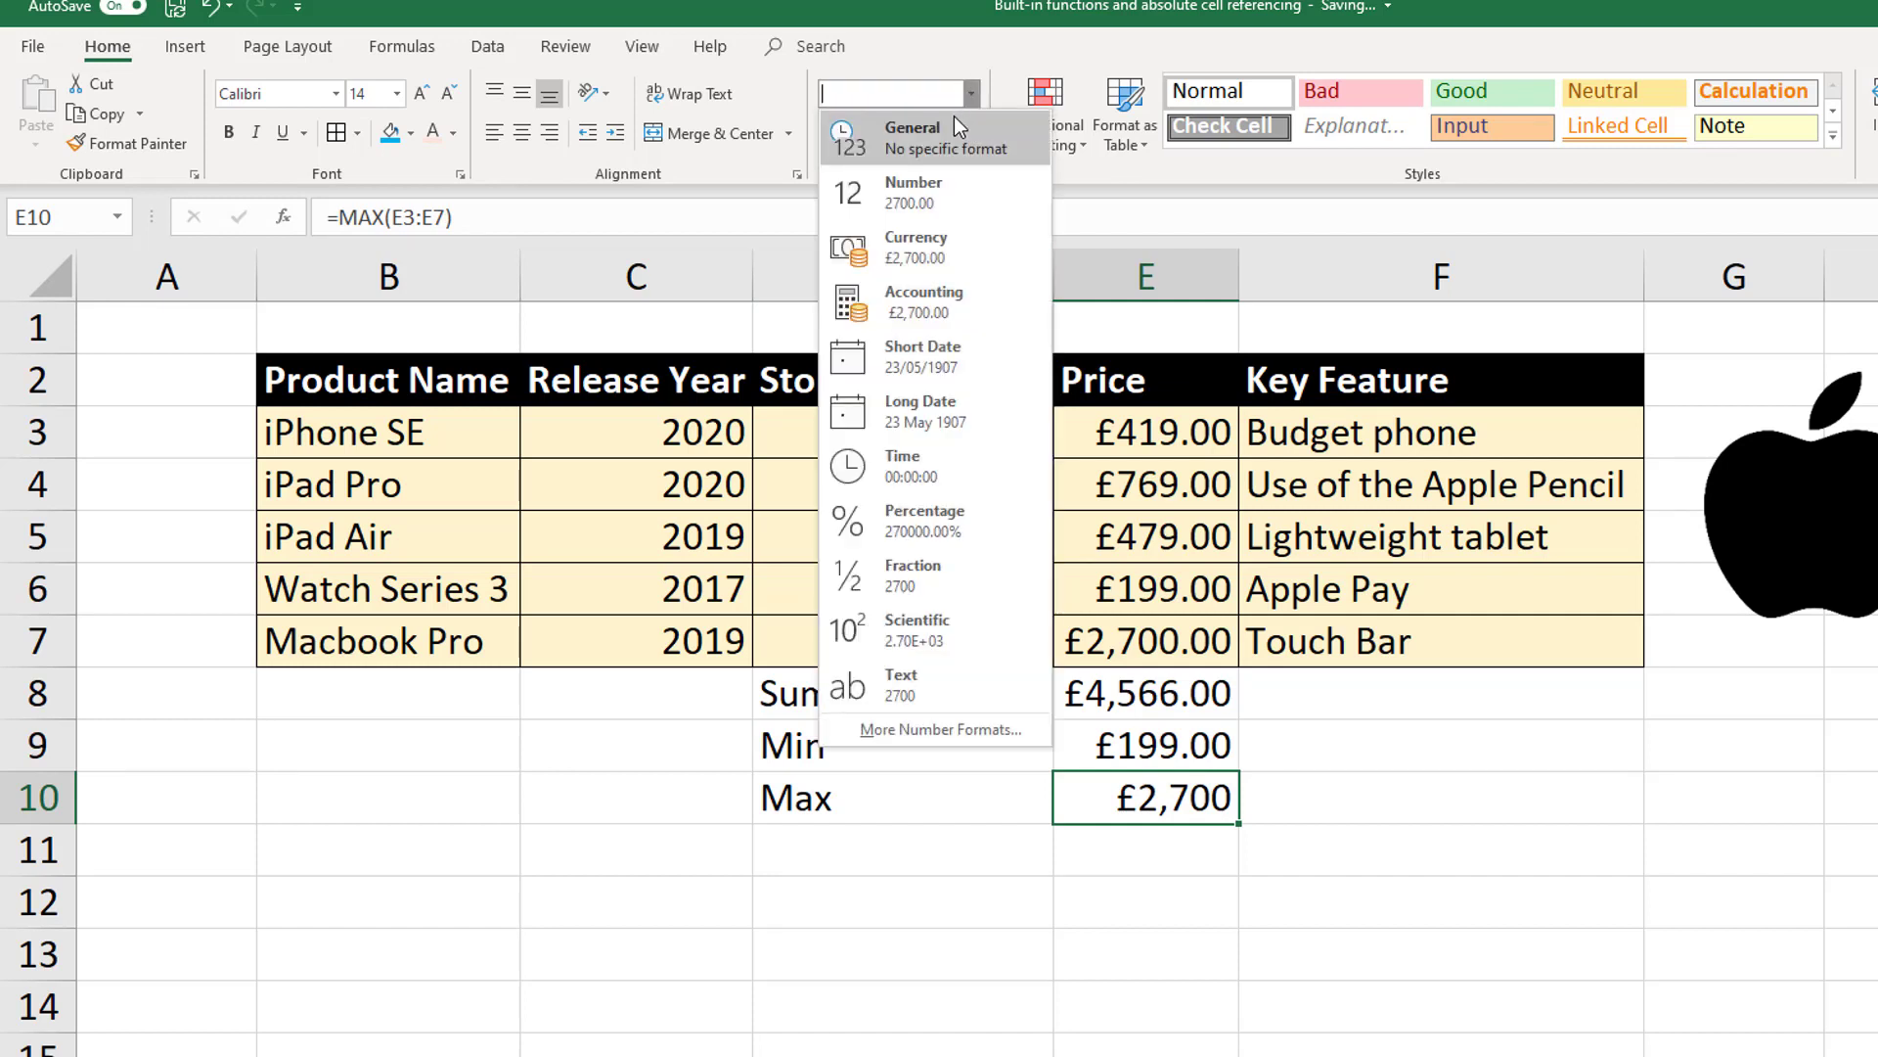
left_click(742, 178)
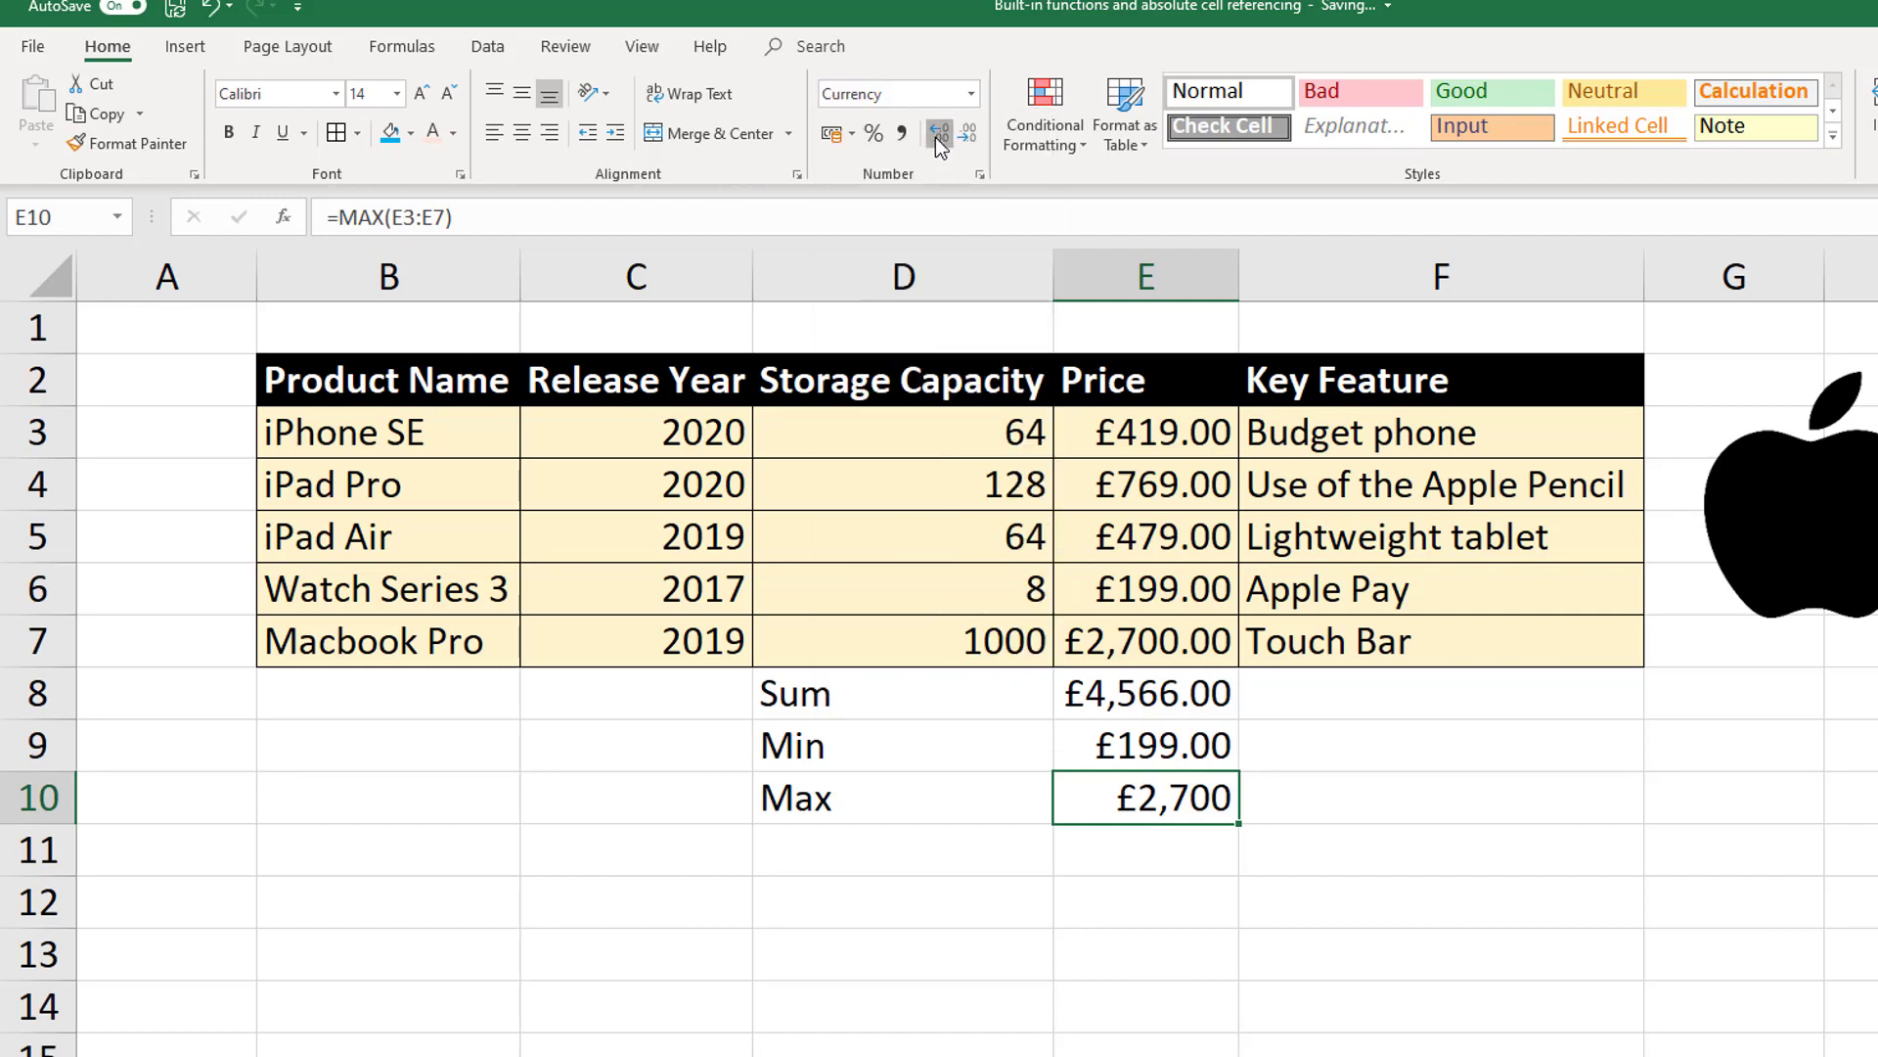
left_click(935, 136)
left_click(935, 137)
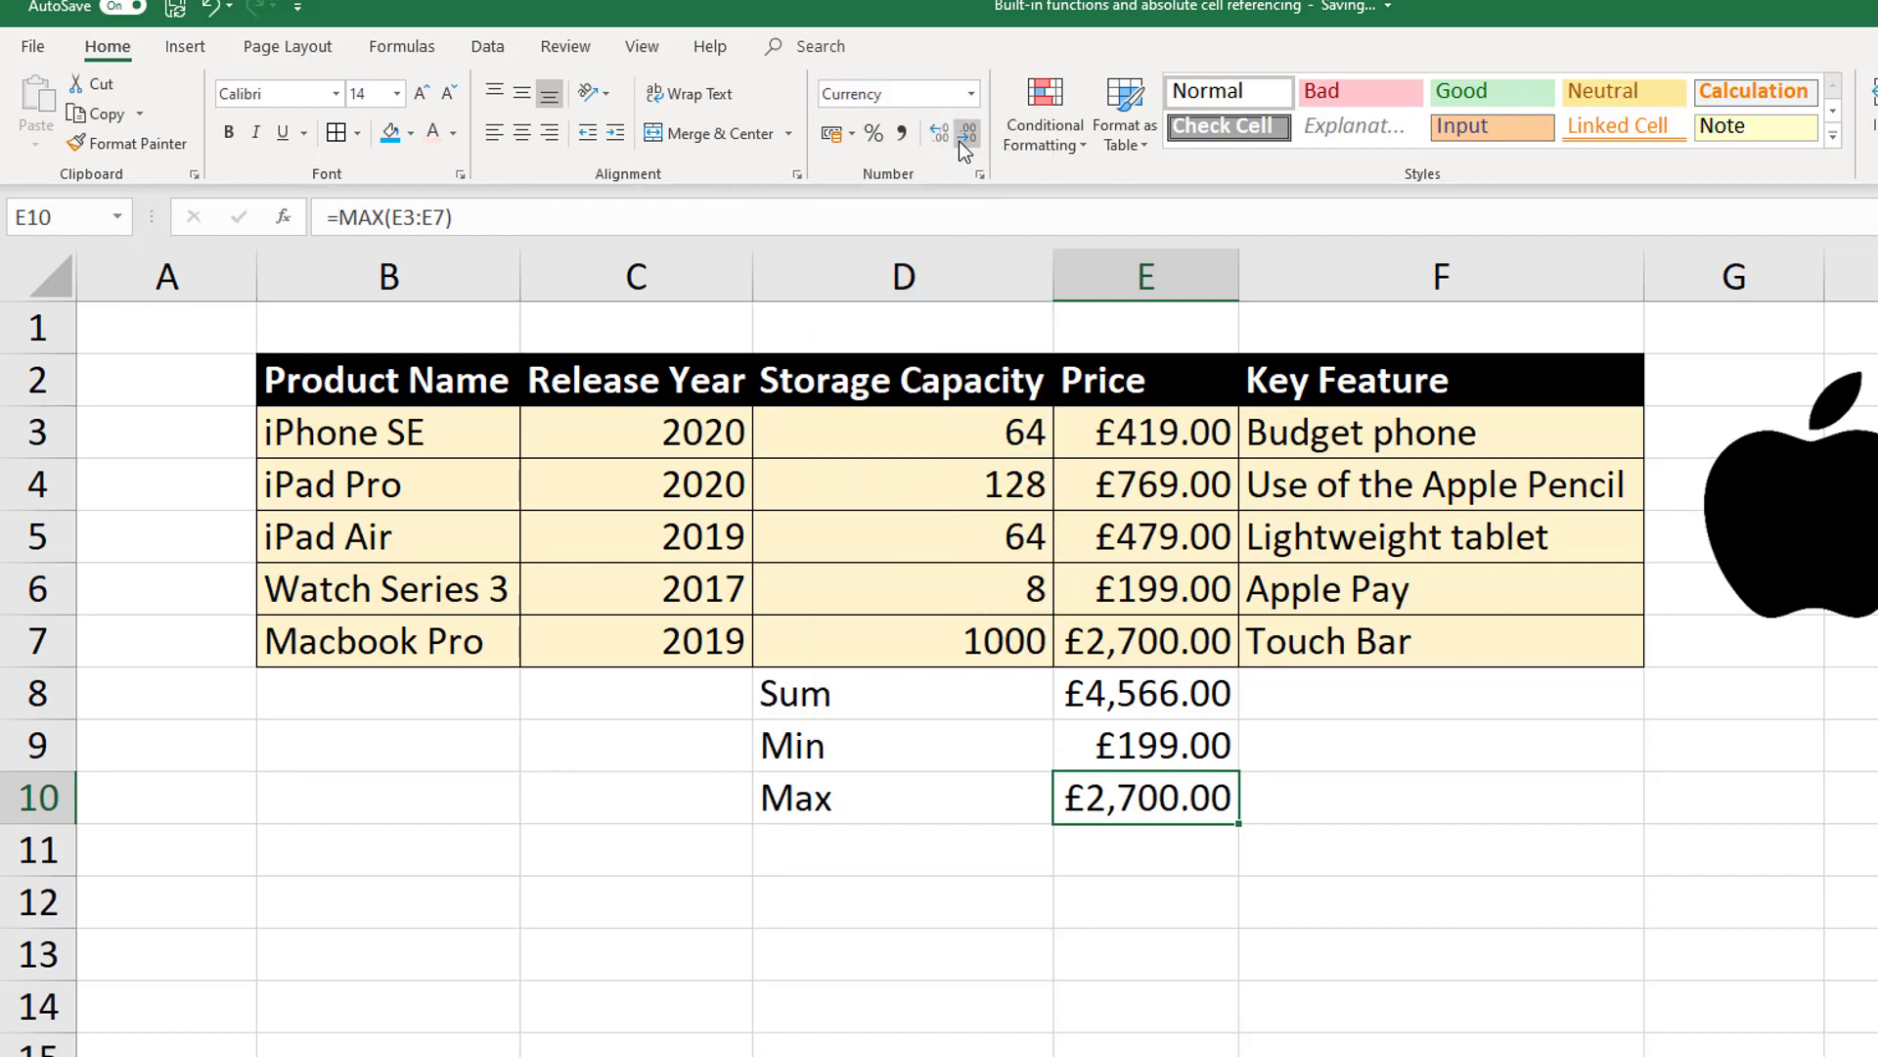
- Label cell D11 as Average and calculate the mean price in E11 with the formula =average(E3:E7)
left_click(871, 848)
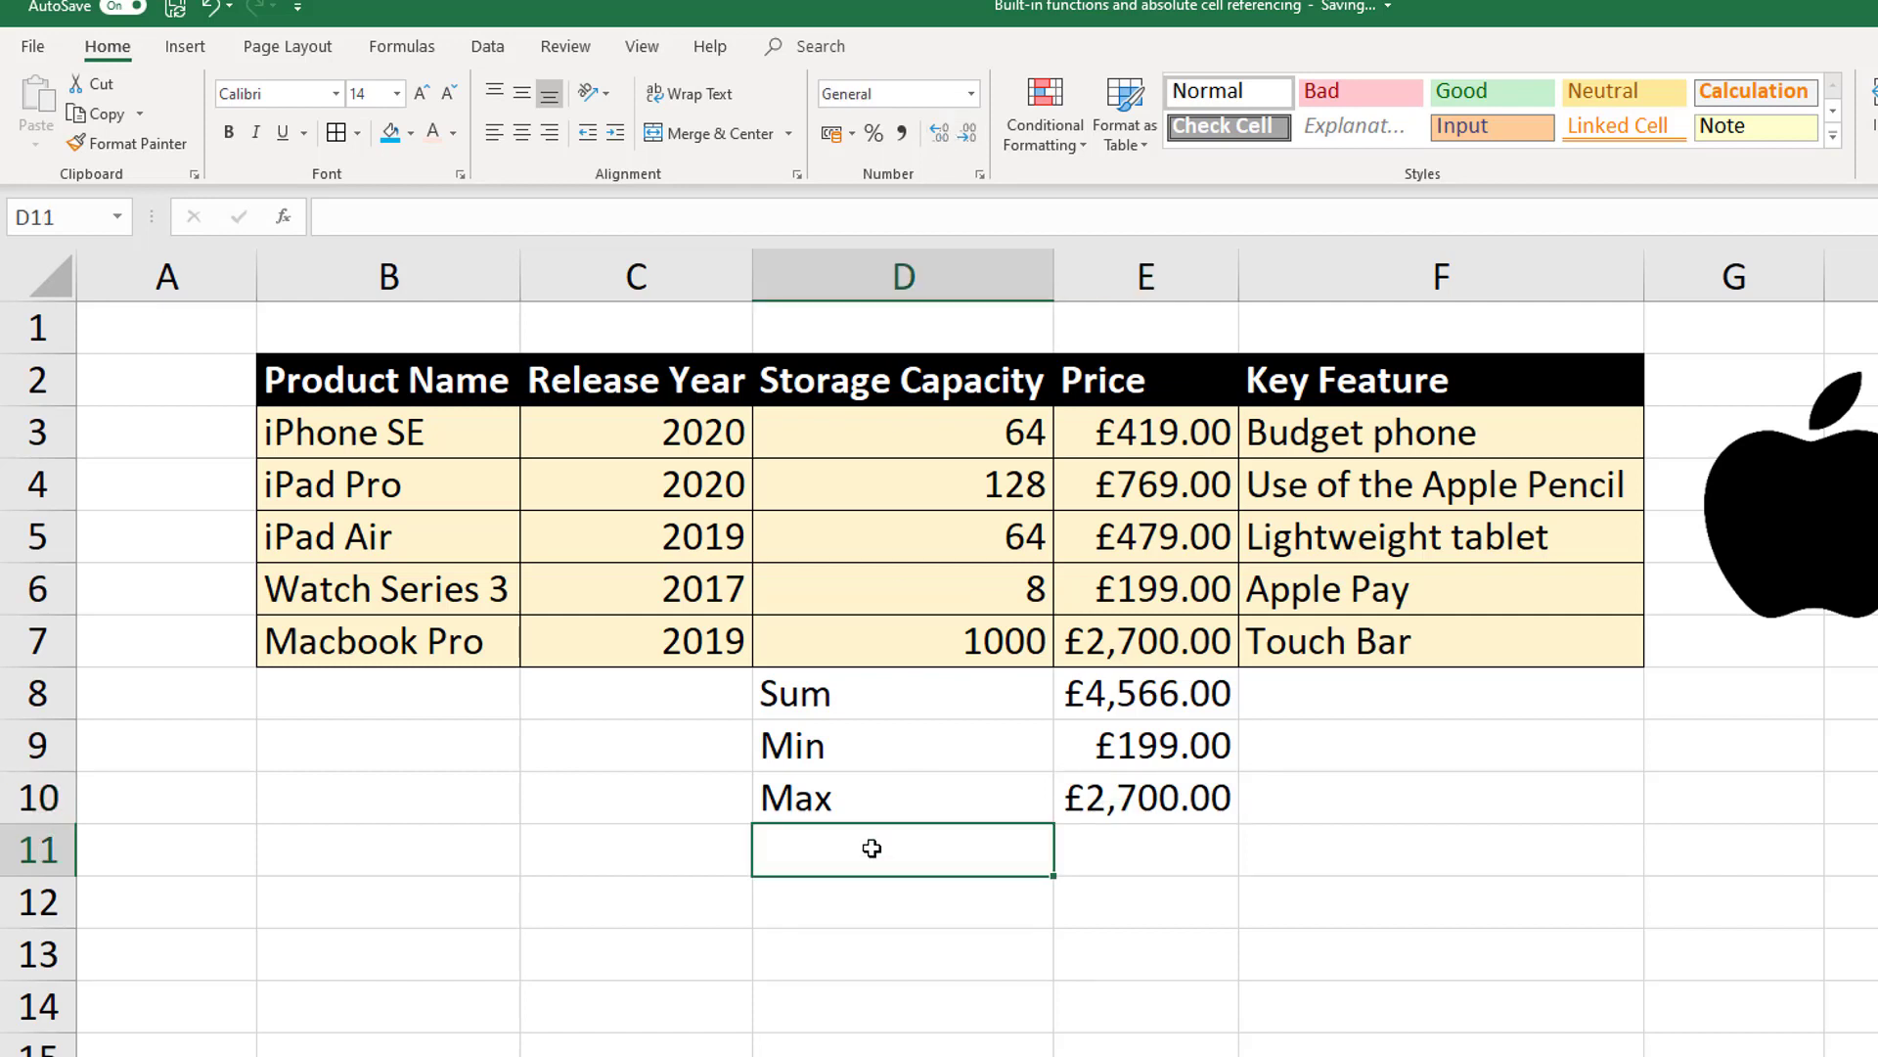
type("Average")
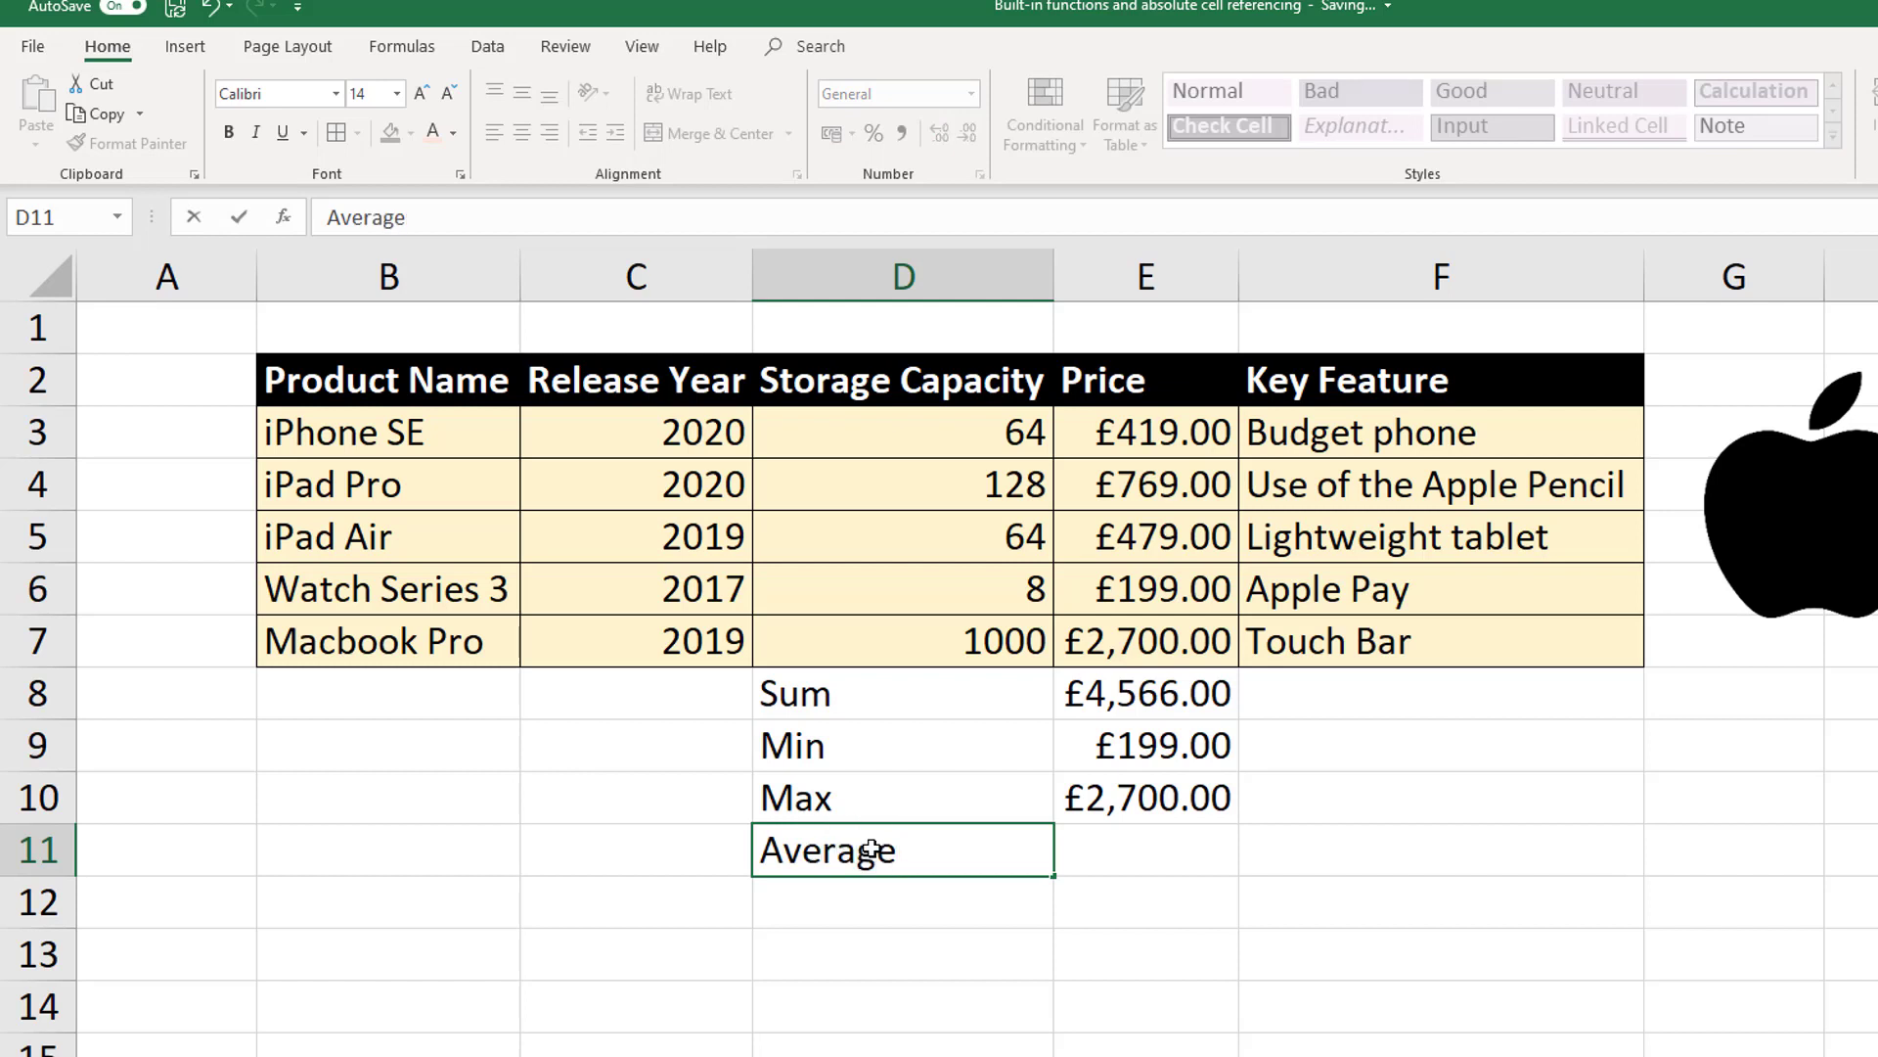
key("Tab")
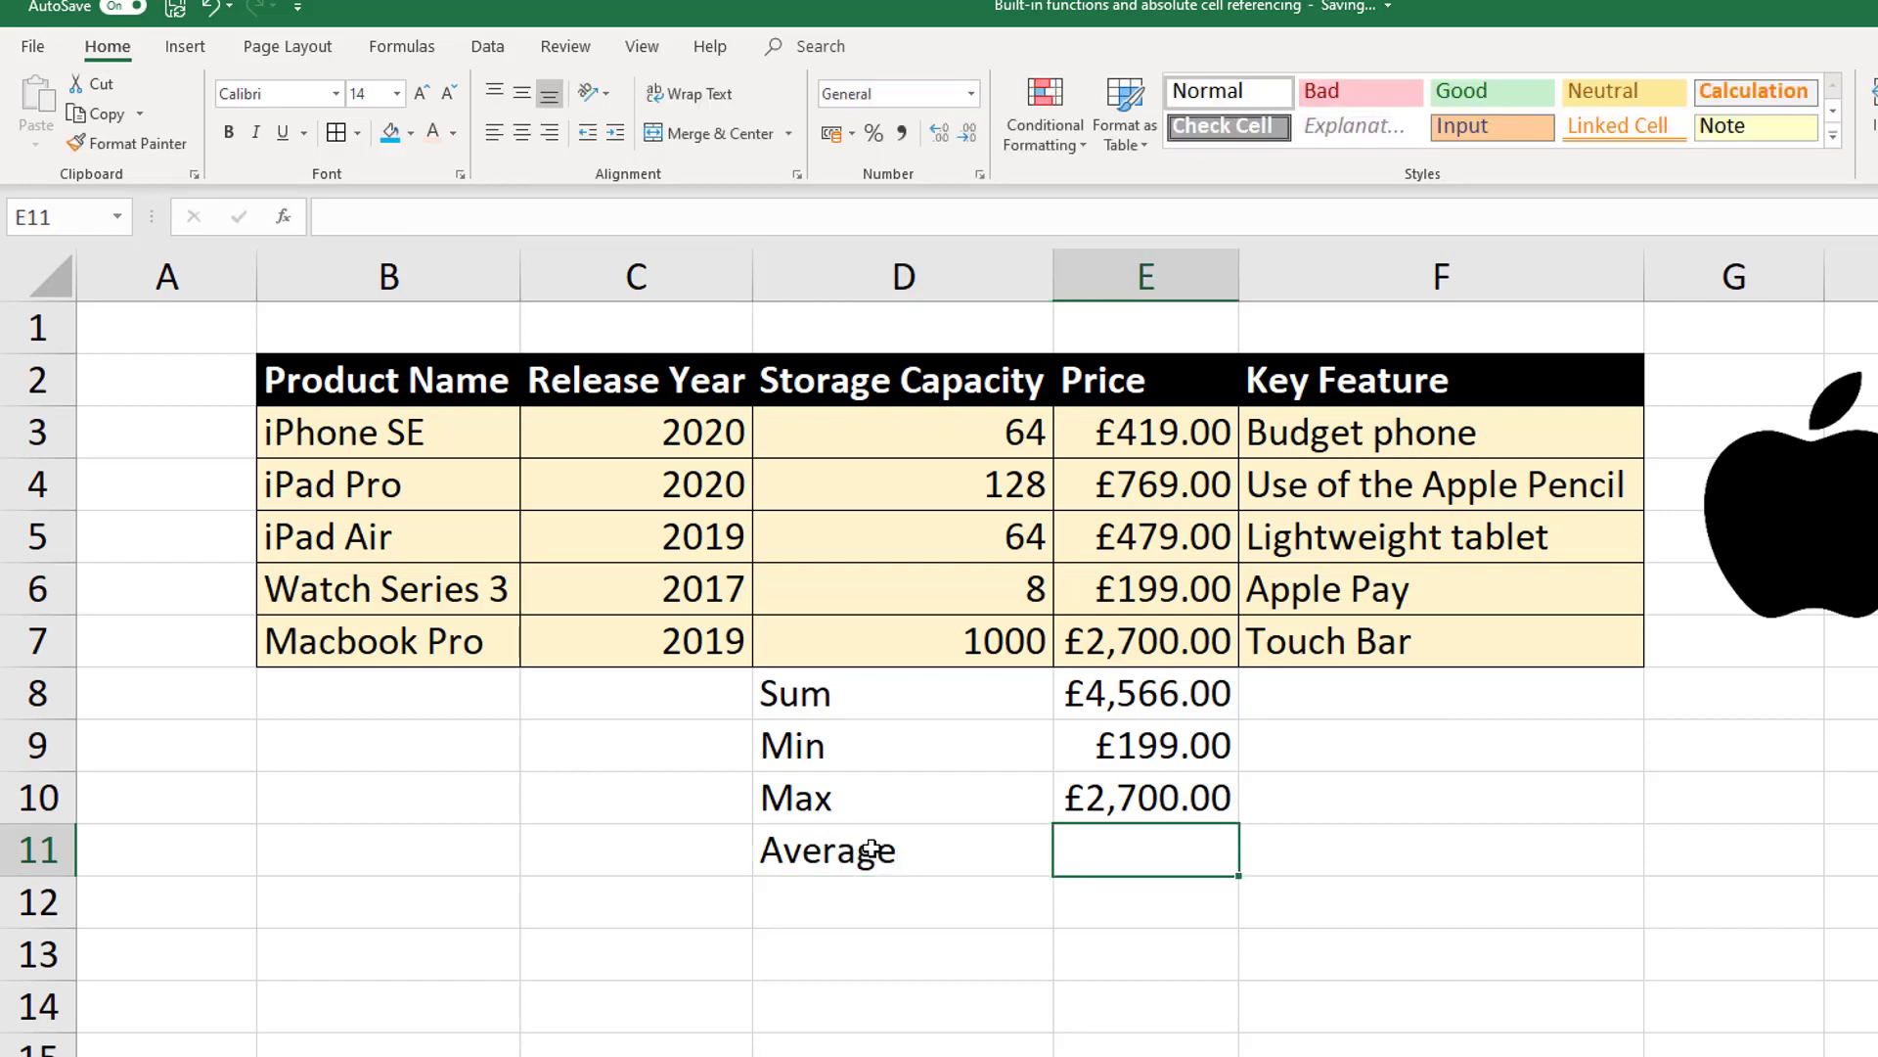
type("=")
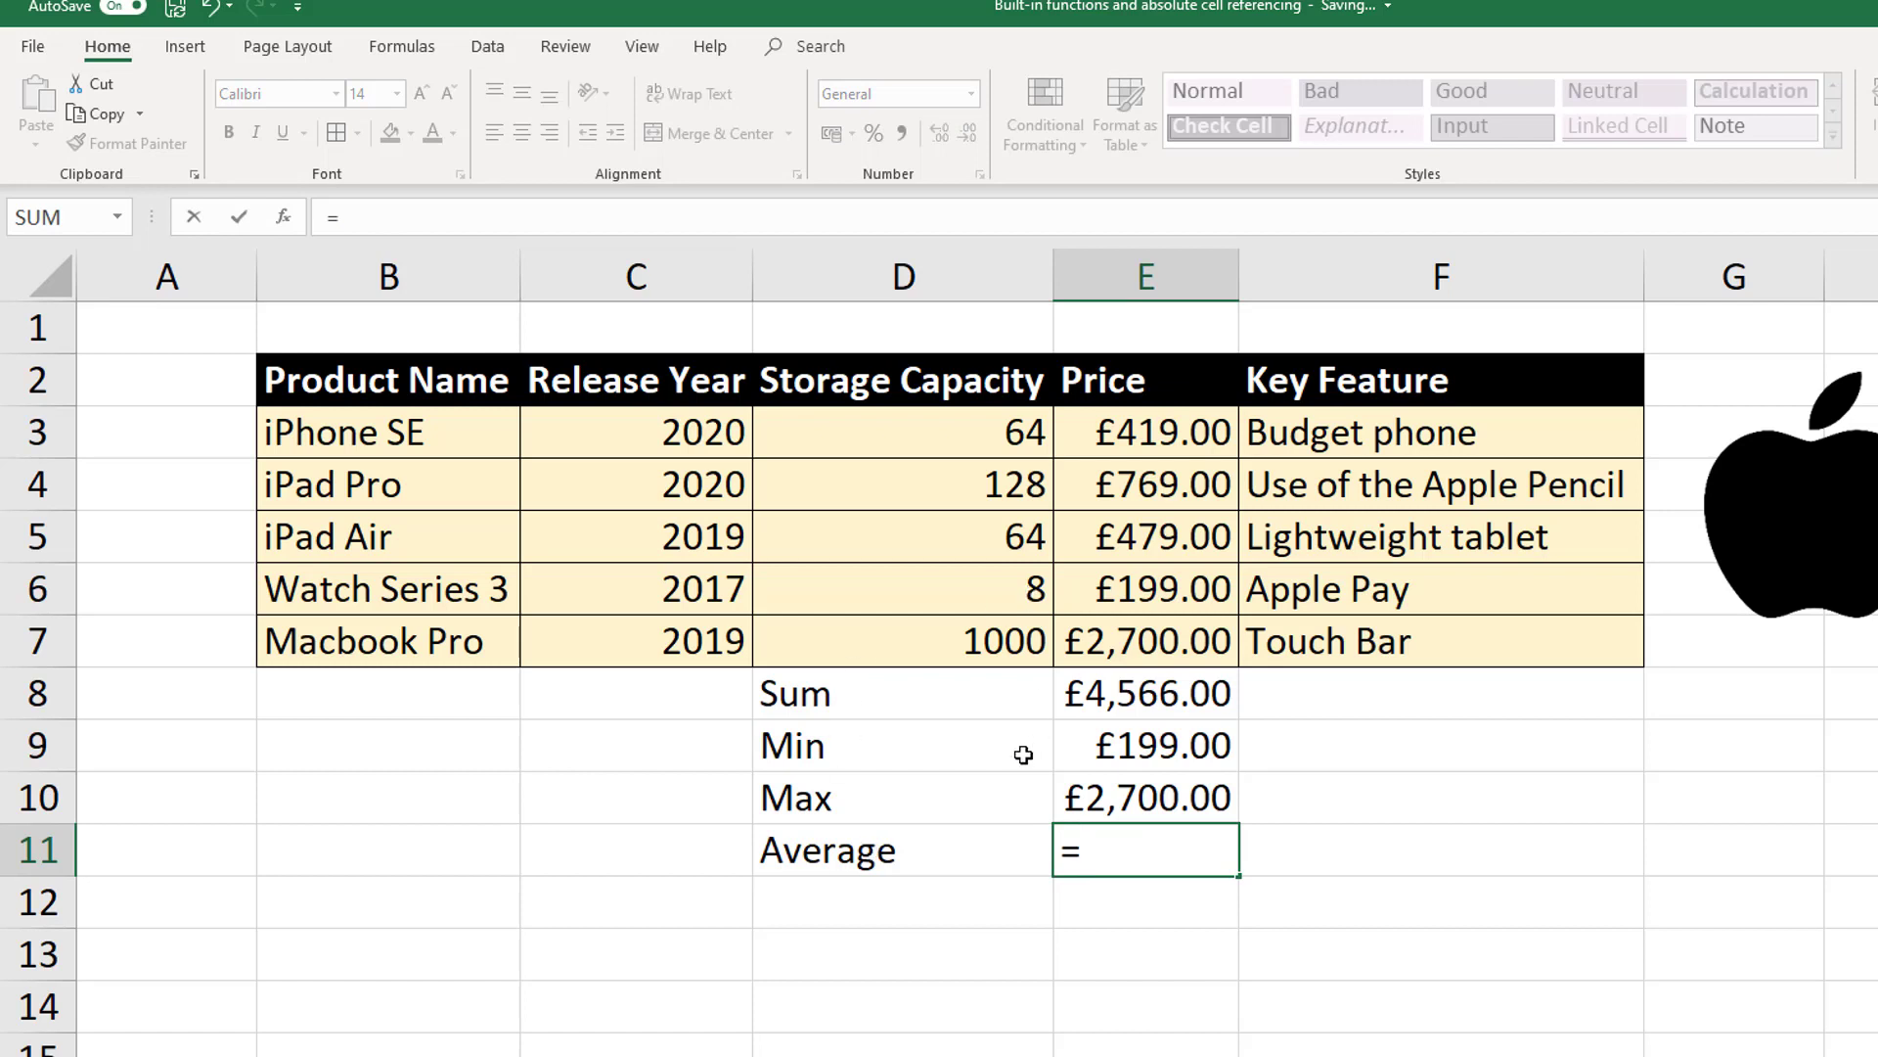
type("average(")
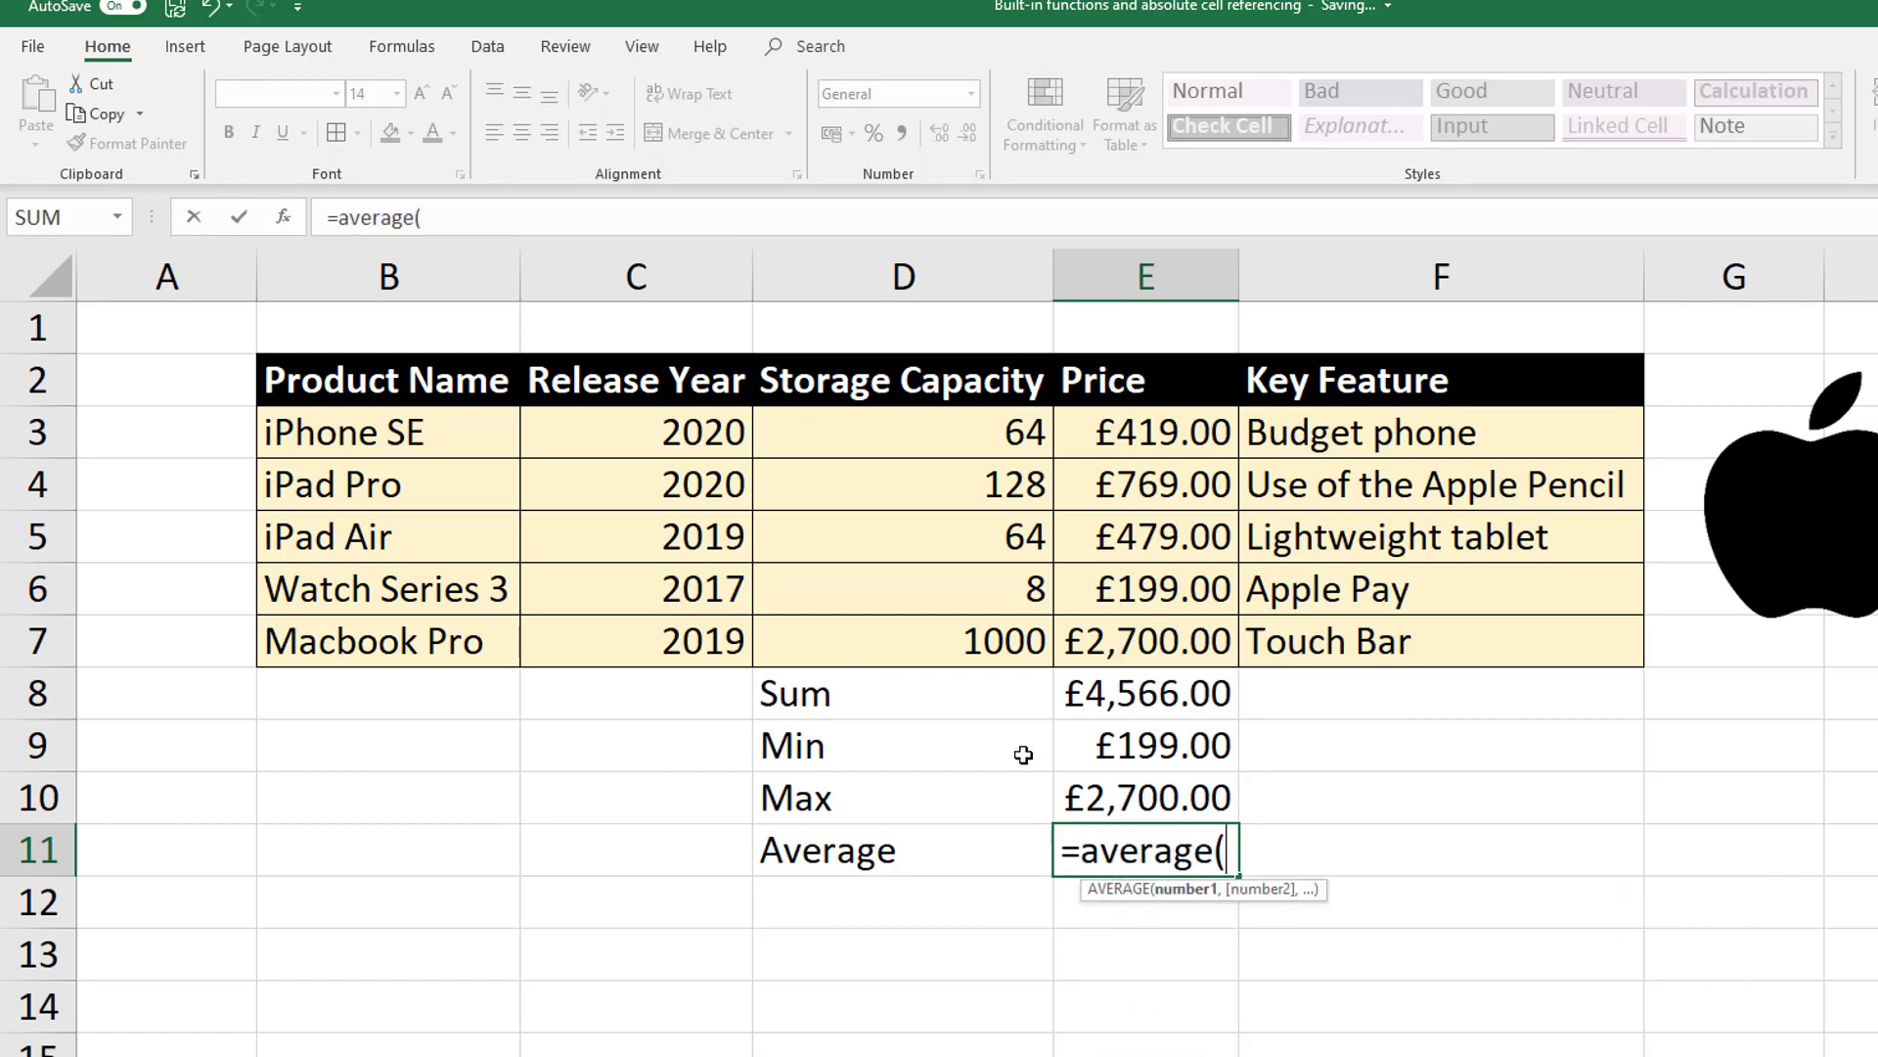
left_click_drag(1179, 433, 1195, 641)
type(")")
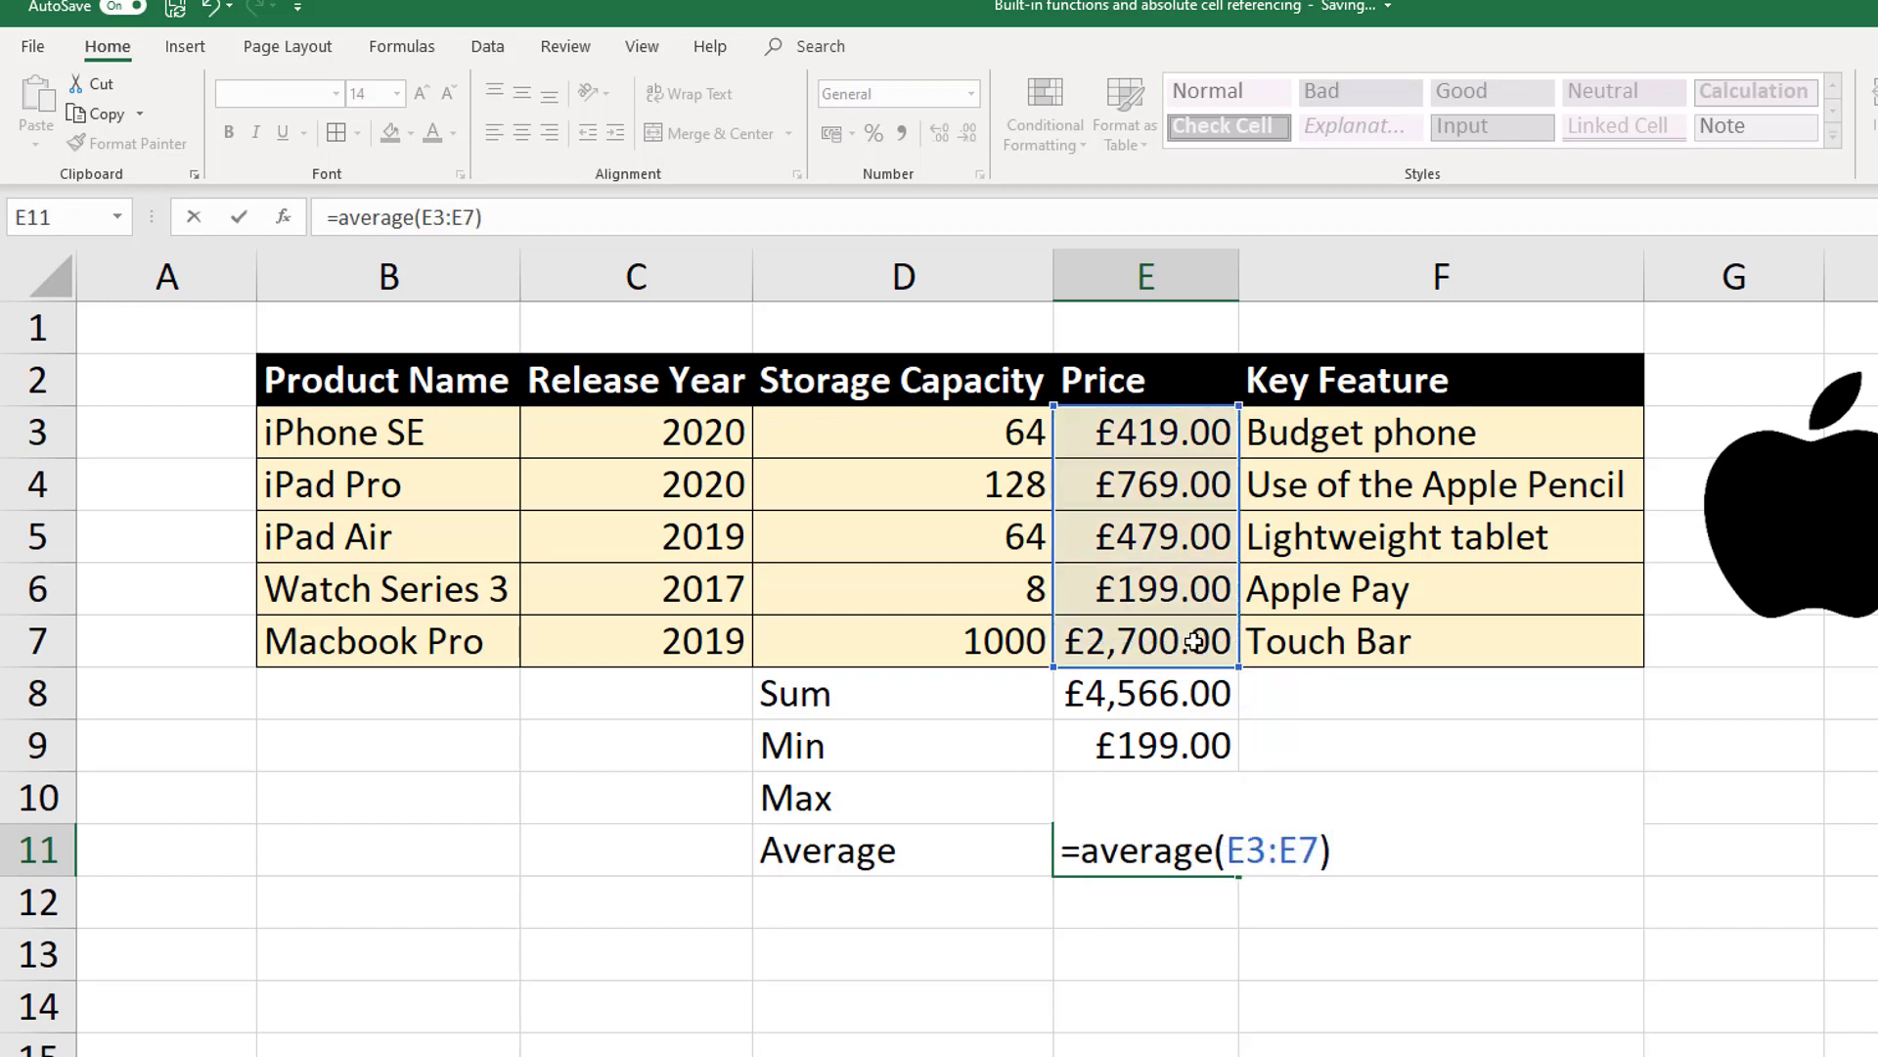
key("Return")
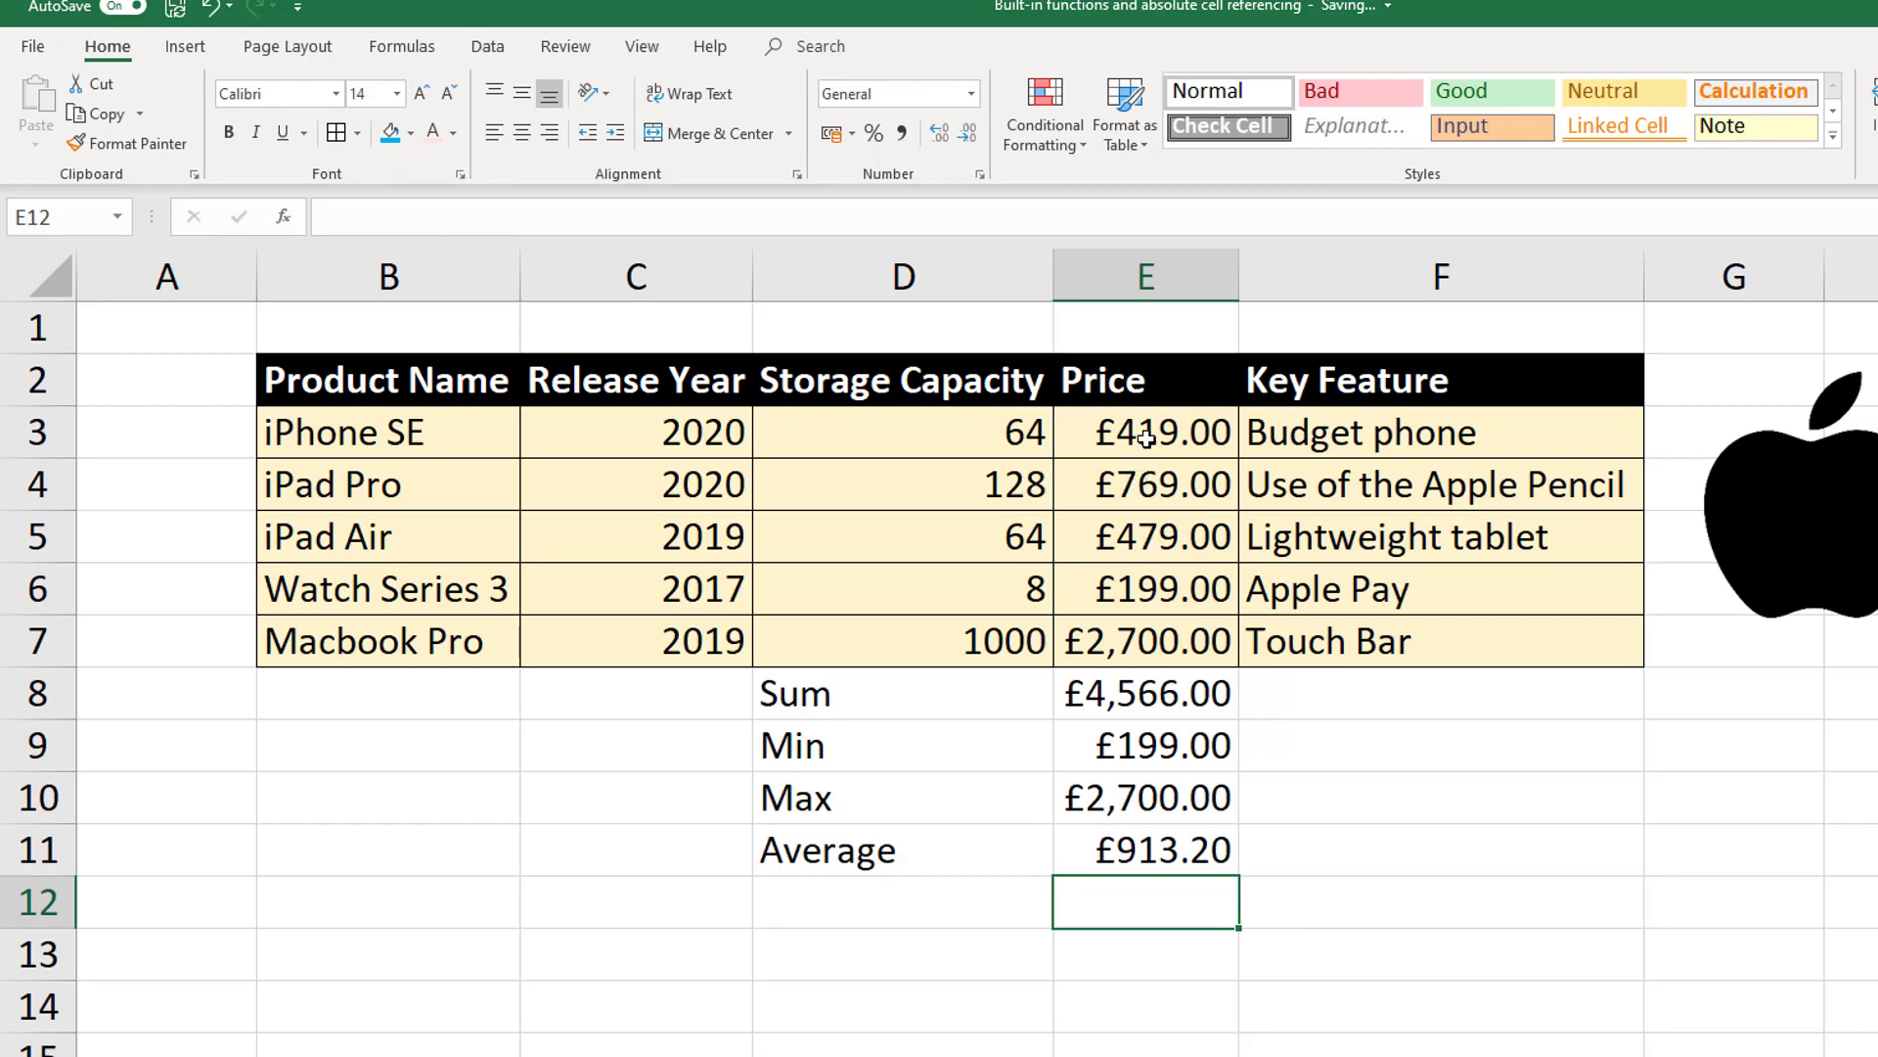
- Cross-check the average in cell F11 with the formula =E8/5, dividing the total by the number of products, and undo that entry
left_click_drag(1147, 431, 1150, 648)
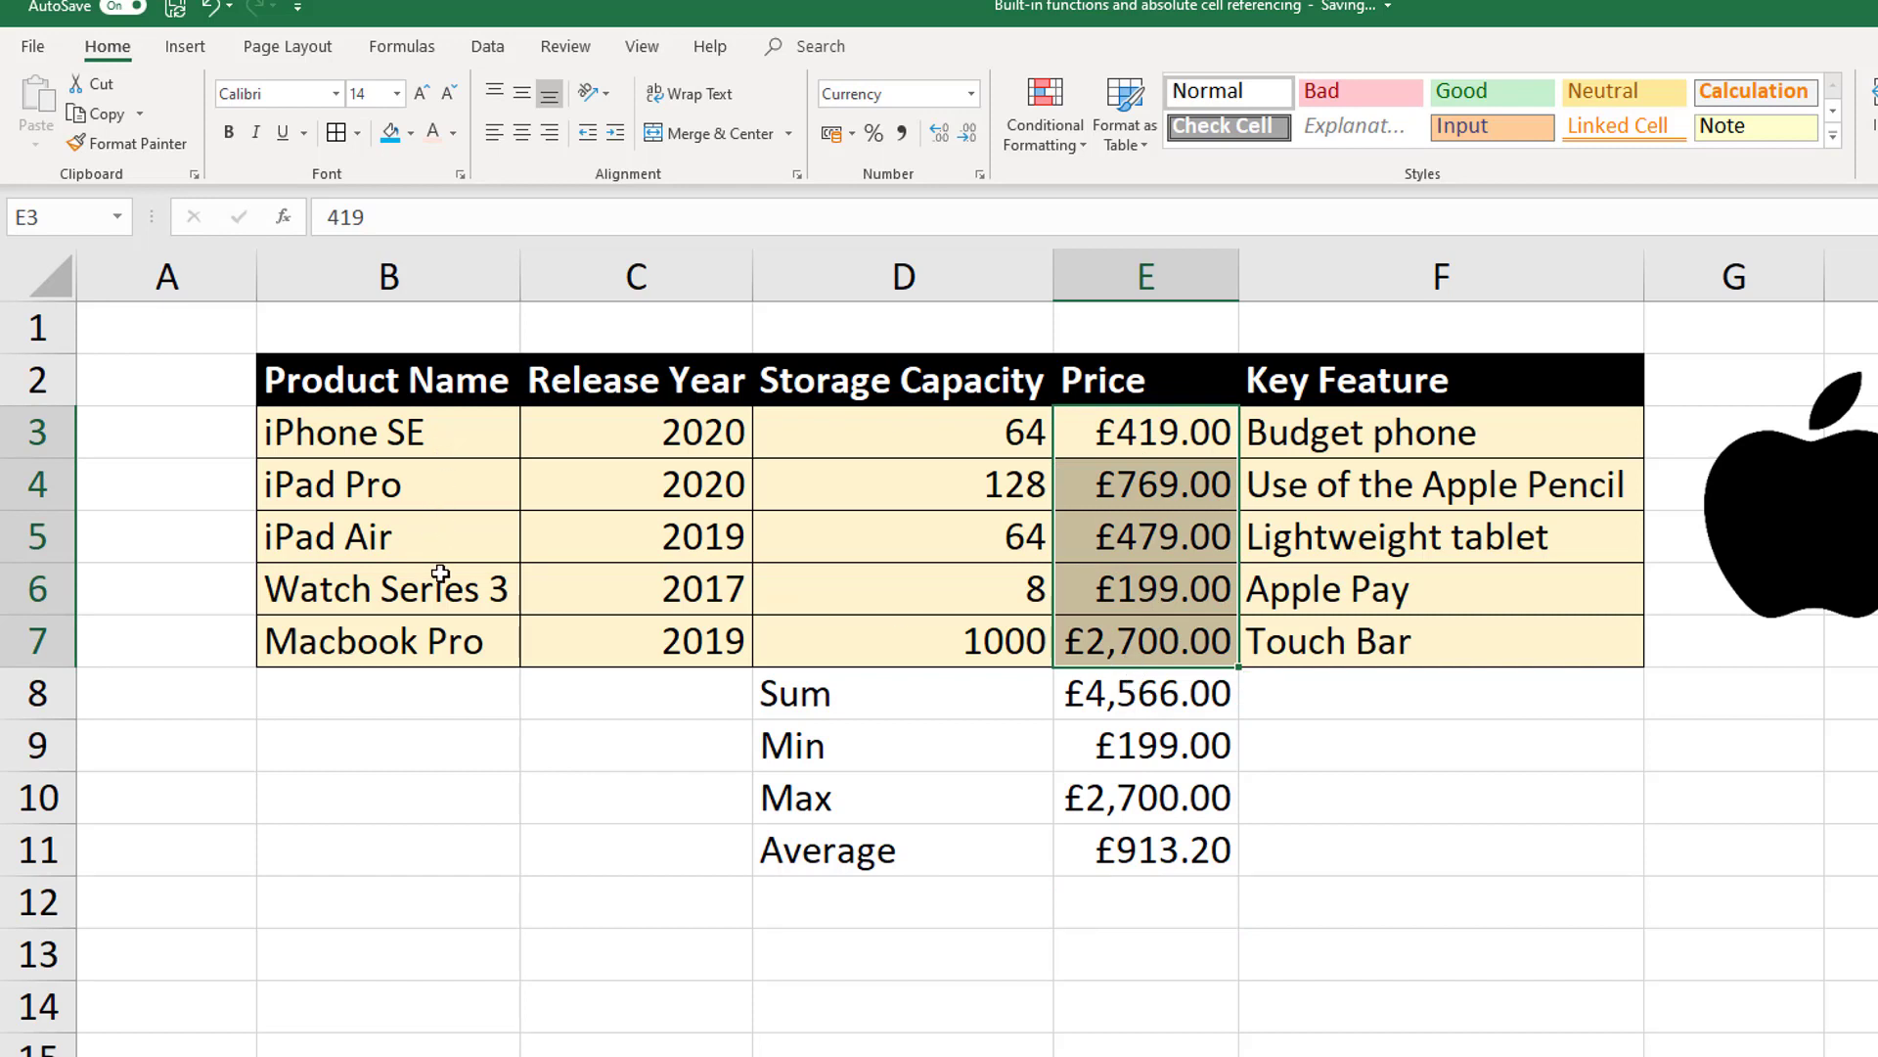
left_click(1388, 838)
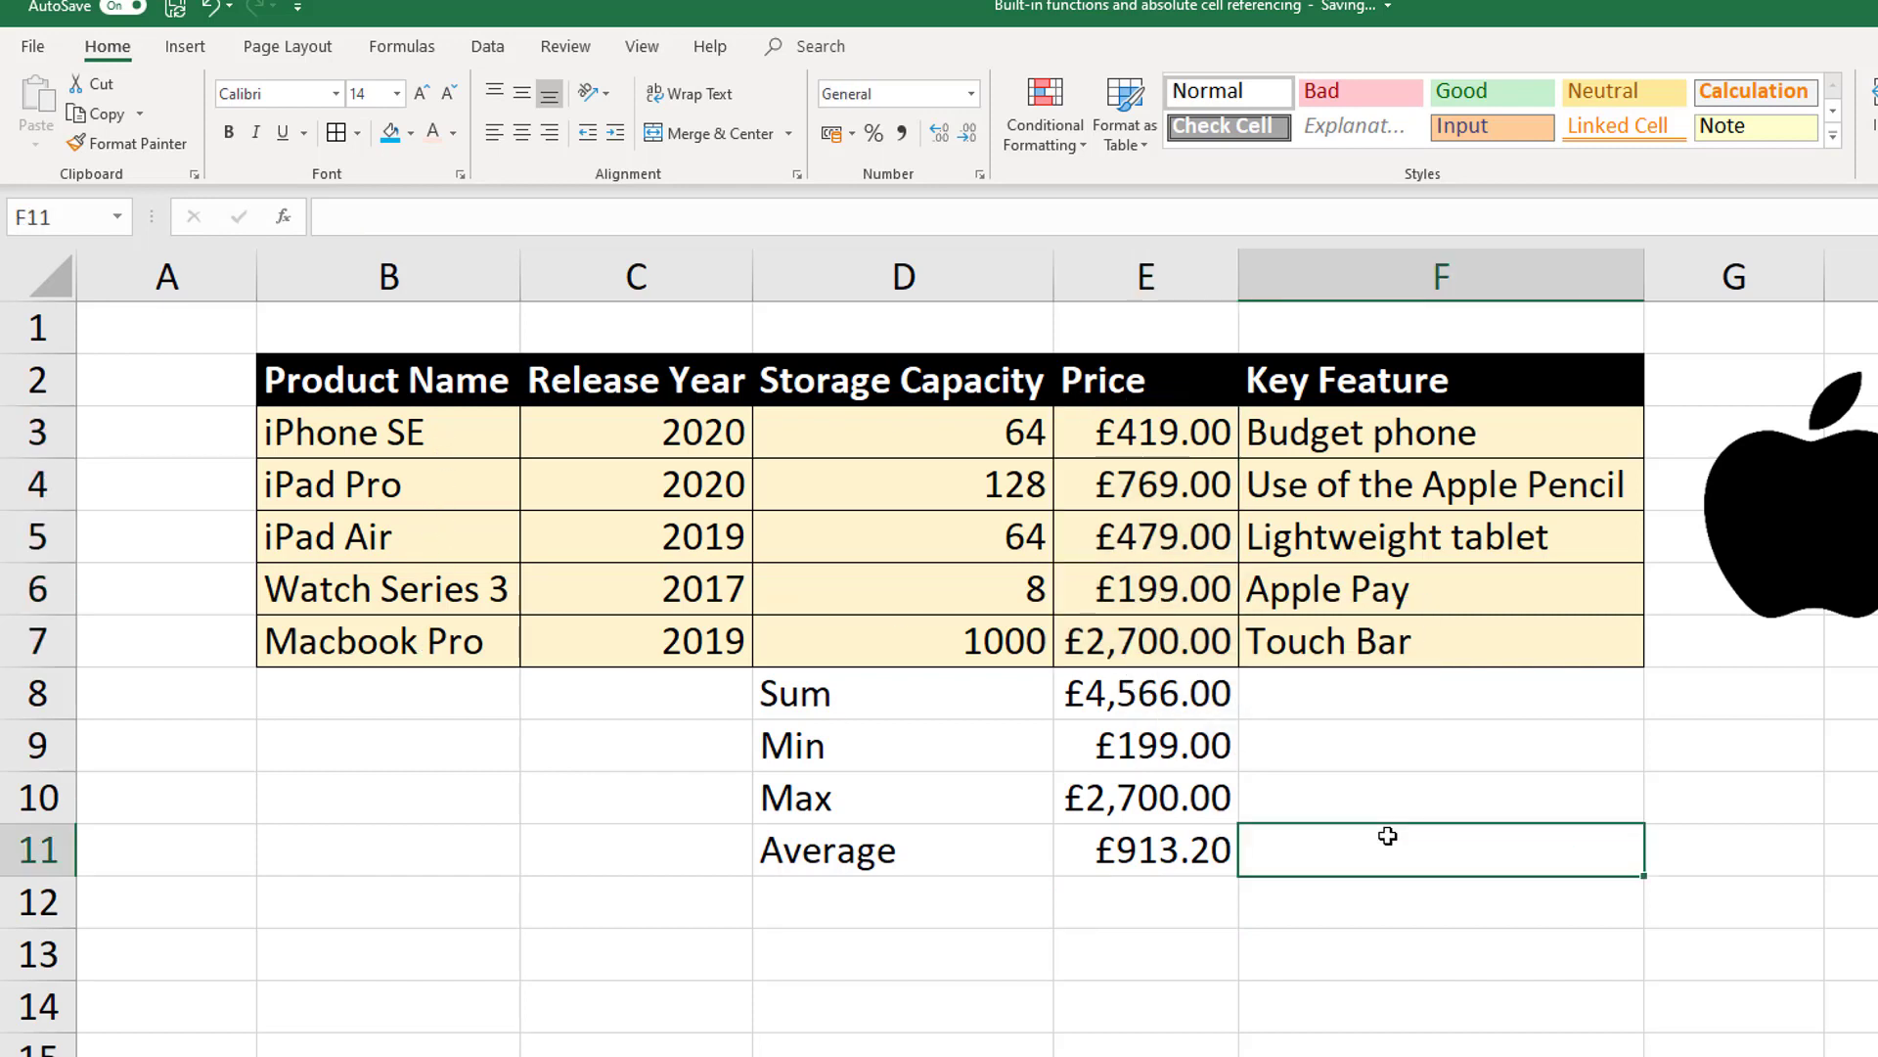
type("=")
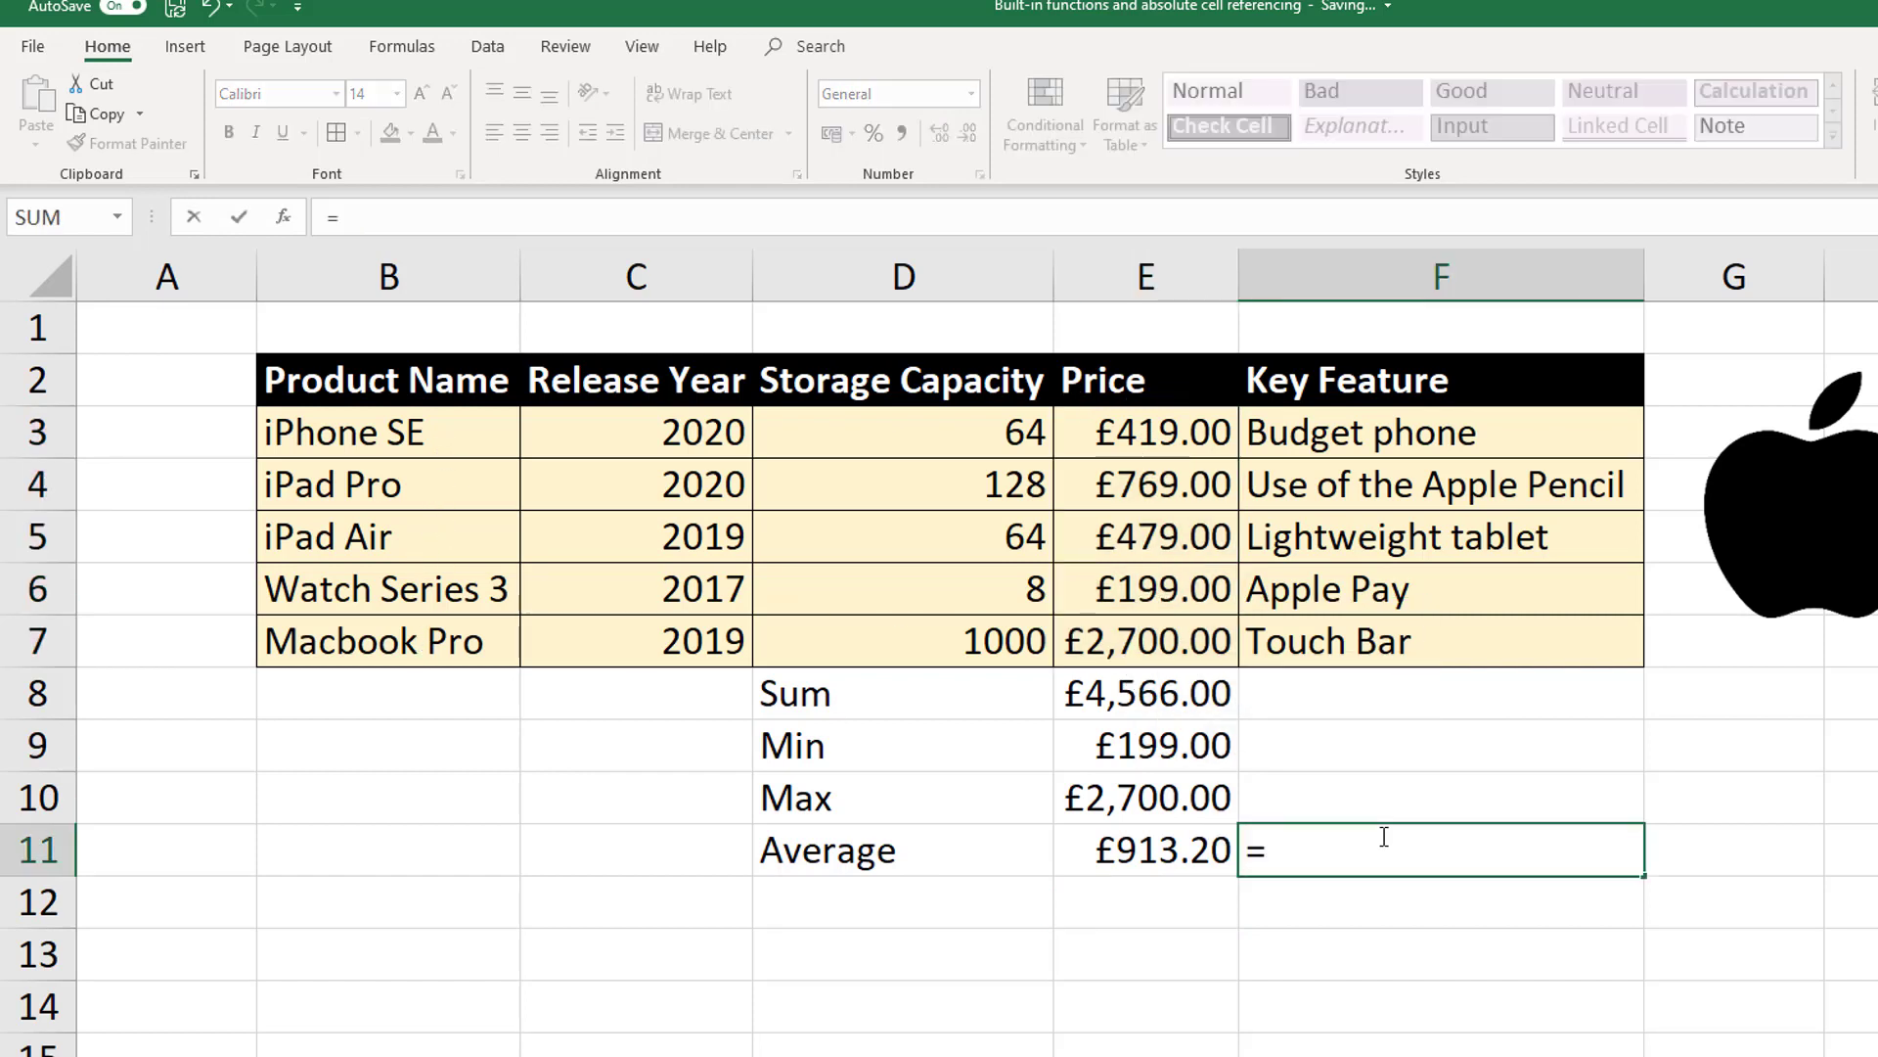
left_click(1155, 697)
type("/")
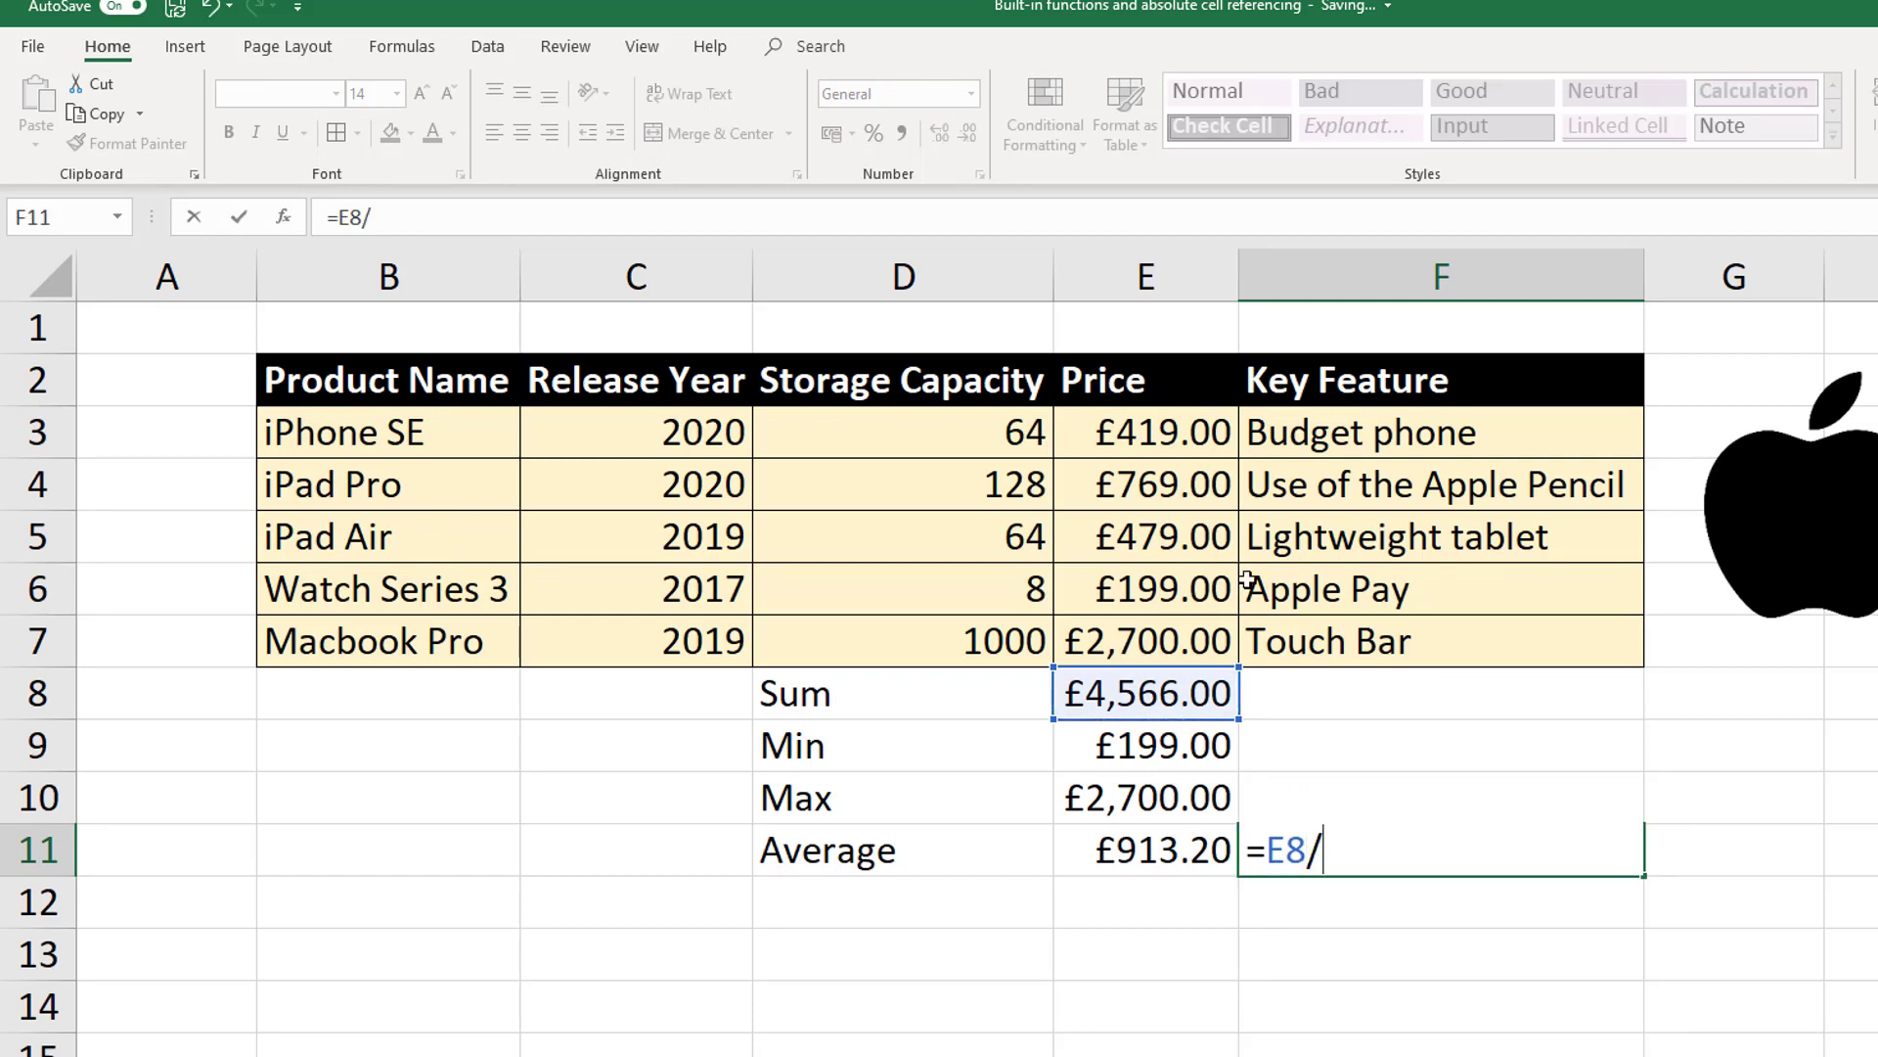
type("5")
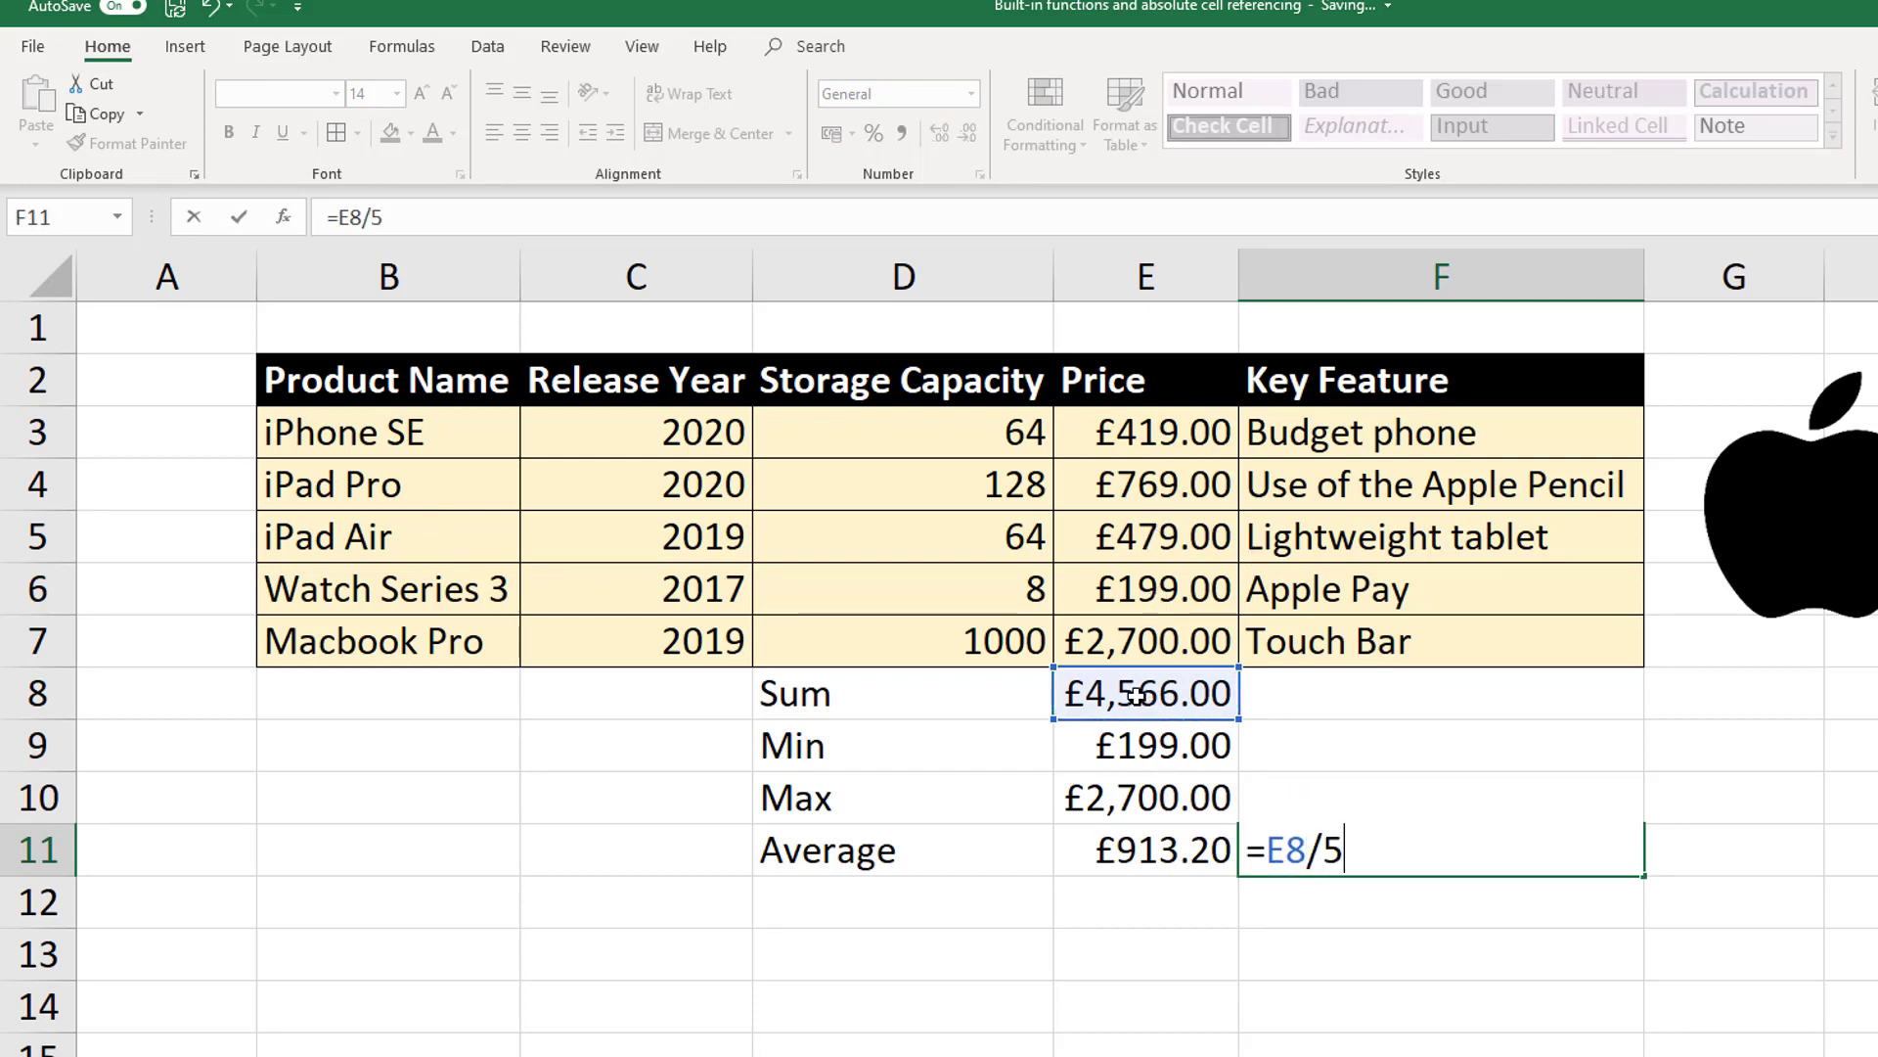
key("Return")
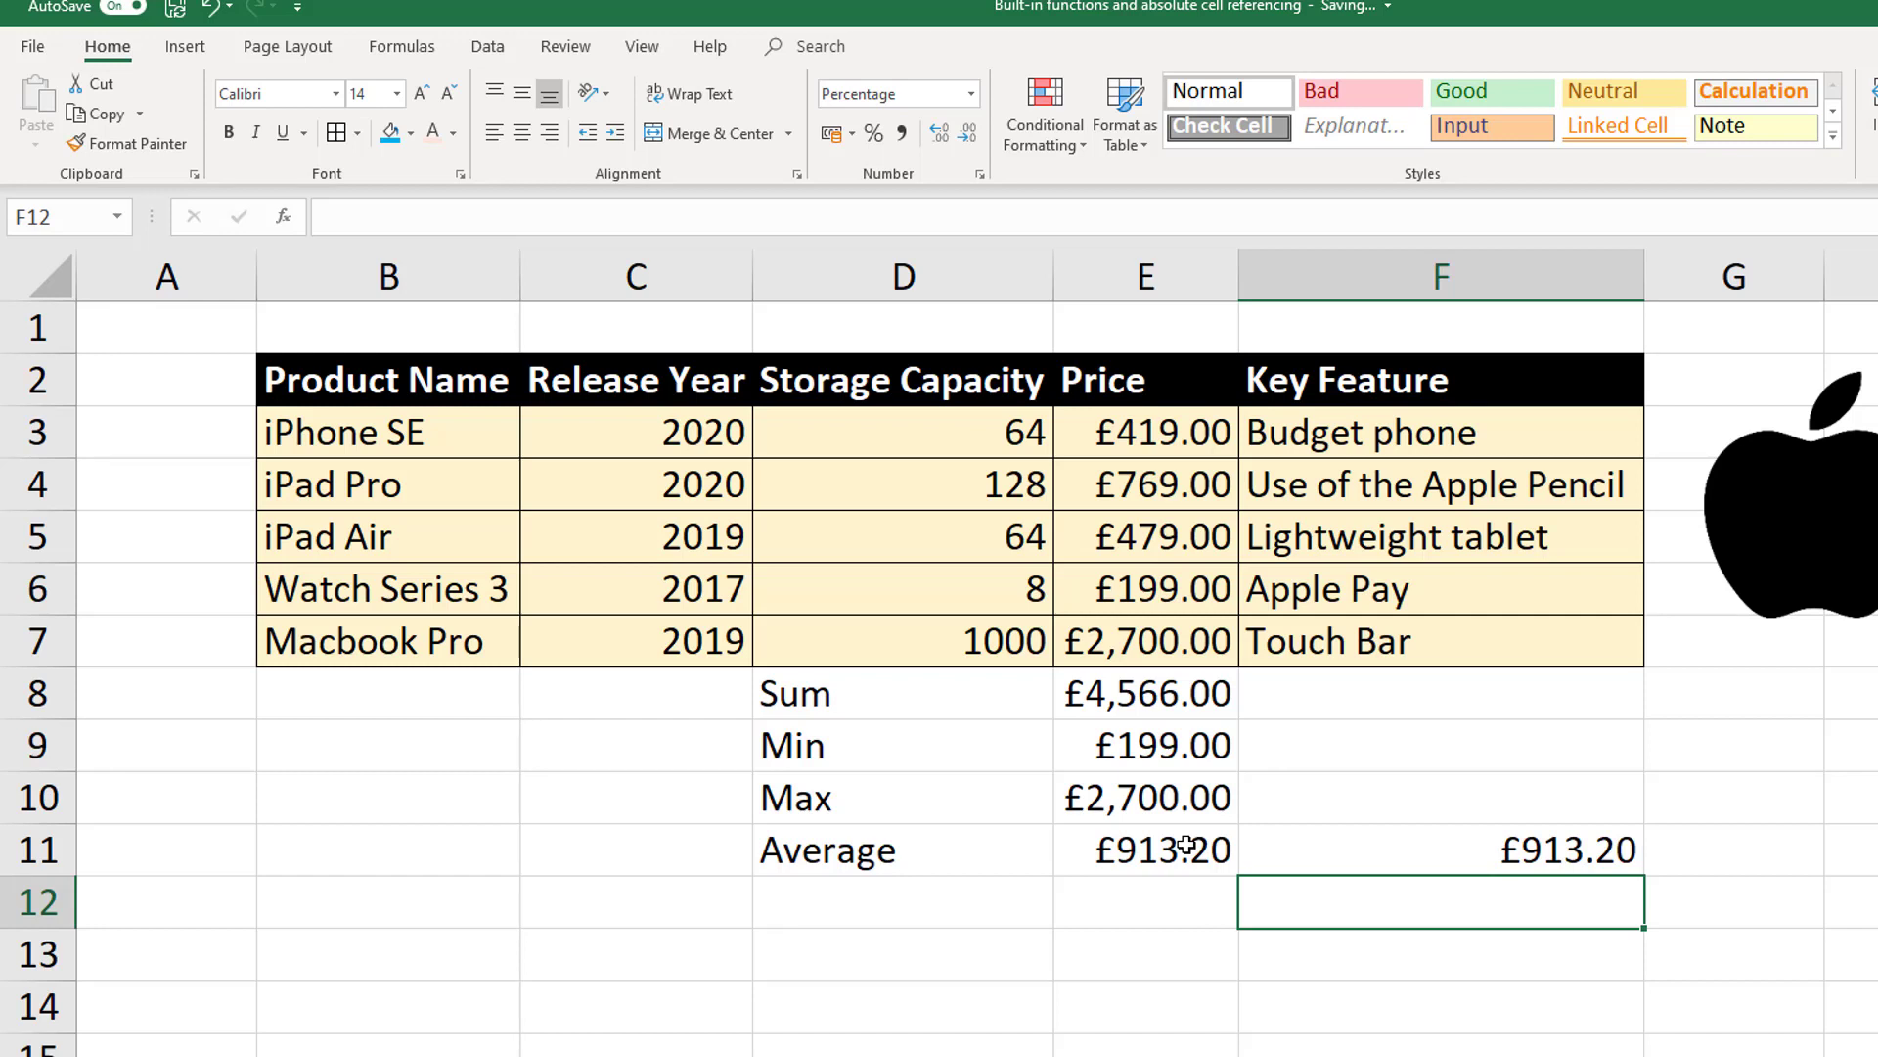
key("ctrl+z")
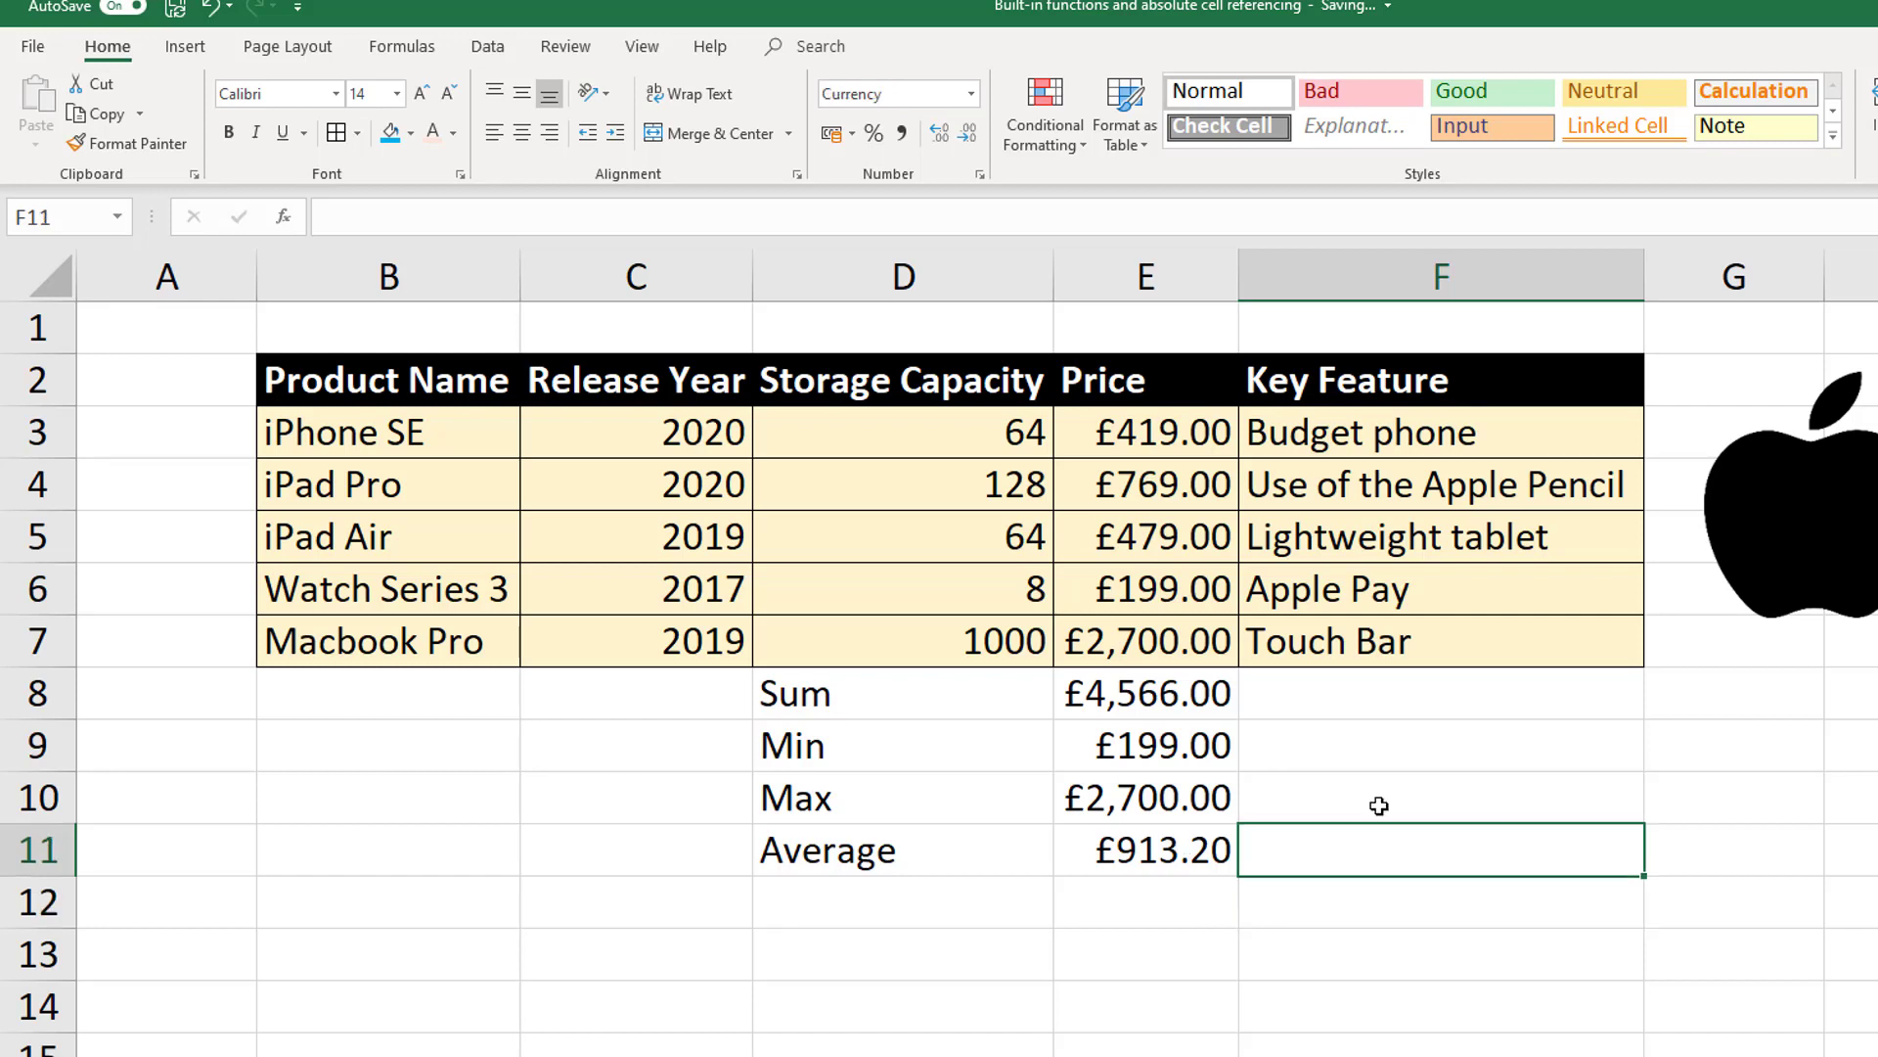
- Replace the Sum label in cell D8 with Total
left_click(856, 697)
key("BackSpace")
key("BackSpace")
key("BackSpace")
type("Total")
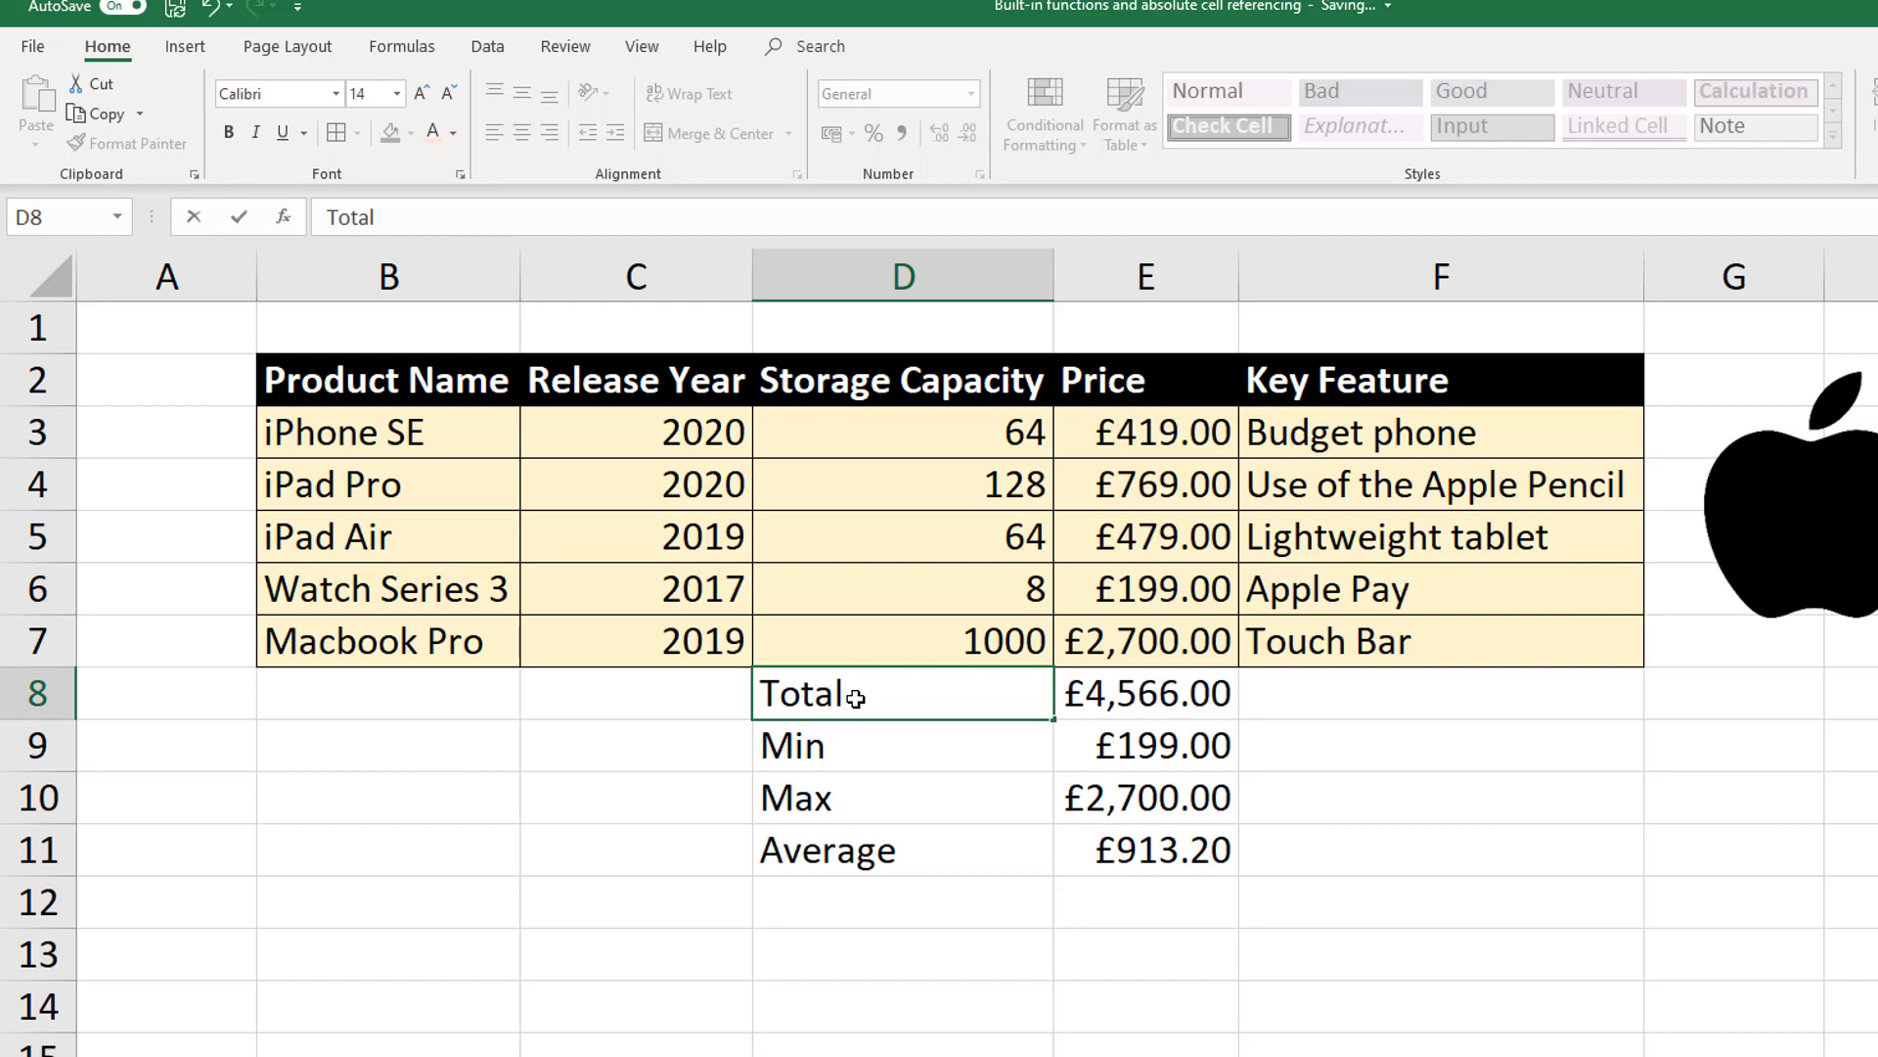
key("Return")
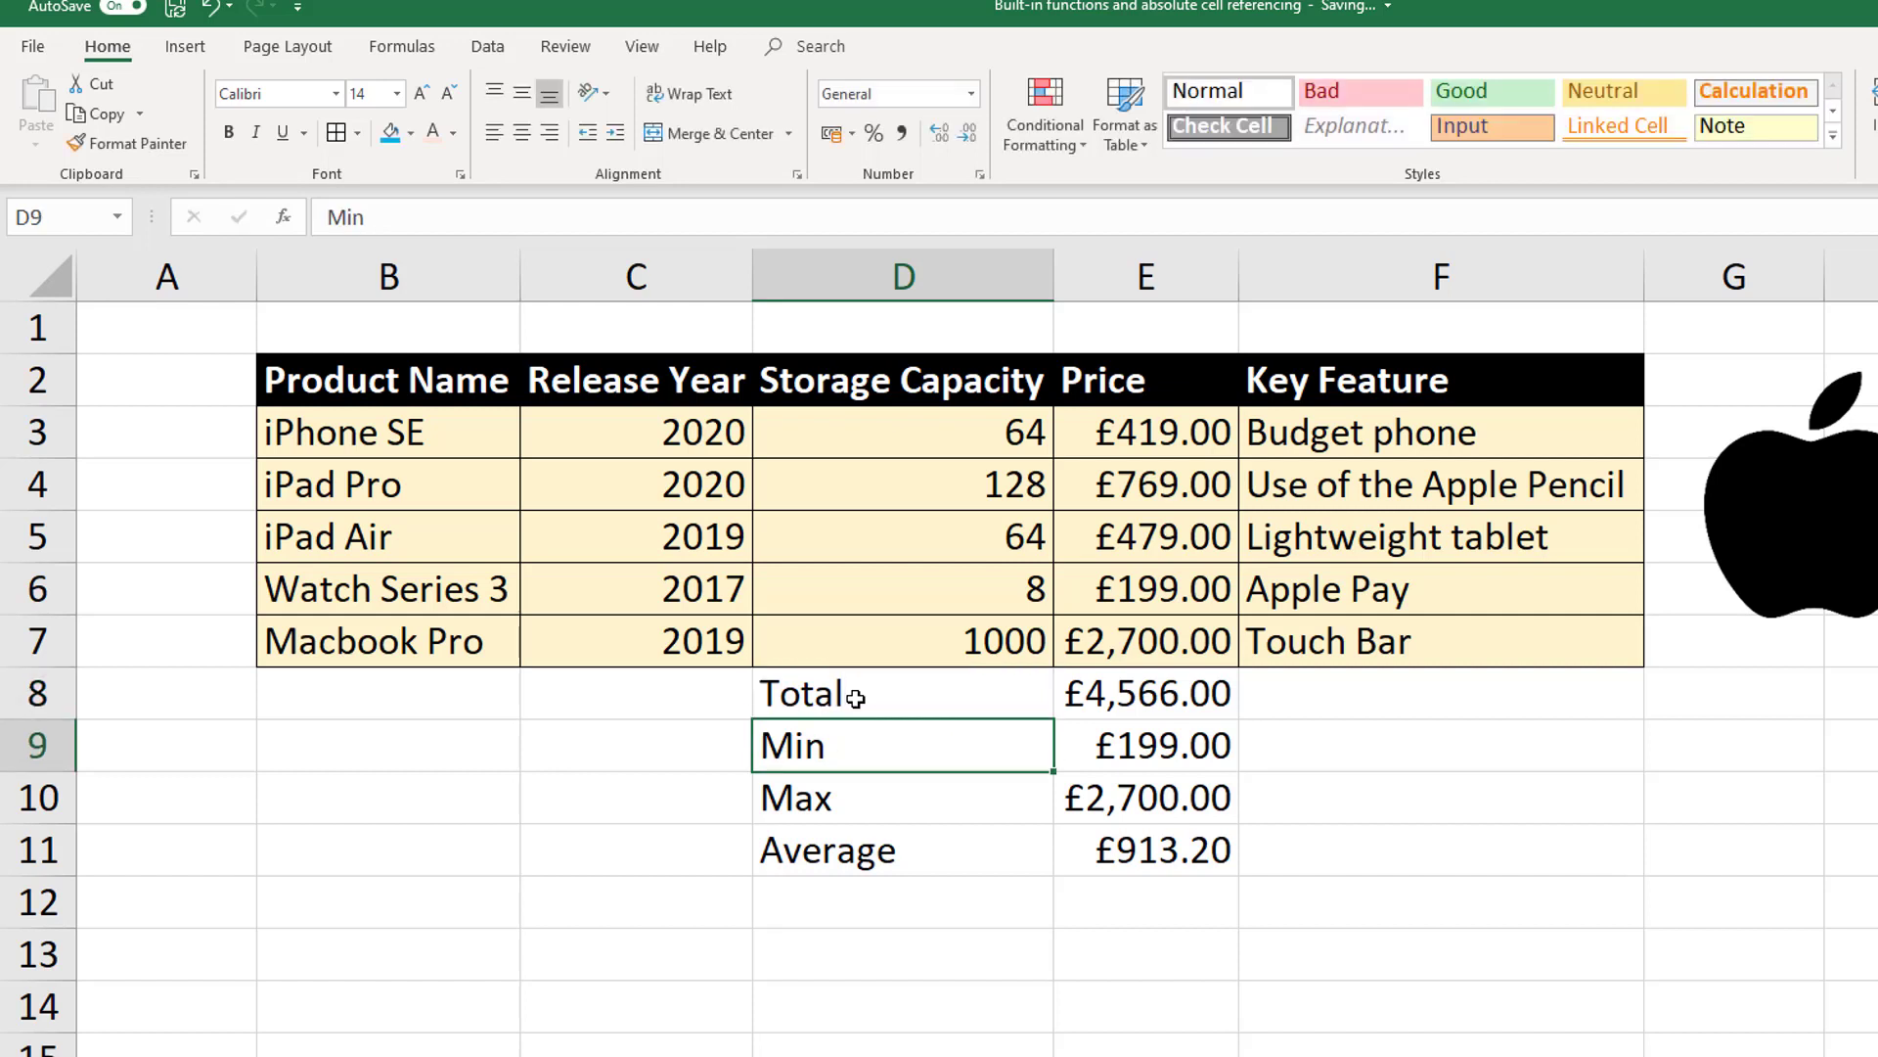
- Relabel cells D9, D10 and D11 as Lowest Price, Highest Price and Average Price
type("Lowest Price")
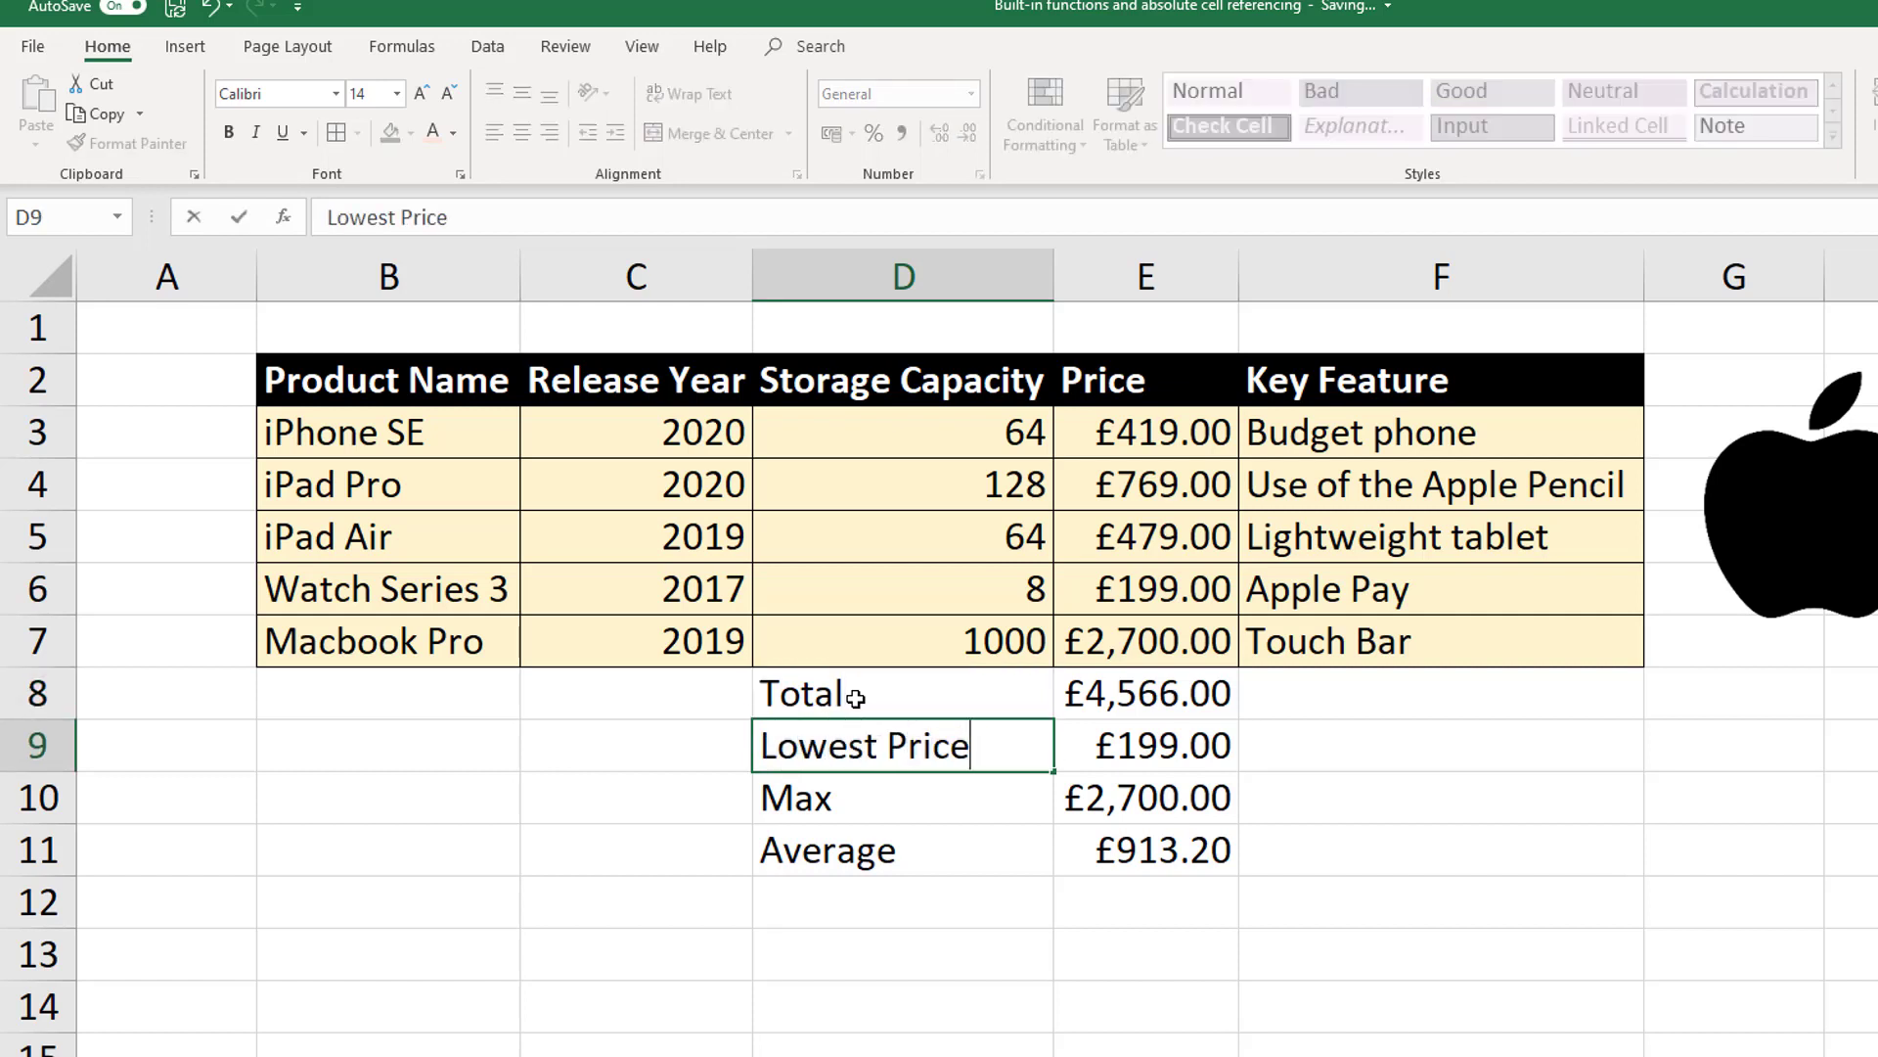
key("Return")
type("Highest Price")
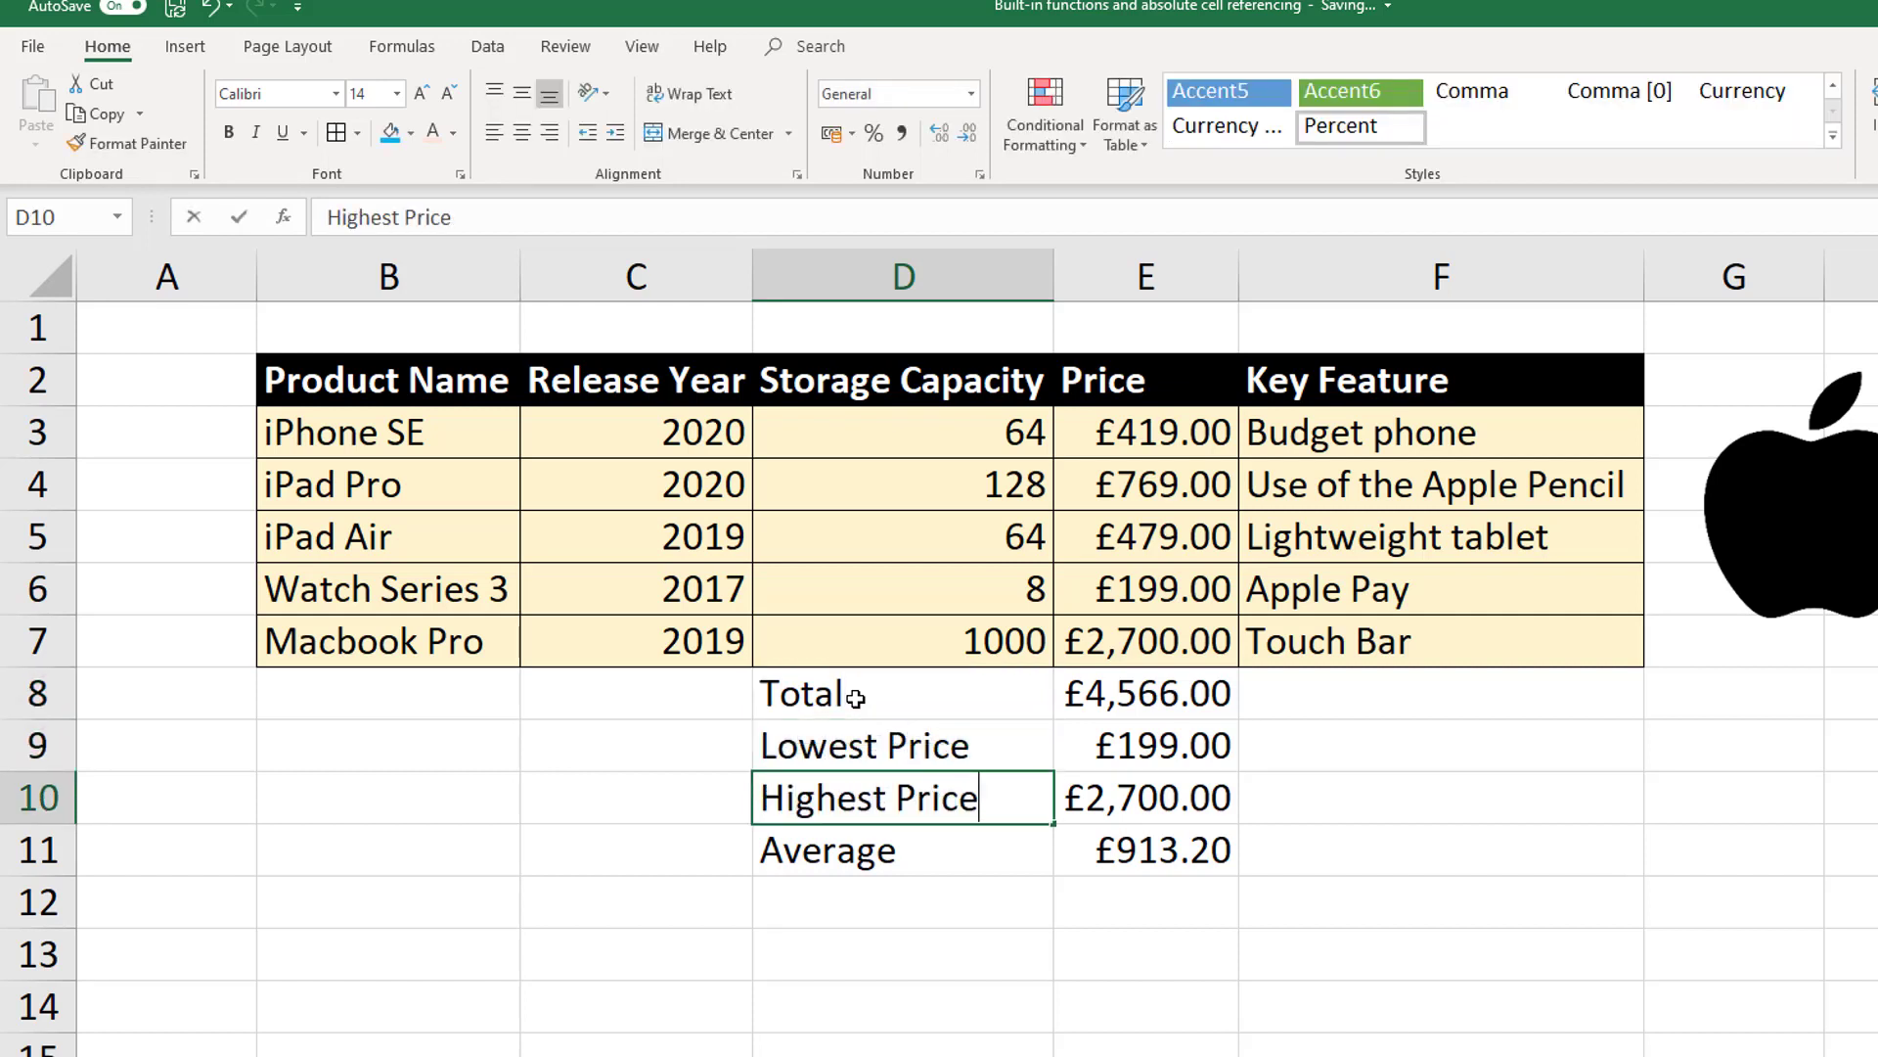
key("Return")
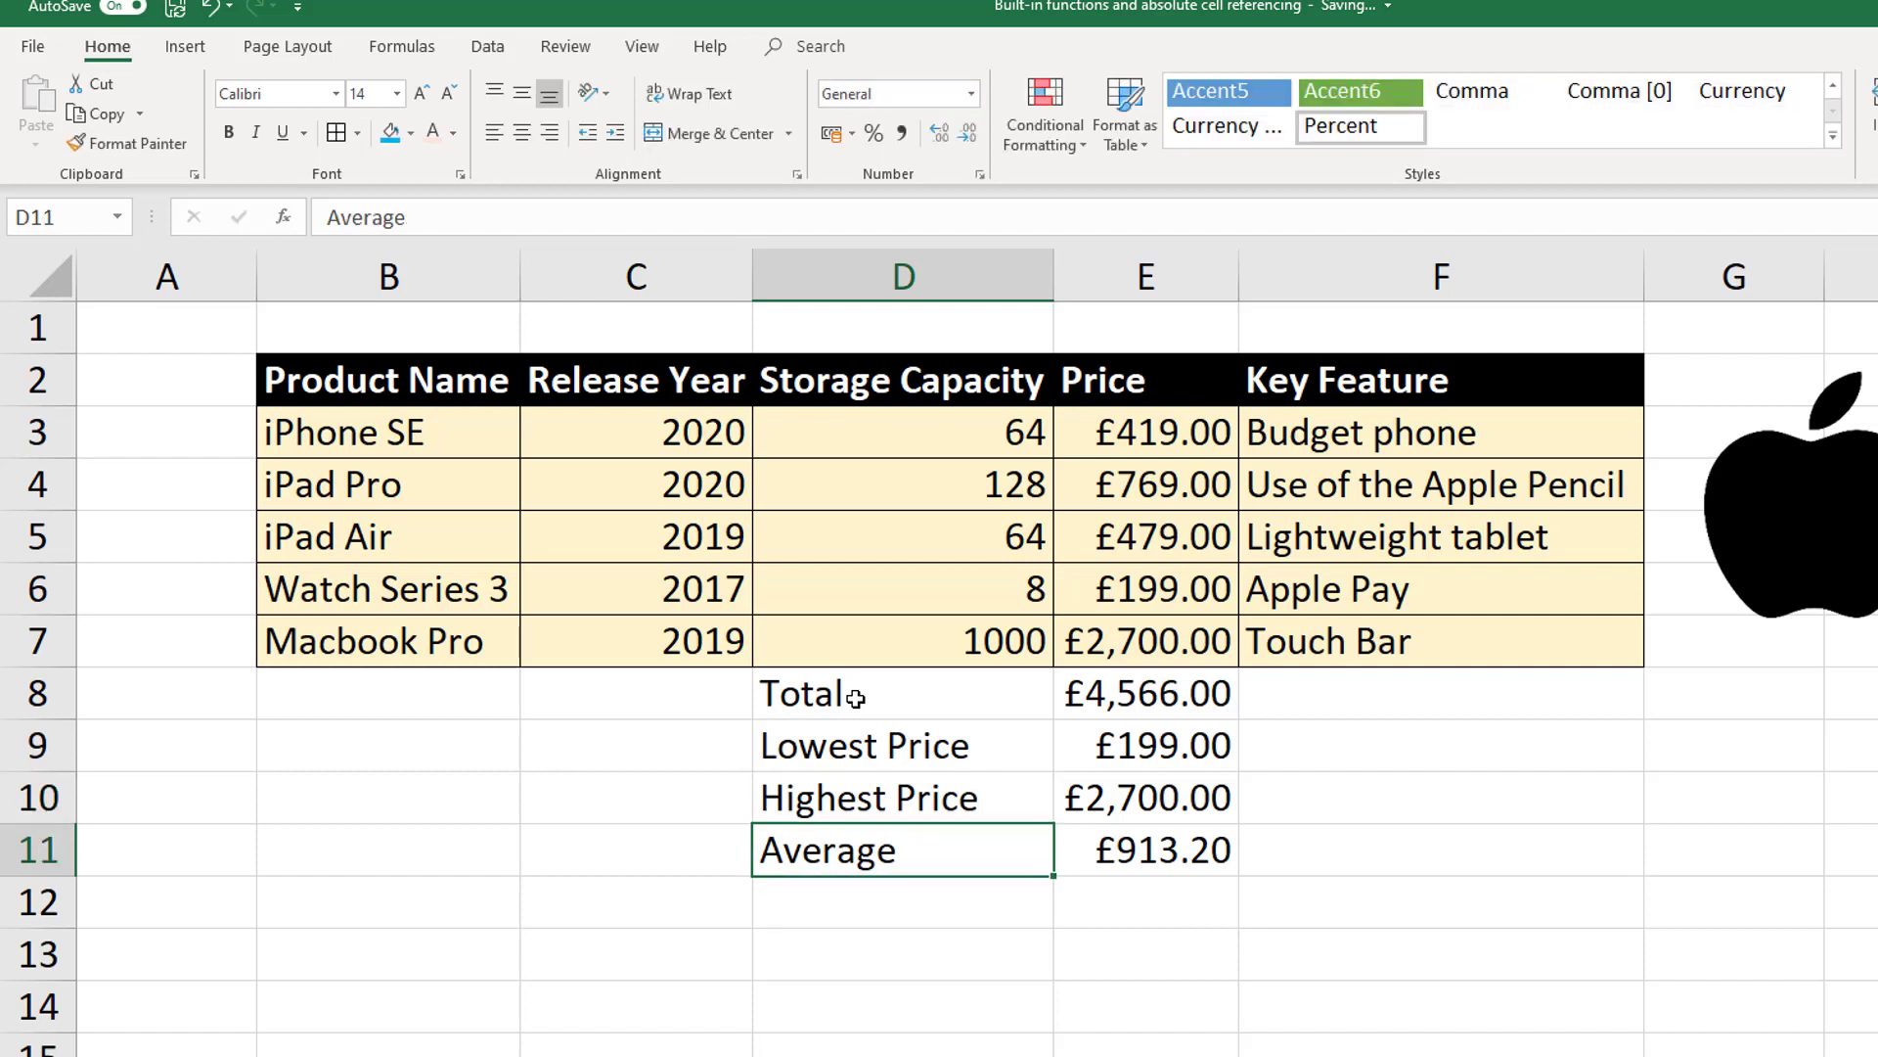
double_click(901, 852)
type("Price")
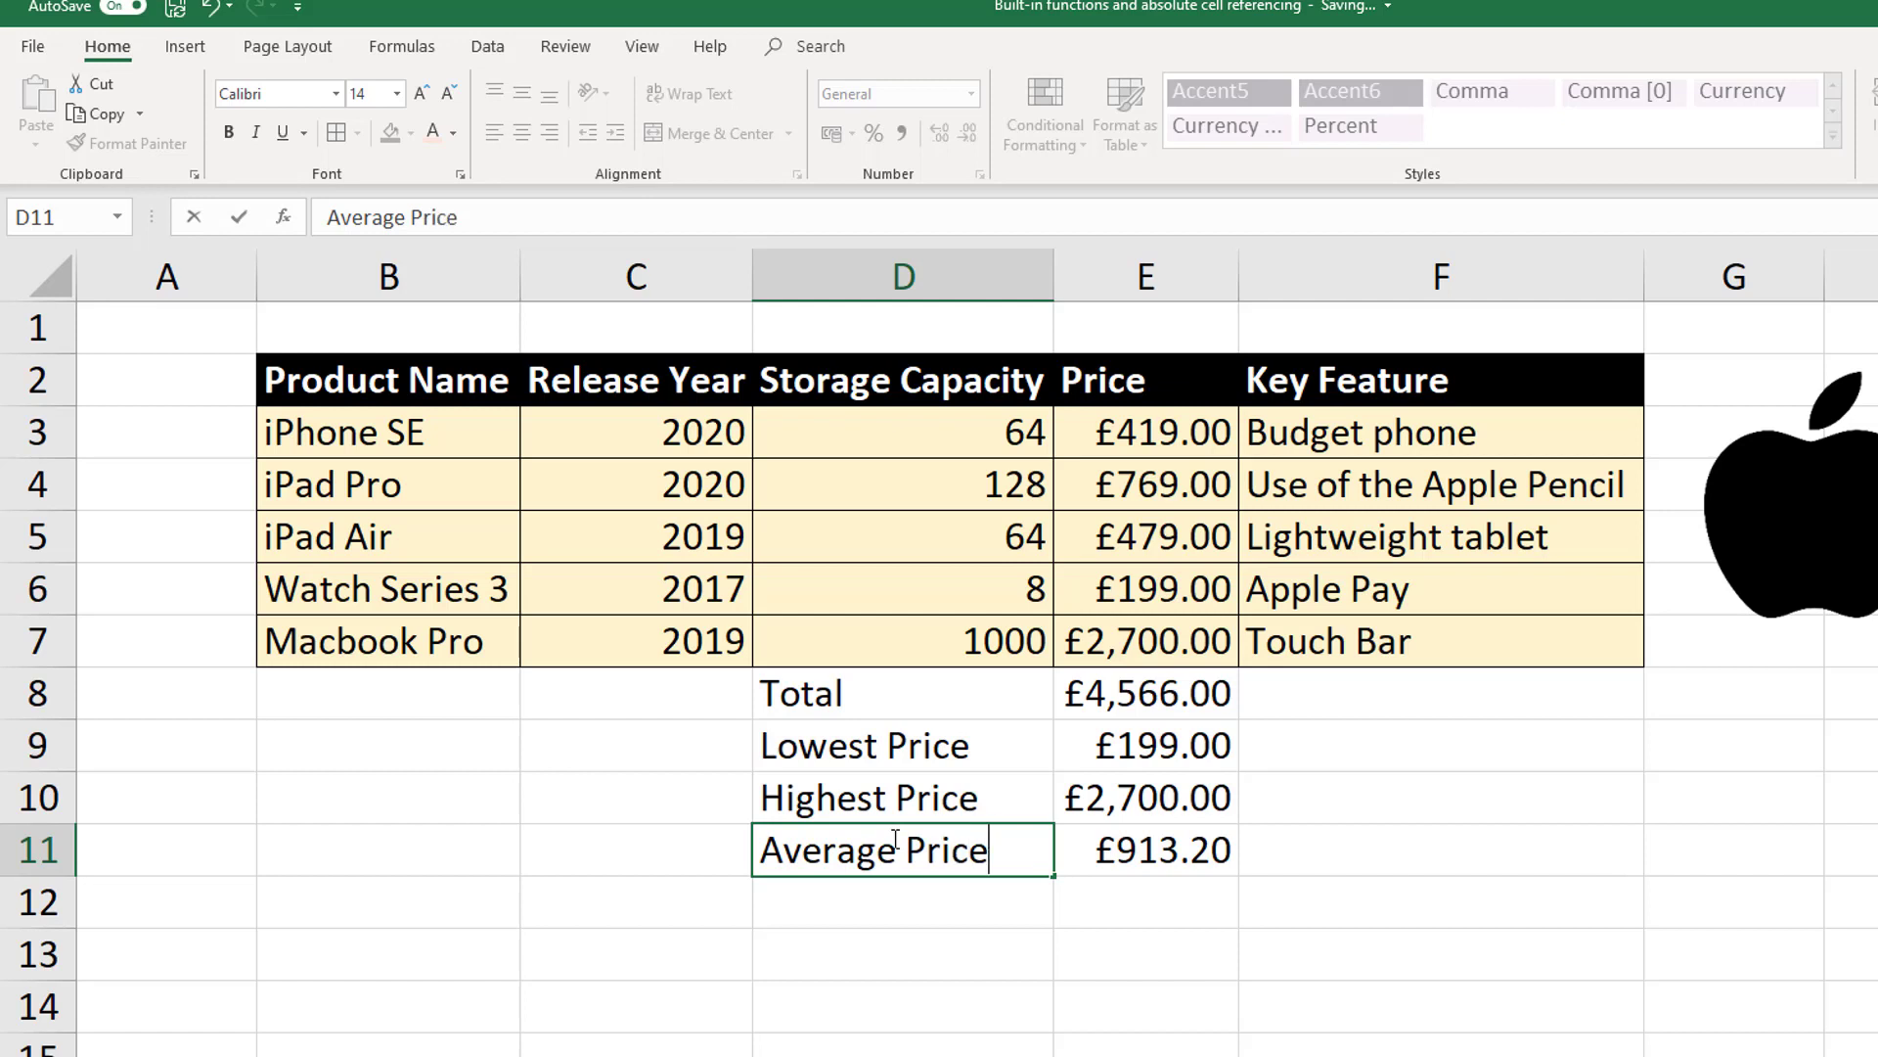
left_click(960, 959)
- Format the summary labels in D8:D11 as bold white text on a black fill, like the table header
left_click_drag(942, 699, 932, 853)
key("ctrl+b")
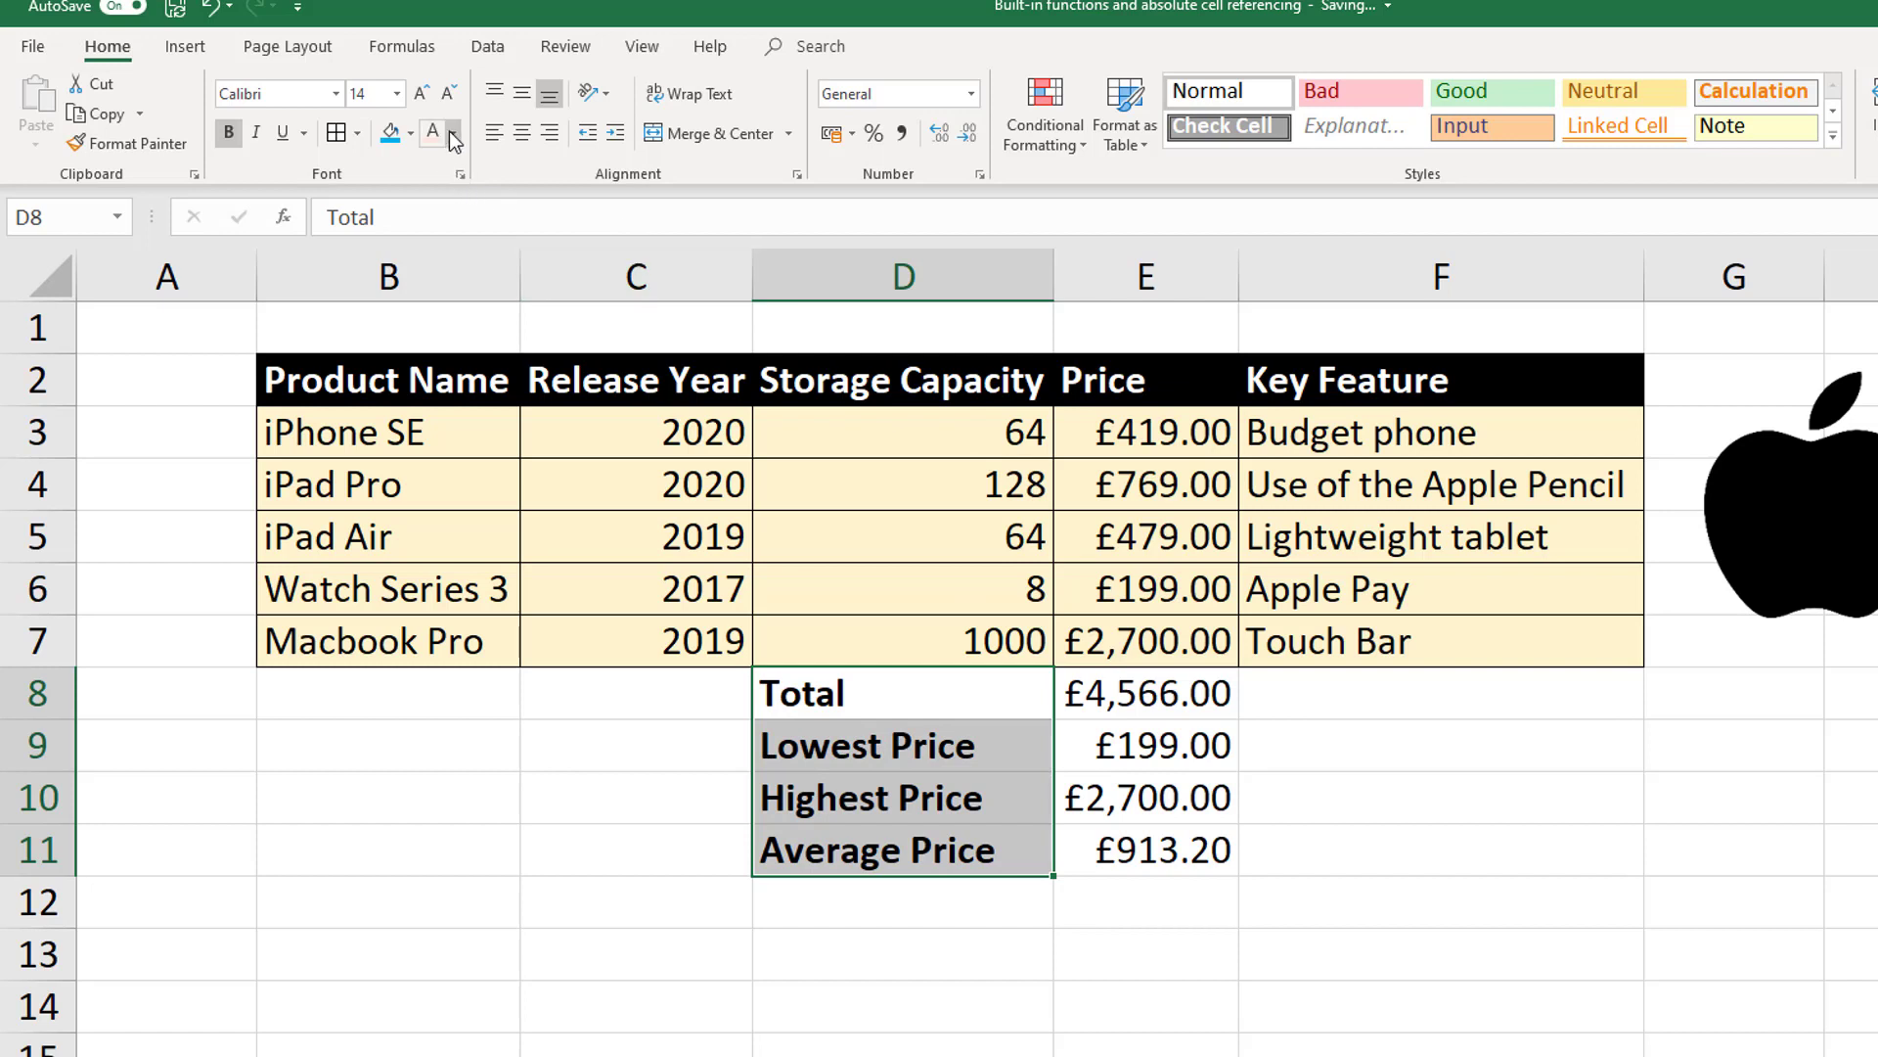
left_click(409, 143)
left_click(434, 187)
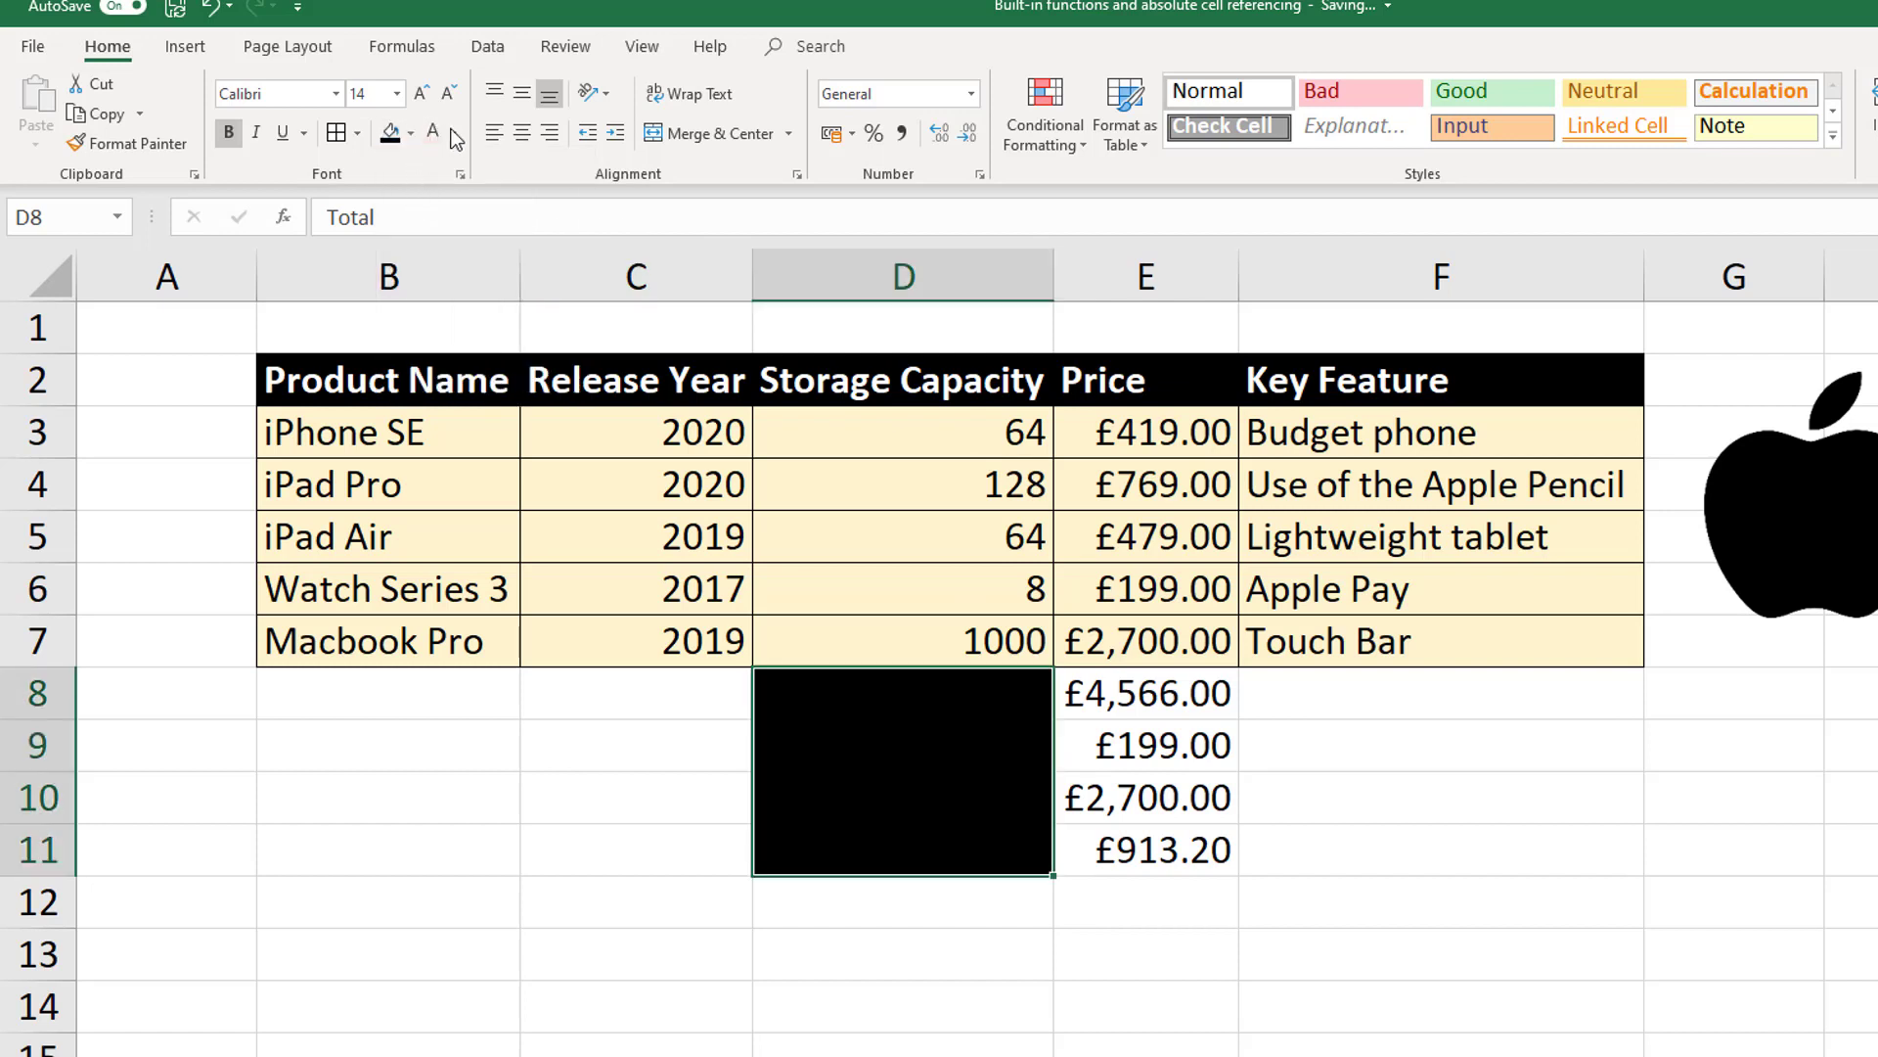
left_click(456, 133)
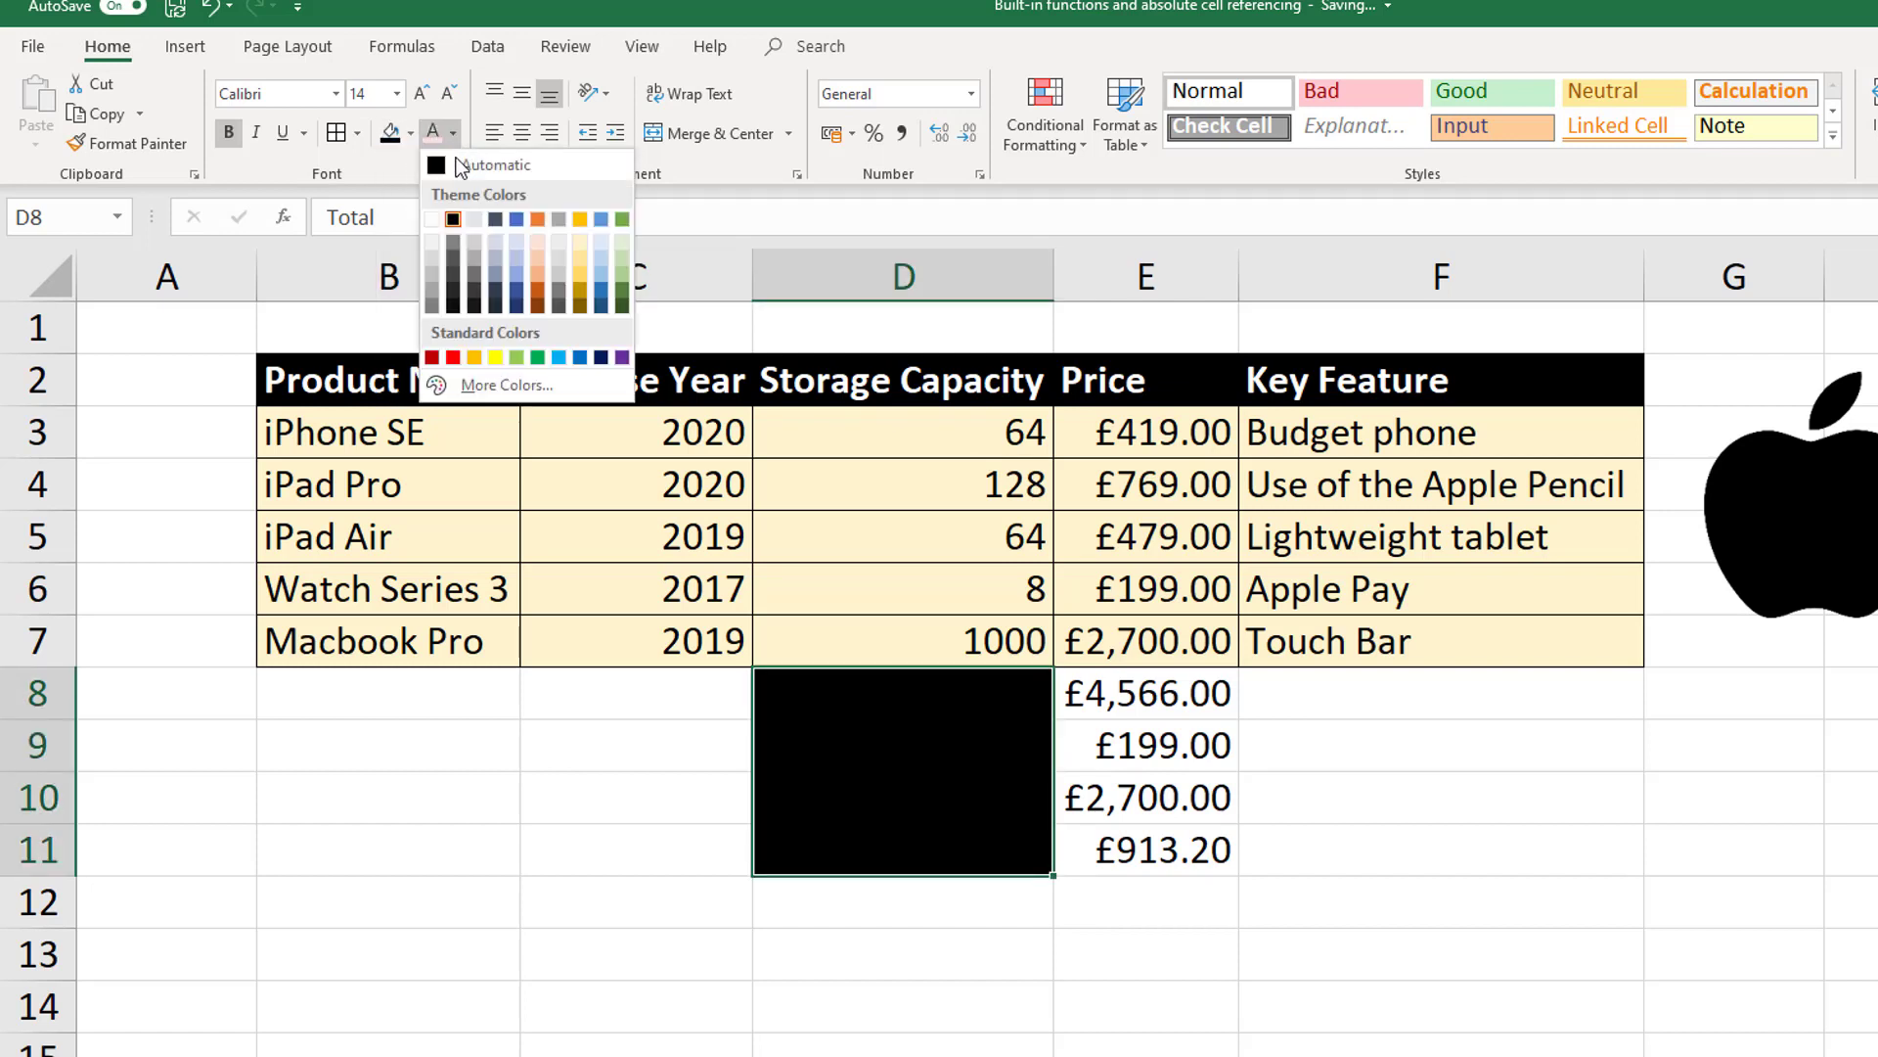
left_click(434, 217)
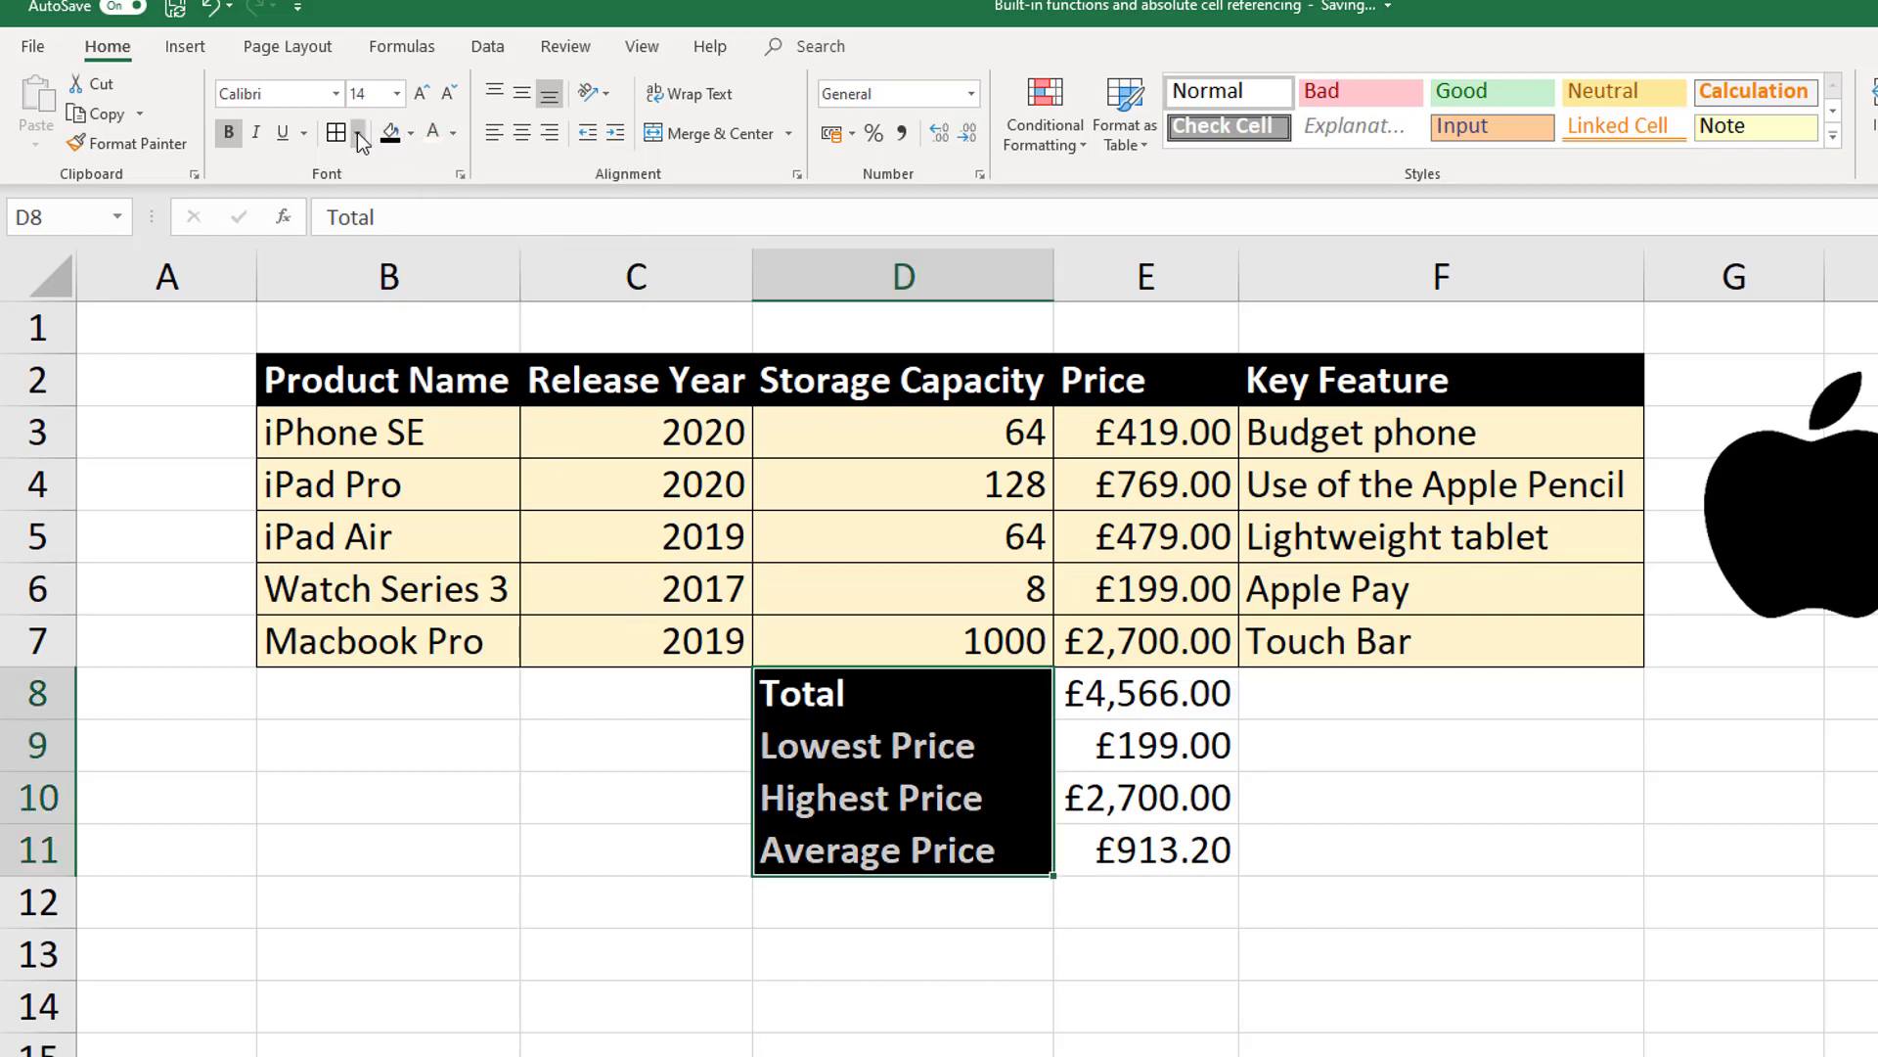
- Apply borders to all the cells of the summary block D8:E11
left_click(812, 885)
left_click_drag(837, 690, 1144, 851)
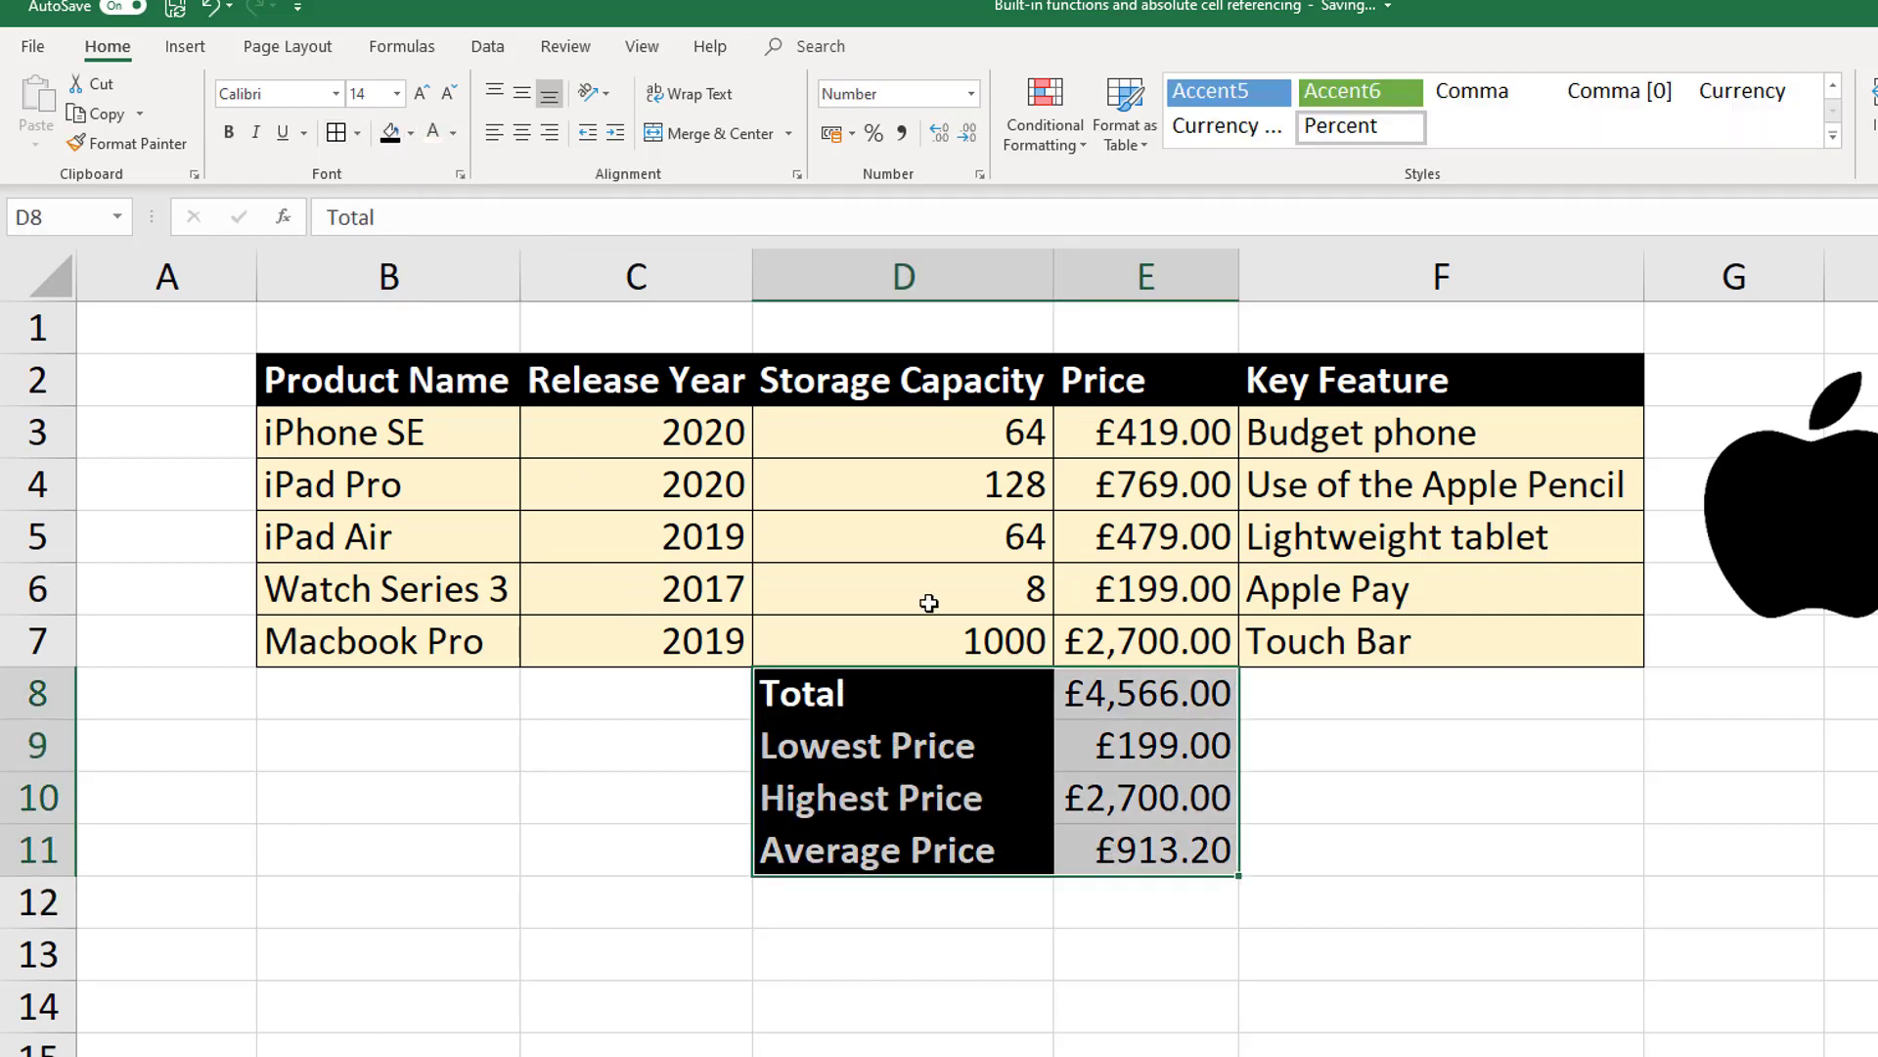
left_click(478, 686)
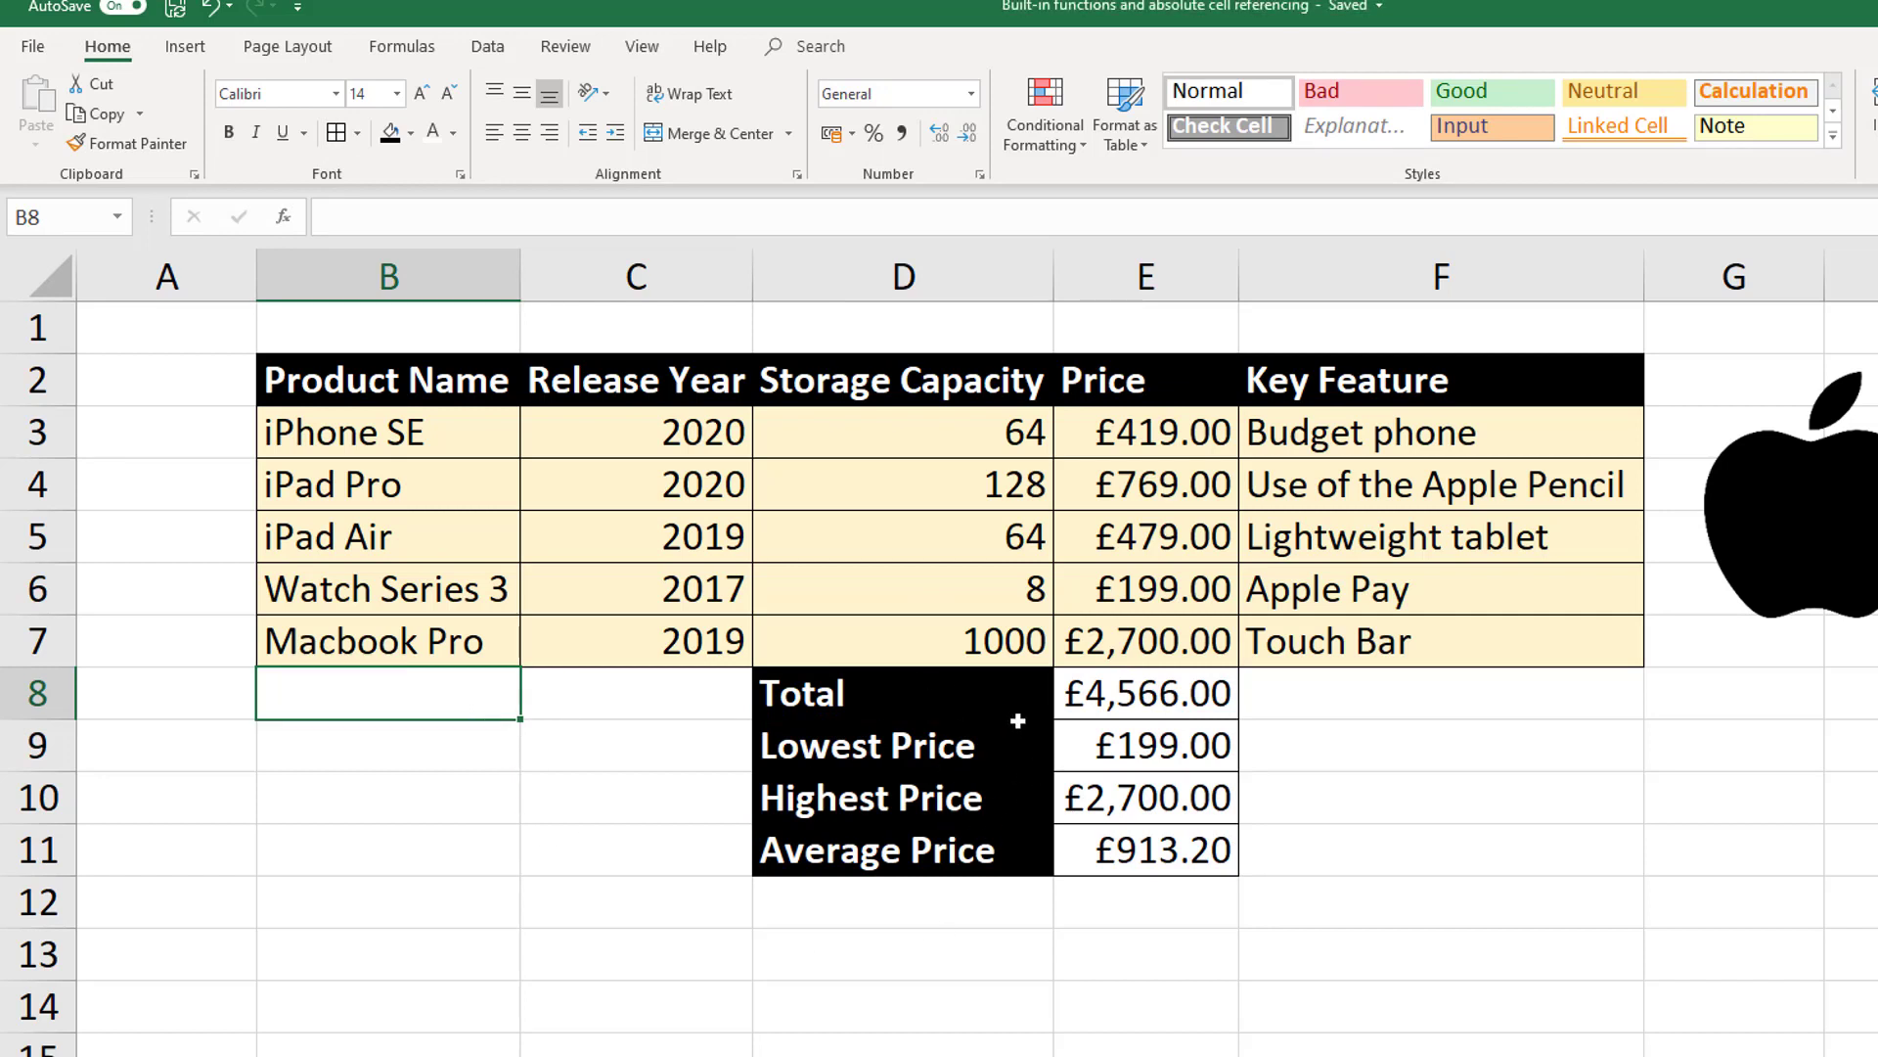
- Copy the SUM formula from E8 across to D8 to total the Storage Capacity column, and inspect its adjusted cell range
left_click(1164, 701)
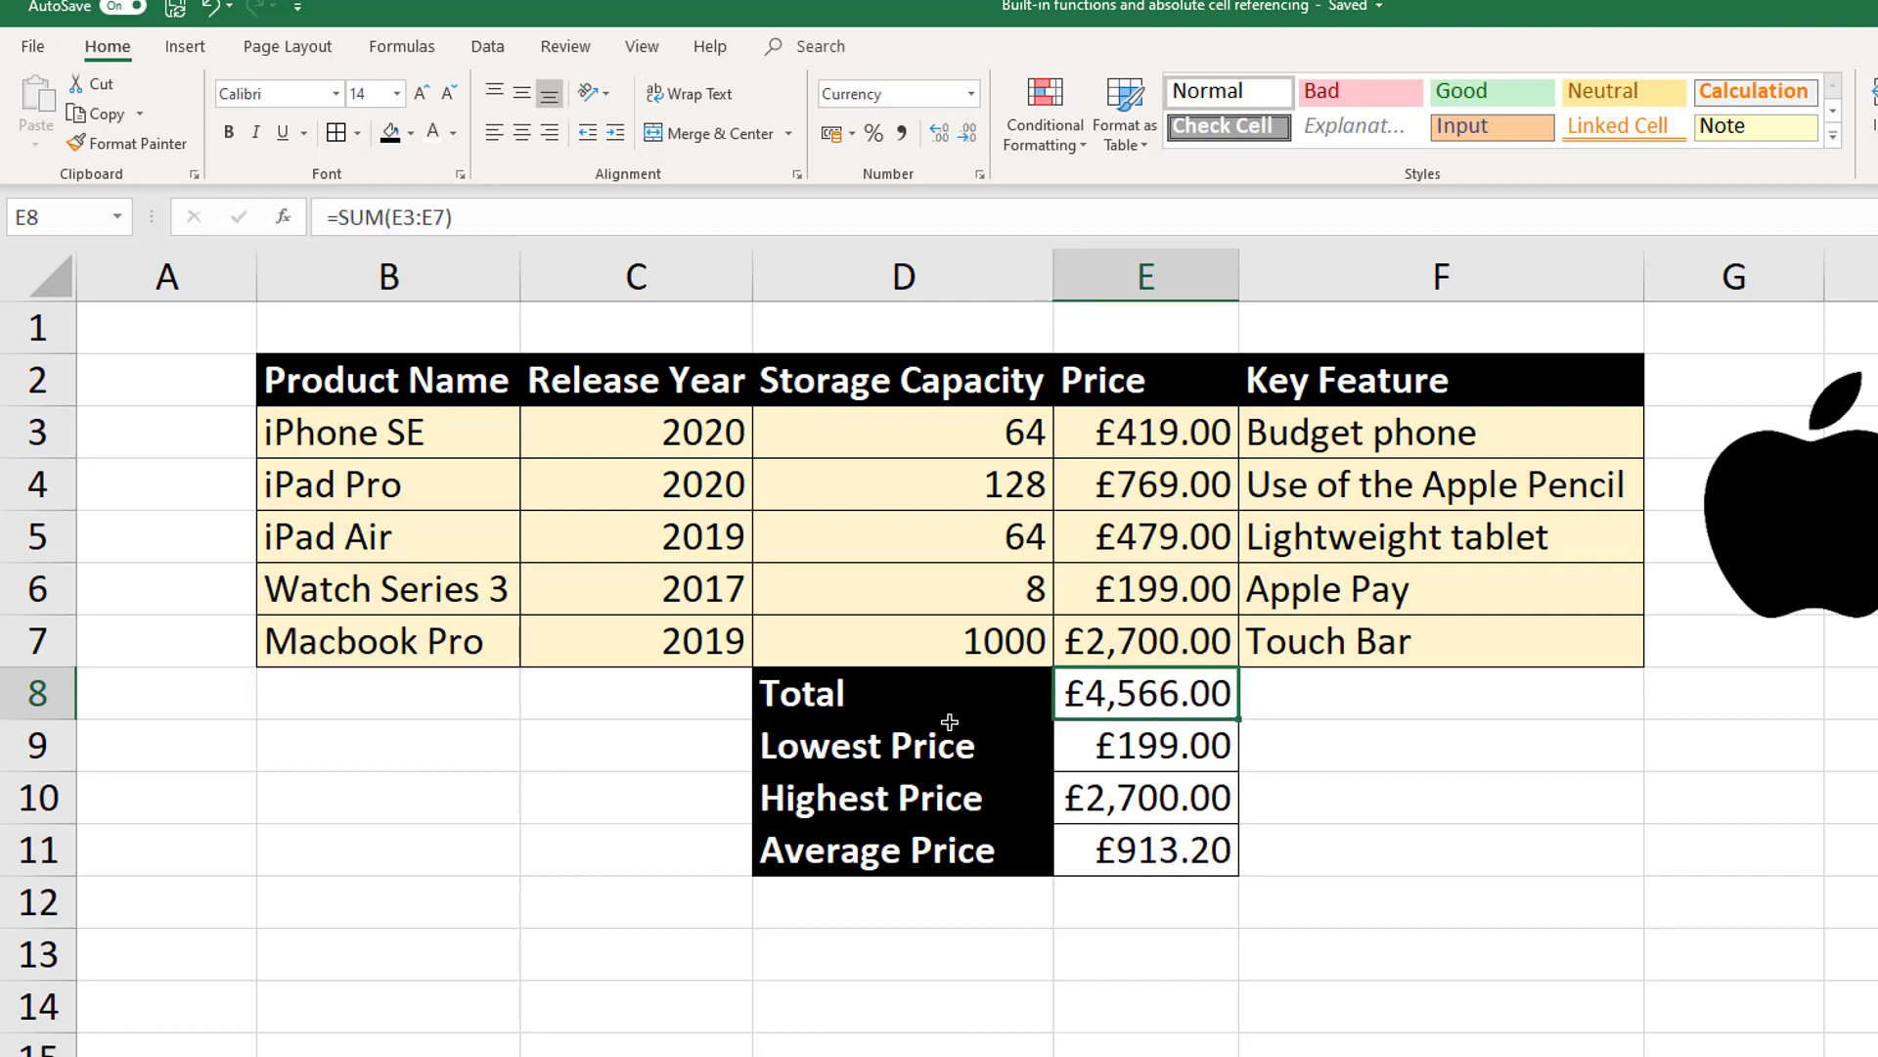
left_click(847, 719, "shift")
left_click_drag(840, 719, 844, 717)
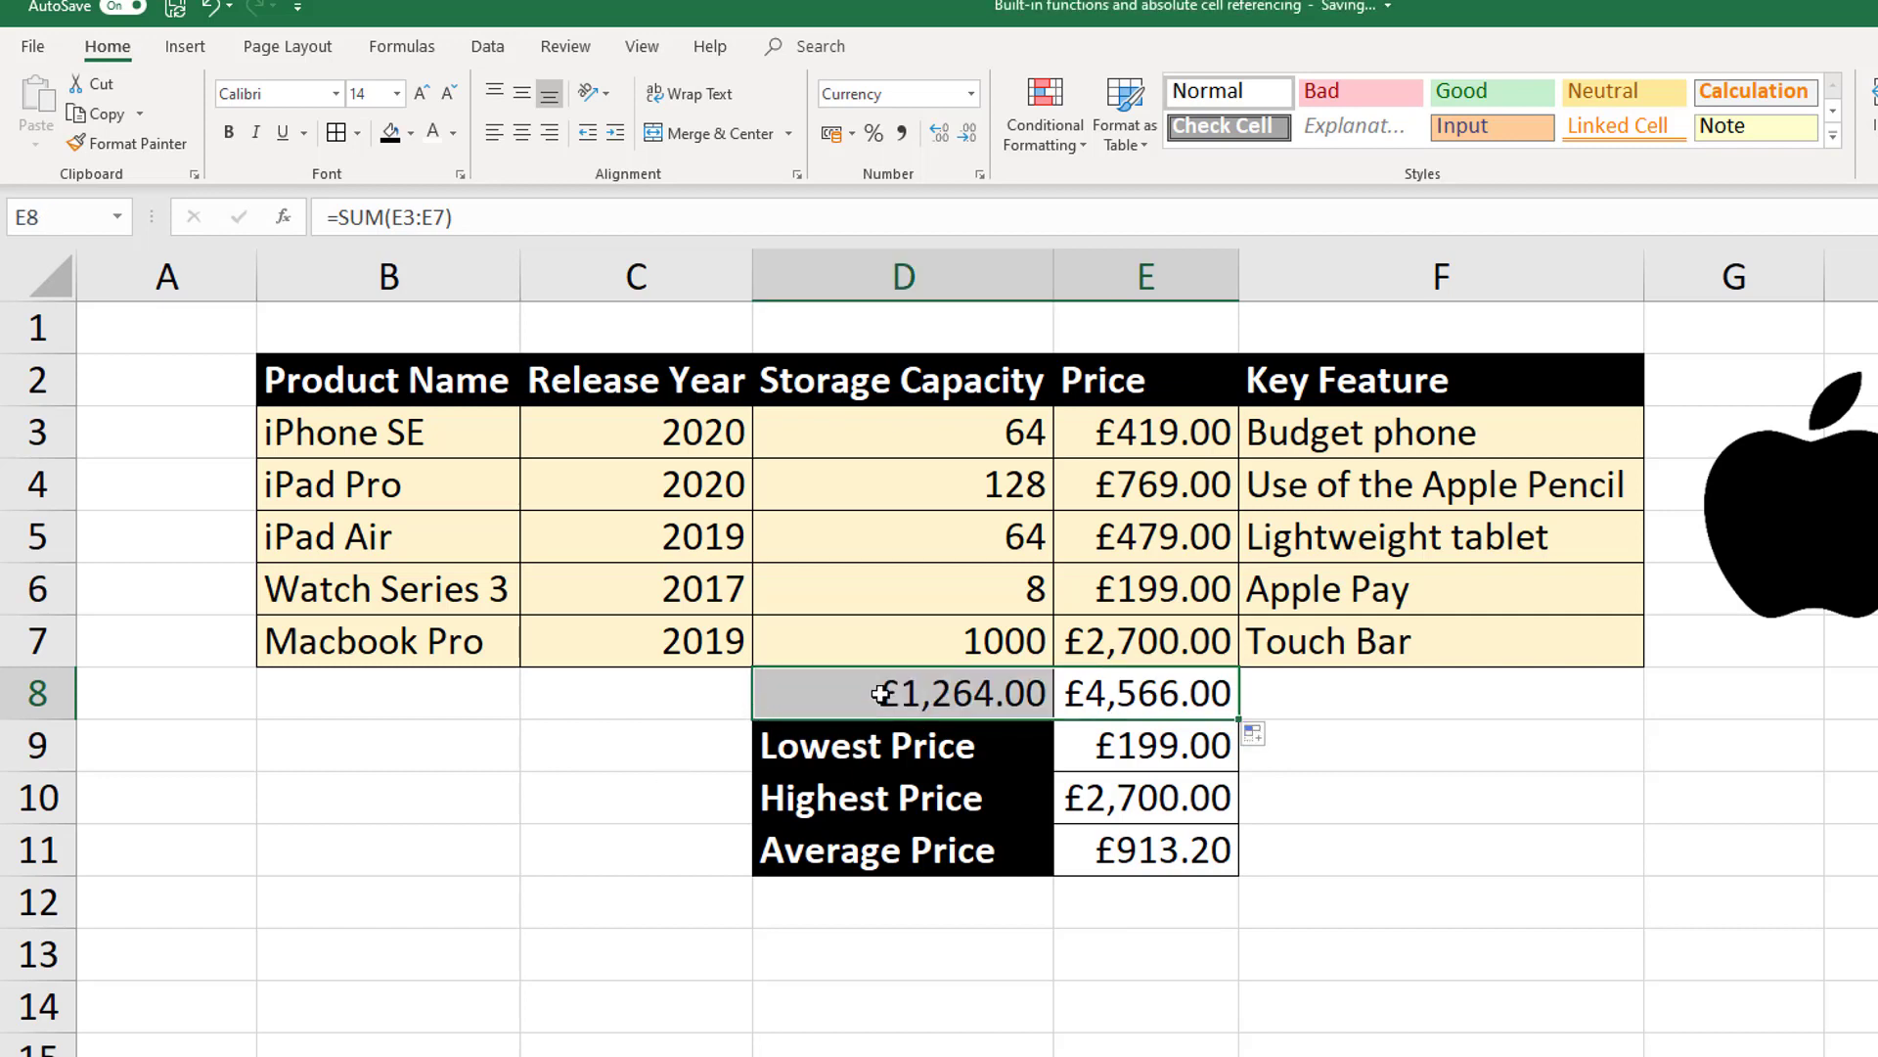
left_click(882, 694)
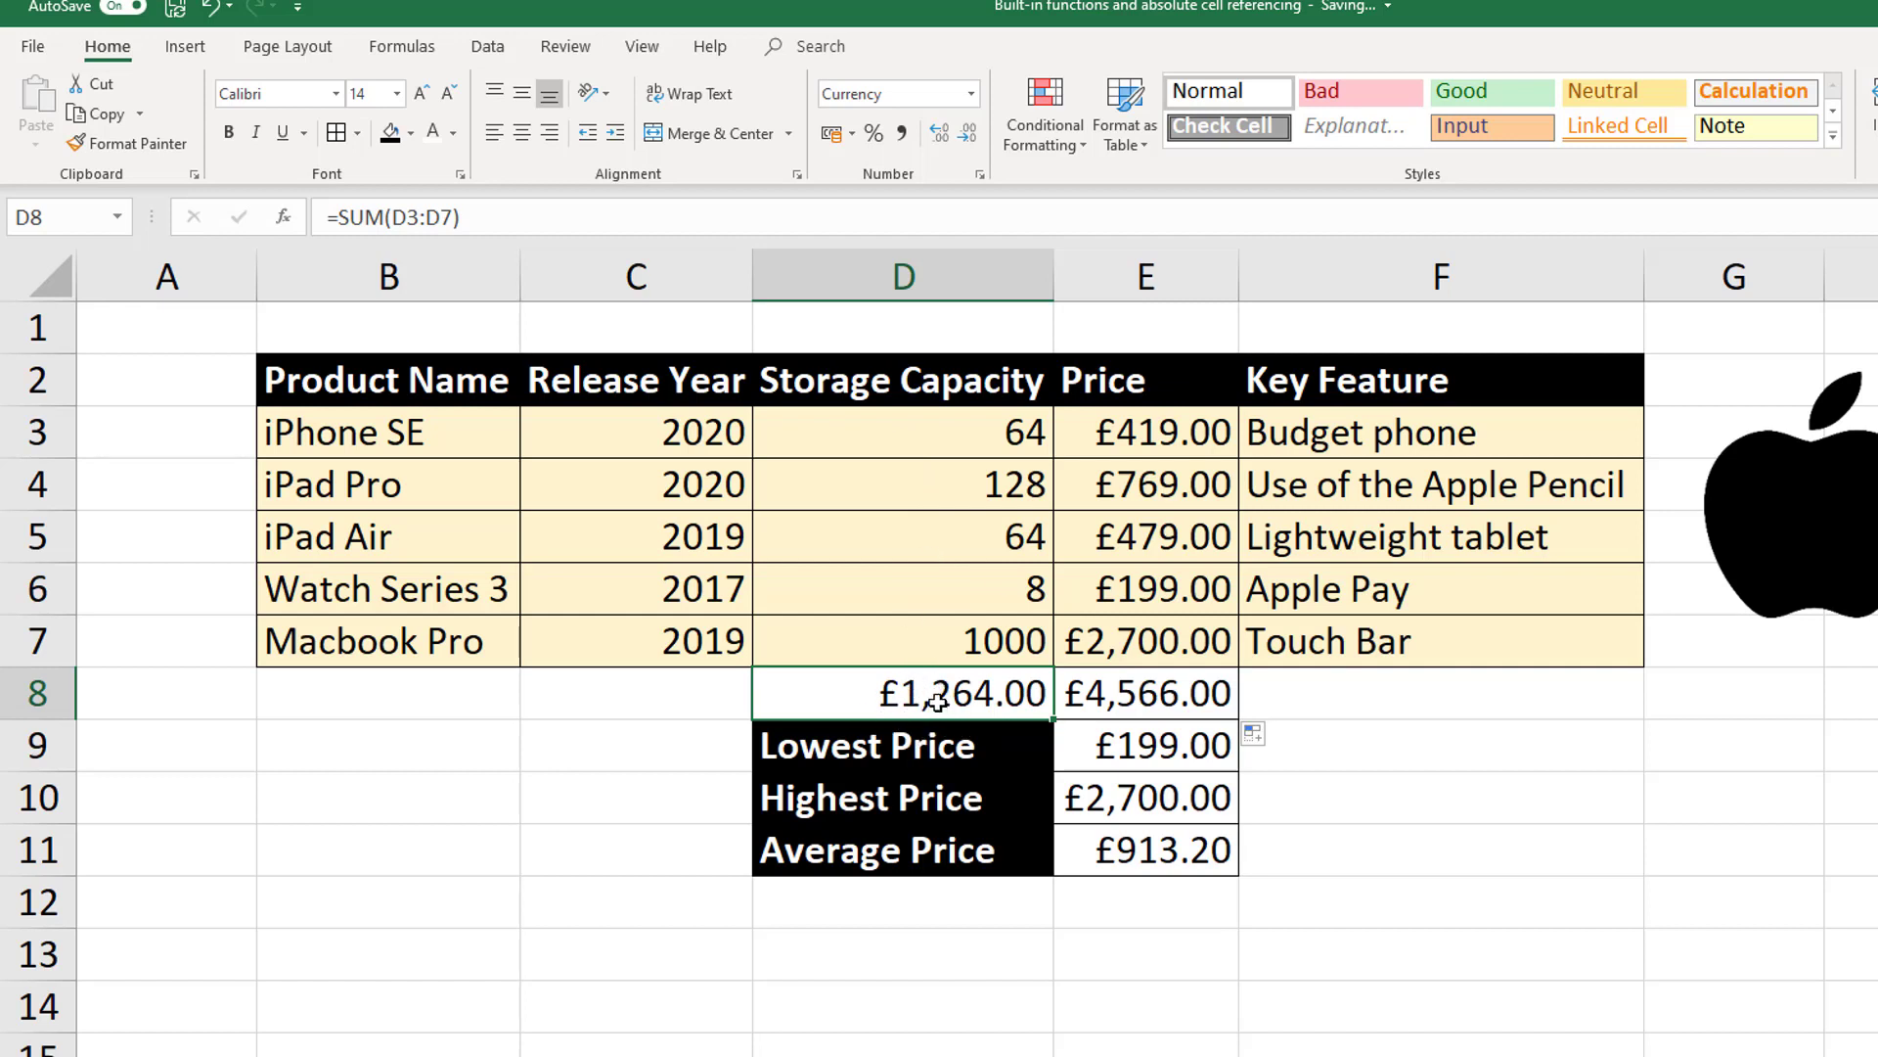
- Extend the header in D2 to Storage Capacity (GB) and fit column D's width to it
left_click(976, 380)
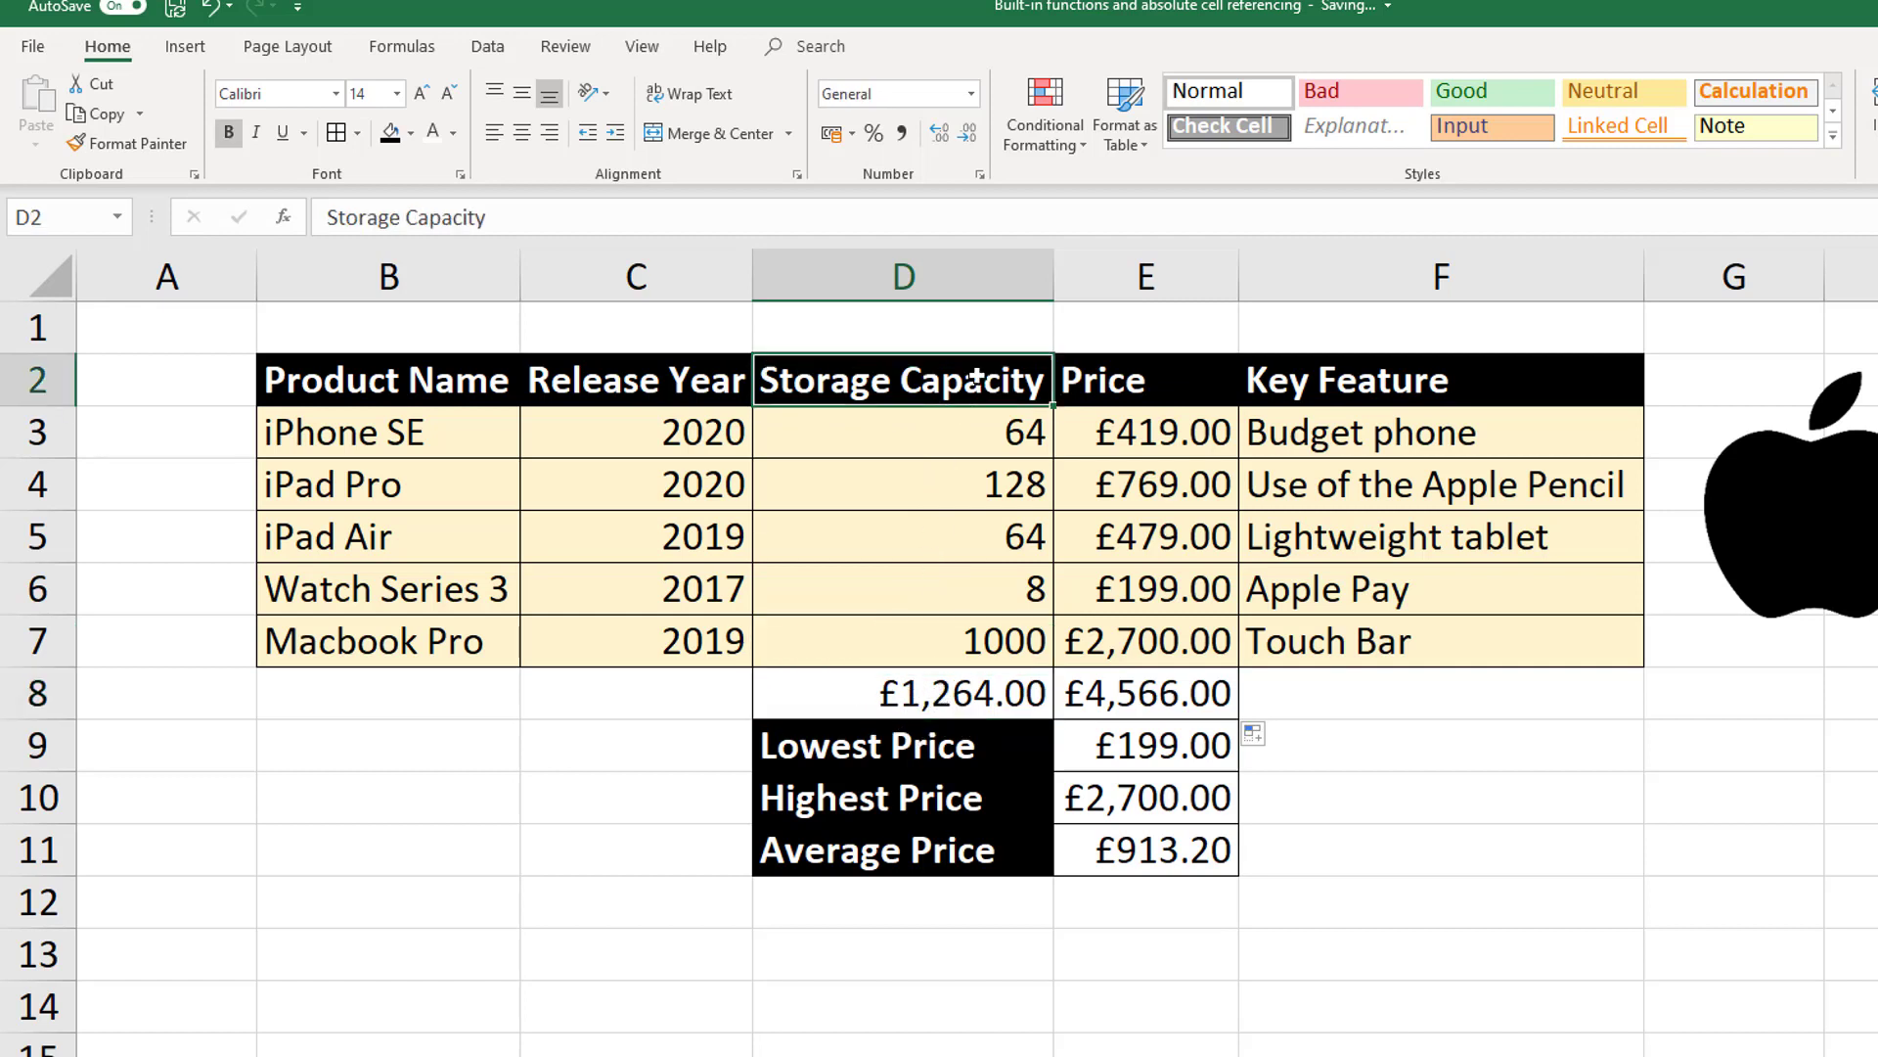
left_click(607, 211)
type("(GB)")
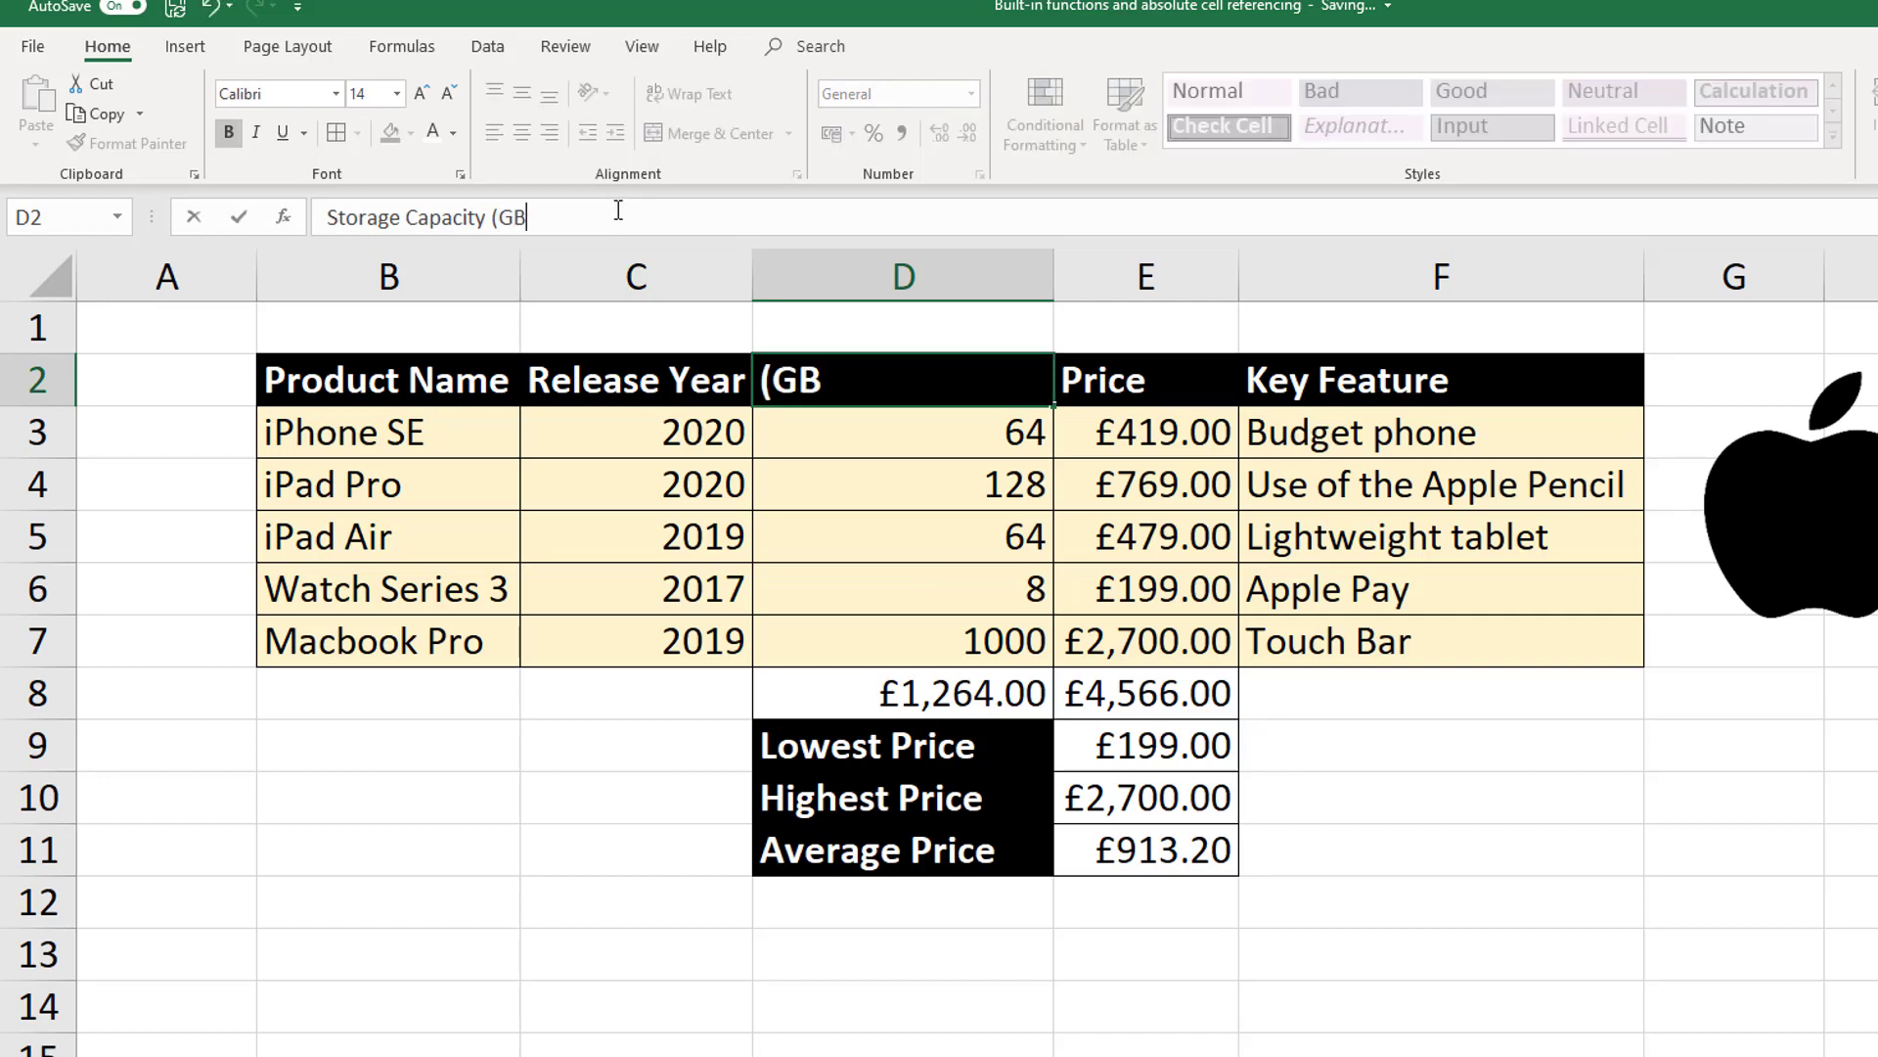
left_click(479, 644)
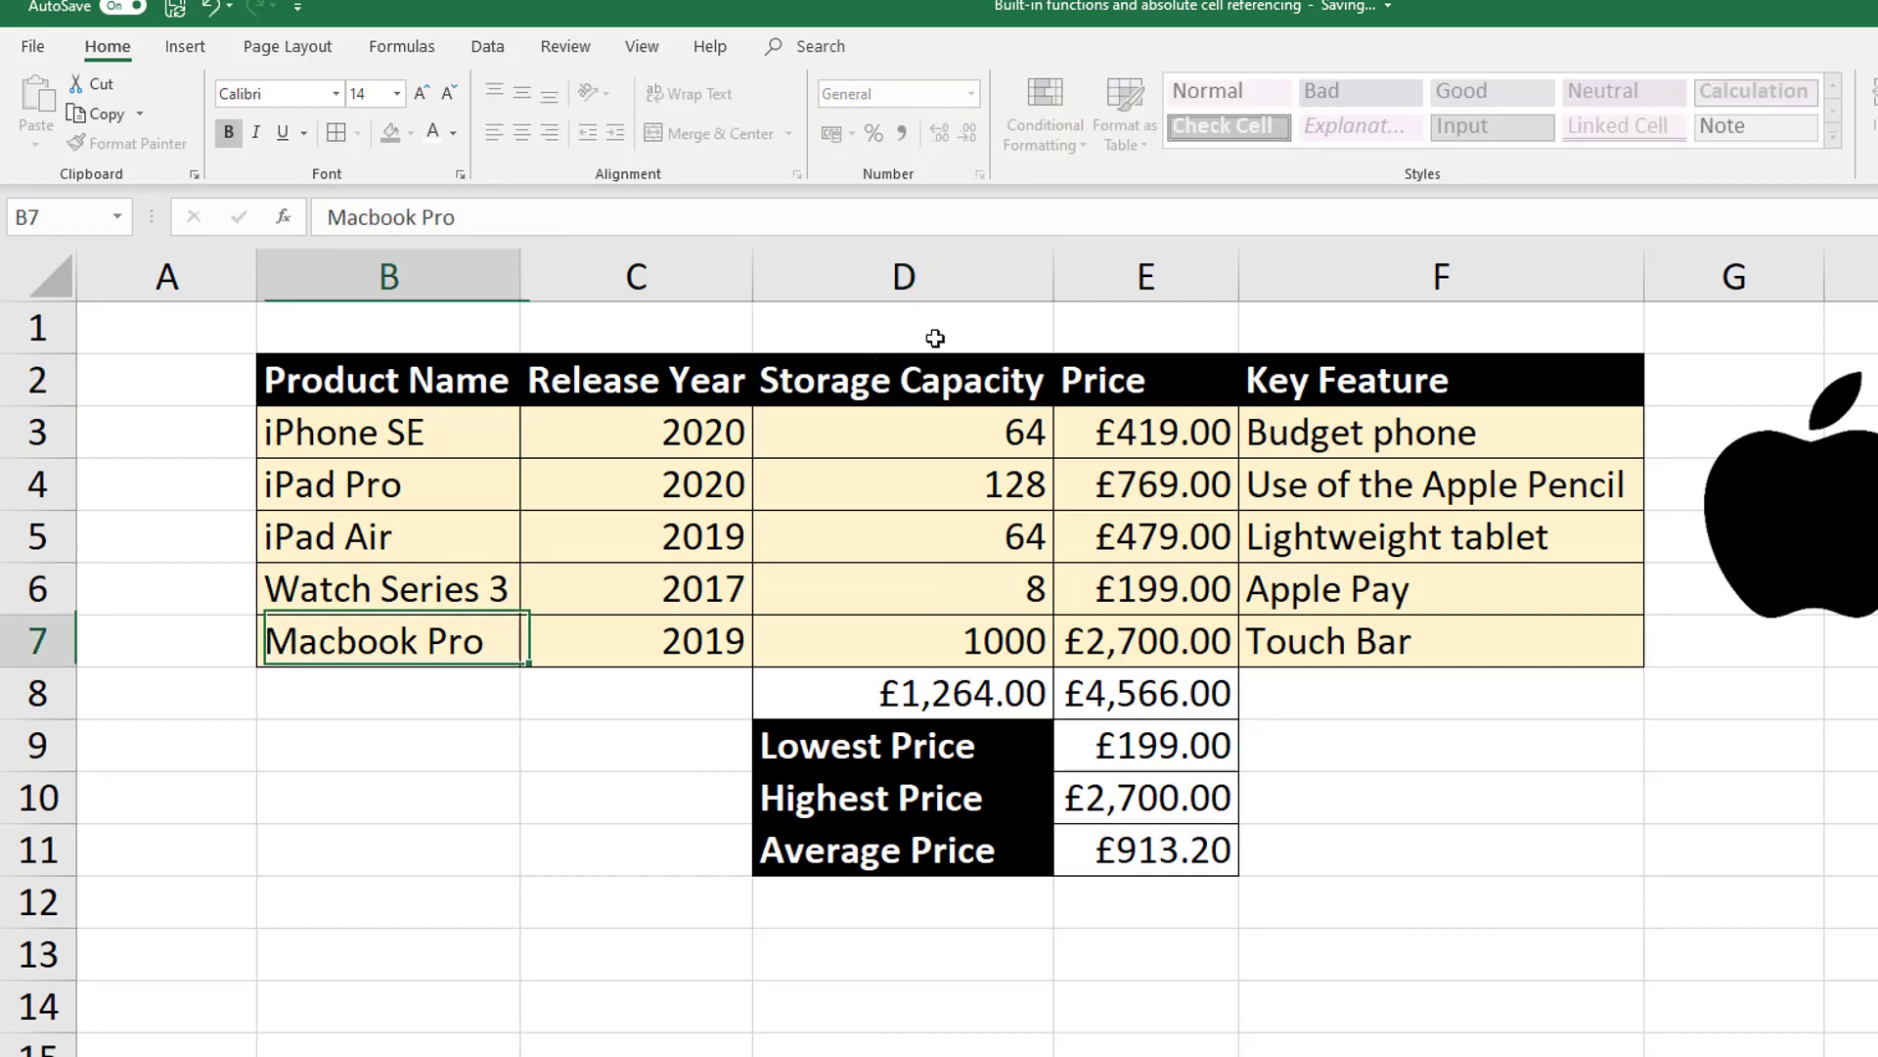
double_click(1049, 287)
- Set the number format of the storage total in D8 to General
left_click(978, 692)
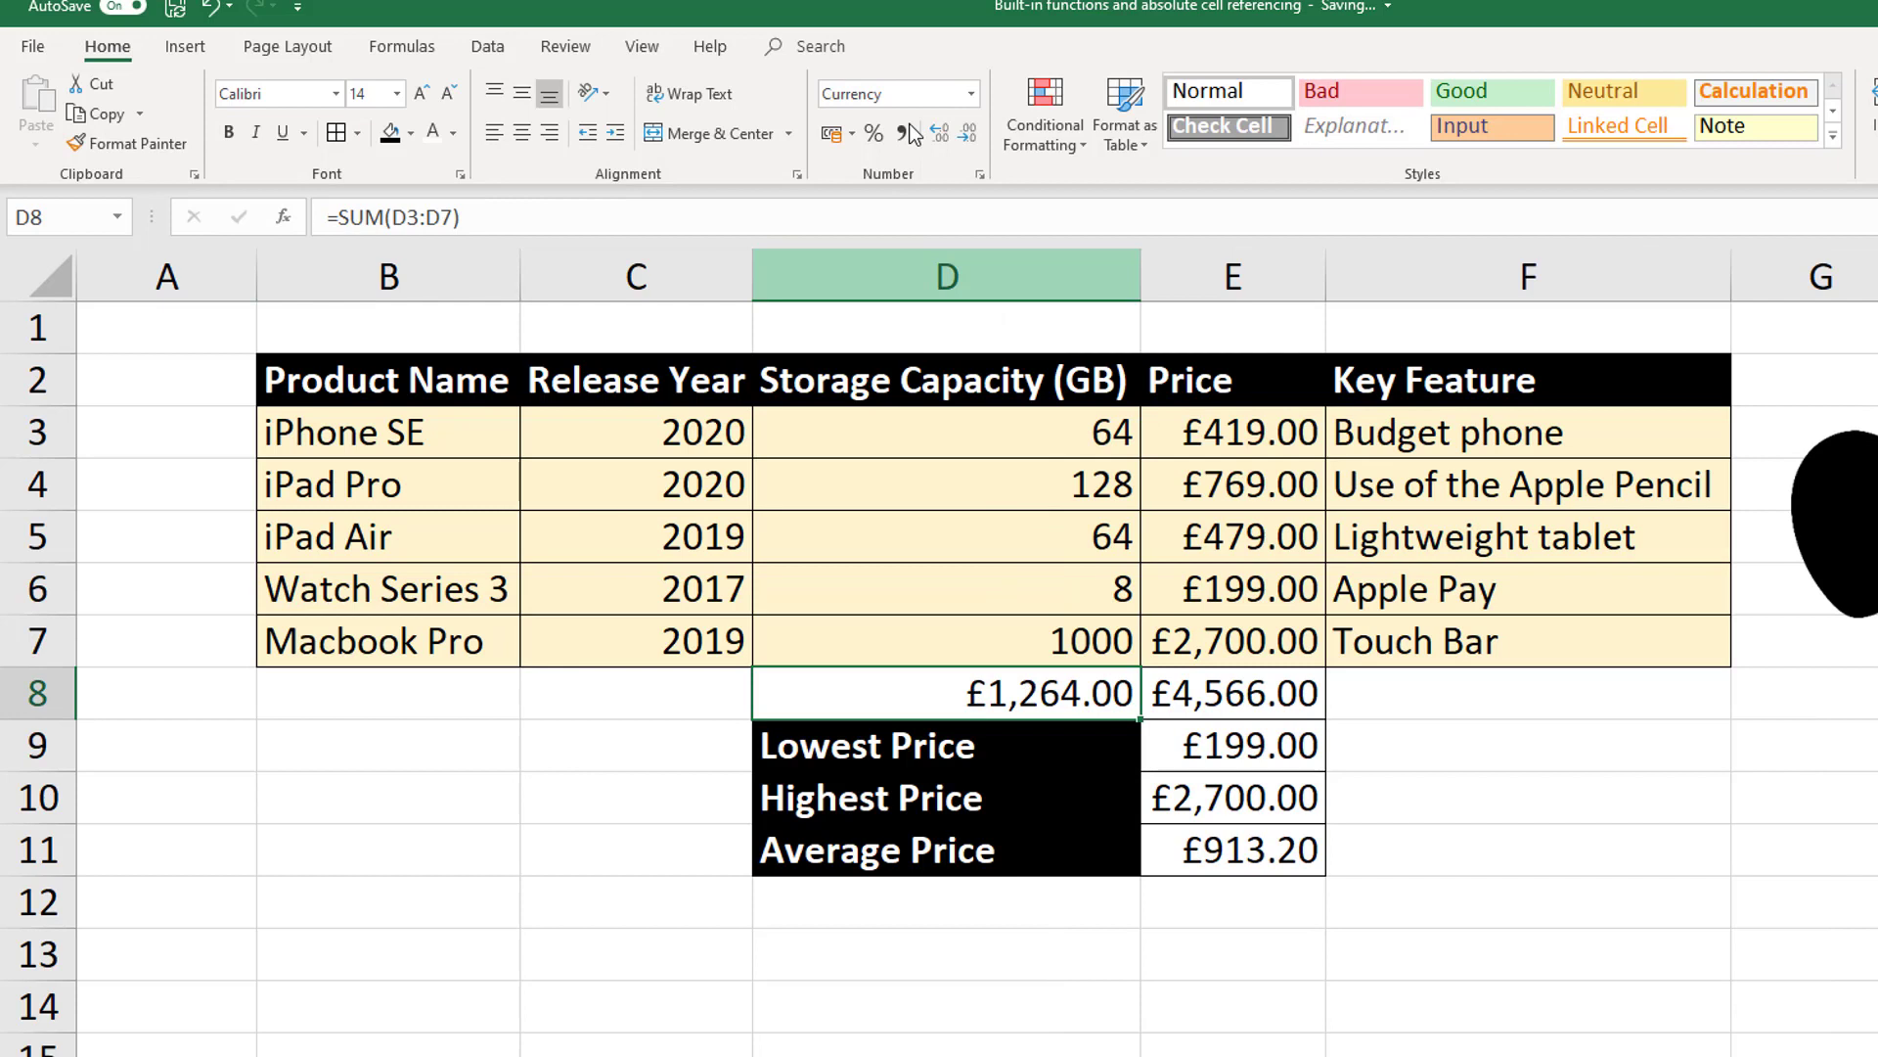
left_click(974, 98)
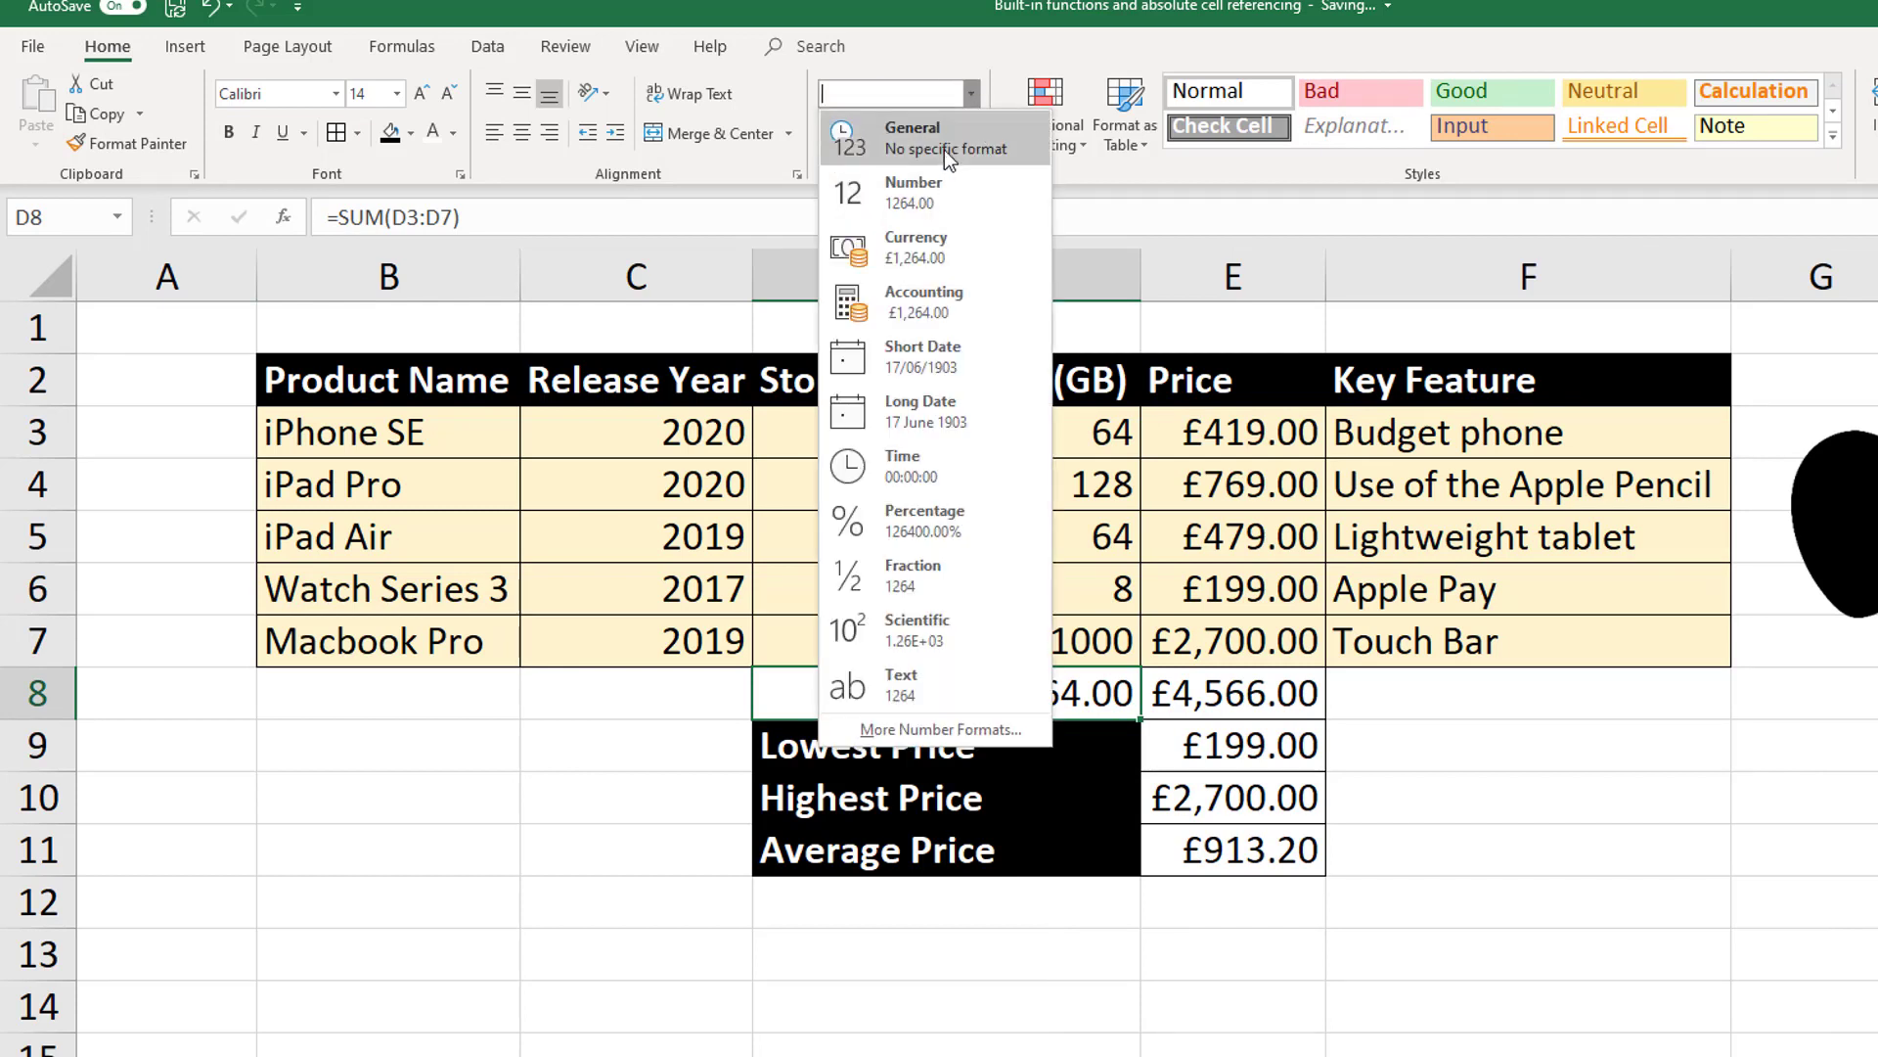
left_click(944, 150)
left_click(566, 902)
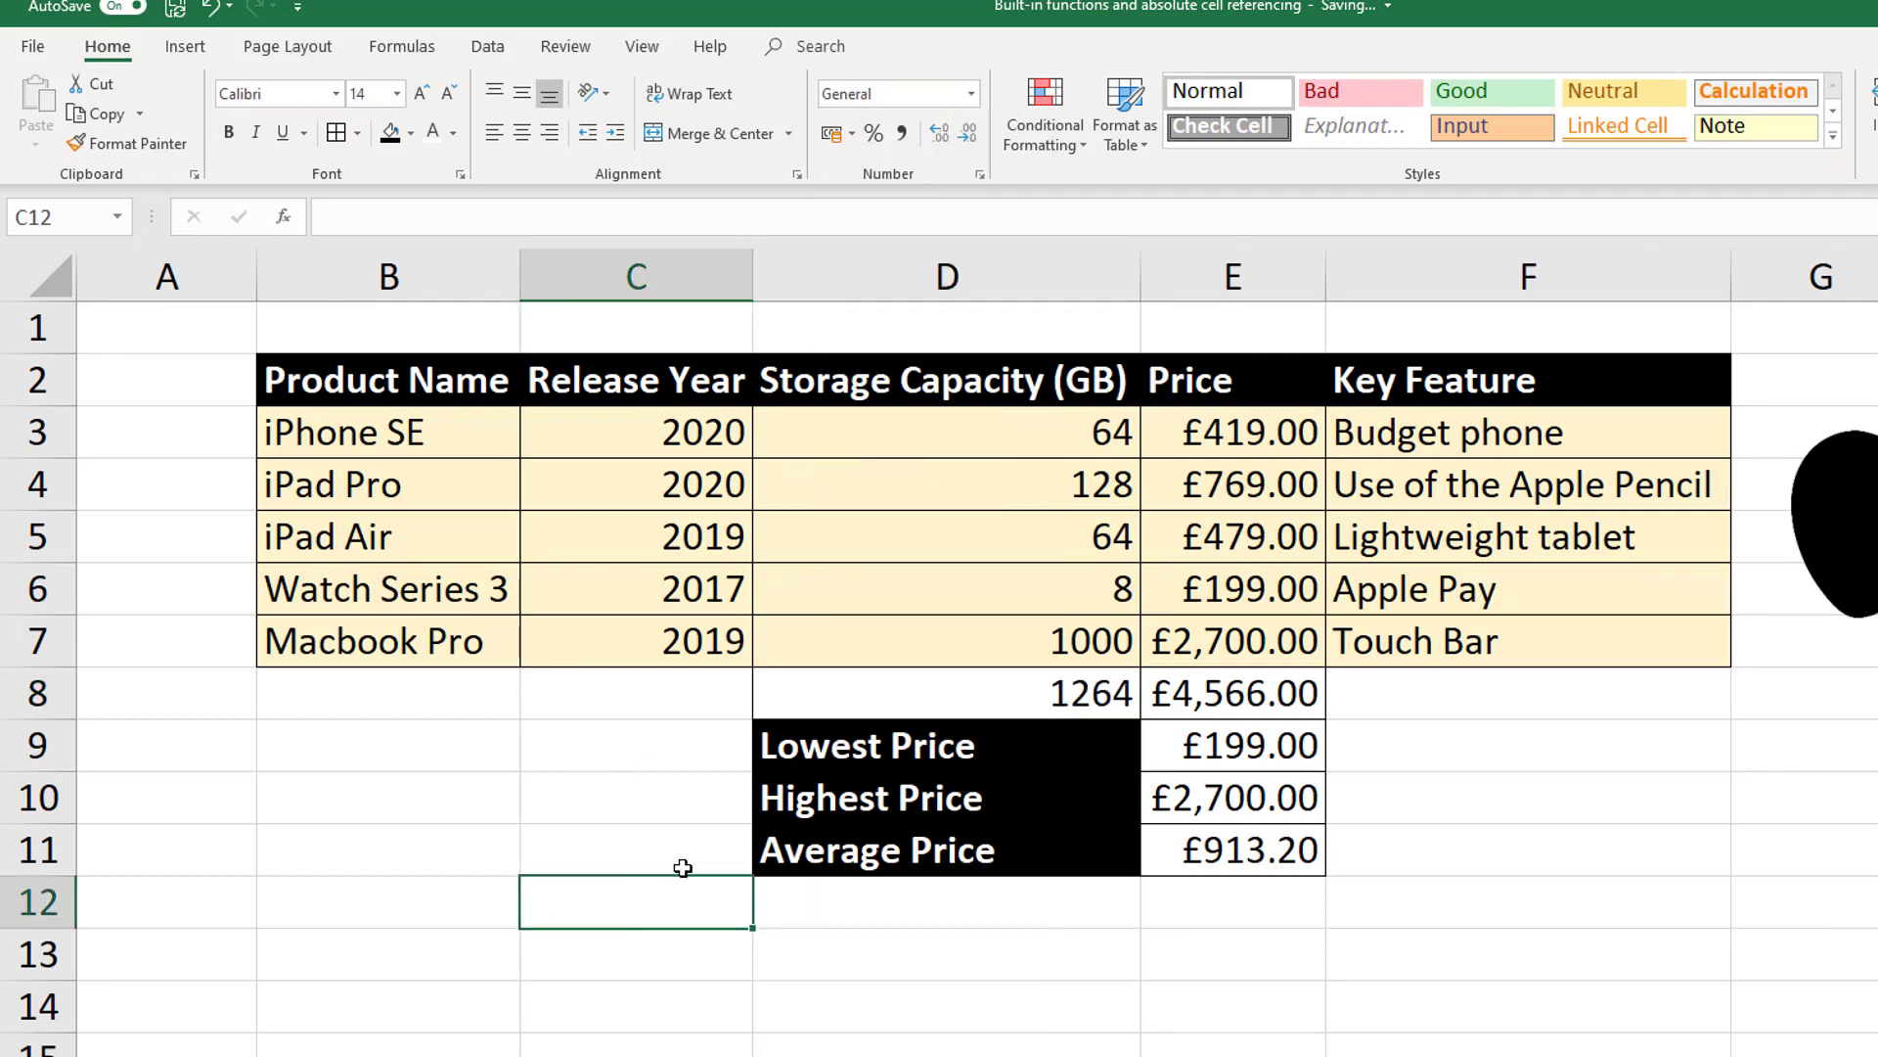
- Copy the SUM formula from E8 across to F8 and examine the Key Feature text cells F3:F7 that it references
left_click(1066, 700)
left_click(1301, 749)
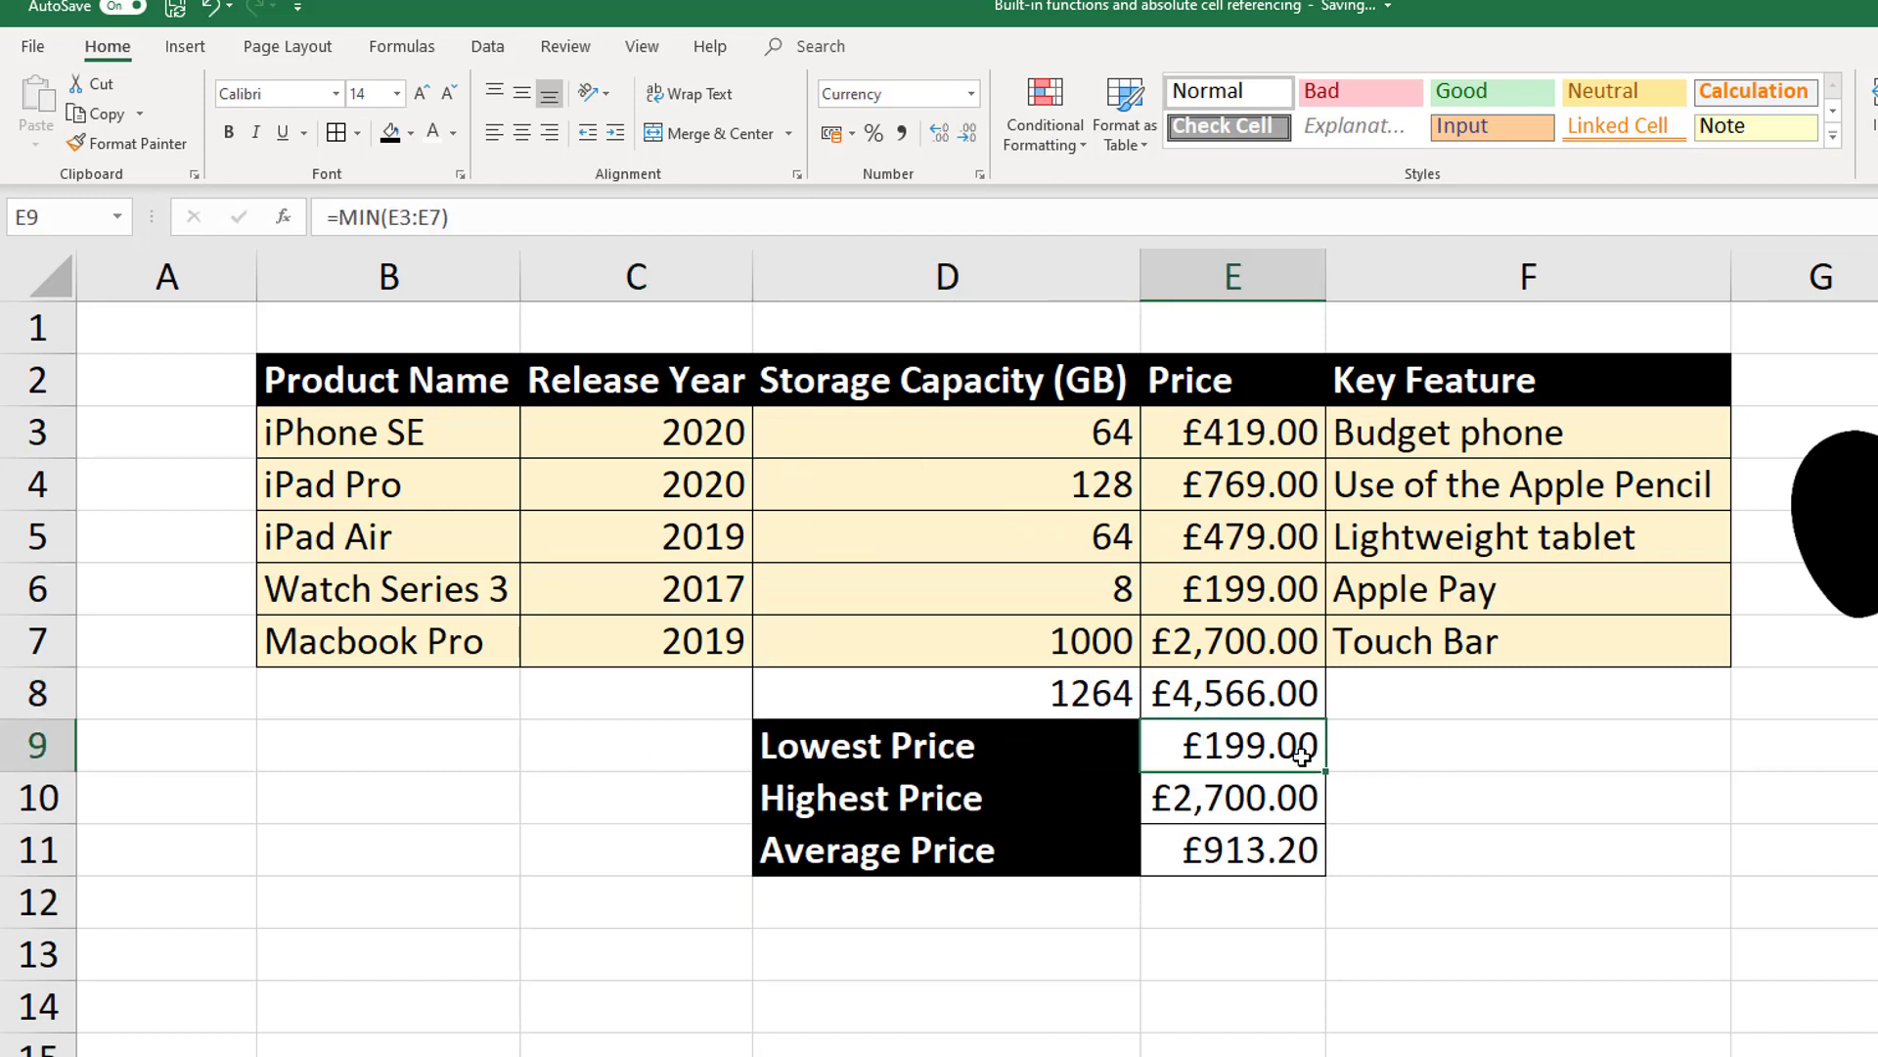
left_click(1294, 701)
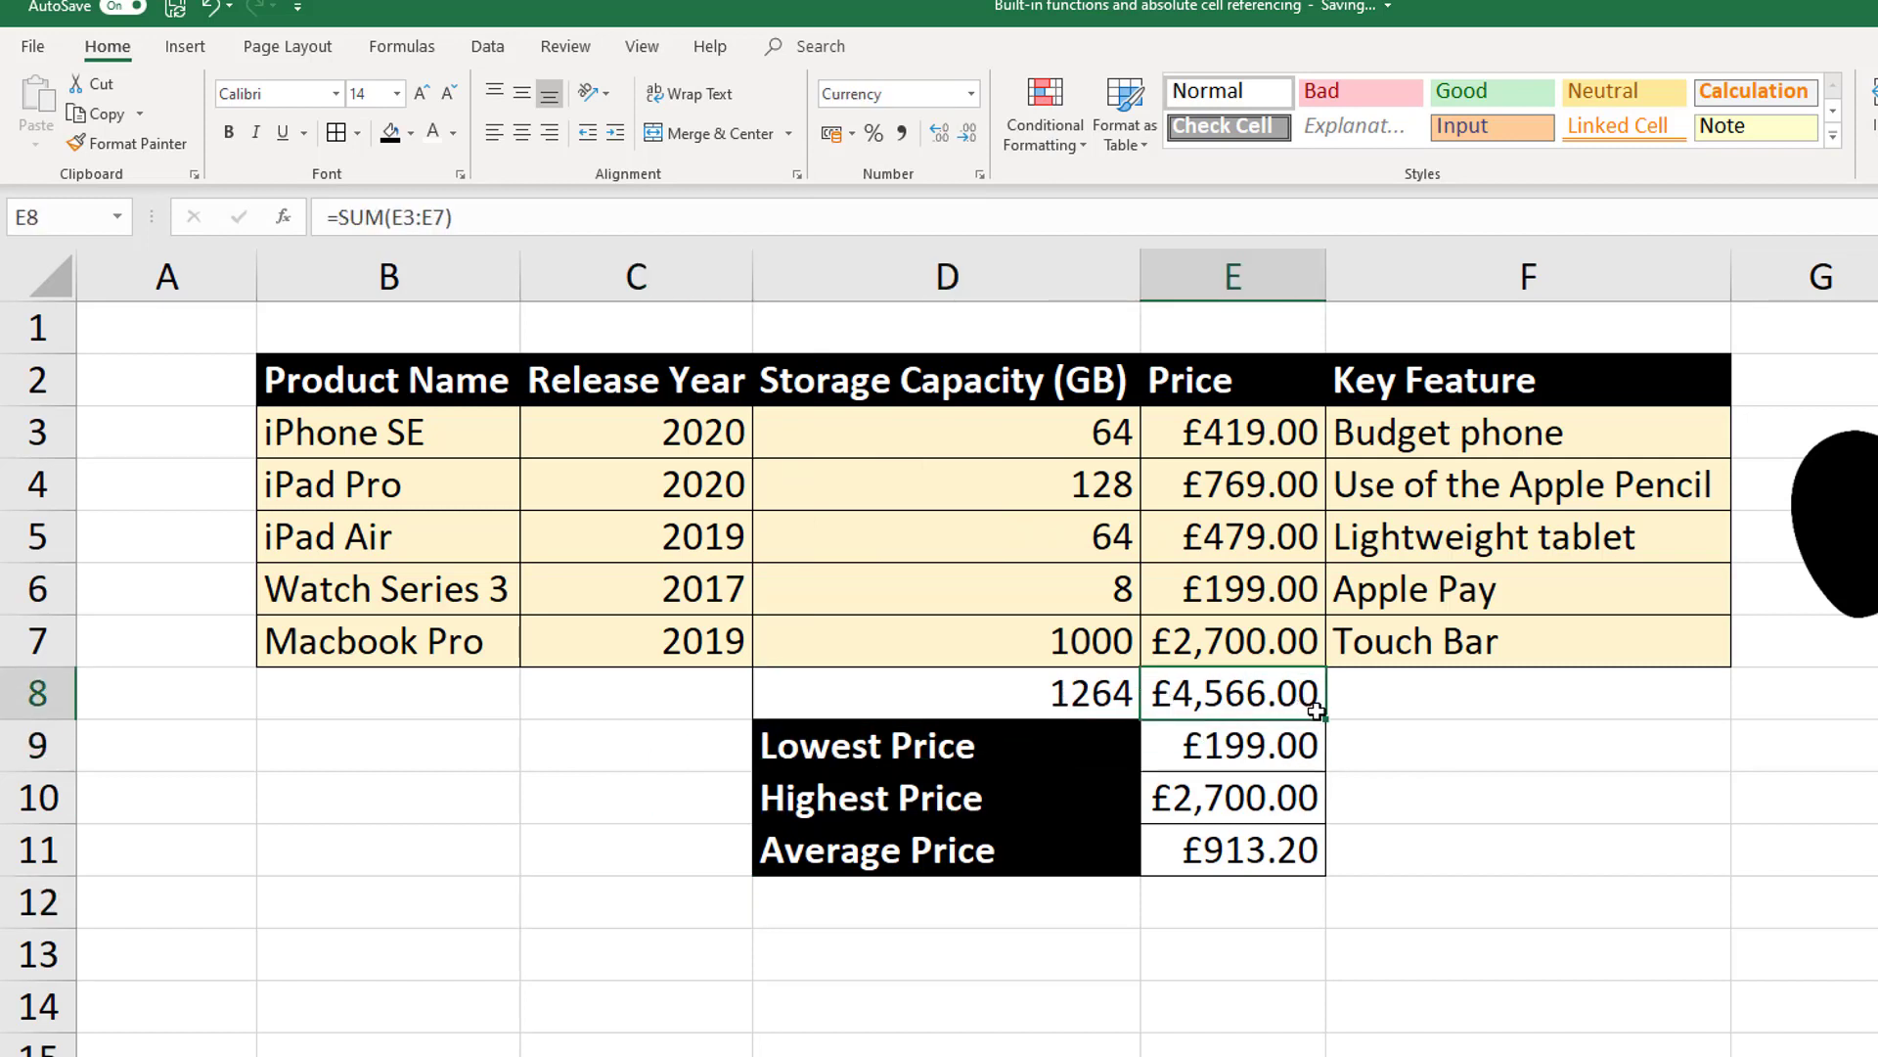
left_click_drag(1325, 717, 1580, 687)
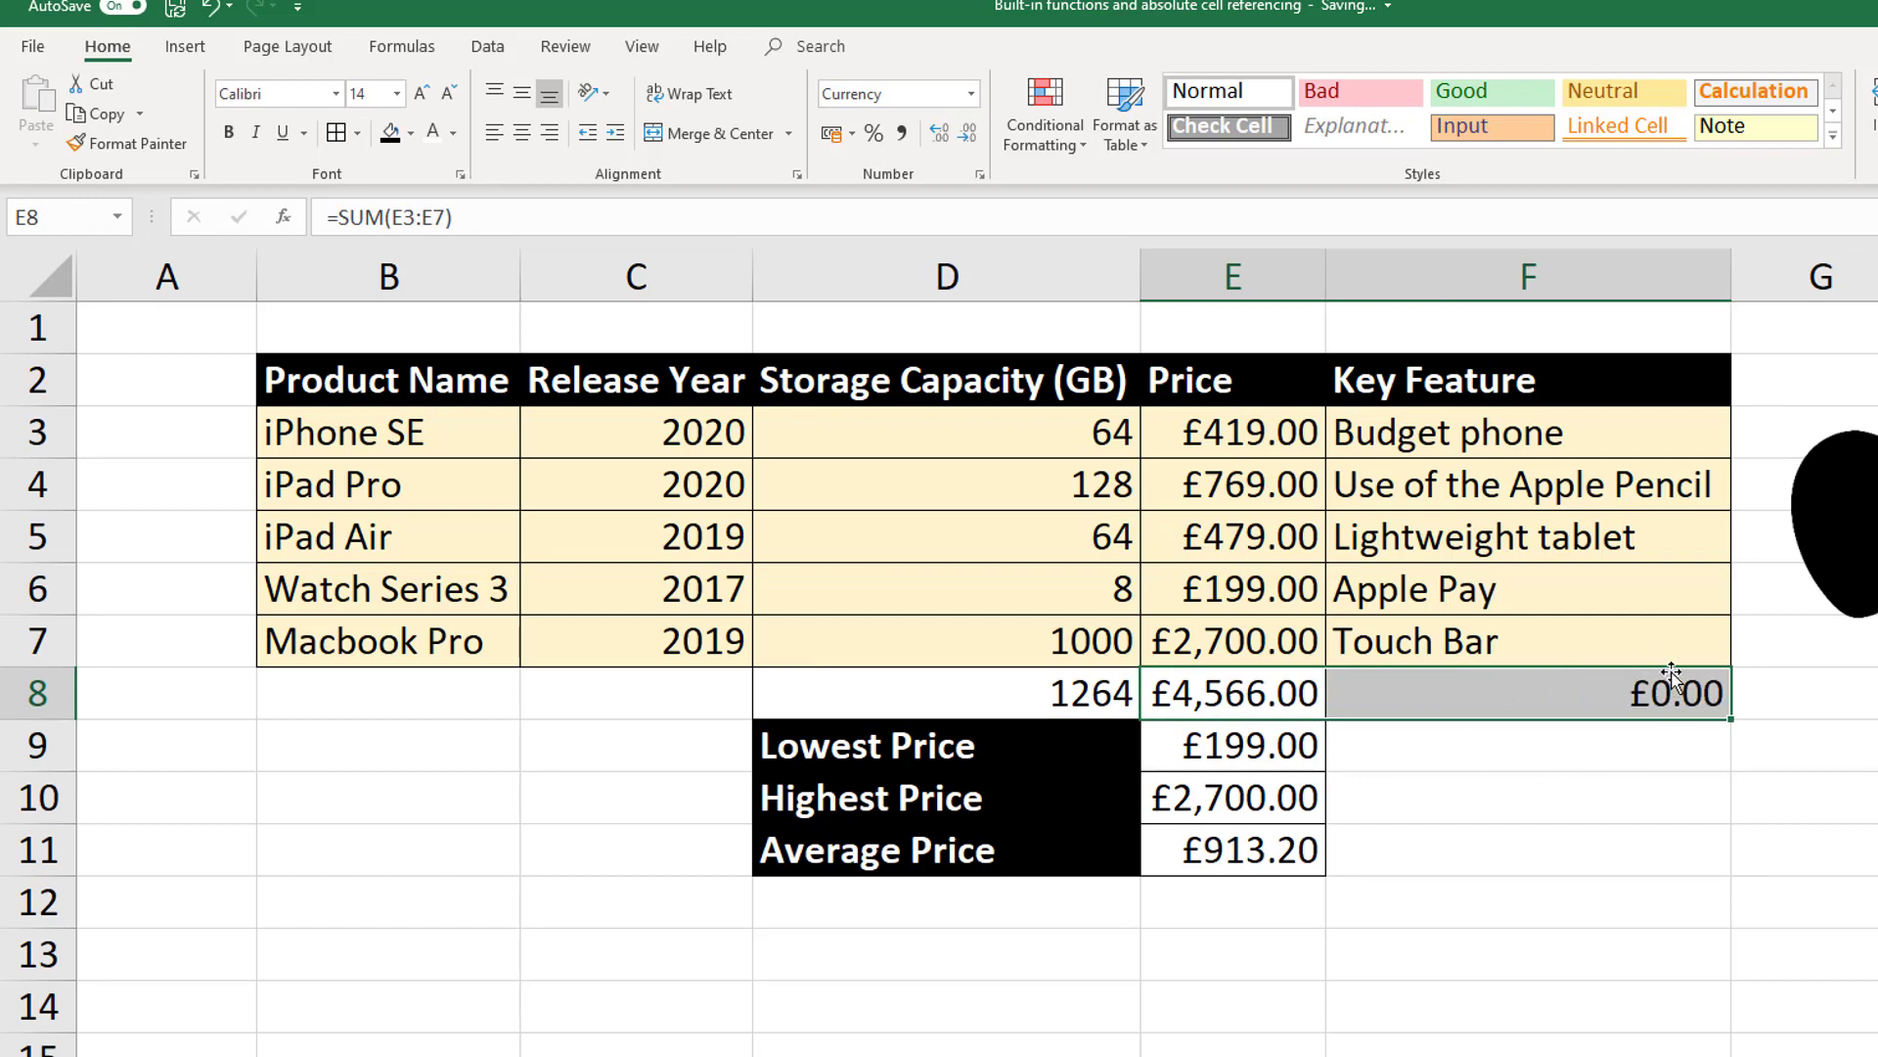
left_click(1421, 440)
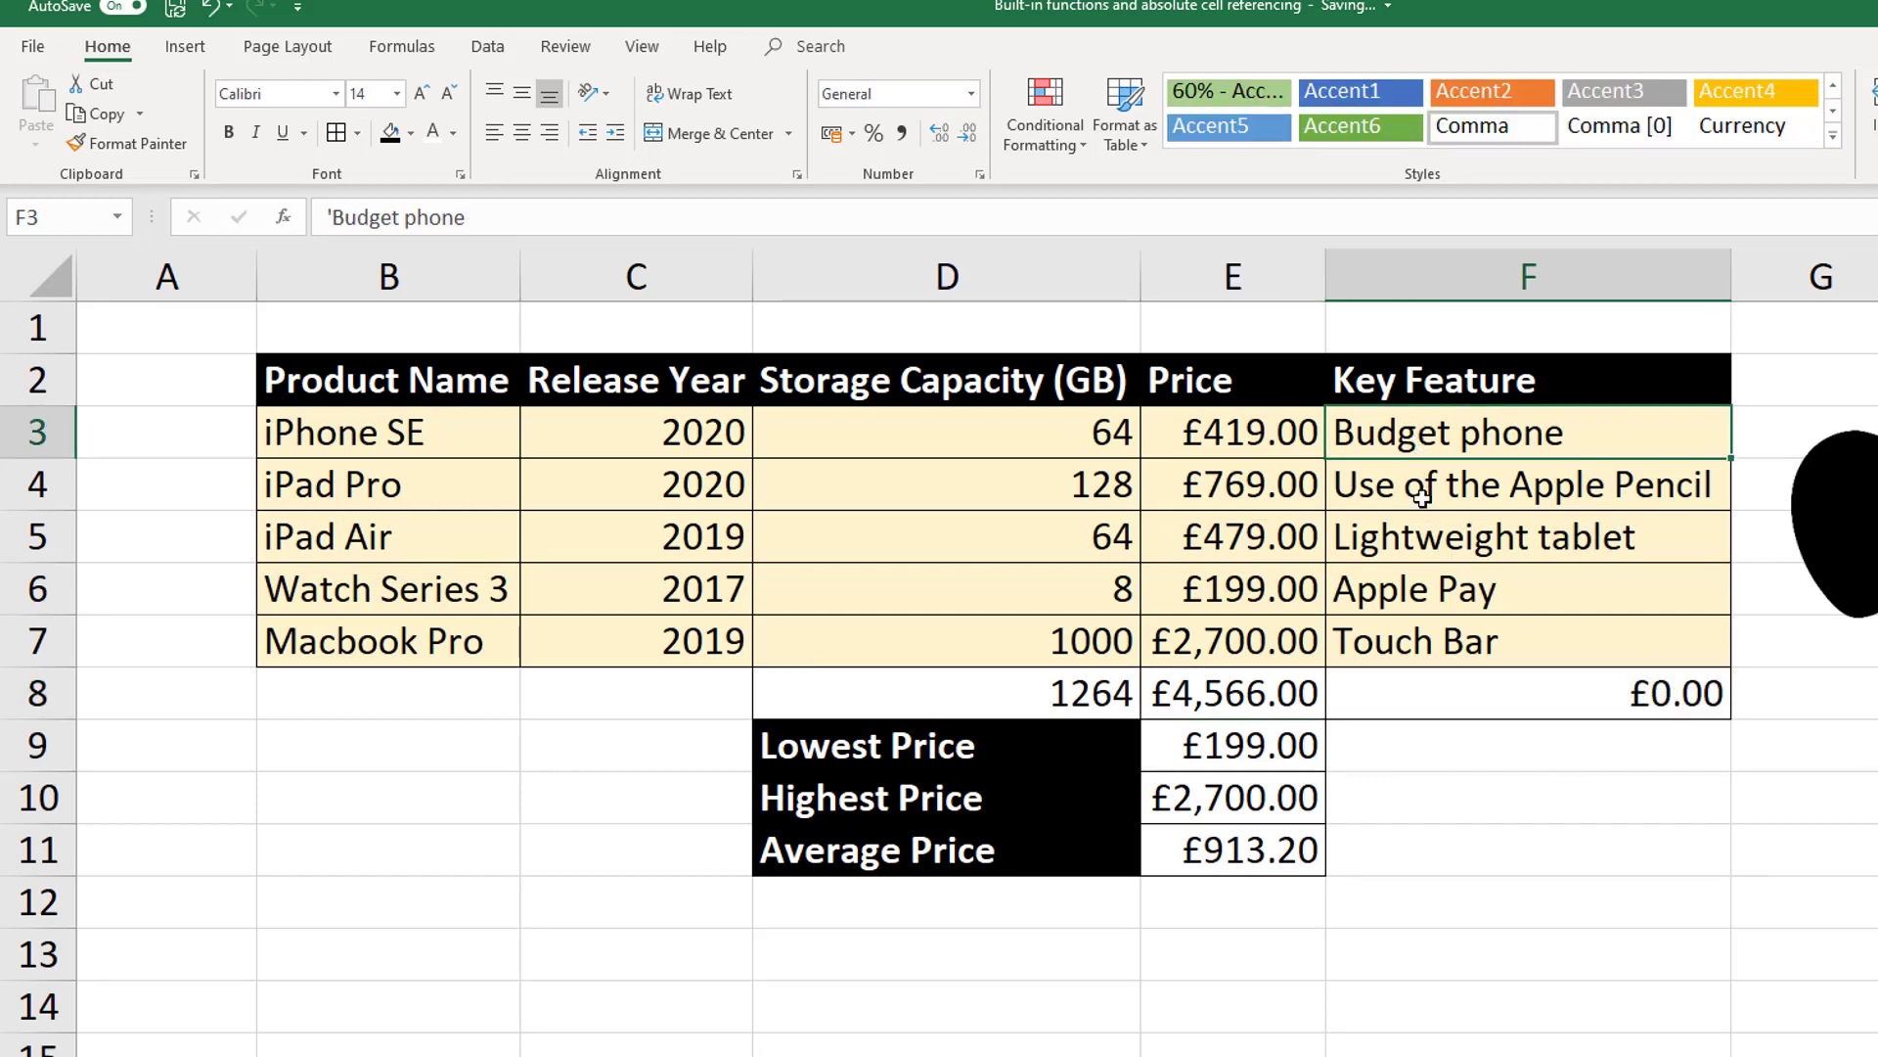
left_click_drag(1433, 439, 1430, 628)
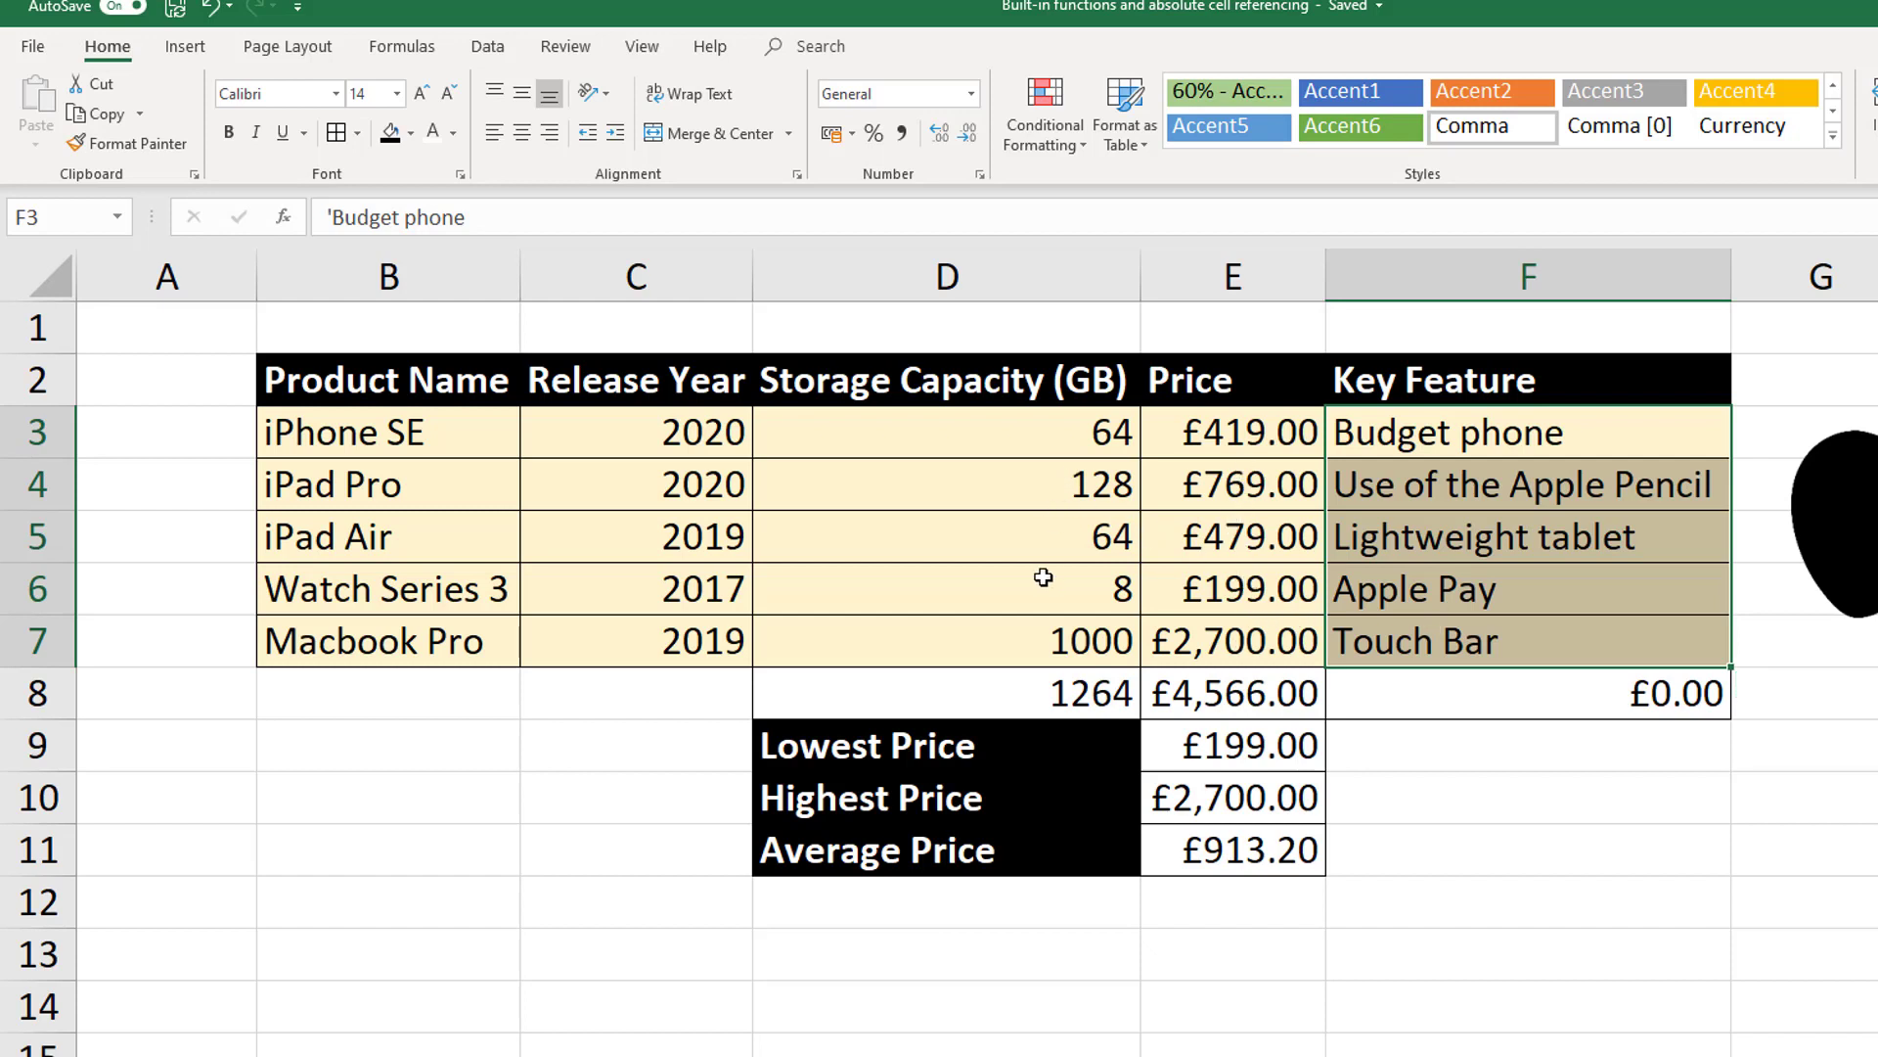
- Copy the SUM formula from D8 across to C8 and B8, under the Release Year and Product Name columns
left_click(1130, 710)
left_click_drag(1103, 717, 616, 712)
left_click(712, 689)
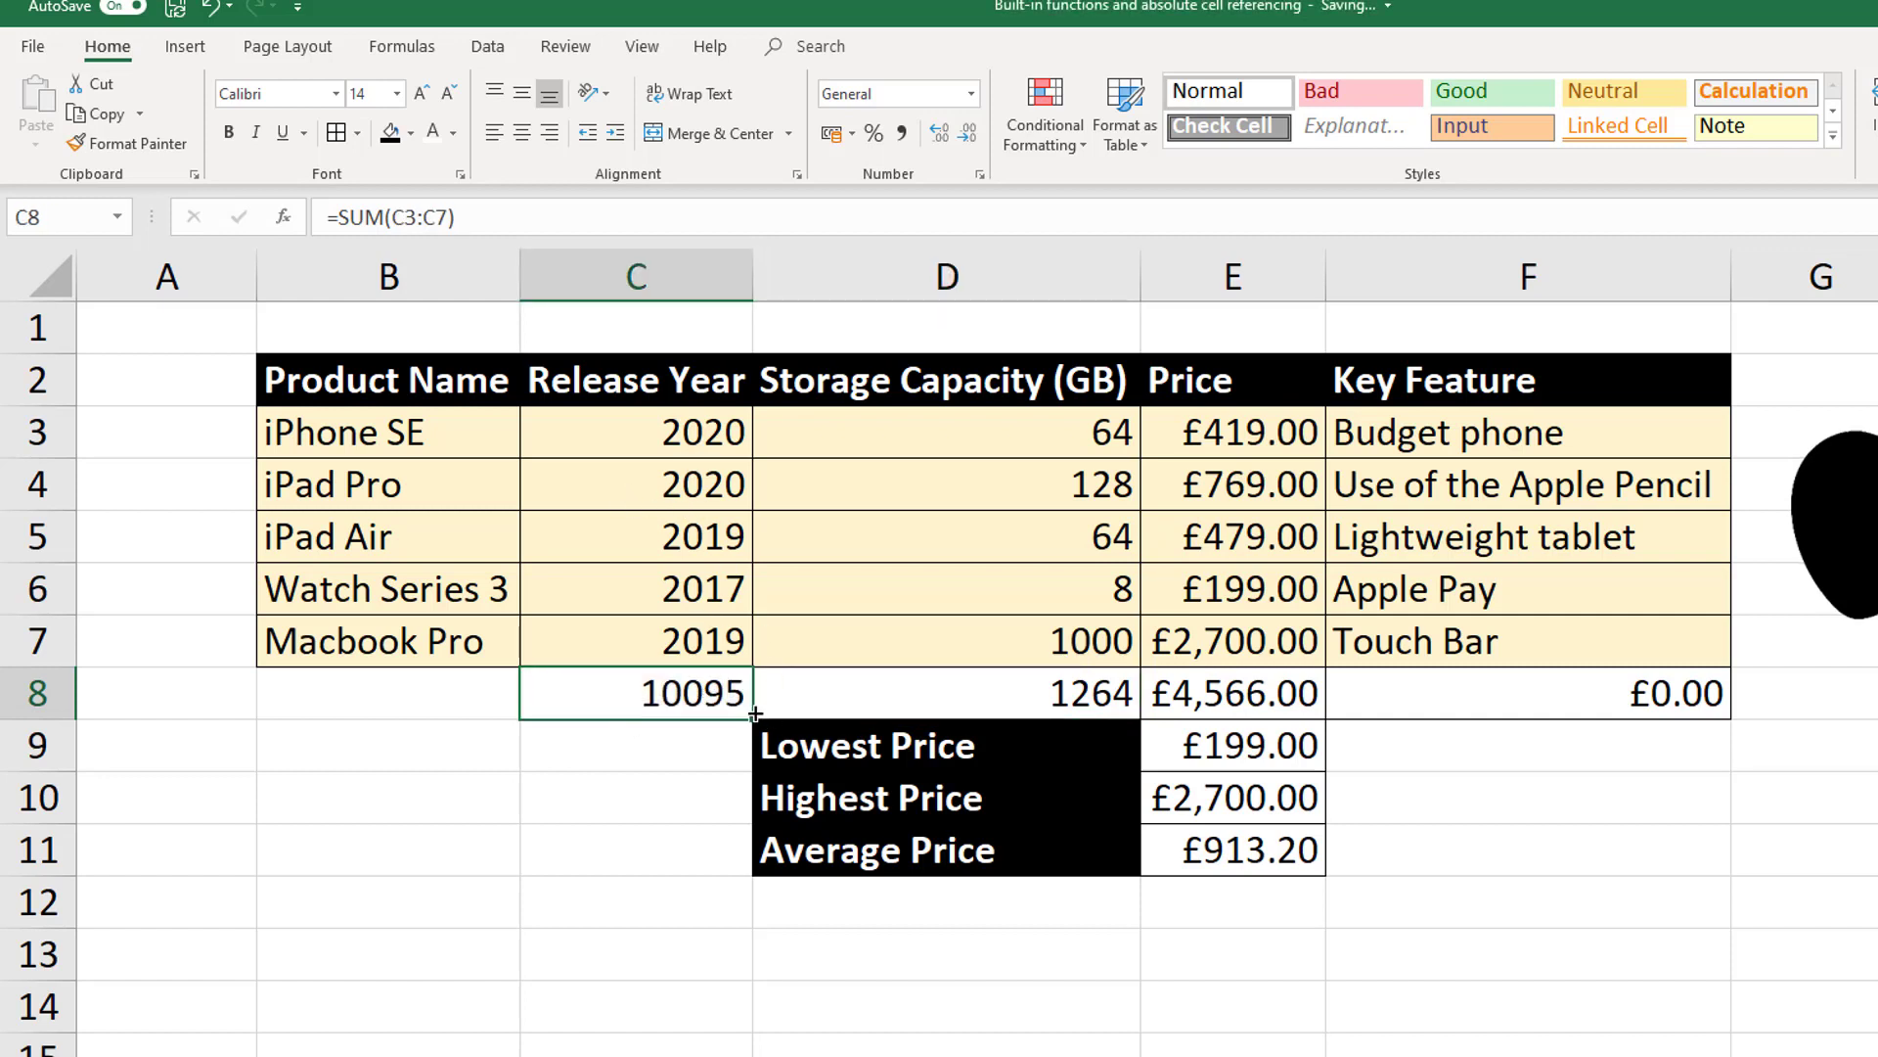
left_click_drag(354, 707, 339, 717)
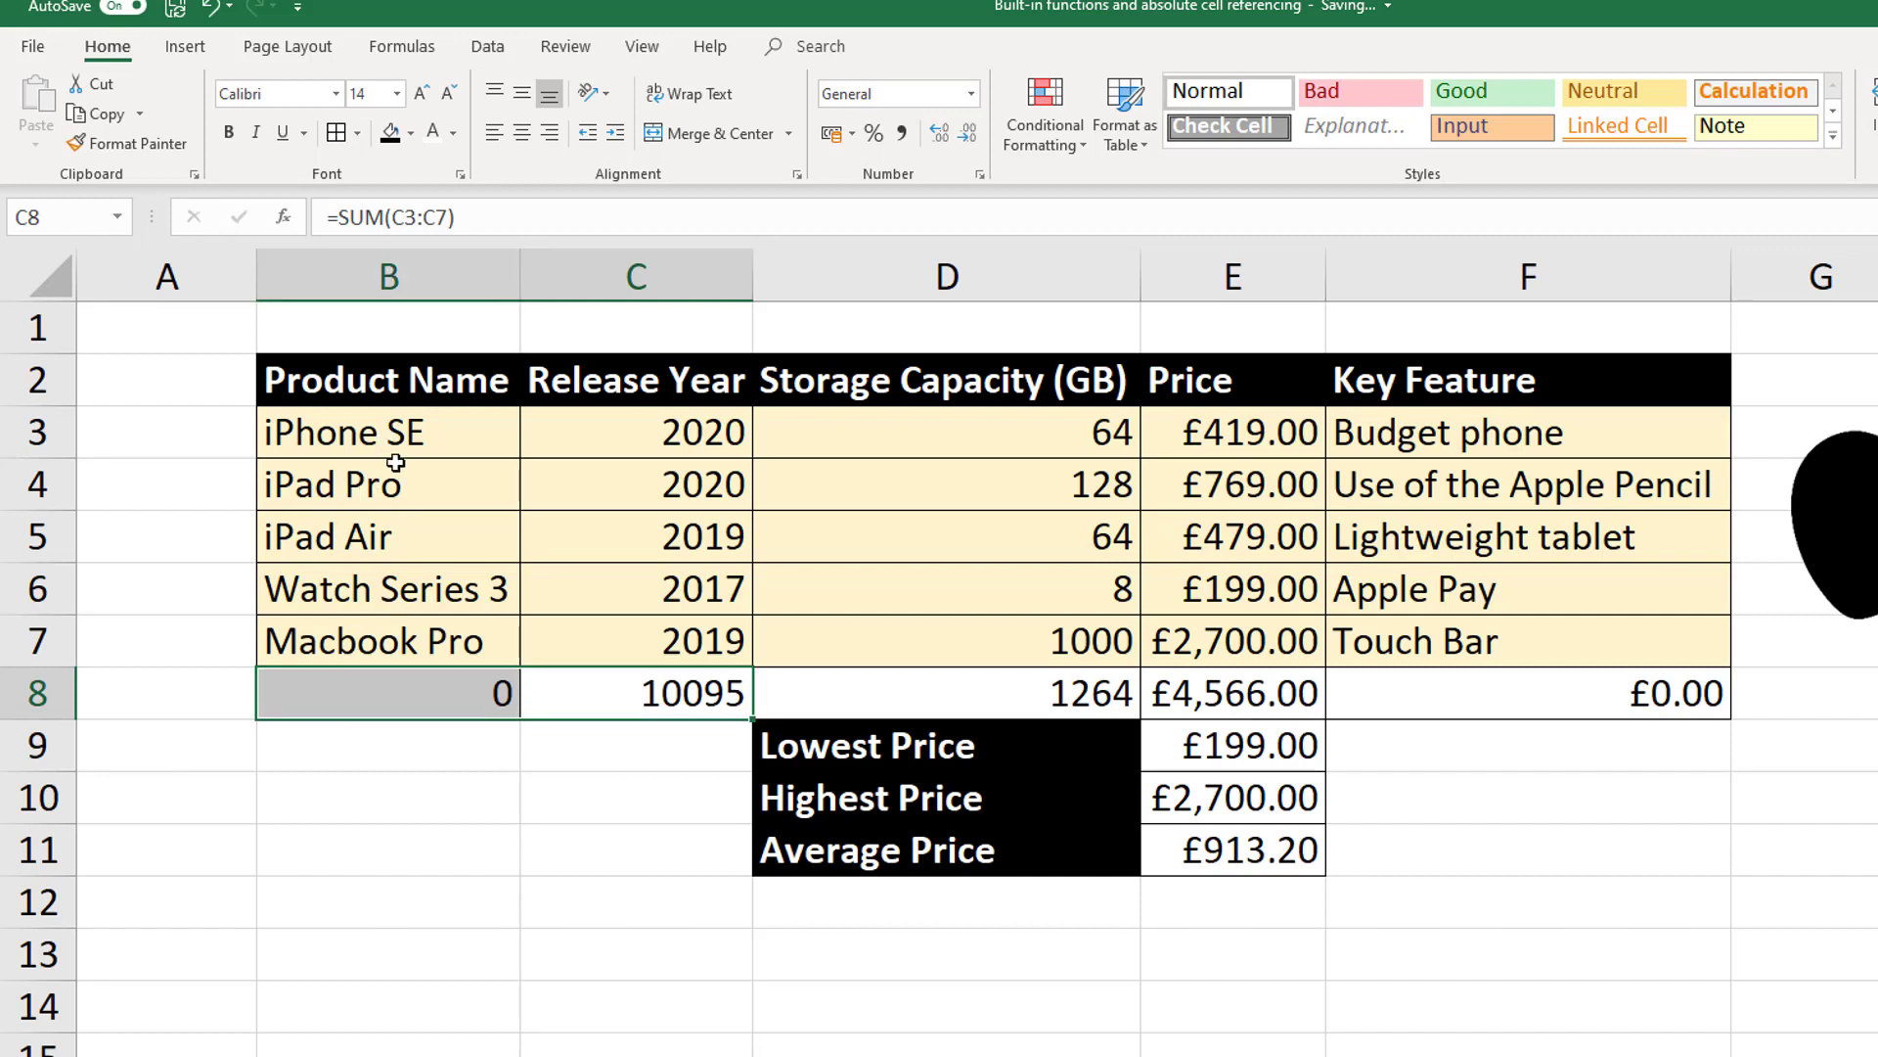
- Undo all edits made since bordering the summary block, back to the Total label in D8 and the Storage Capacity header
left_click(213, 6)
left_click(213, 6)
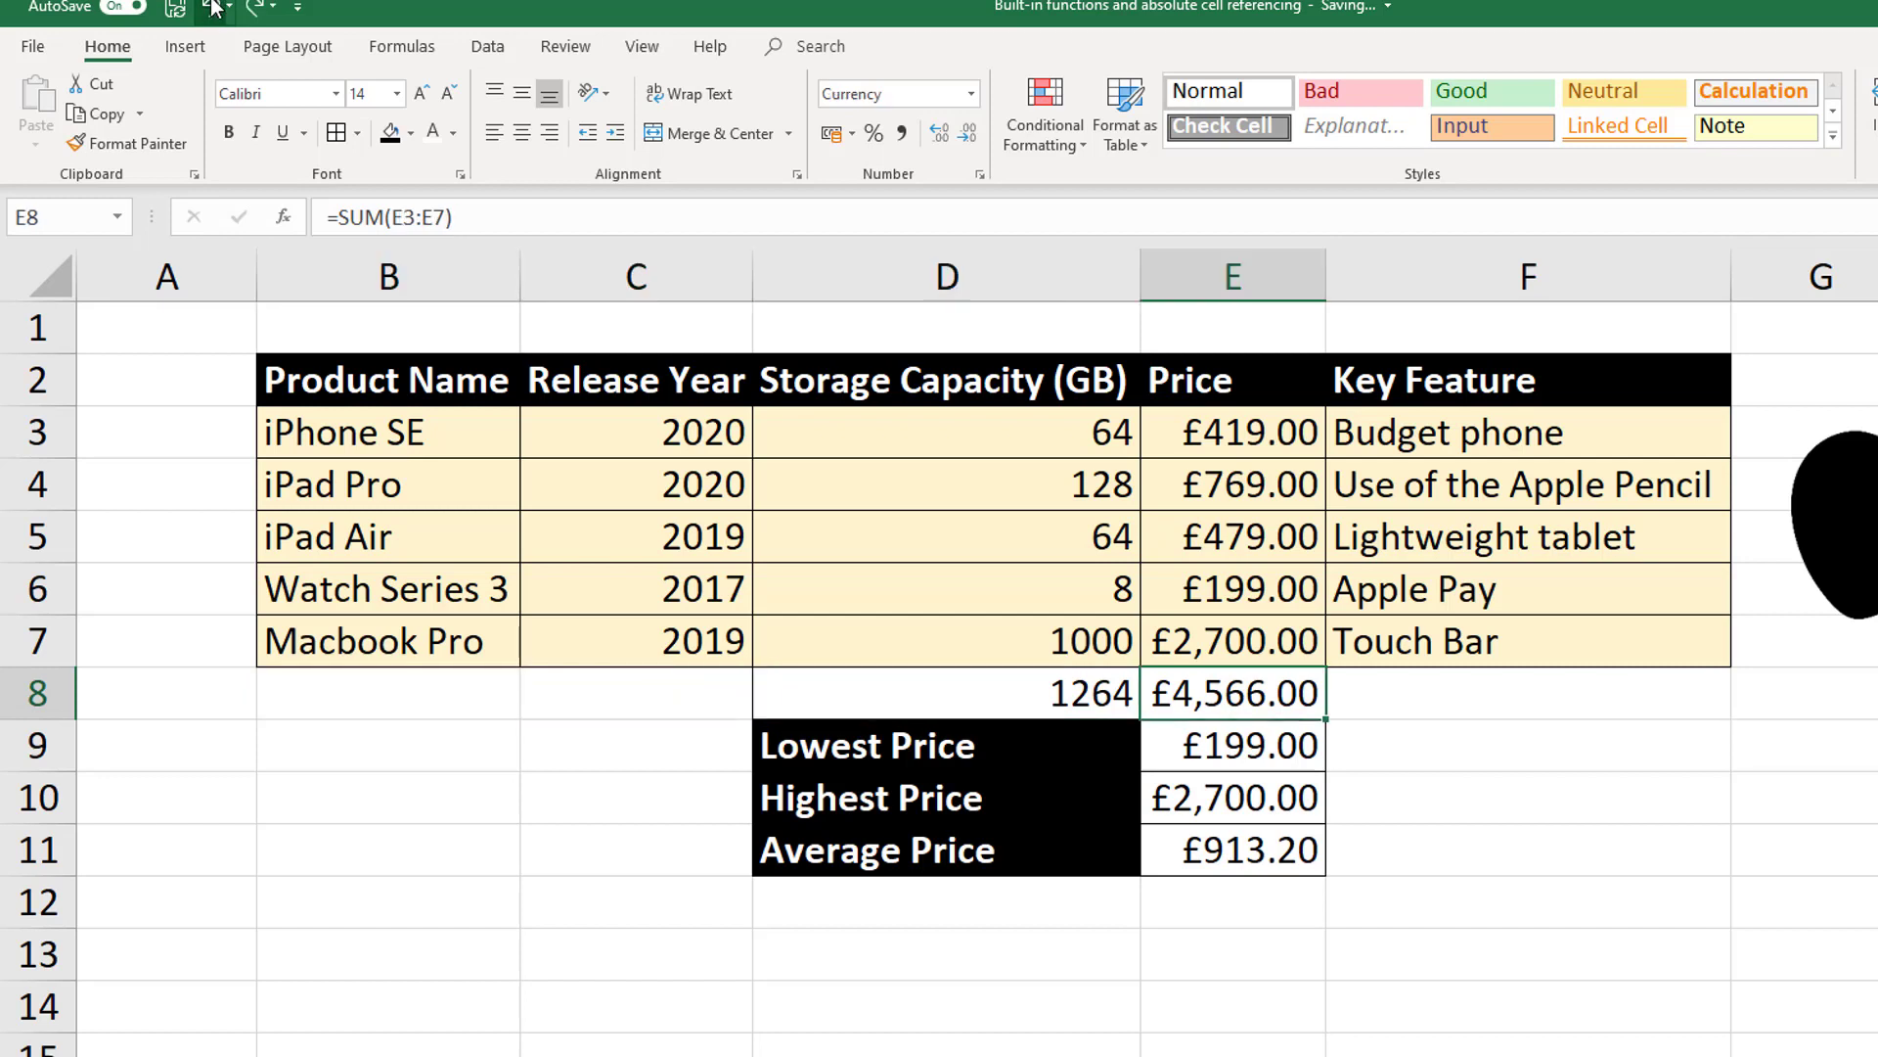
left_click(213, 6)
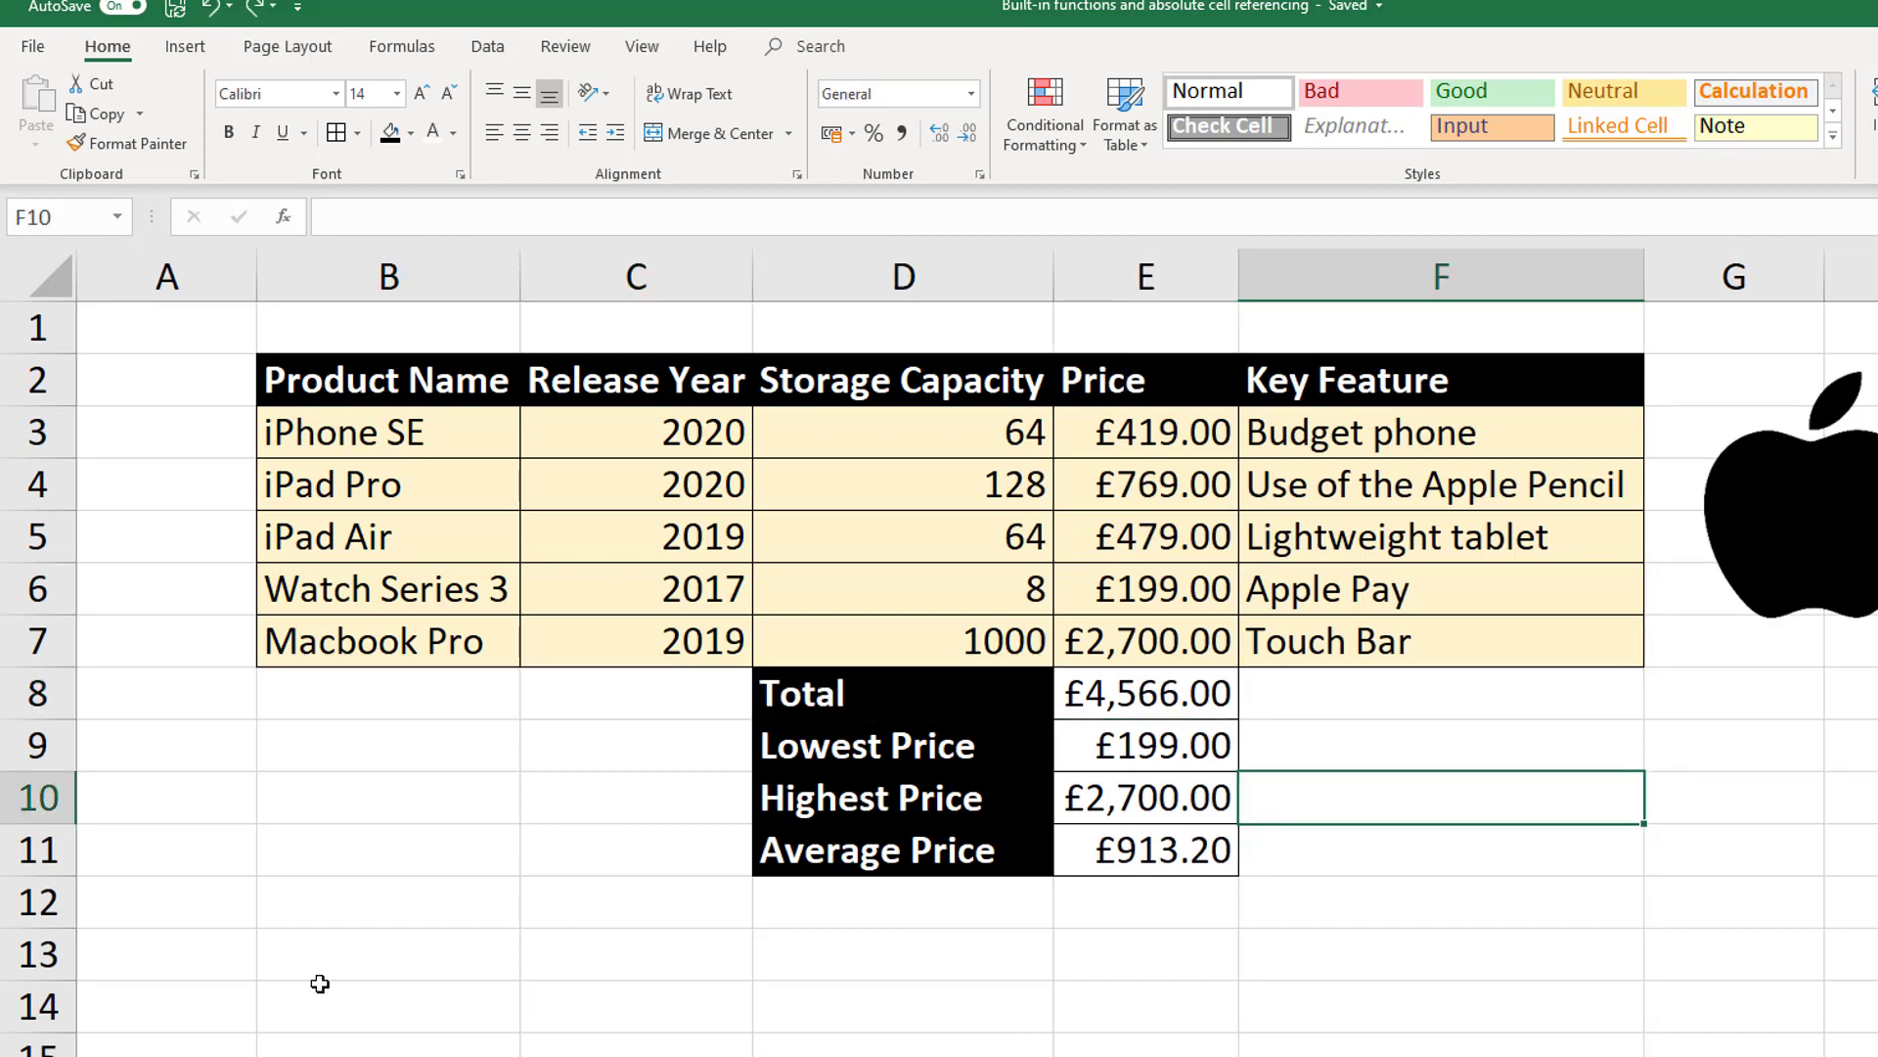
- Enter the label Budget in D13 and the value 1000 beside it in E13
left_click(780, 969)
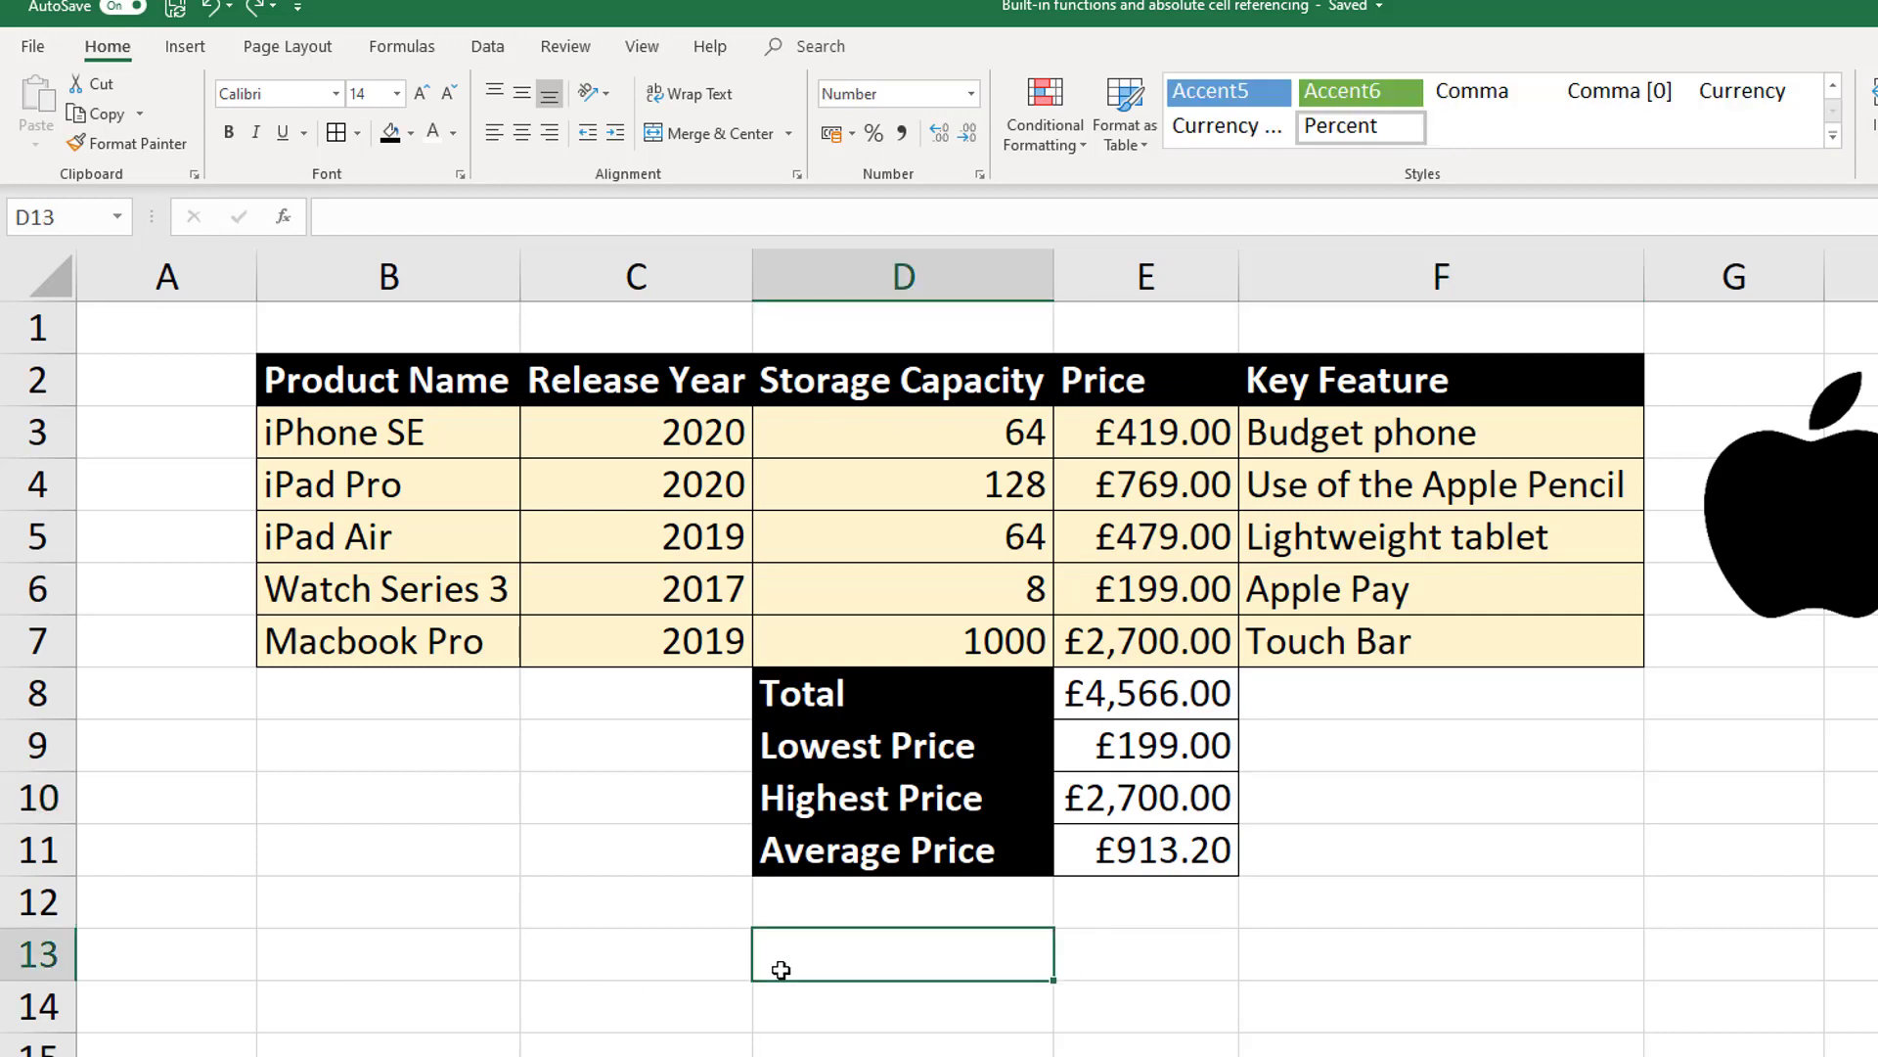
type("Budget")
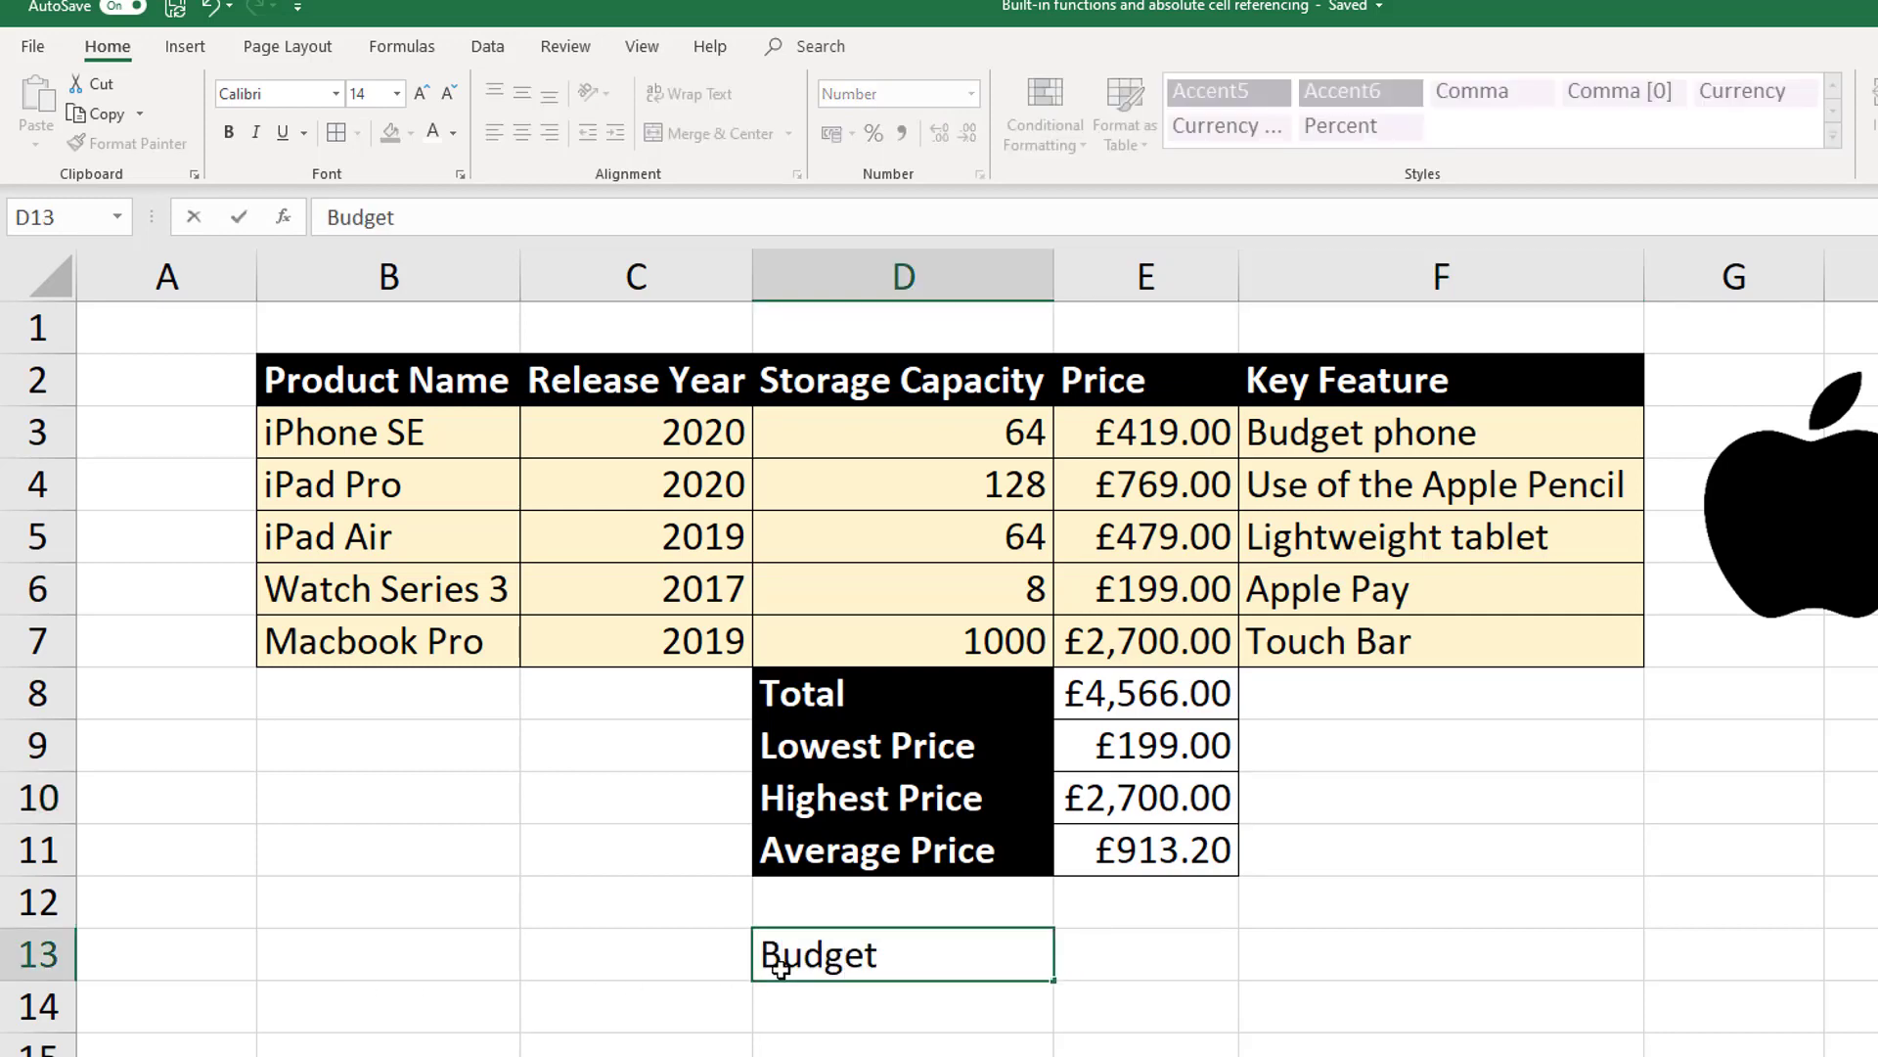
key("Tab")
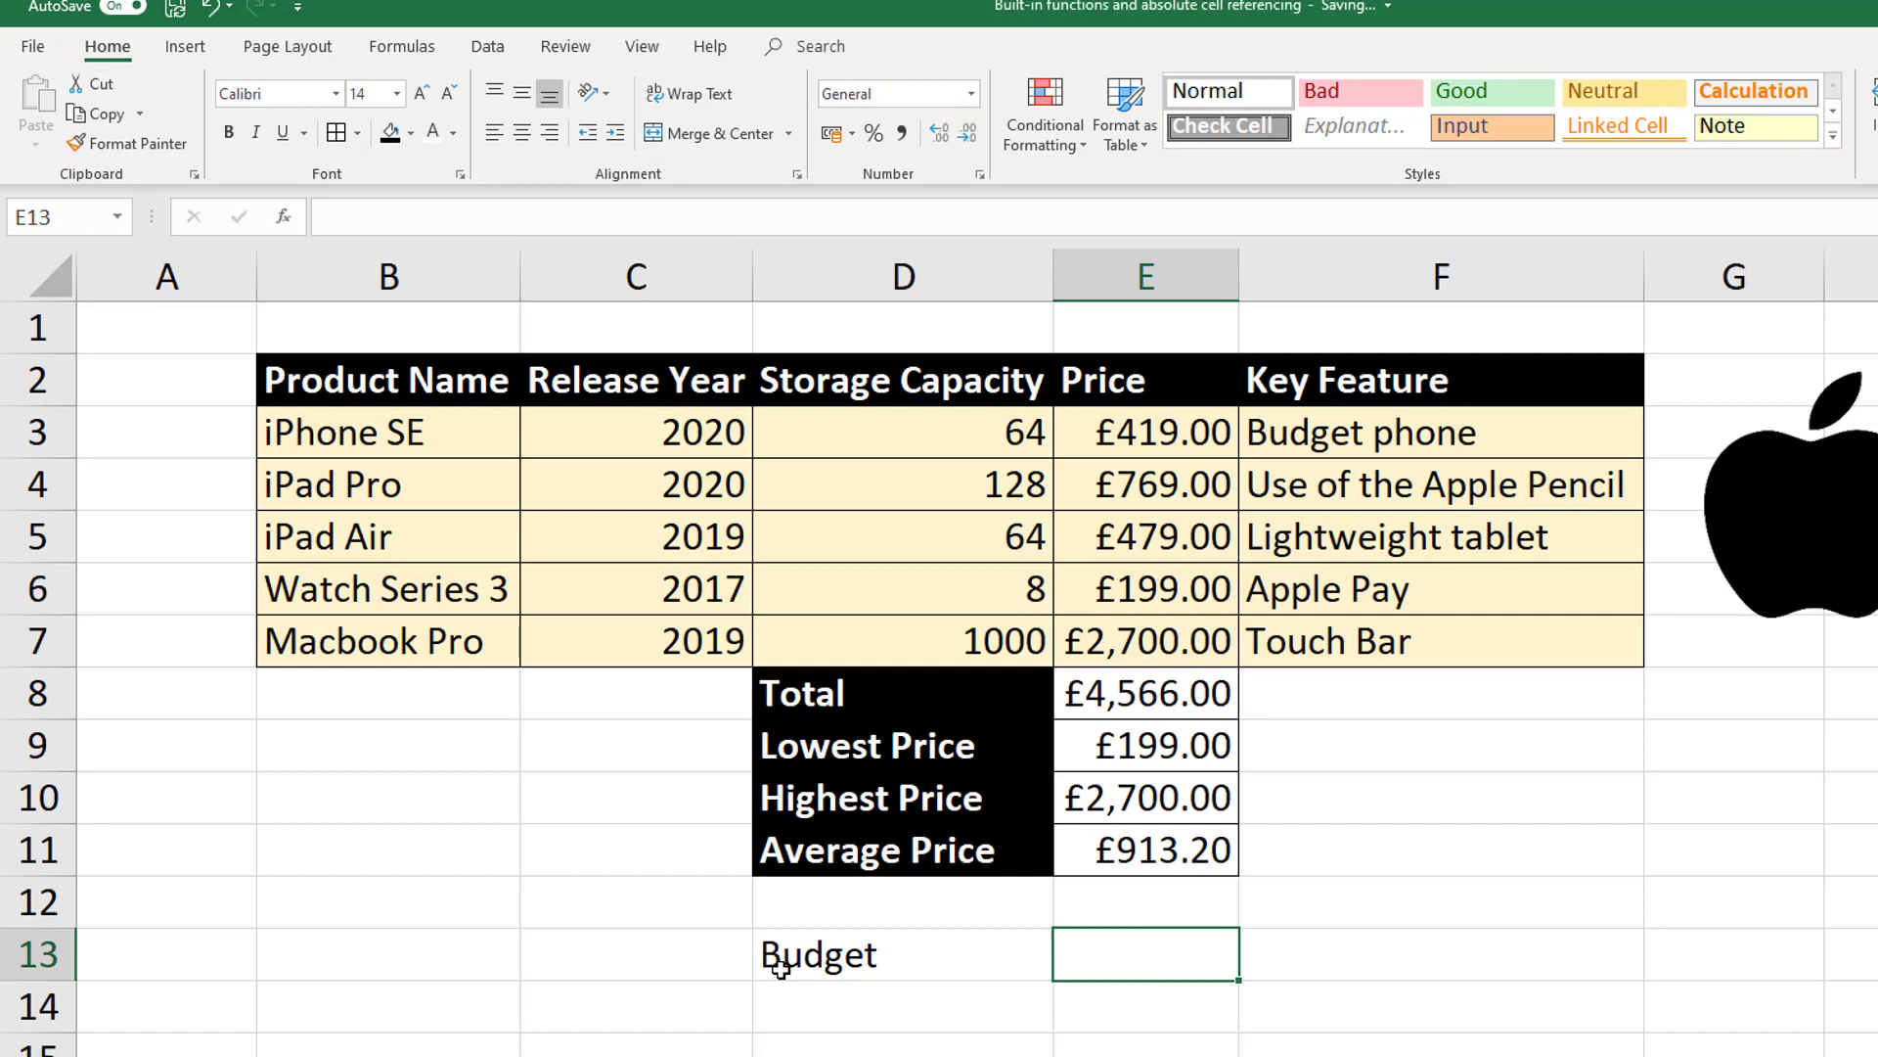
type("1000")
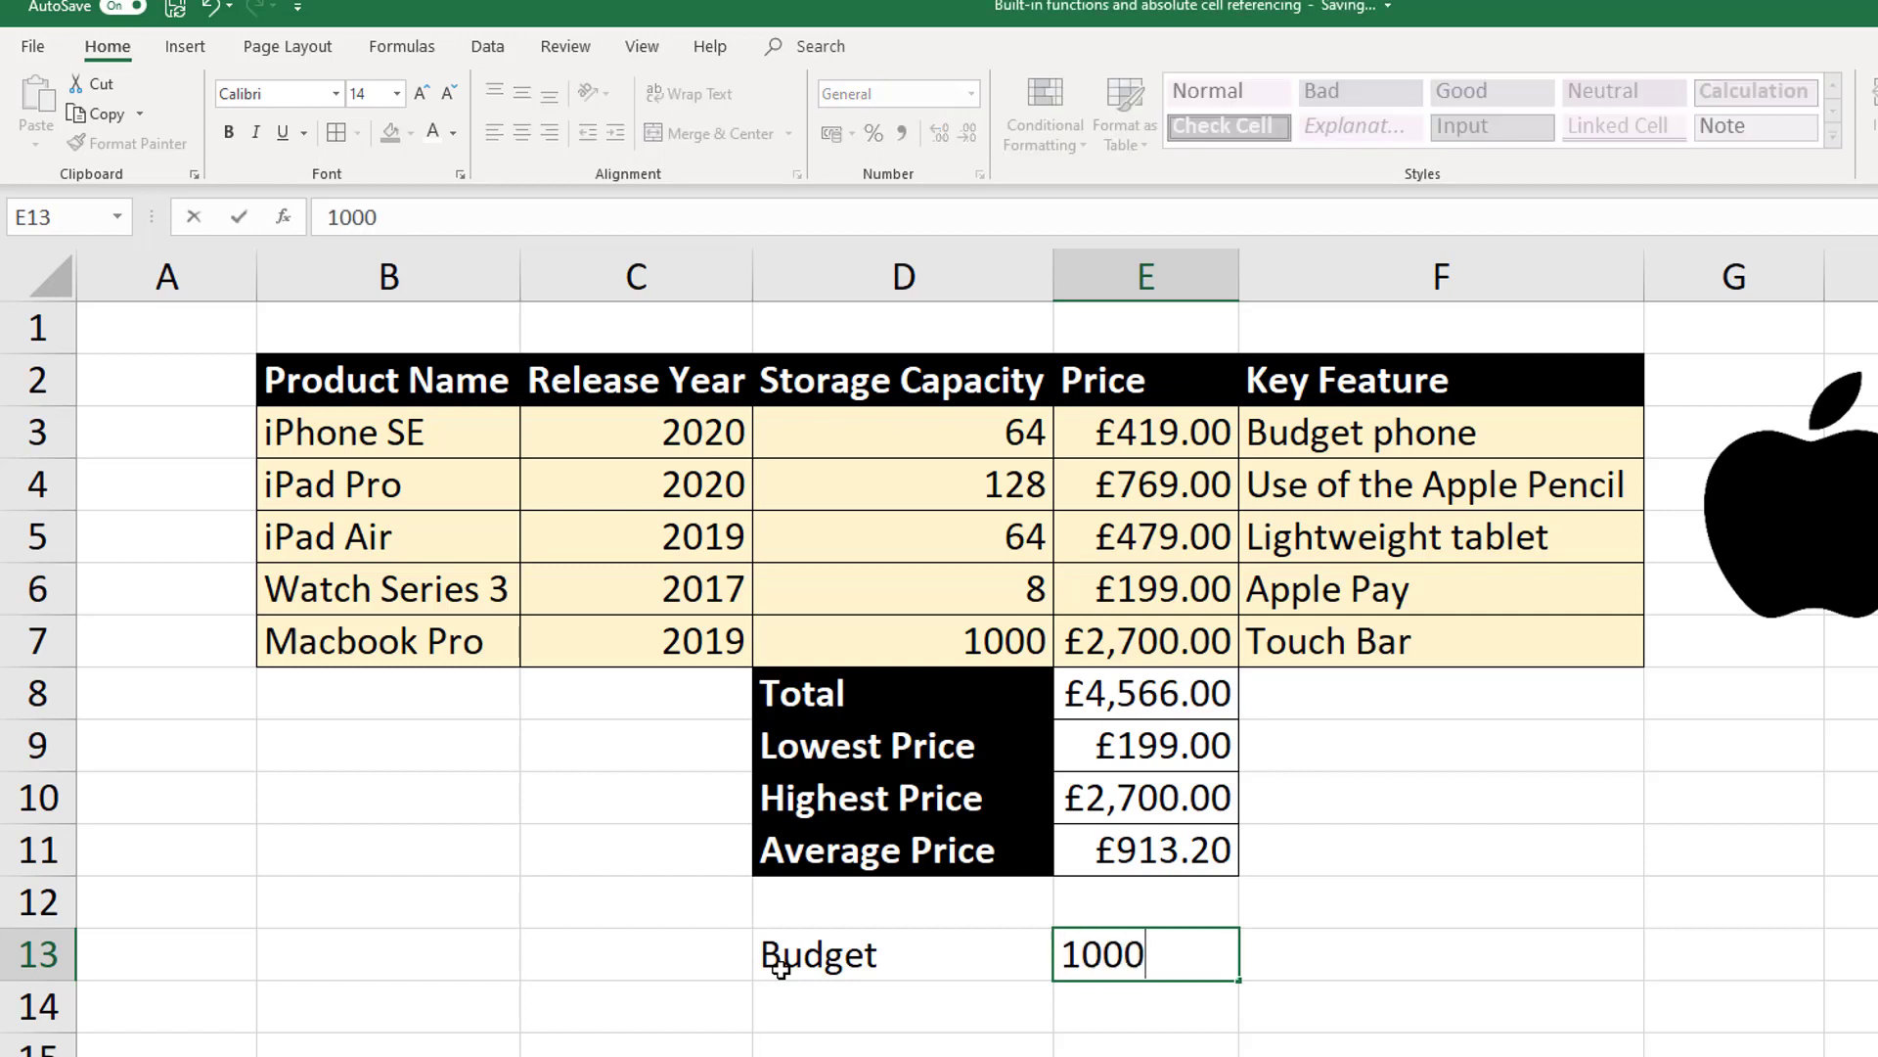
key("Tab")
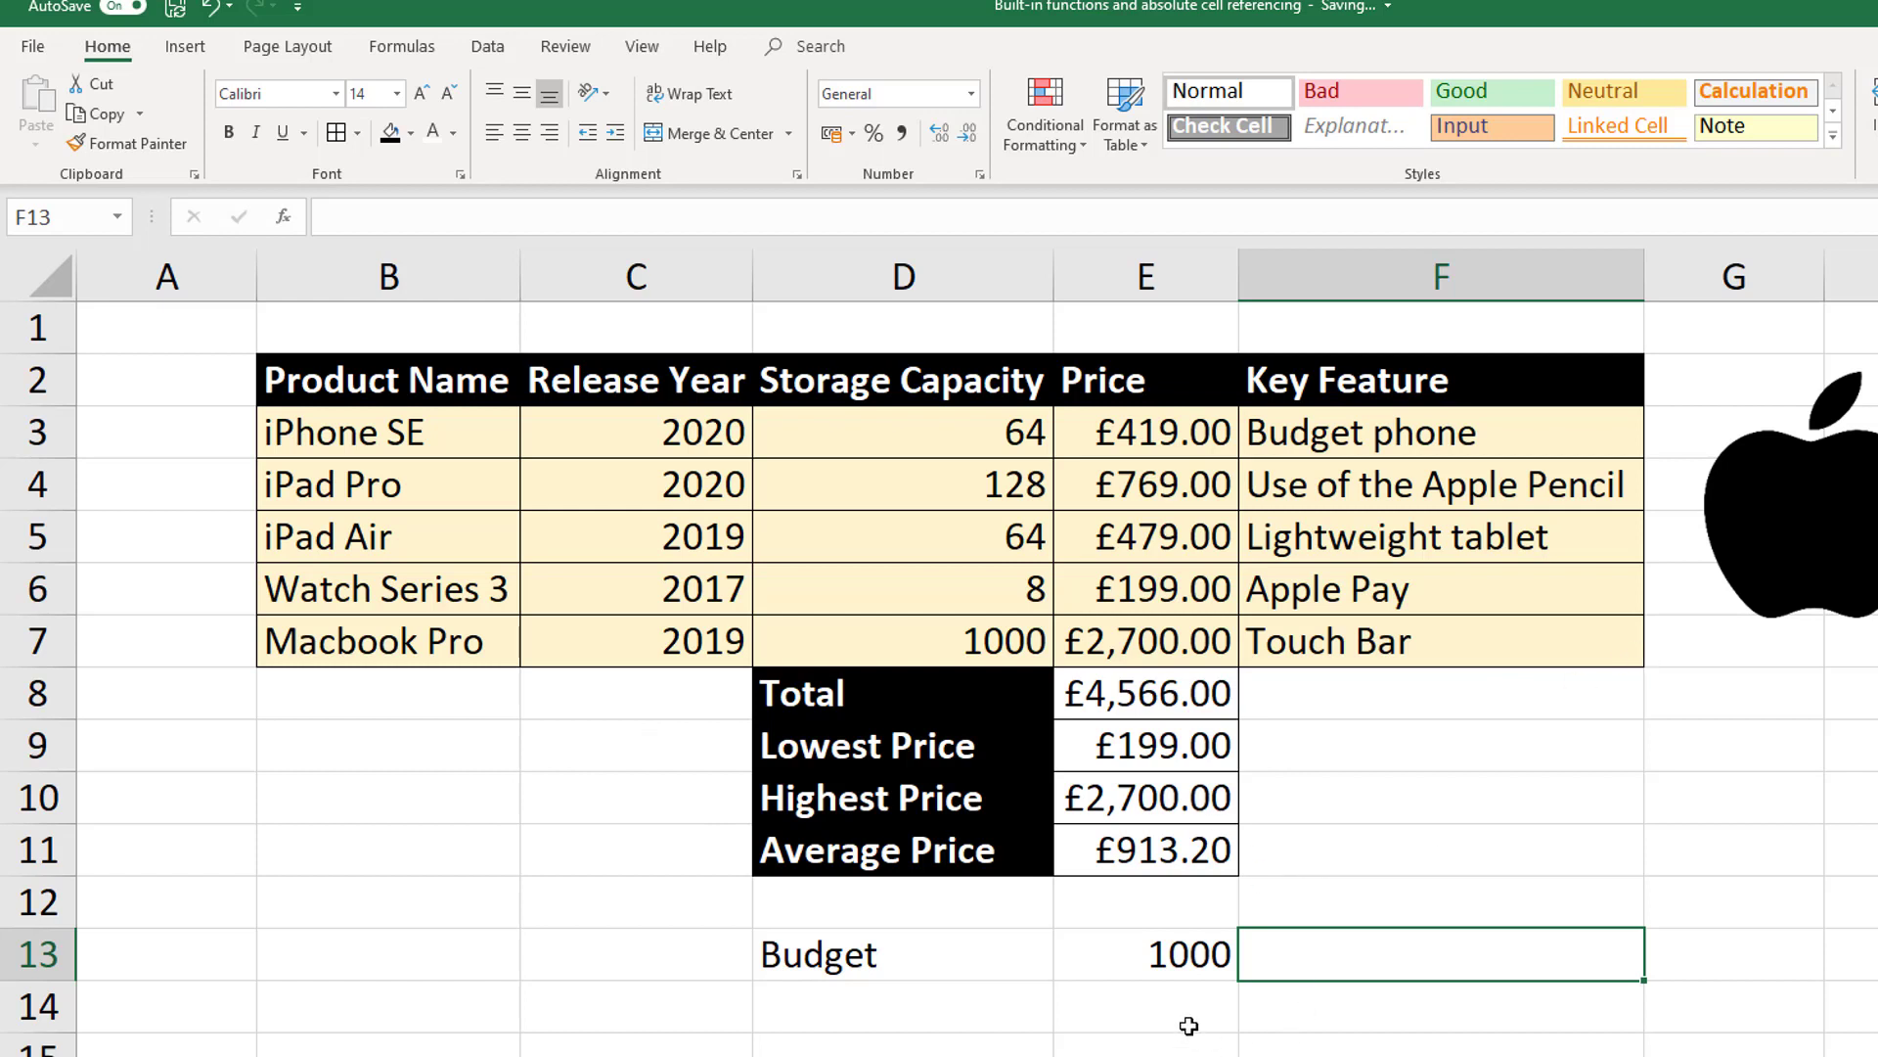
- Move the Apple logo picture clear of column G and enter the header Remaining Budget in G2
left_click(1777, 528)
left_click_drag(1781, 525, 1877, 529)
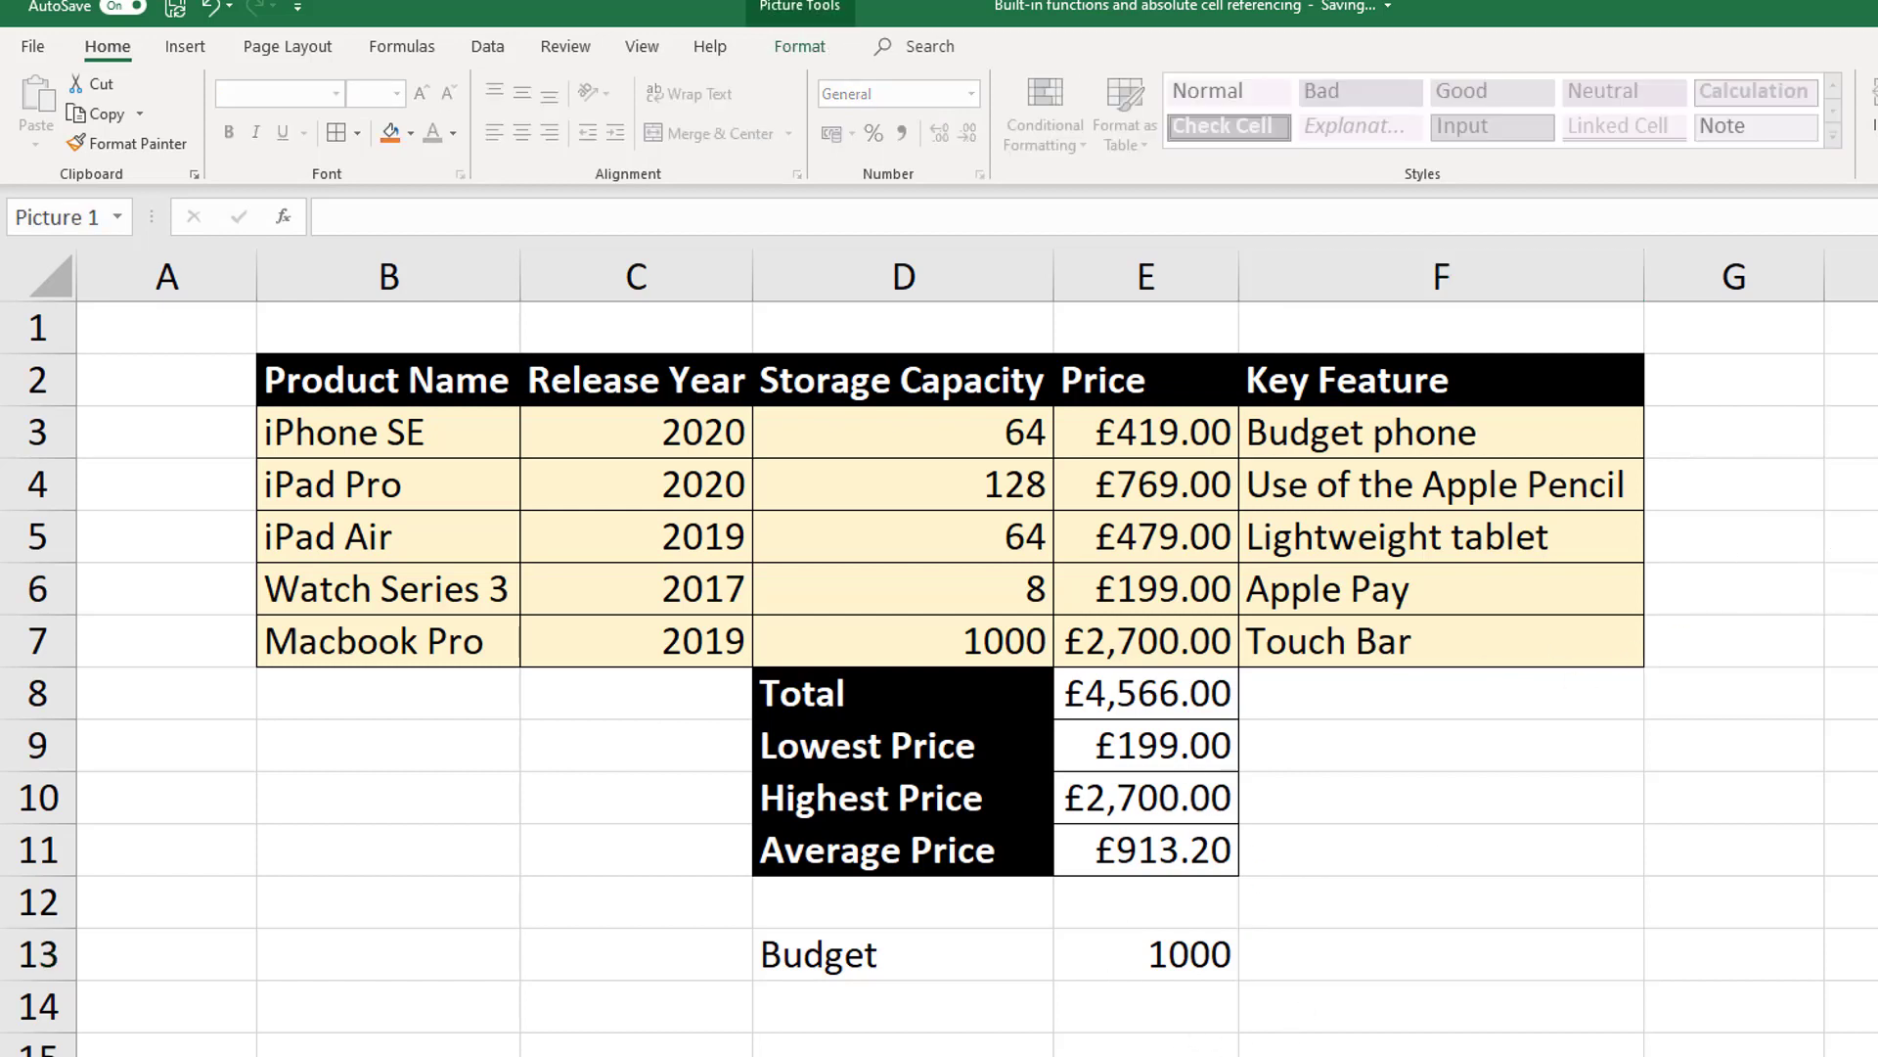
left_click(1720, 387)
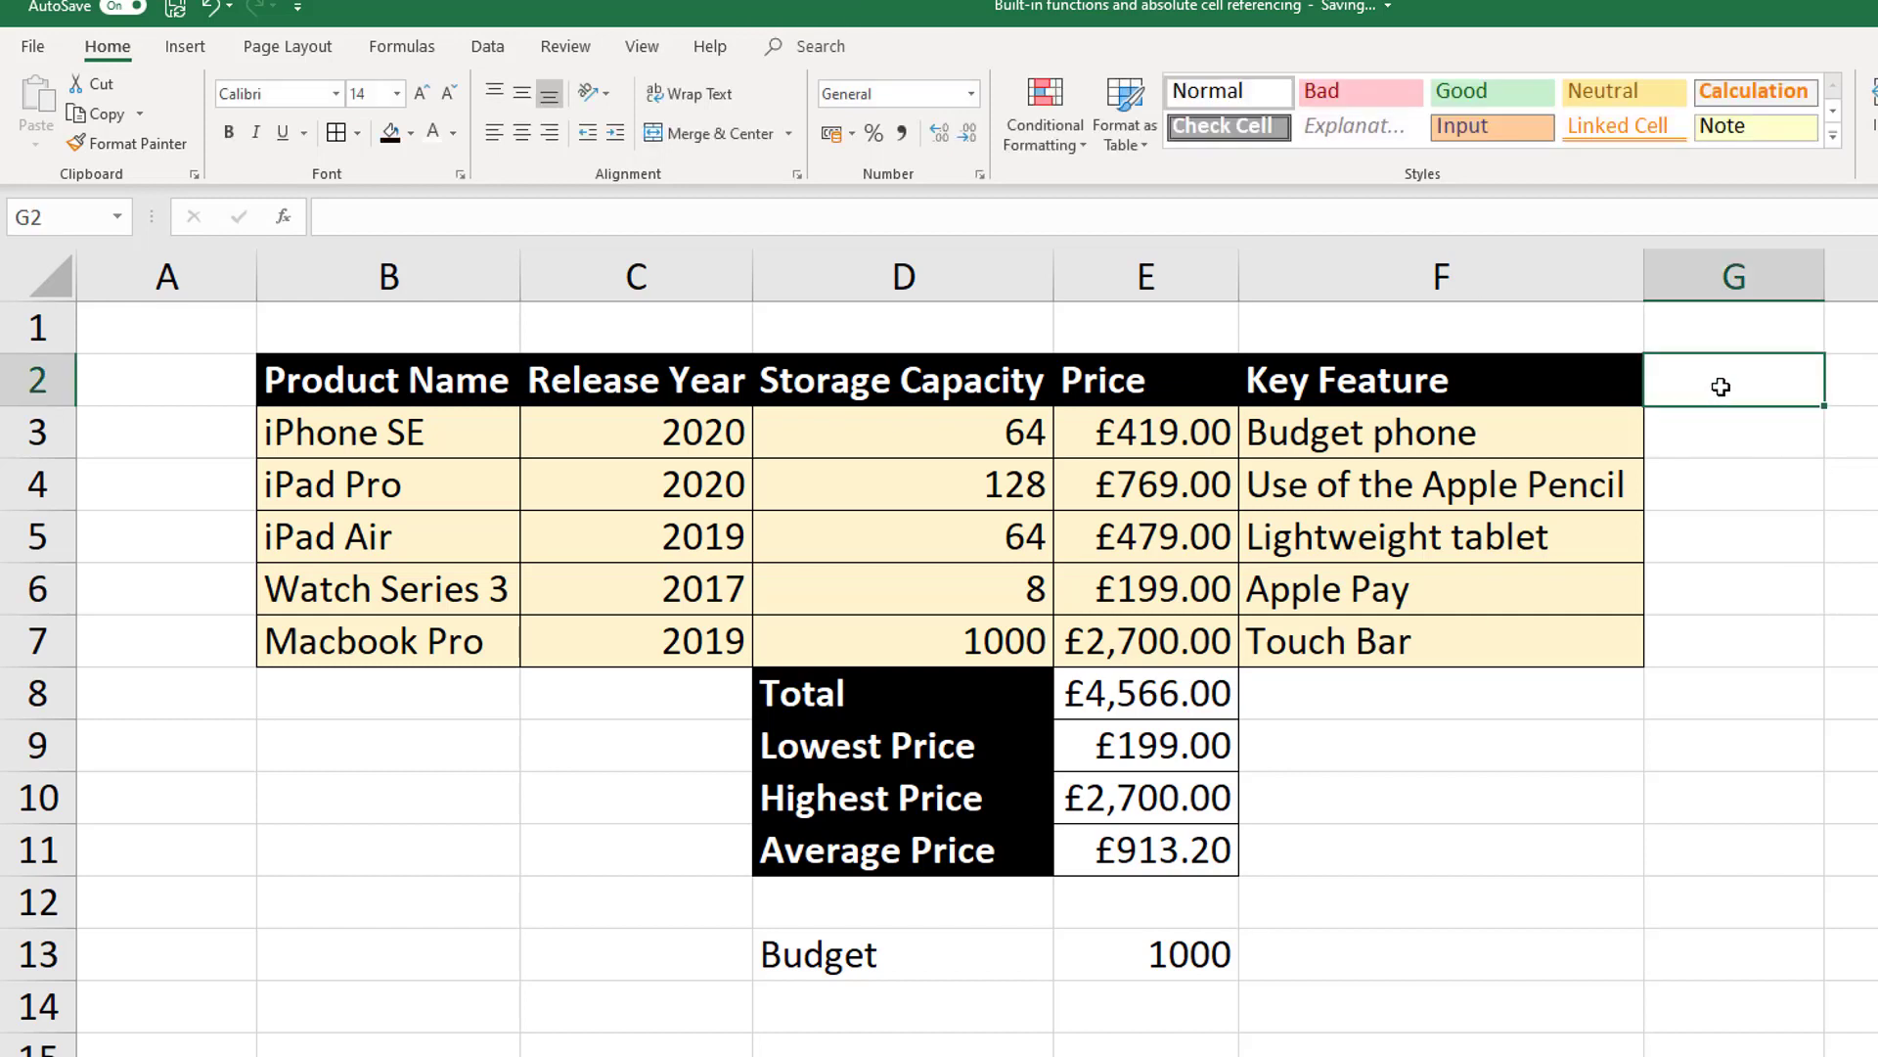
type("Remn")
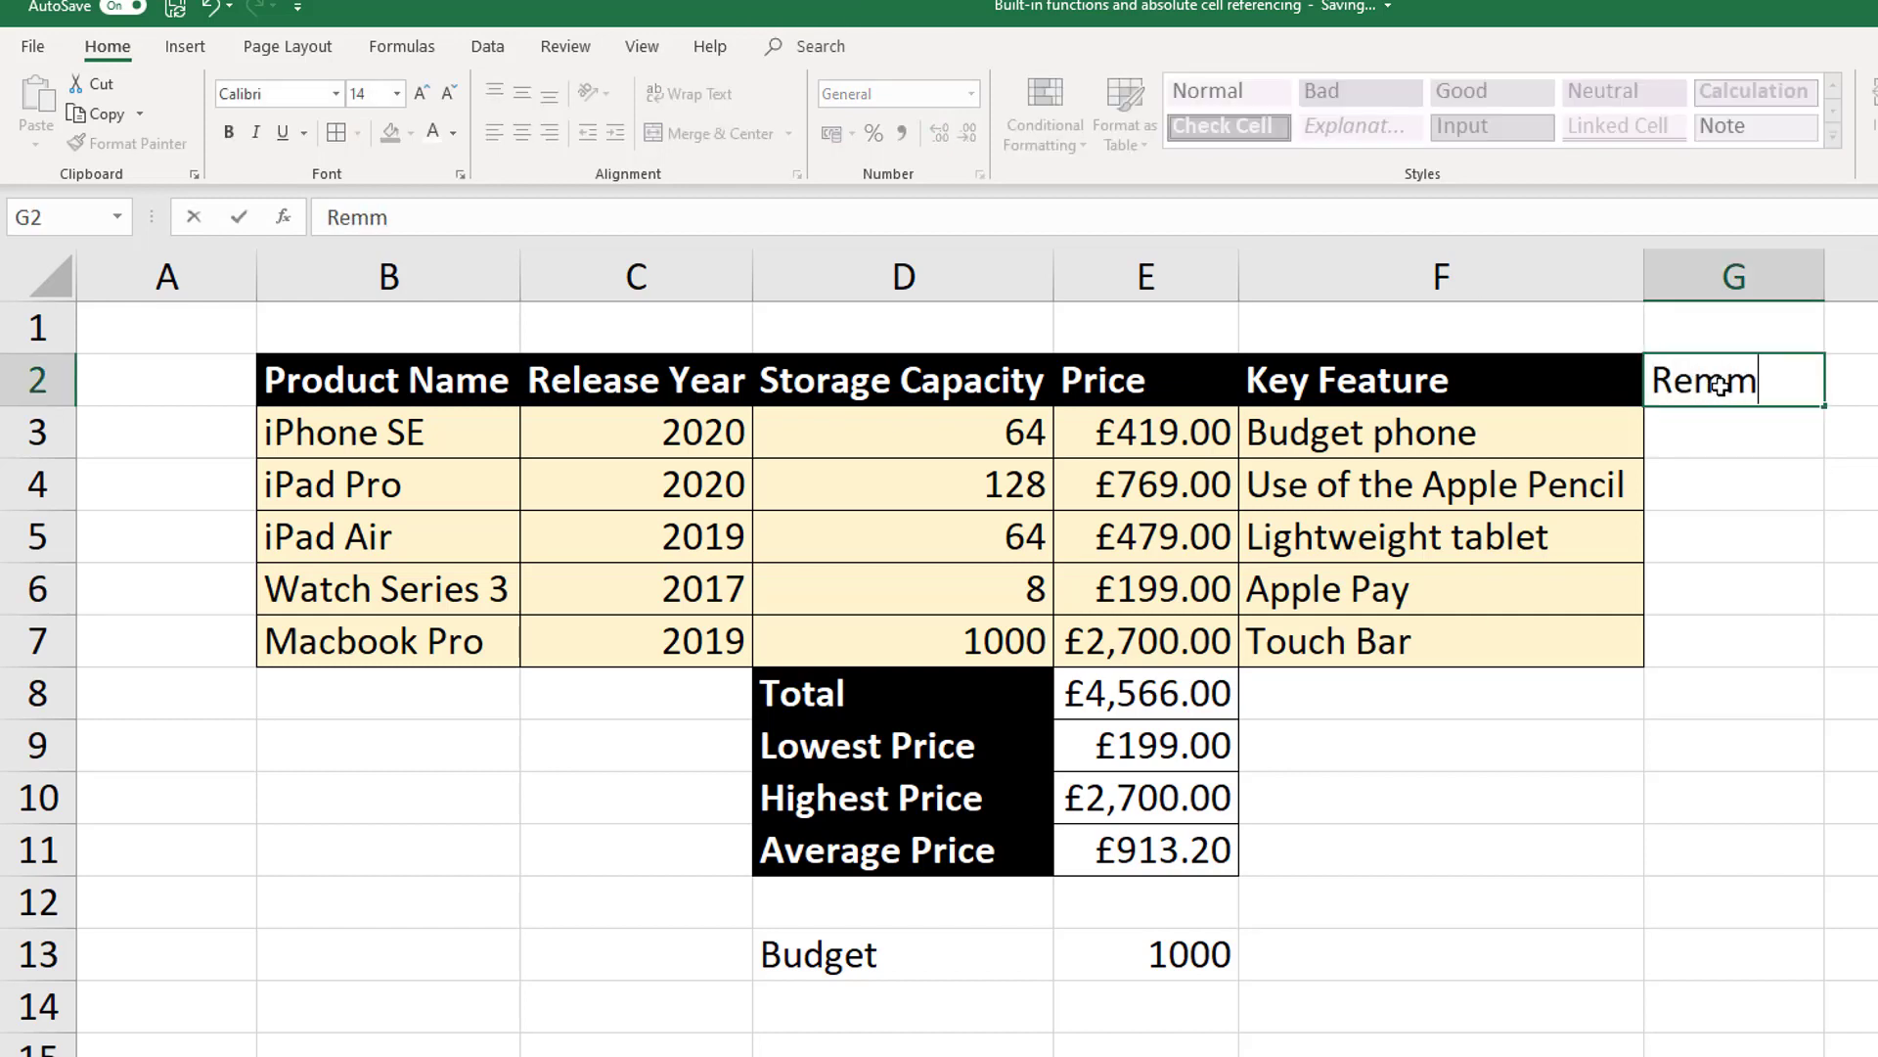
key("BackSpace")
type("aining Budget")
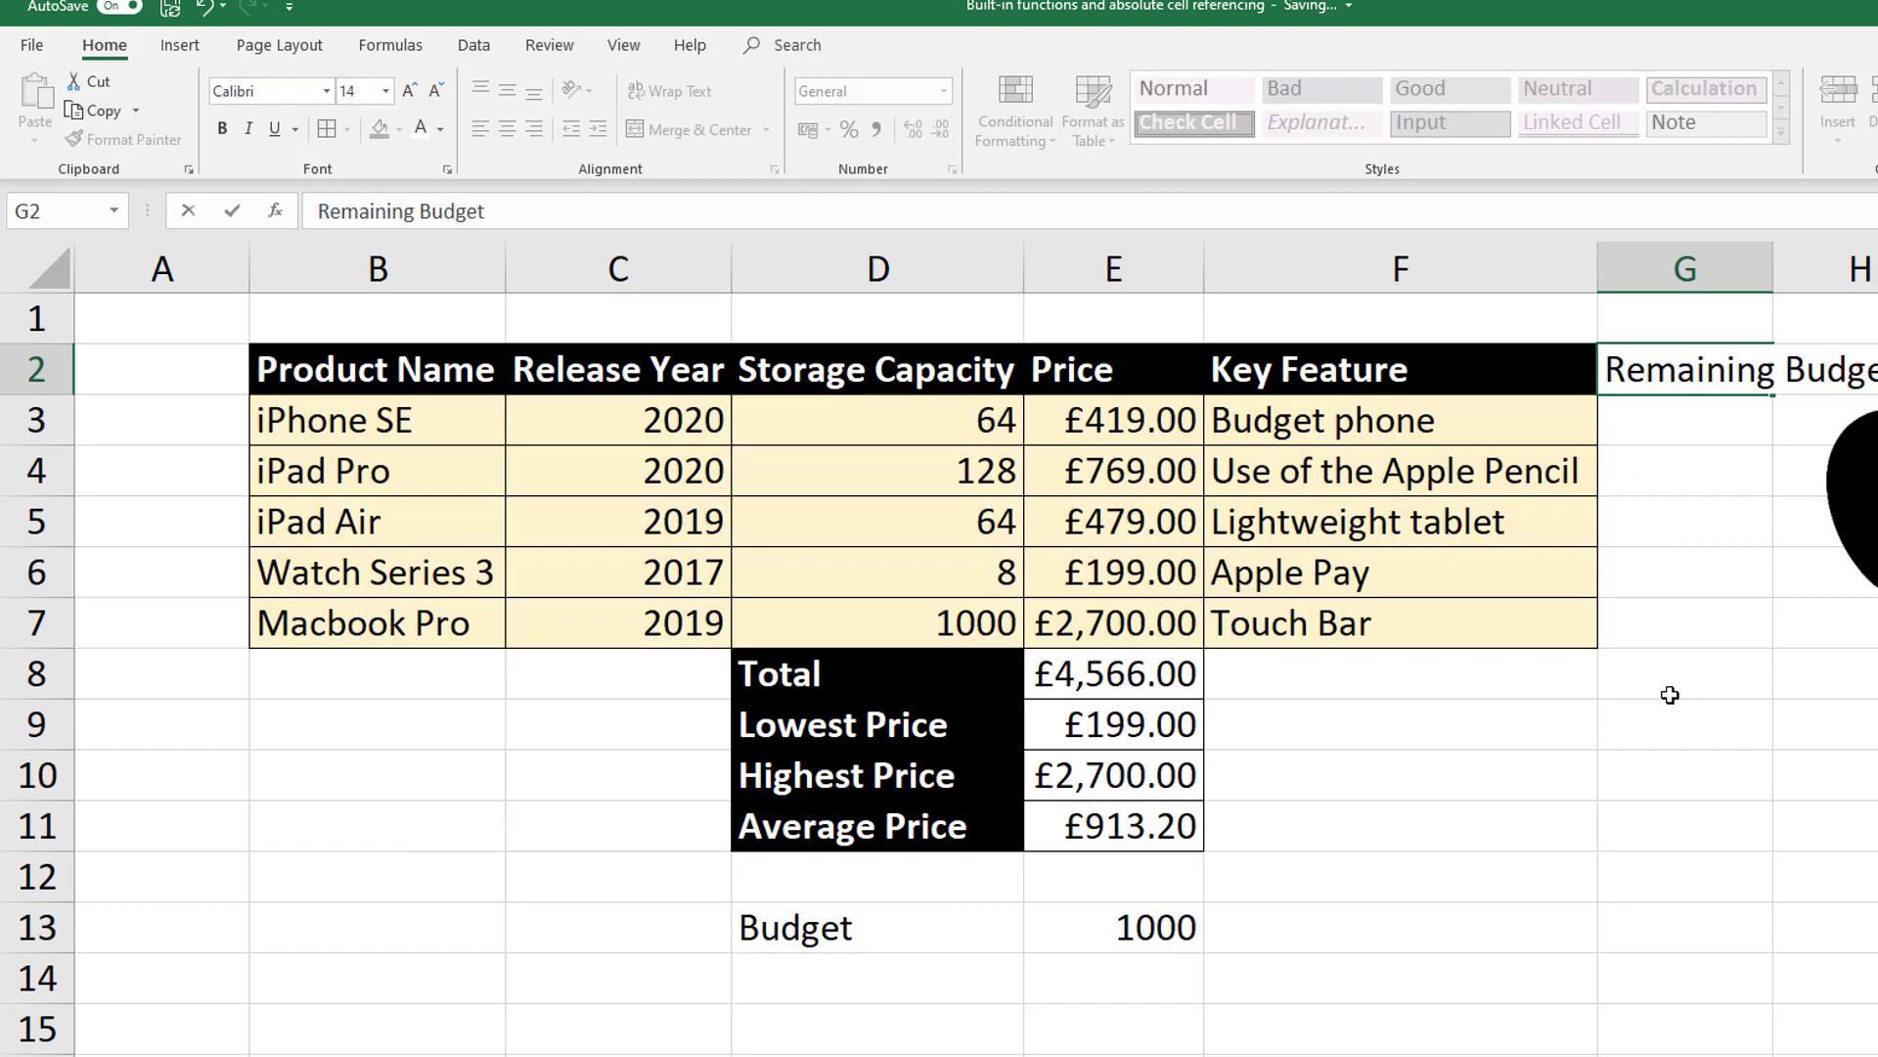
left_click(1727, 704)
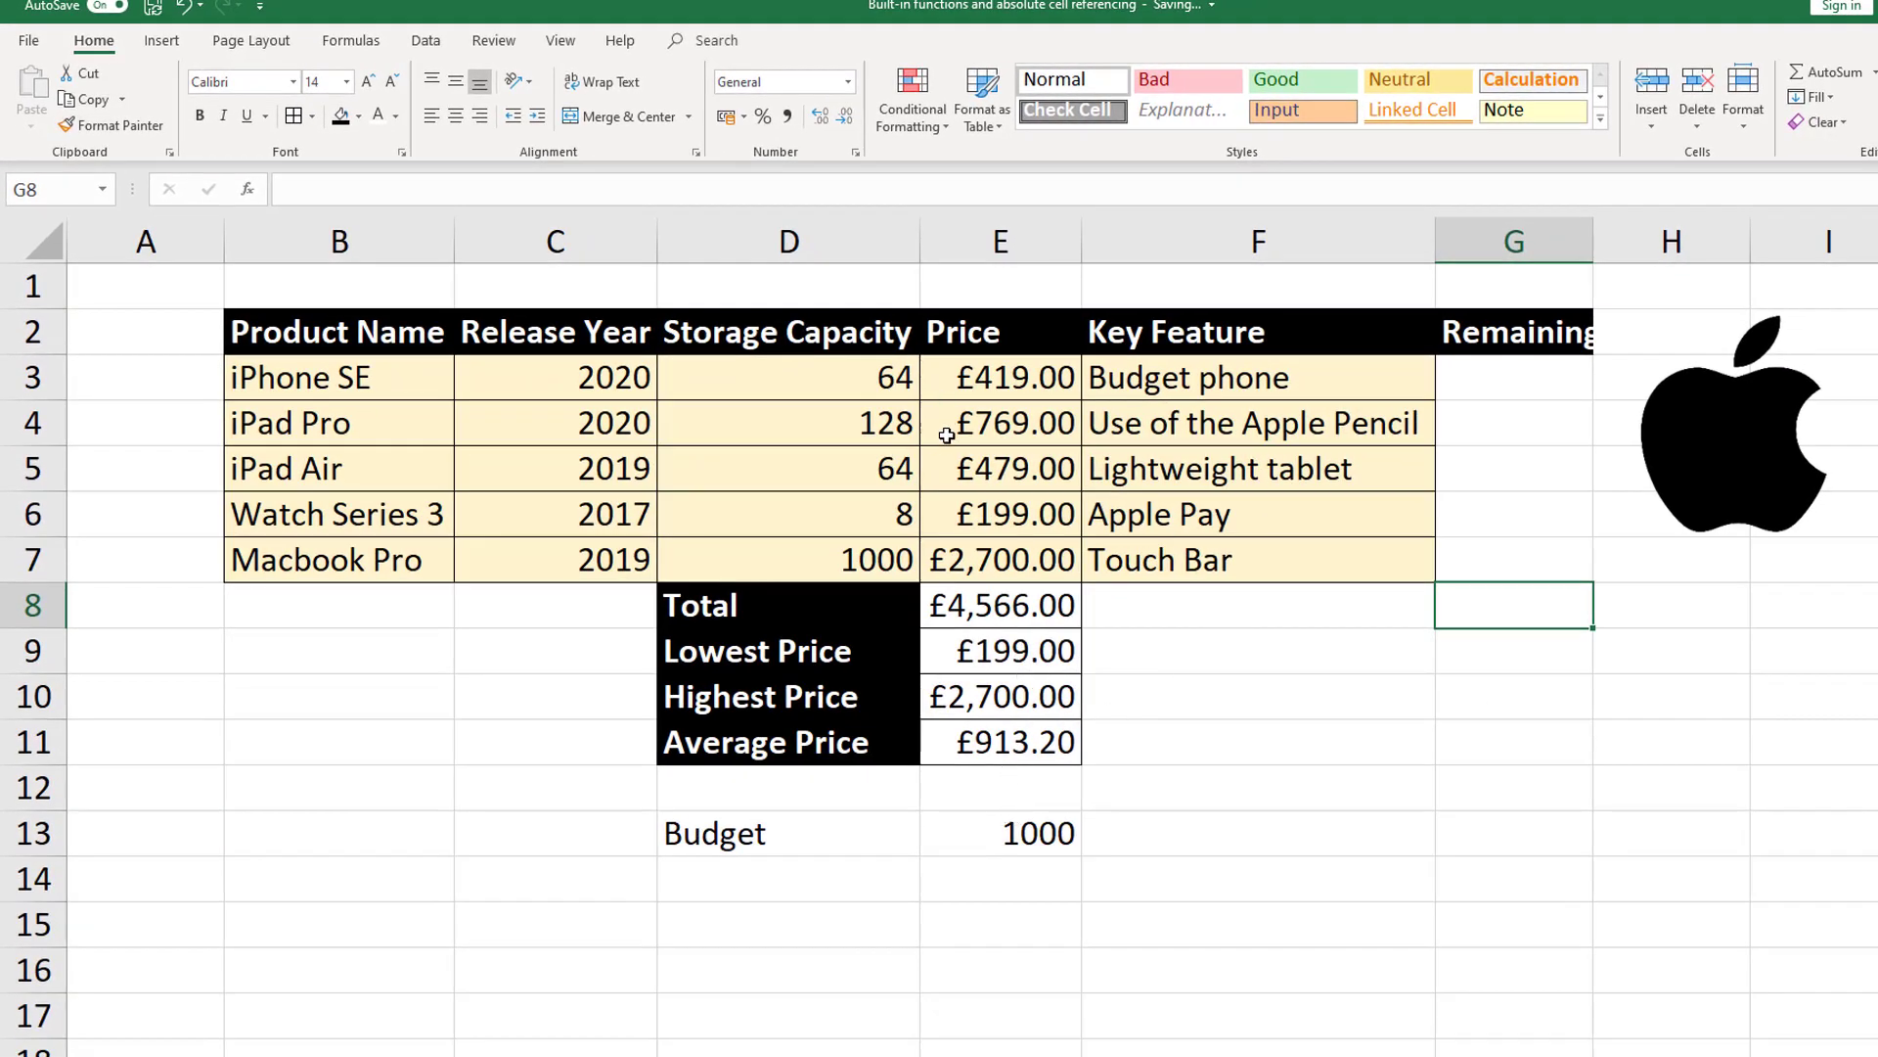
- Widen column G to fit the Remaining Budget header and delete the Apple logo picture
left_click_drag(1593, 244, 1723, 285)
left_click(1875, 467)
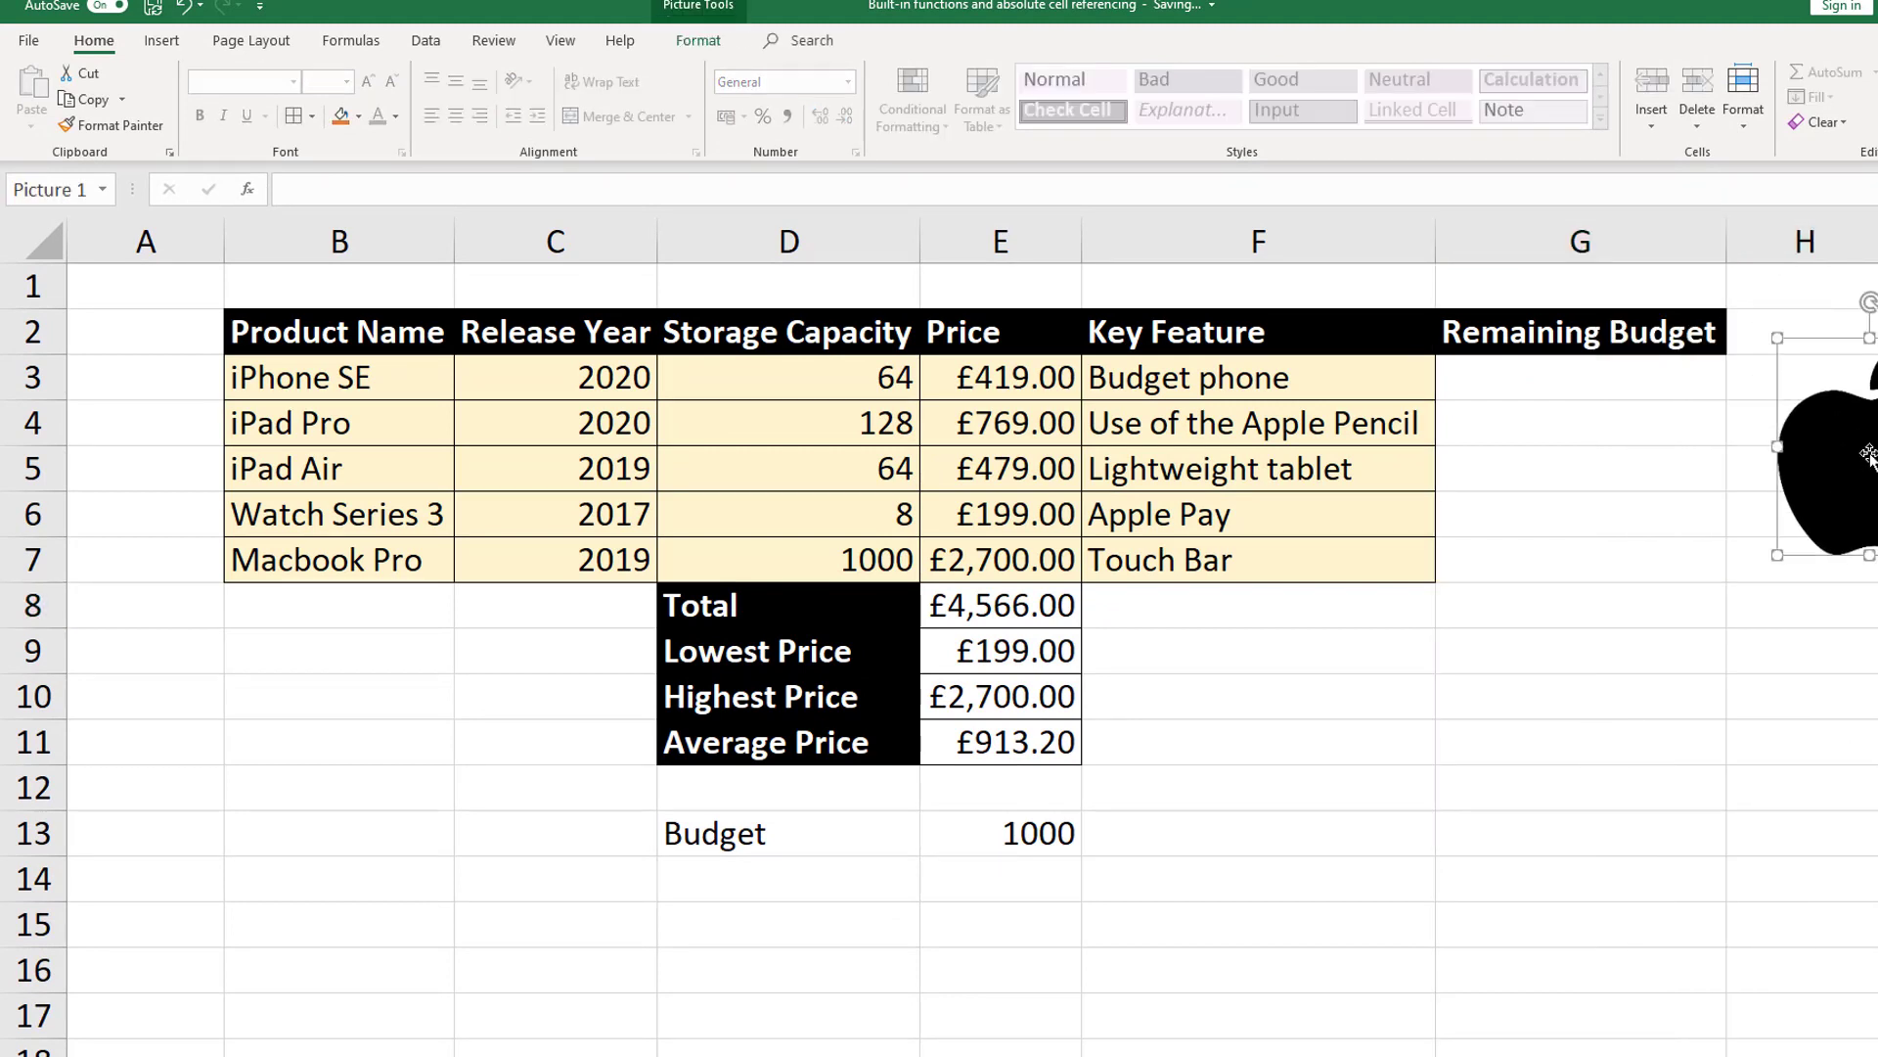
left_click_drag(1863, 464, 1551, 719)
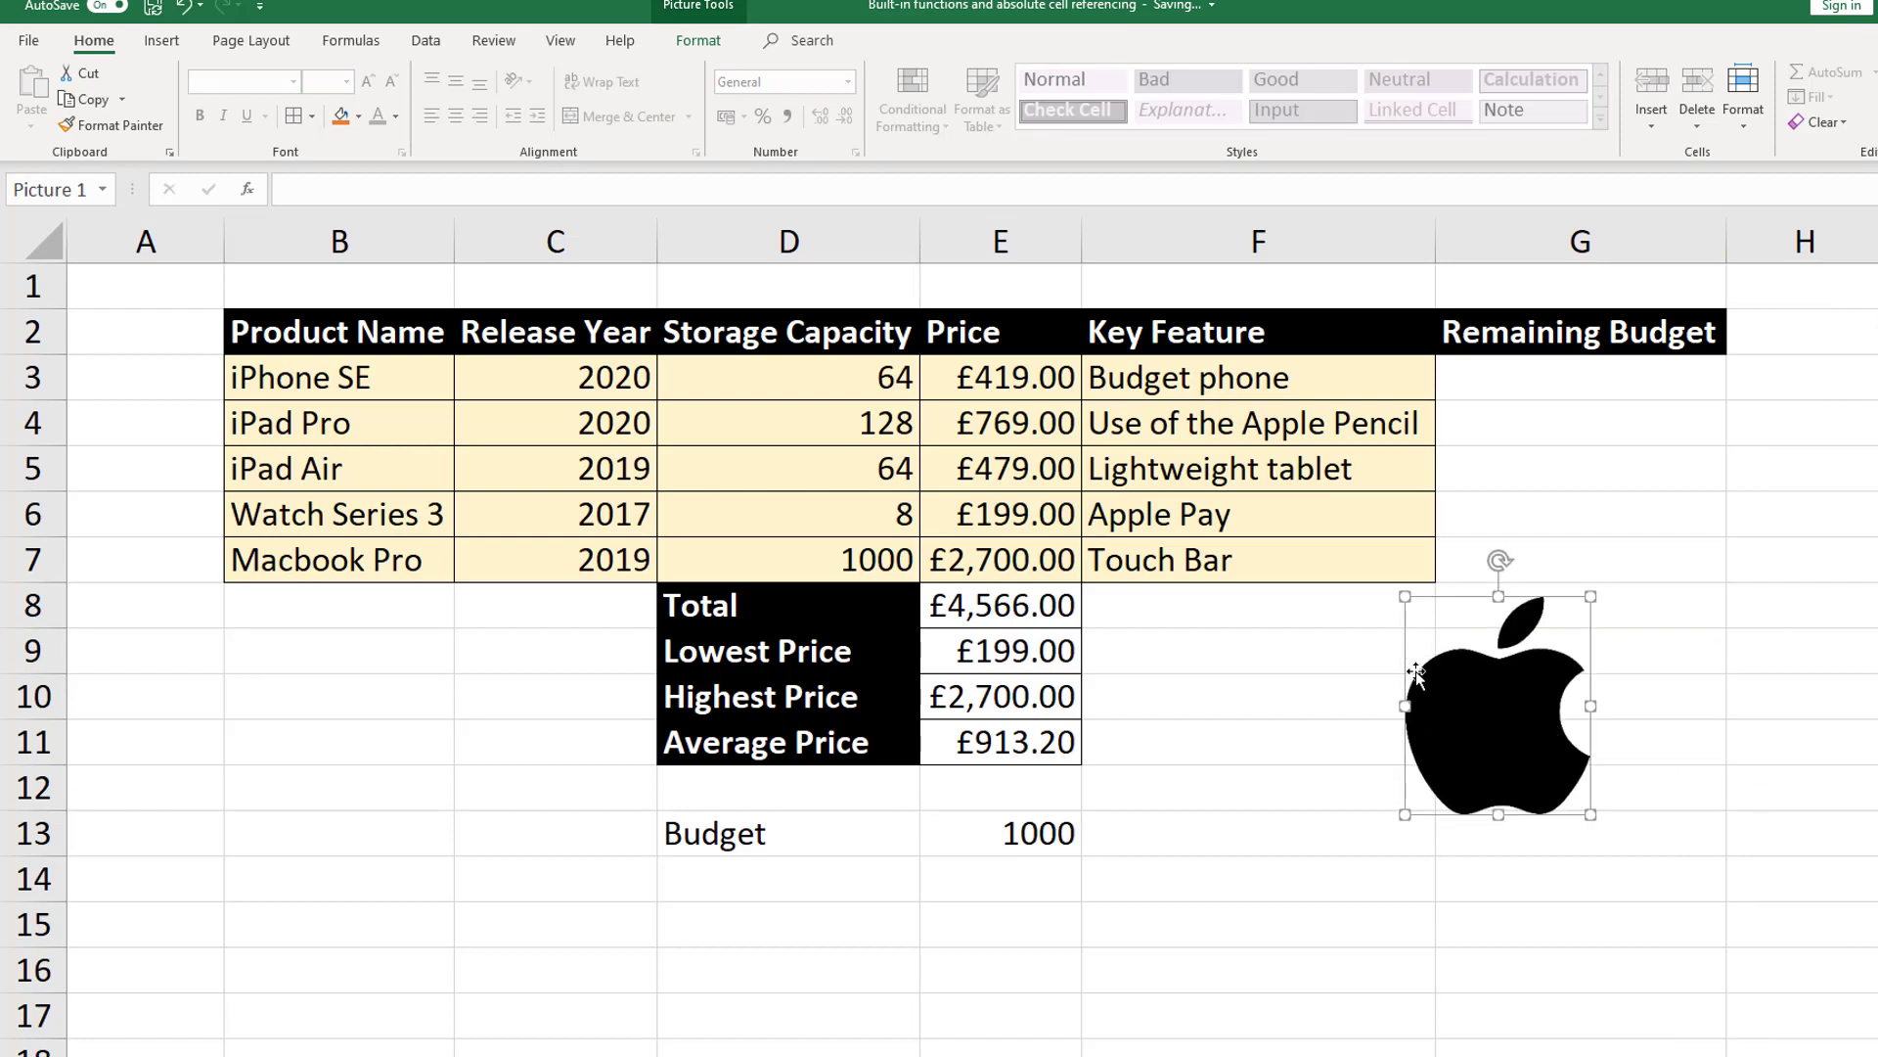
key("Delete")
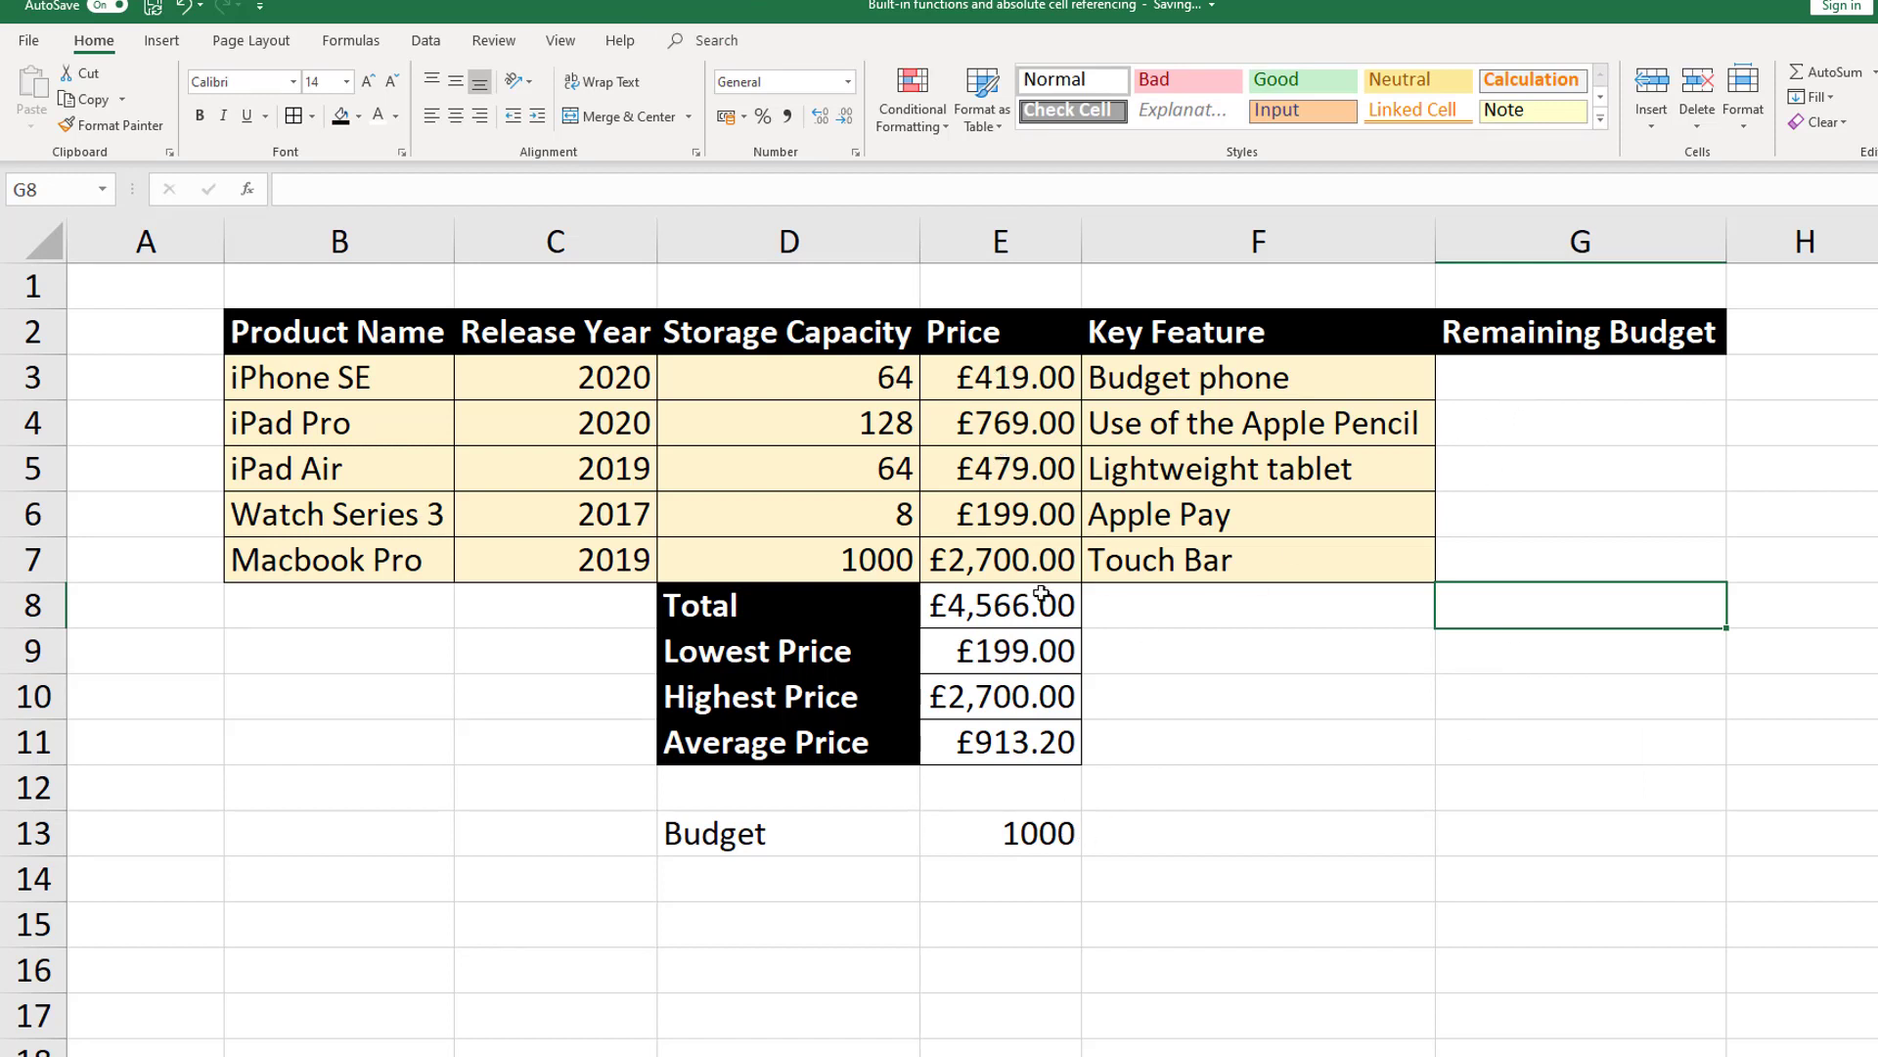
- Format the budget value in E13 as Currency
left_click(1017, 829)
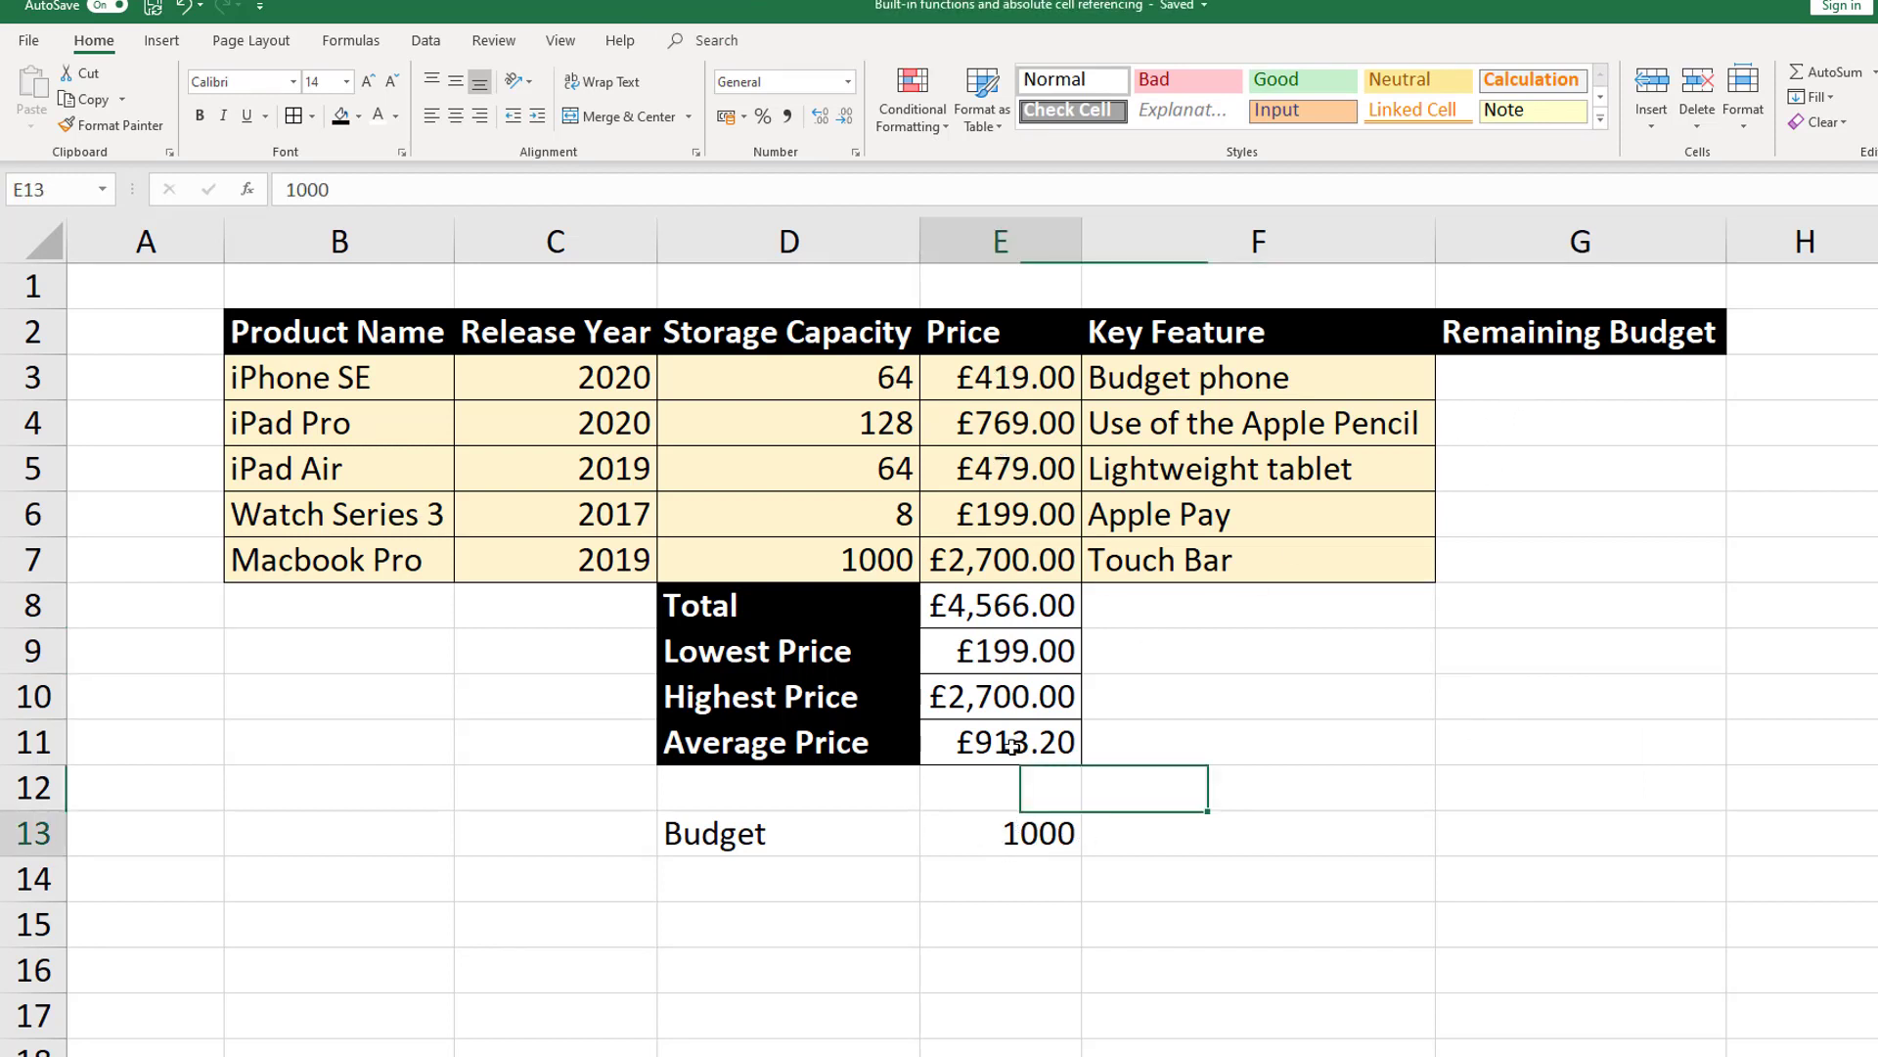
left_click(848, 81)
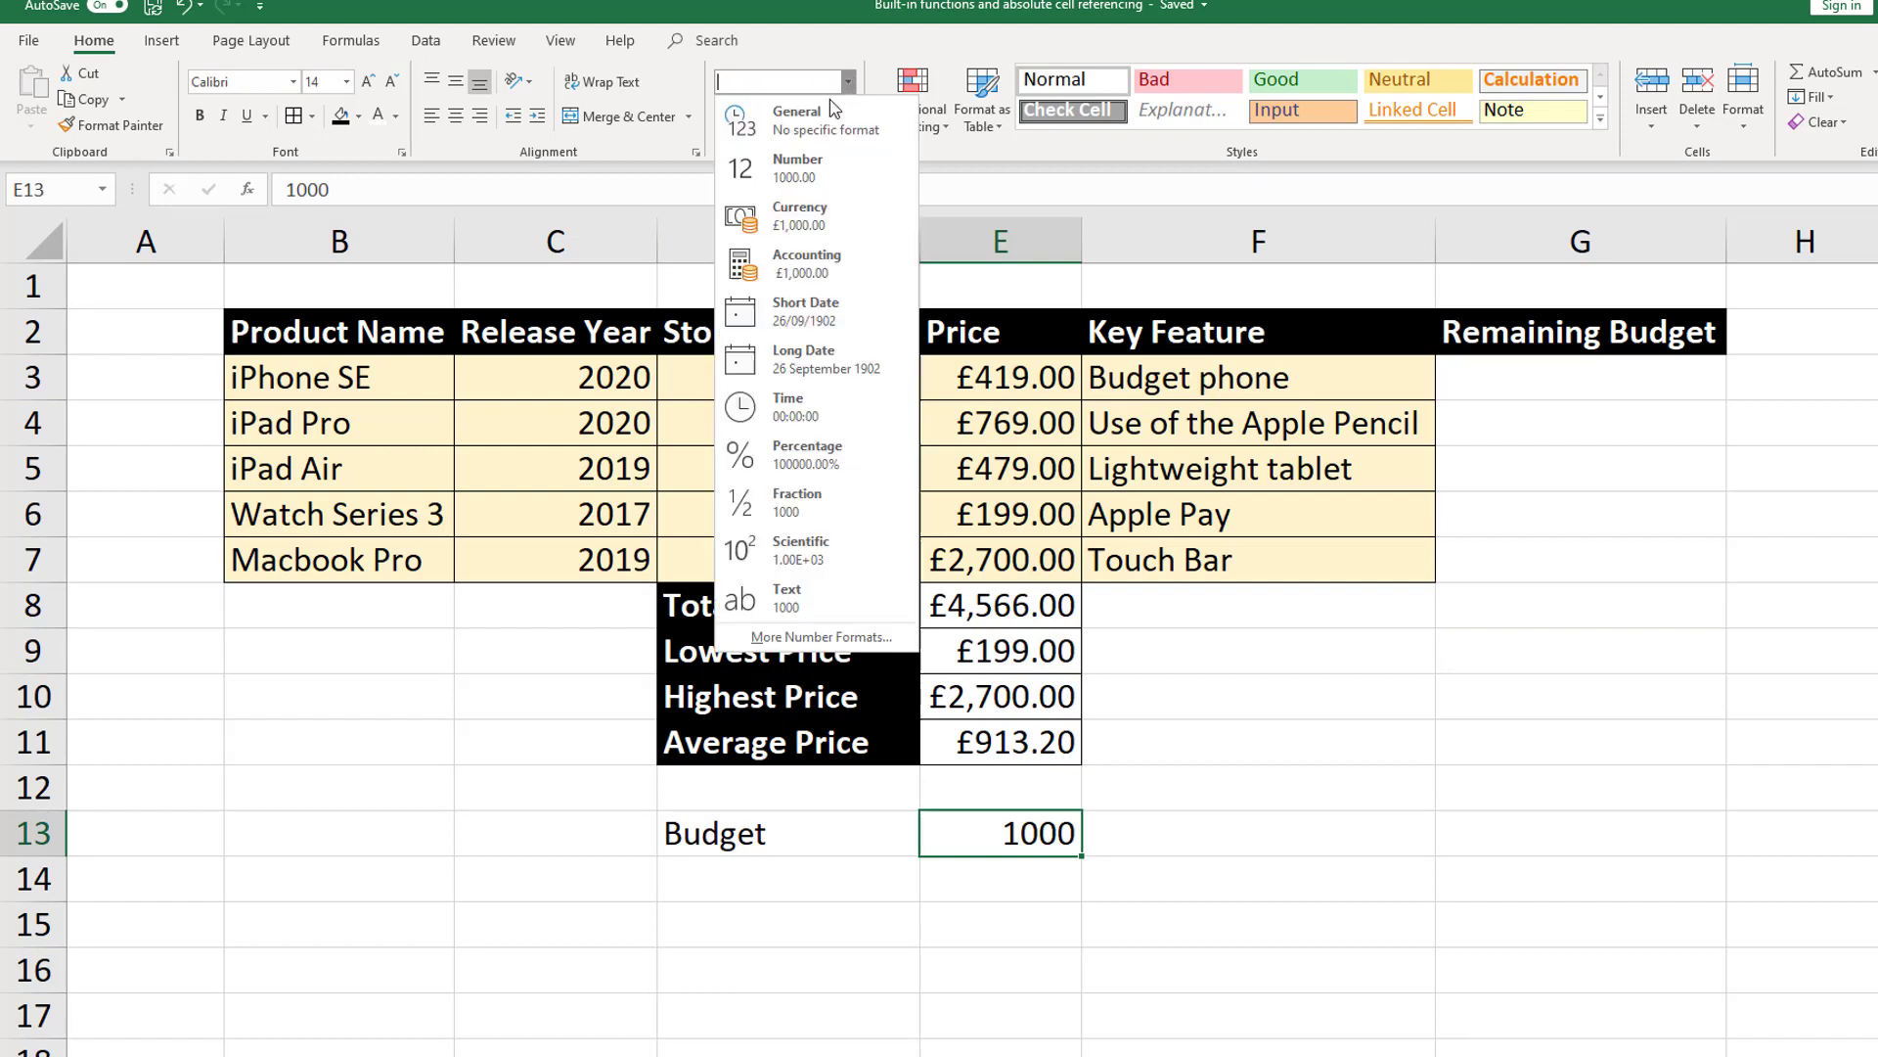
left_click(805, 223)
- Enter the formula =E13-E3 in G3 to subtract the iPhone SE price from the budget
double_click(1580, 376)
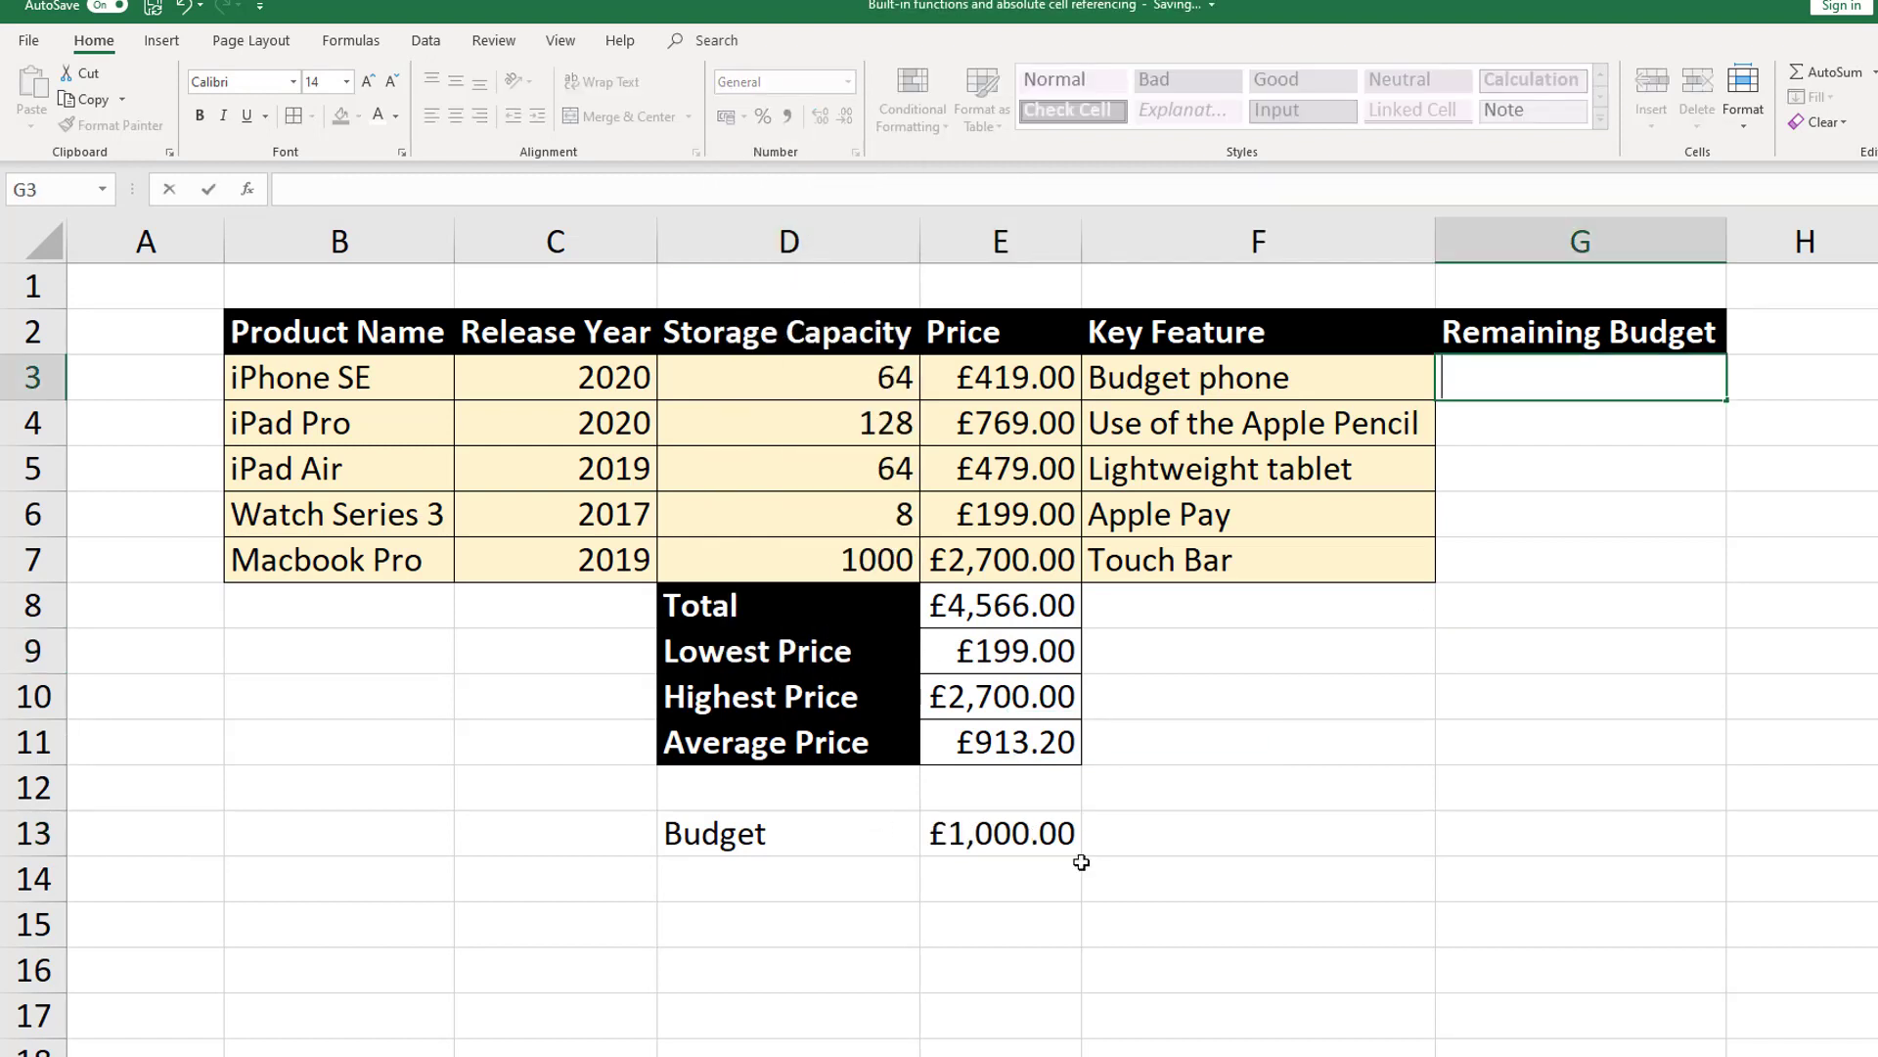
type("=")
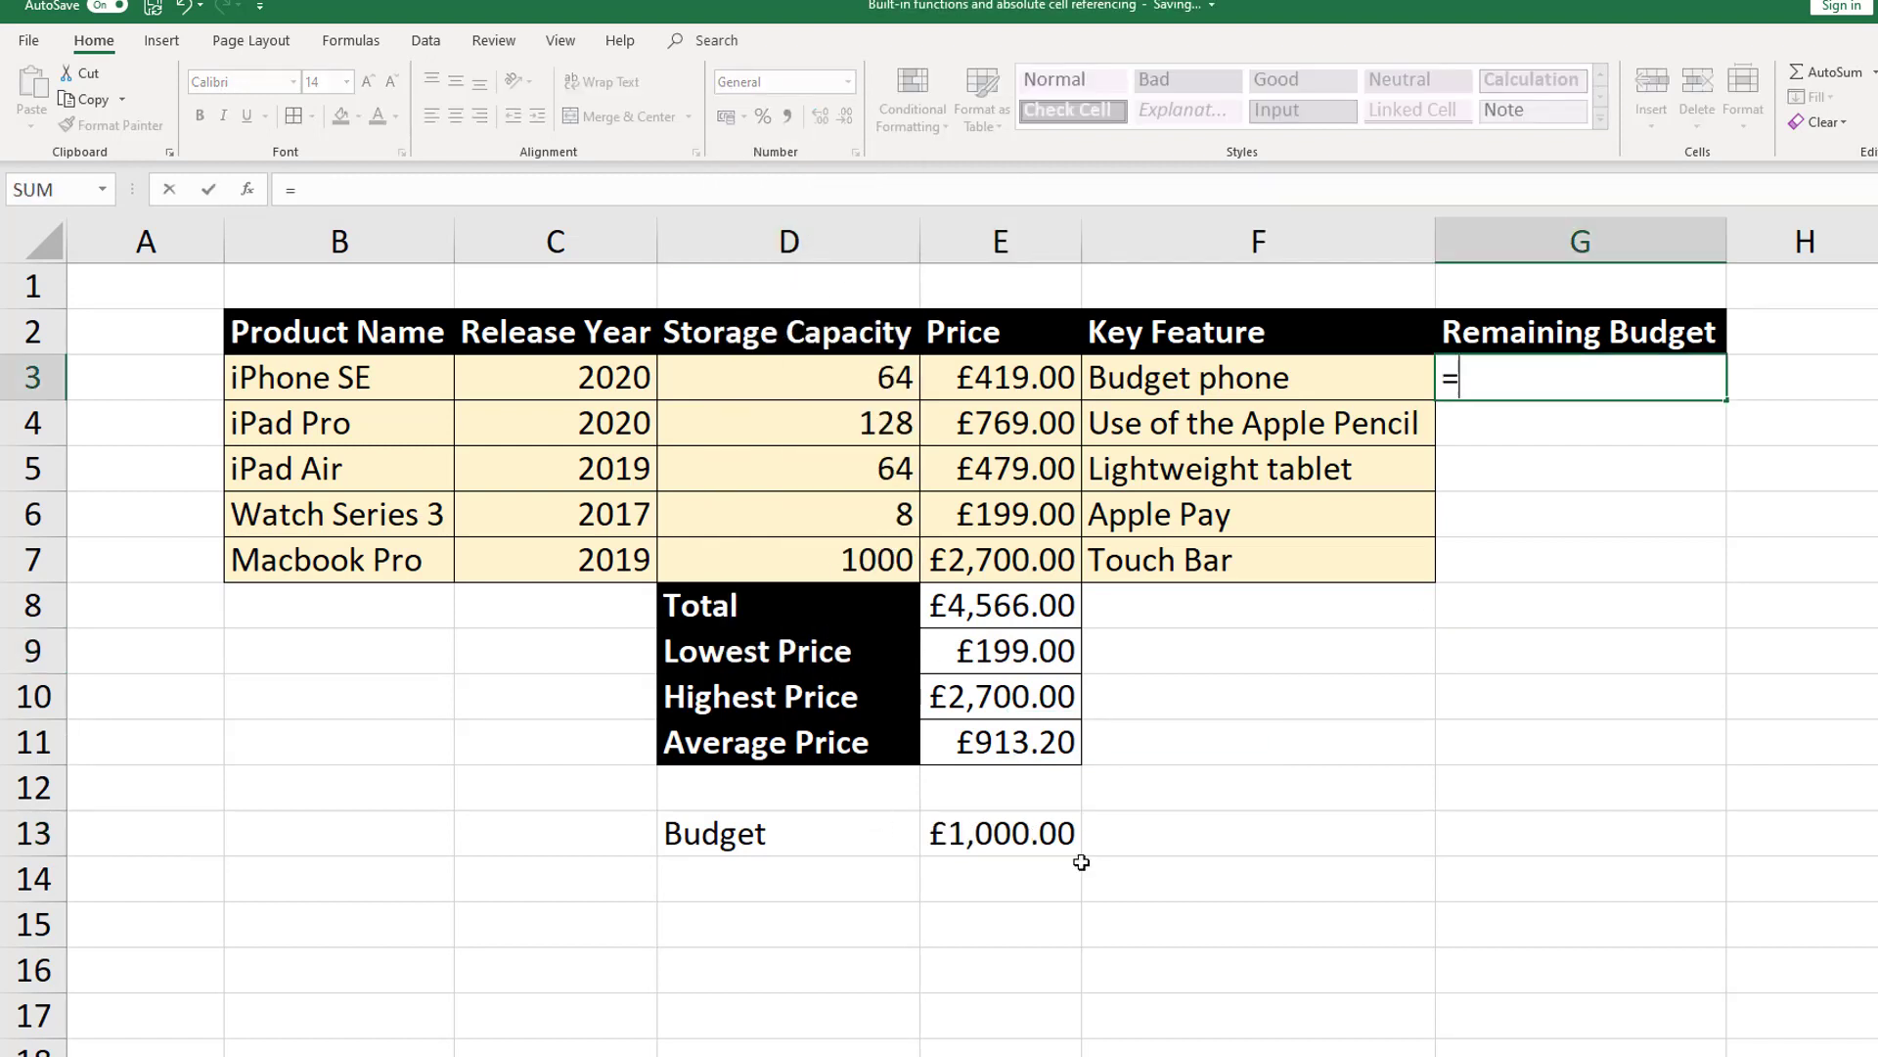
left_click(997, 834)
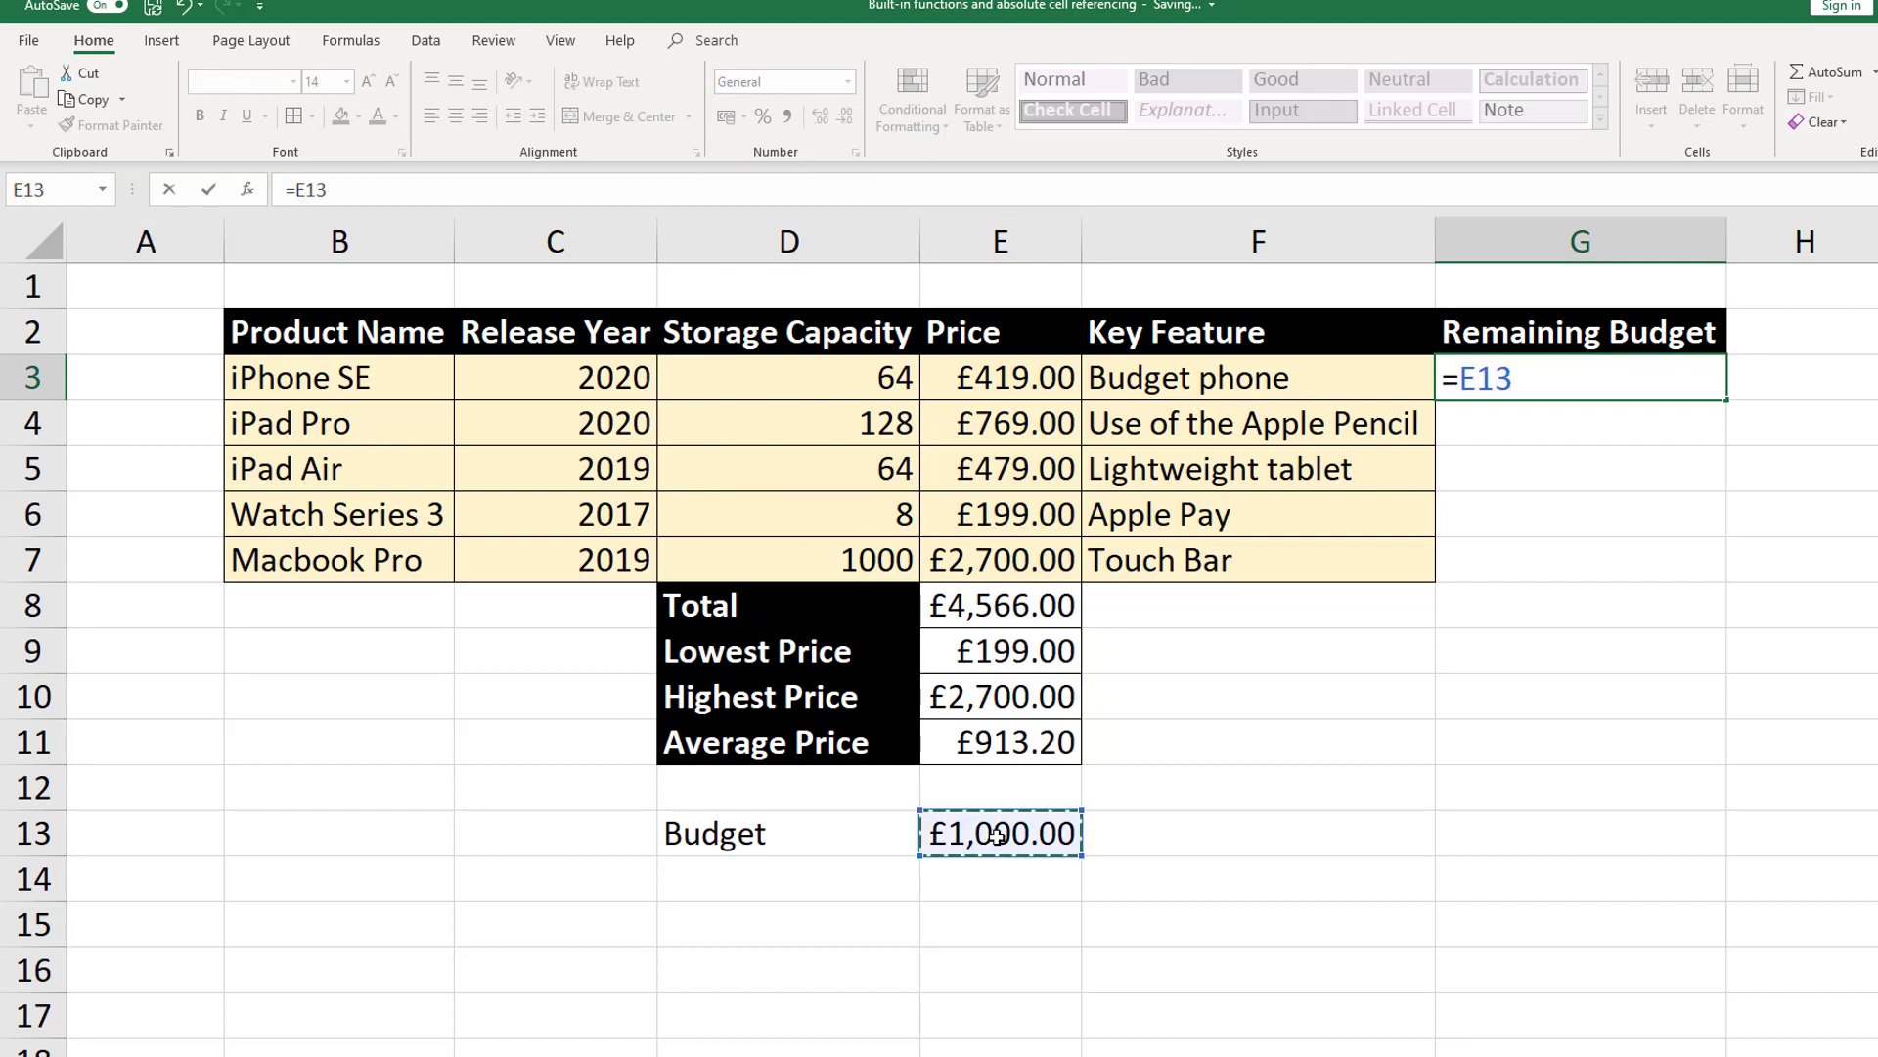
type("-")
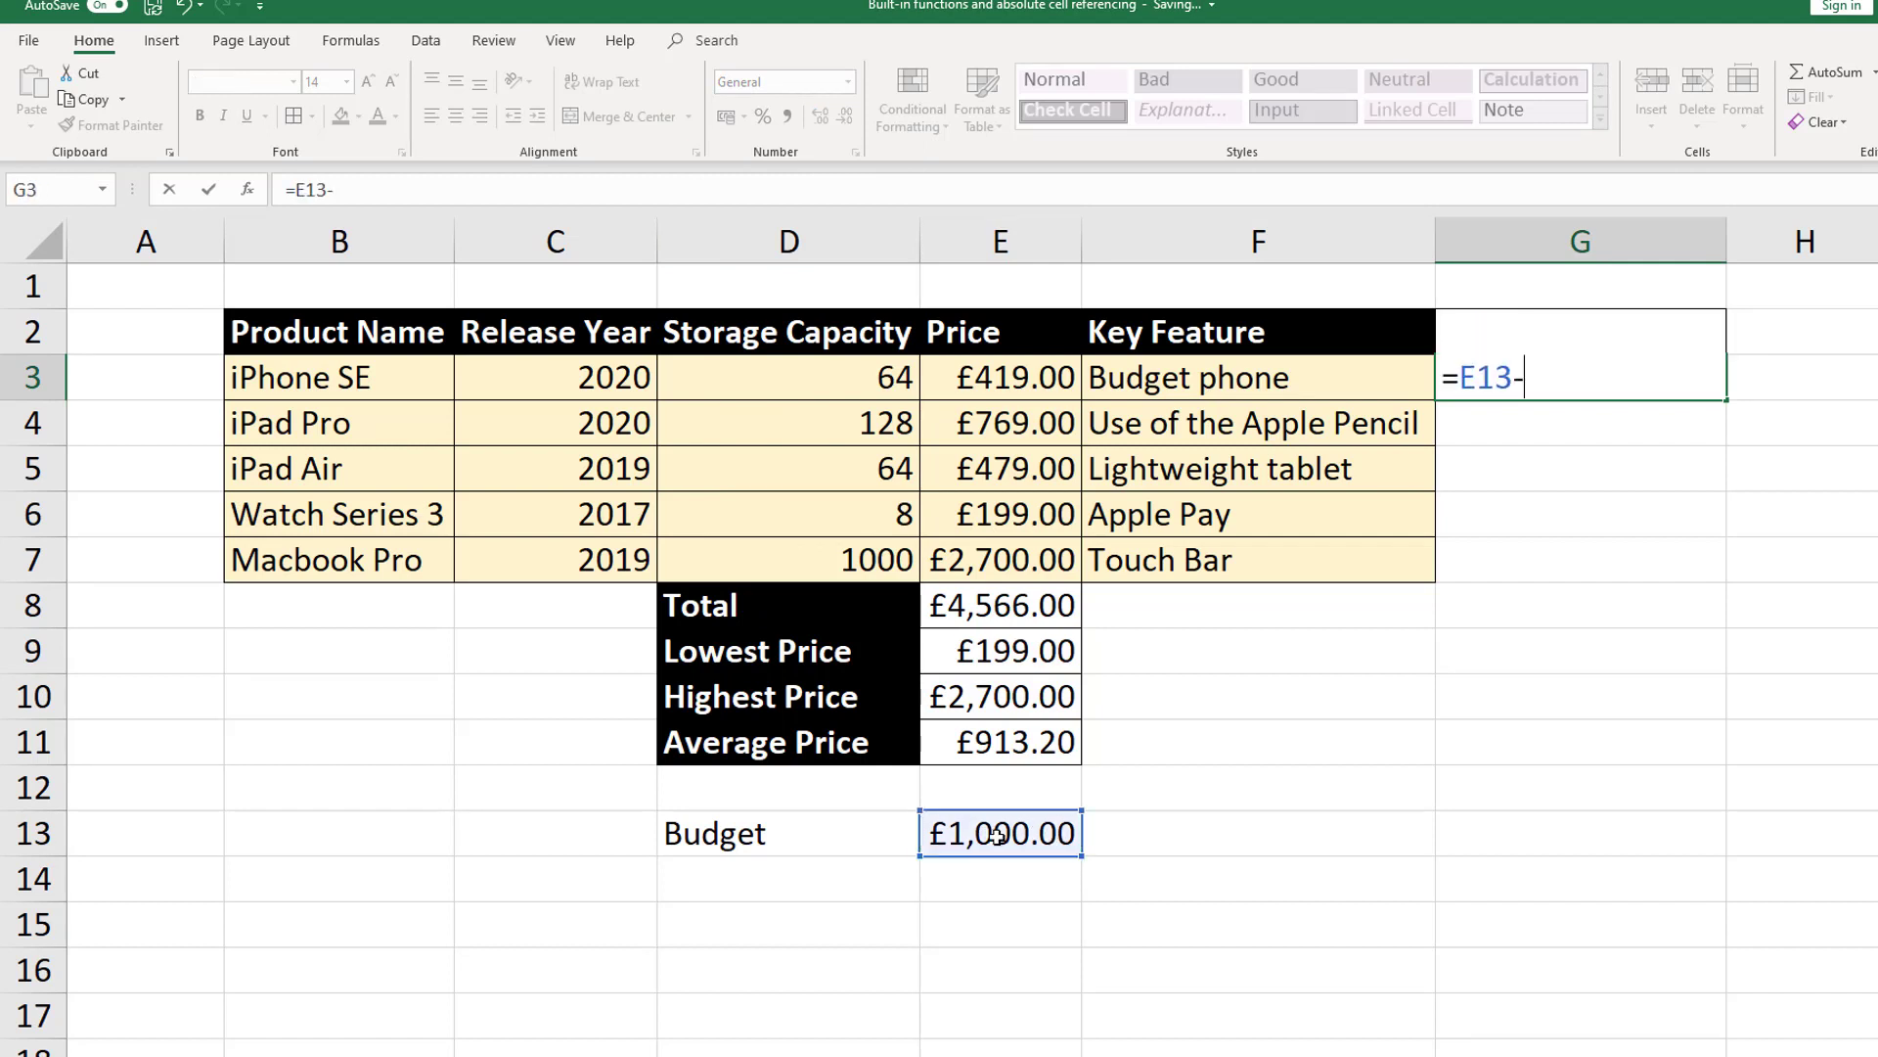
left_click(1033, 383)
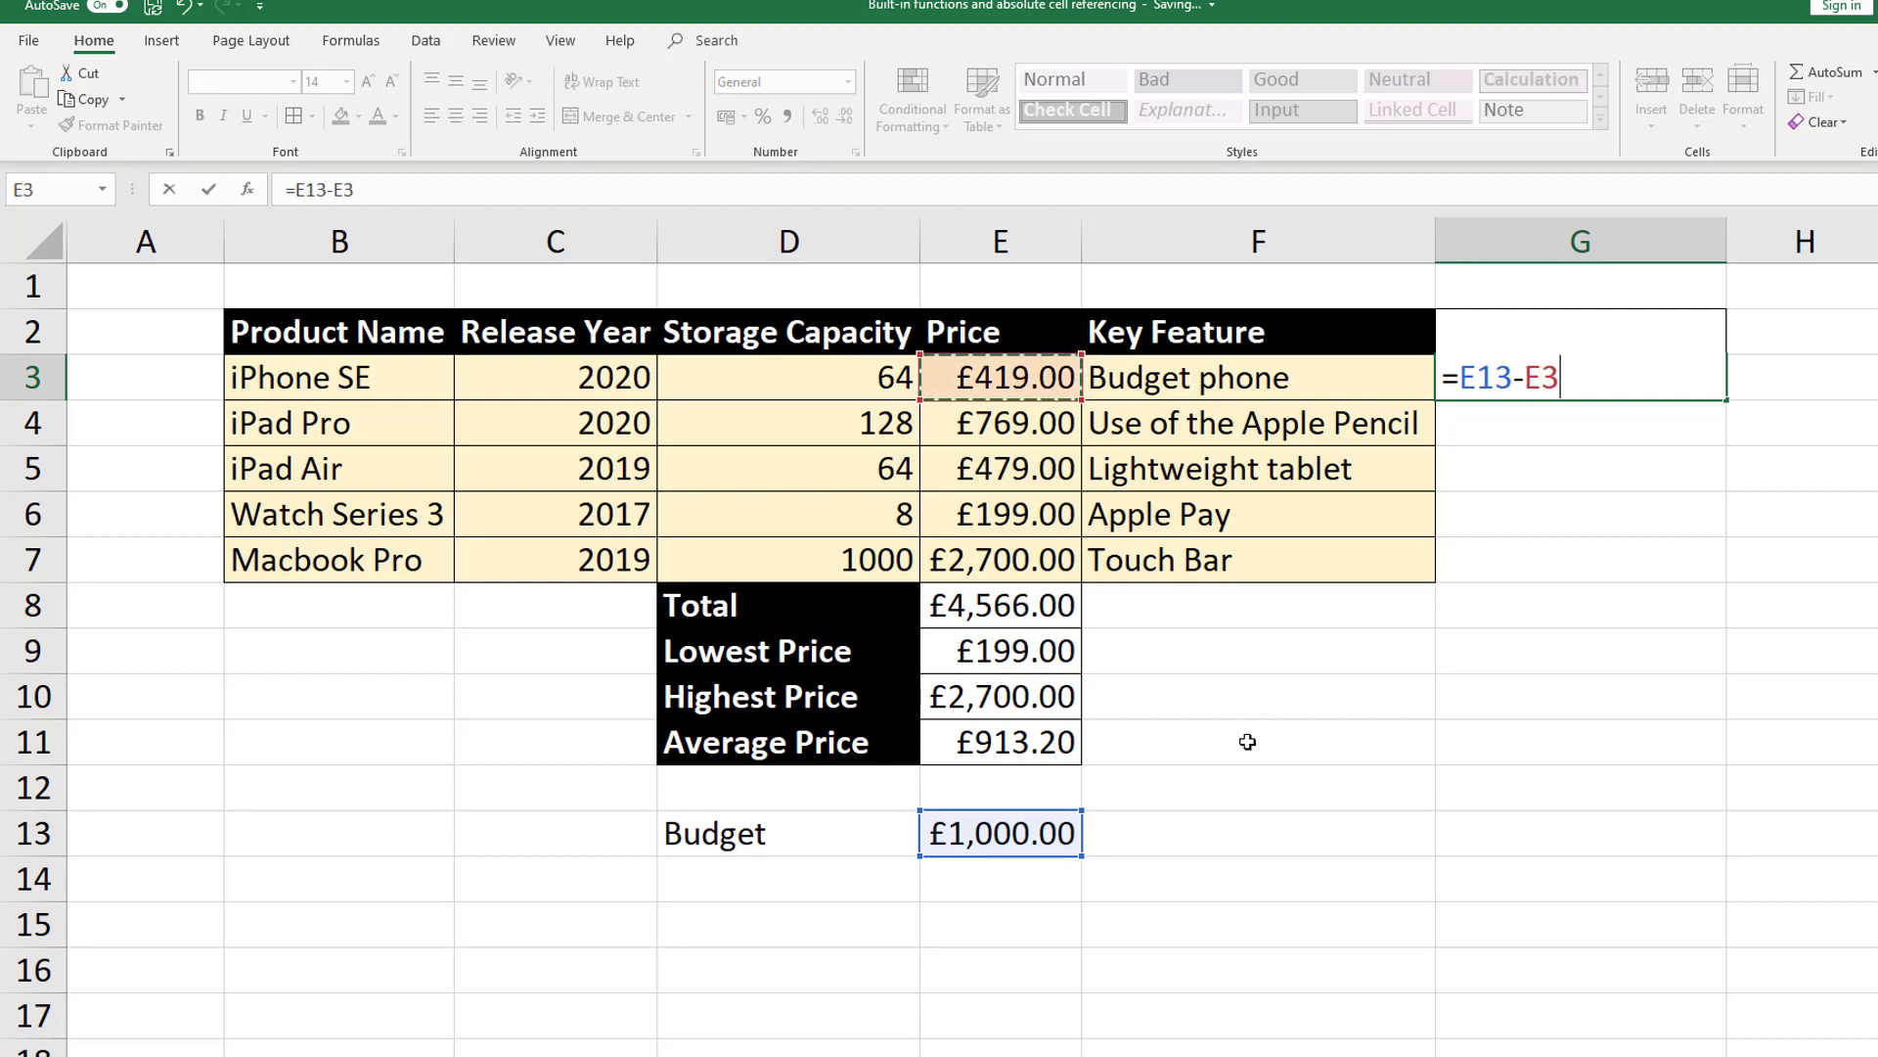
key("Return")
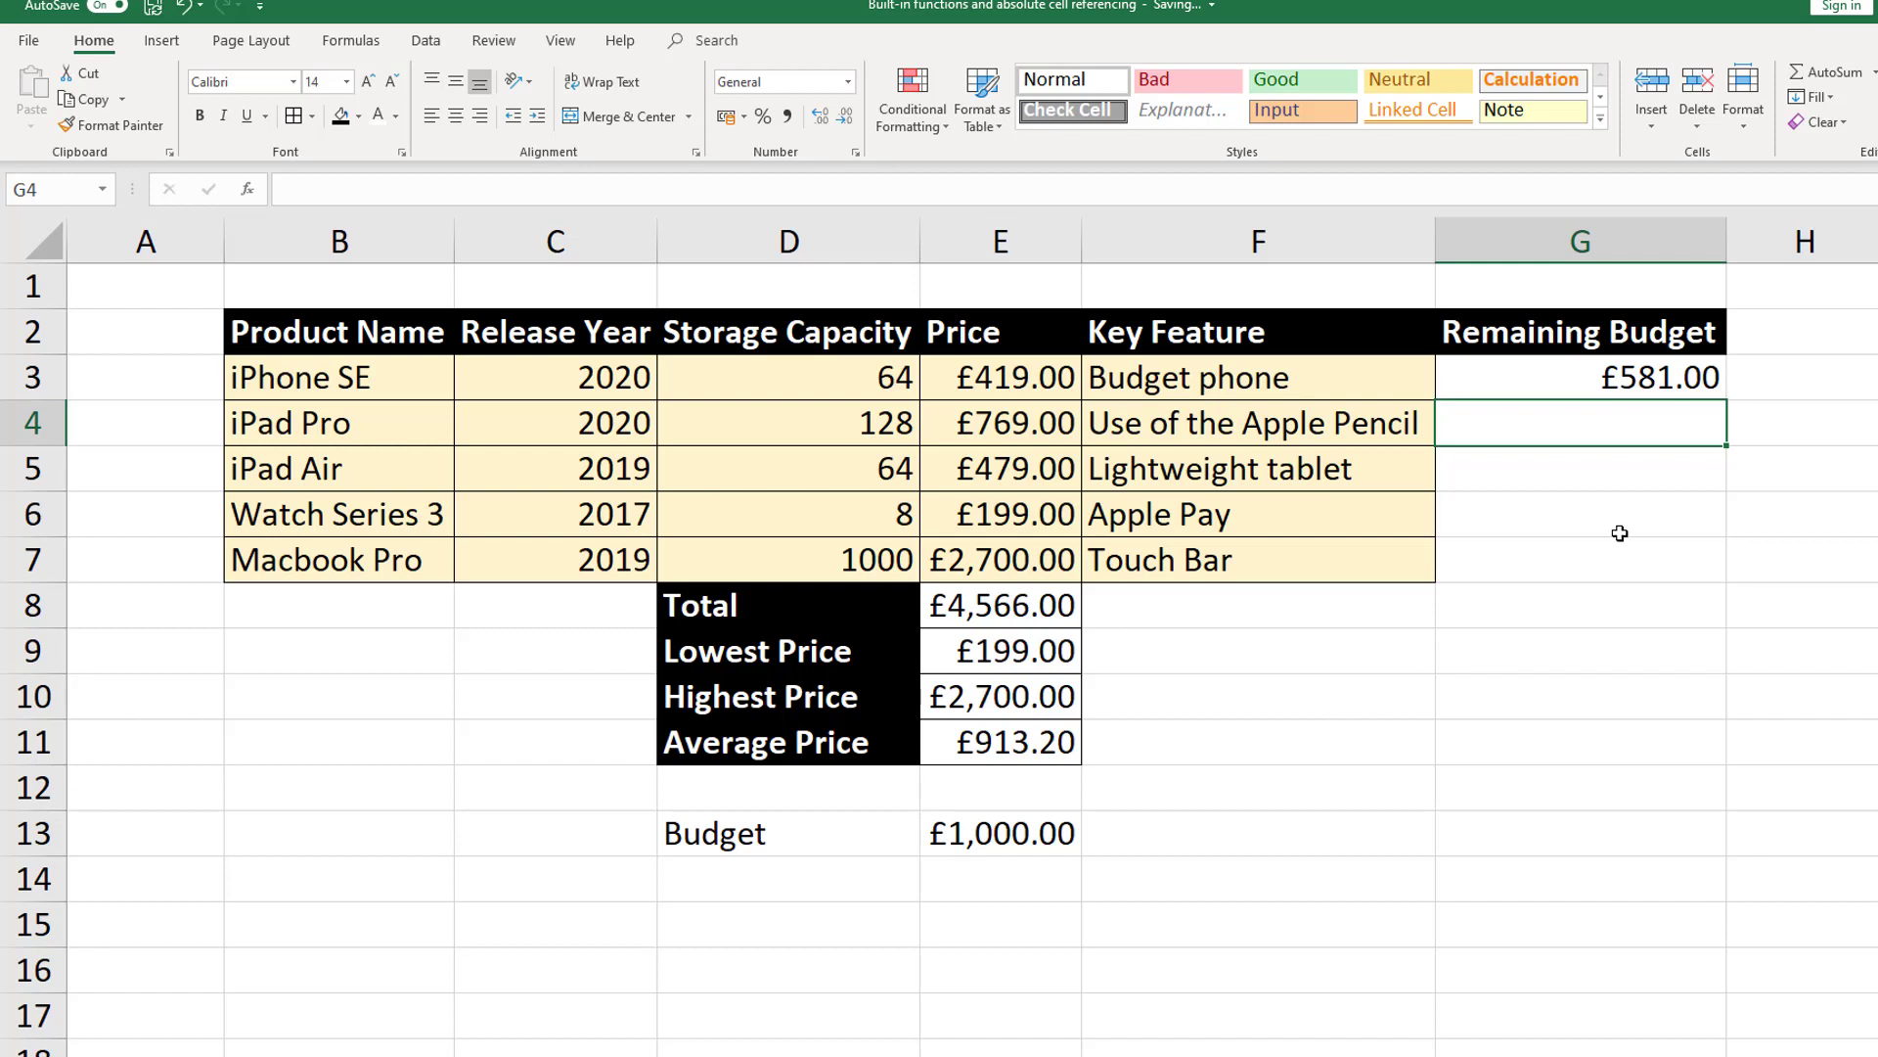
- Fill the relative Remaining Budget formula from G3 down to G7
left_click(1636, 381)
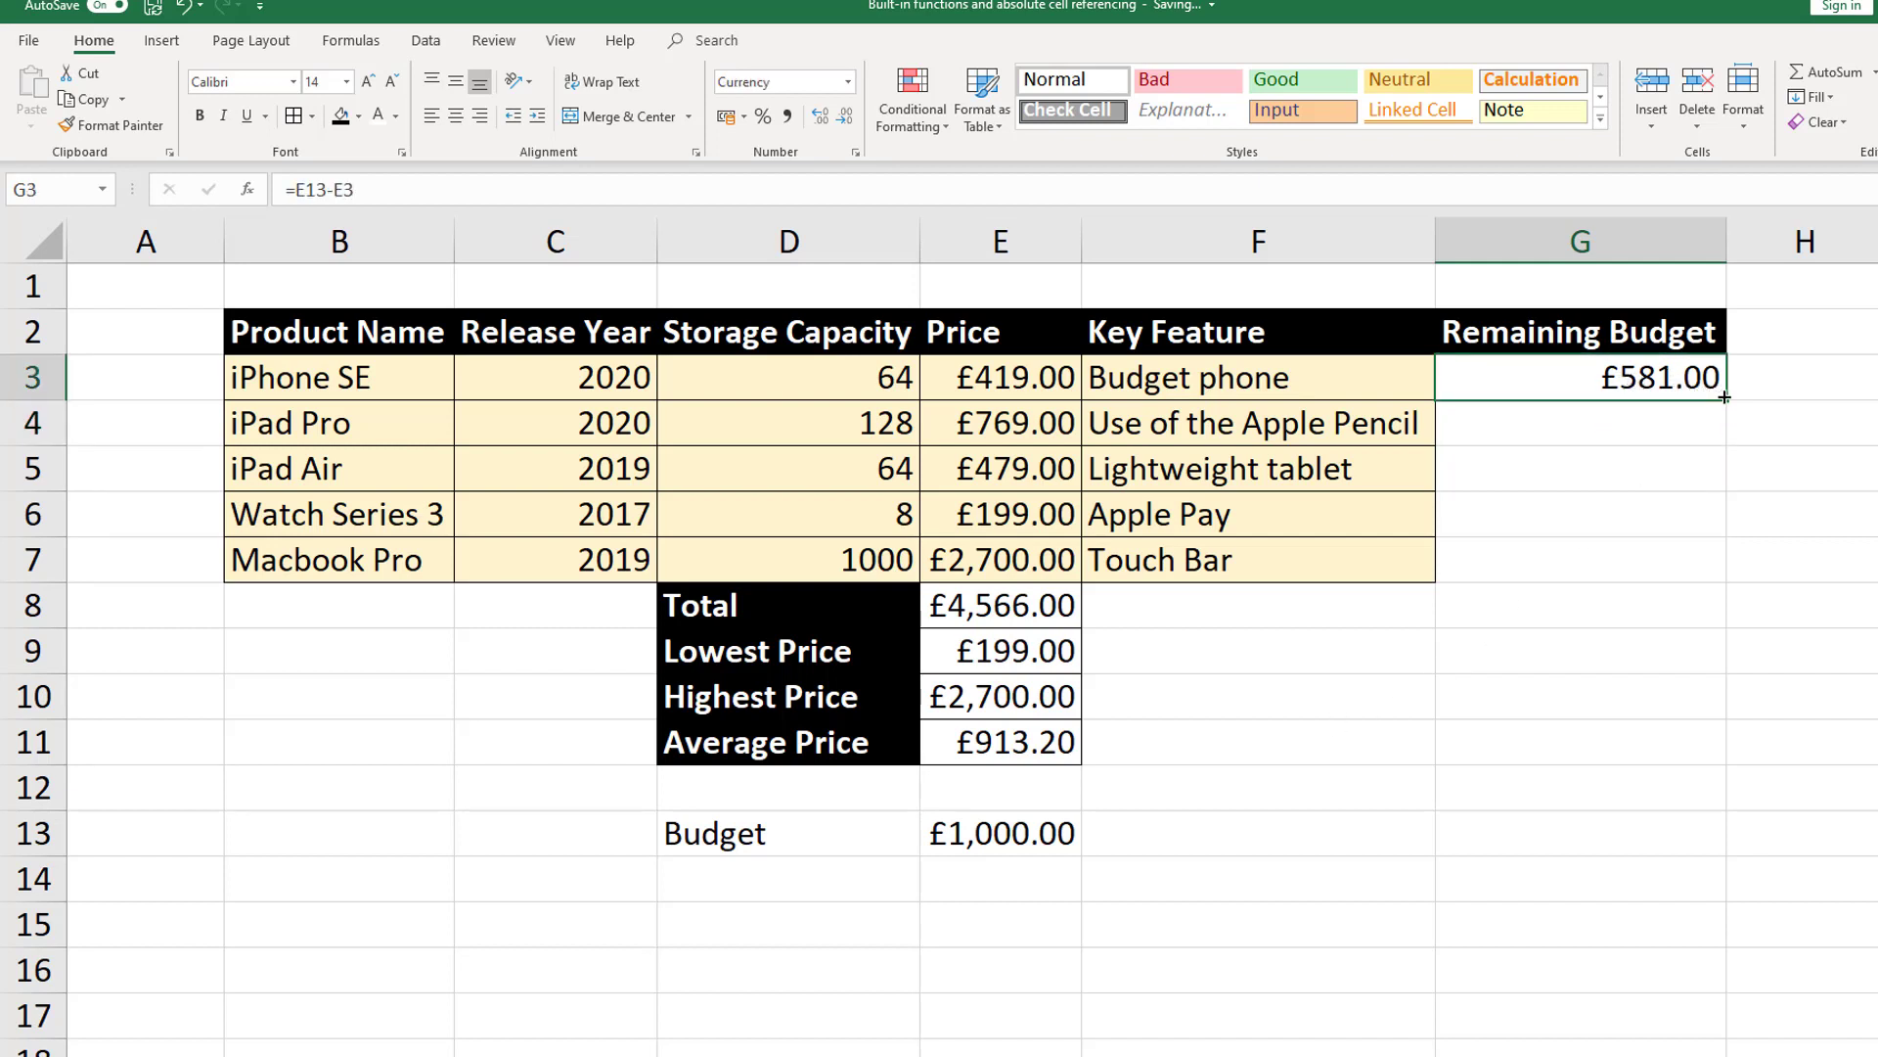
left_click_drag(1723, 405, 1707, 573)
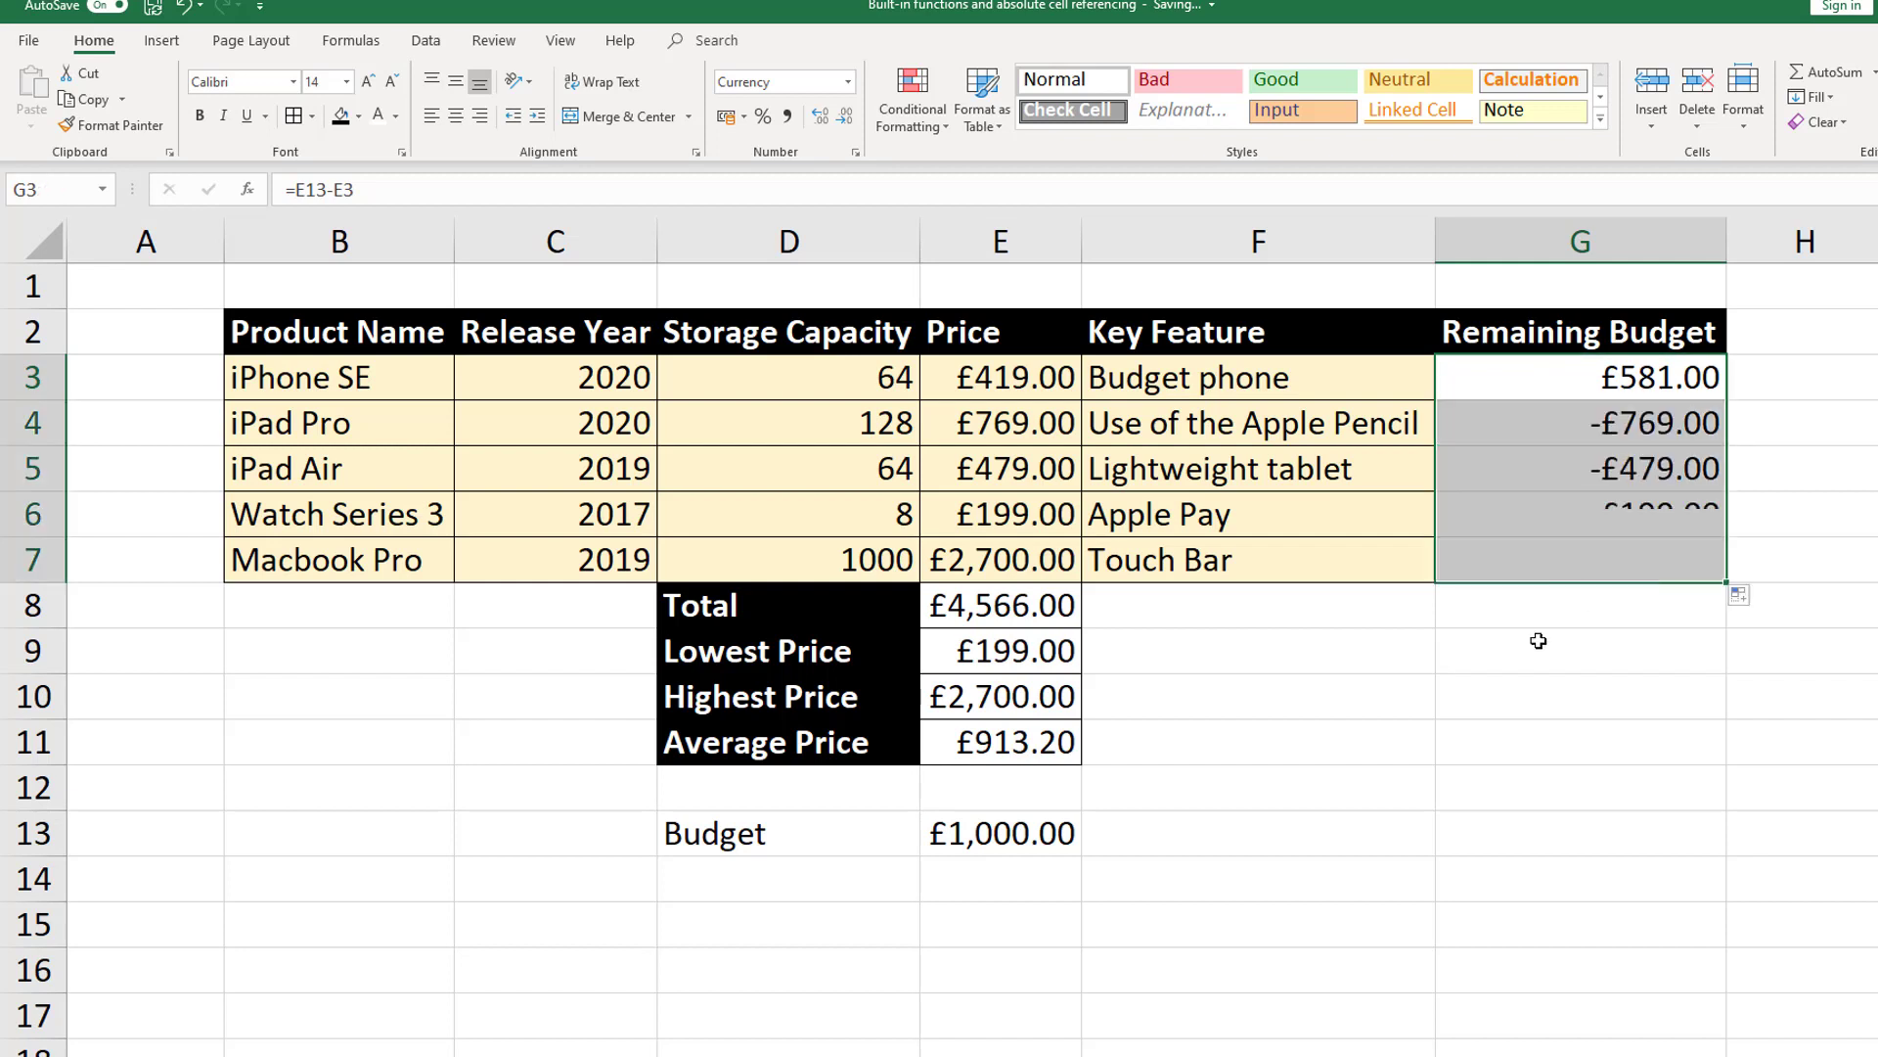
left_click(1537, 701)
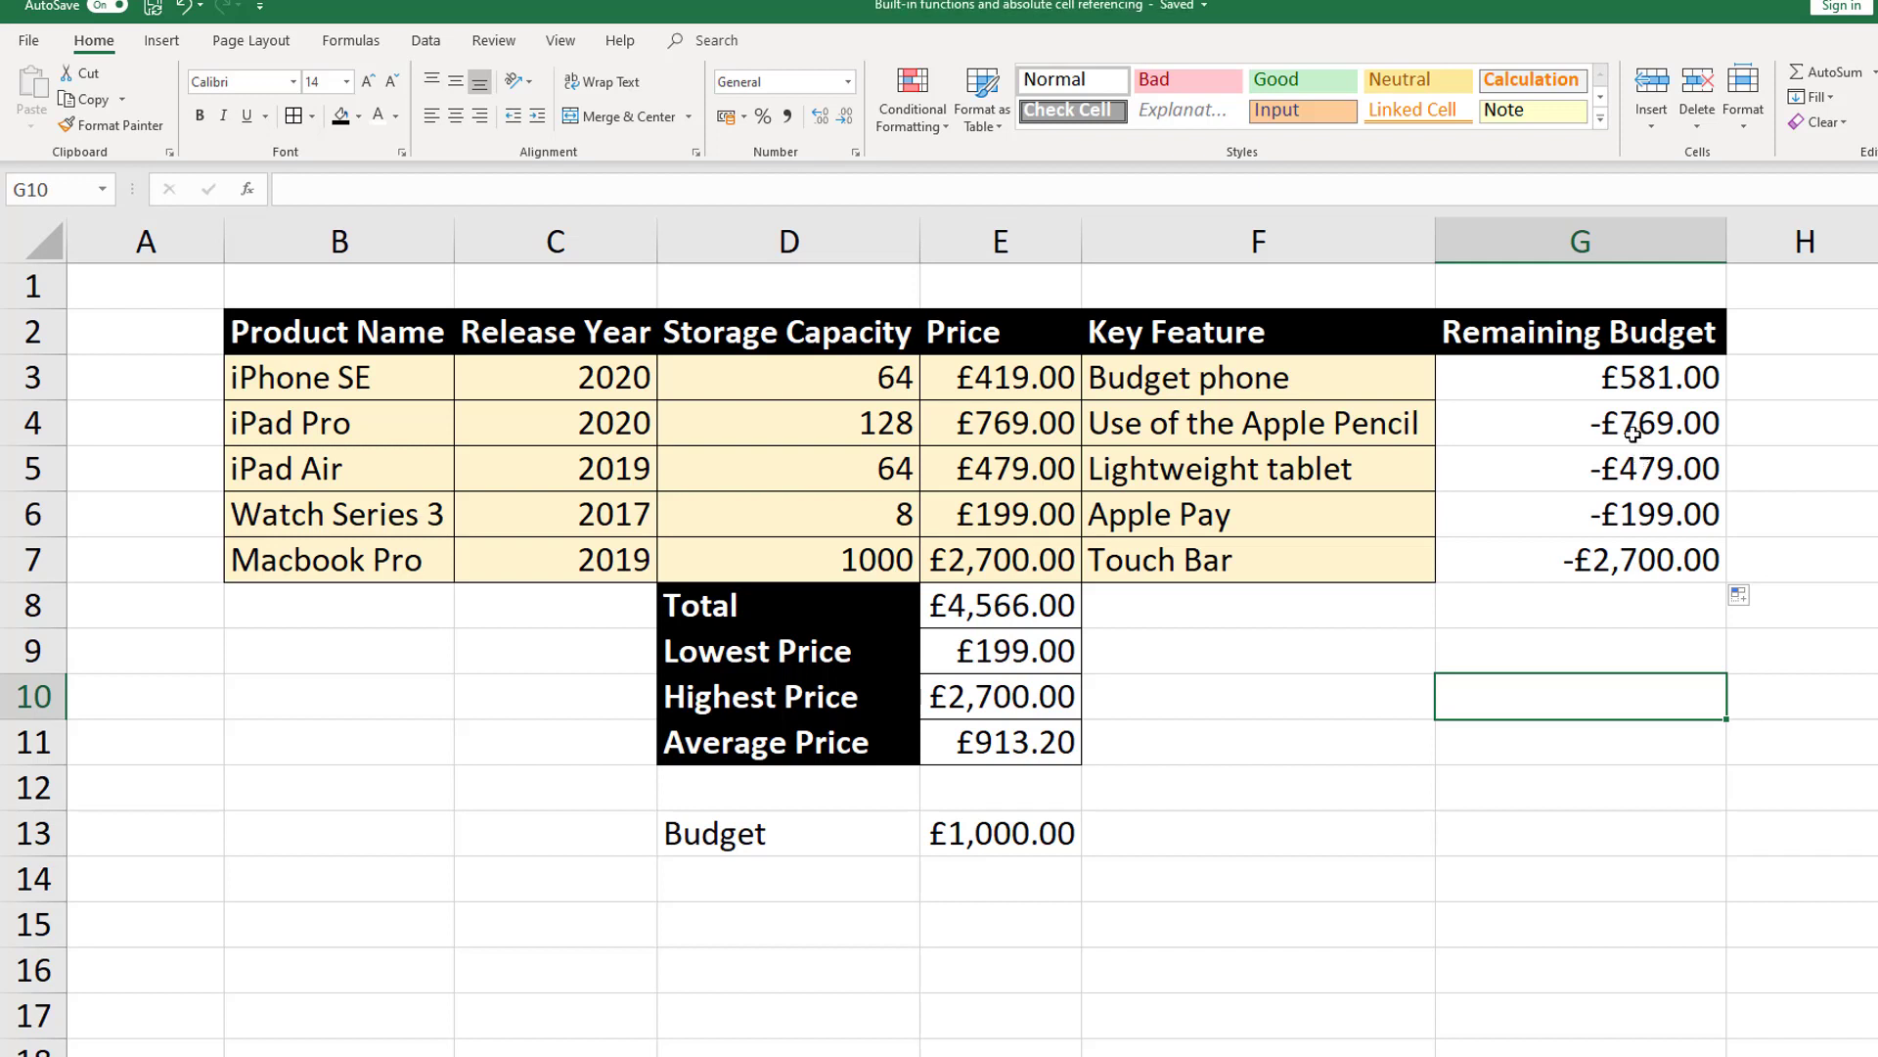
- Compare the formulas in G3 and G4 with the price cells, the budget cell E13 and the cell E14 beneath it
left_click(1630, 432)
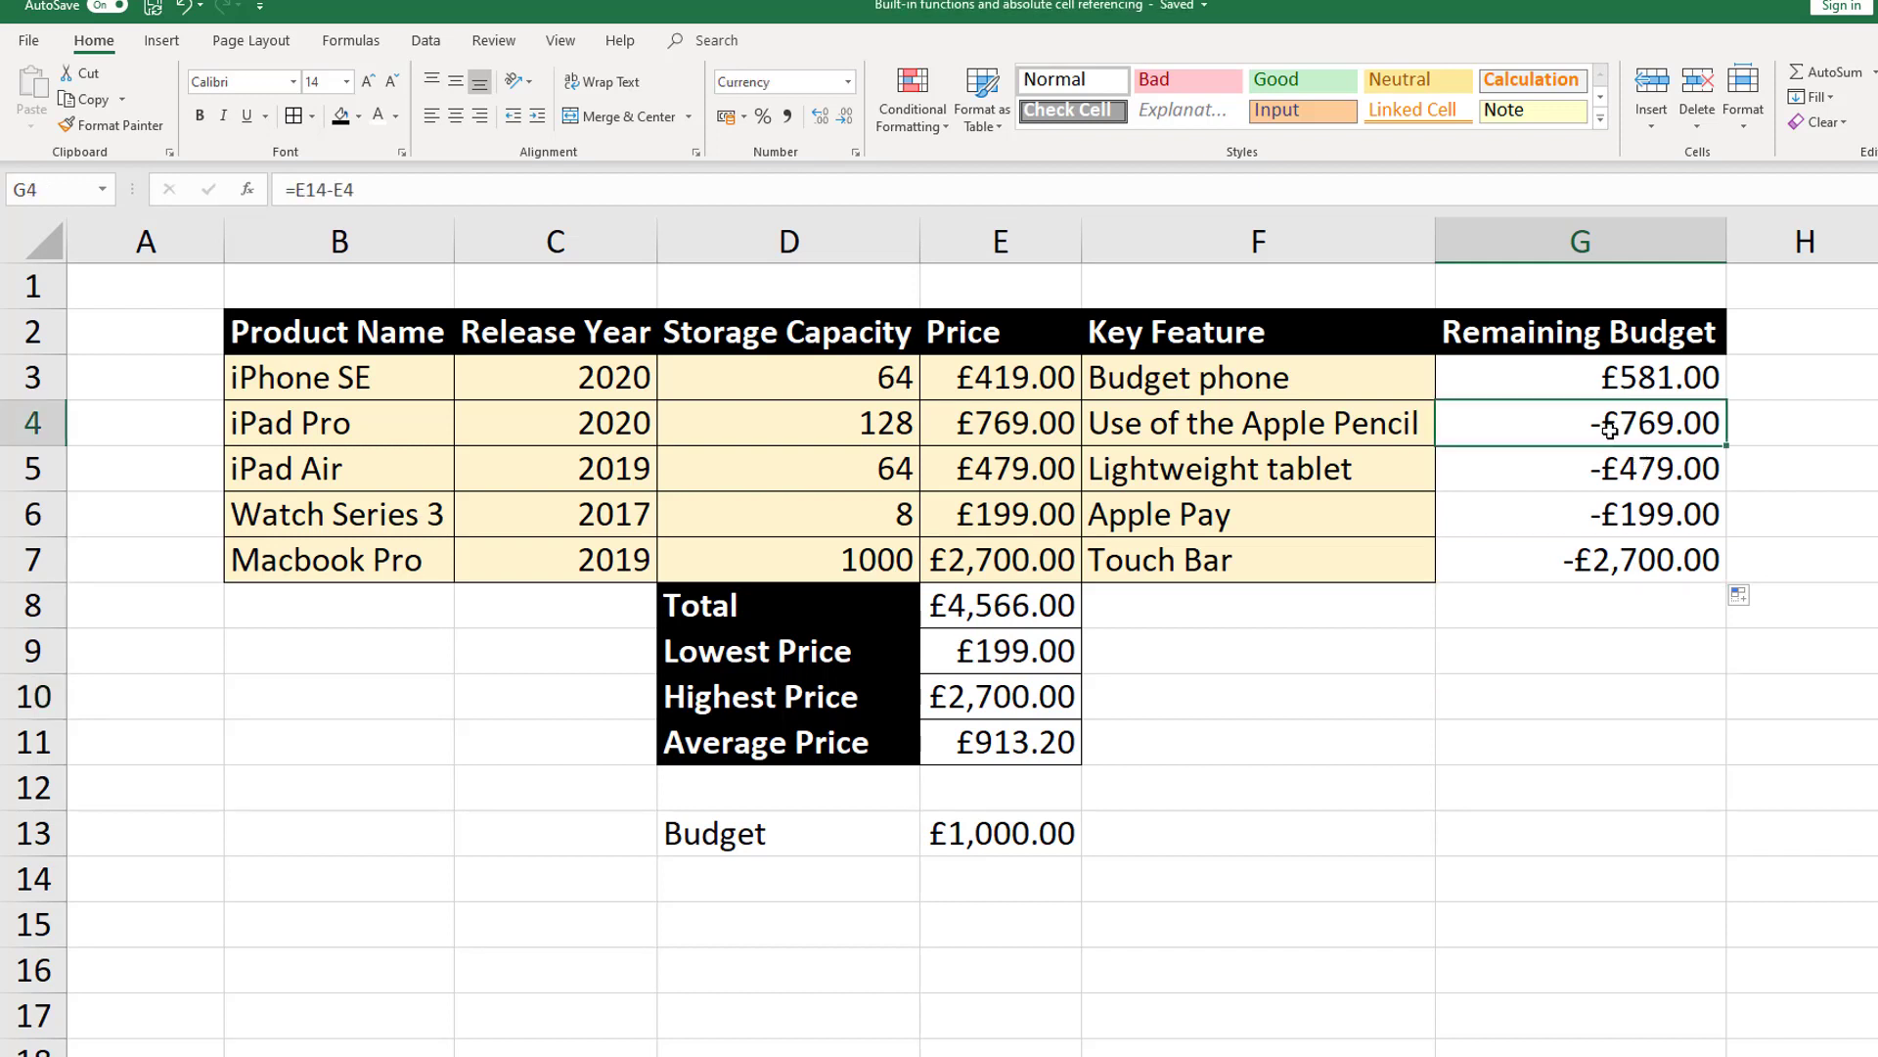
left_click(999, 426)
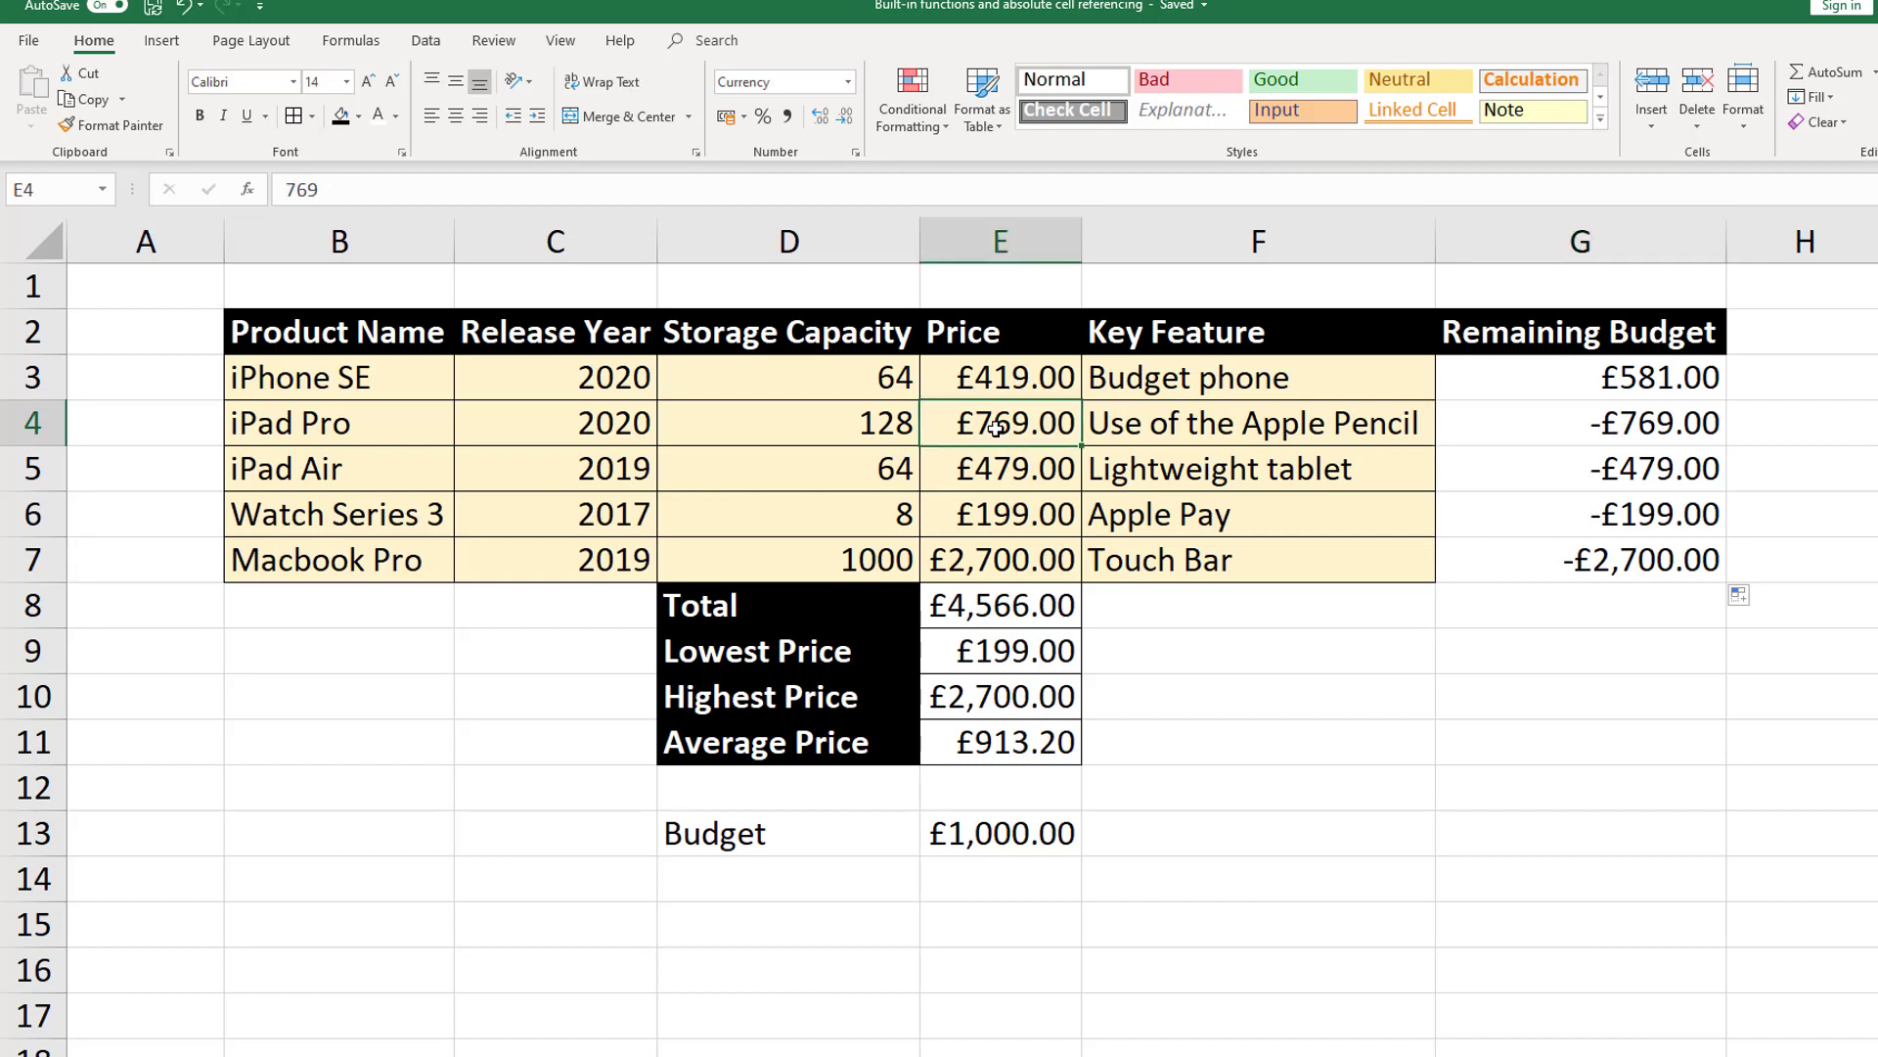
left_click(1601, 412)
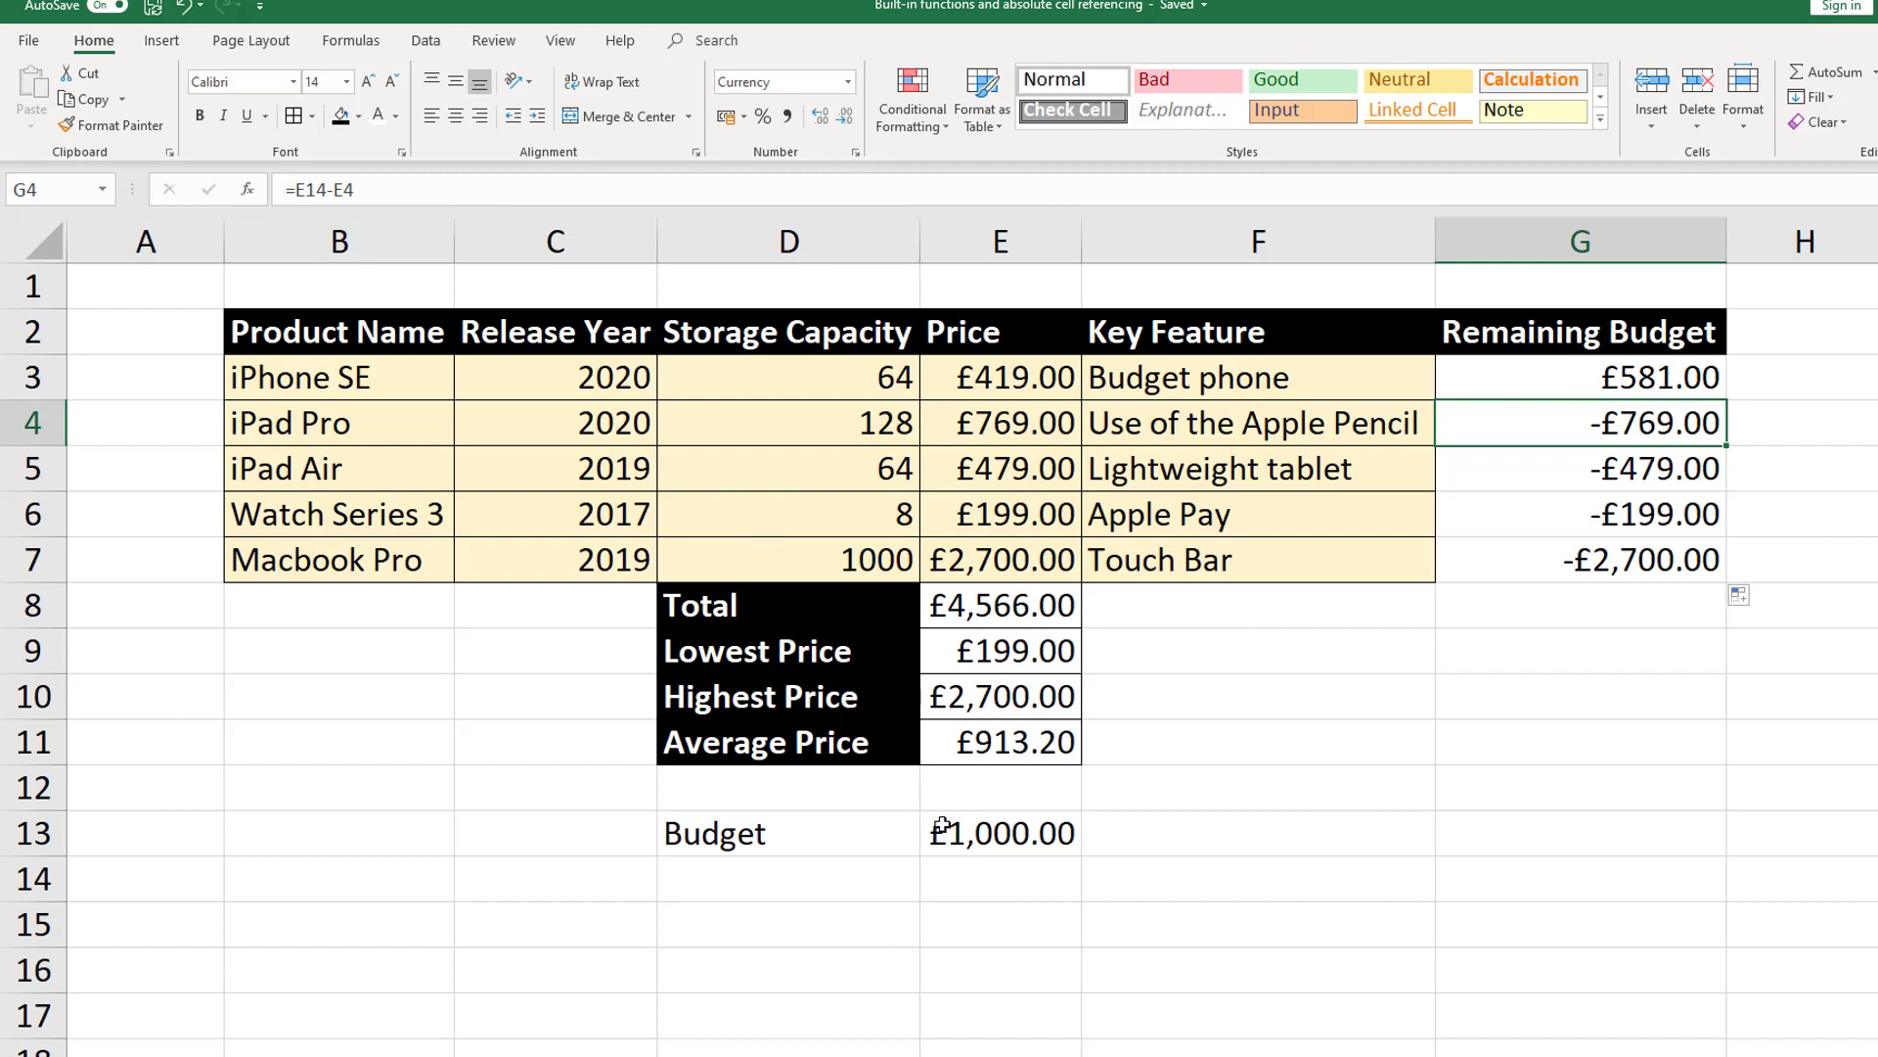
left_click(966, 884)
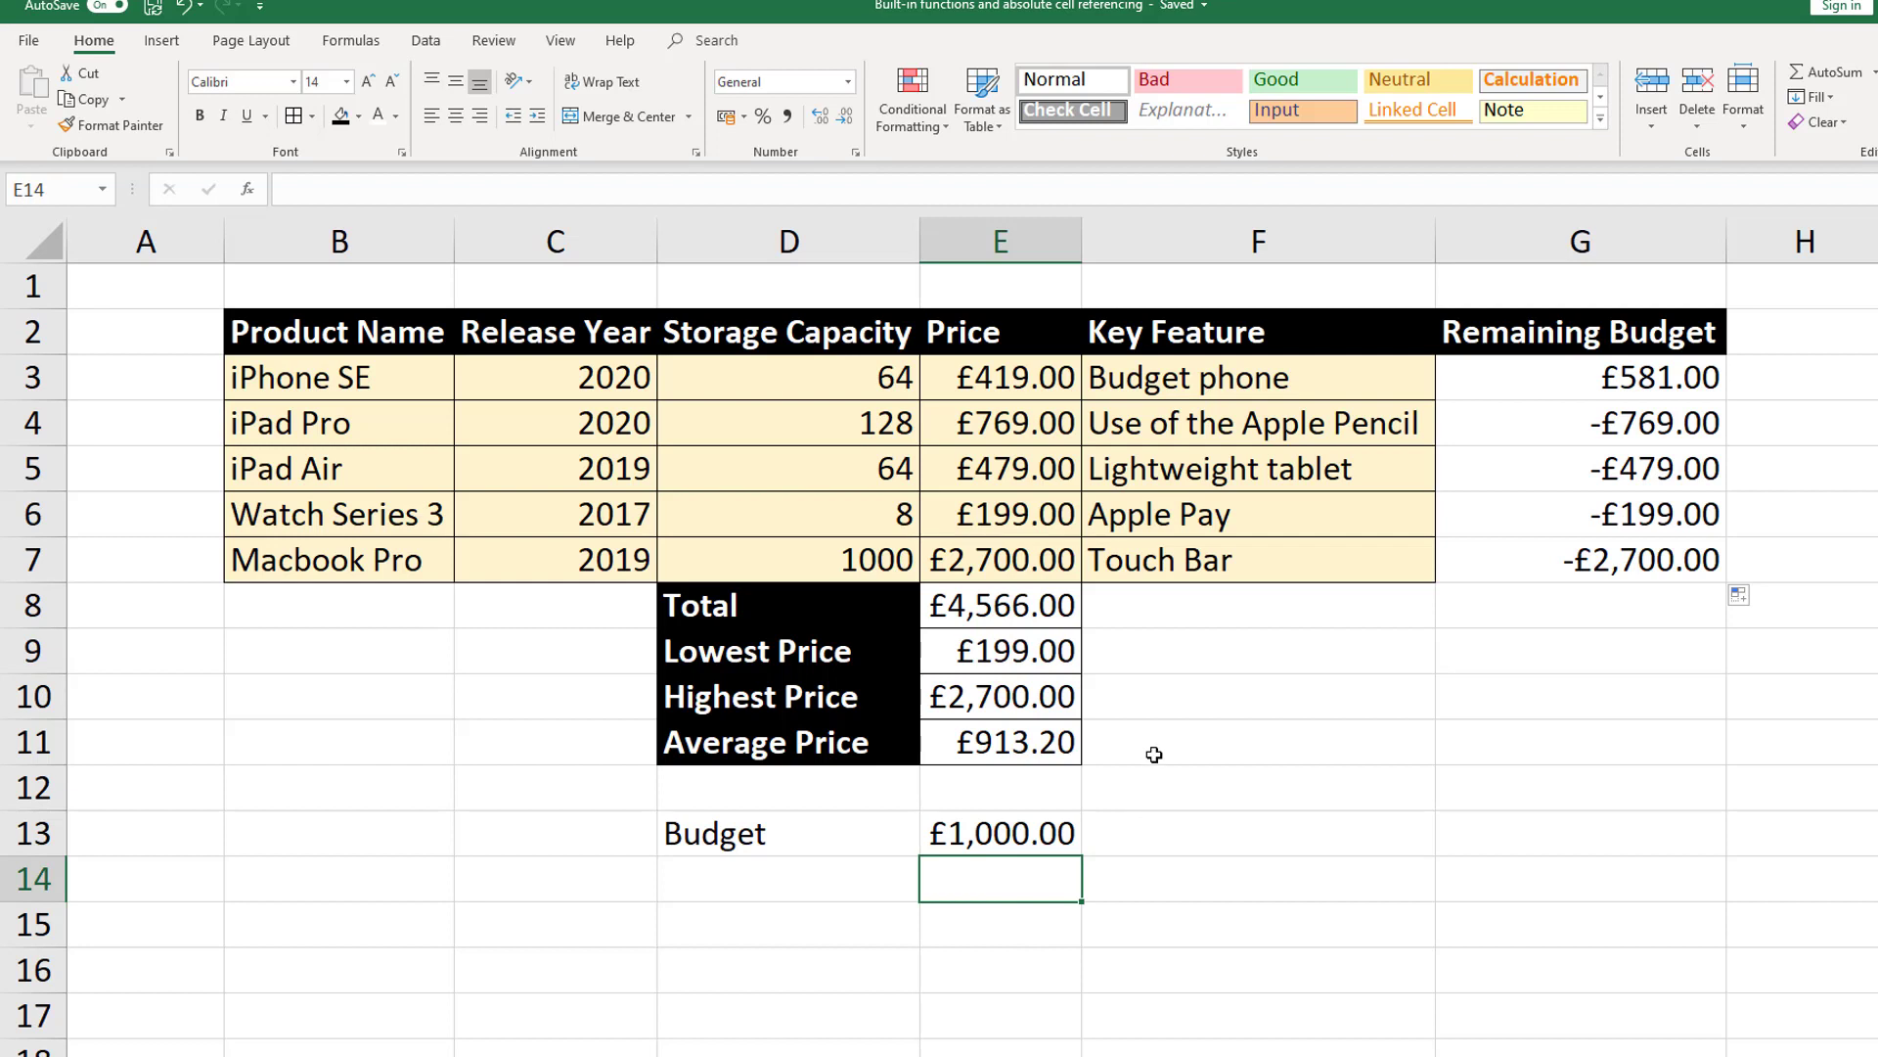
left_click(1028, 842)
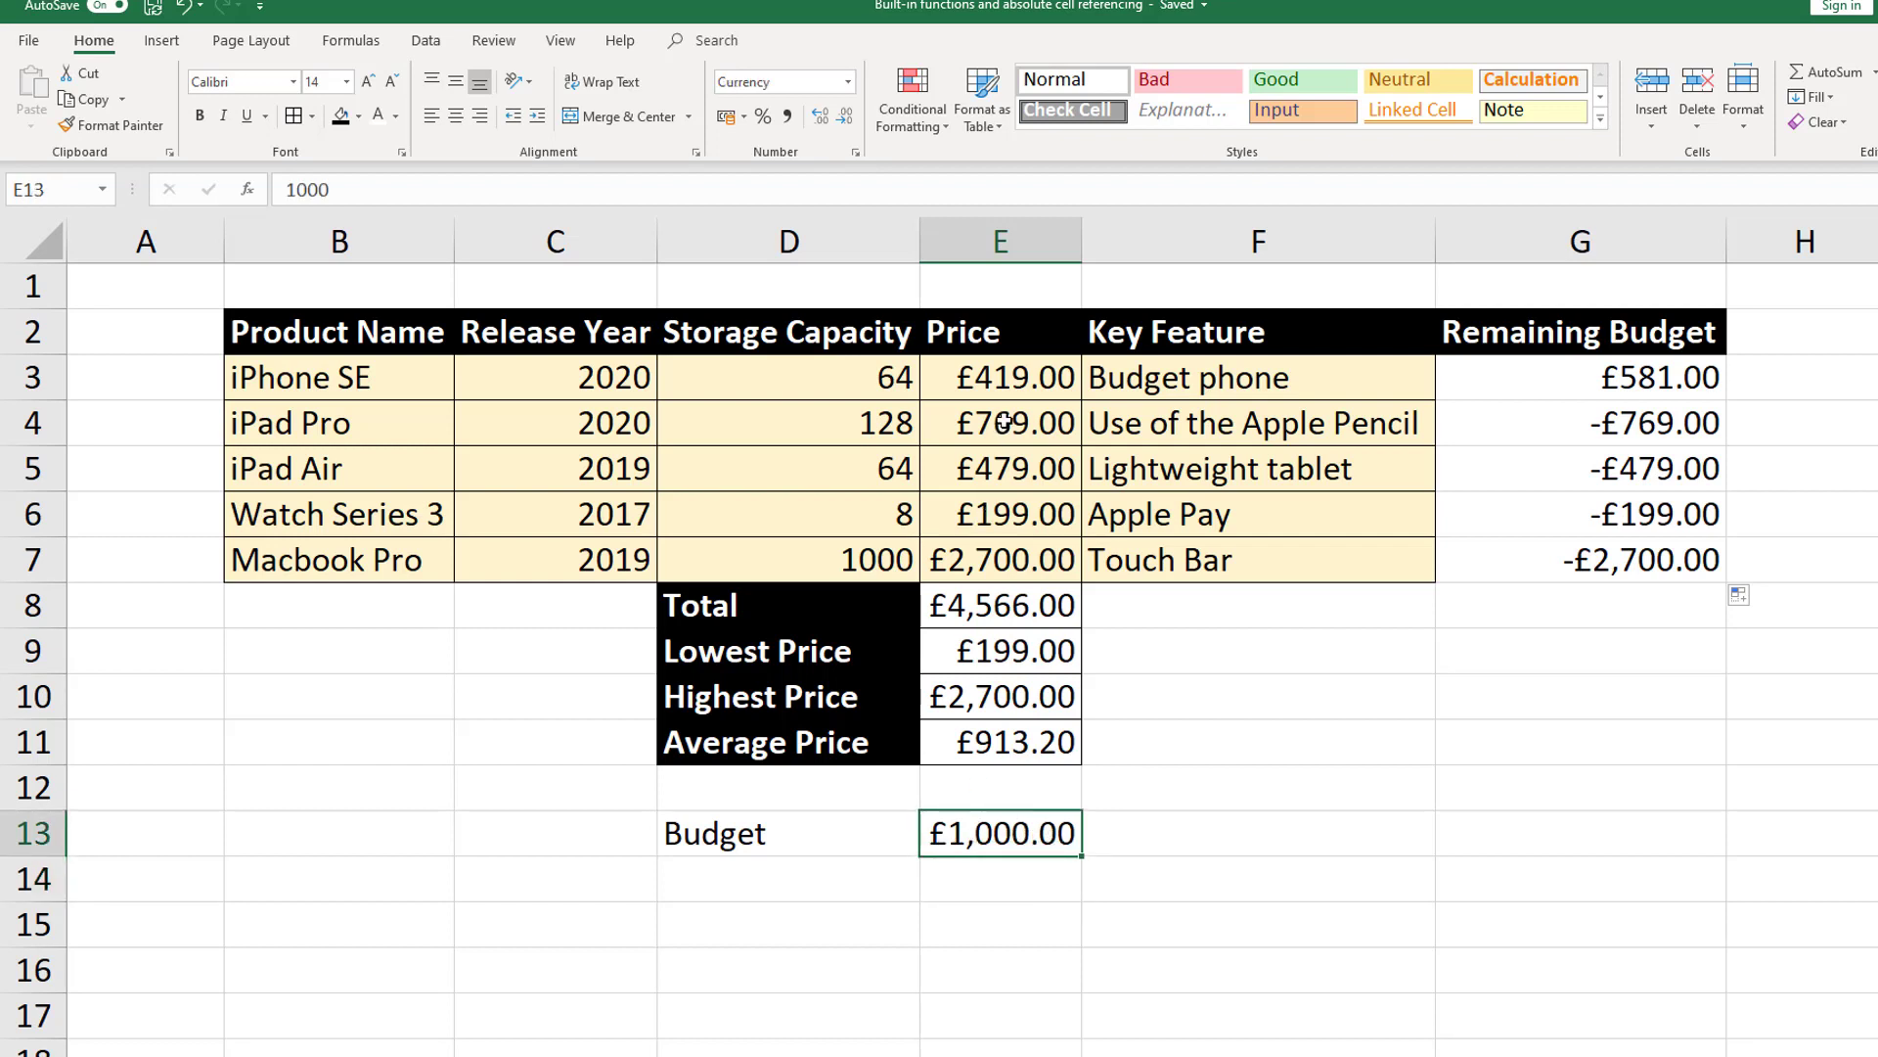
left_click_drag(1005, 421, 1014, 550)
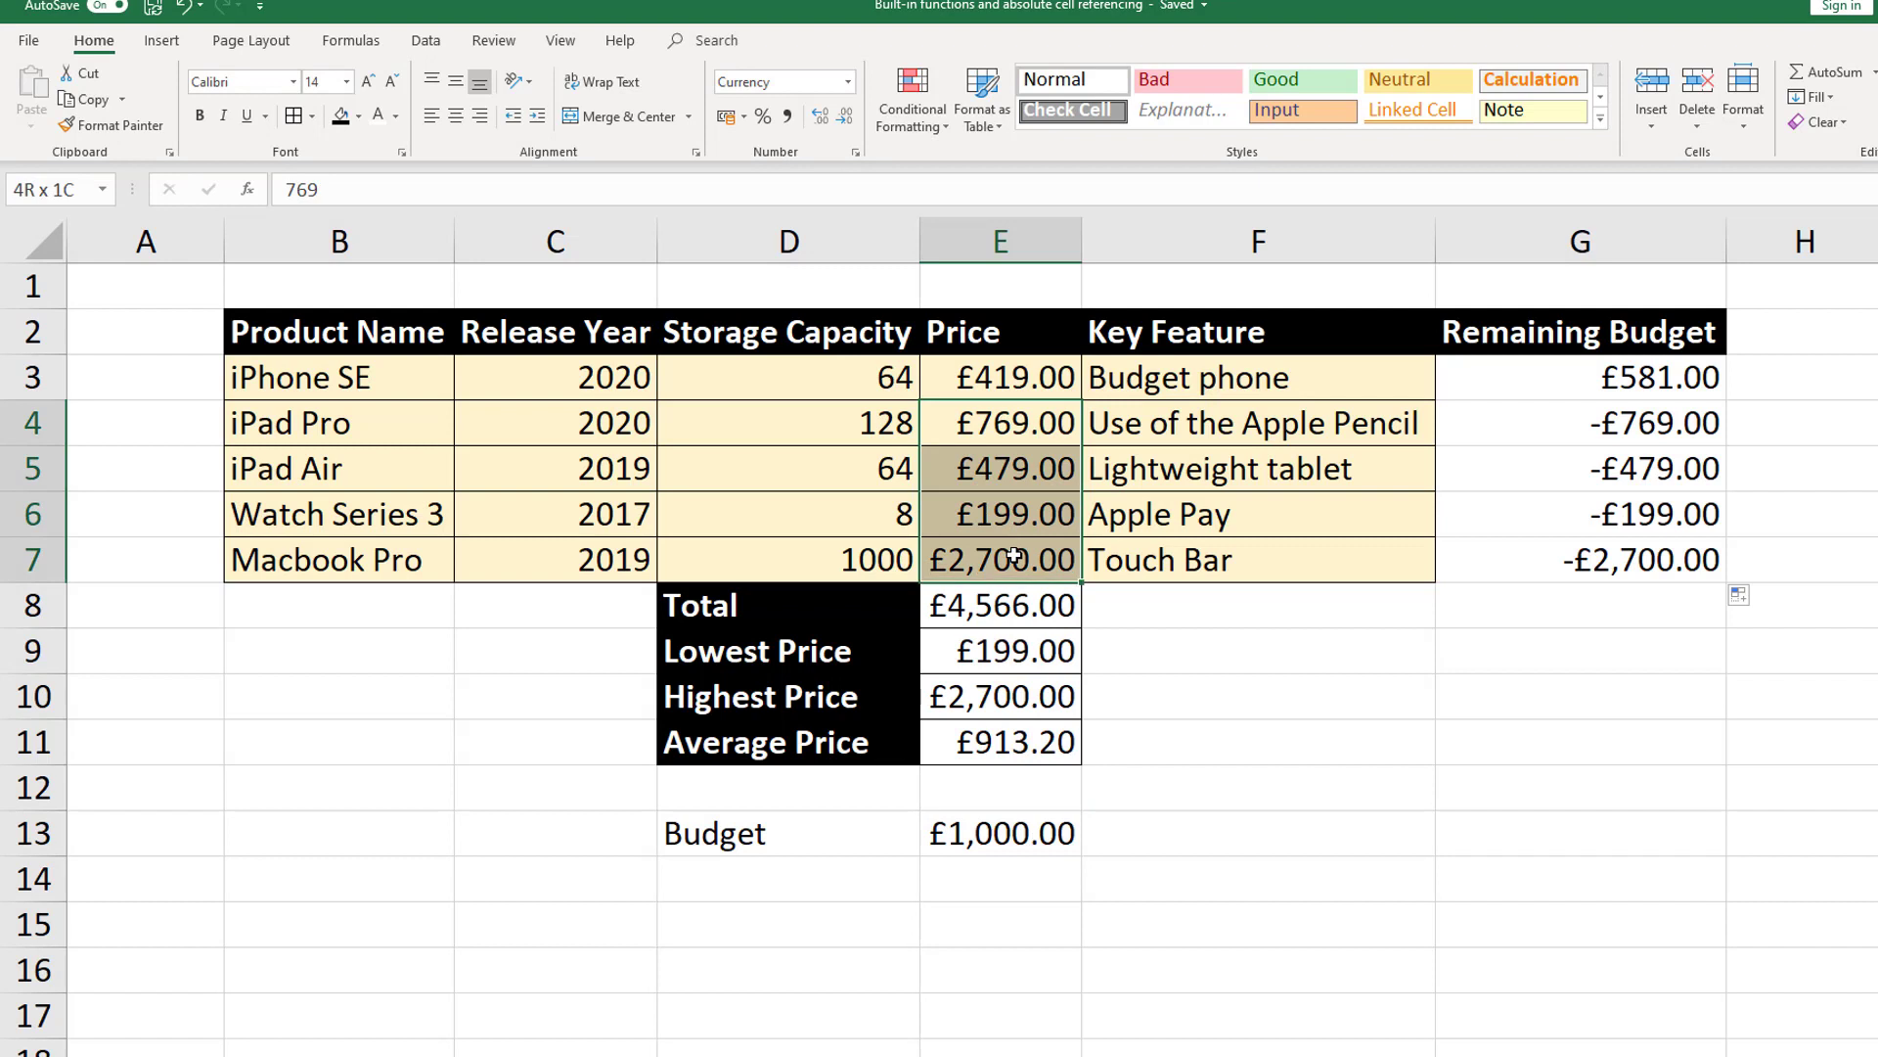
left_click(982, 833)
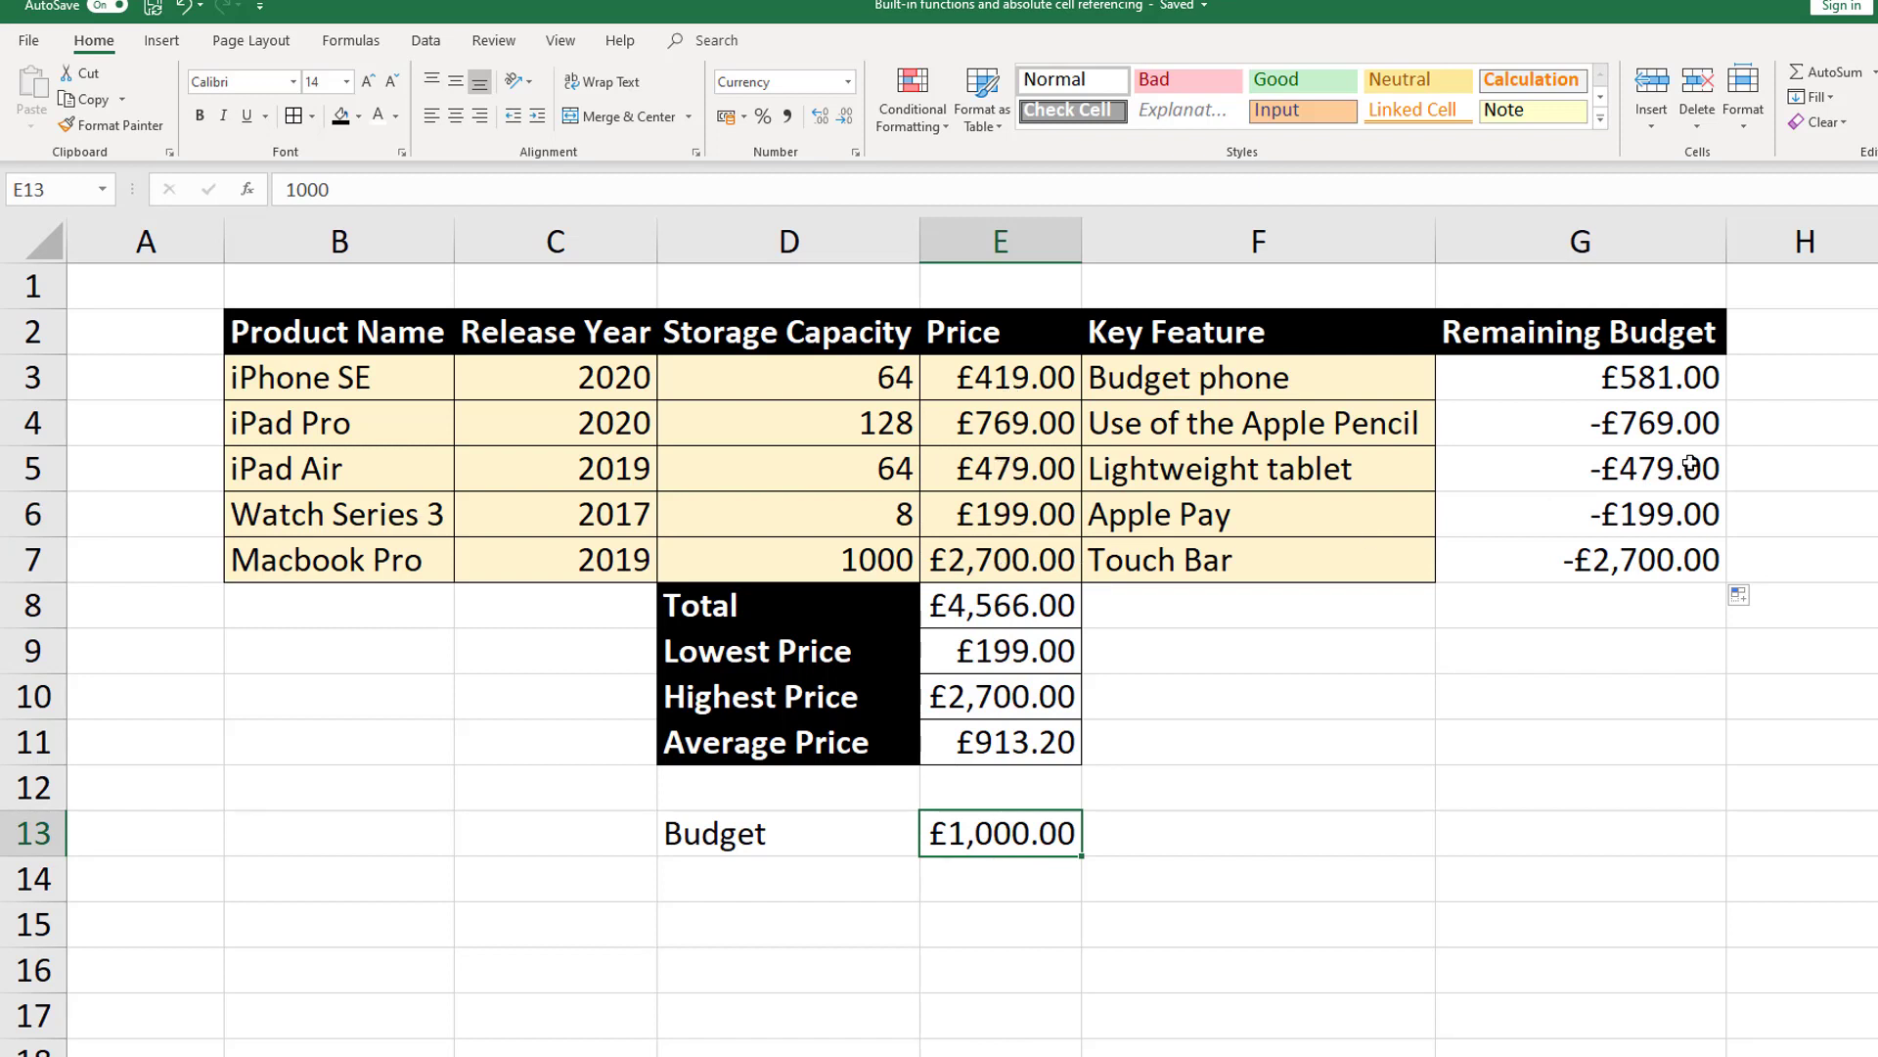
left_click(1650, 423)
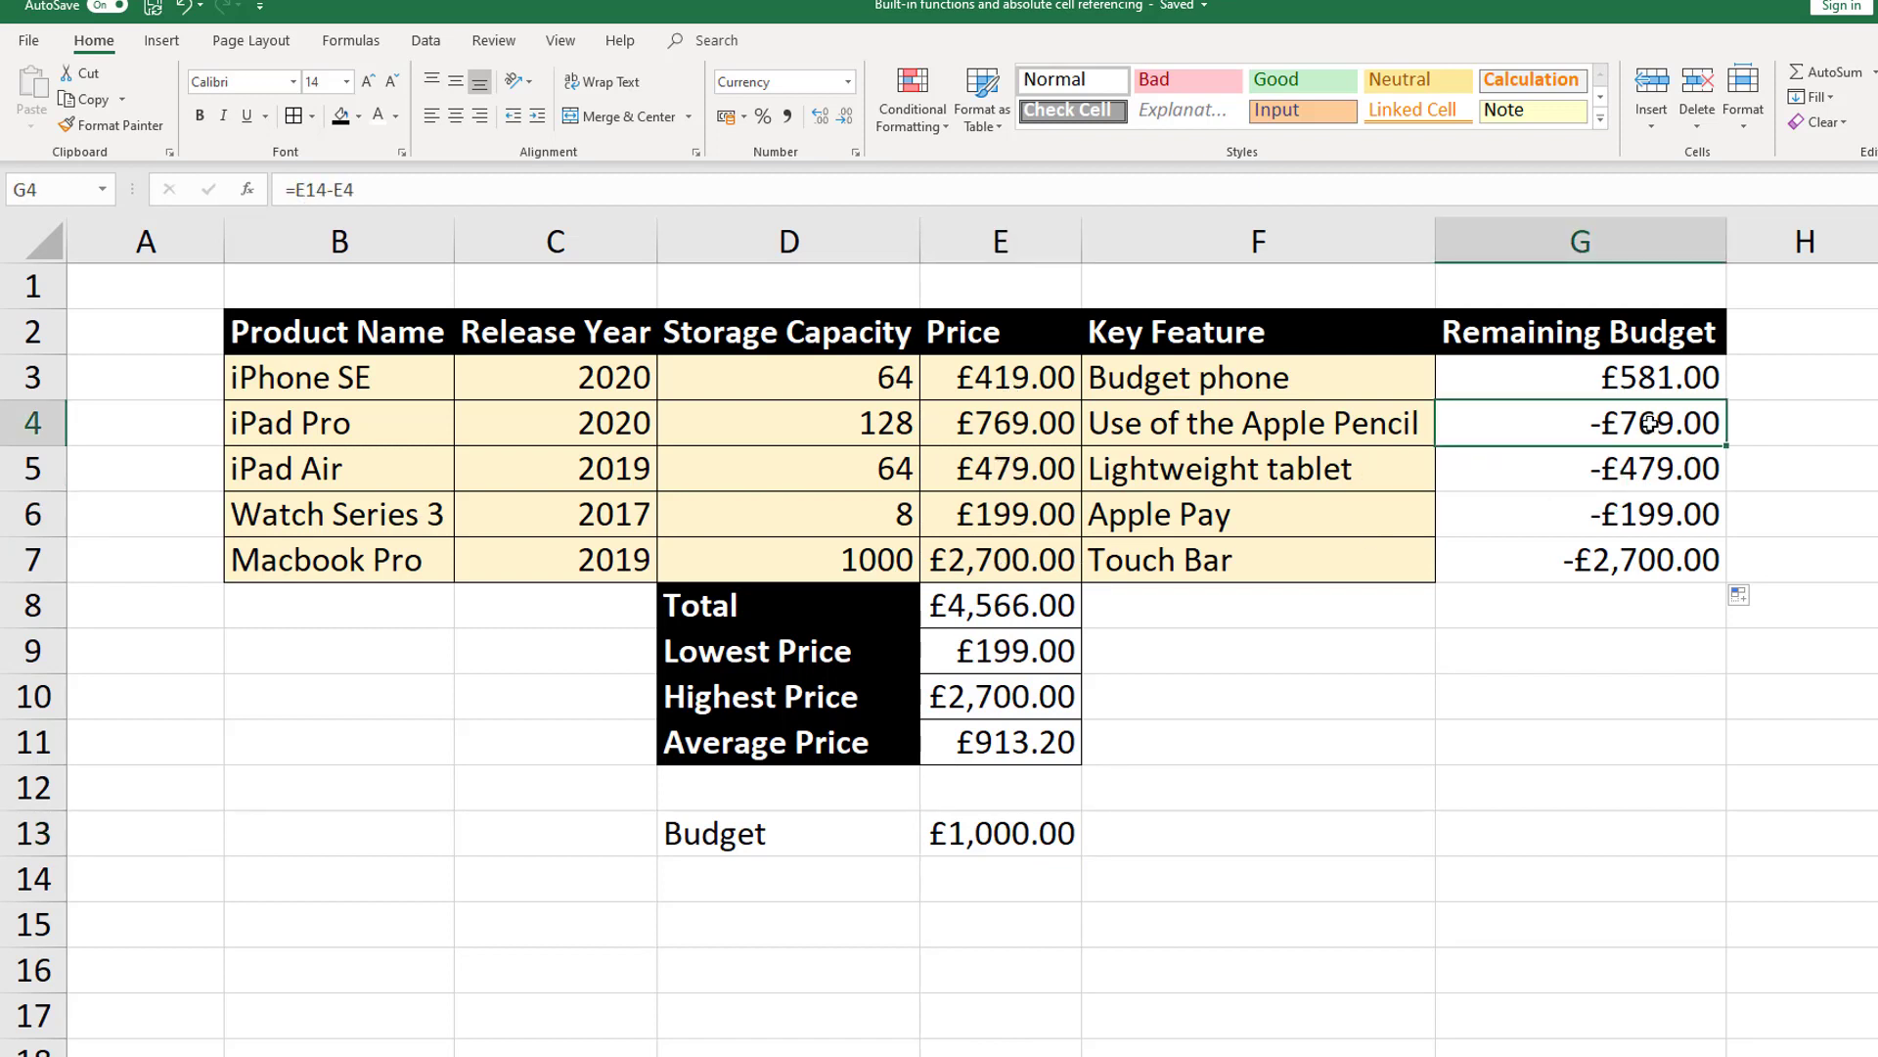
left_click(1635, 384)
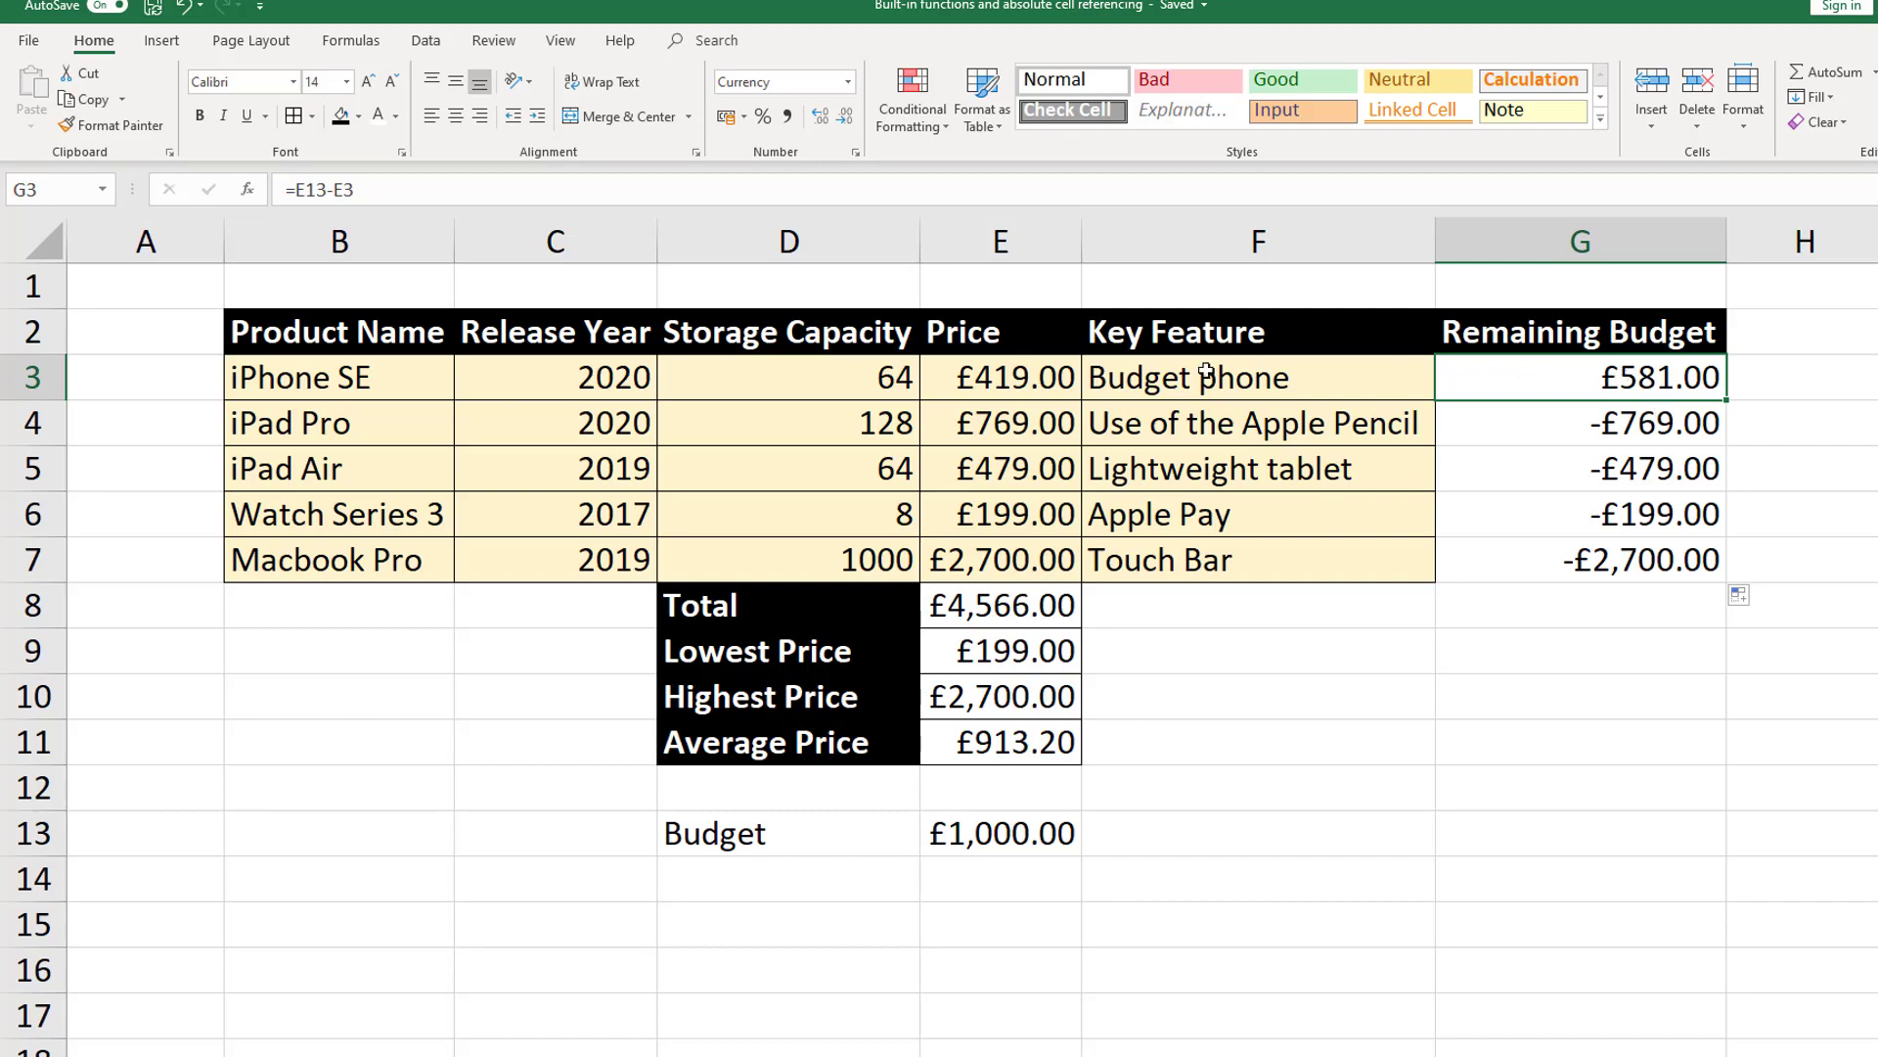
- Change the formula in G3 to =$E13-E3, fill it down to G7 and check the cells below the budget
left_click(294, 190)
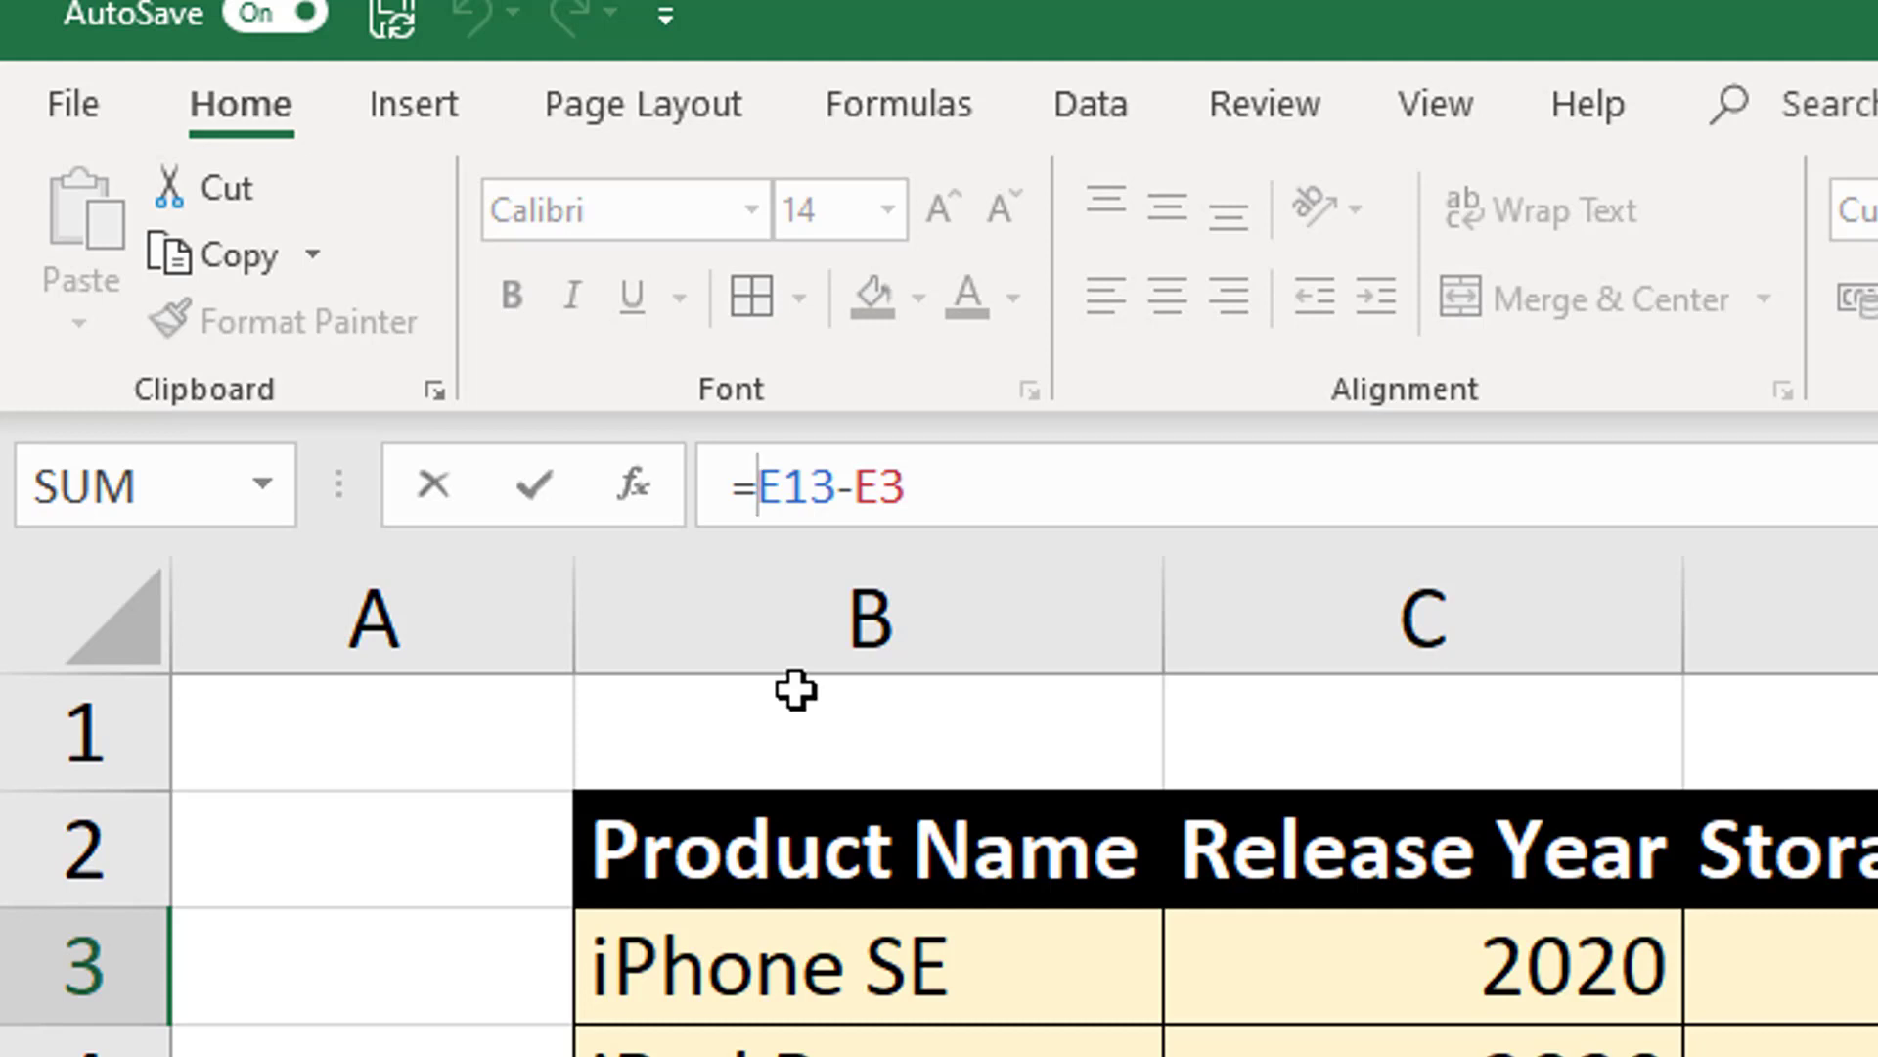
type("$")
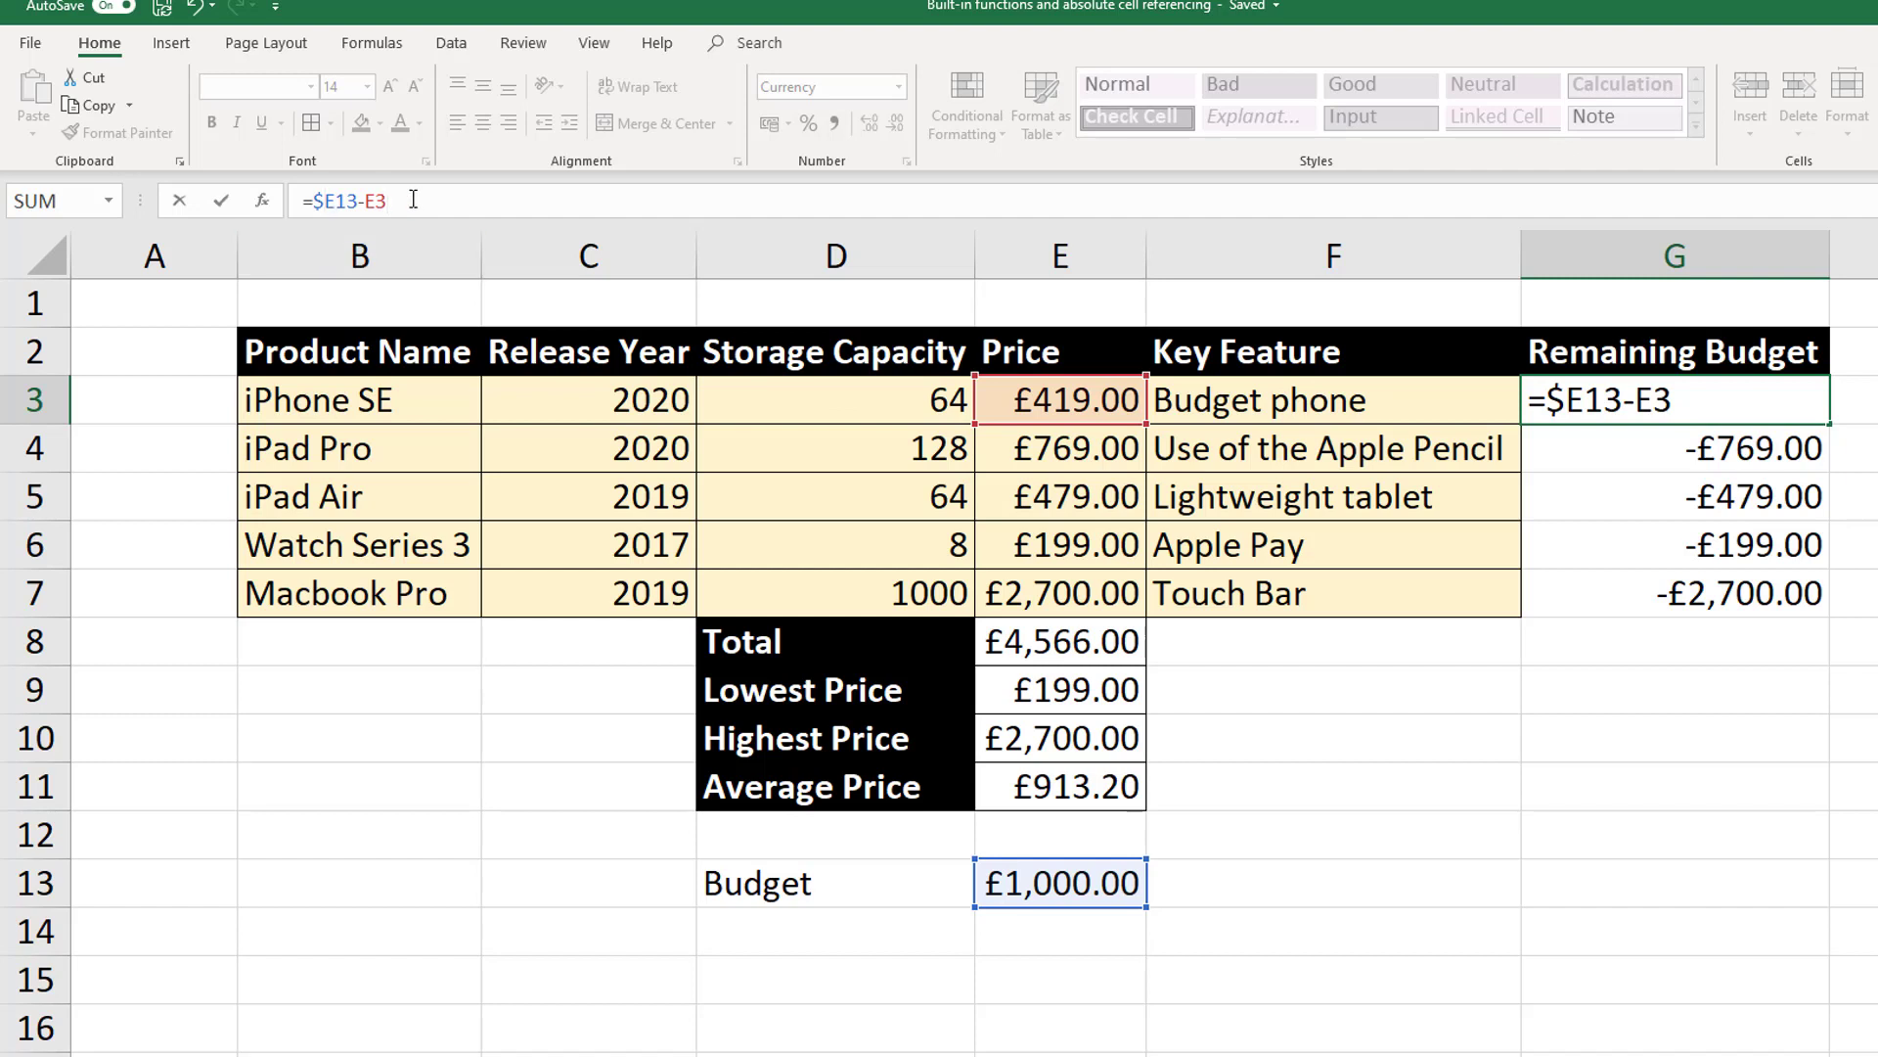
key("Return")
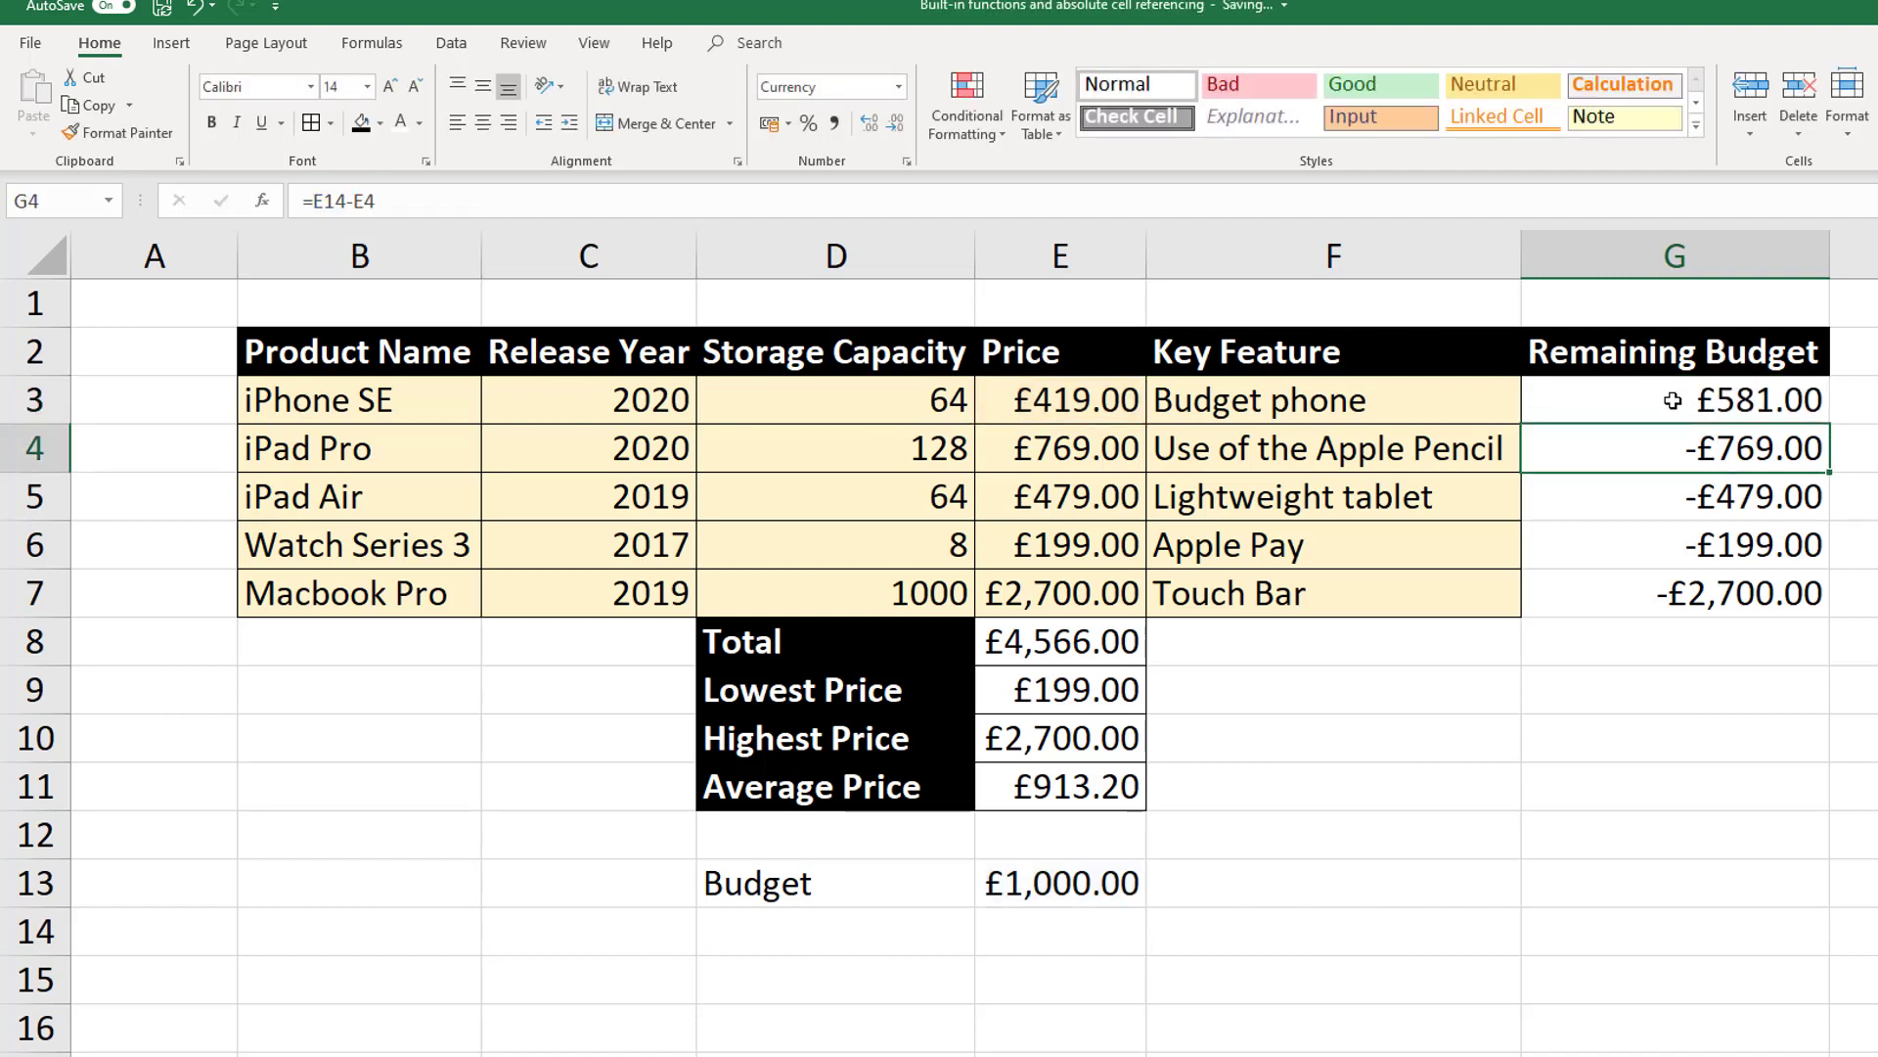
left_click(1672, 400)
left_click_drag(1828, 424, 1784, 585)
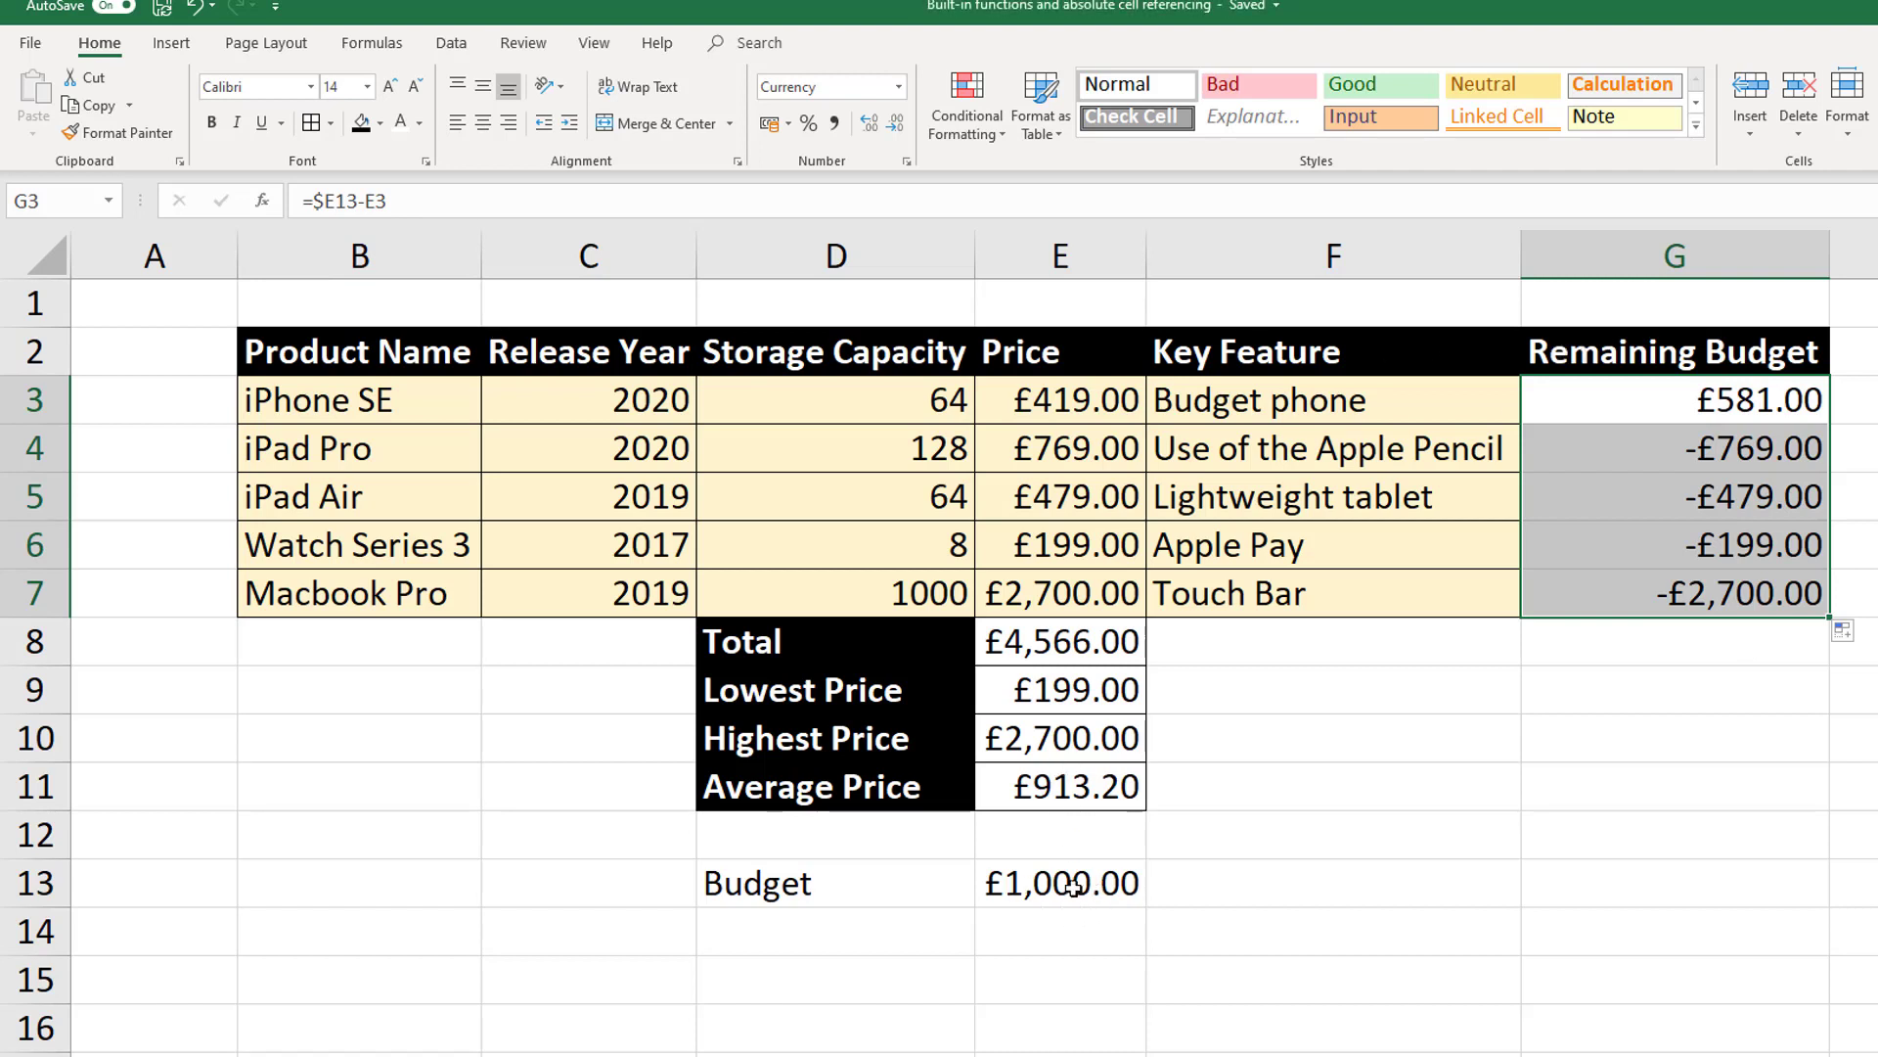
left_click_drag(1074, 915, 1066, 1027)
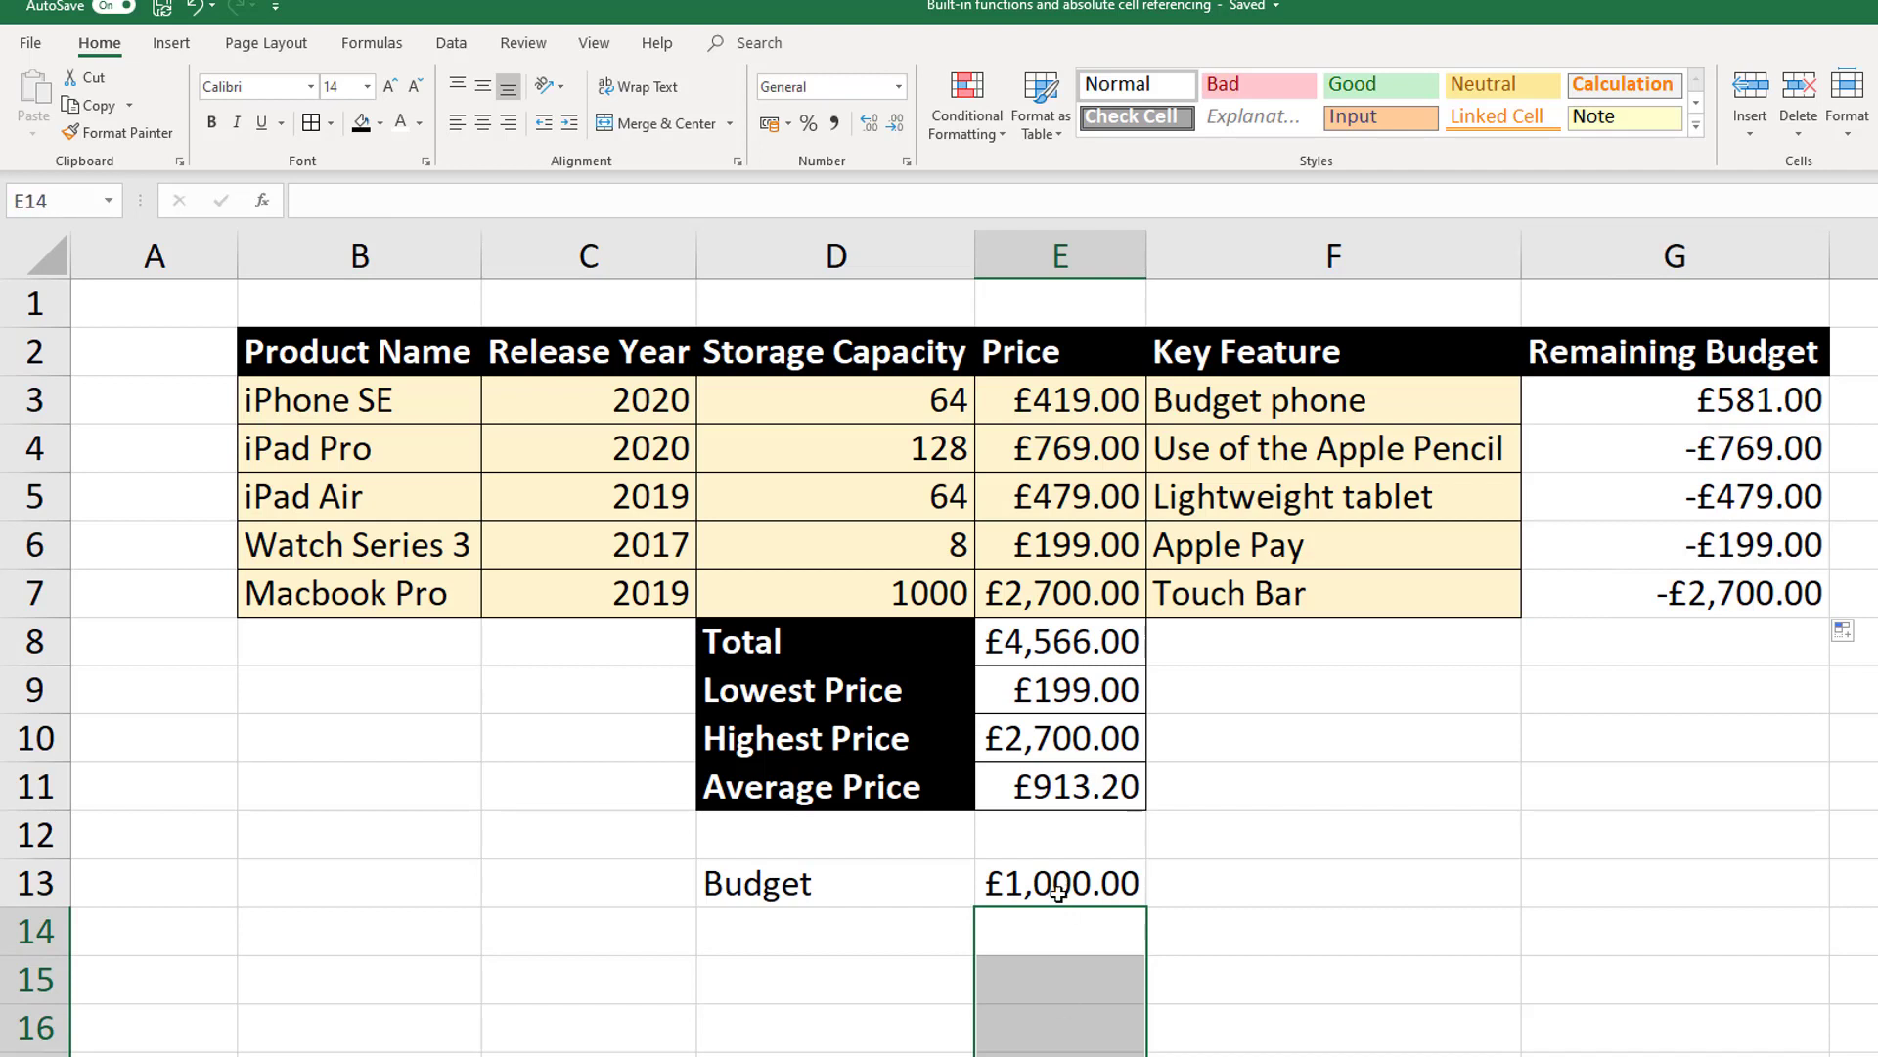
- Change the formula in G3 to =E$13-E3 so the budget row is locked, and fill it down to G7
left_click(1722, 411)
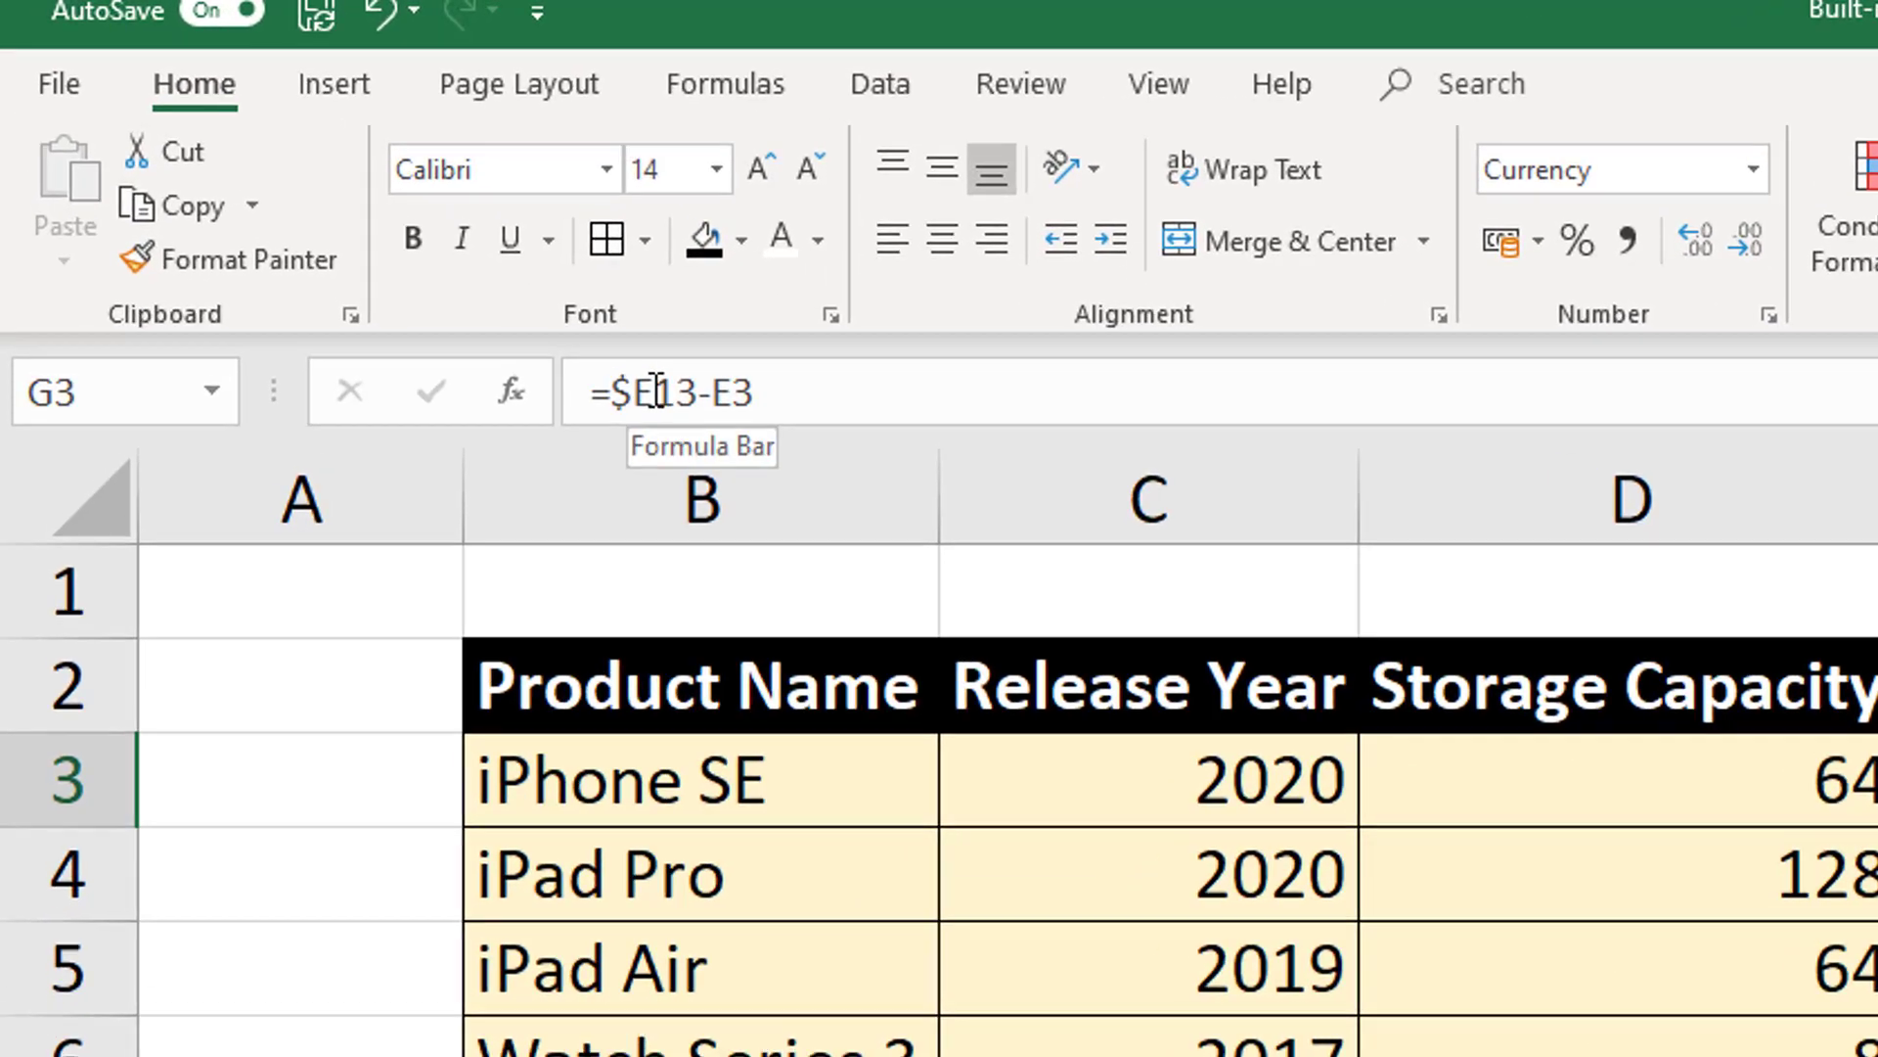
left_click(657, 392)
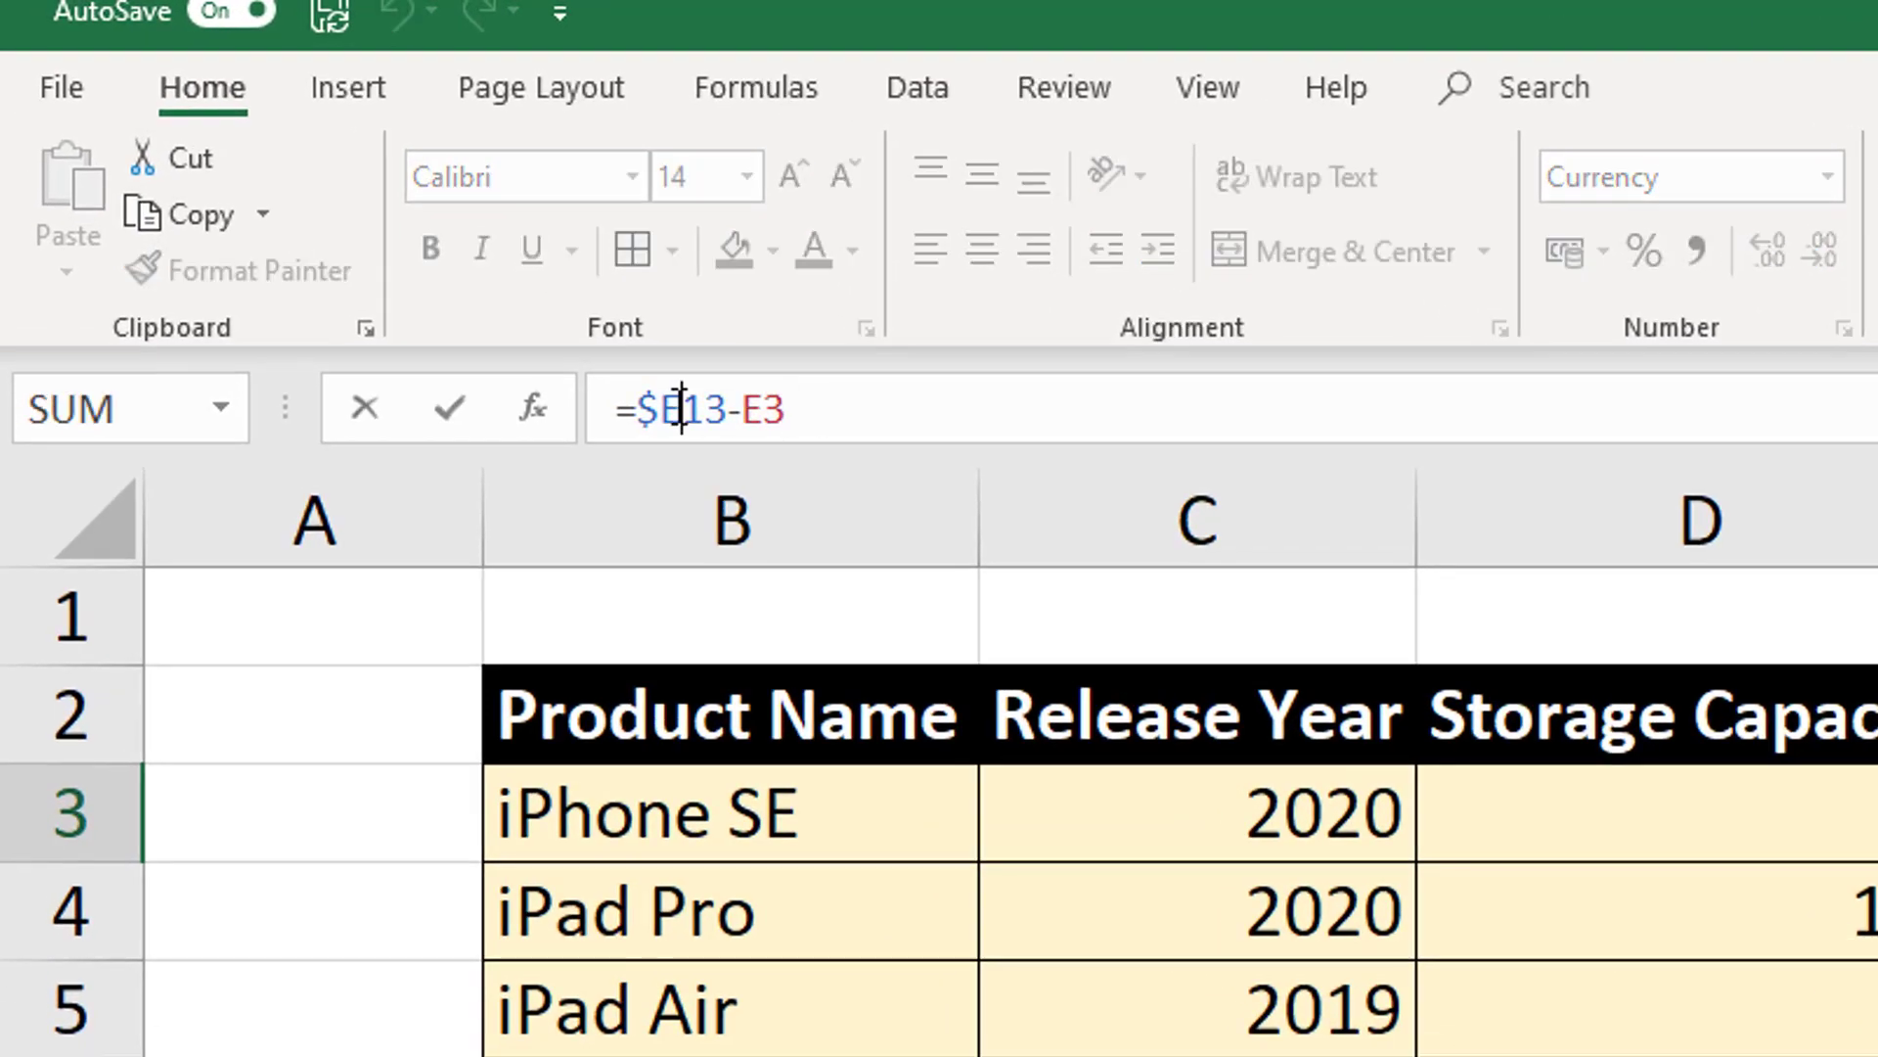
left_click(680, 406)
type("$")
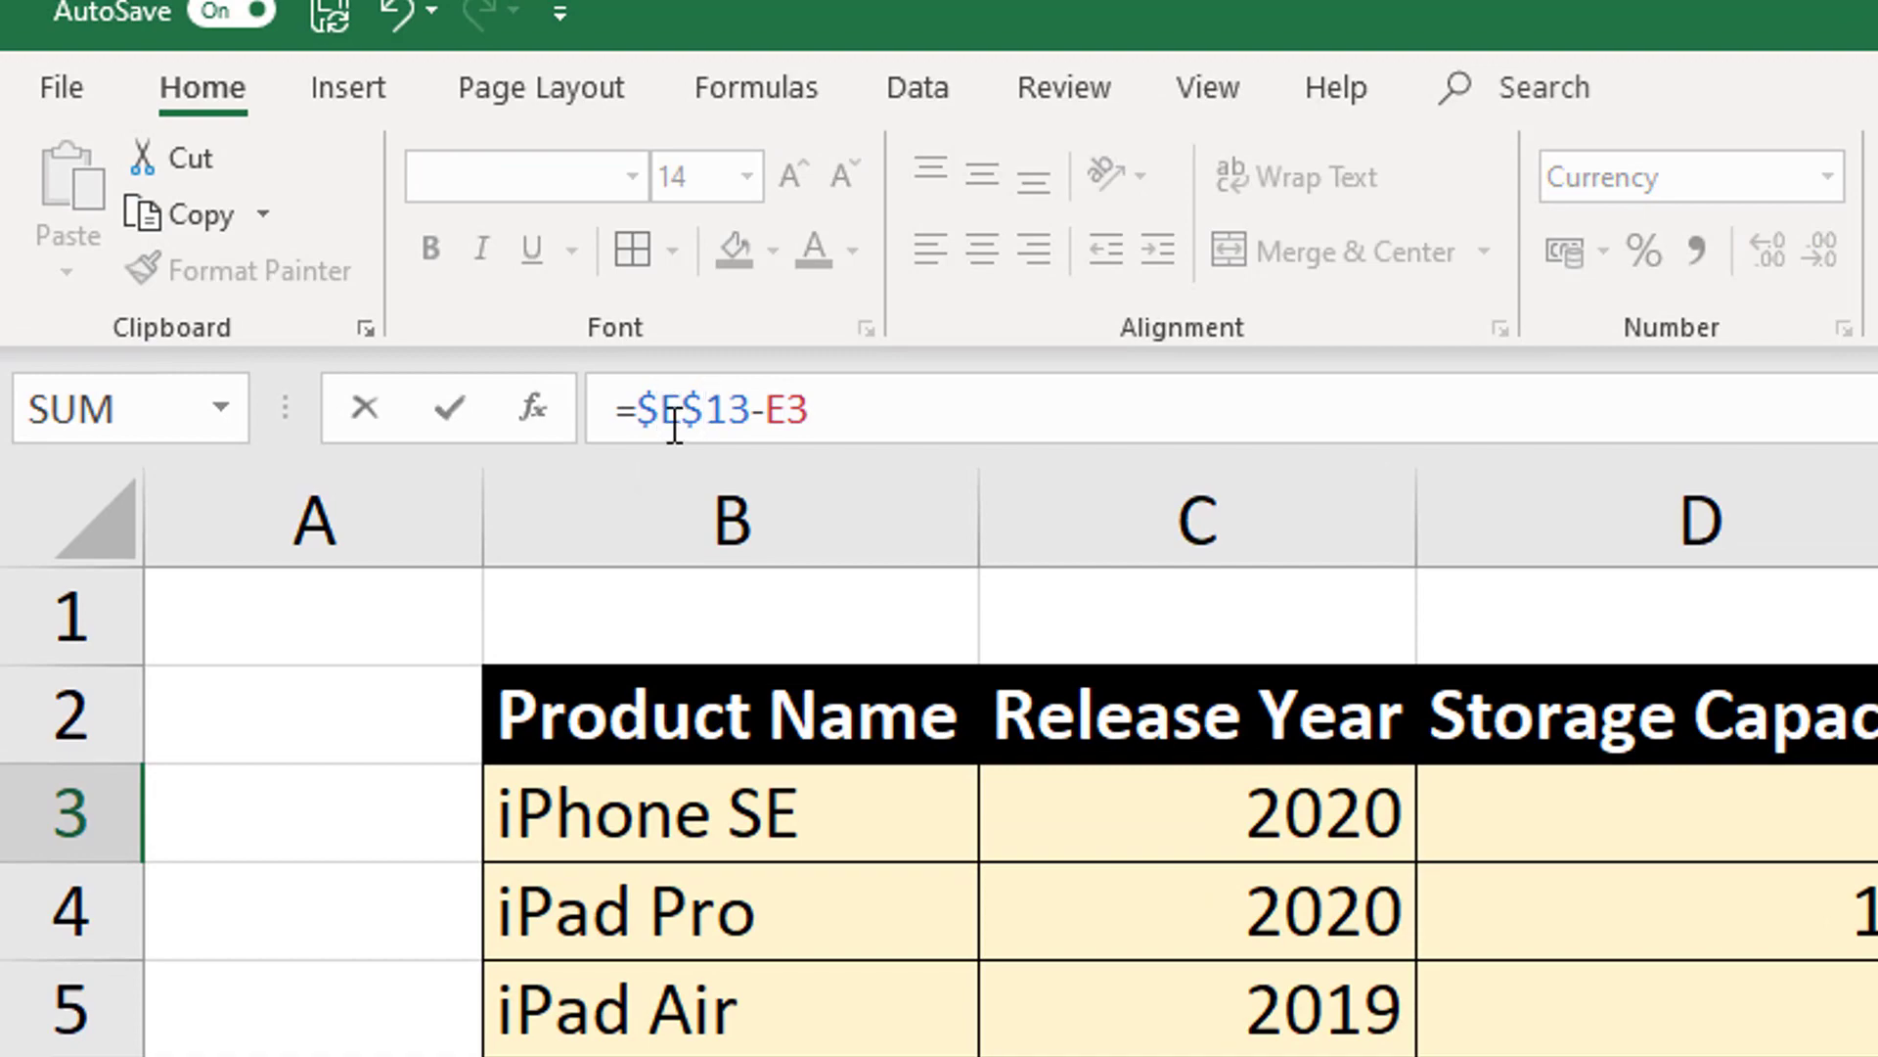
key("BackSpace")
left_click(881, 427)
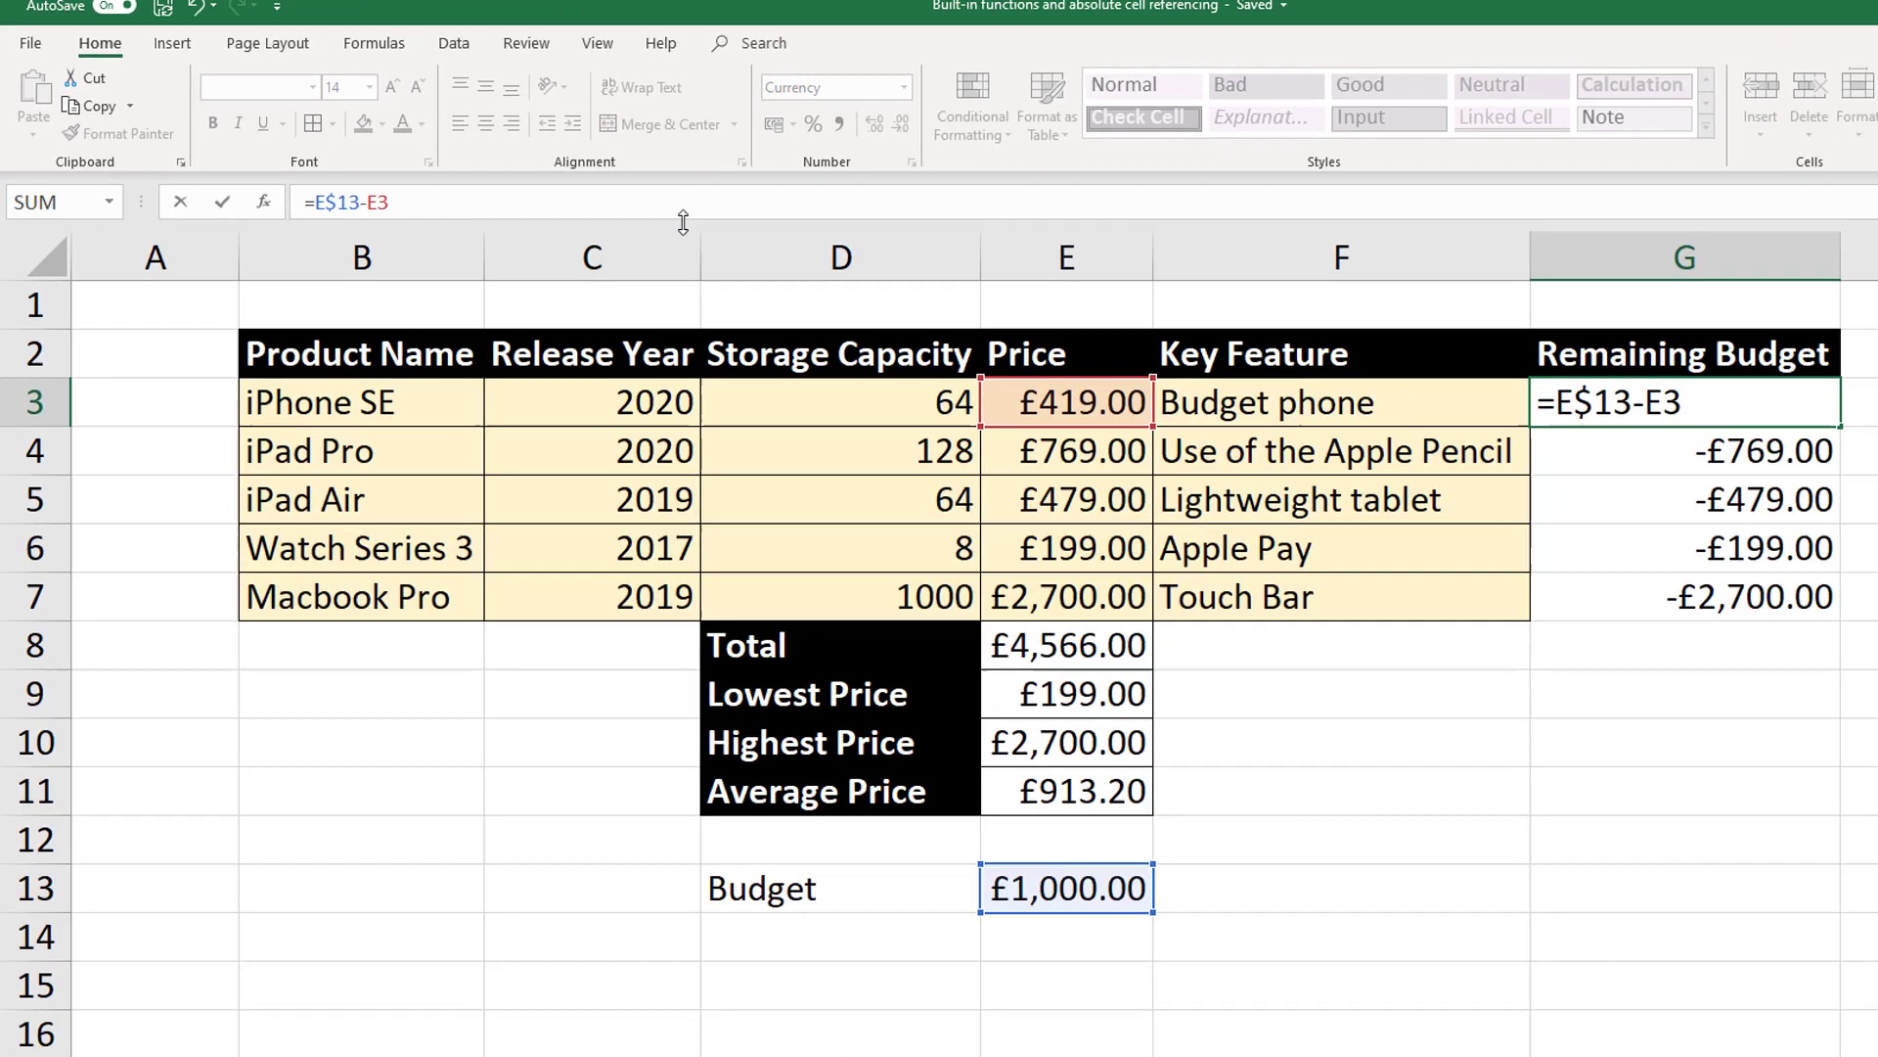
key("Return")
left_click(1805, 399)
left_click_drag(1828, 422, 1825, 618)
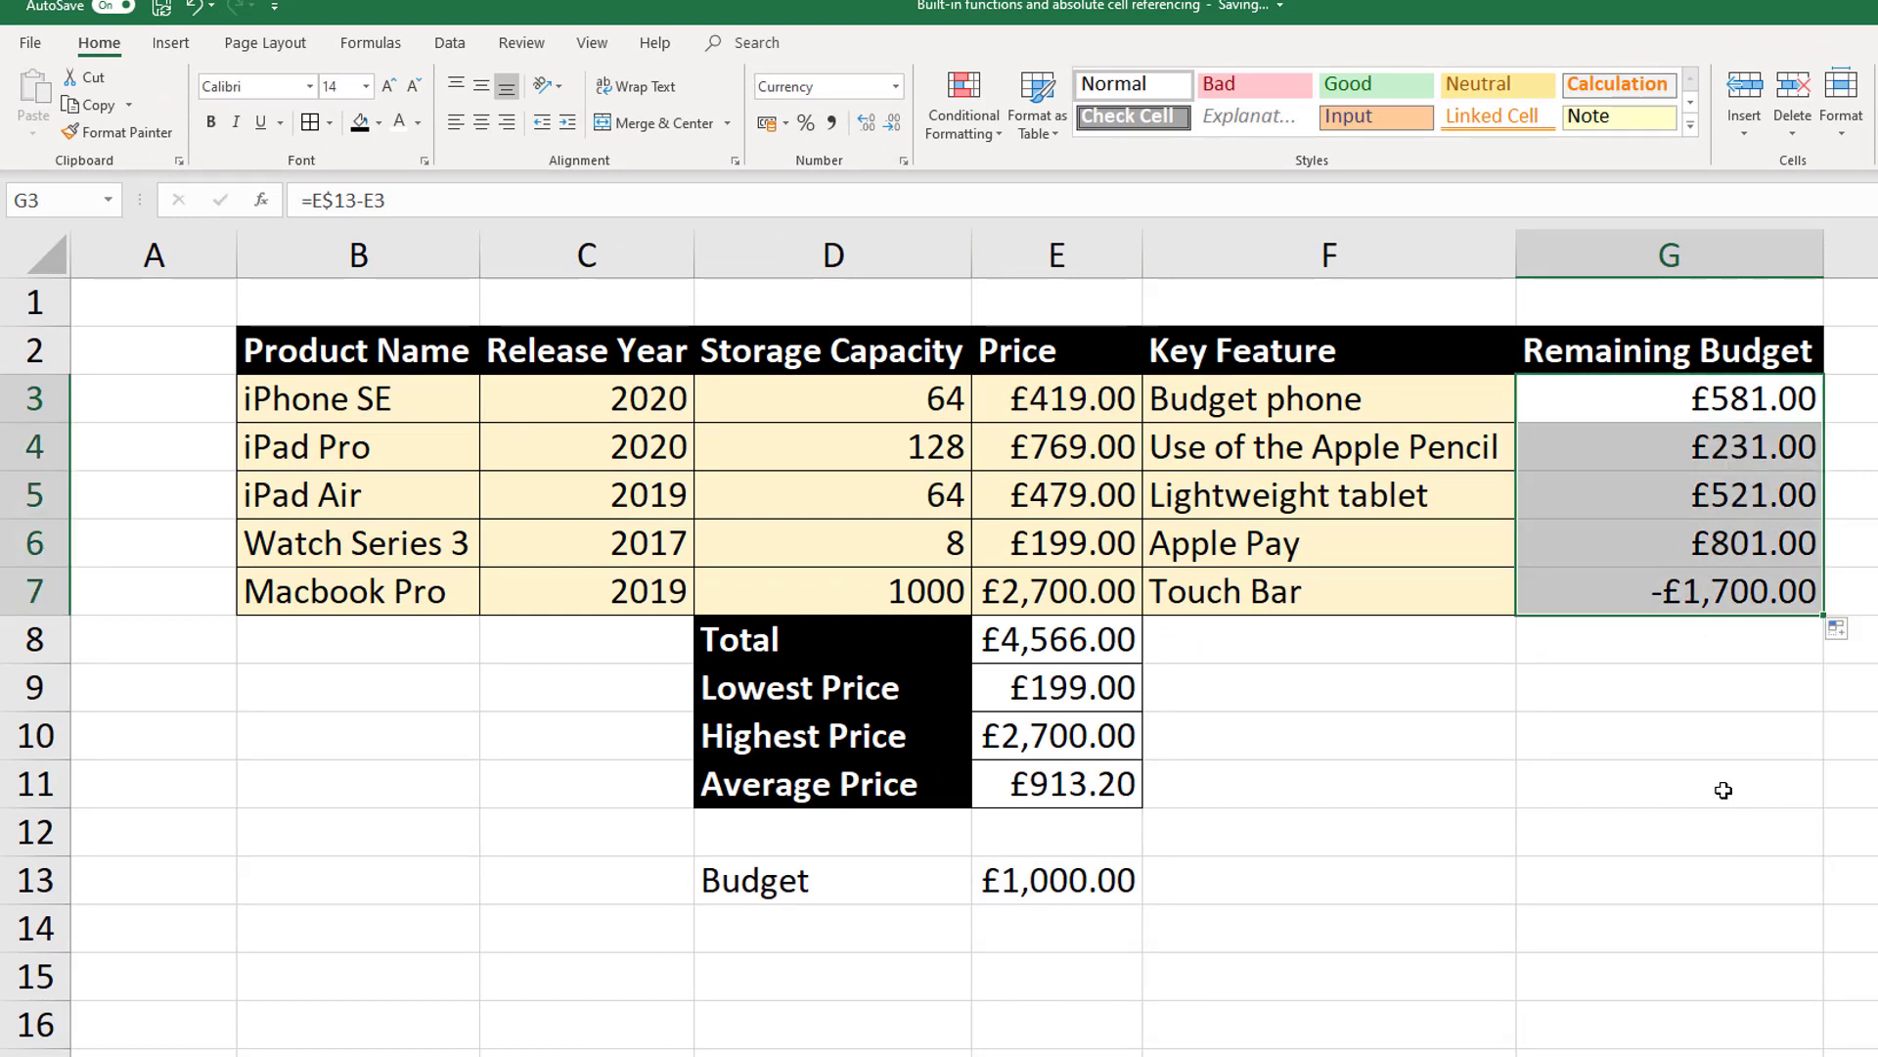
- Try to change the formula in G7 to =$E$13-E7, and restore G7 by filling the formula down again from G3
left_click(1660, 598)
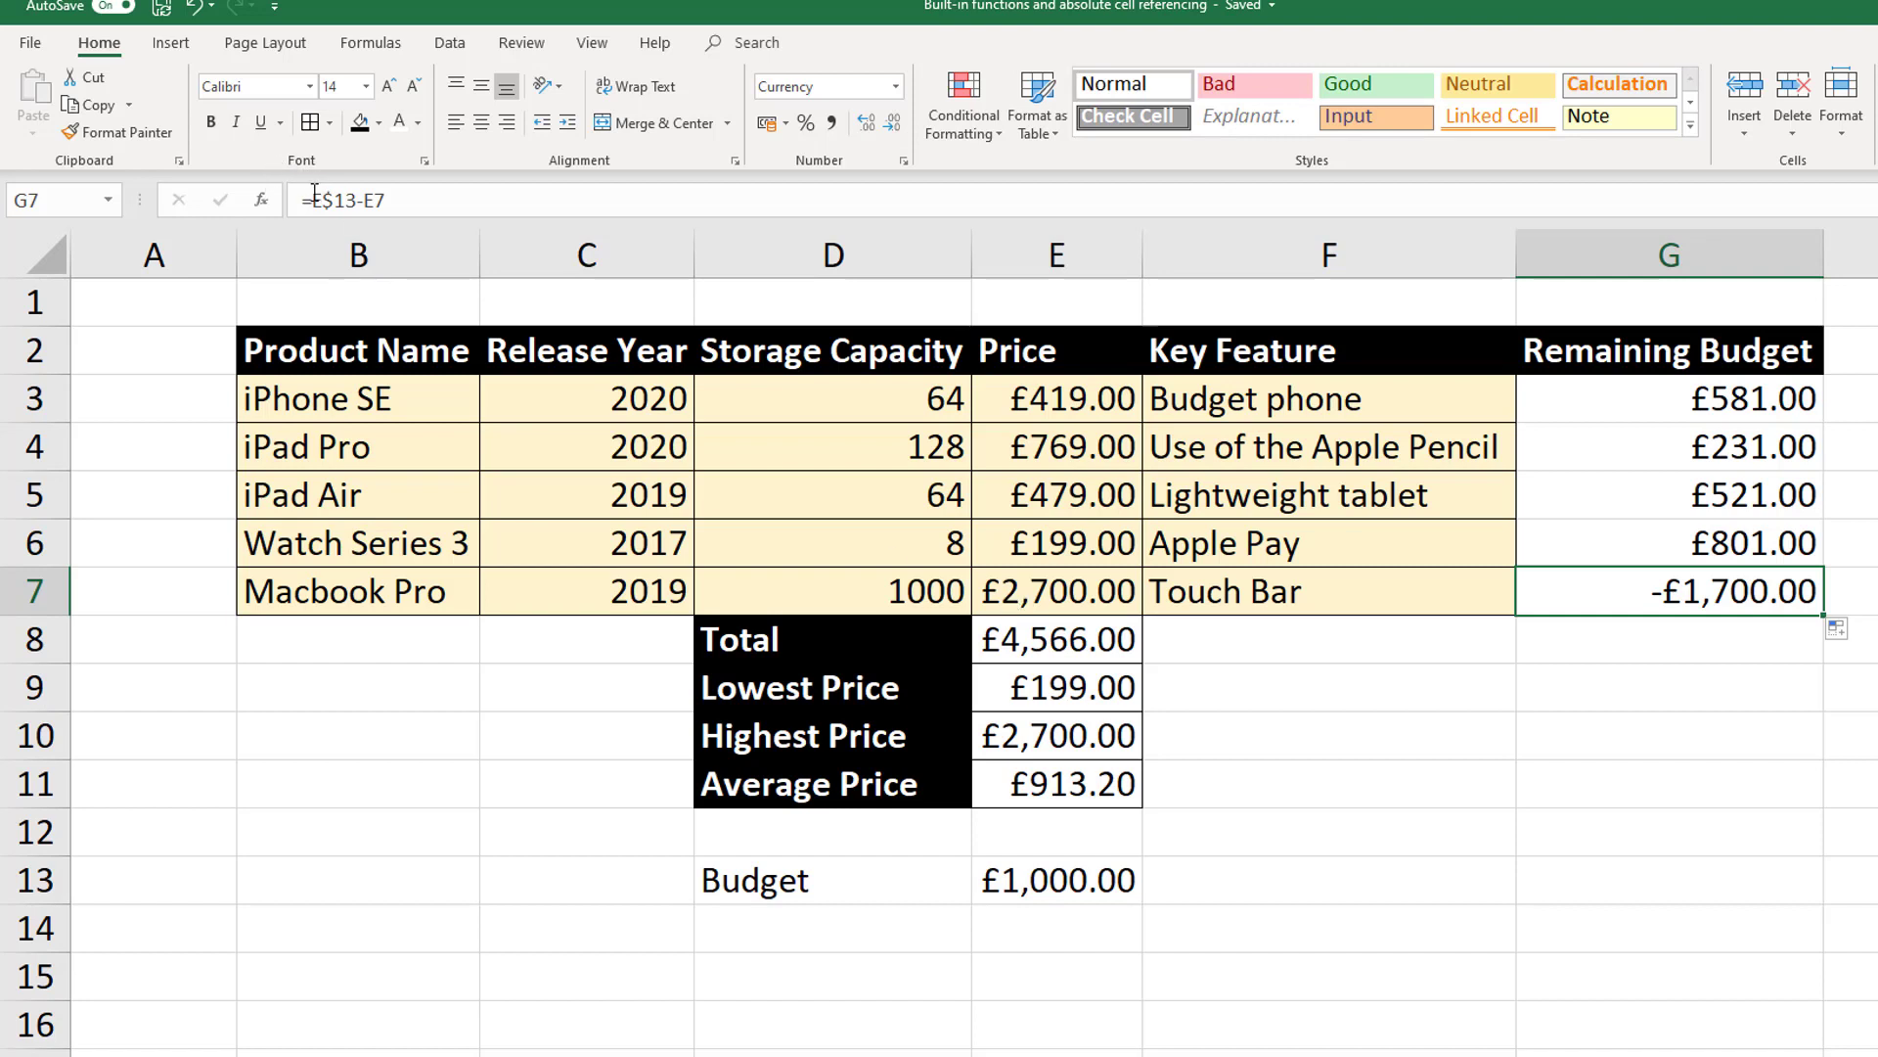
left_click(314, 198)
type("$")
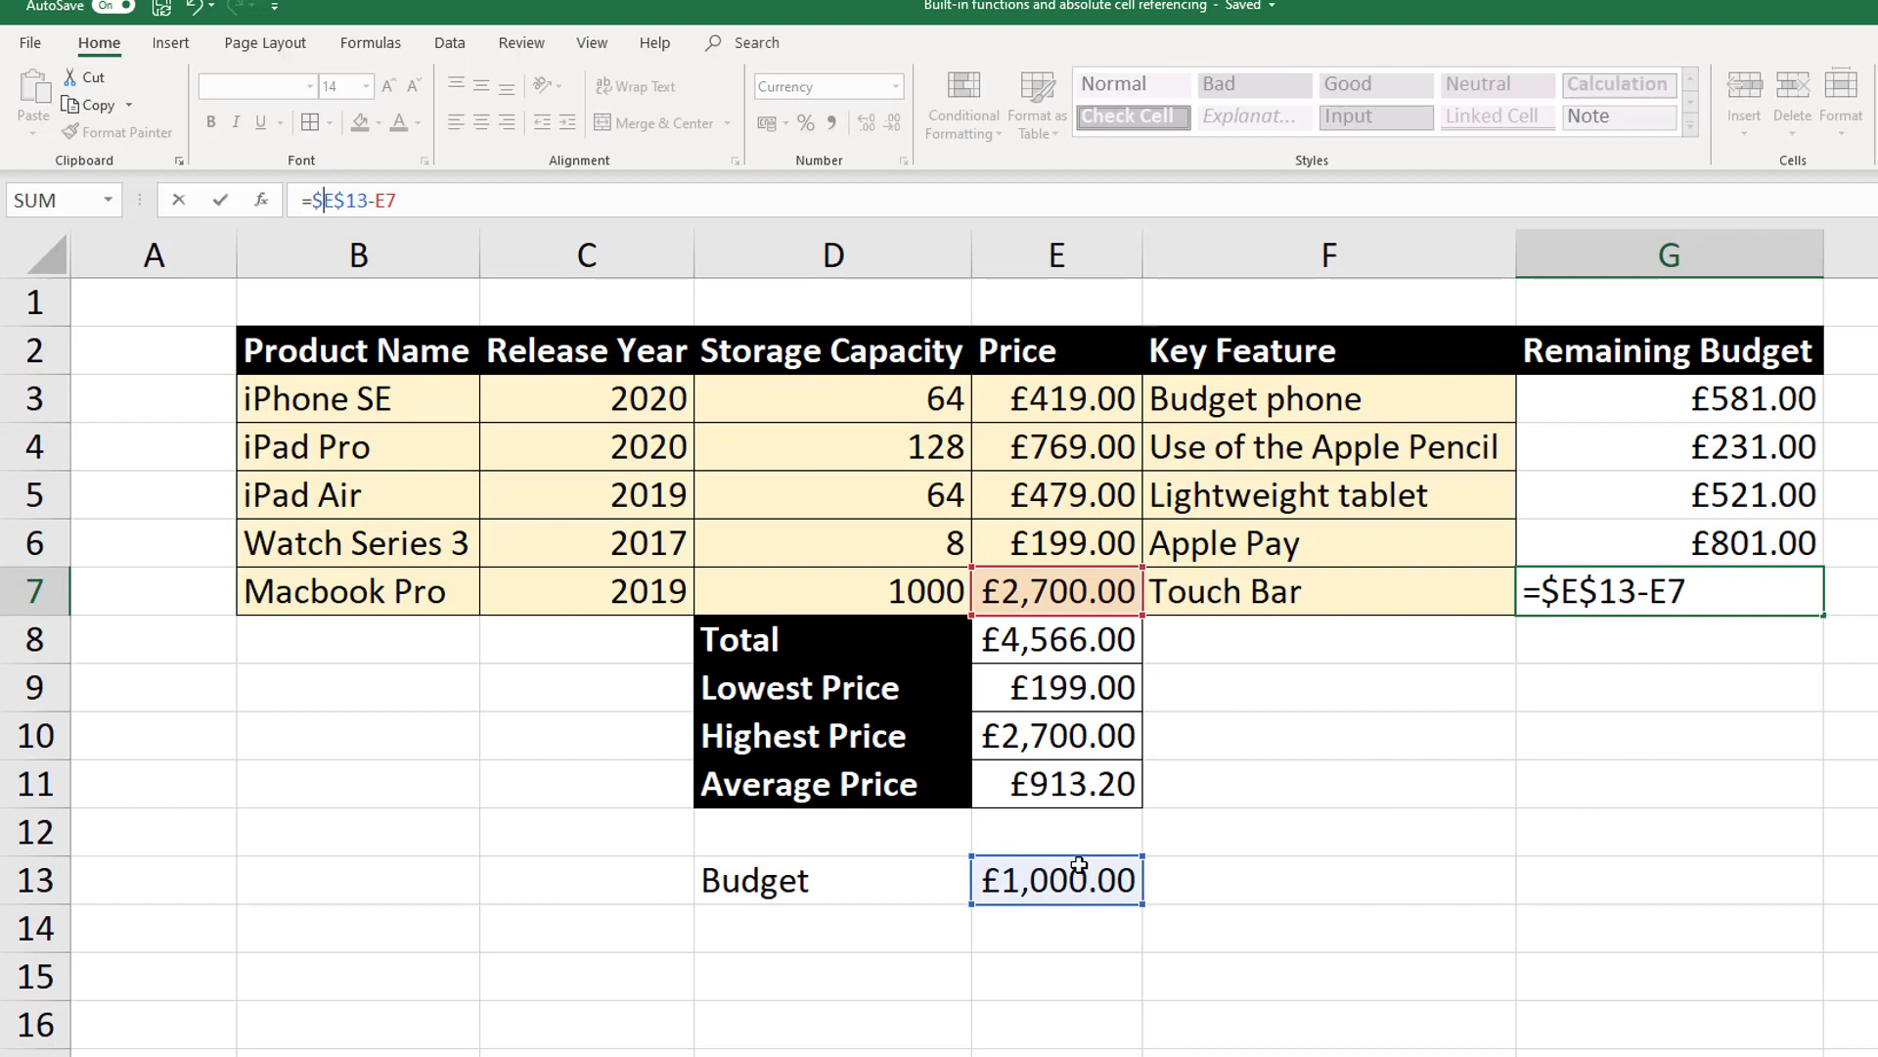
left_click(1400, 847)
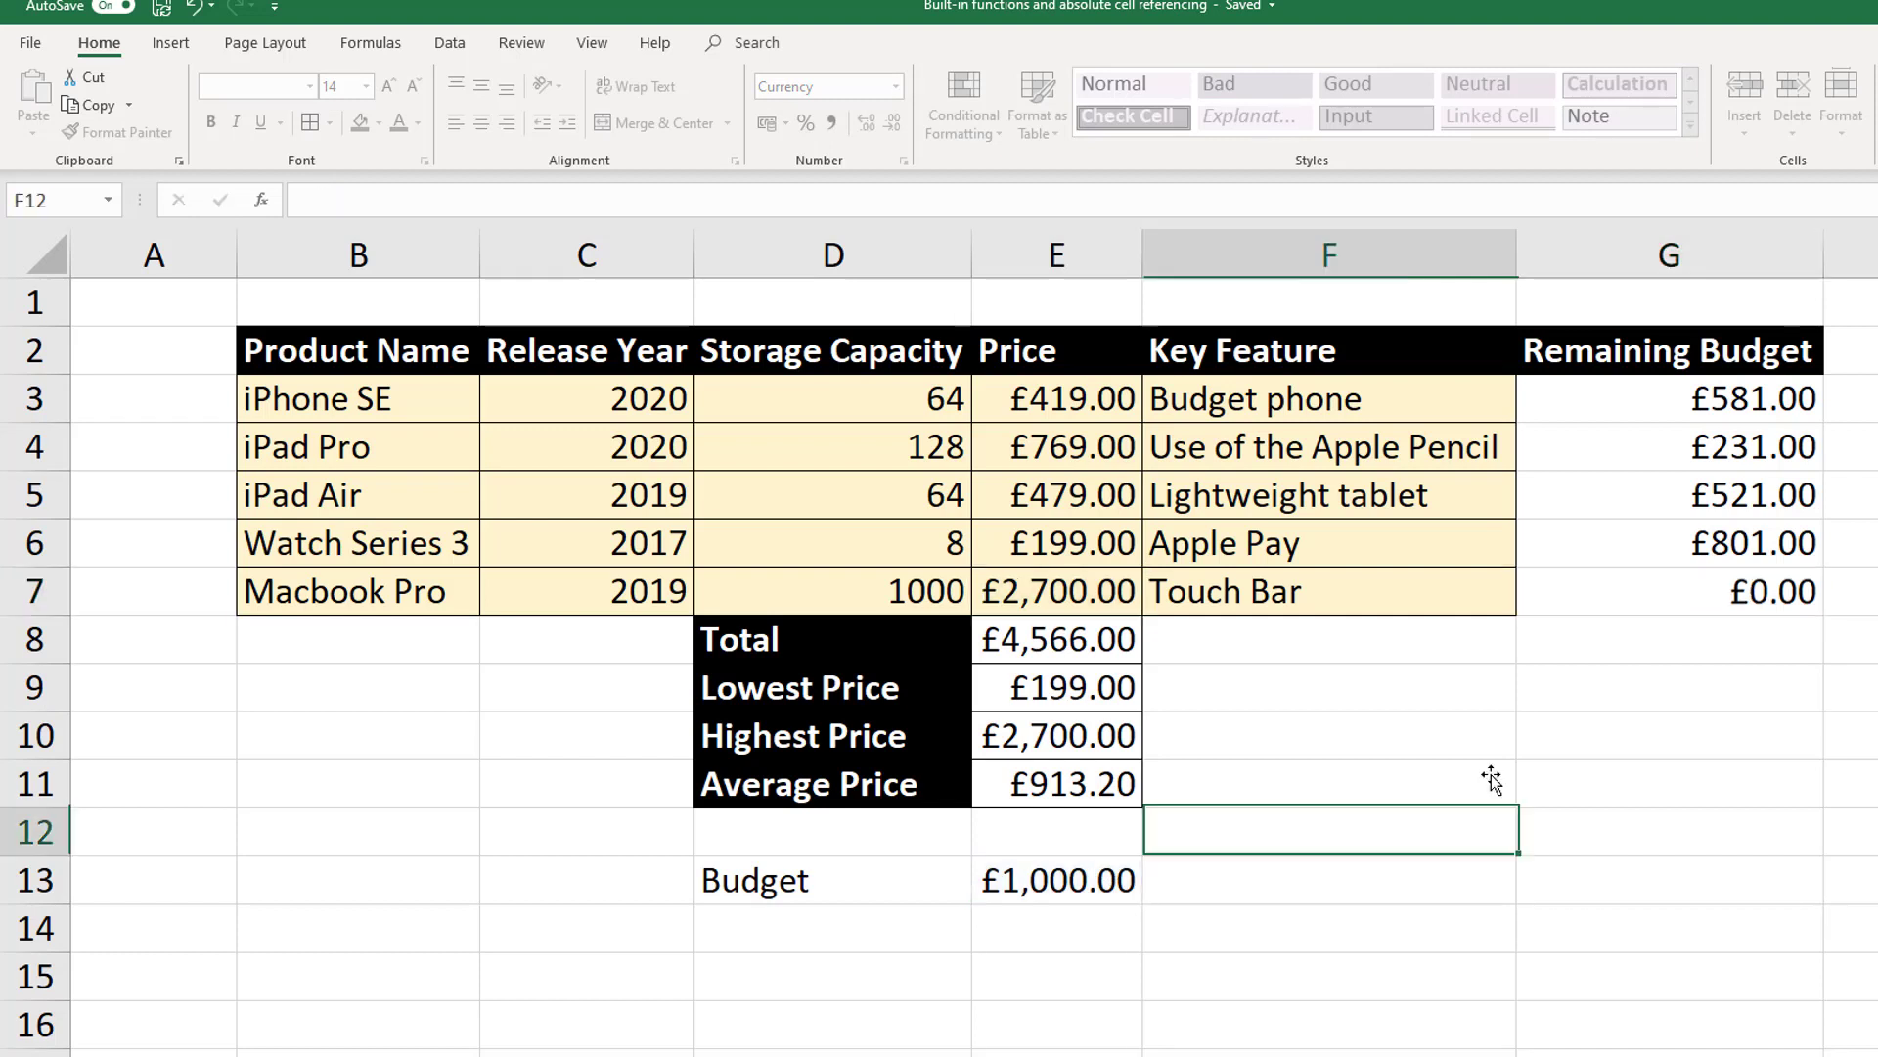
left_click(1663, 403)
left_click_drag(1821, 422, 1818, 596)
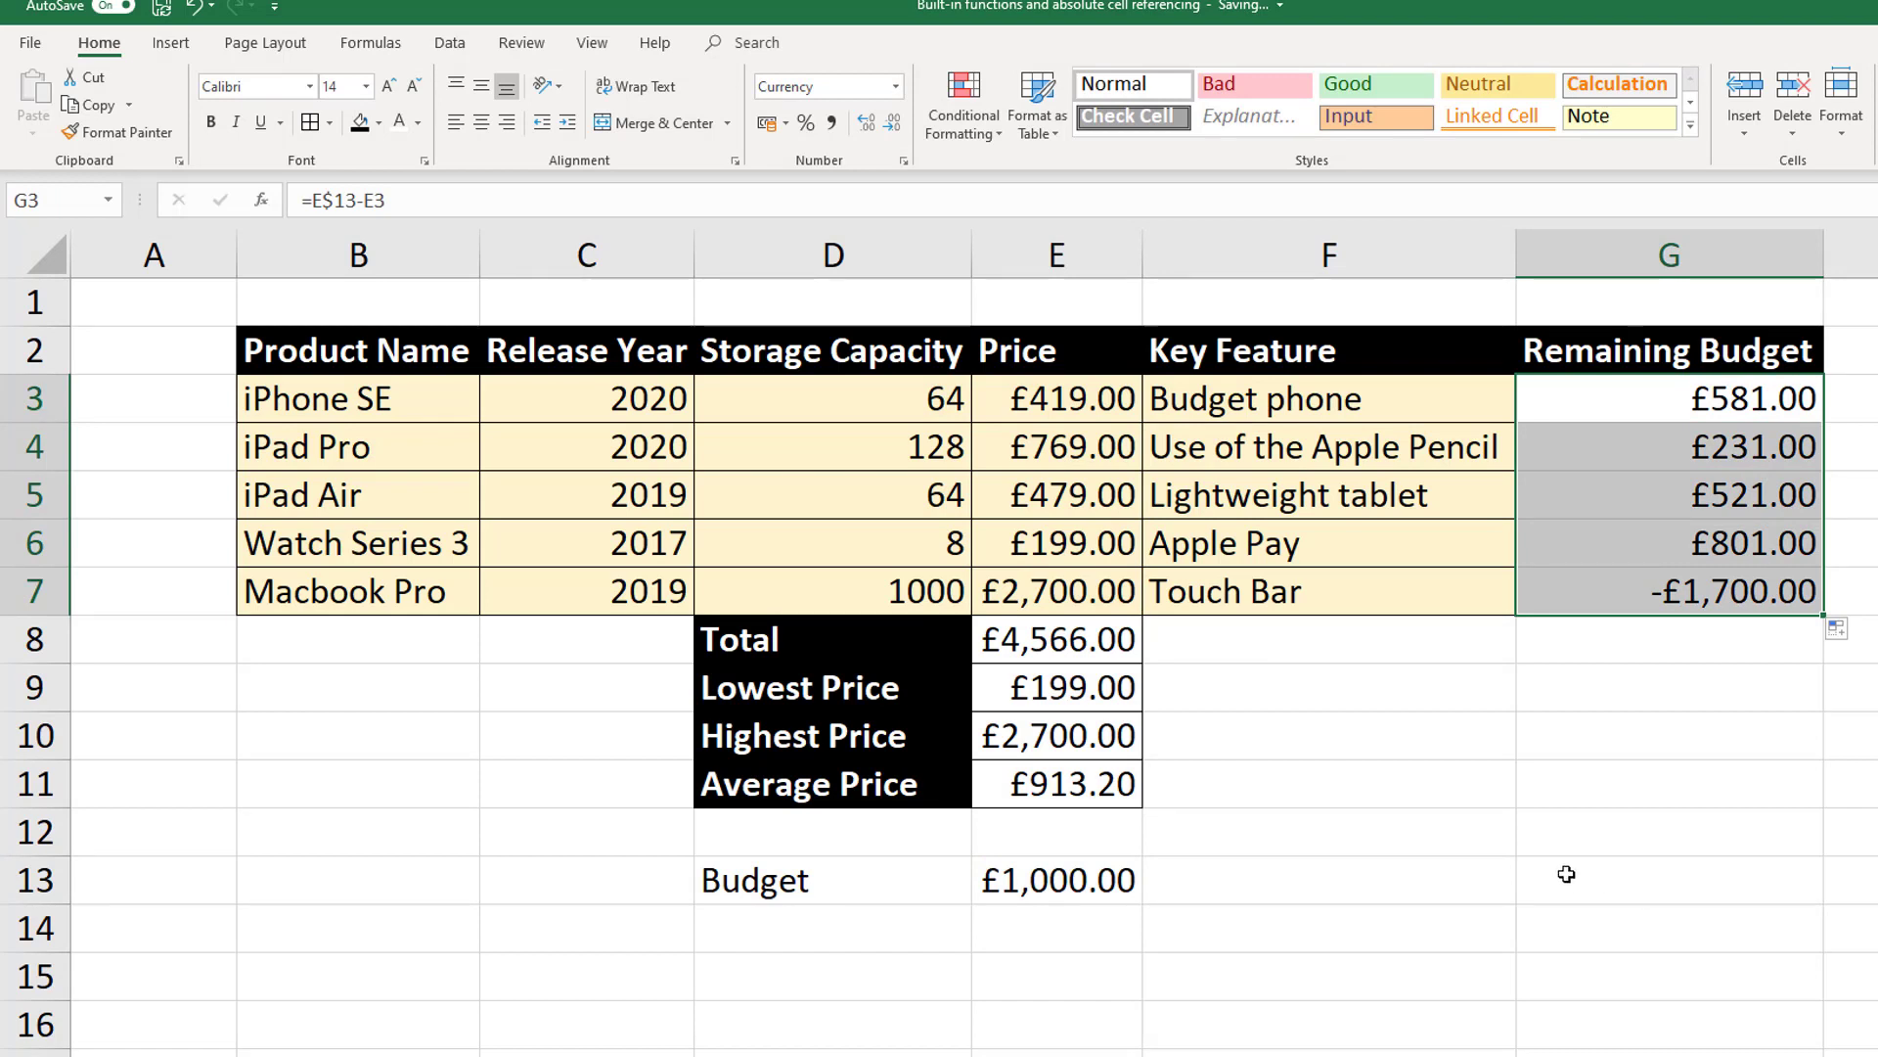
- Change the formula in G3 to =$E$13-E3 so the budget cell is fully absolute, and fill it down to G7
double_click(1630, 411)
left_click(313, 199)
type("$")
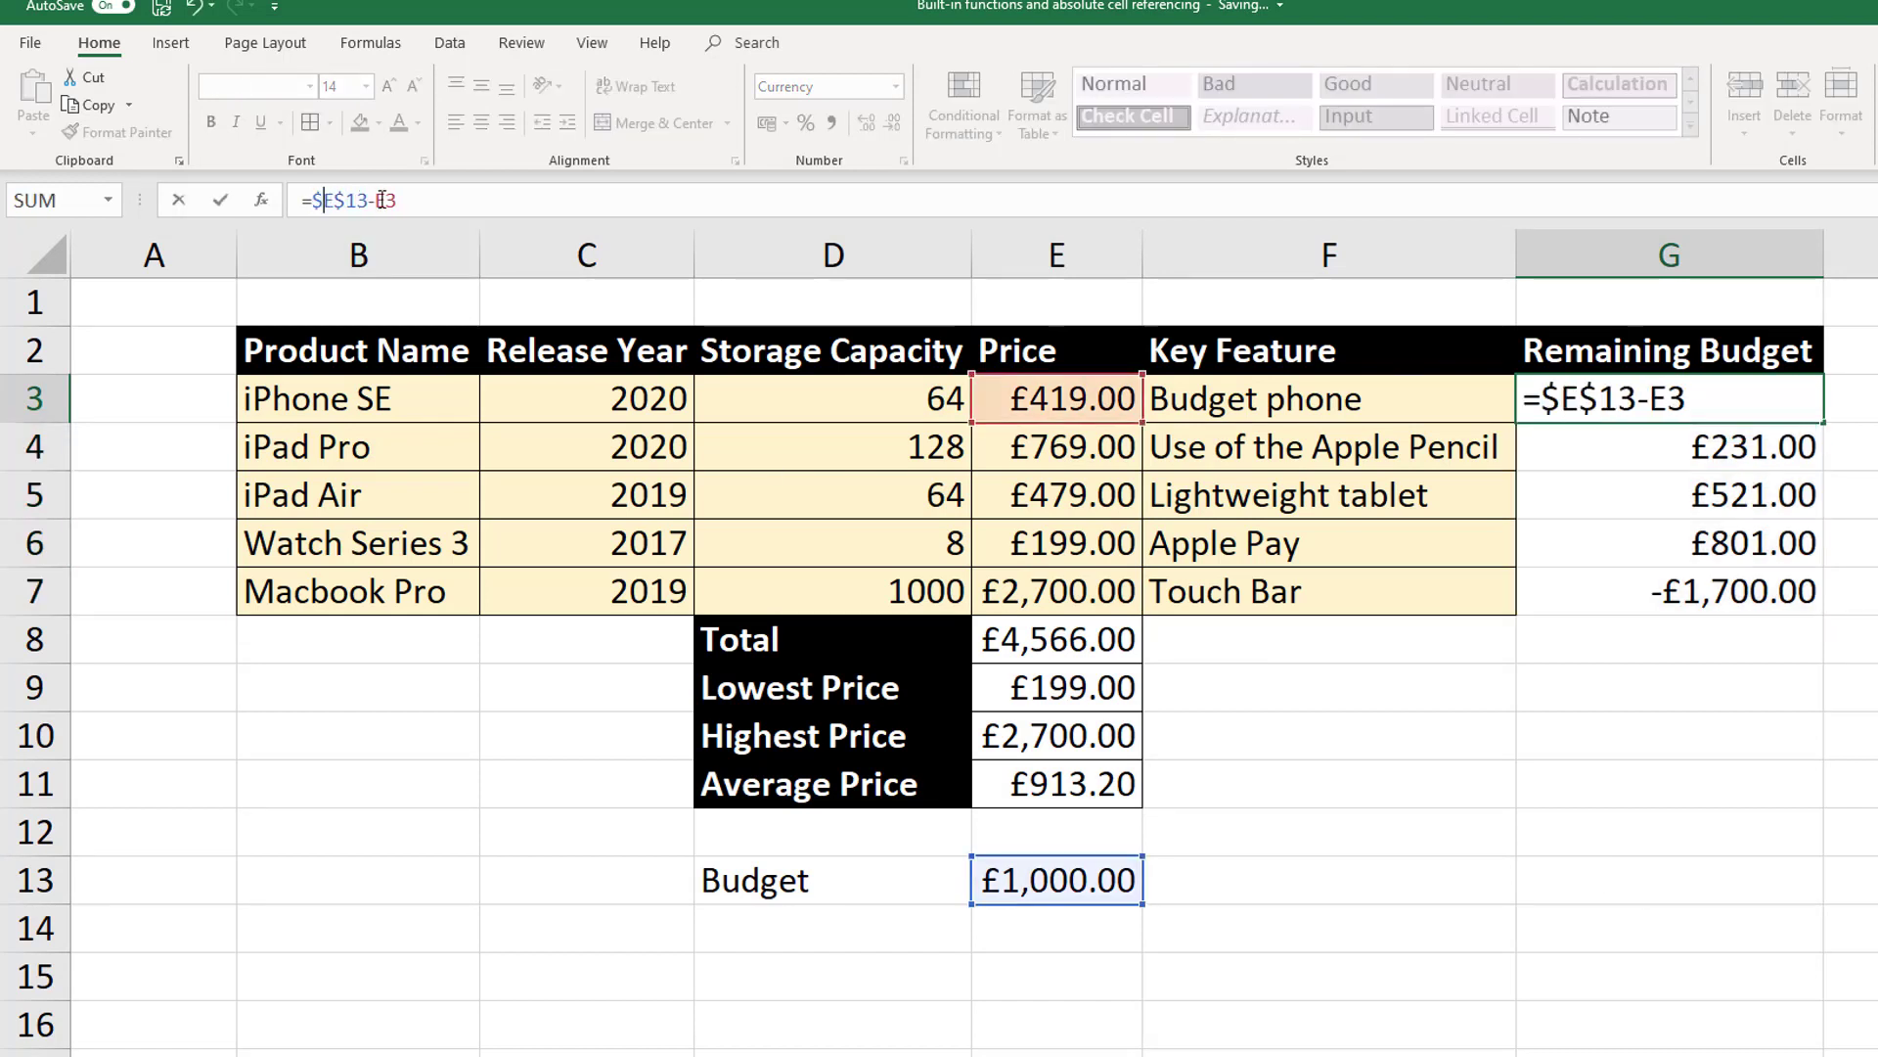
key("Return")
left_click(1668, 411)
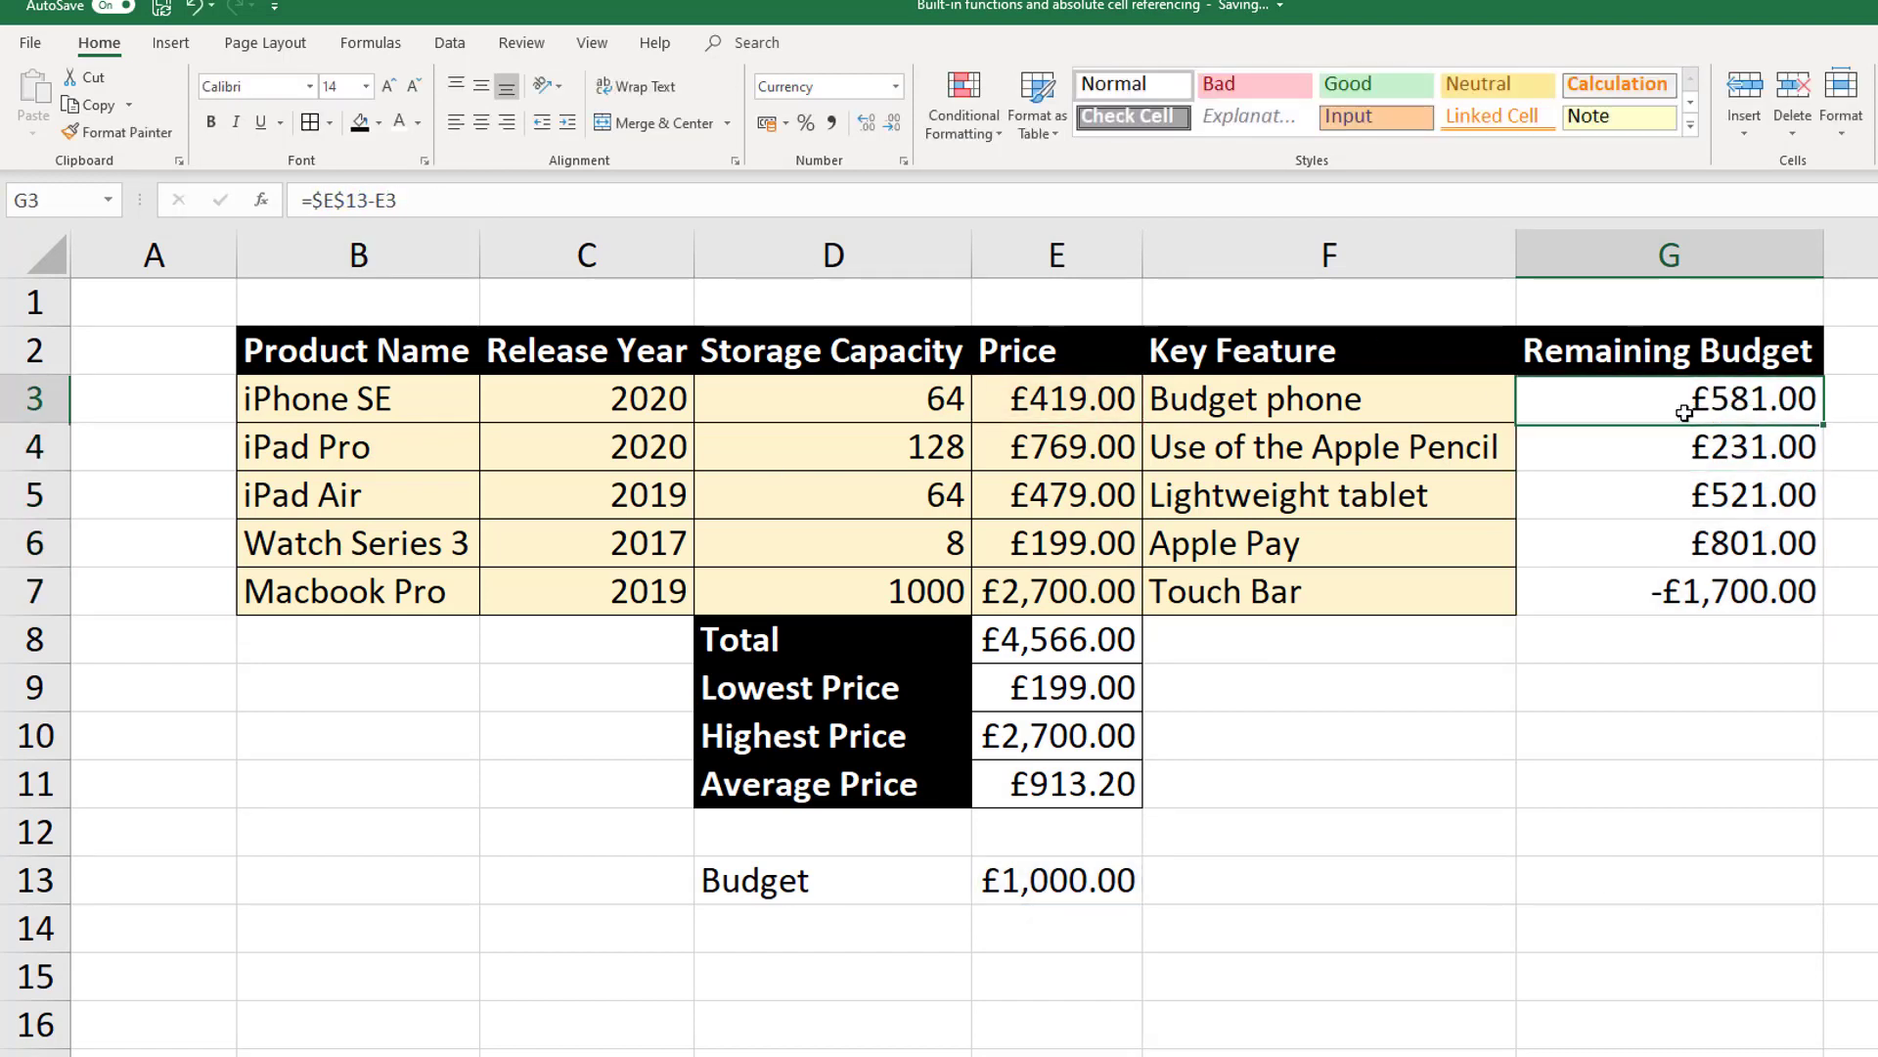
left_click_drag(1824, 425, 1822, 615)
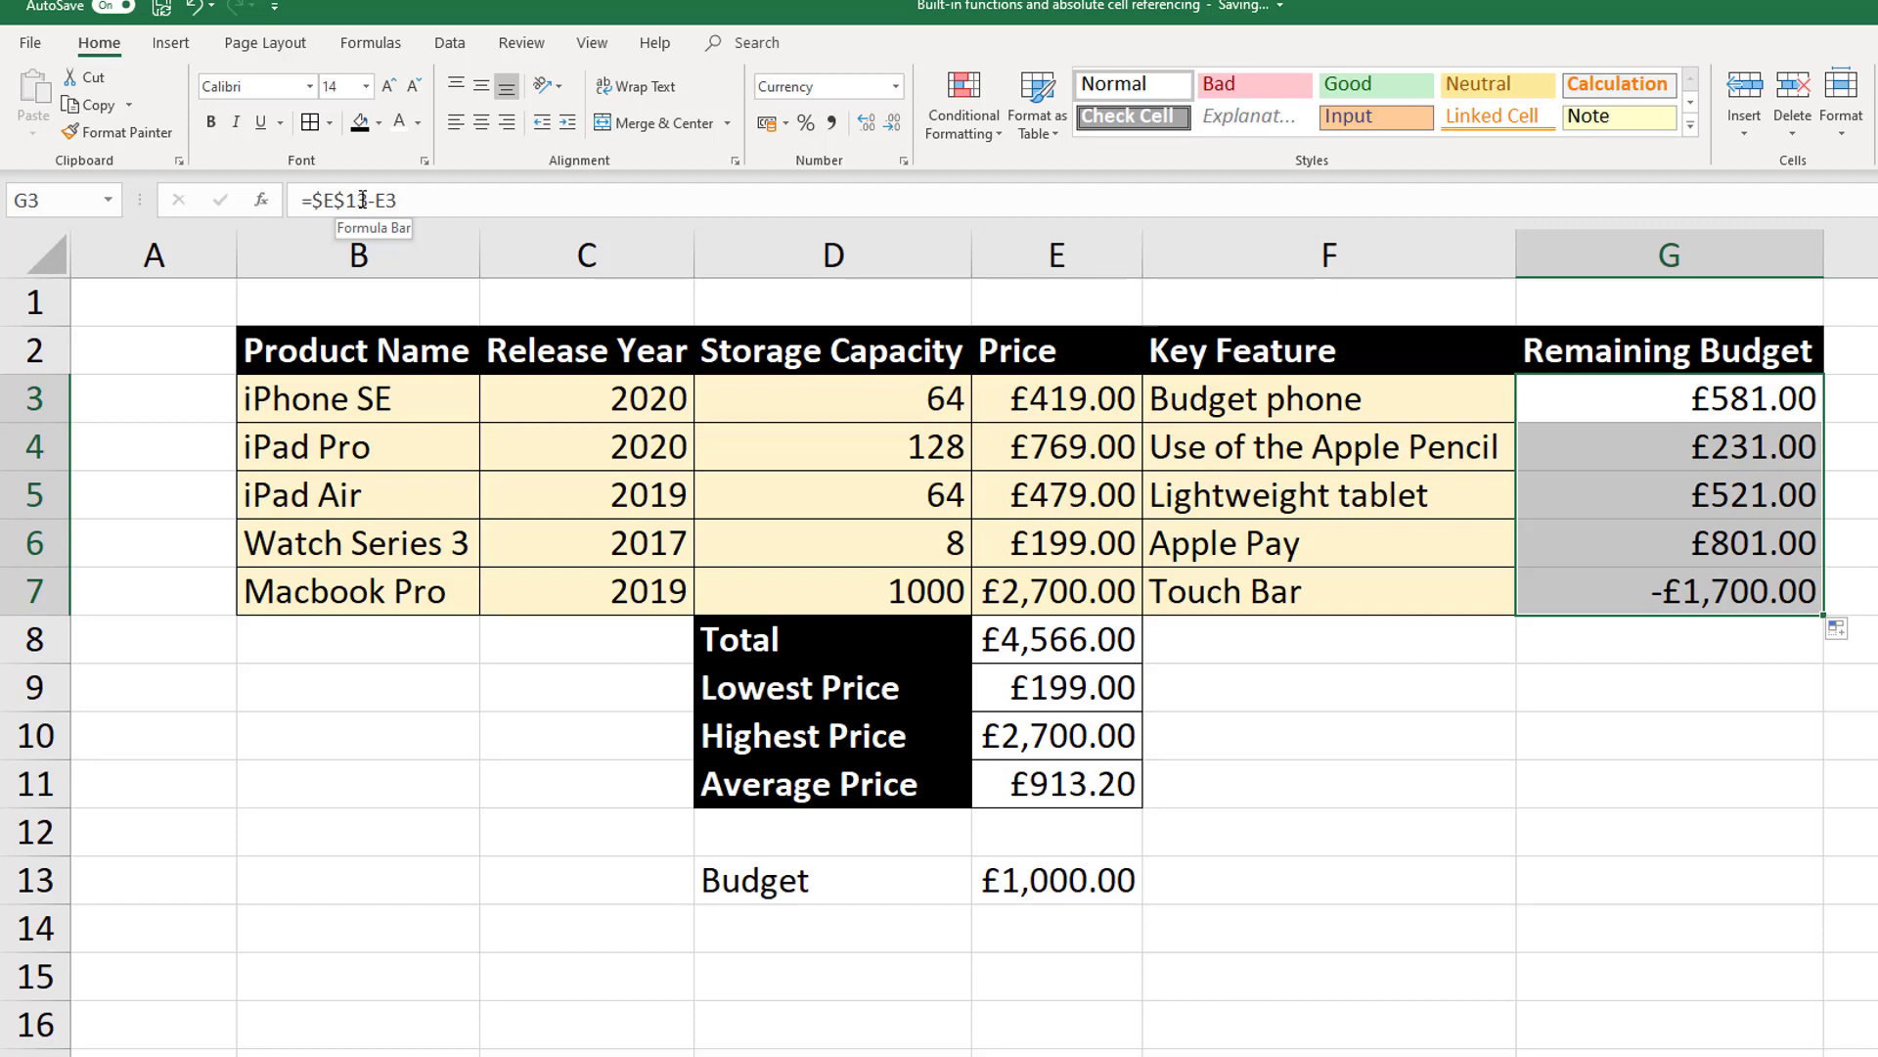
- Add the label Student discount in D15 with the value 0.1 in E15, and format that value as a percentage
scroll(626, 684, "right", 1)
left_click(626, 928)
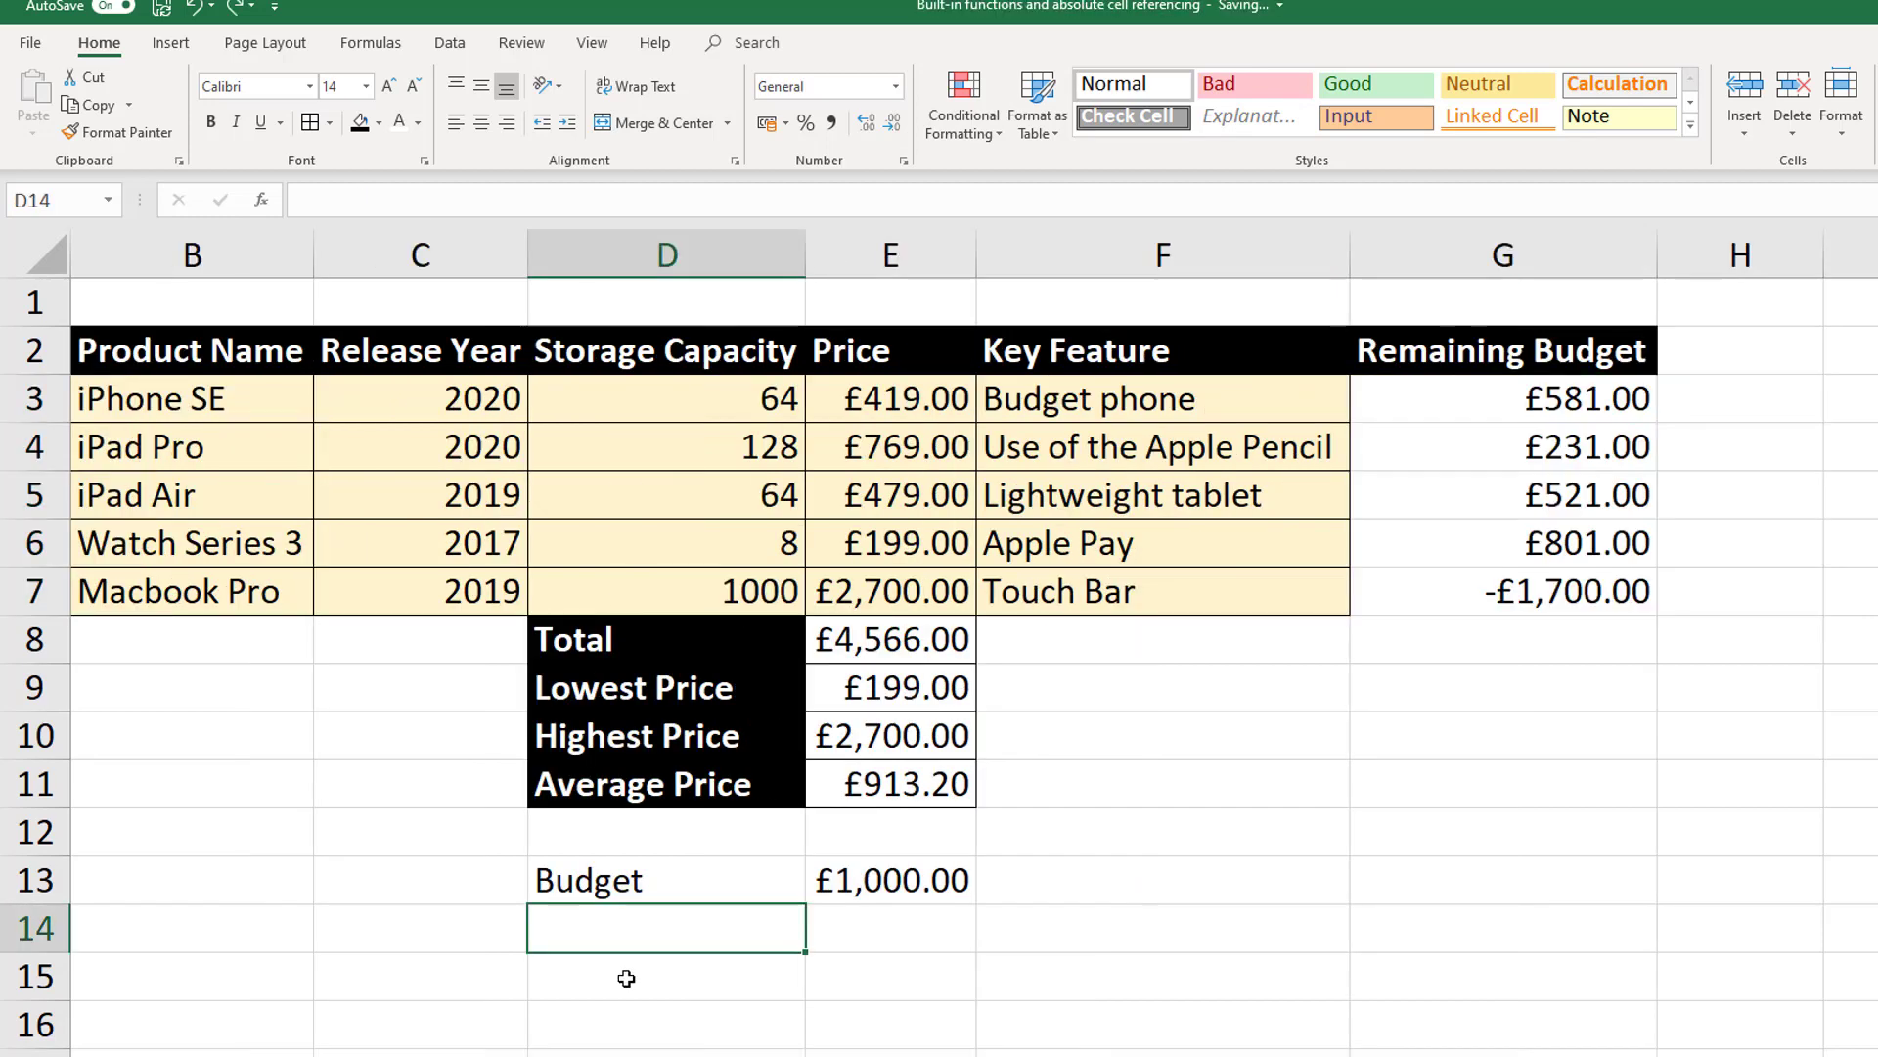
left_click(628, 973)
type("Student ")
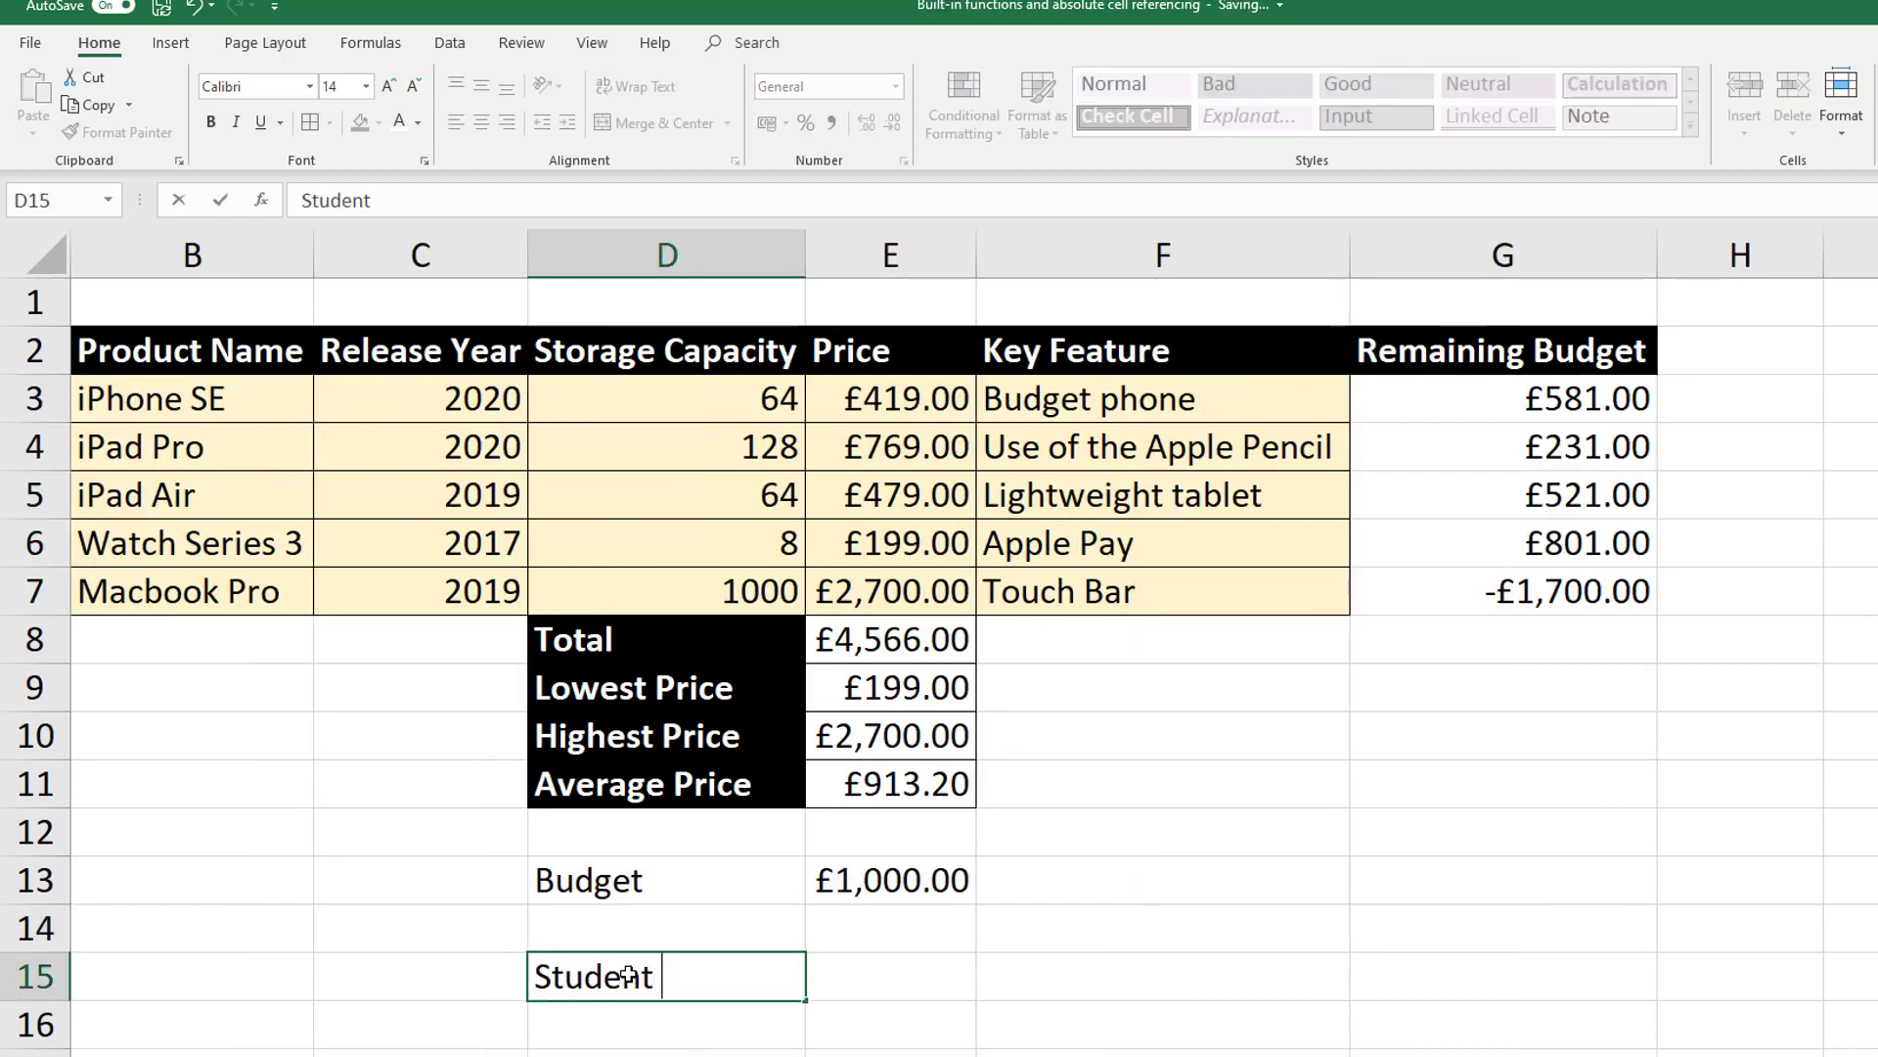
type("discount")
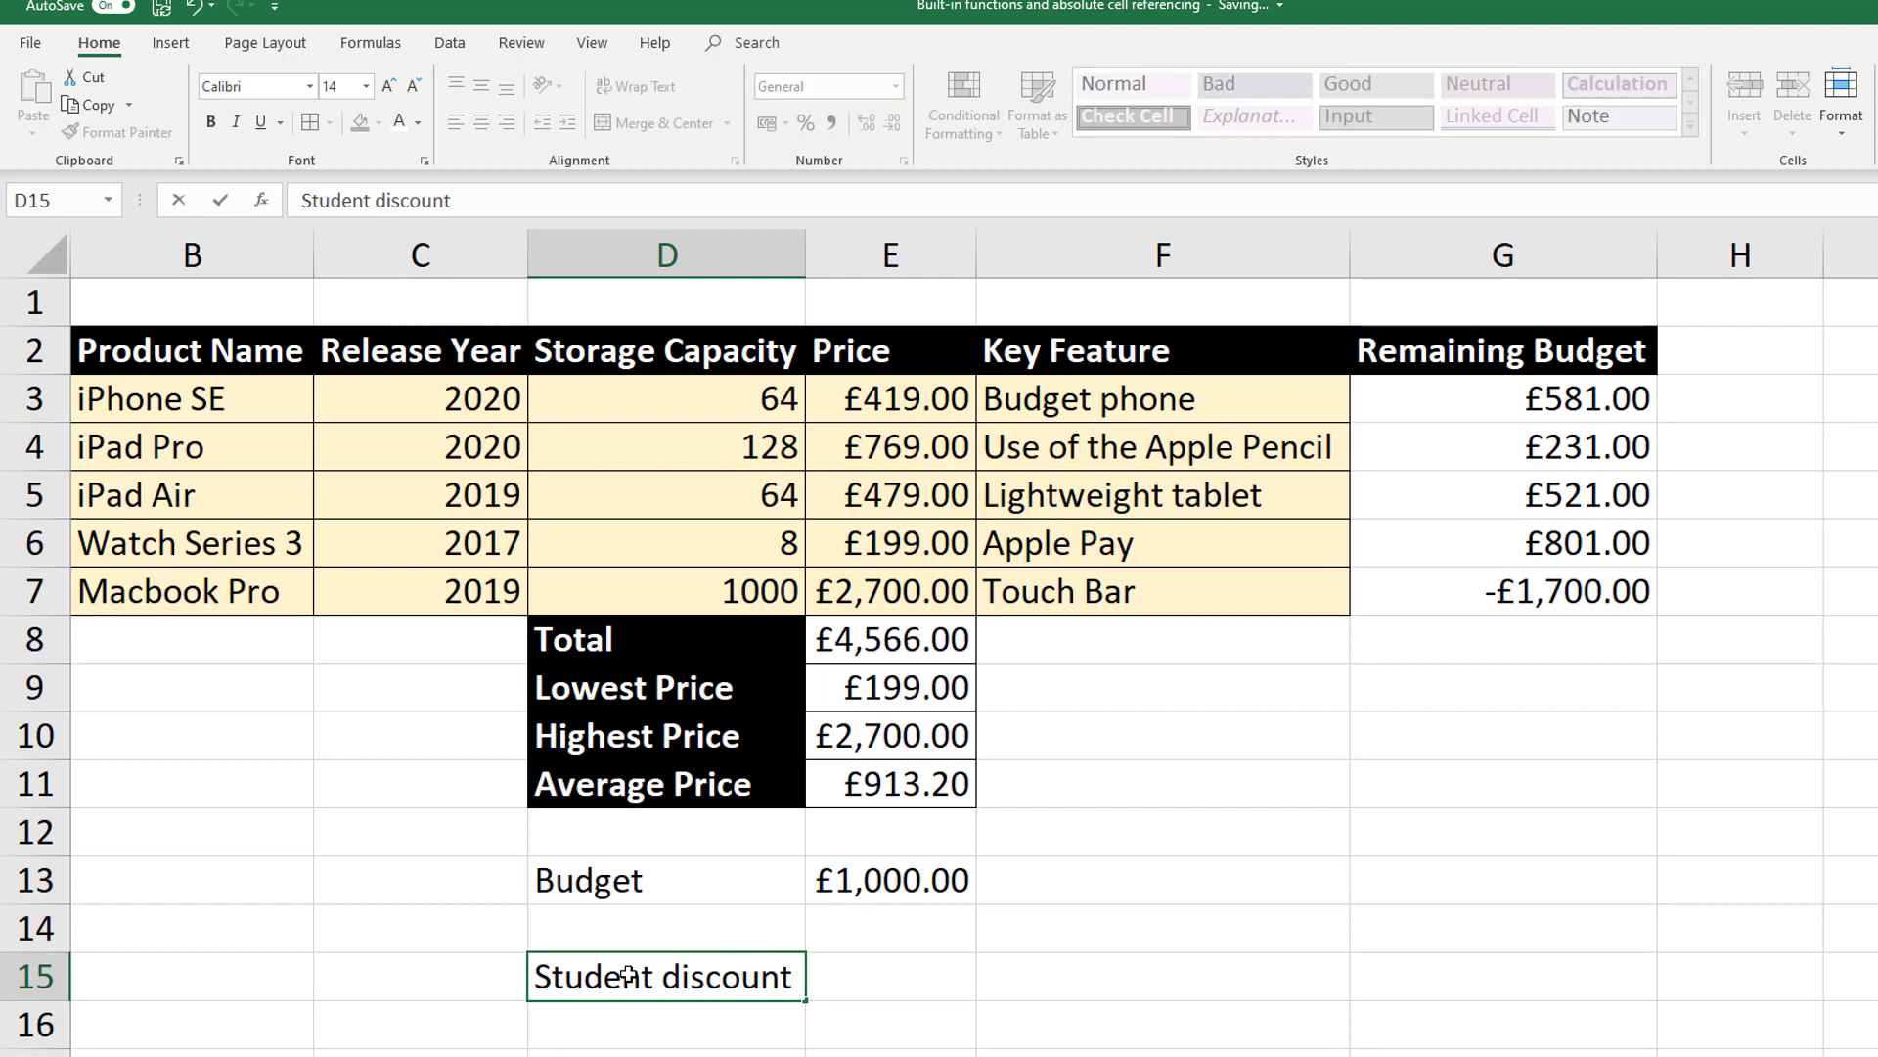
key("Tab")
type("0.1")
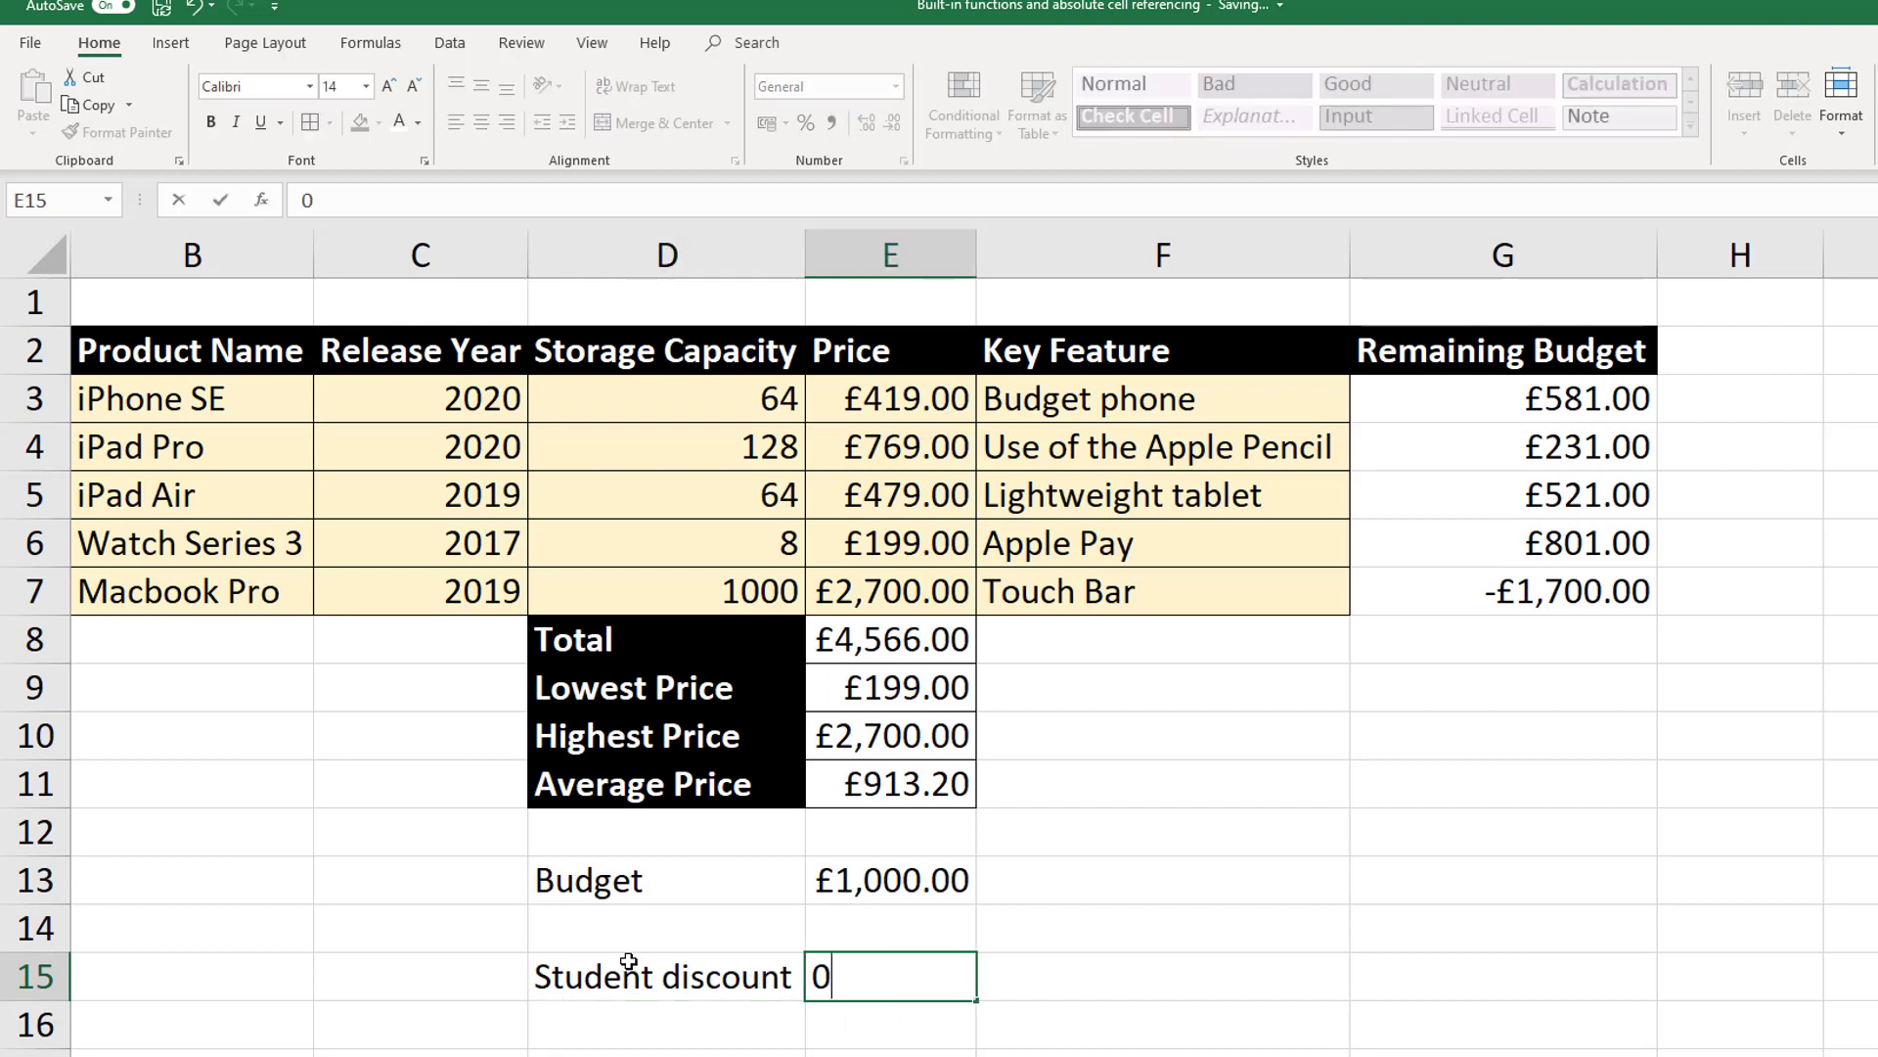
left_click(810, 1053)
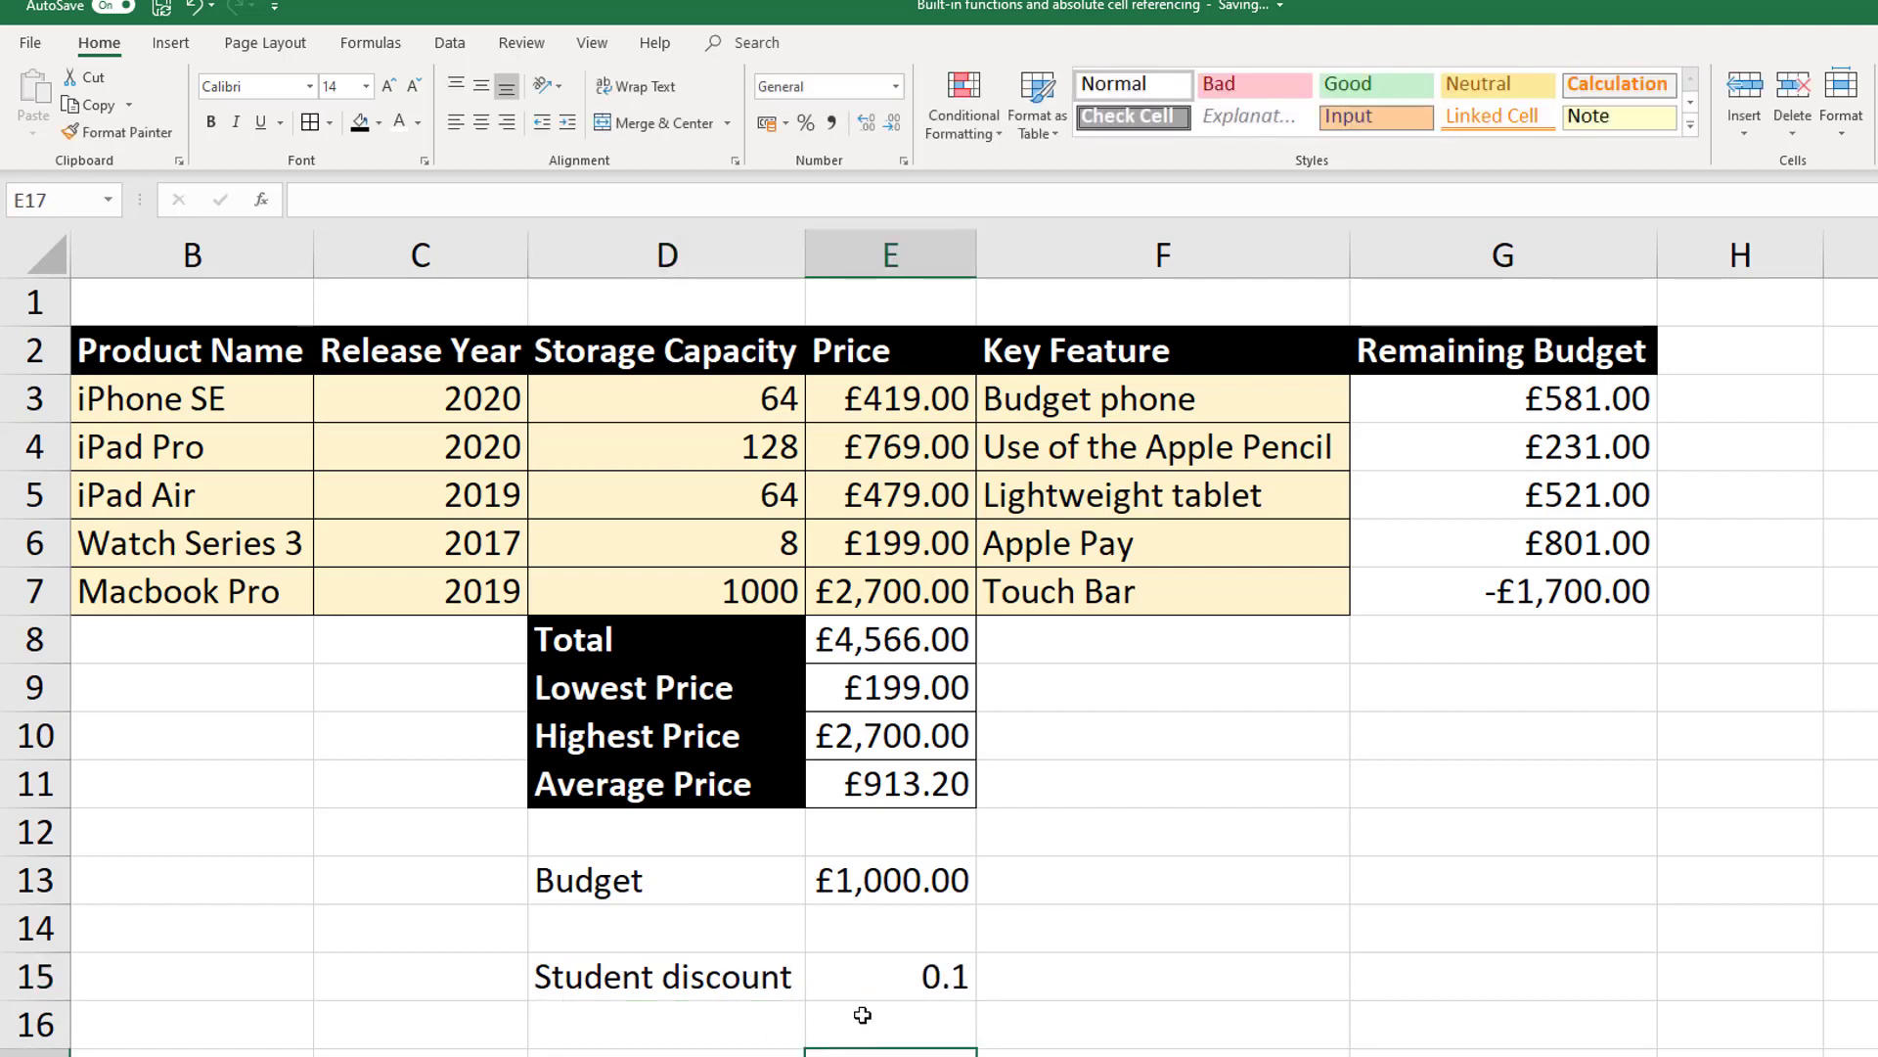
left_click(900, 978)
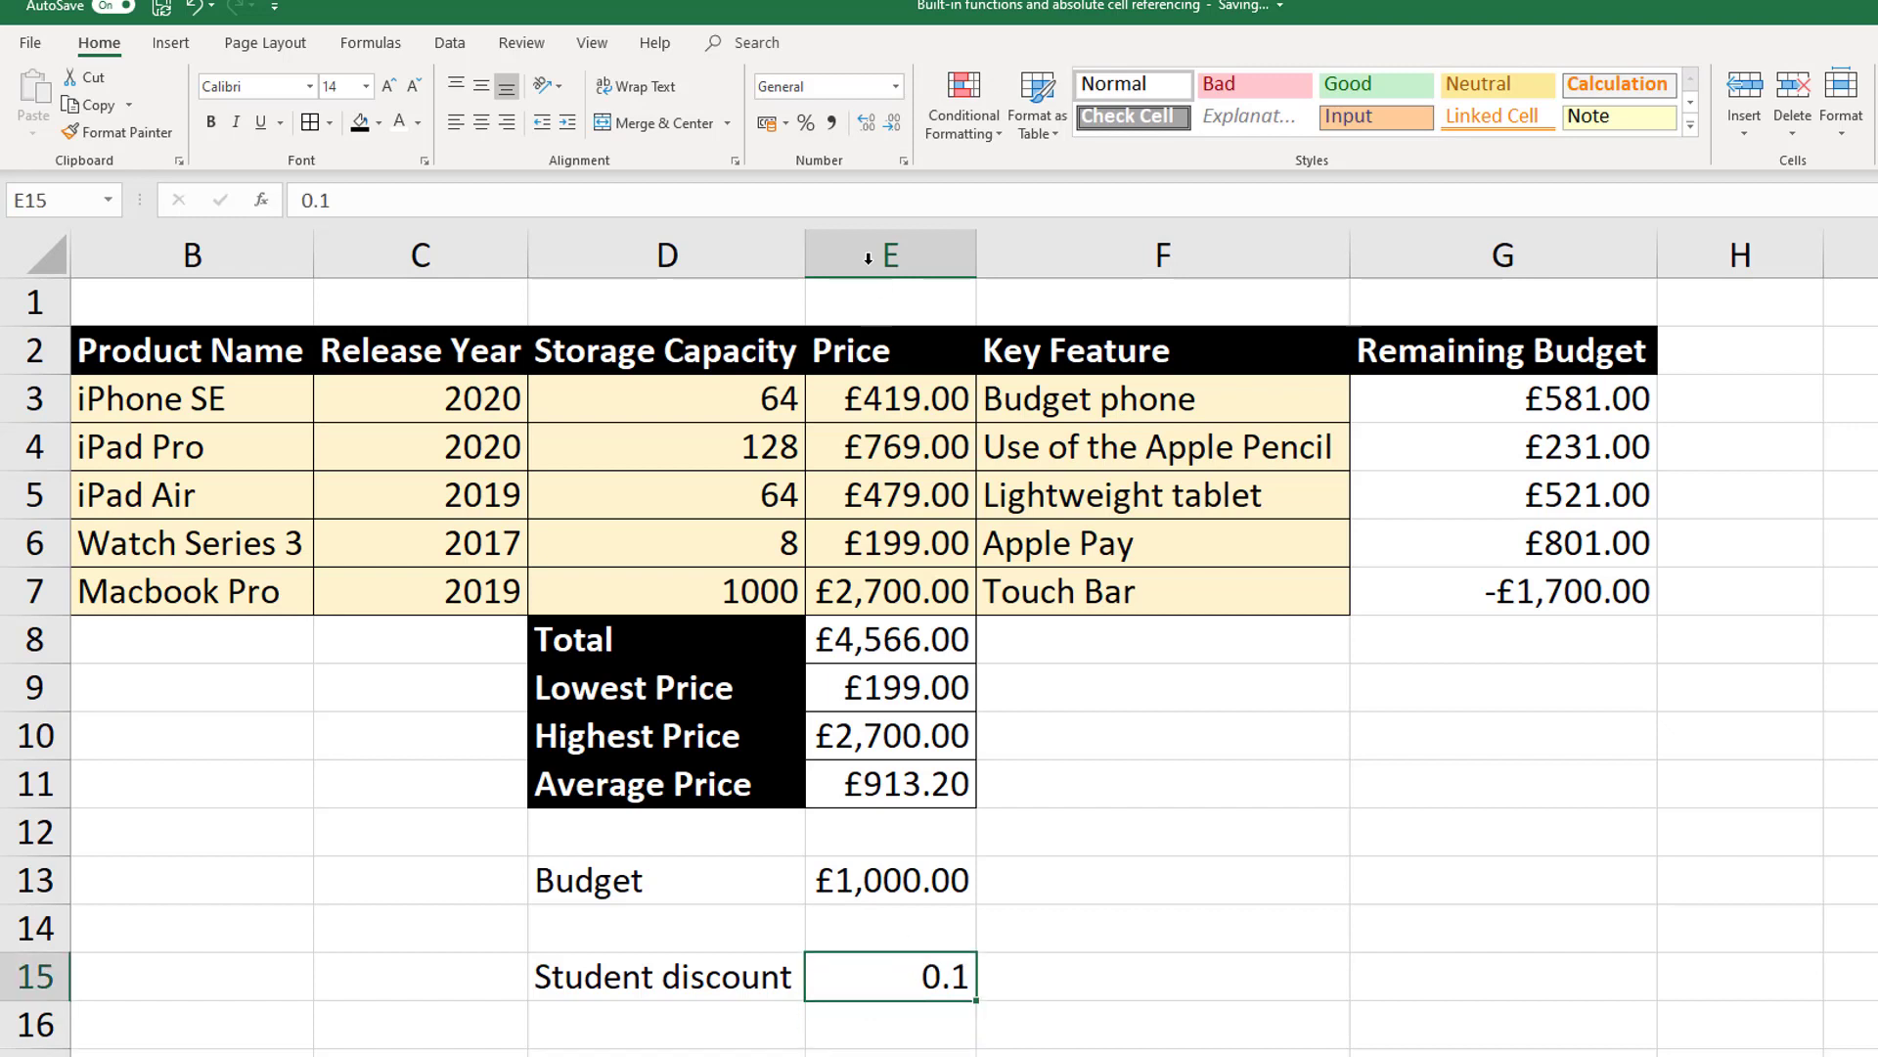
left_click(806, 123)
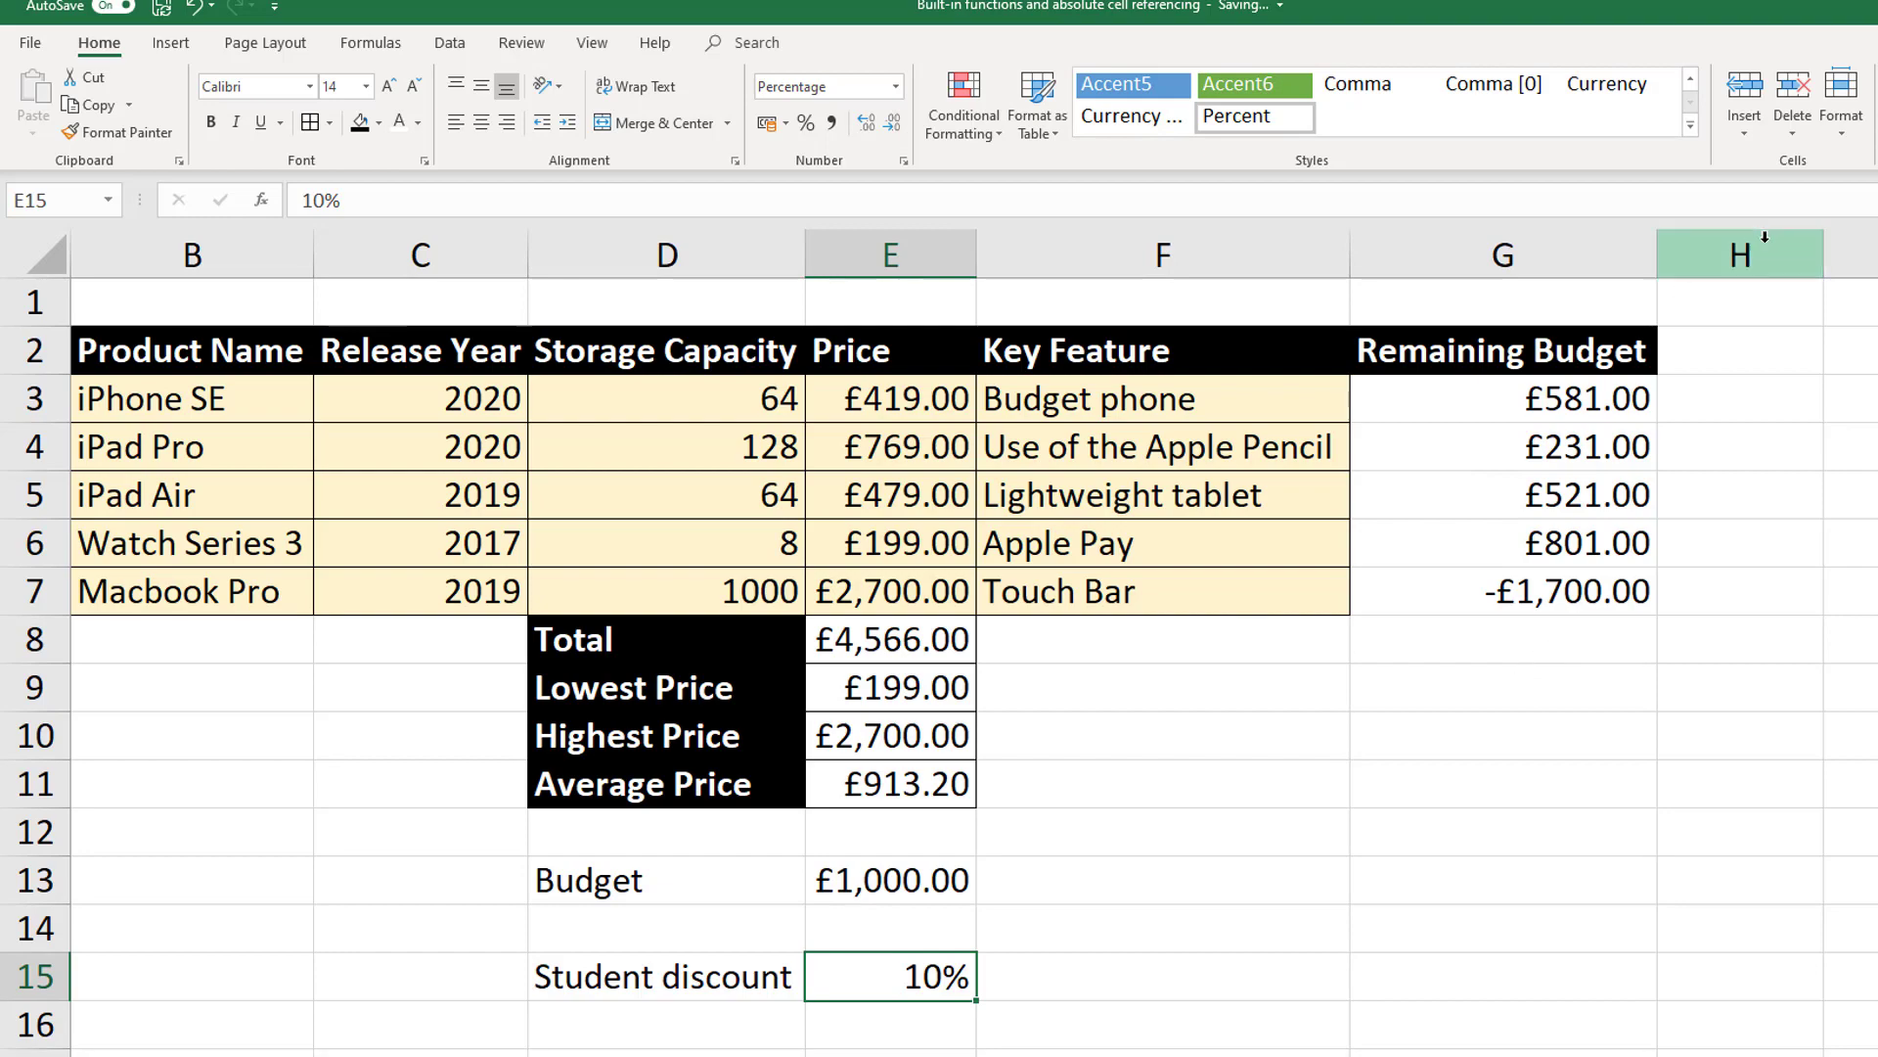
- Enter the heading Discounted Price in H2 and widen column H to fit it
left_click(1762, 363)
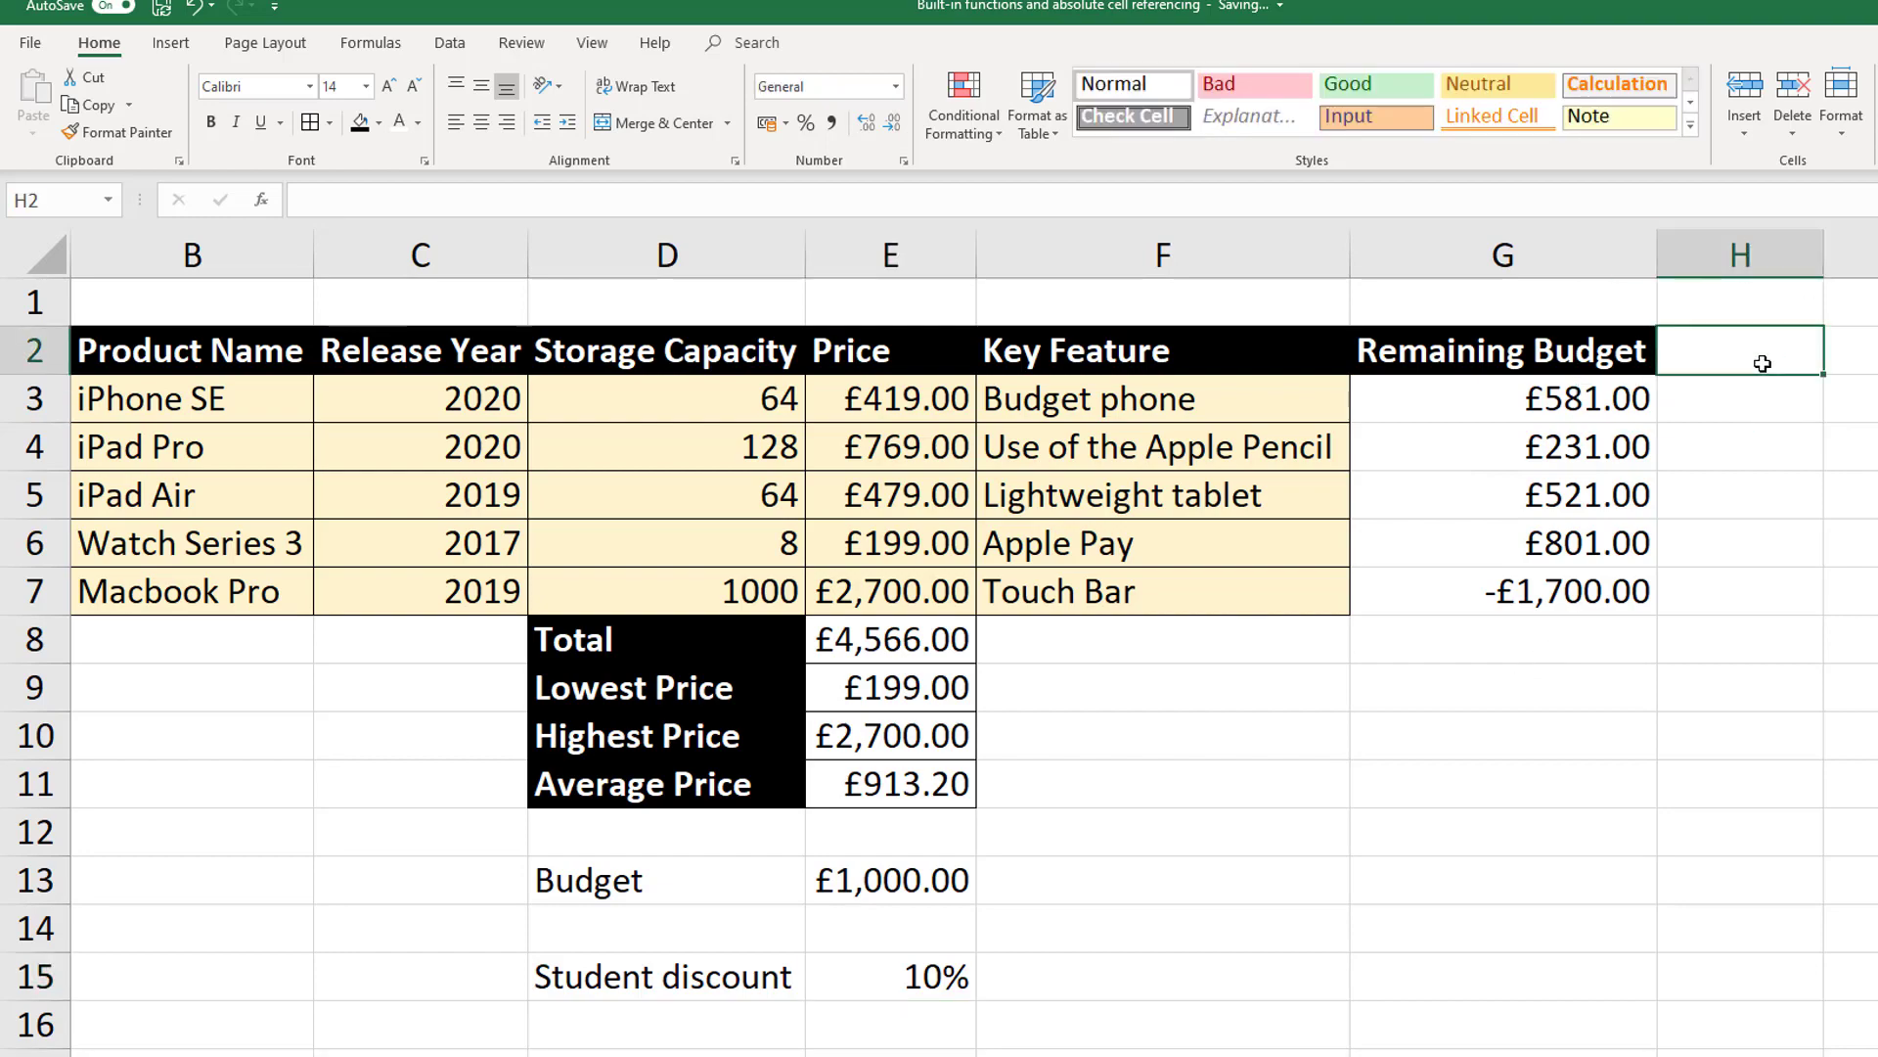
type("Discounted Pri")
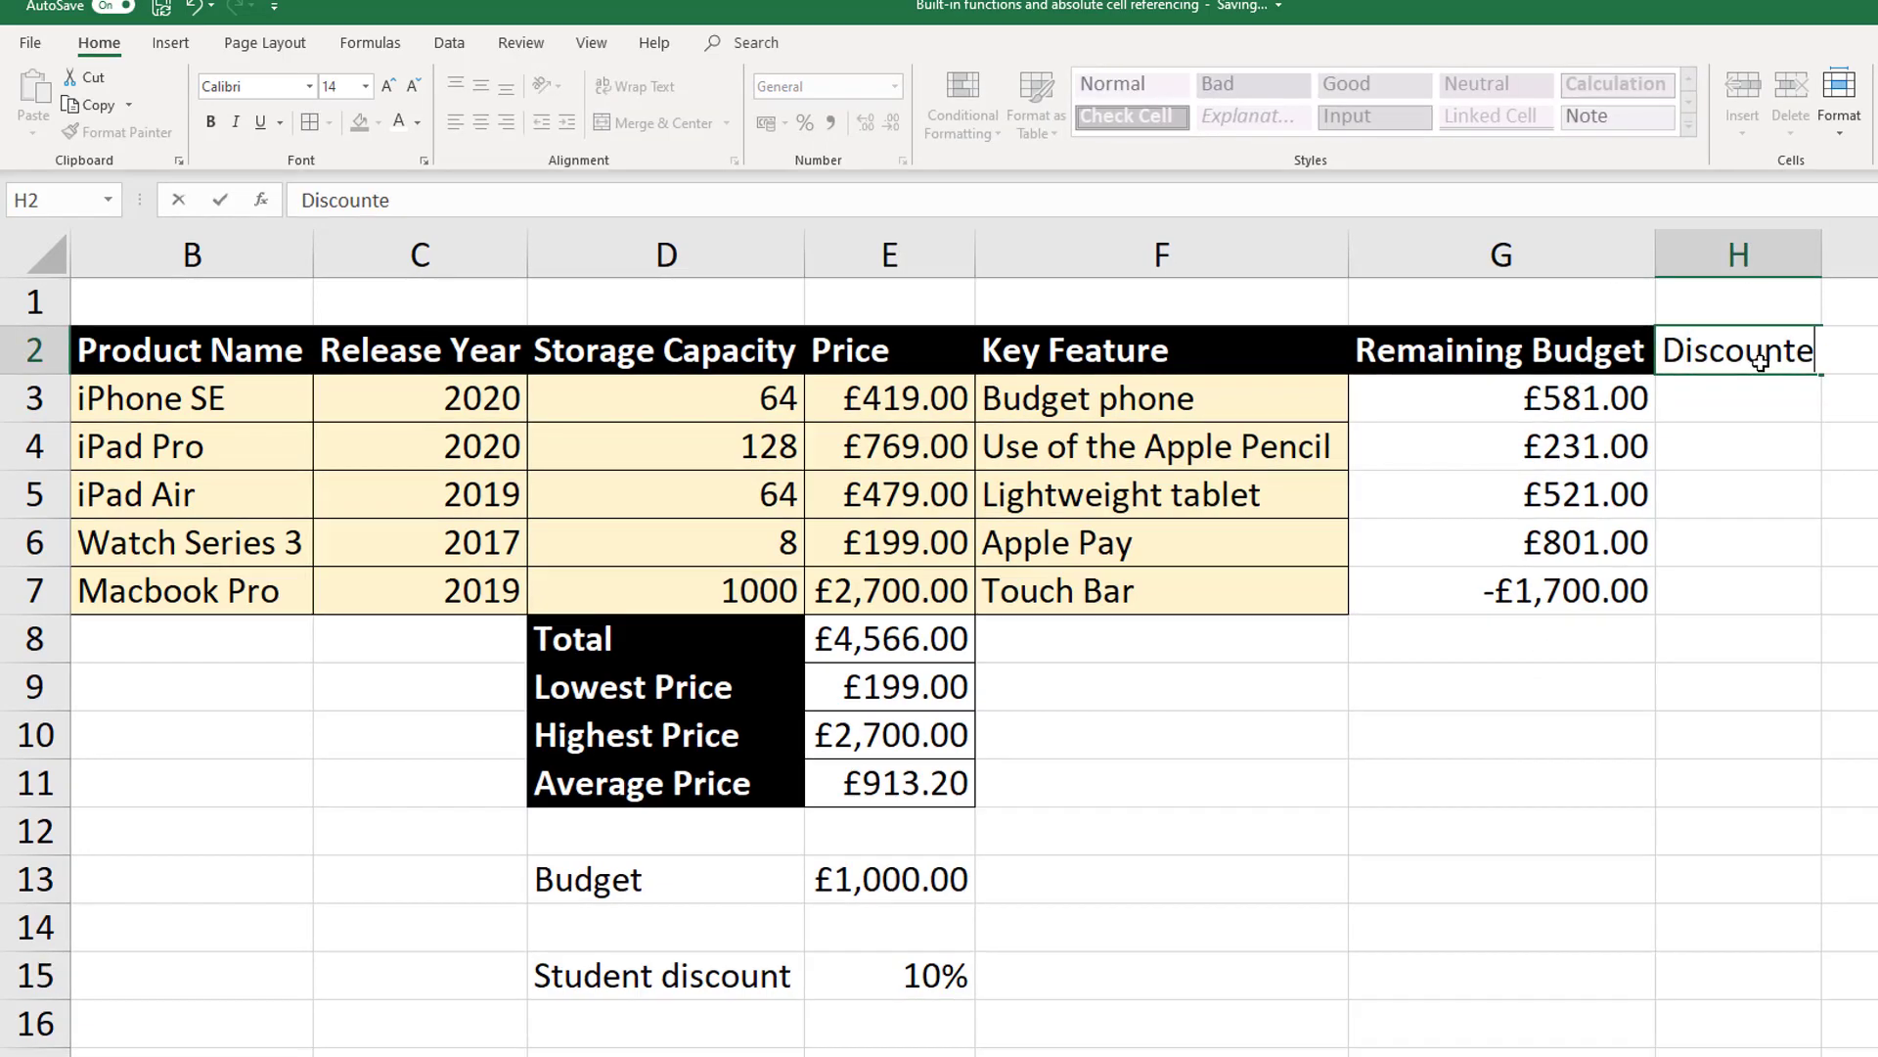
type("ce")
left_click(1741, 413)
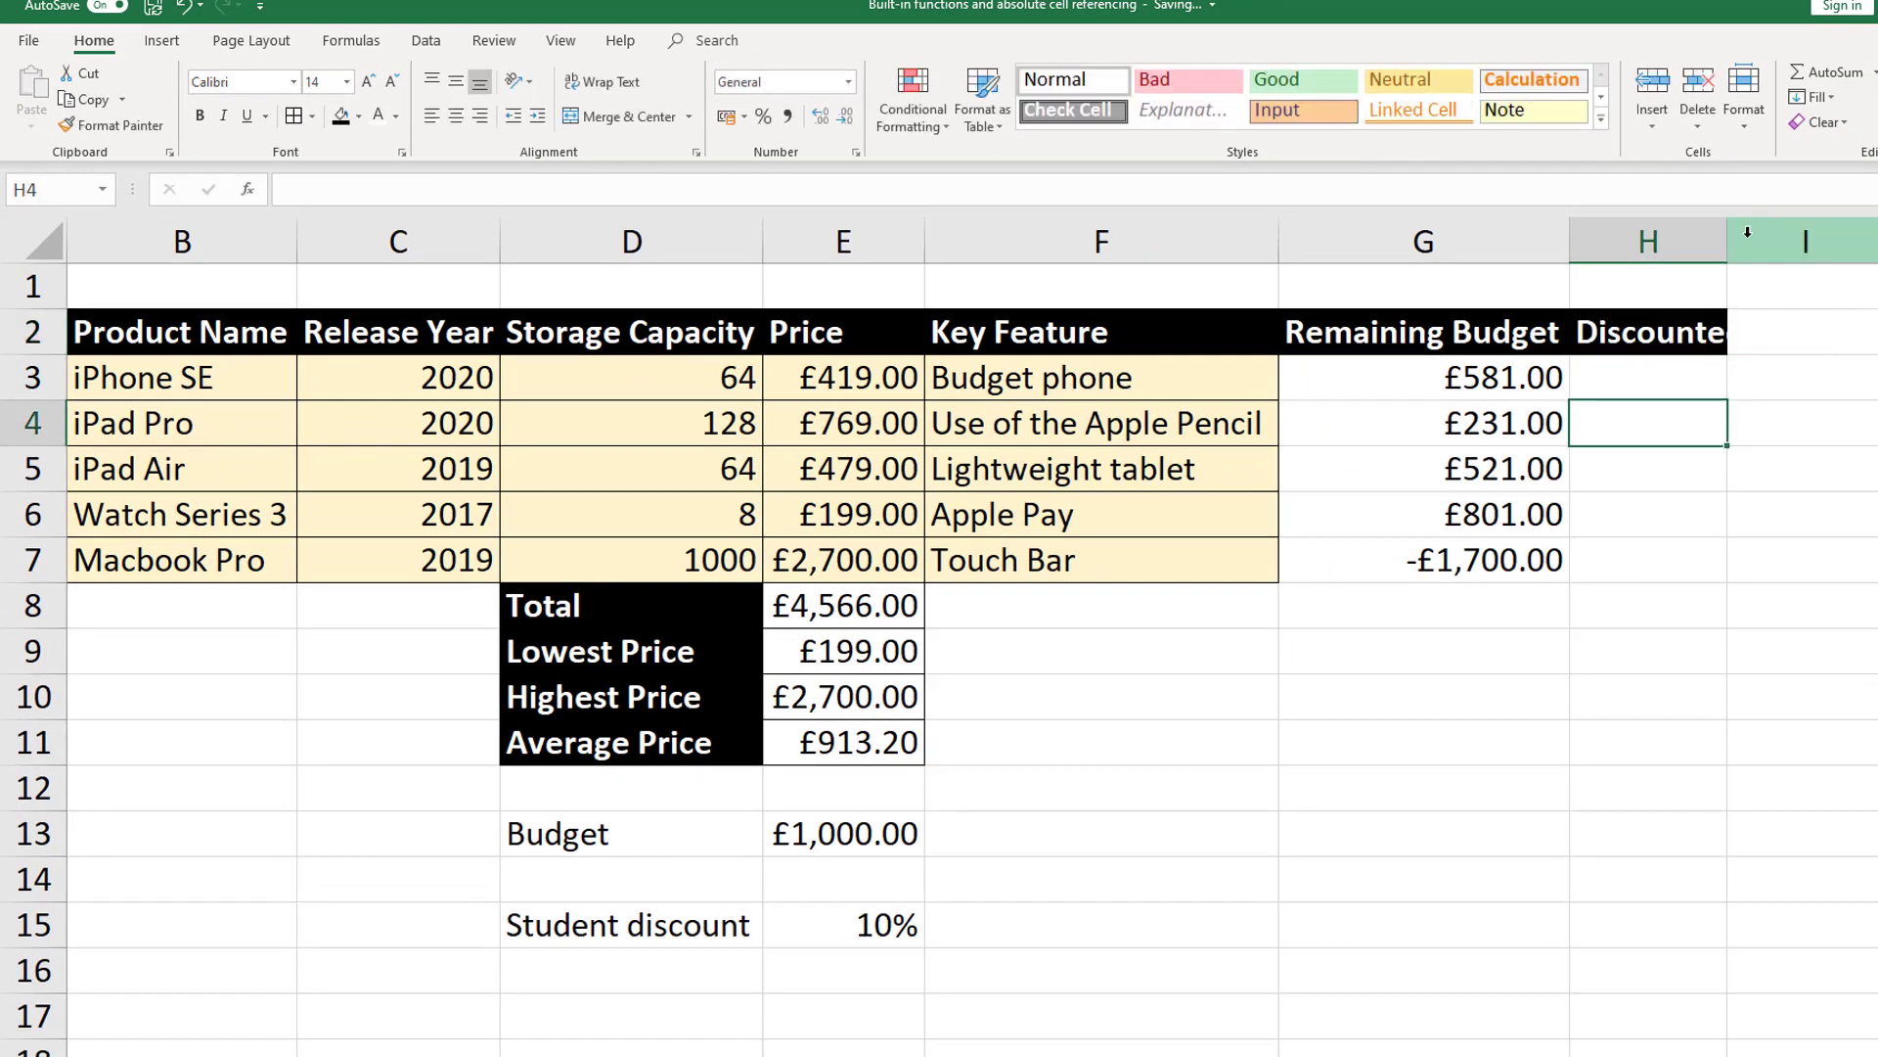
left_click_drag(1732, 239, 1856, 240)
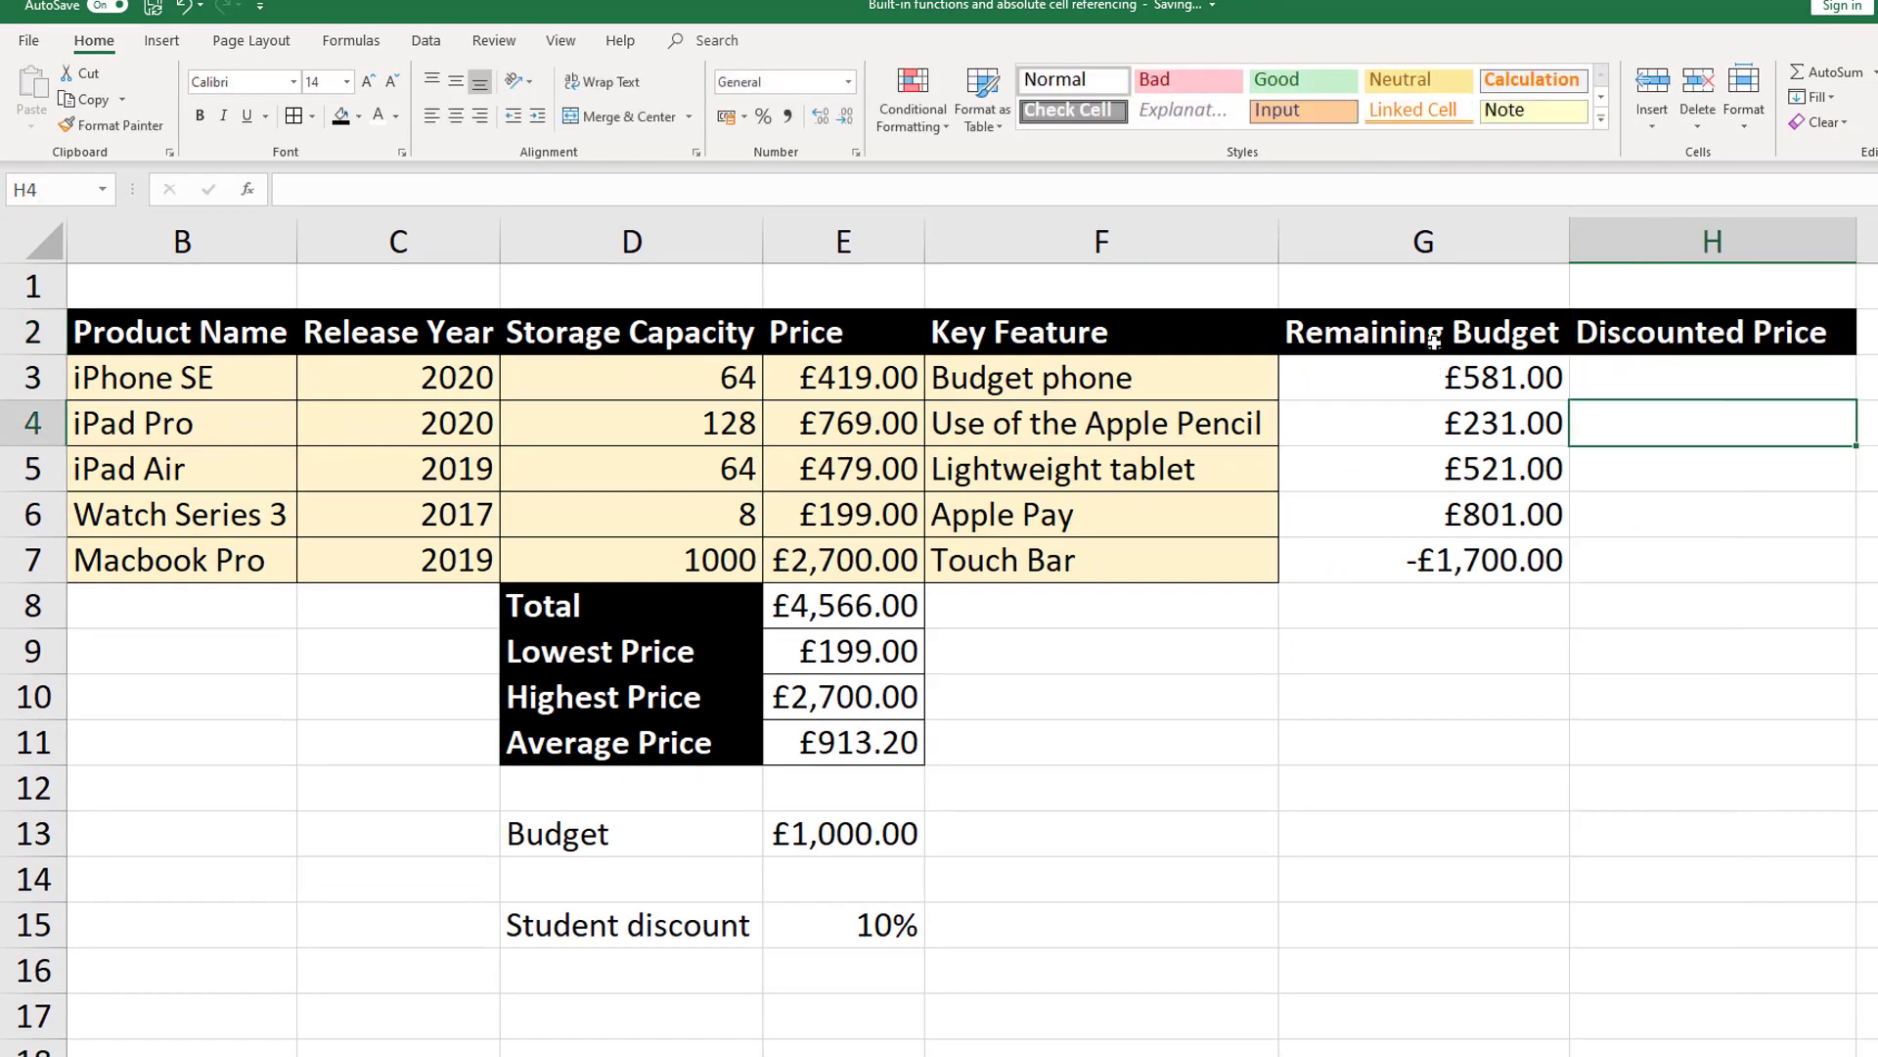
- Apply borders to the Remaining Budget and Discounted Price columns, cells G2:H7
left_click_drag(1436, 341, 1652, 562)
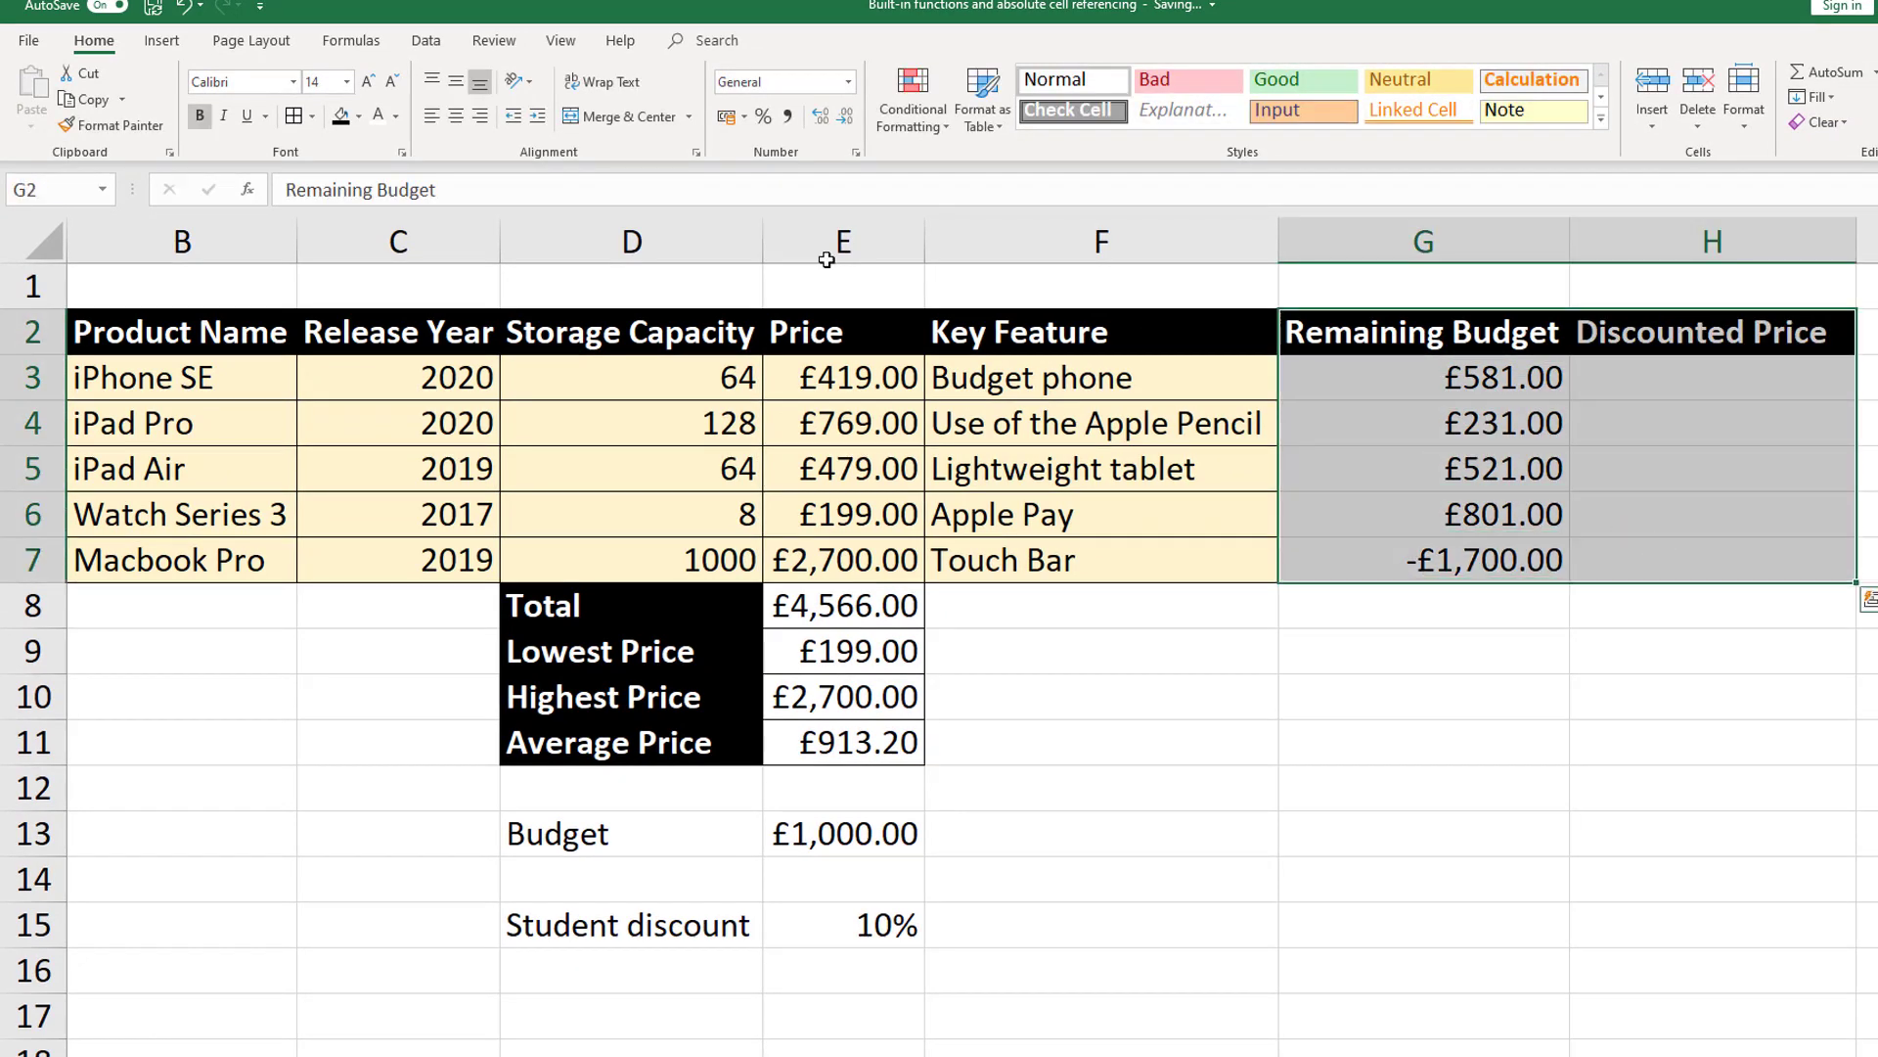
left_click(293, 115)
left_click(1228, 678)
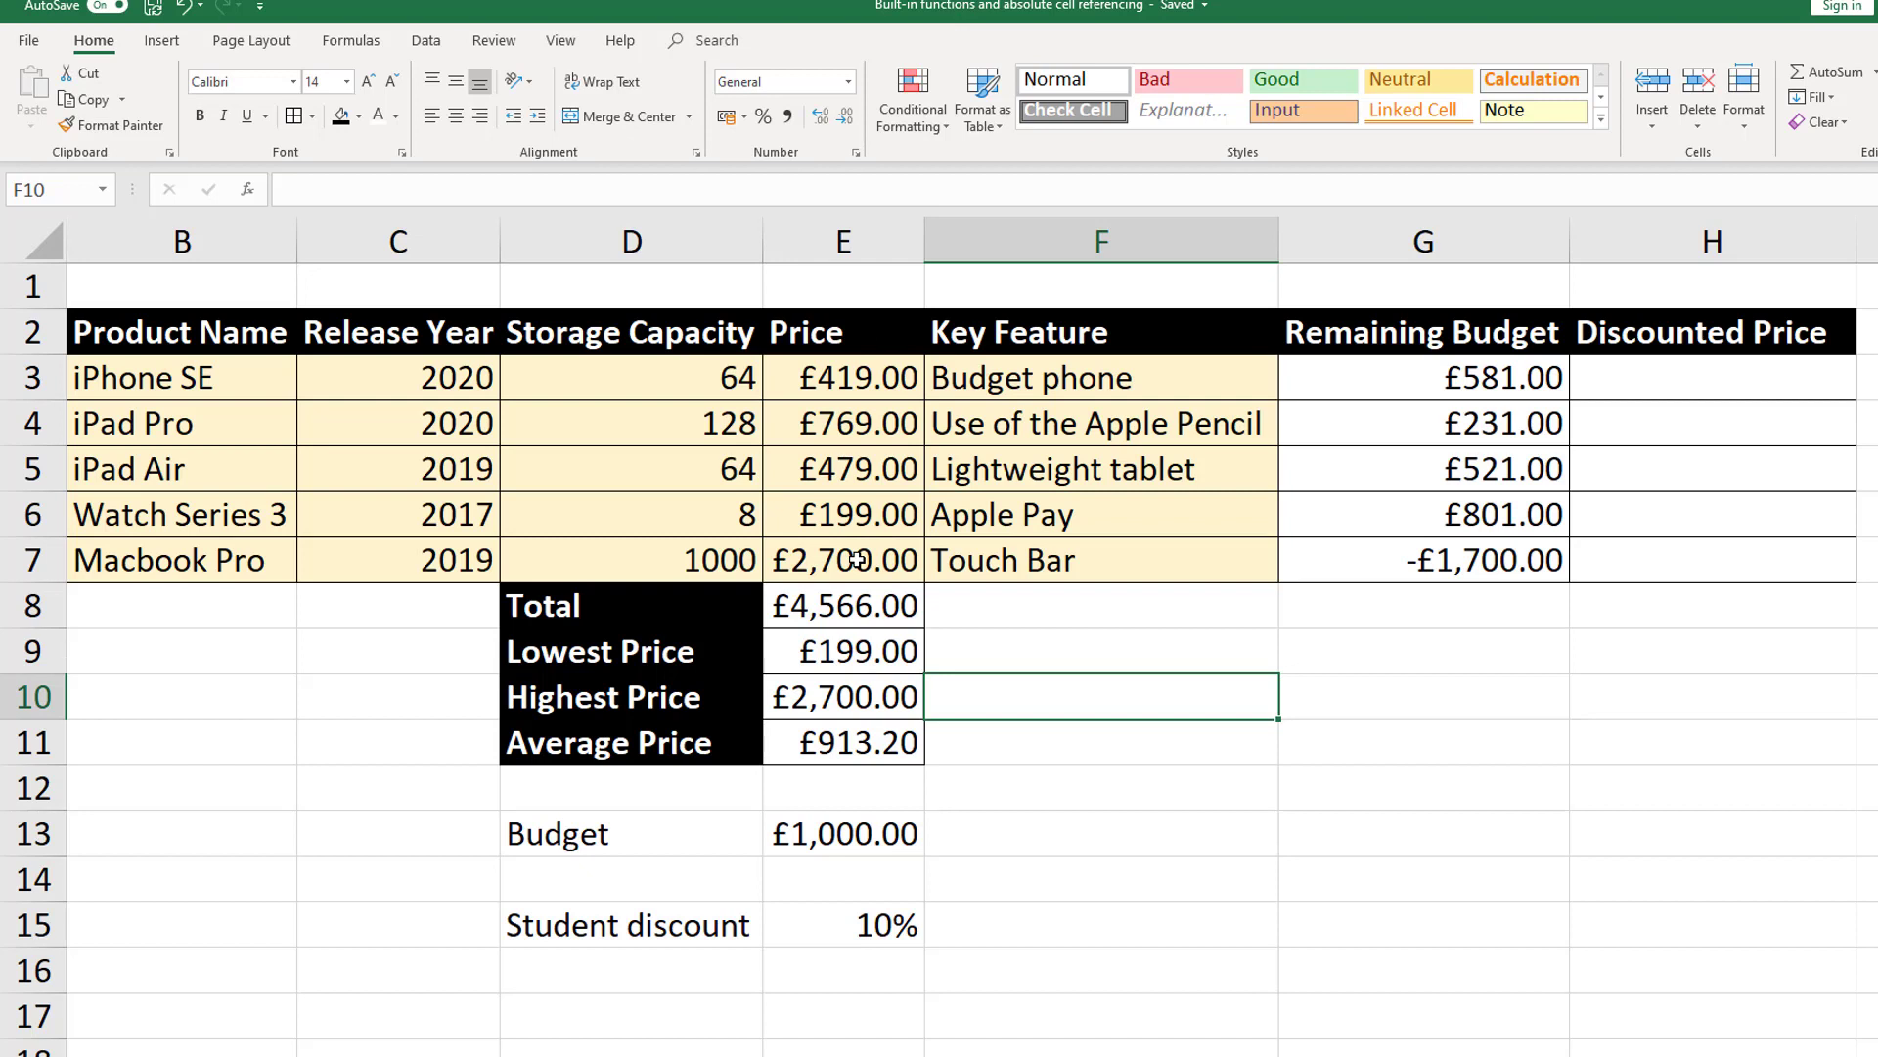
- Enter the formula =(1-E15)*E3 in H3 to calculate the iPhone SE's discounted price
left_click(1614, 381)
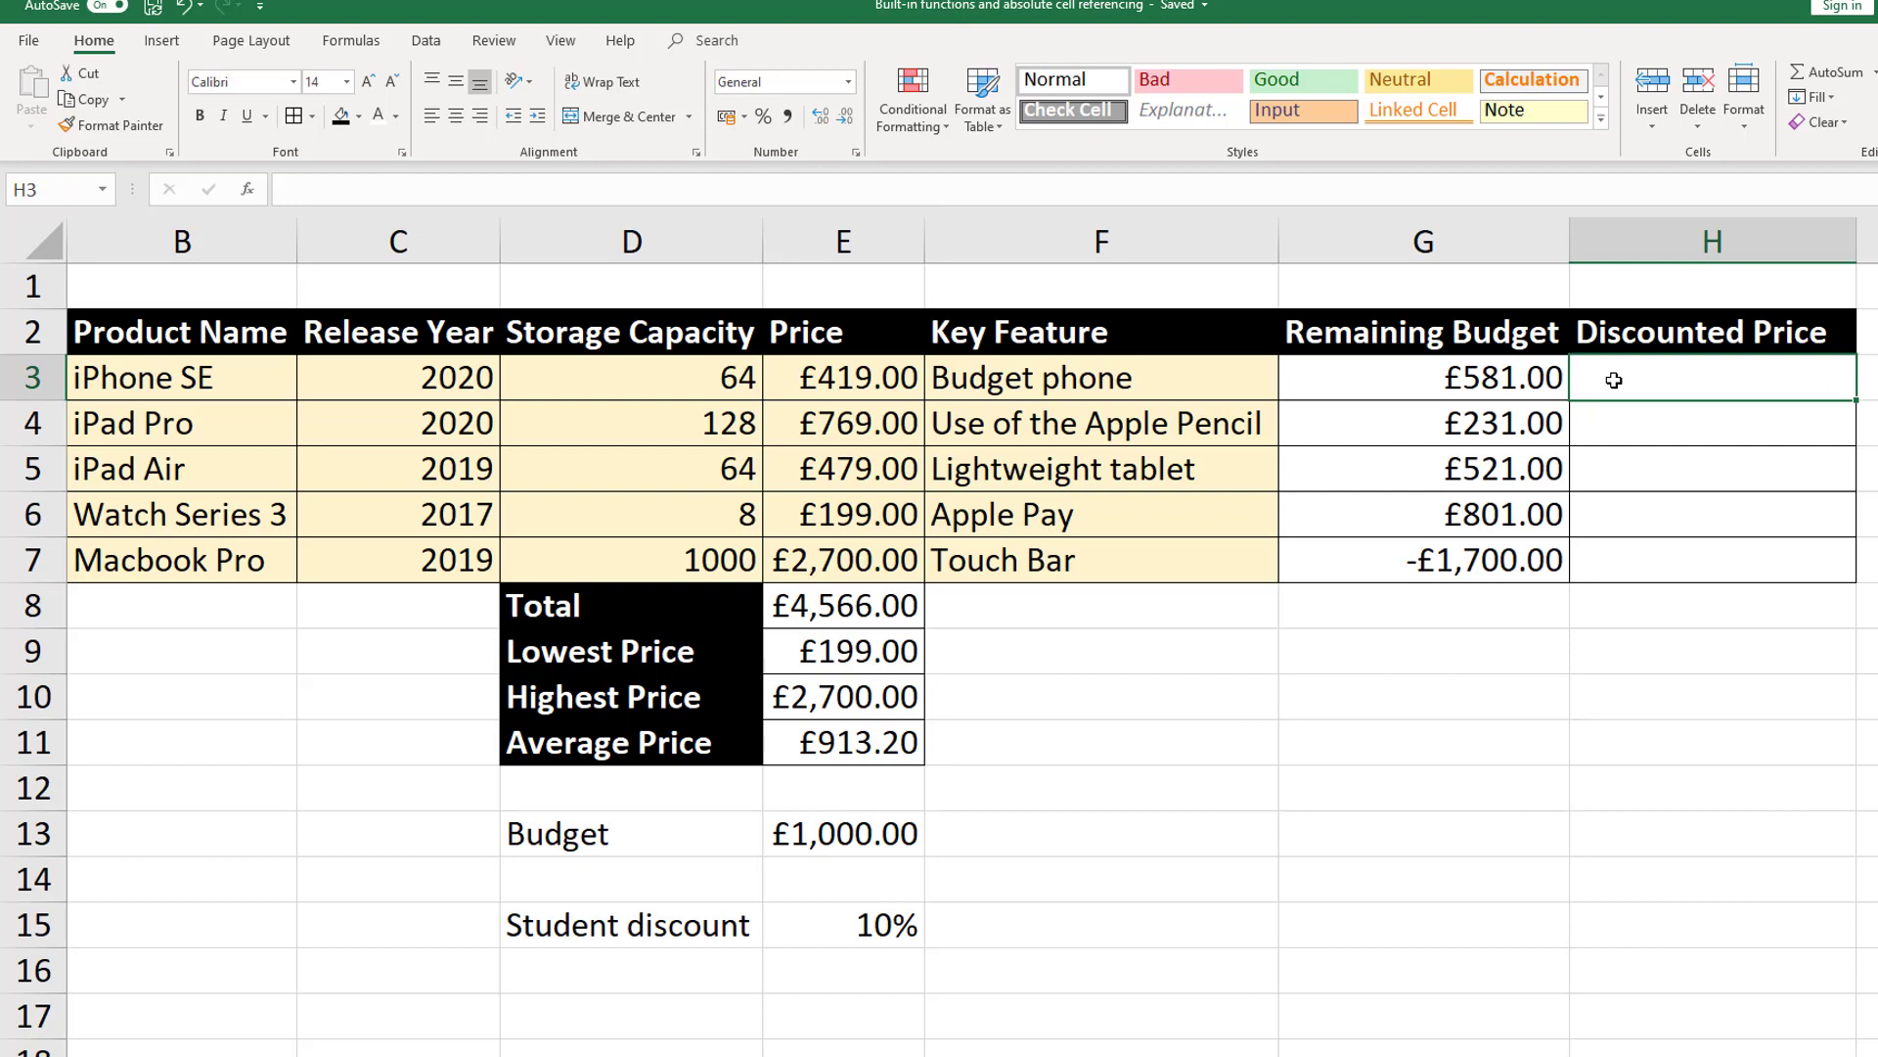
type("=")
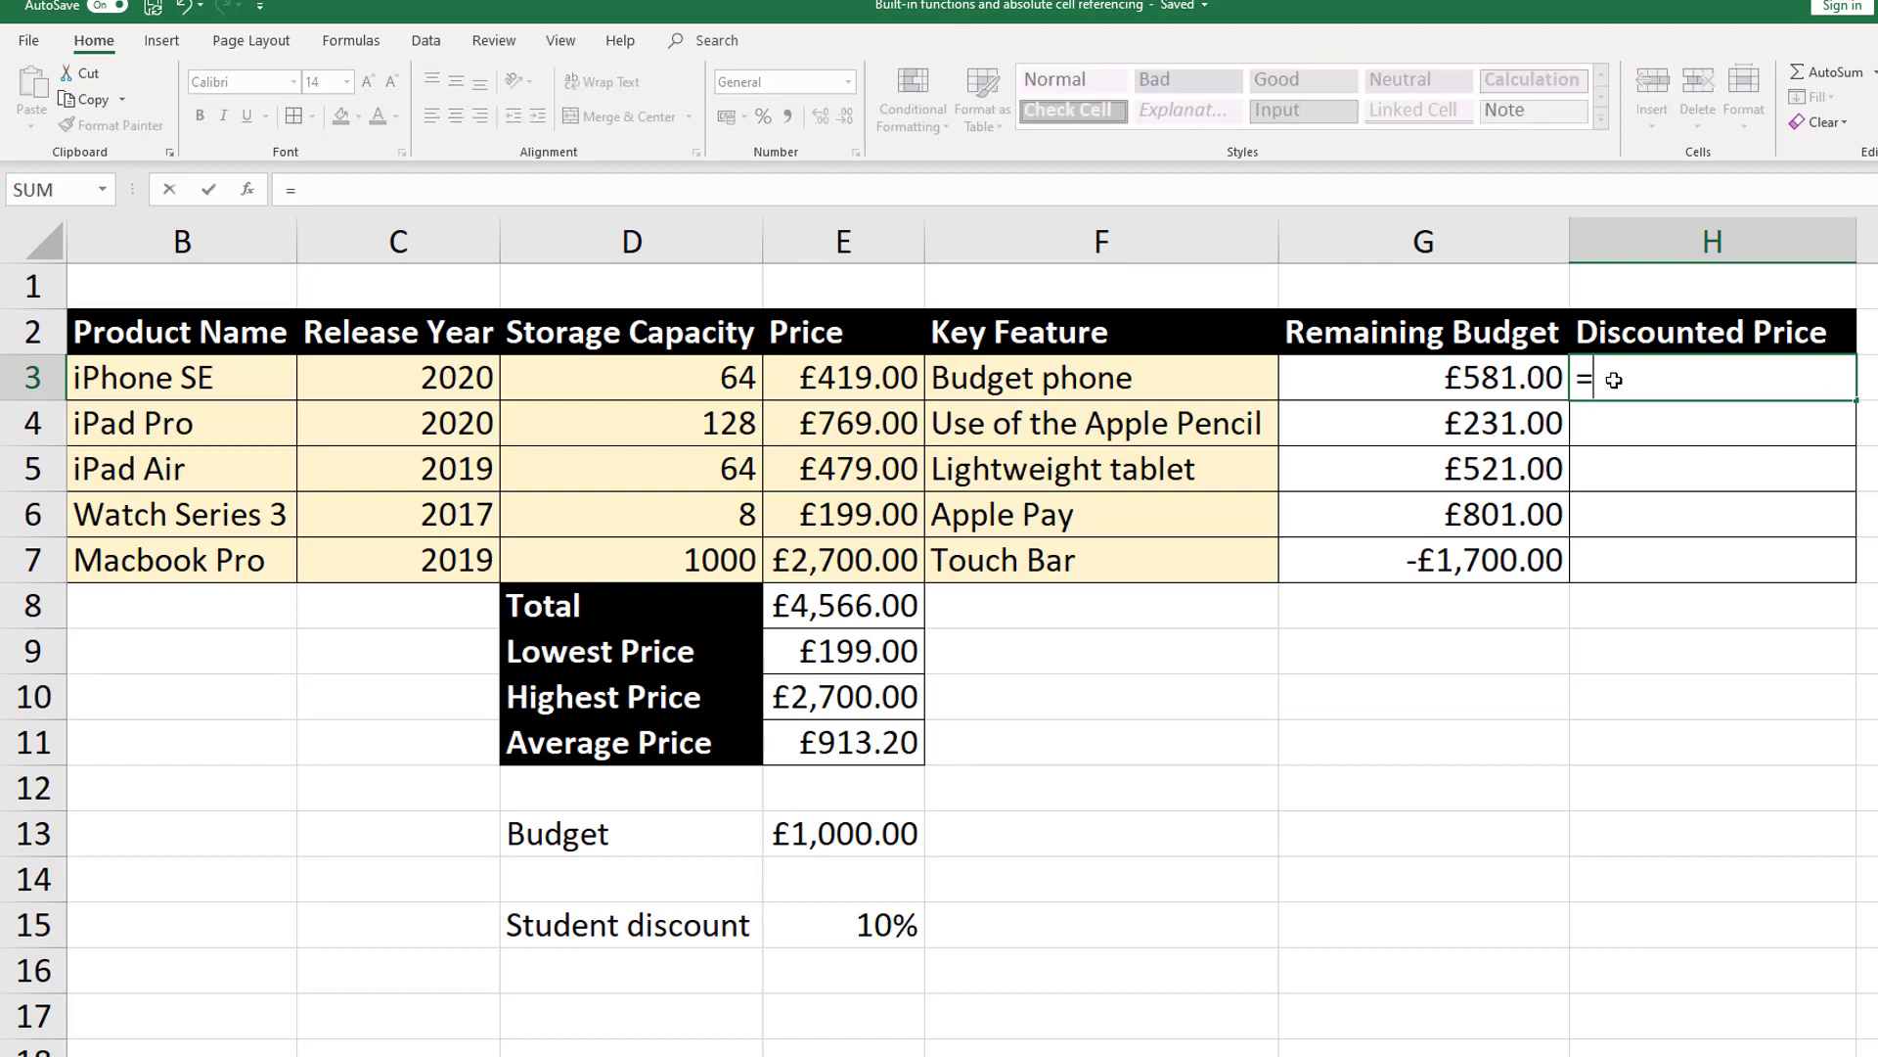
type("(1-")
left_click(883, 929)
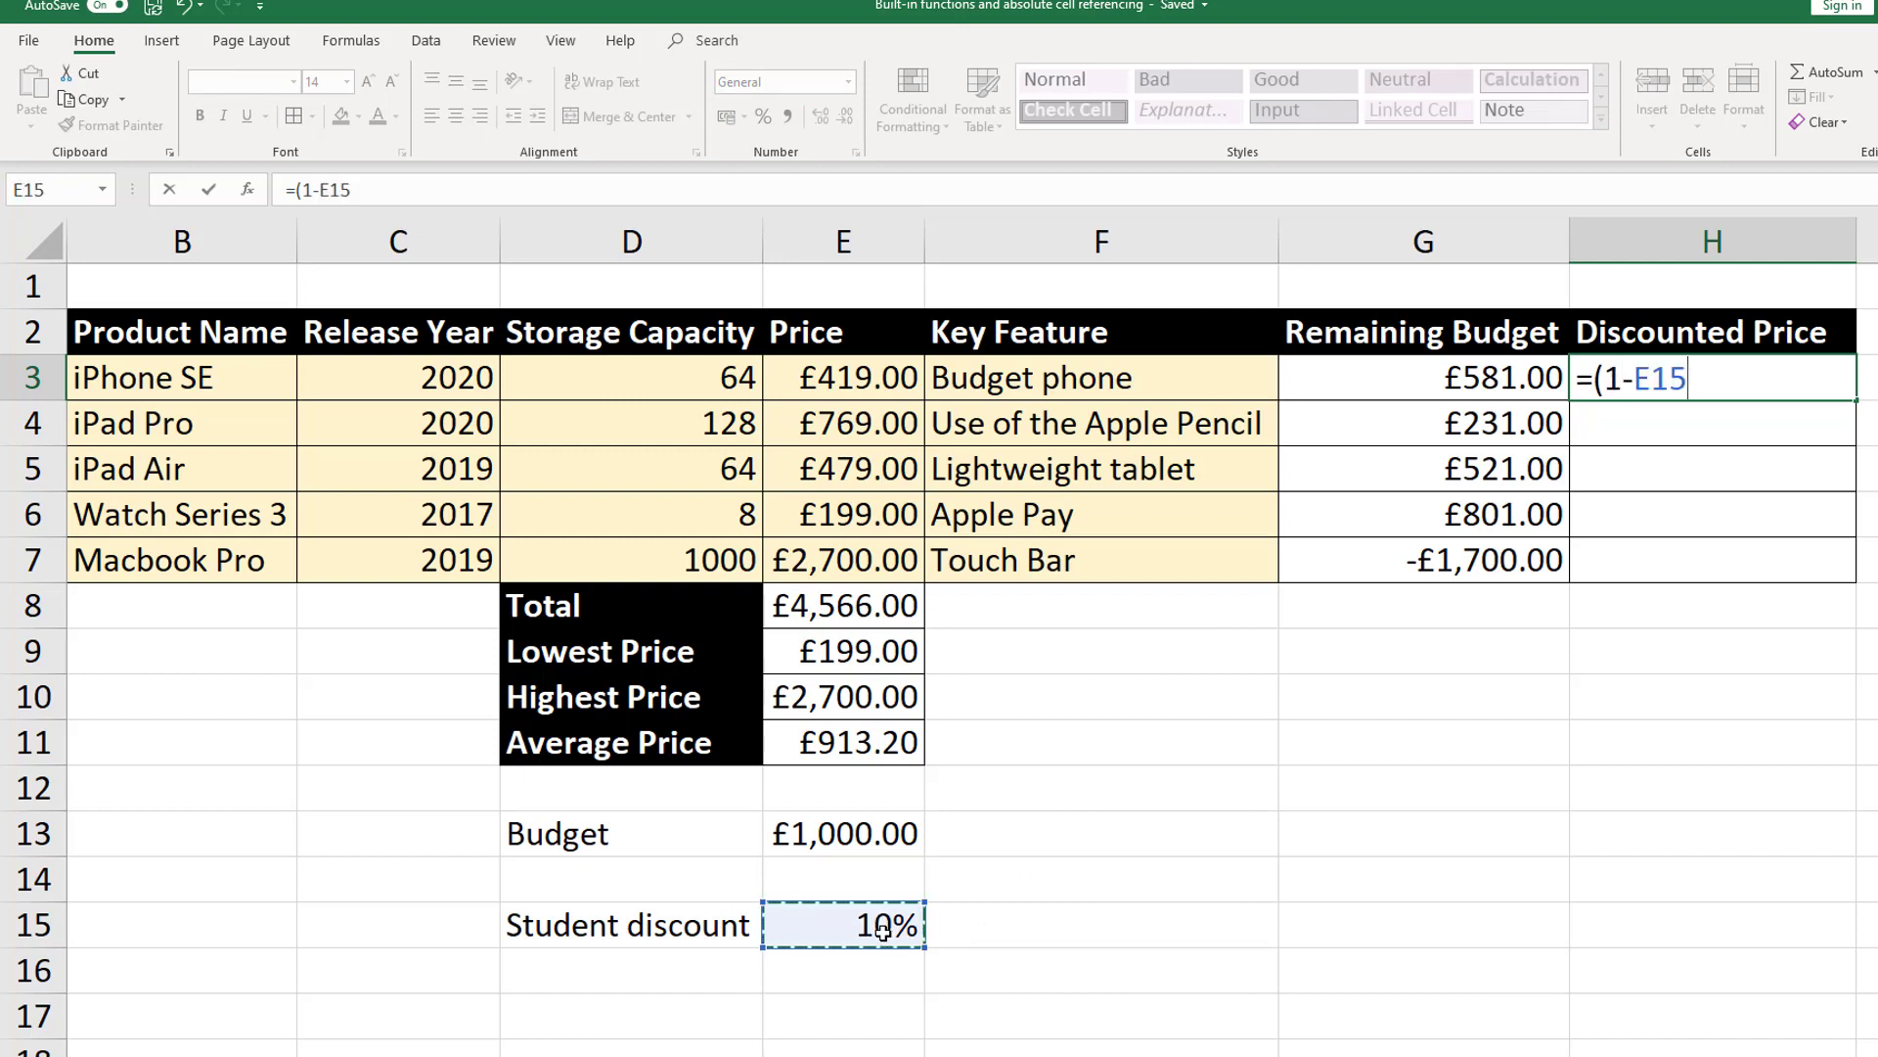
type(")*")
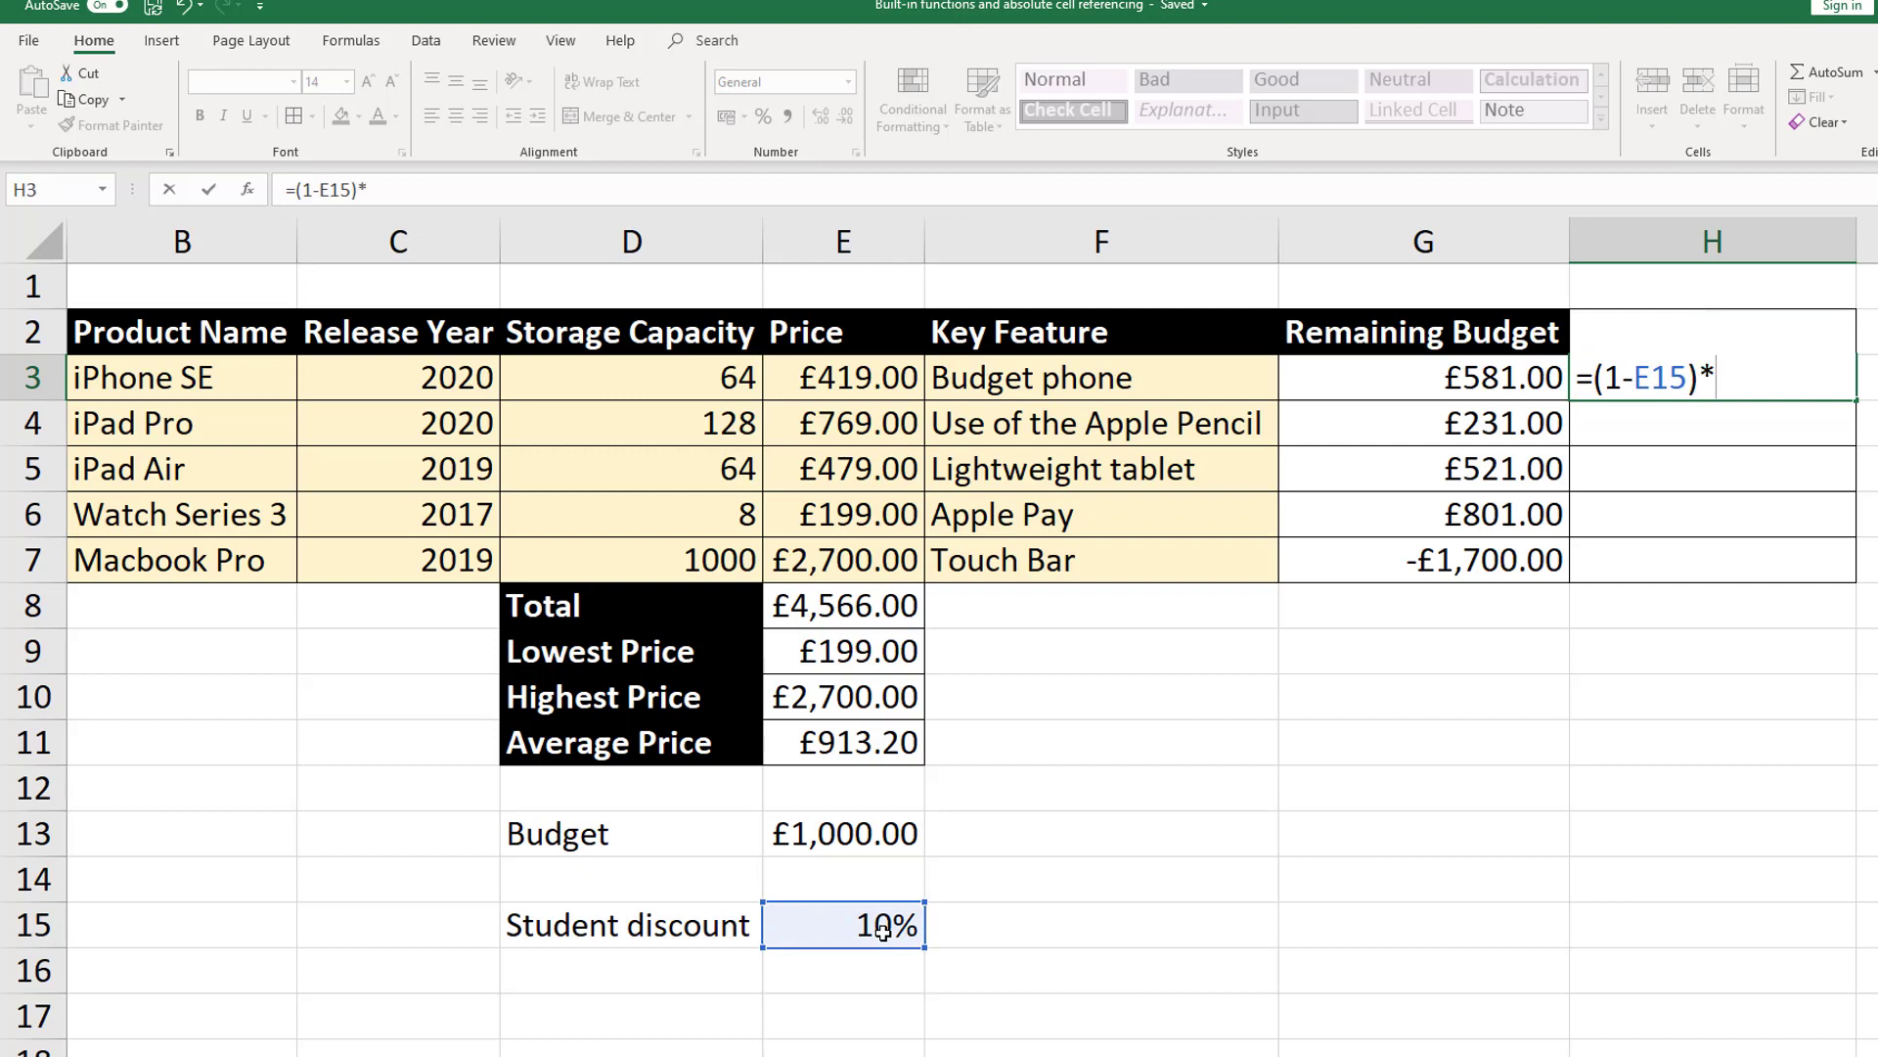
left_click(860, 381)
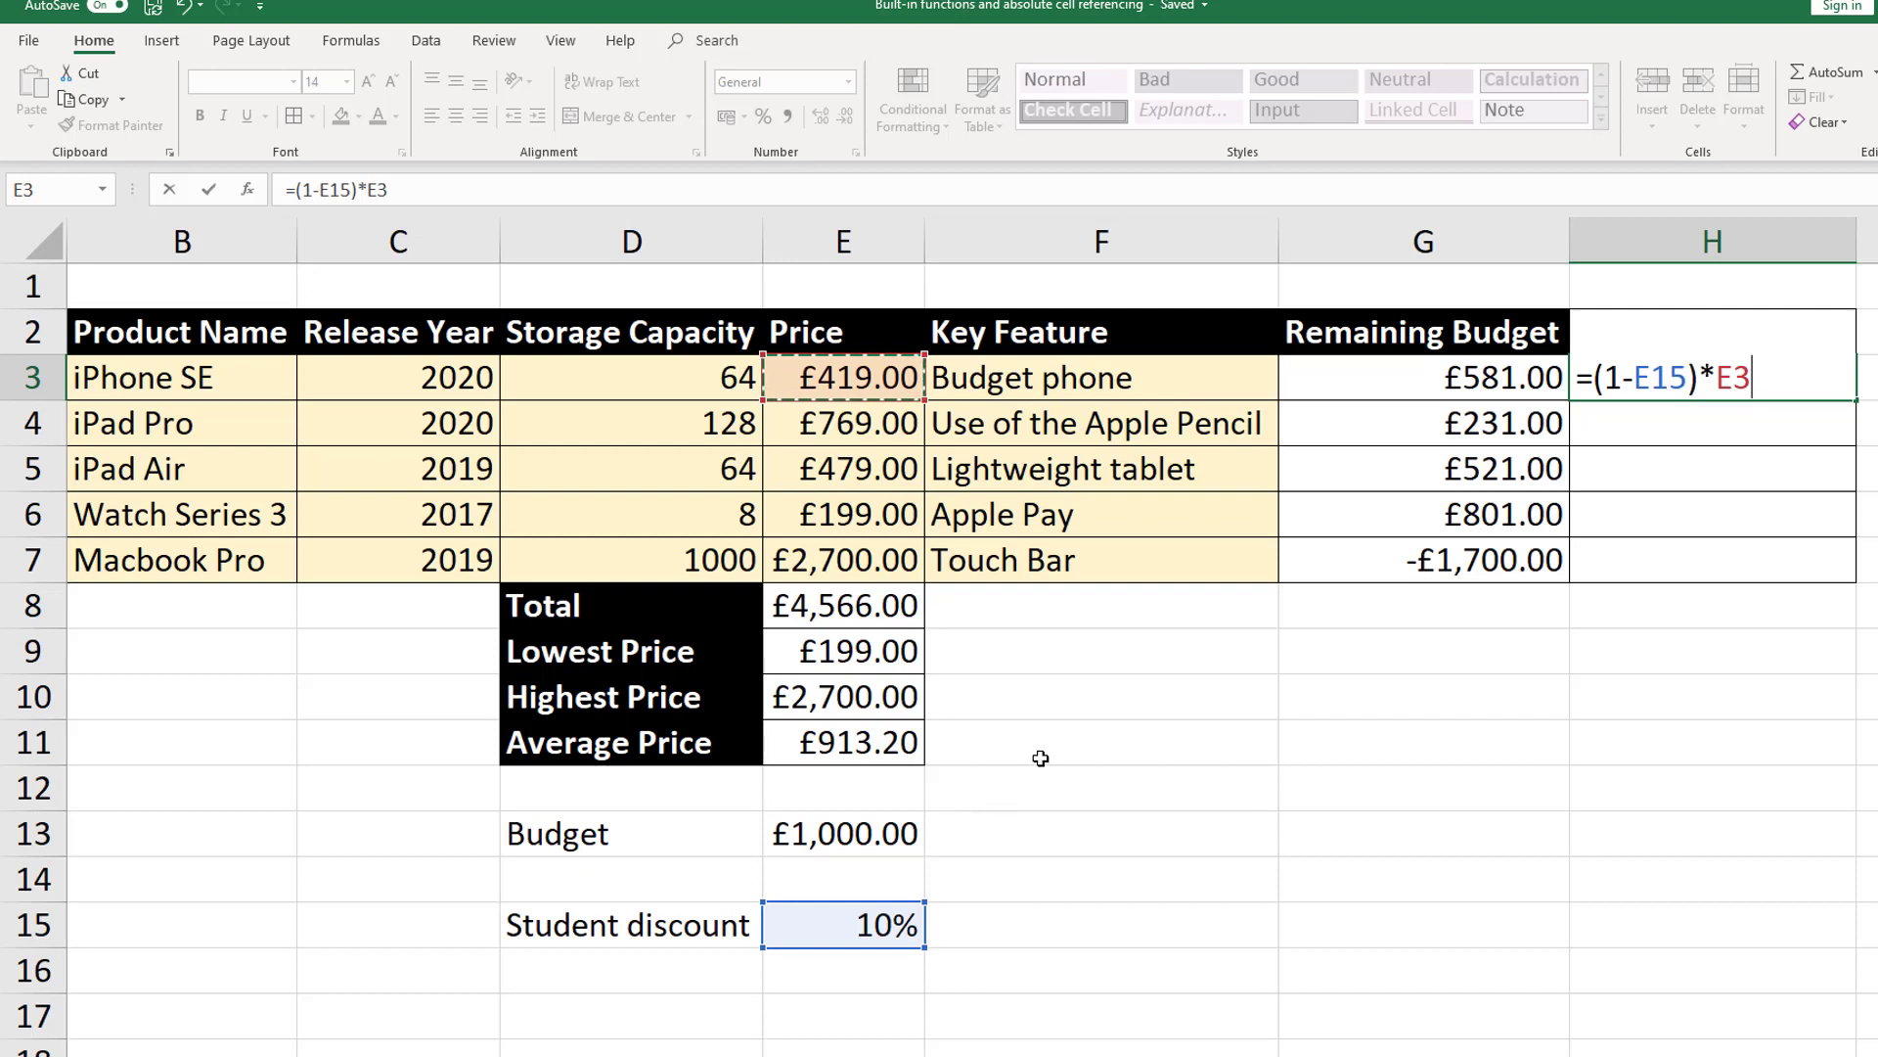
key("Return")
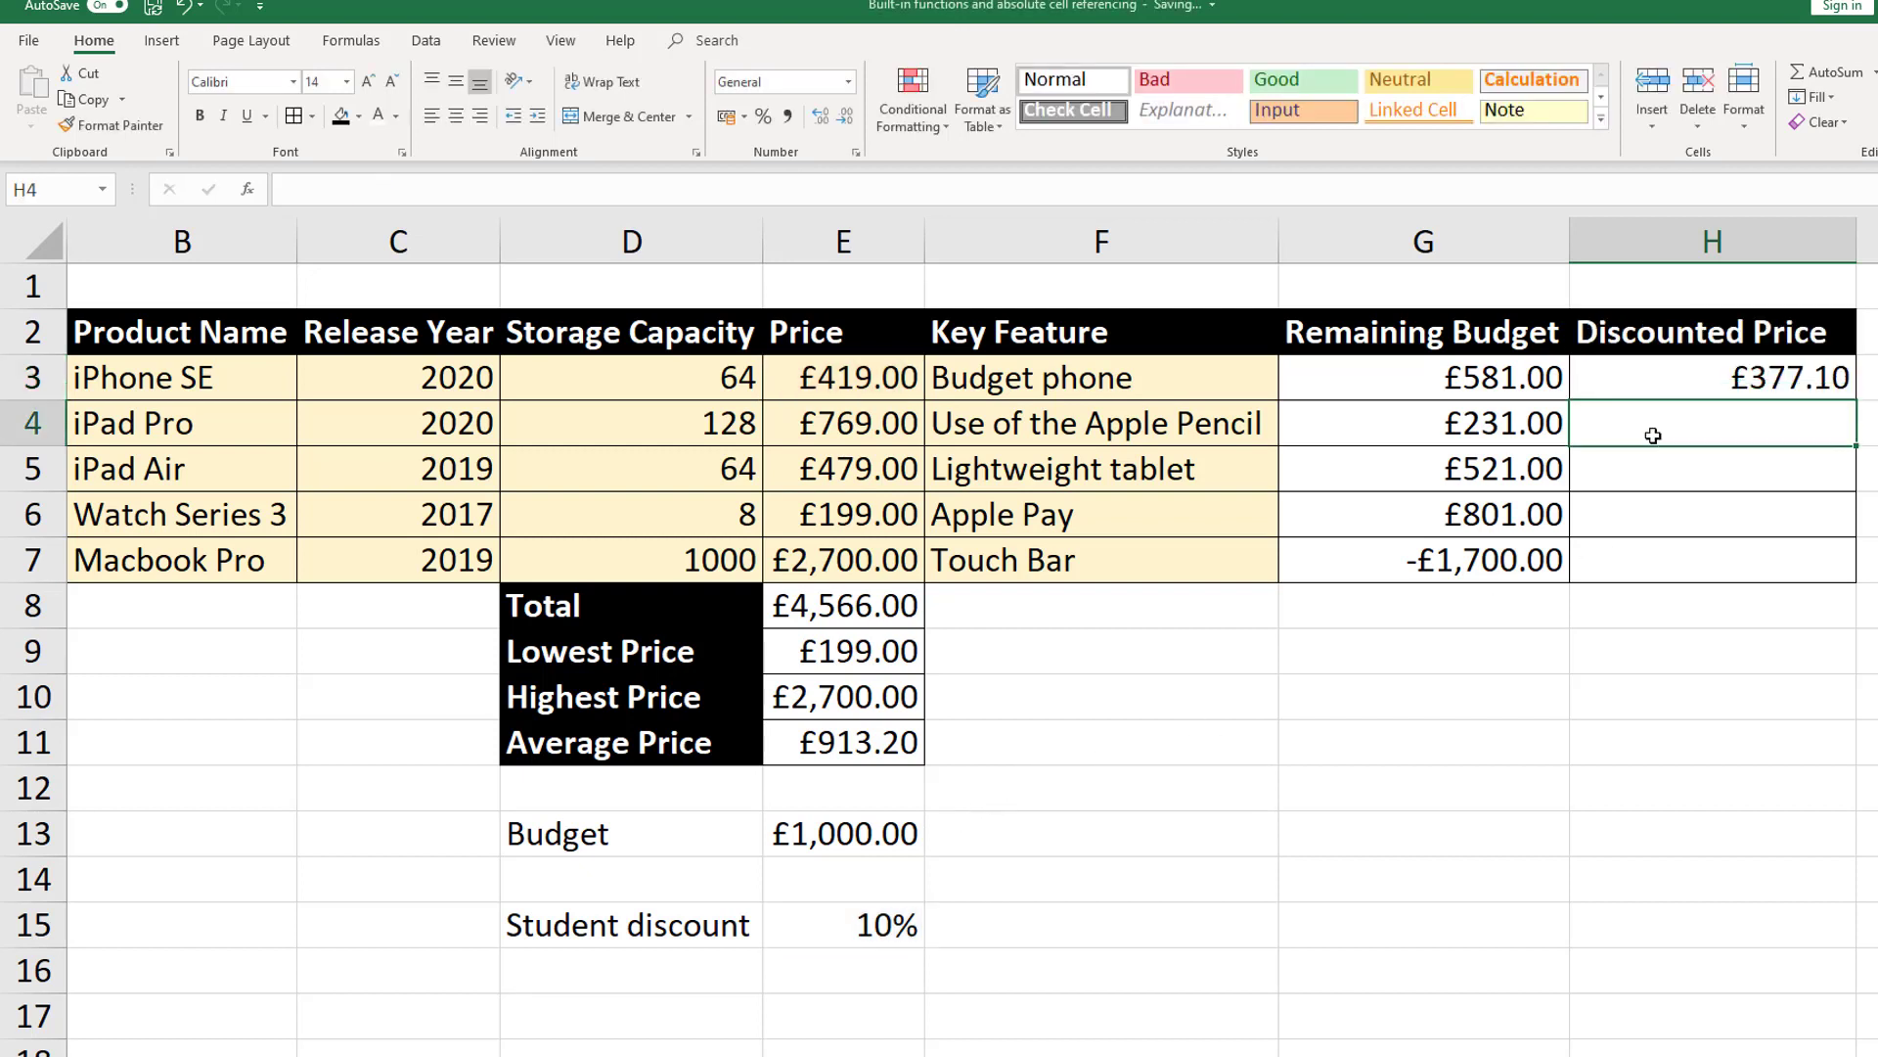
- Replace the formula in H3 with =(E15*E3) to calculate the iPhone SE's discount amount
left_click(1697, 391)
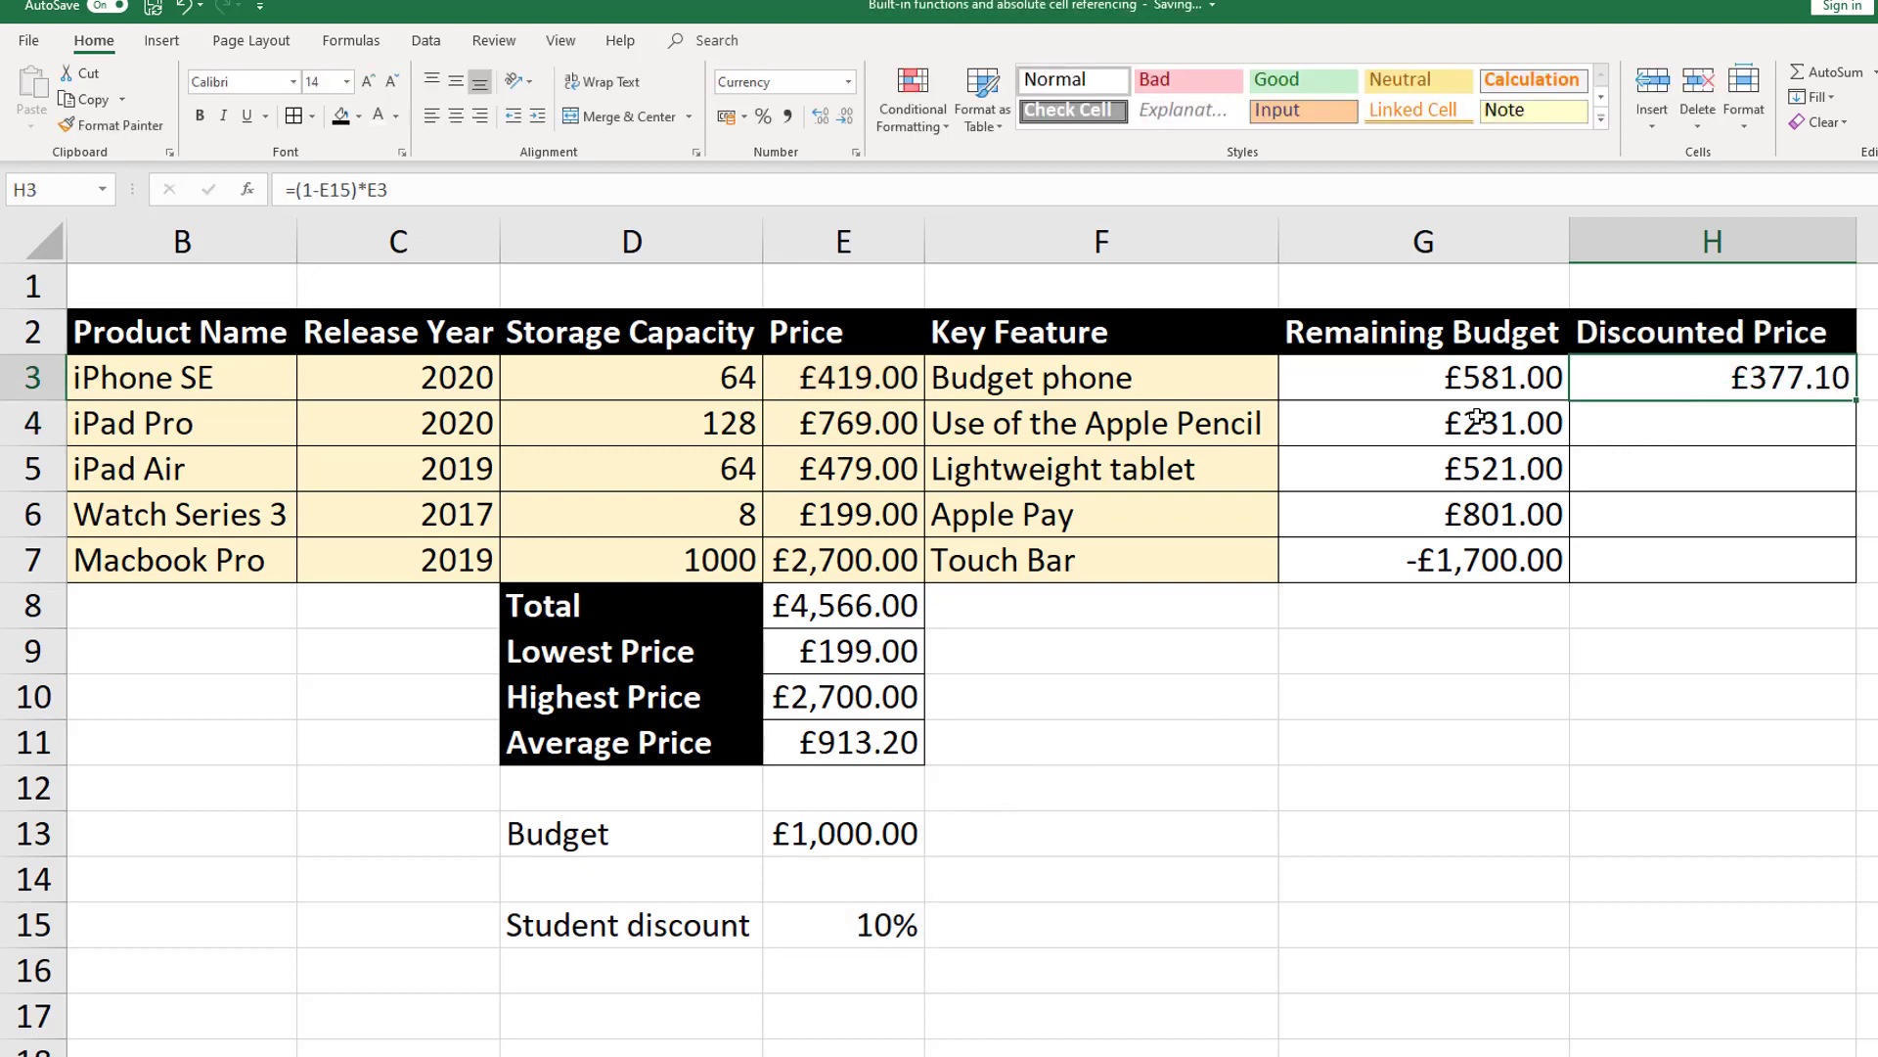
left_click(513, 189)
key("BackSpace")
key("BackSpace")
key("BackSpace")
key("BackSpace")
key("BackSpace")
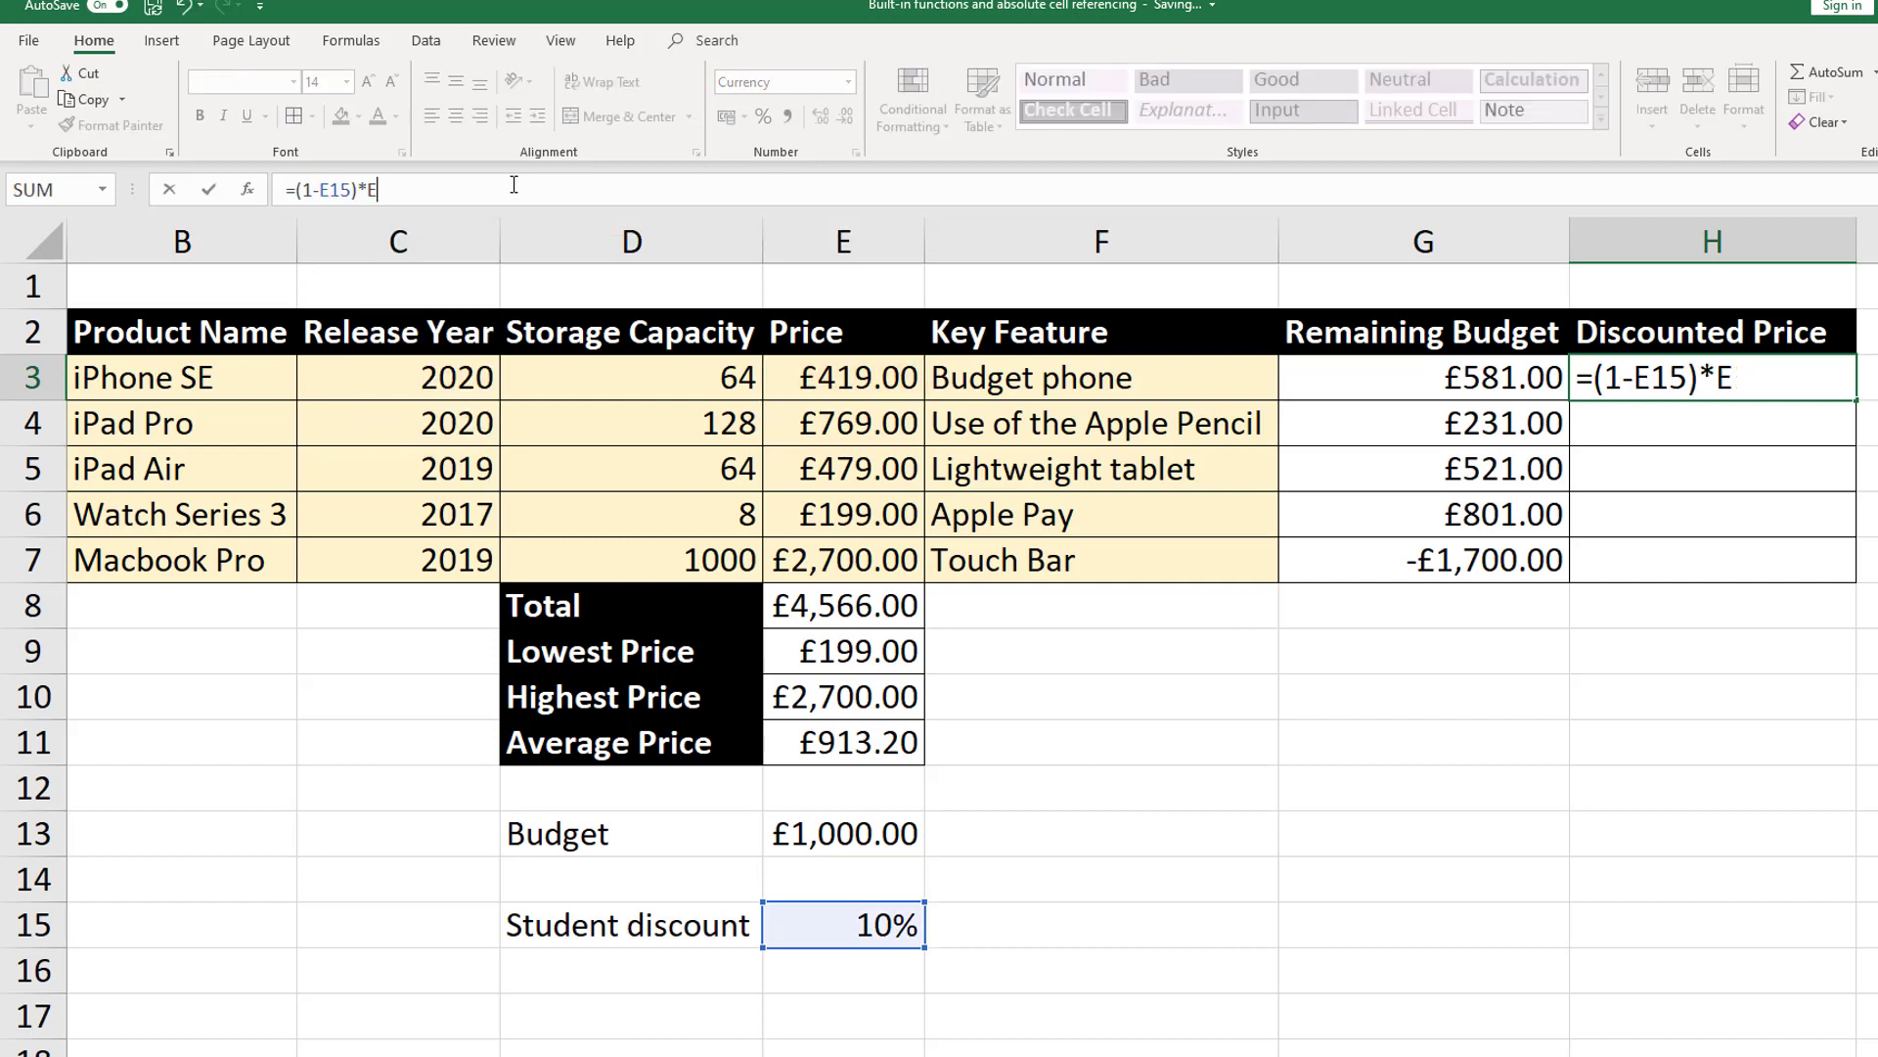
key("BackSpace")
key("BackSpace")
key("BackSpace")
key("BackSpace")
key("BackSpace")
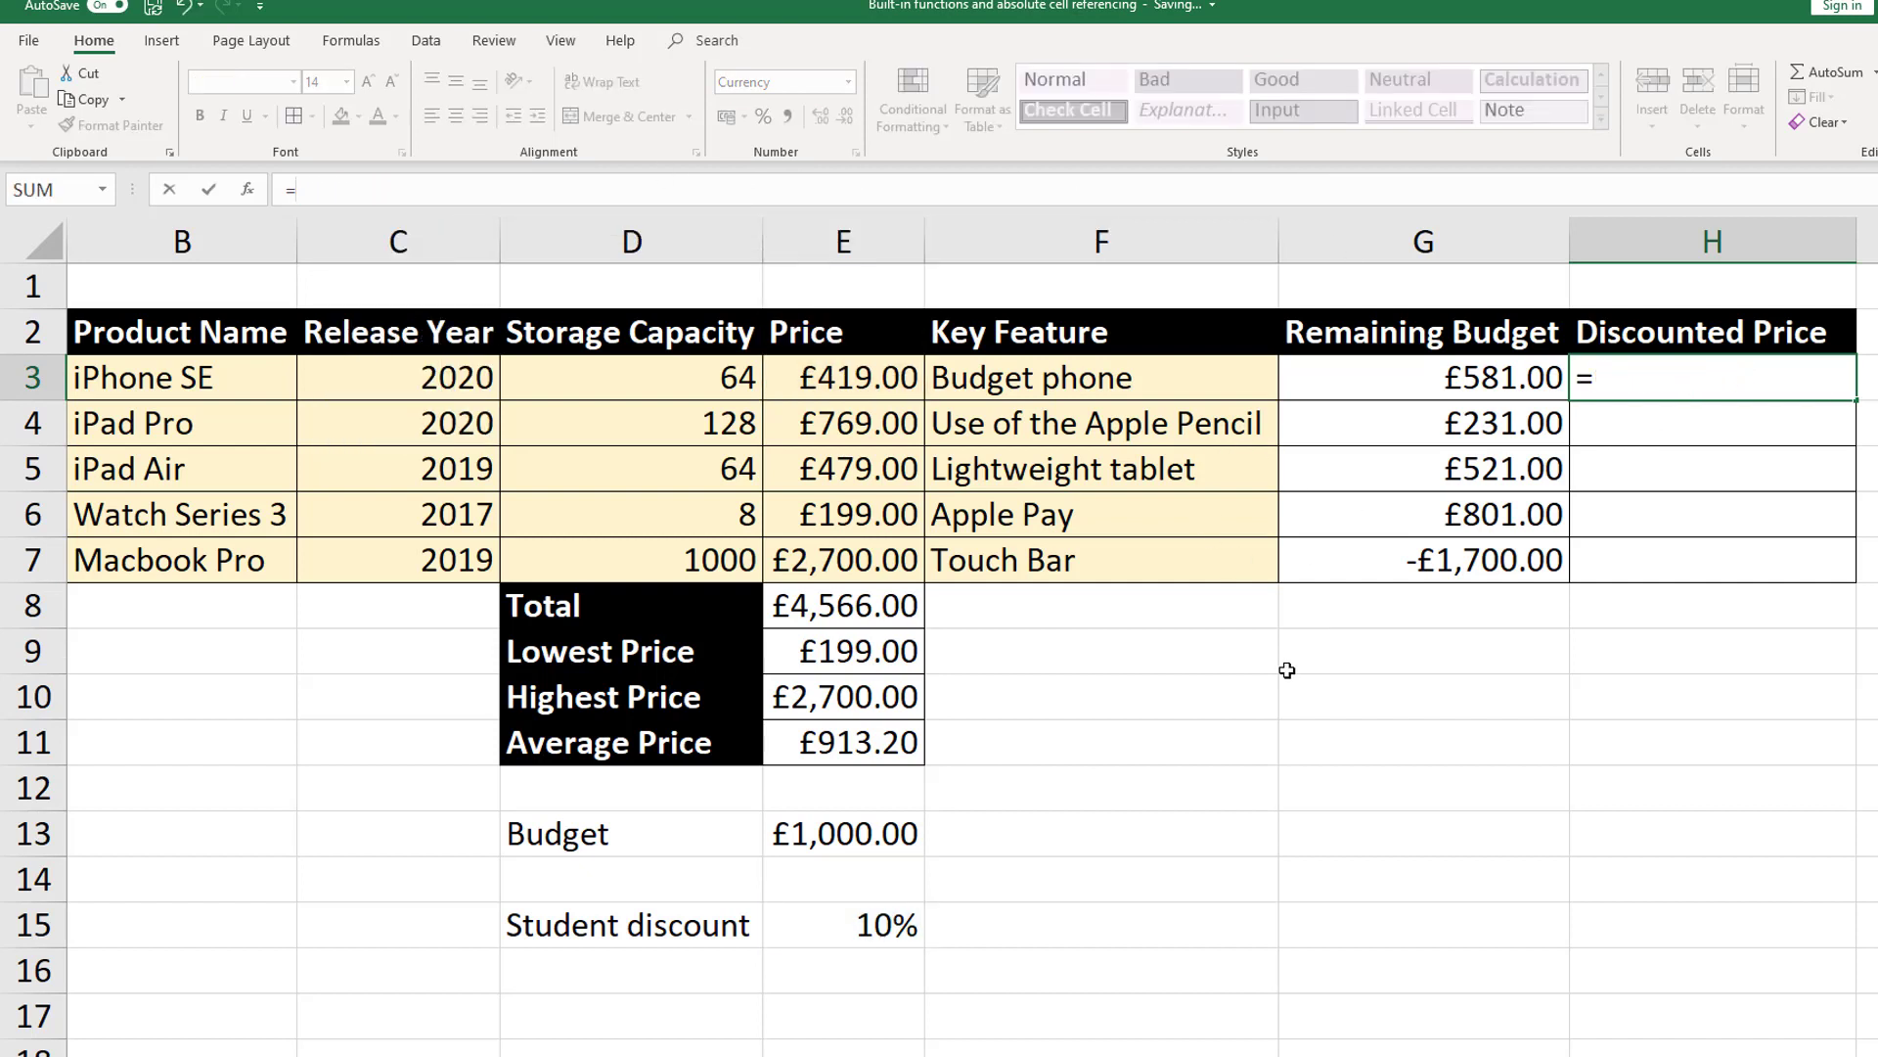
type("(")
left_click(876, 928)
type("*")
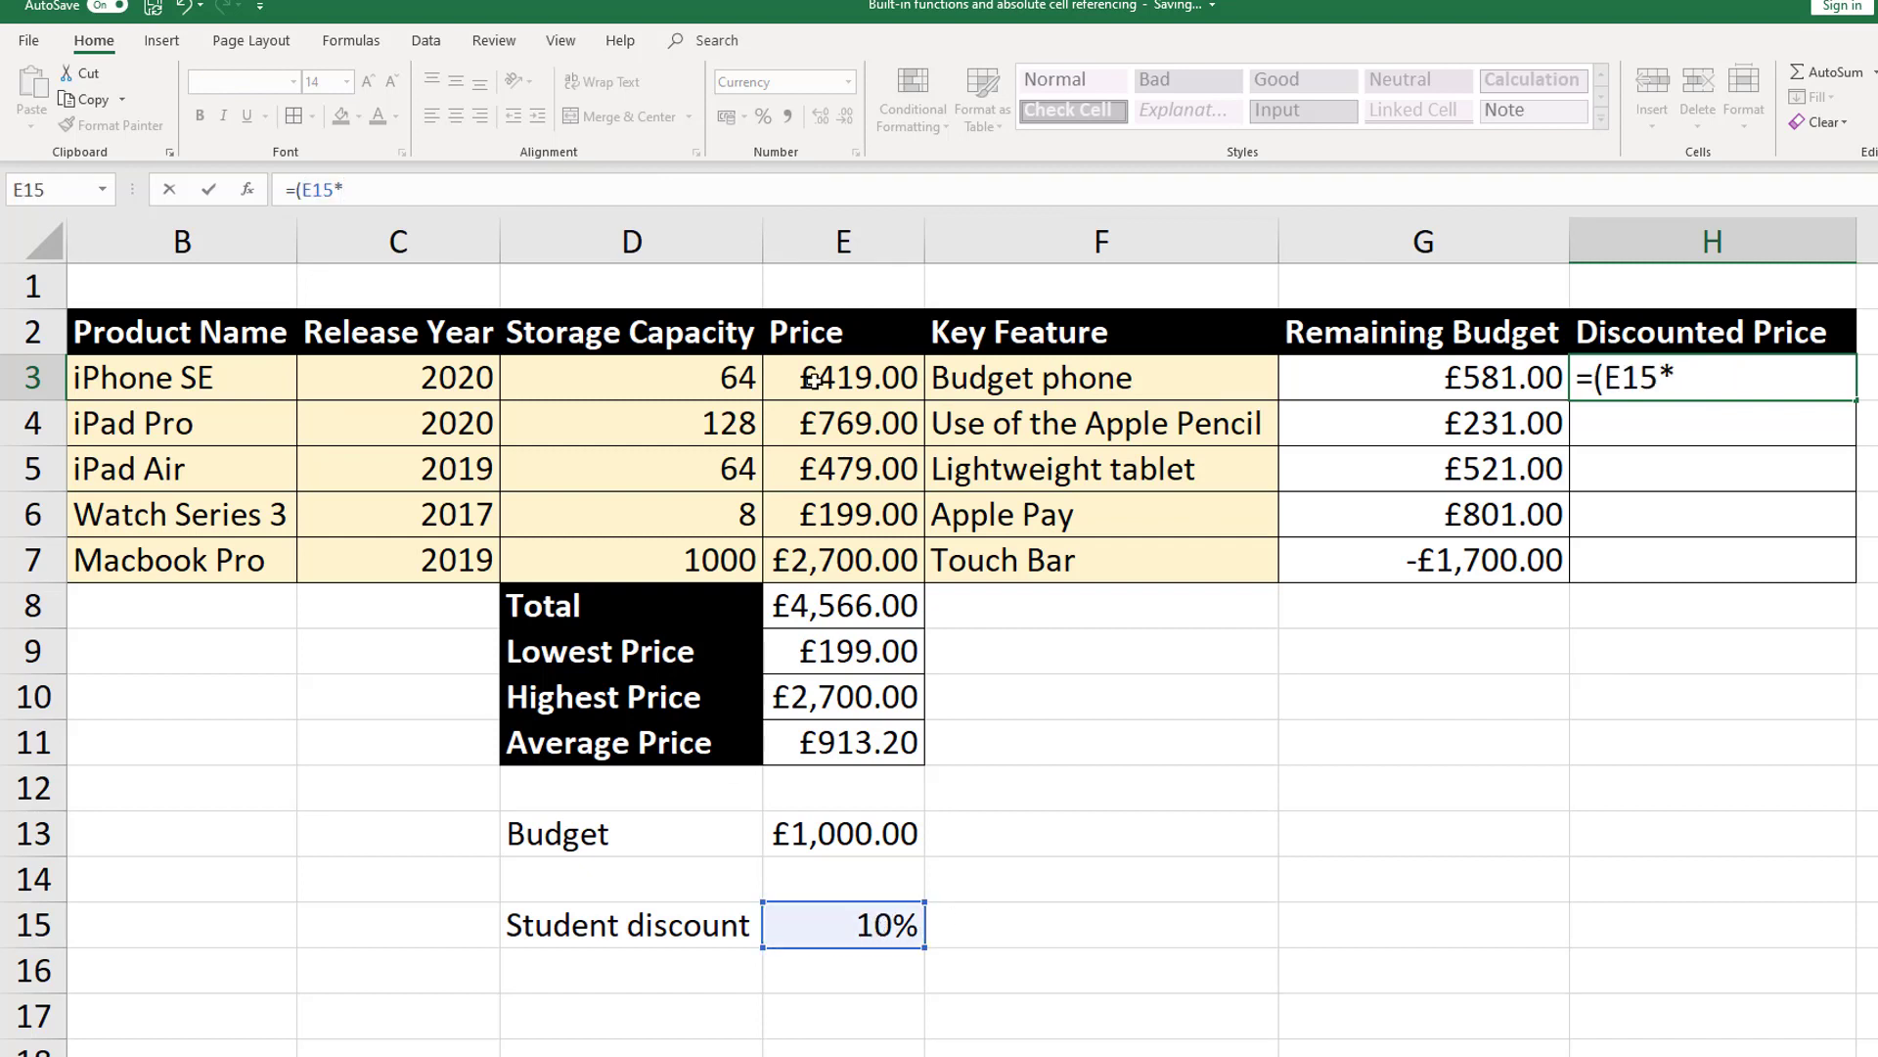
left_click(893, 382)
type(")")
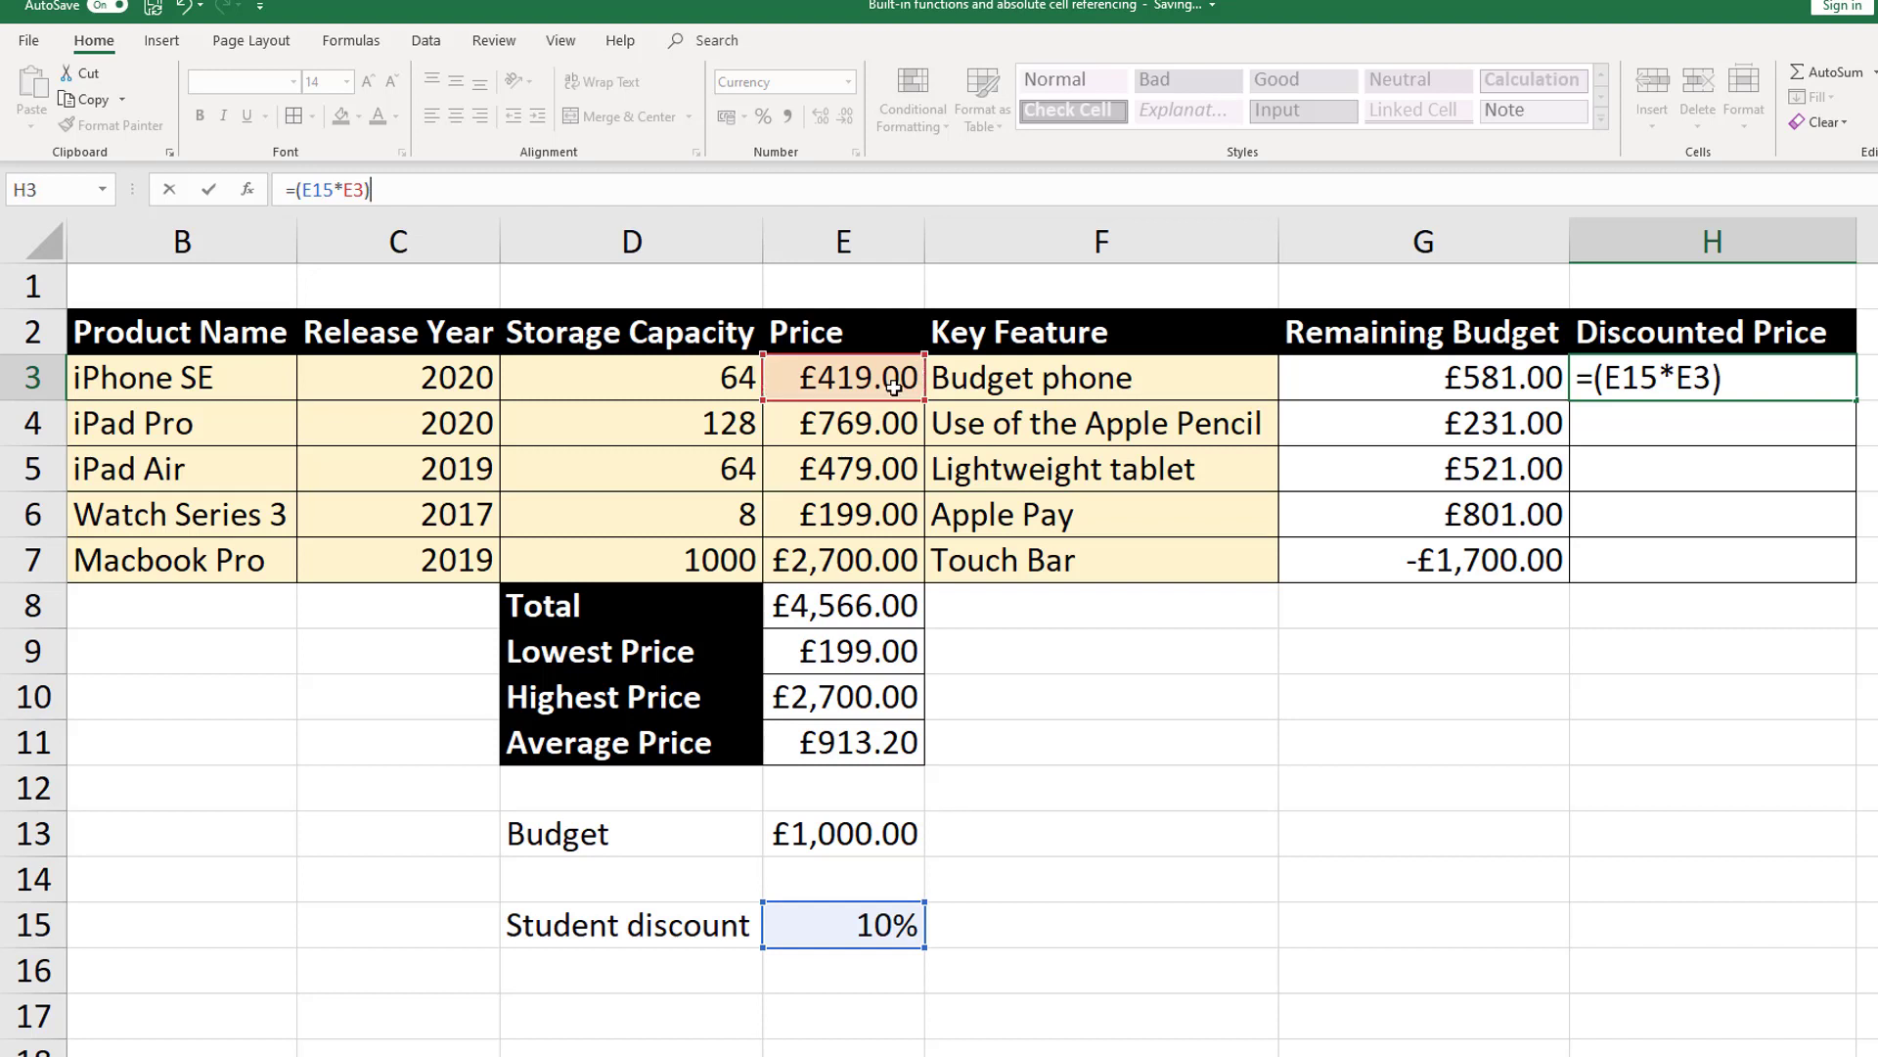
key("Return")
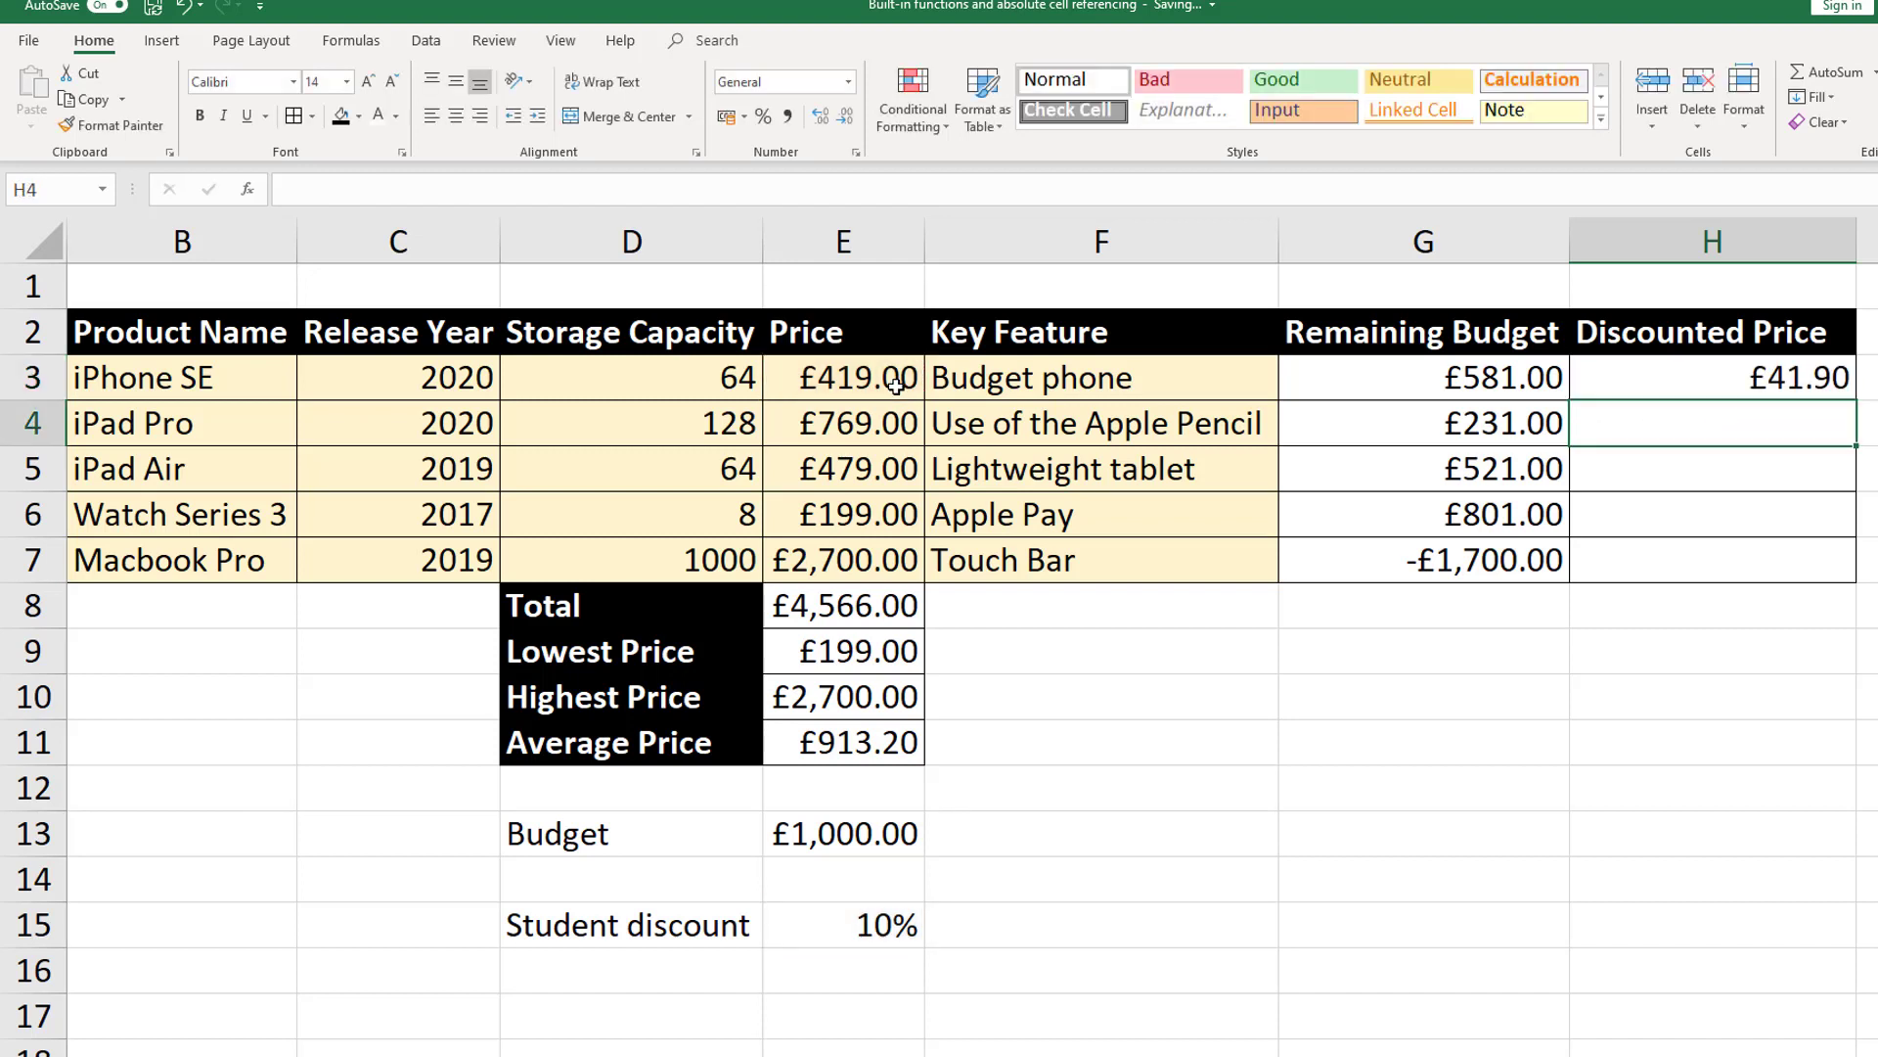
- Extend the formula in H3 to =E3-(E15*E3) so the discount is subtracted from the price
left_click(1819, 386)
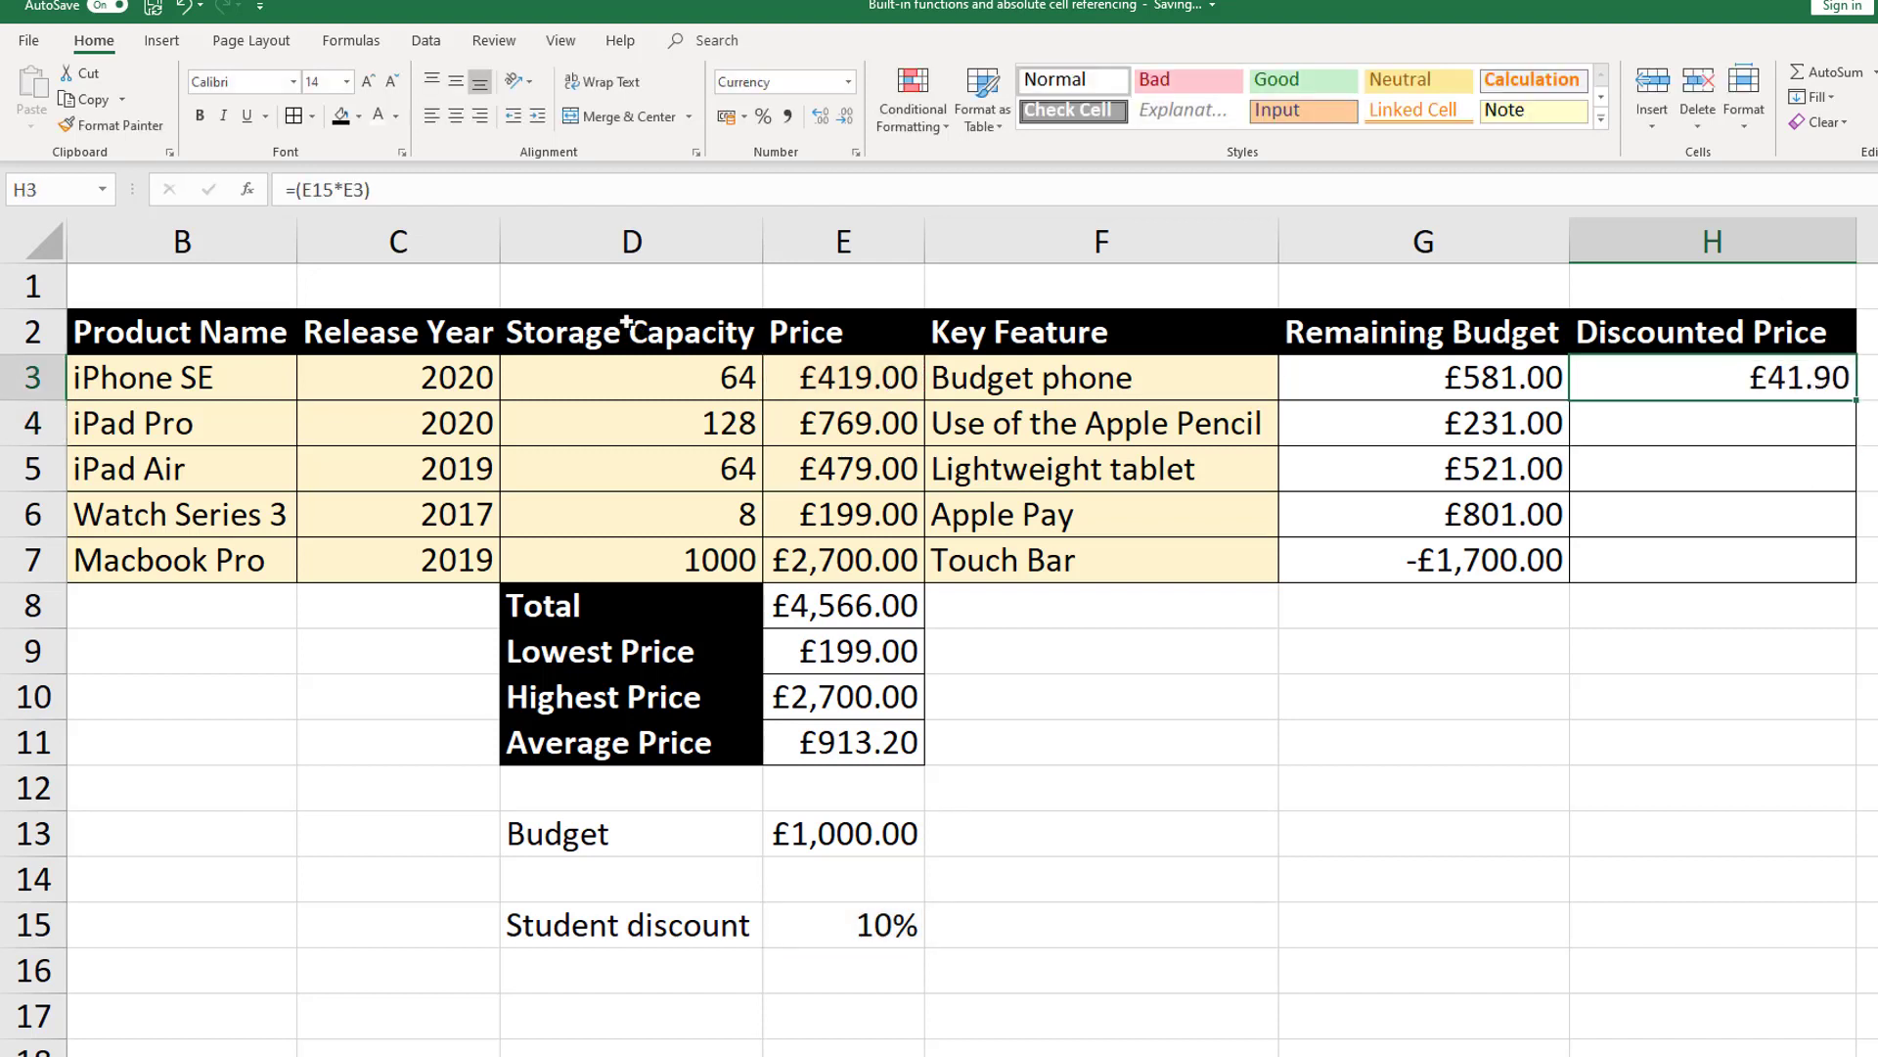
left_click(302, 190)
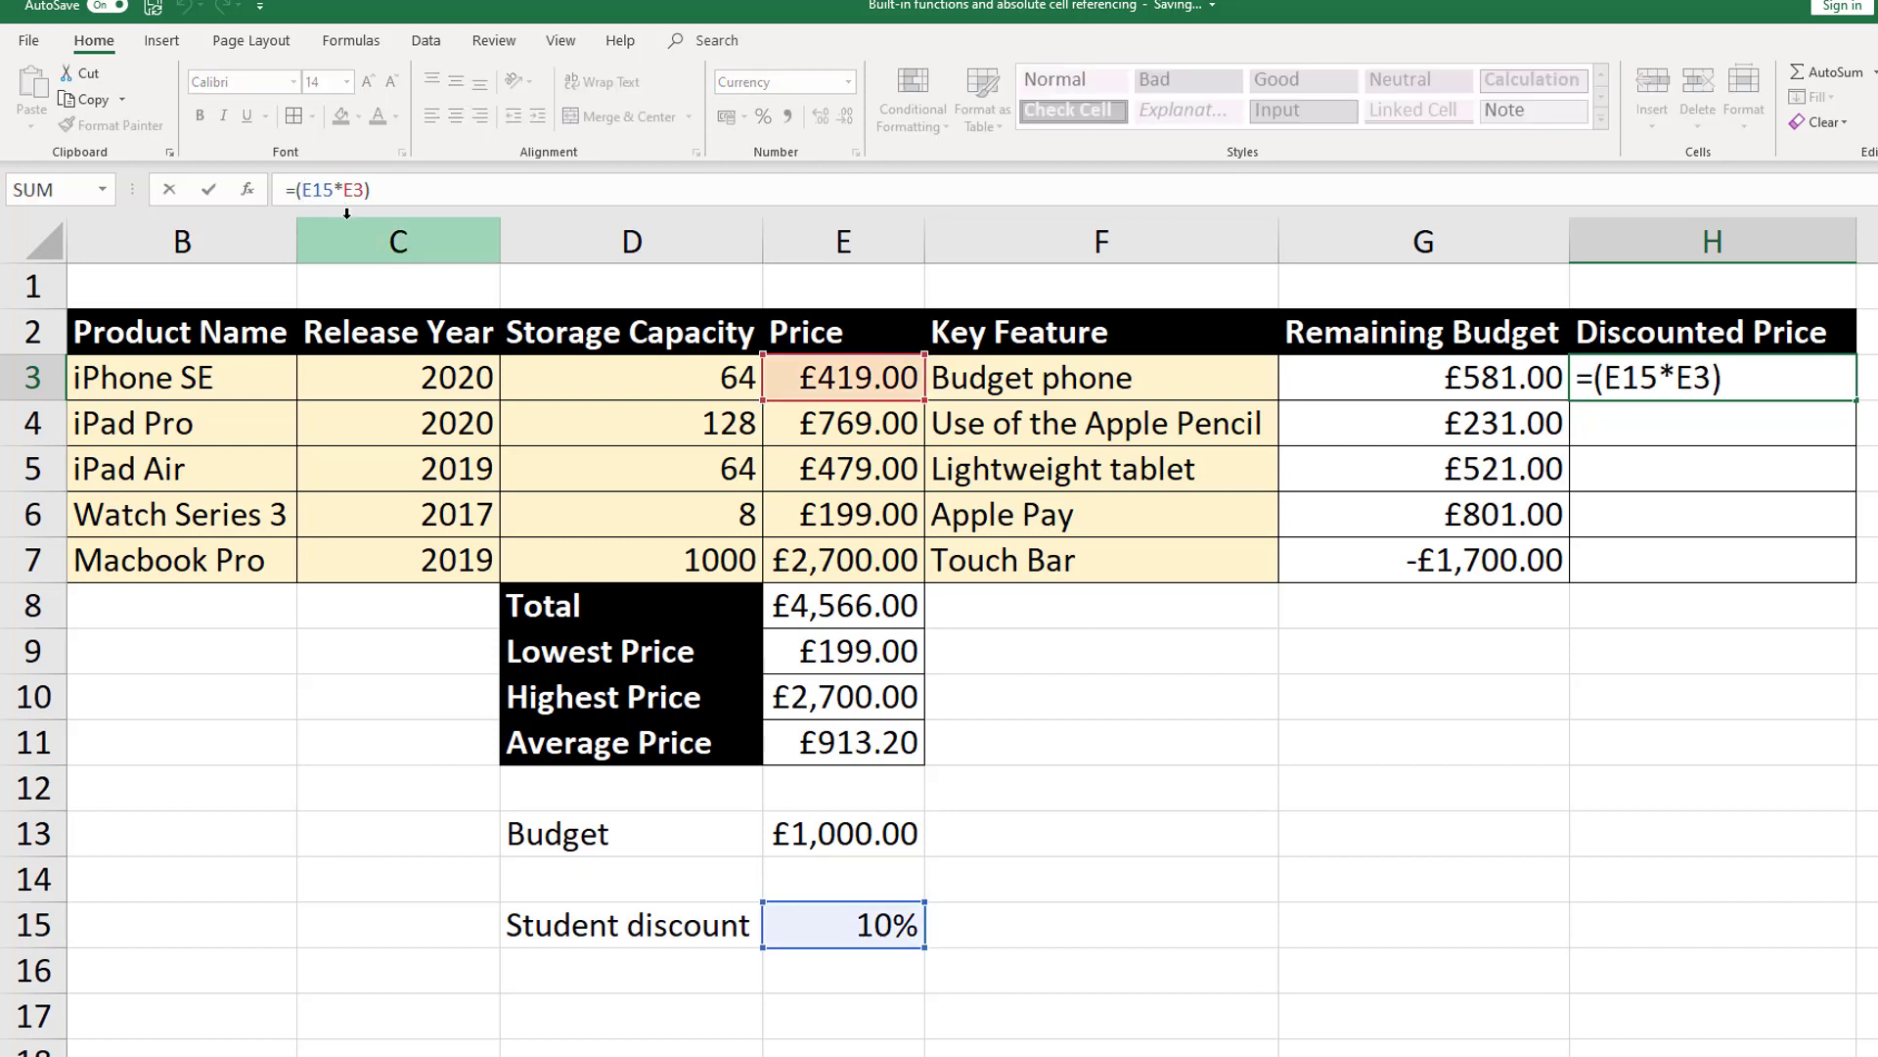
key("Left")
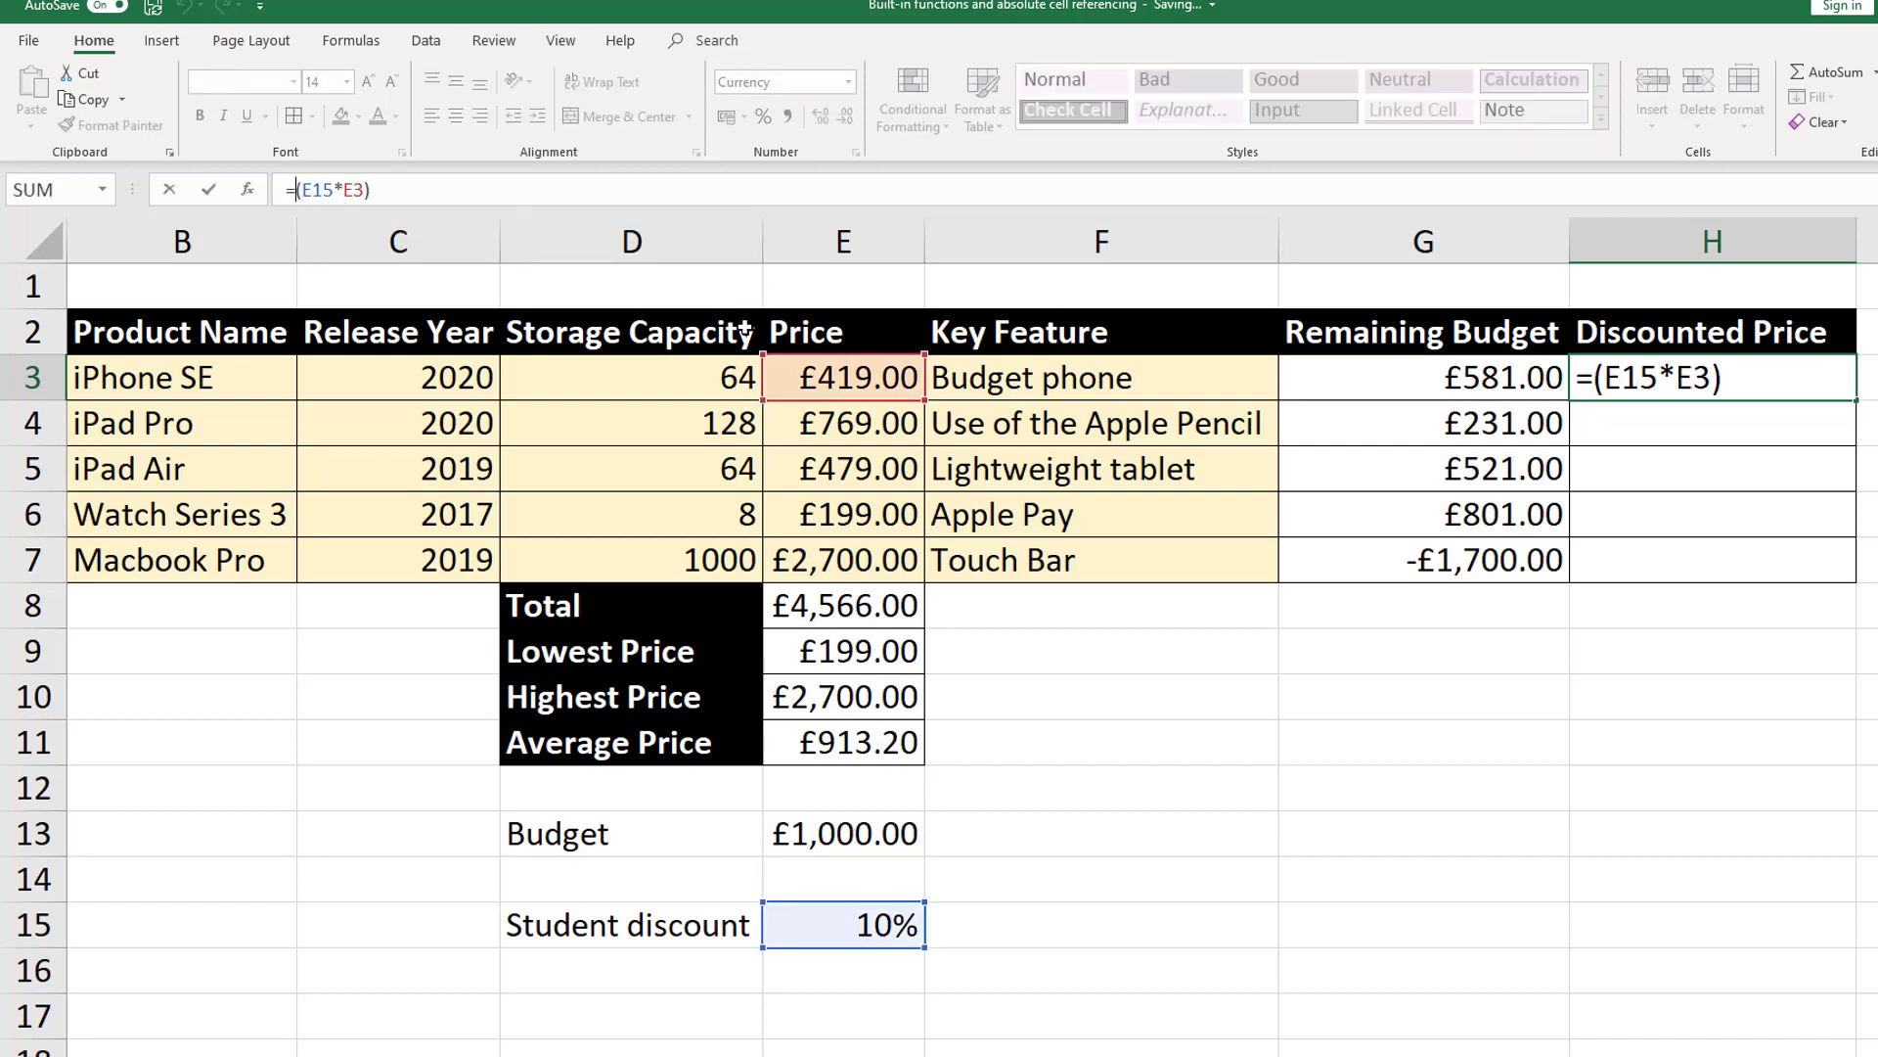
left_click(834, 376)
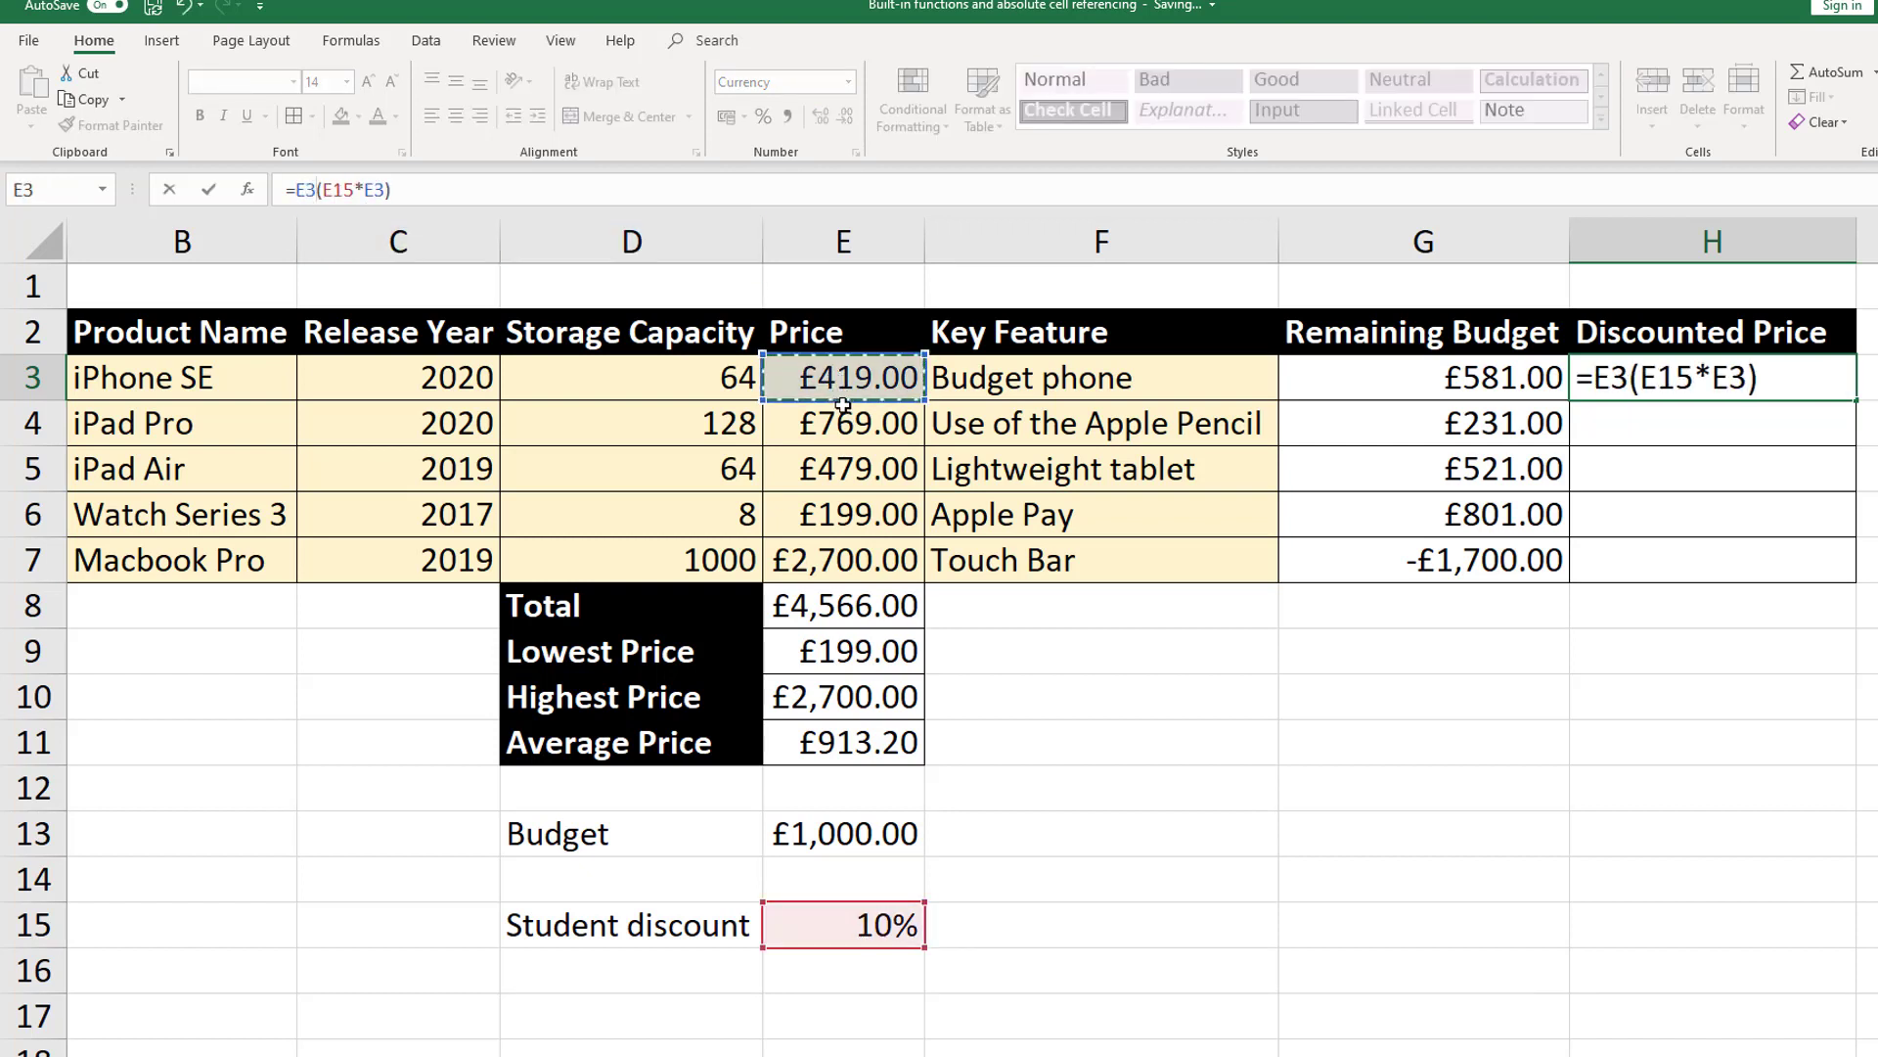
type("-")
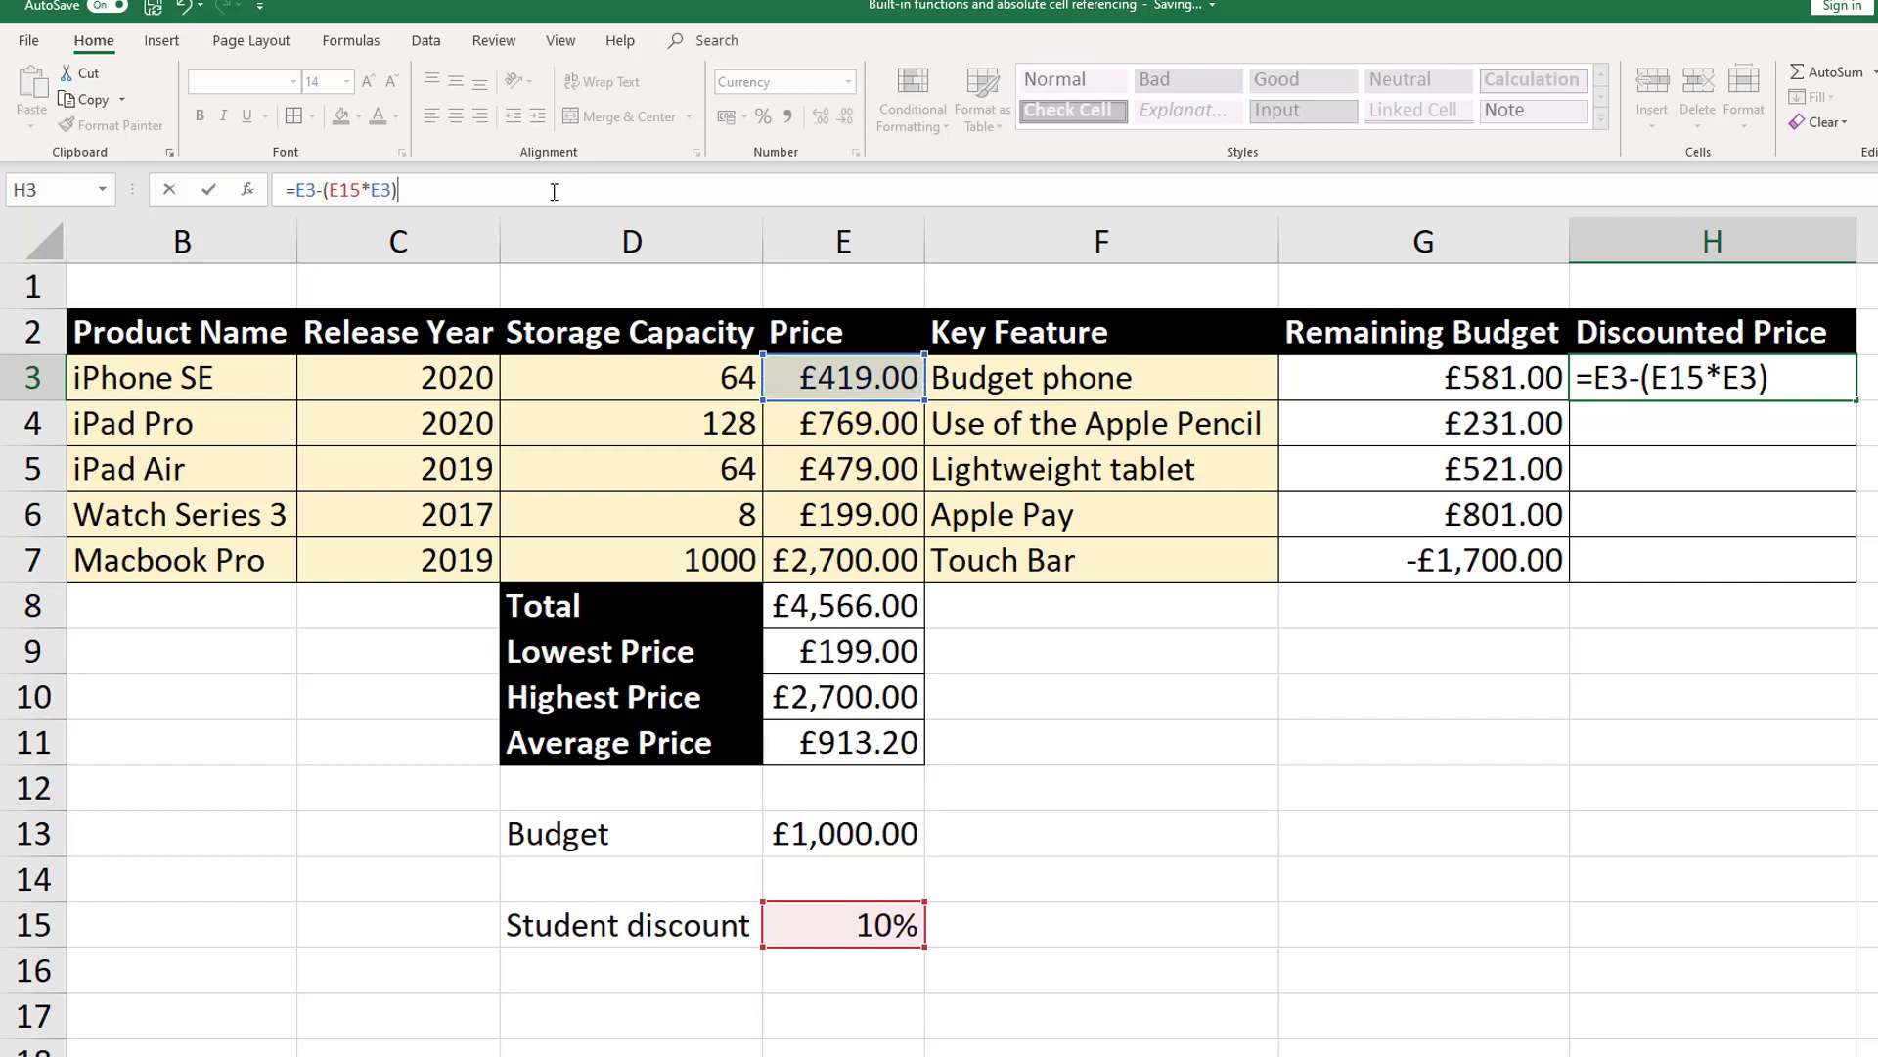
key("Return")
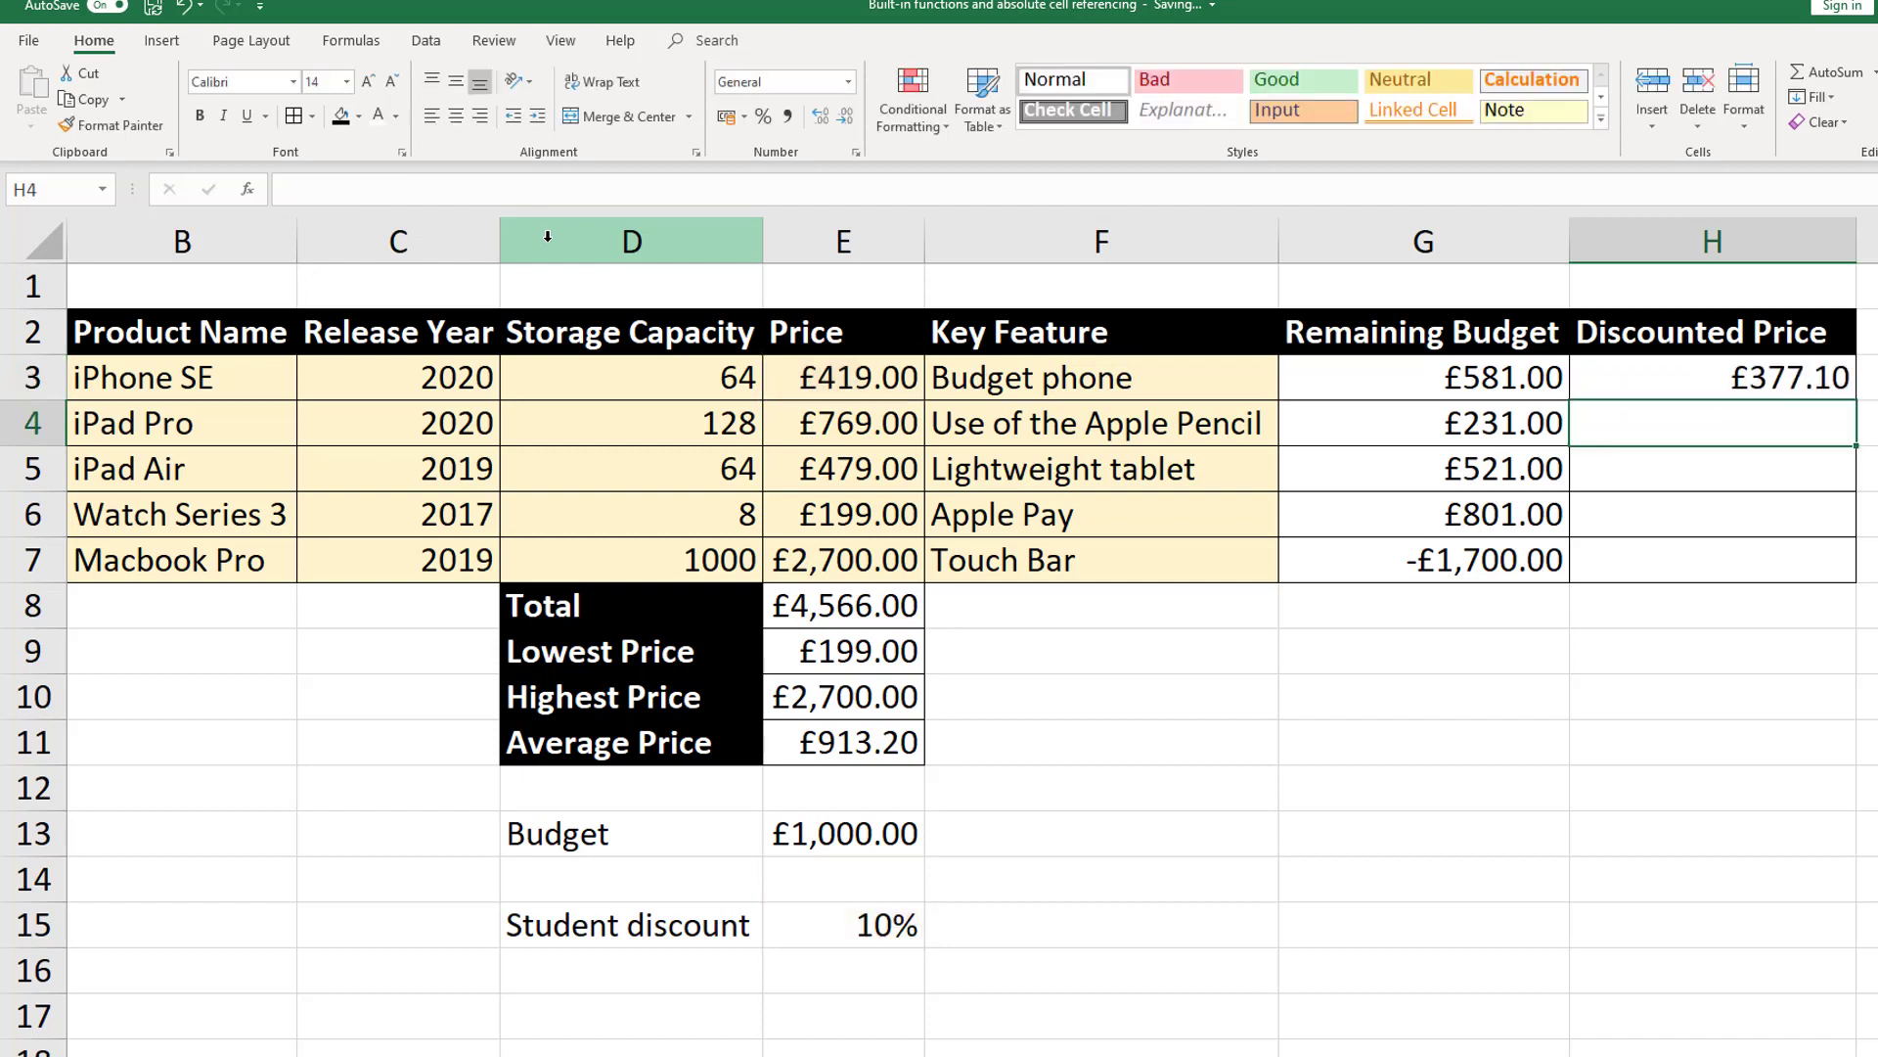
left_click(1733, 377)
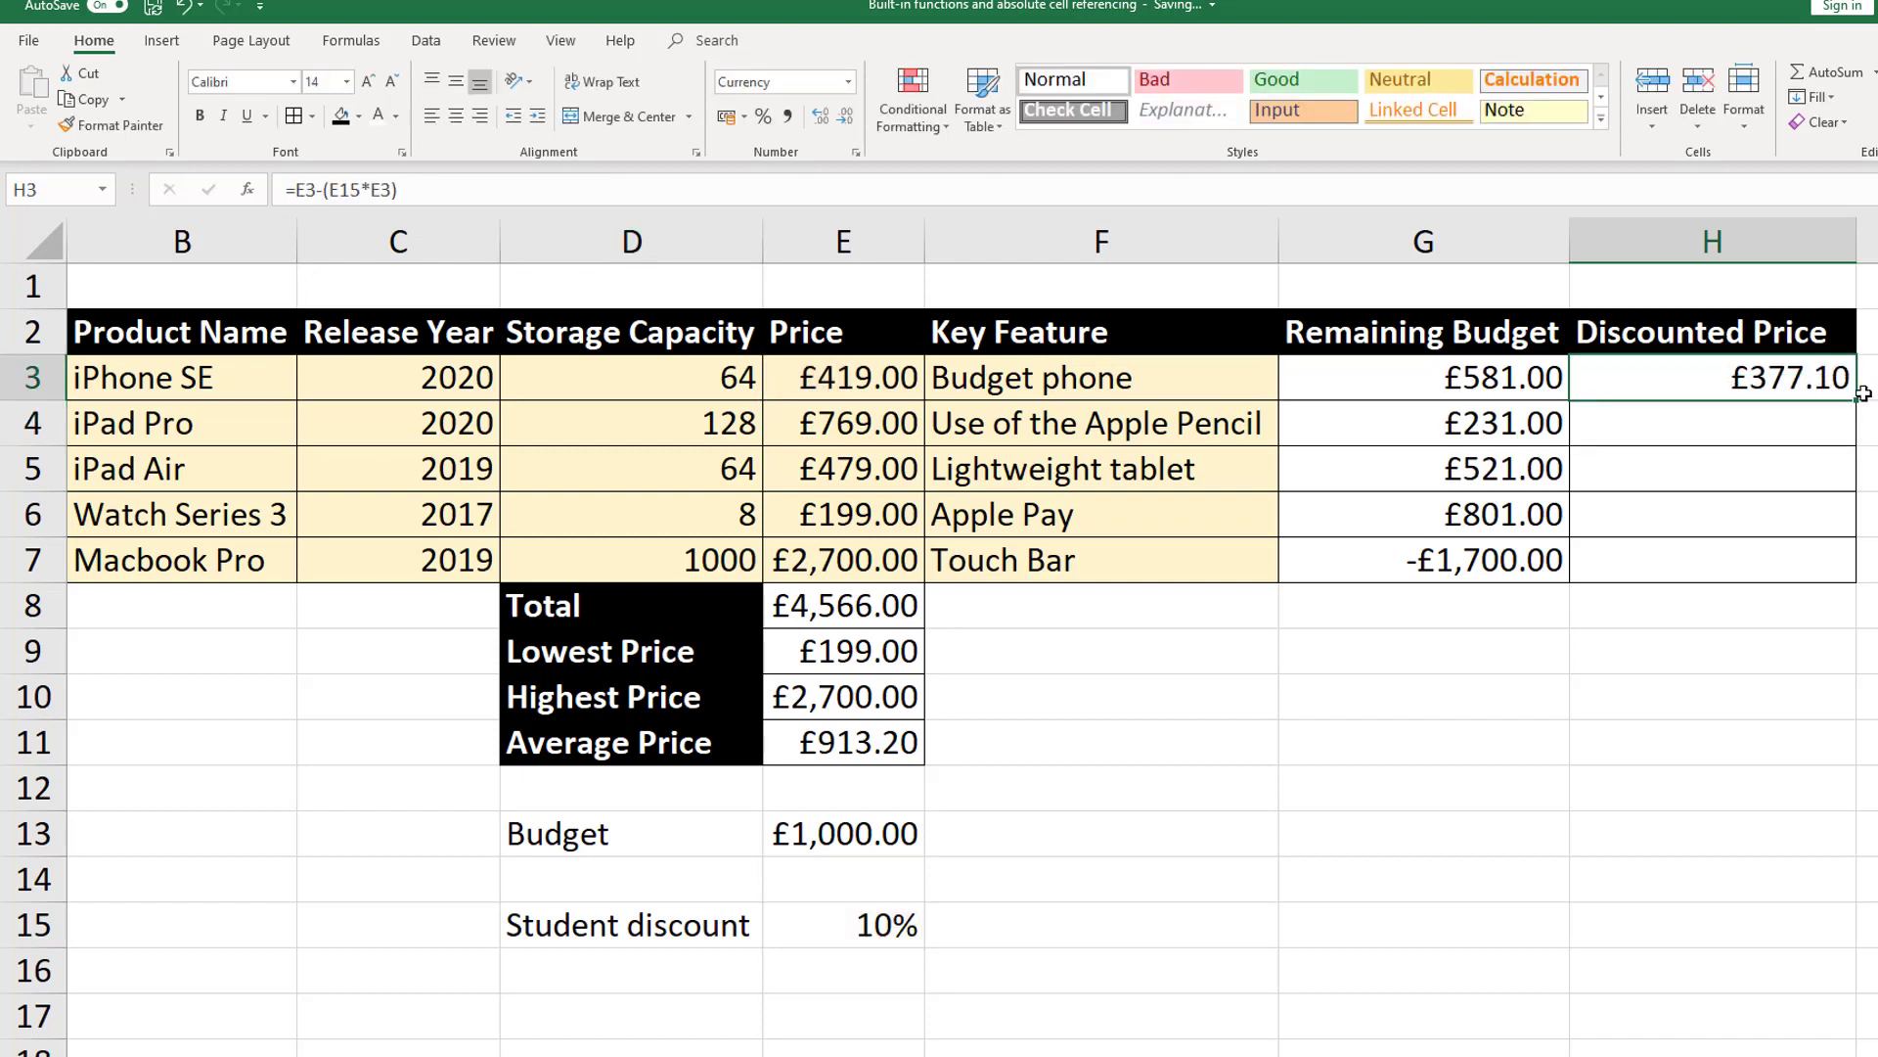
- Fill the H3 discounted price formula down to H7 and check which discount cell the copied formula in H4 references
left_click_drag(1860, 396, 1845, 577)
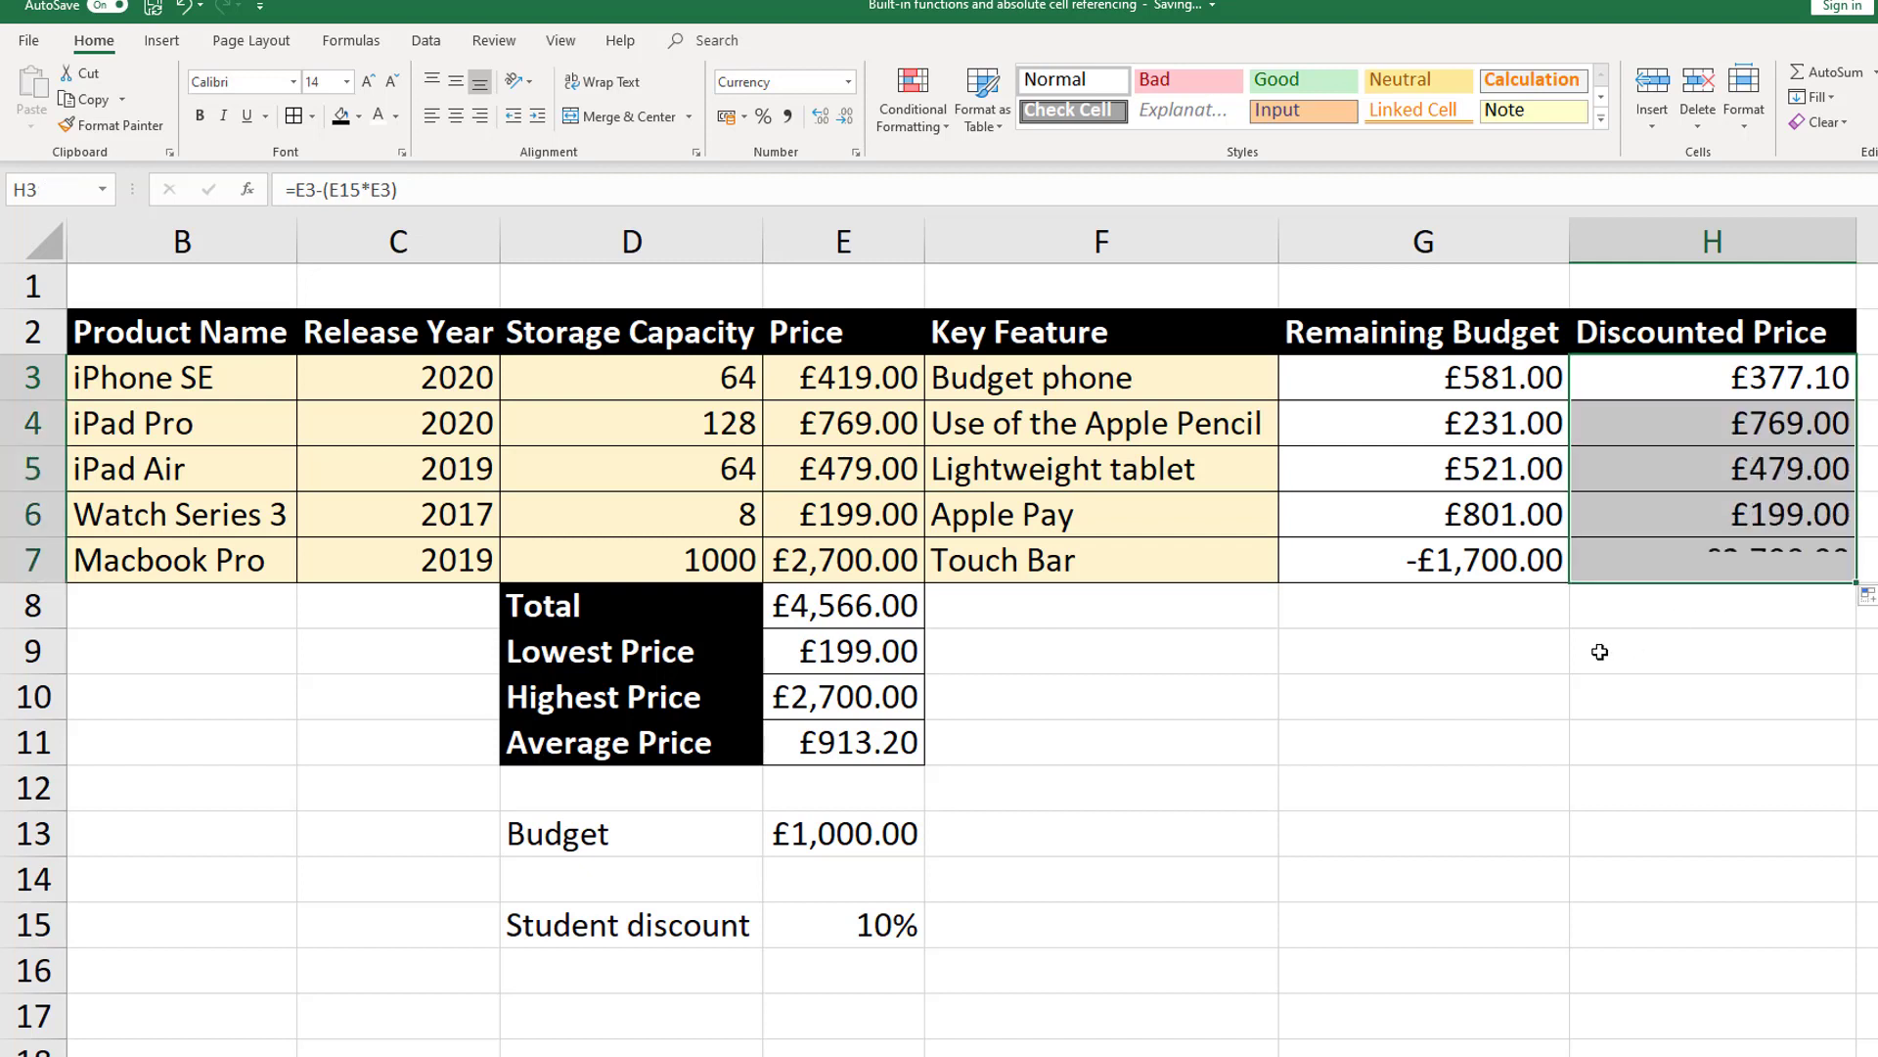
left_click(1674, 677)
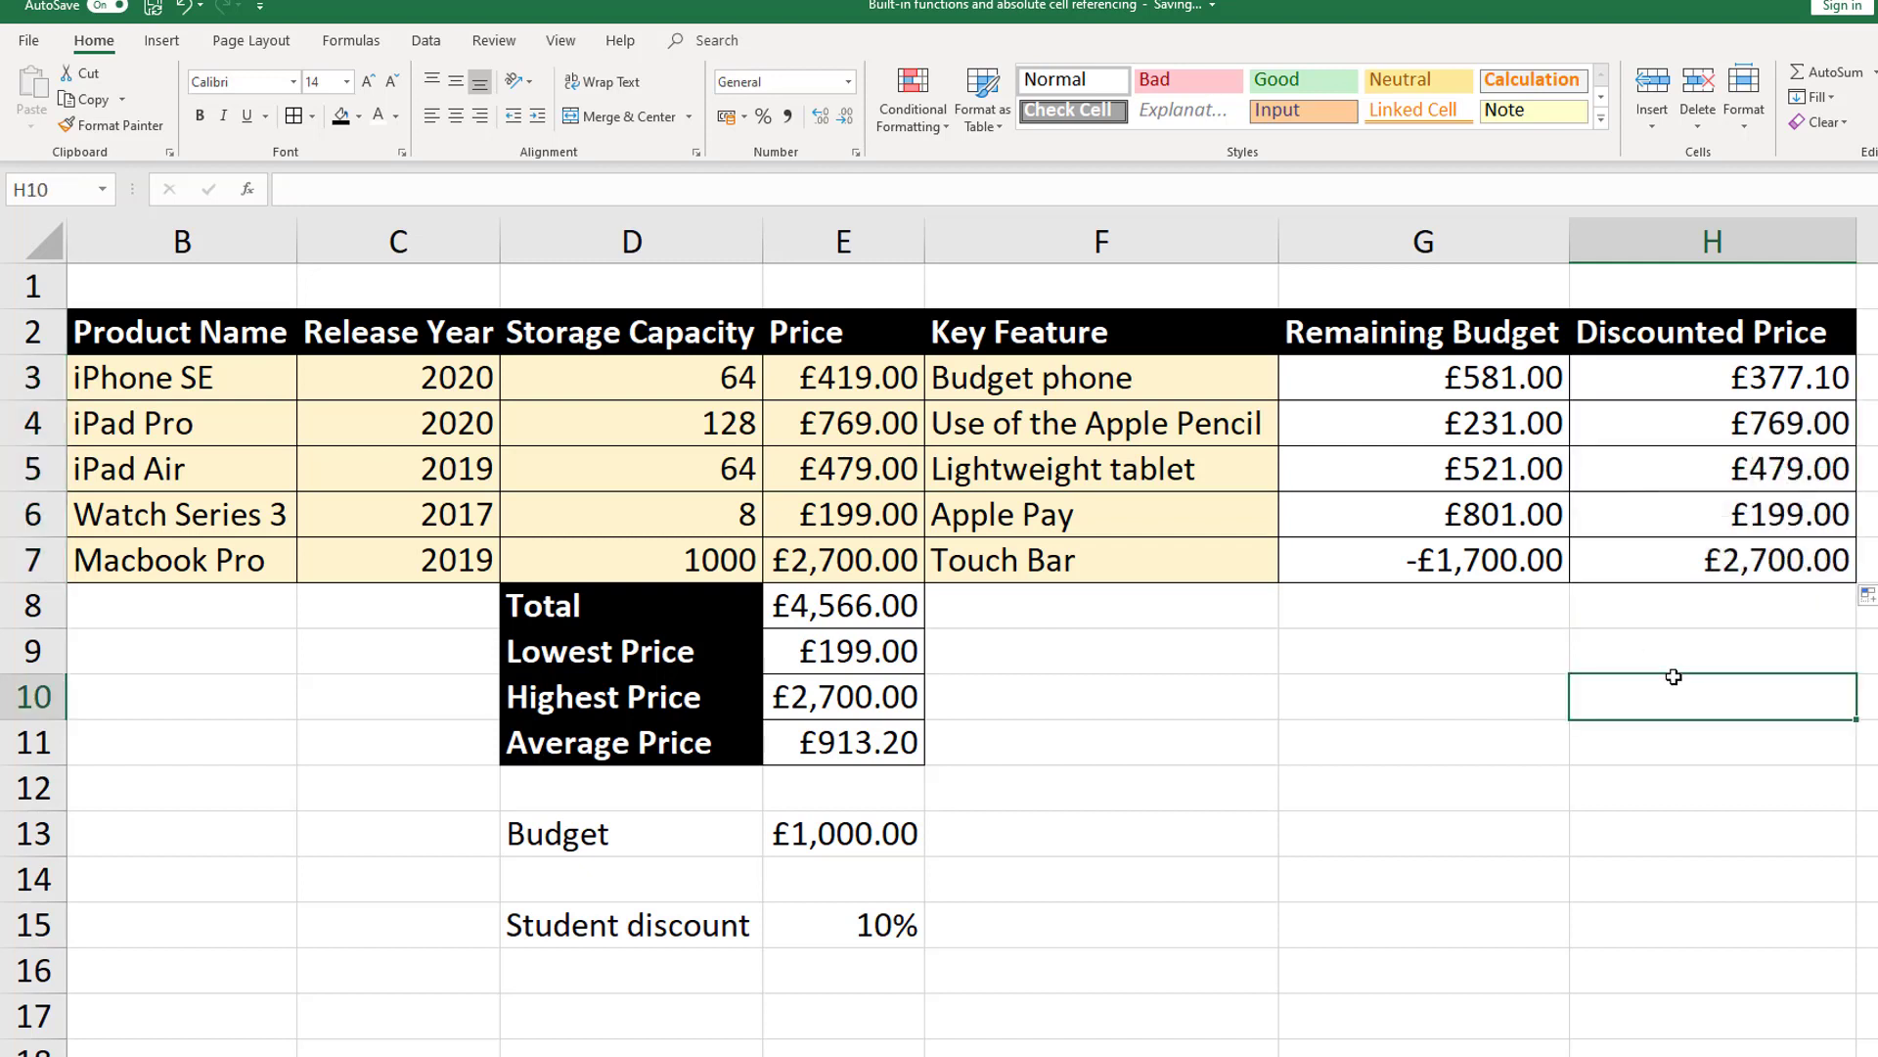
left_click(1709, 422)
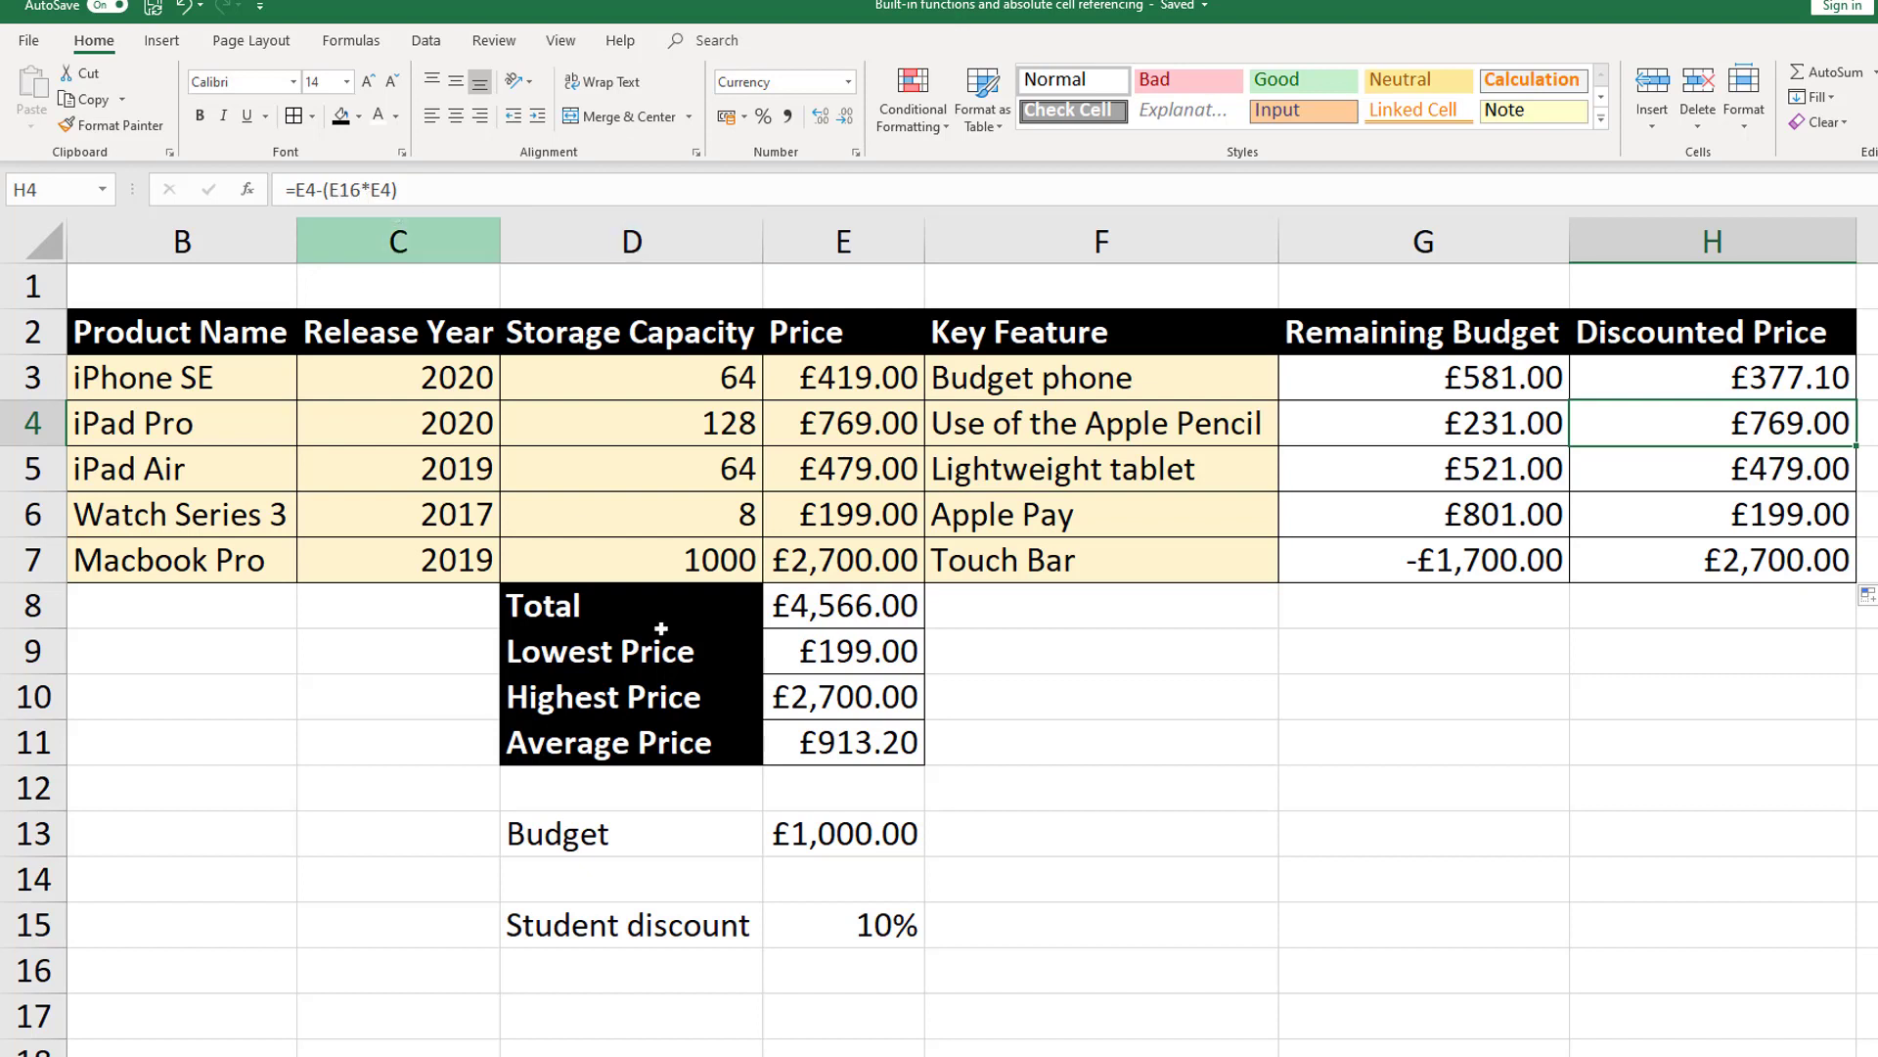
left_click(820, 973)
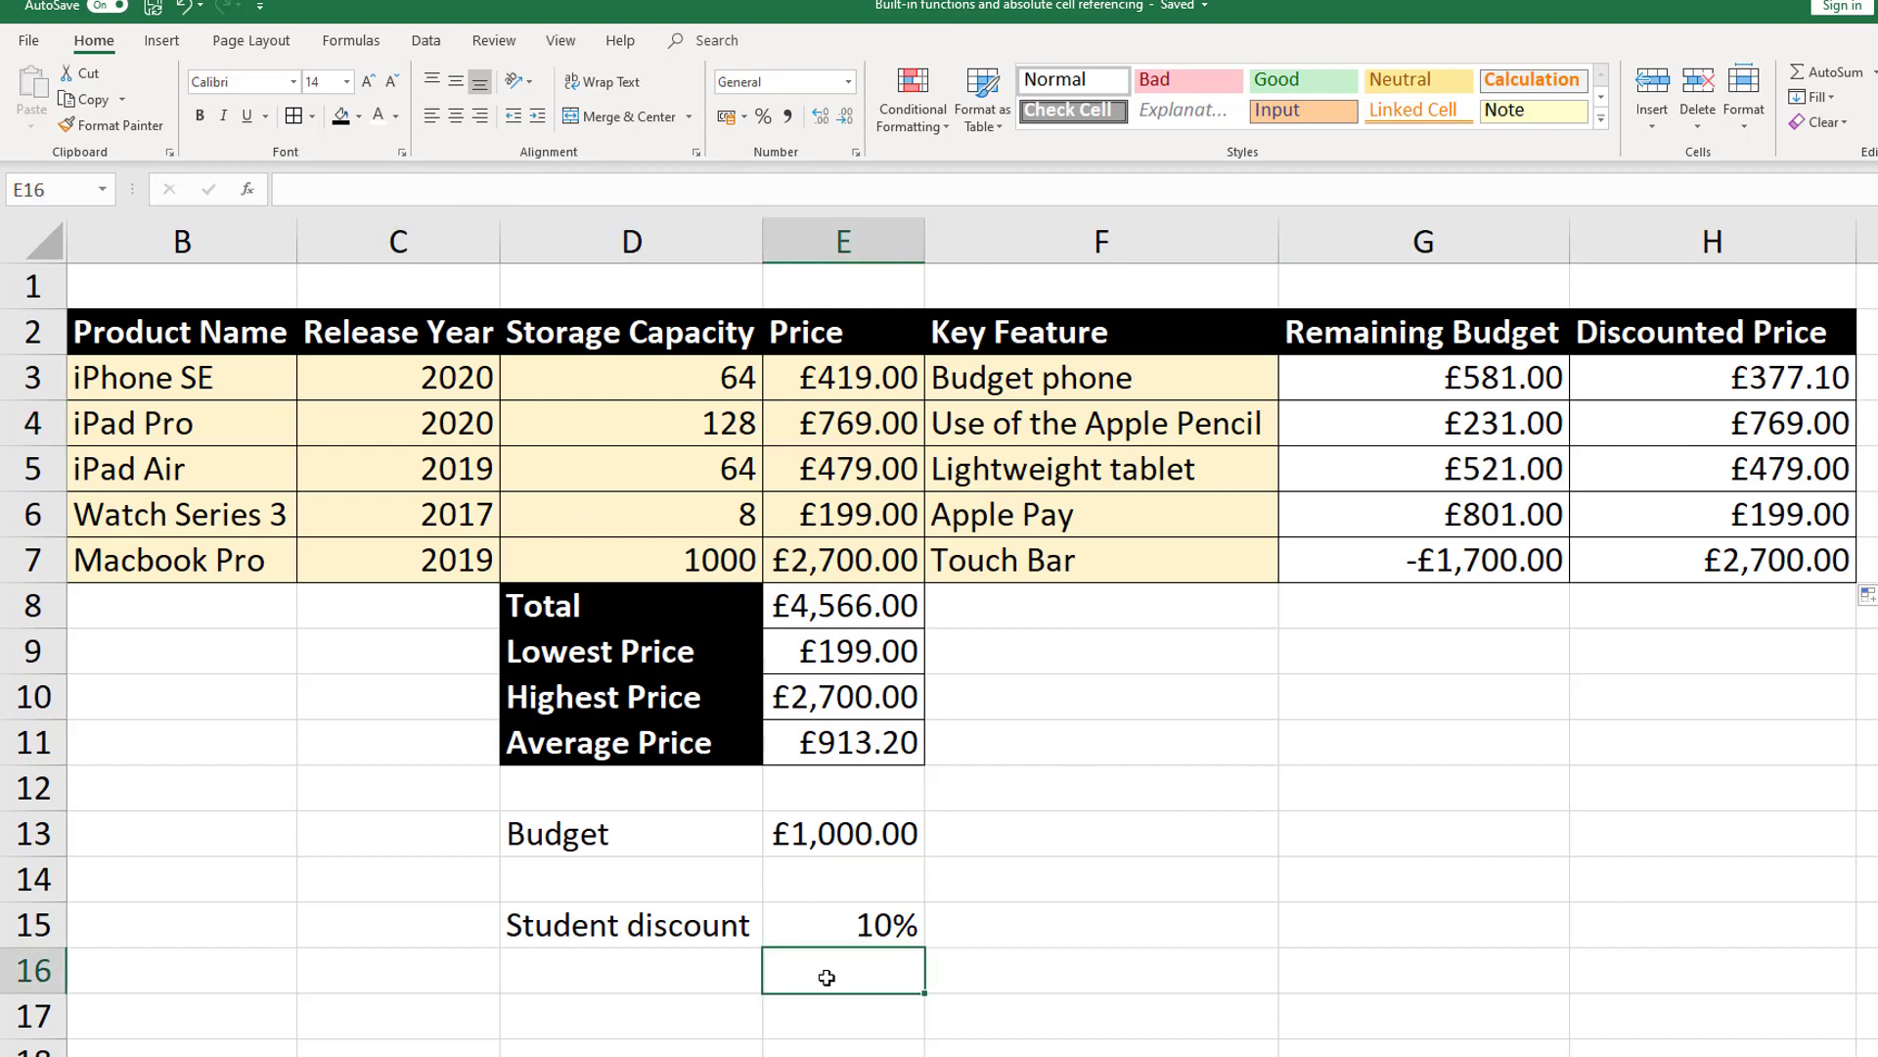
left_click(860, 924)
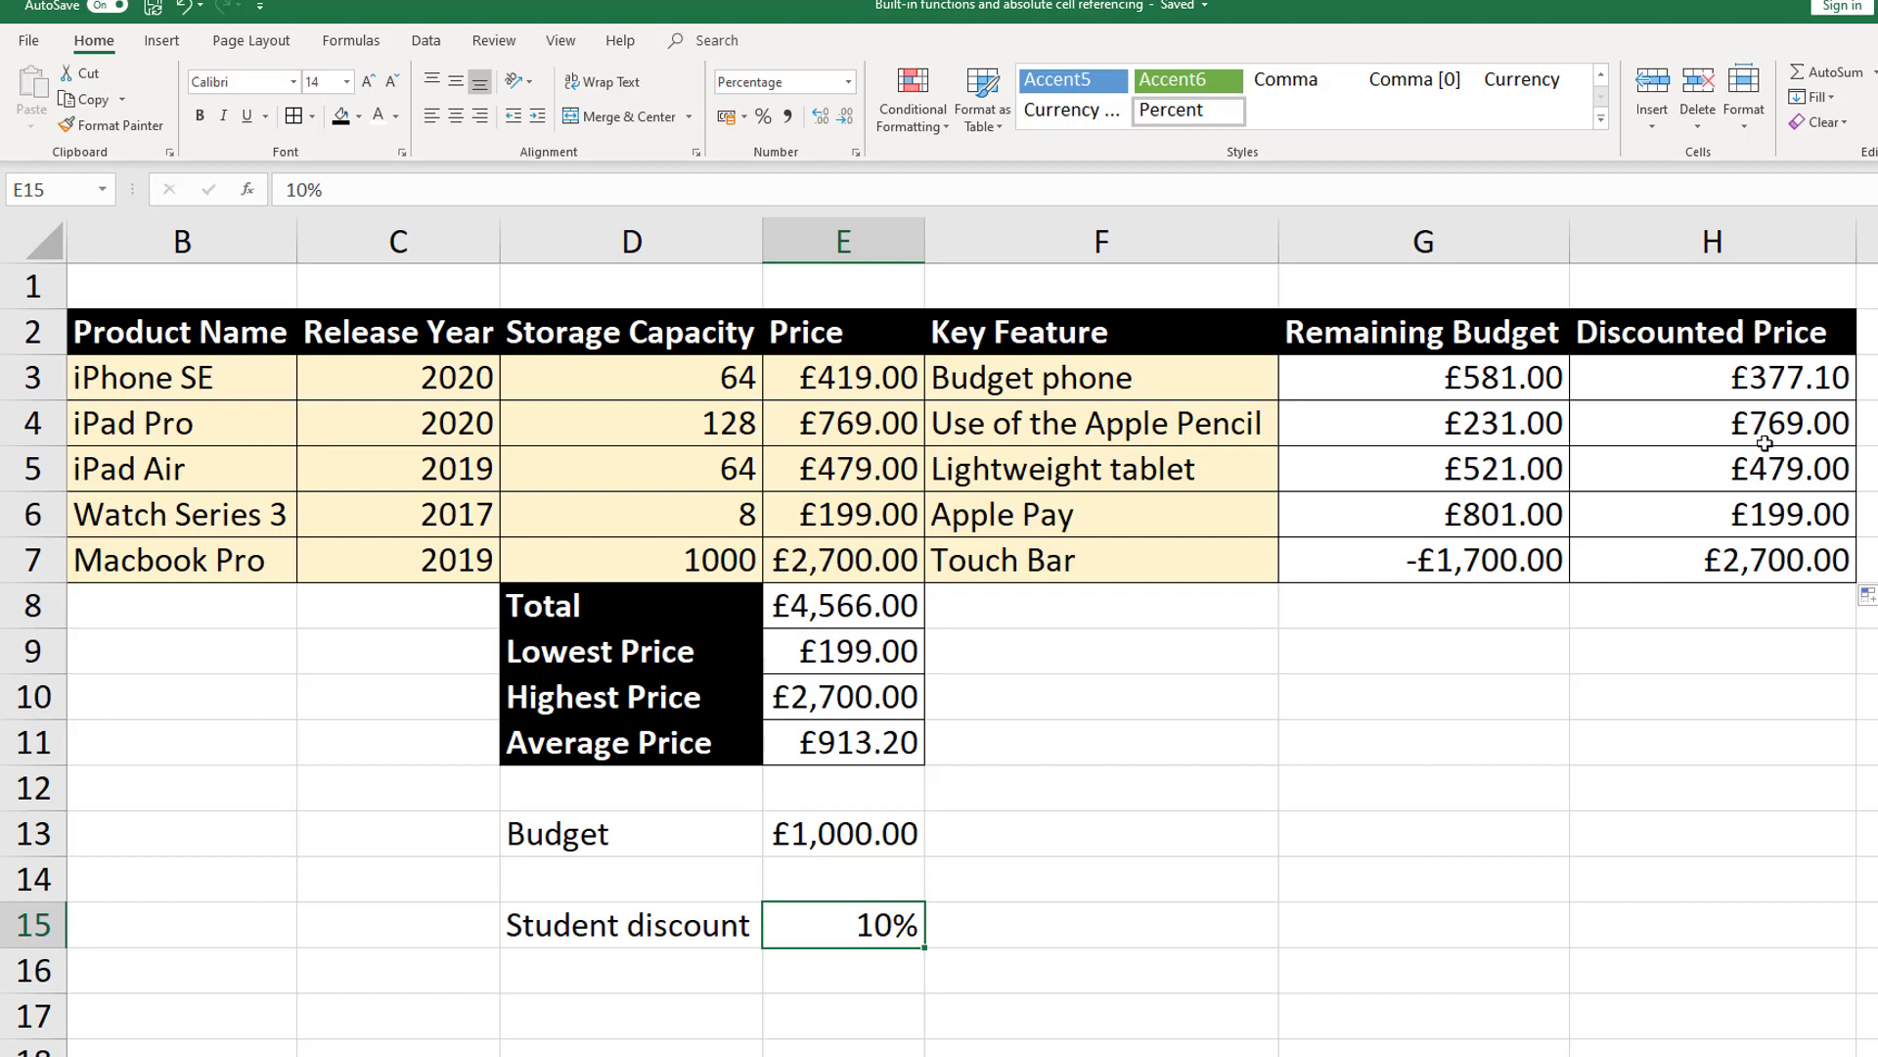
- Make the discount reference in H3 absolute so the formula reads =E3-($E$15*E3), and fill it down to H7
left_click(1793, 385)
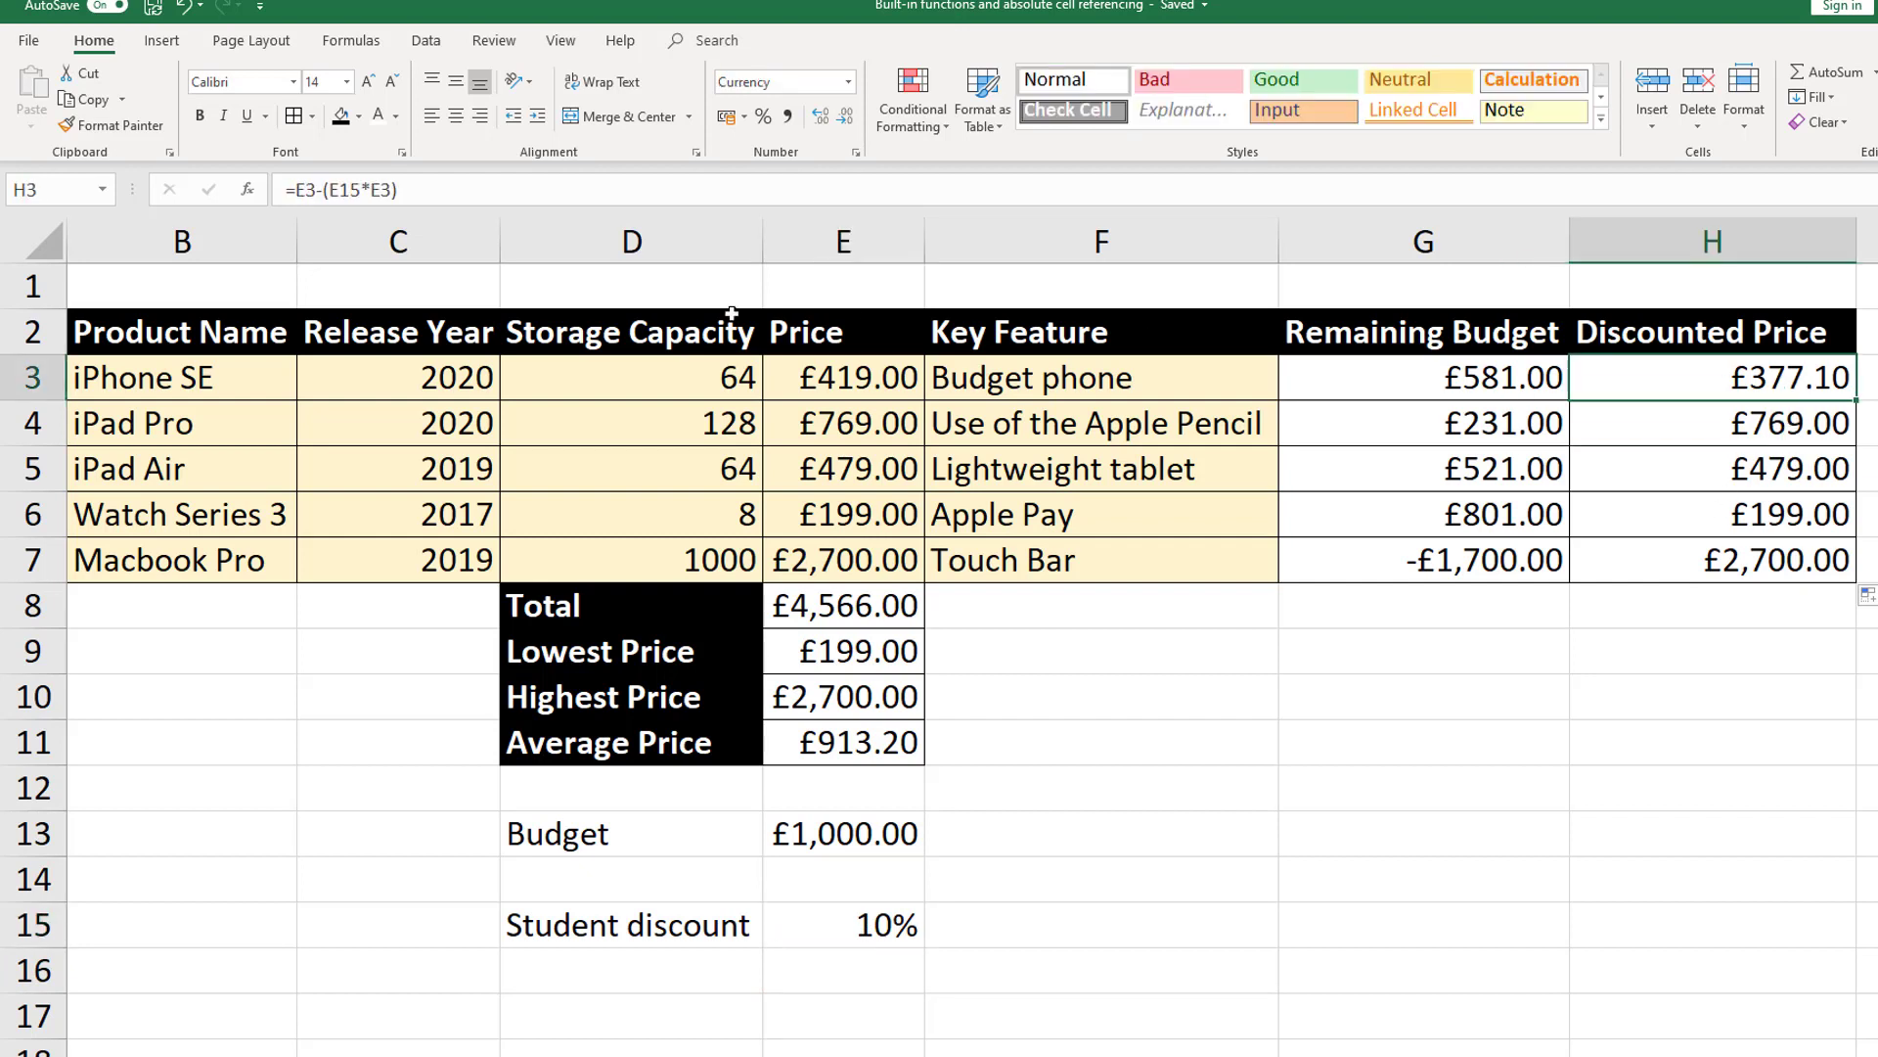
left_click(331, 189)
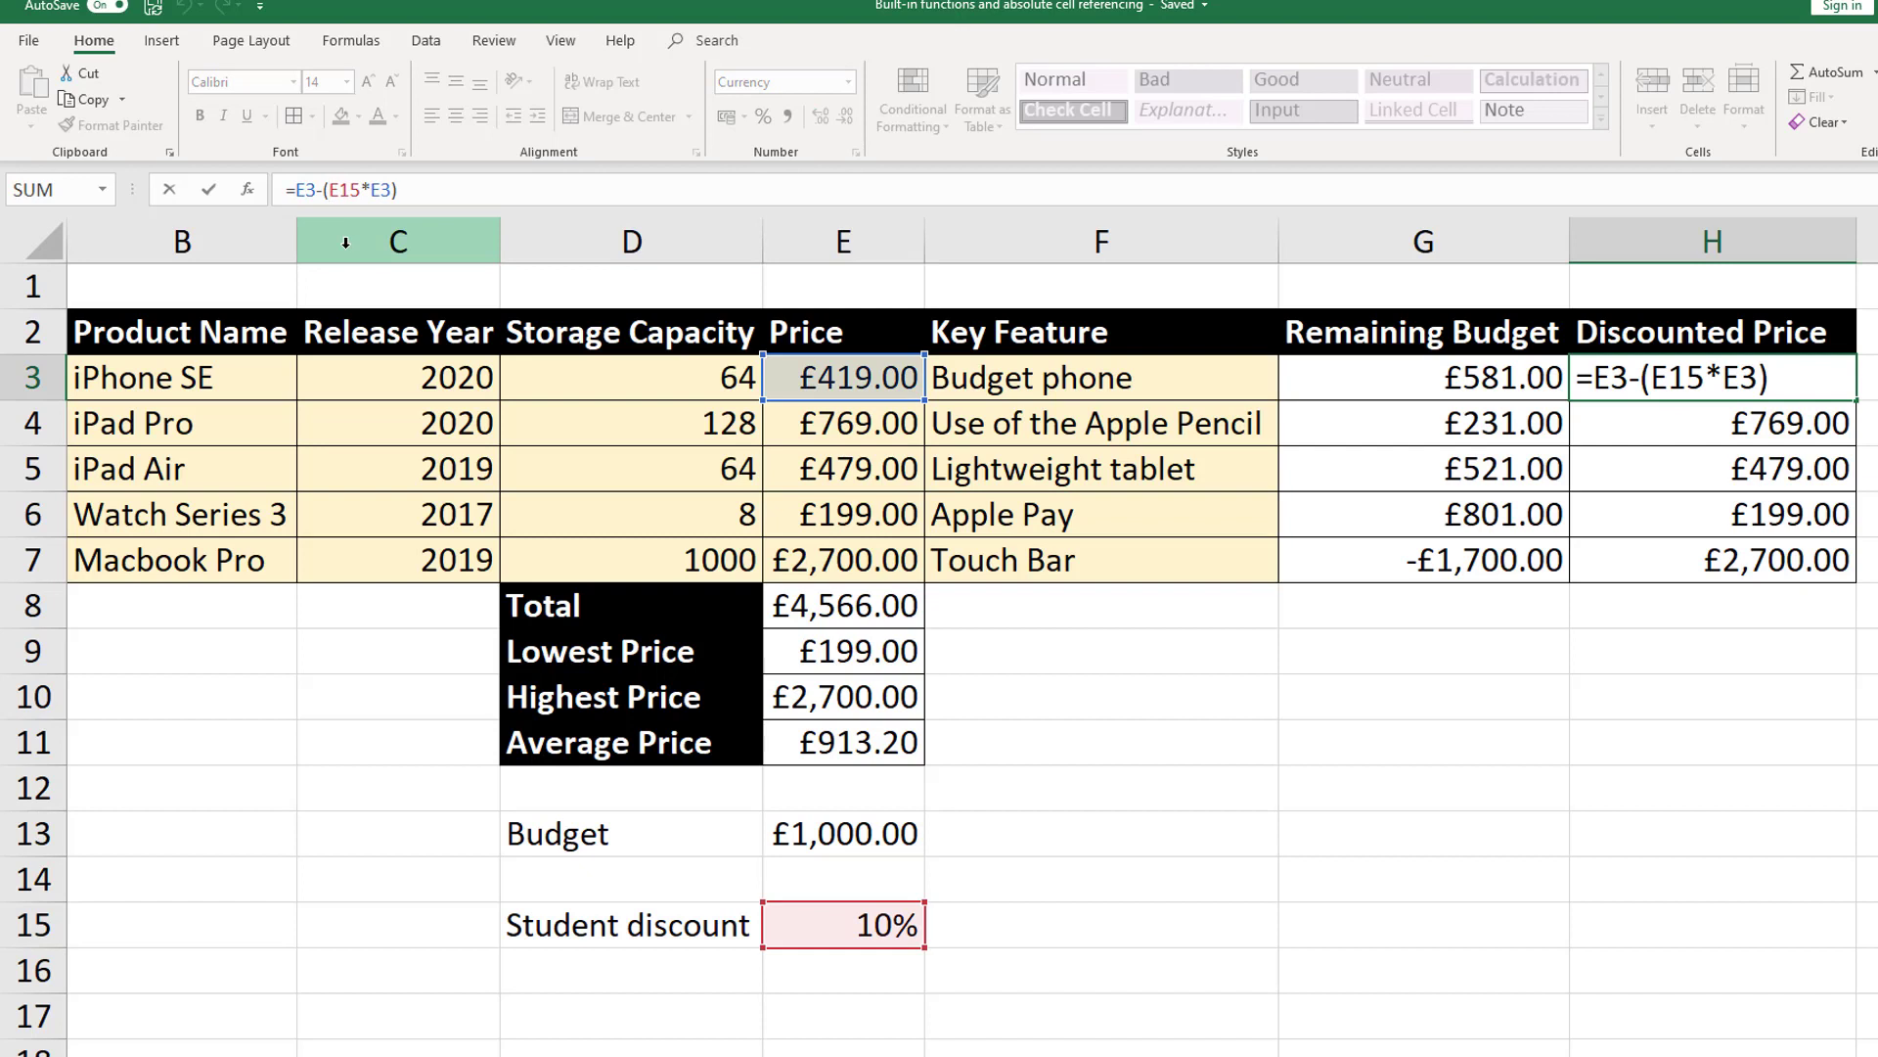
type("$E$")
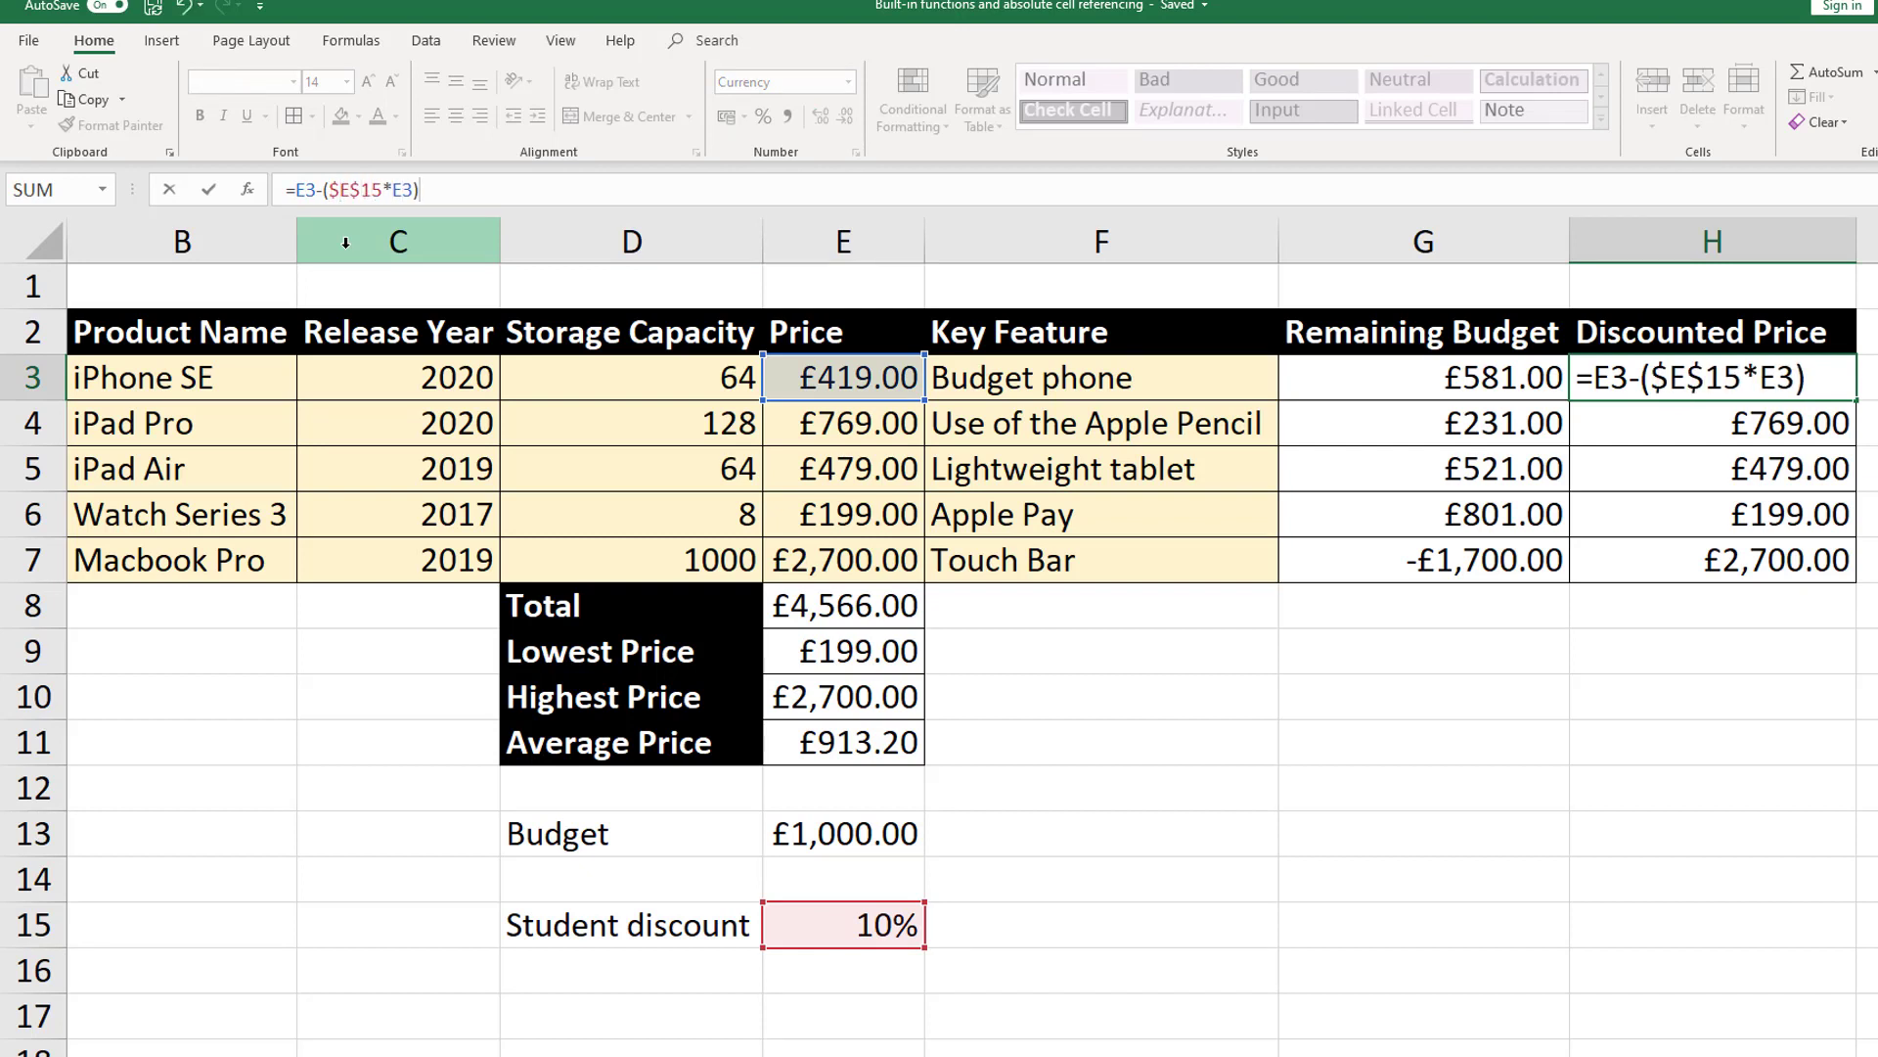
key("Return")
left_click(1846, 389)
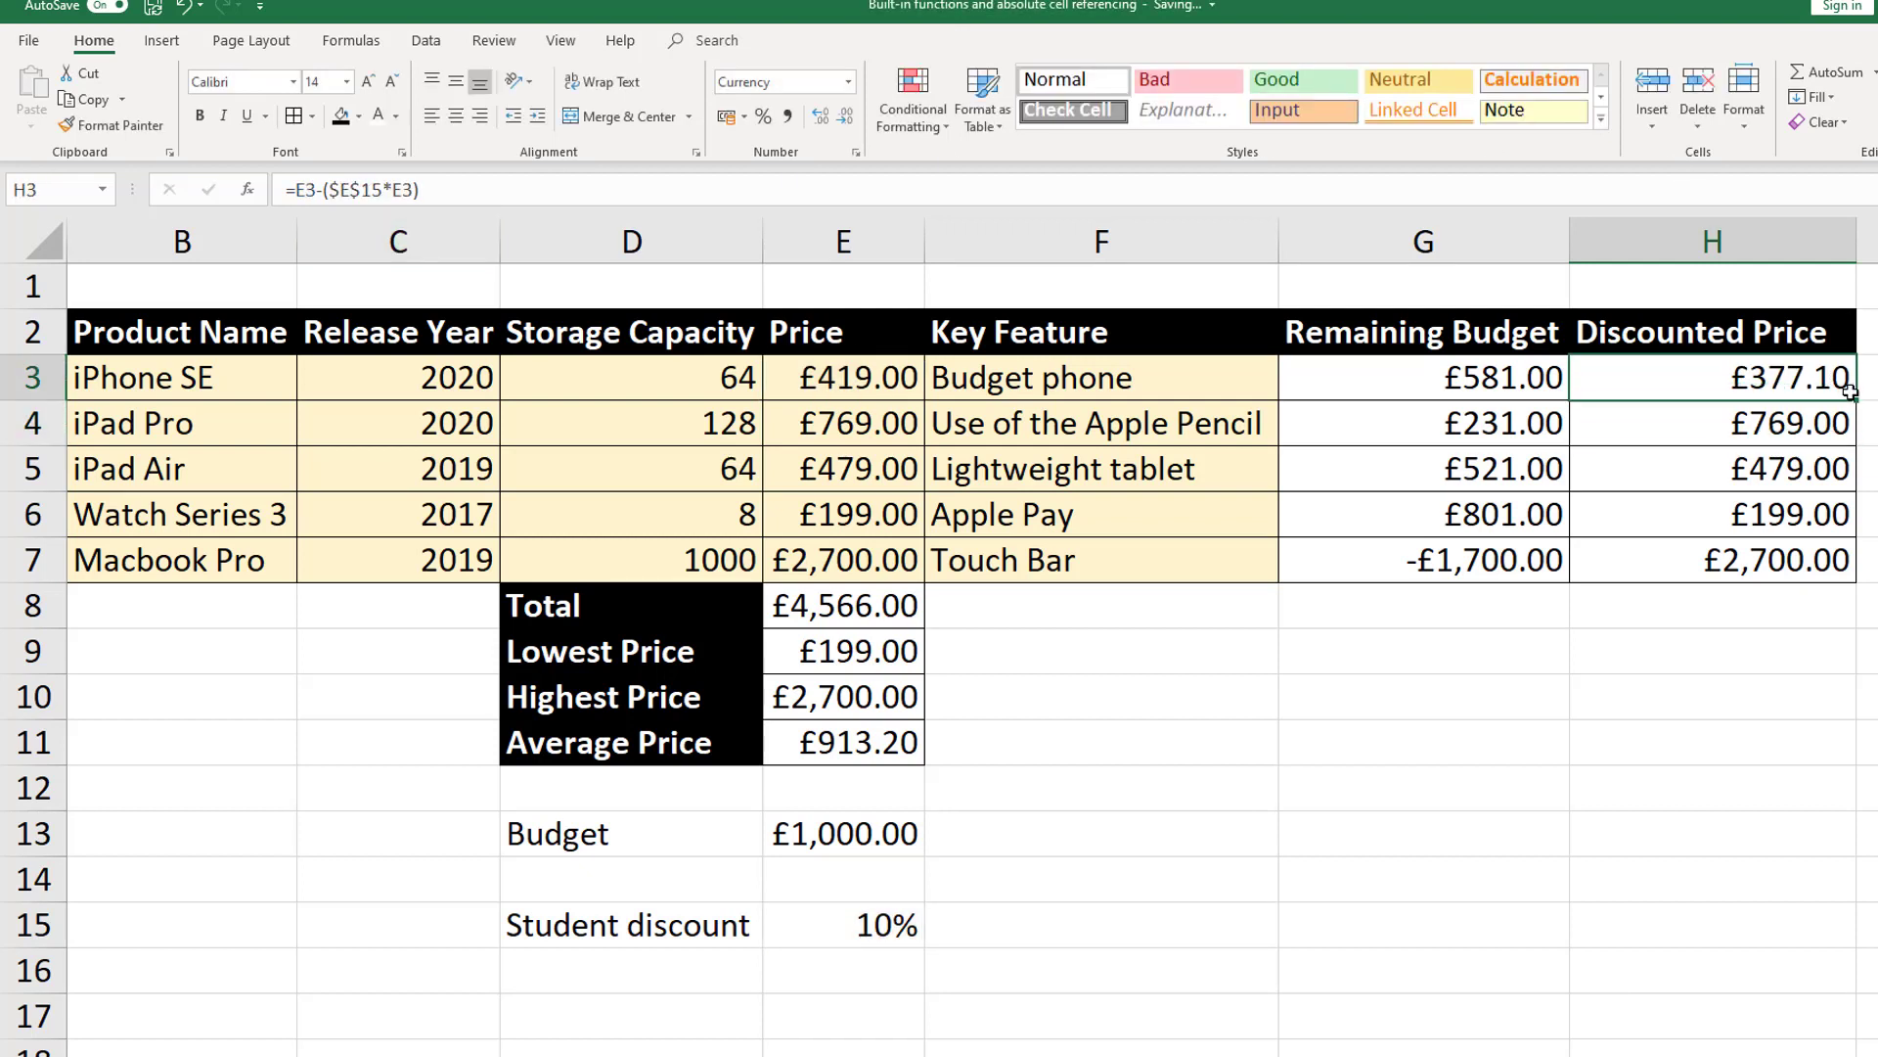
left_click_drag(1856, 396, 1849, 578)
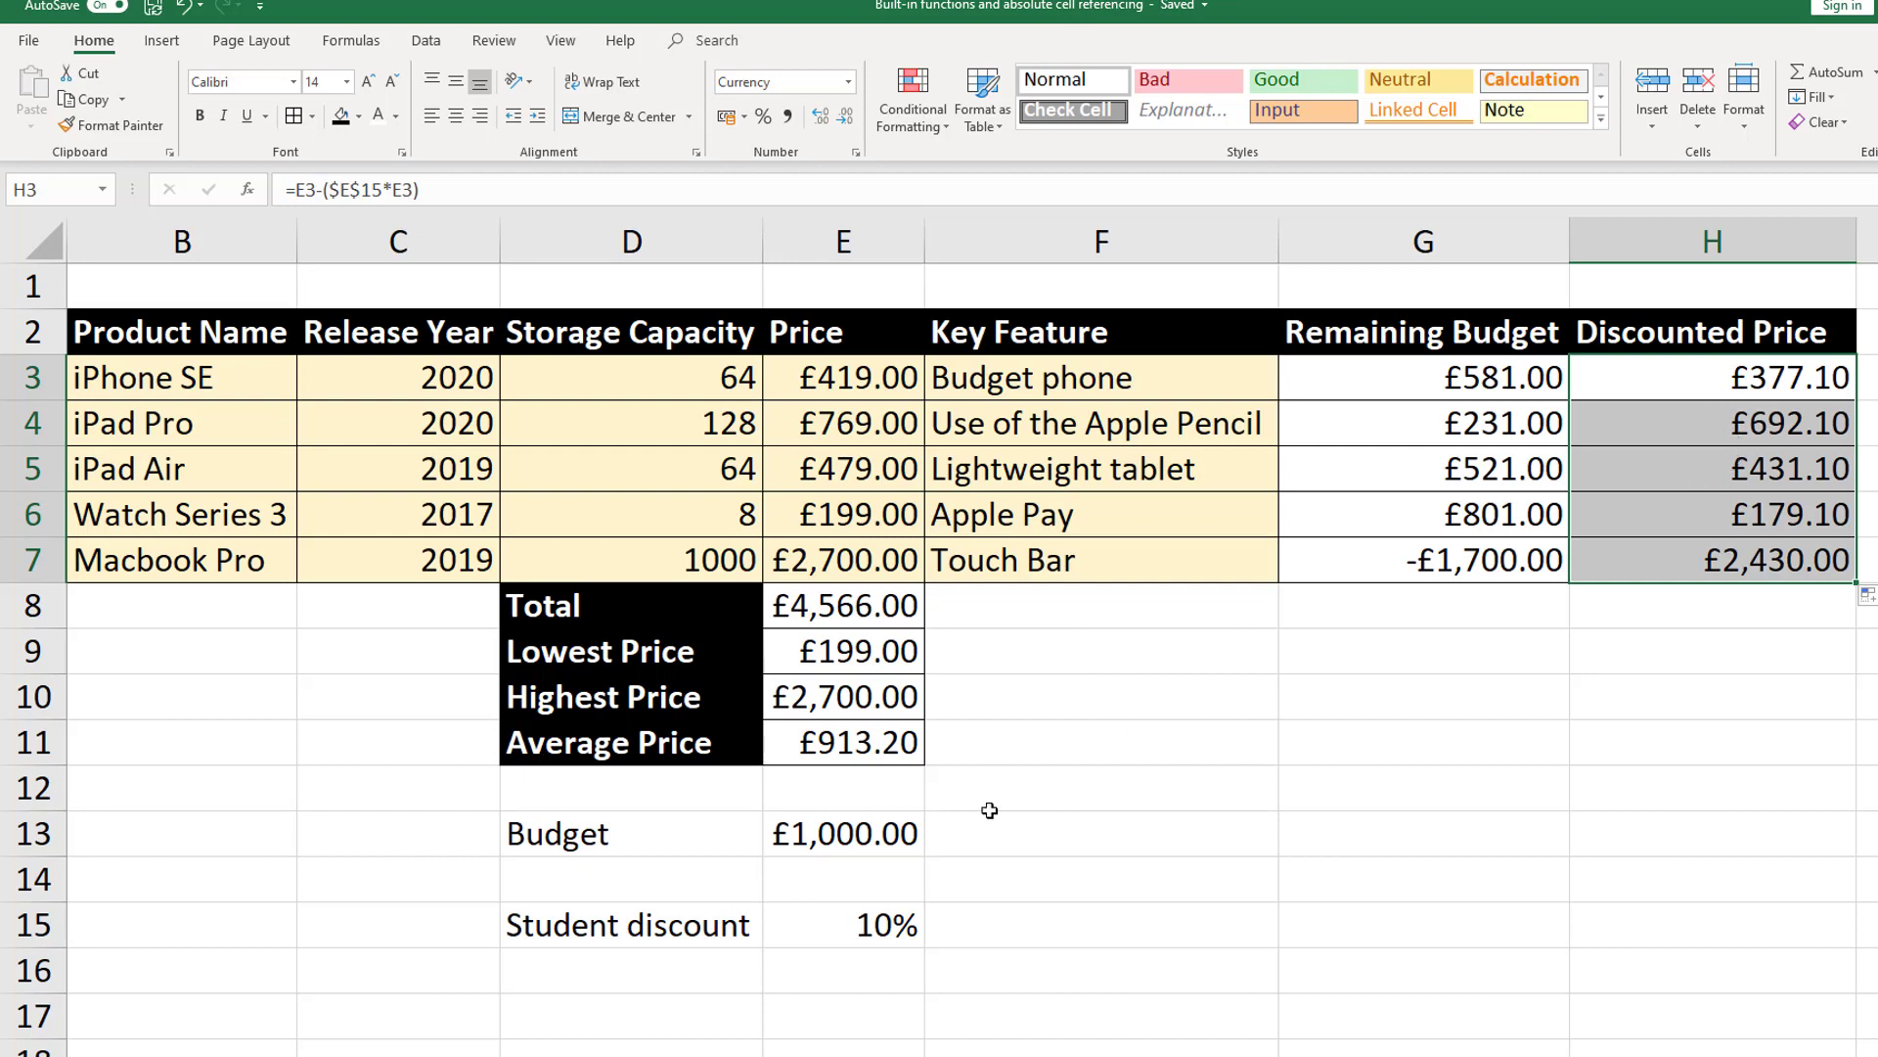
- Set the student discount in E15 to 96%
left_click(876, 925)
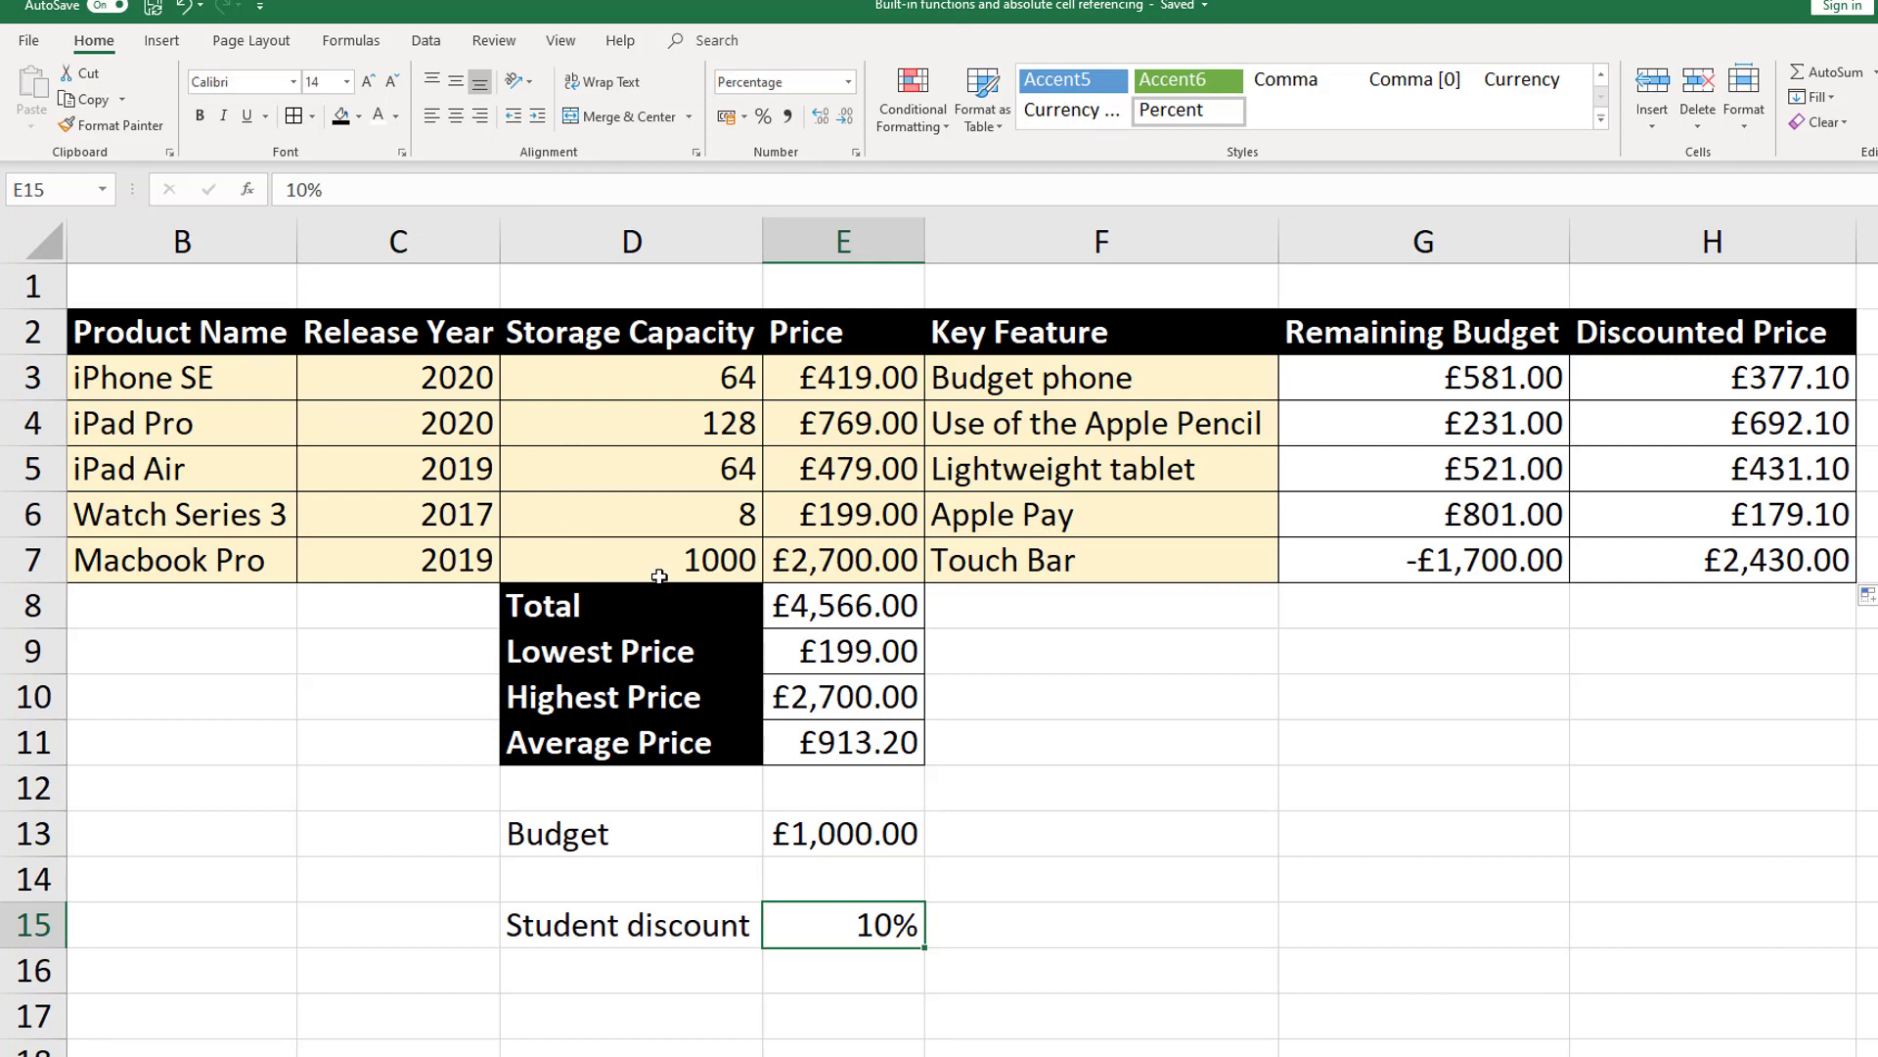
type("96")
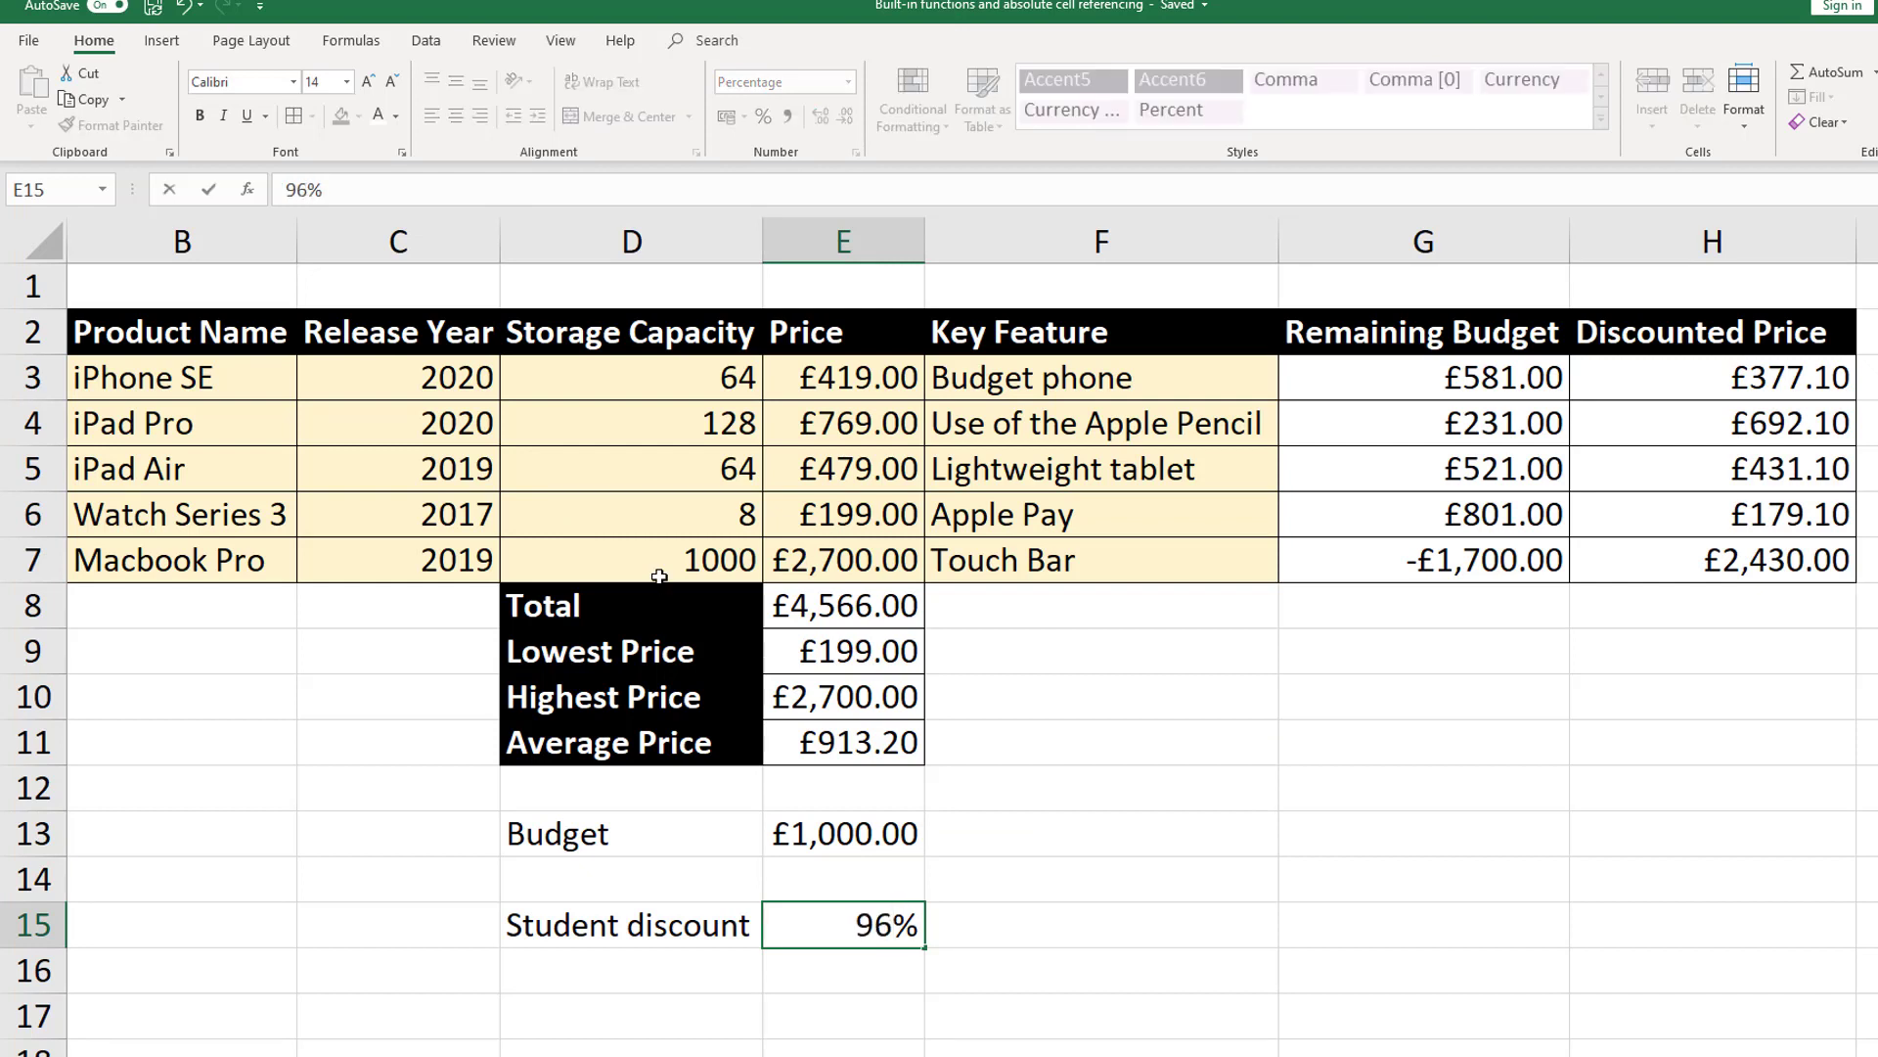
key("Return")
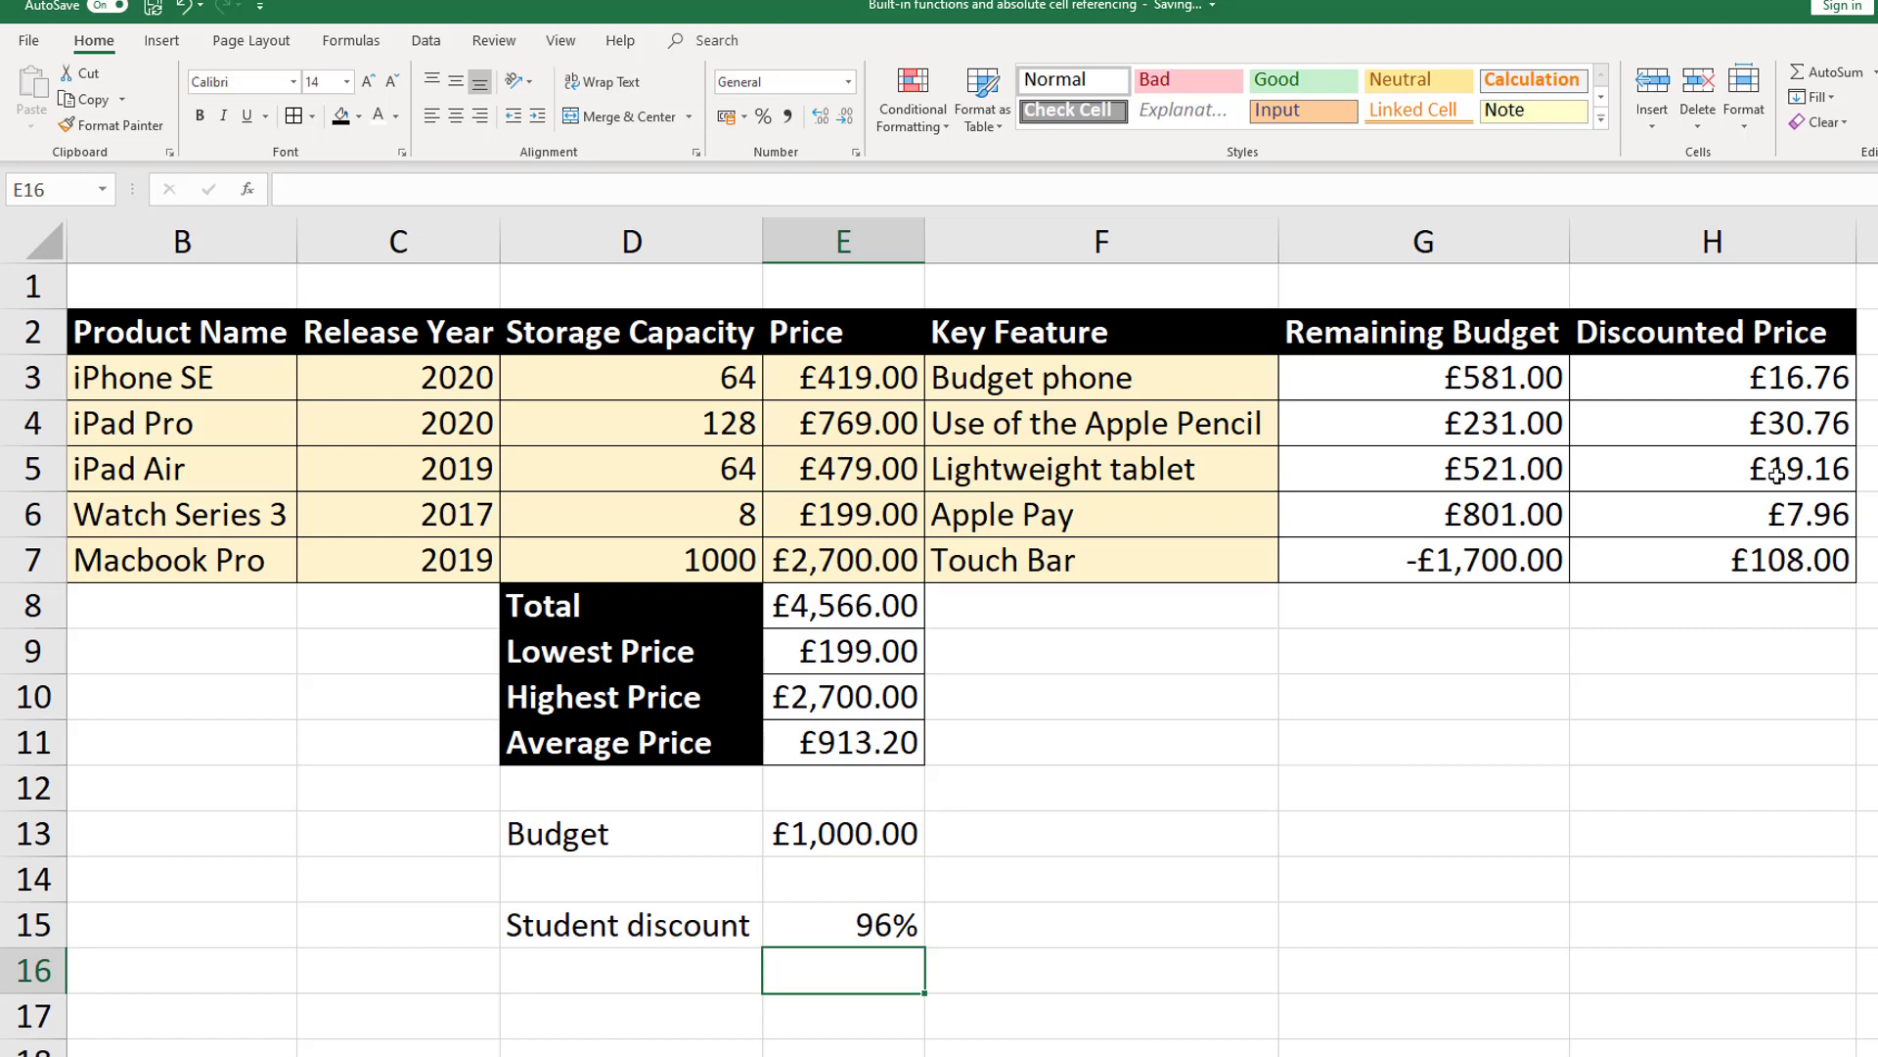
- Change the iPhone SE's Remaining Budget formula in G3 to =$E$13-H3 so it subtracts the discounted price instead of the full price
left_click(1460, 376)
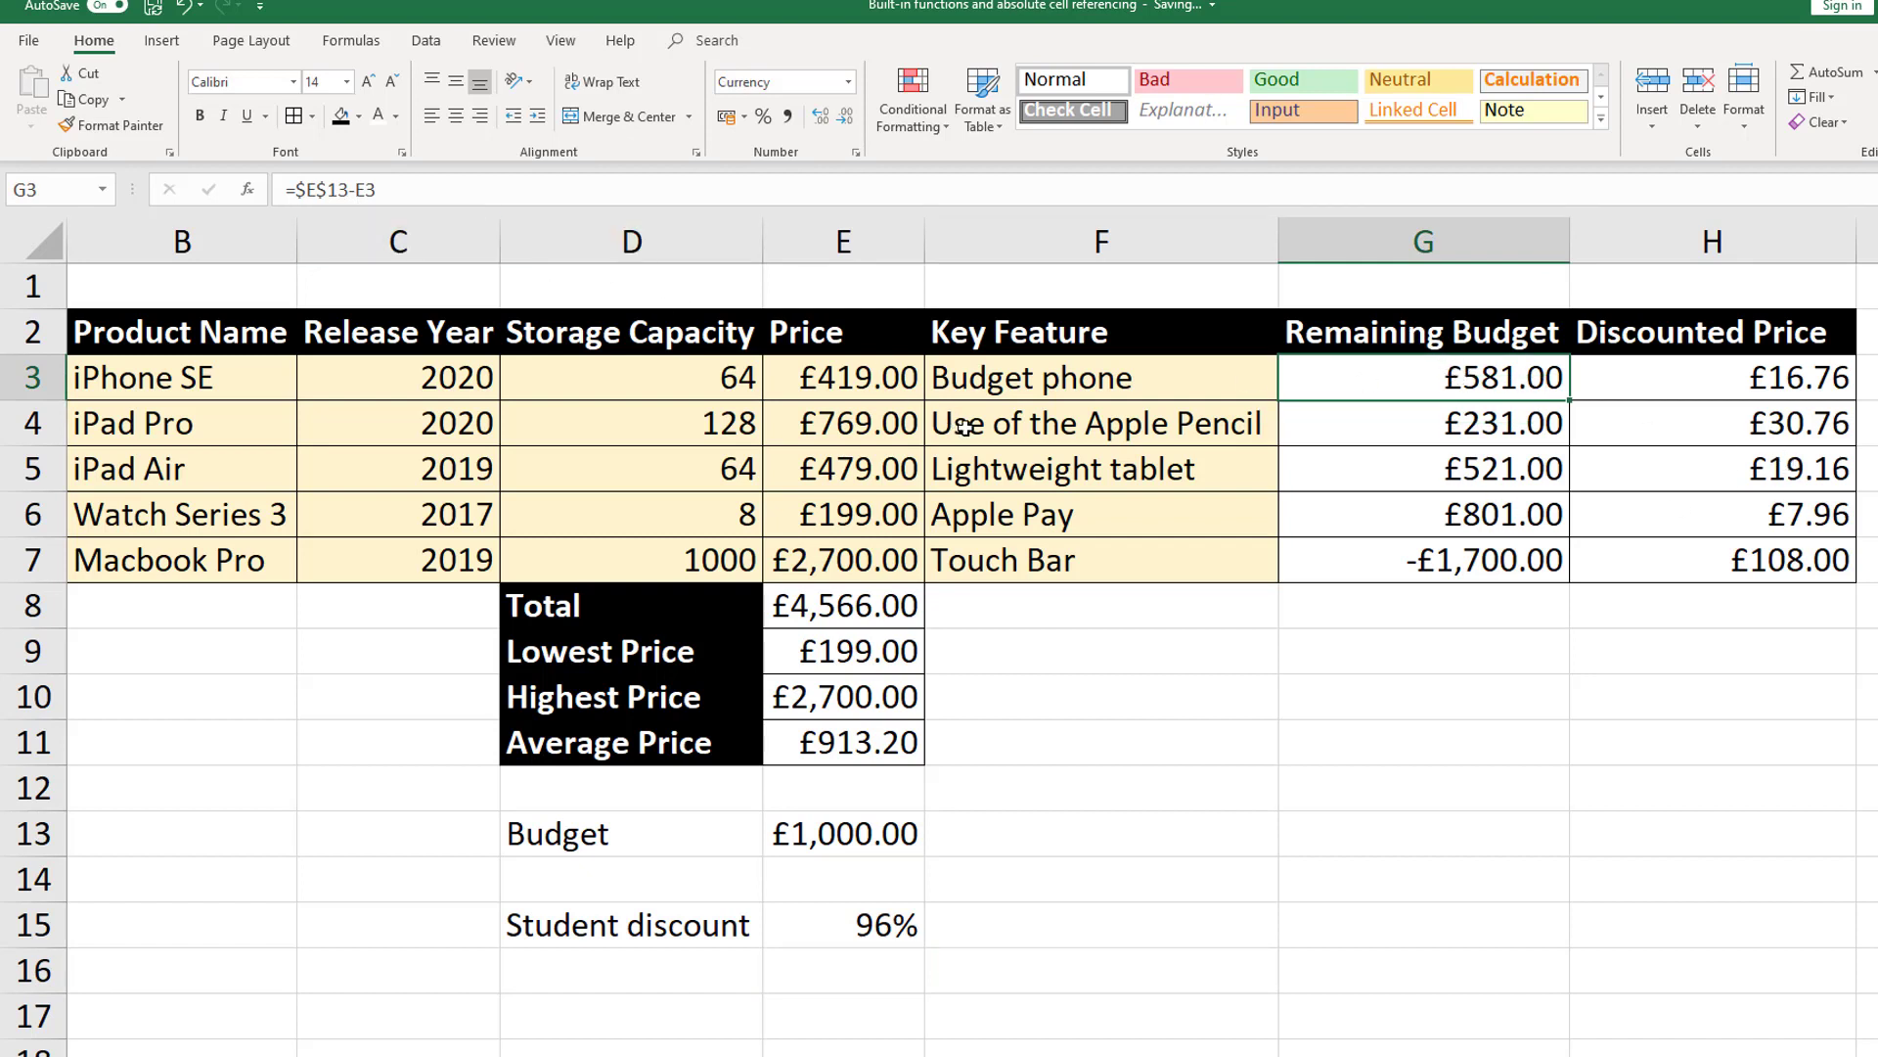
left_click(856, 377)
left_click_drag(857, 427, 857, 560)
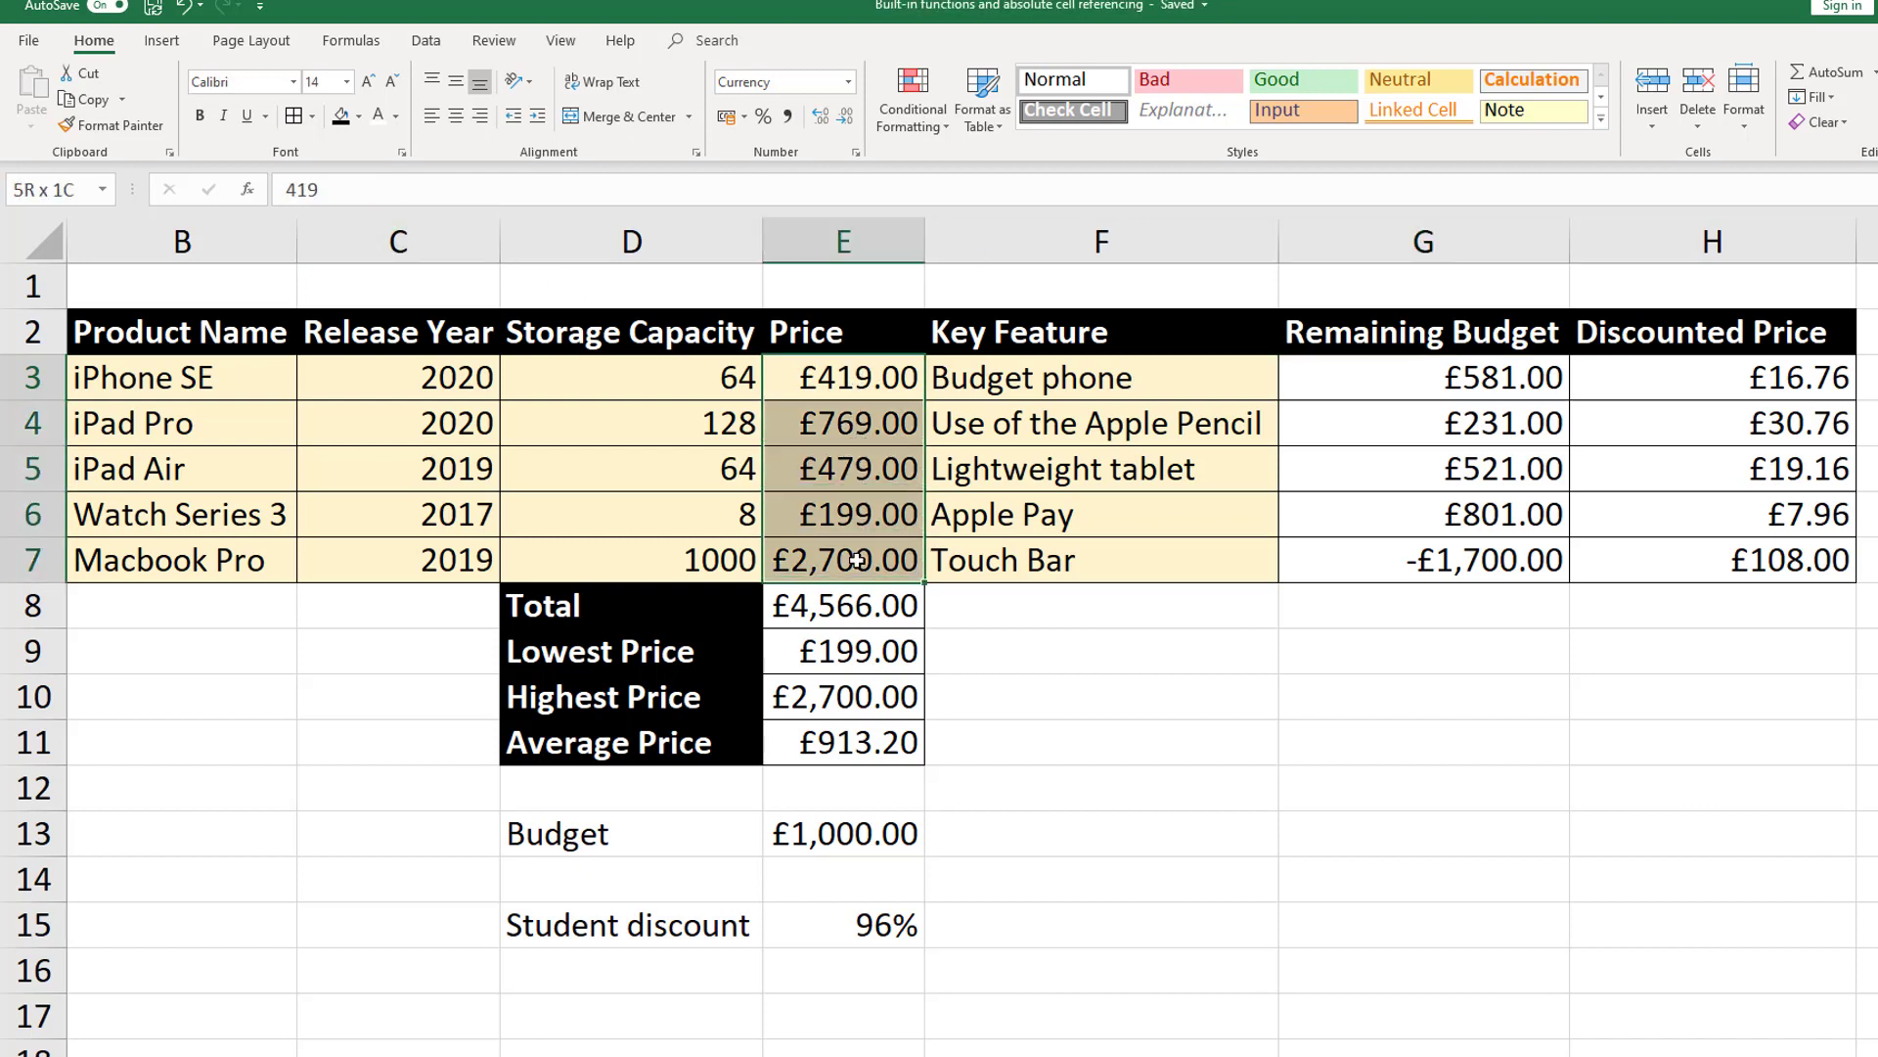
left_click(1431, 381)
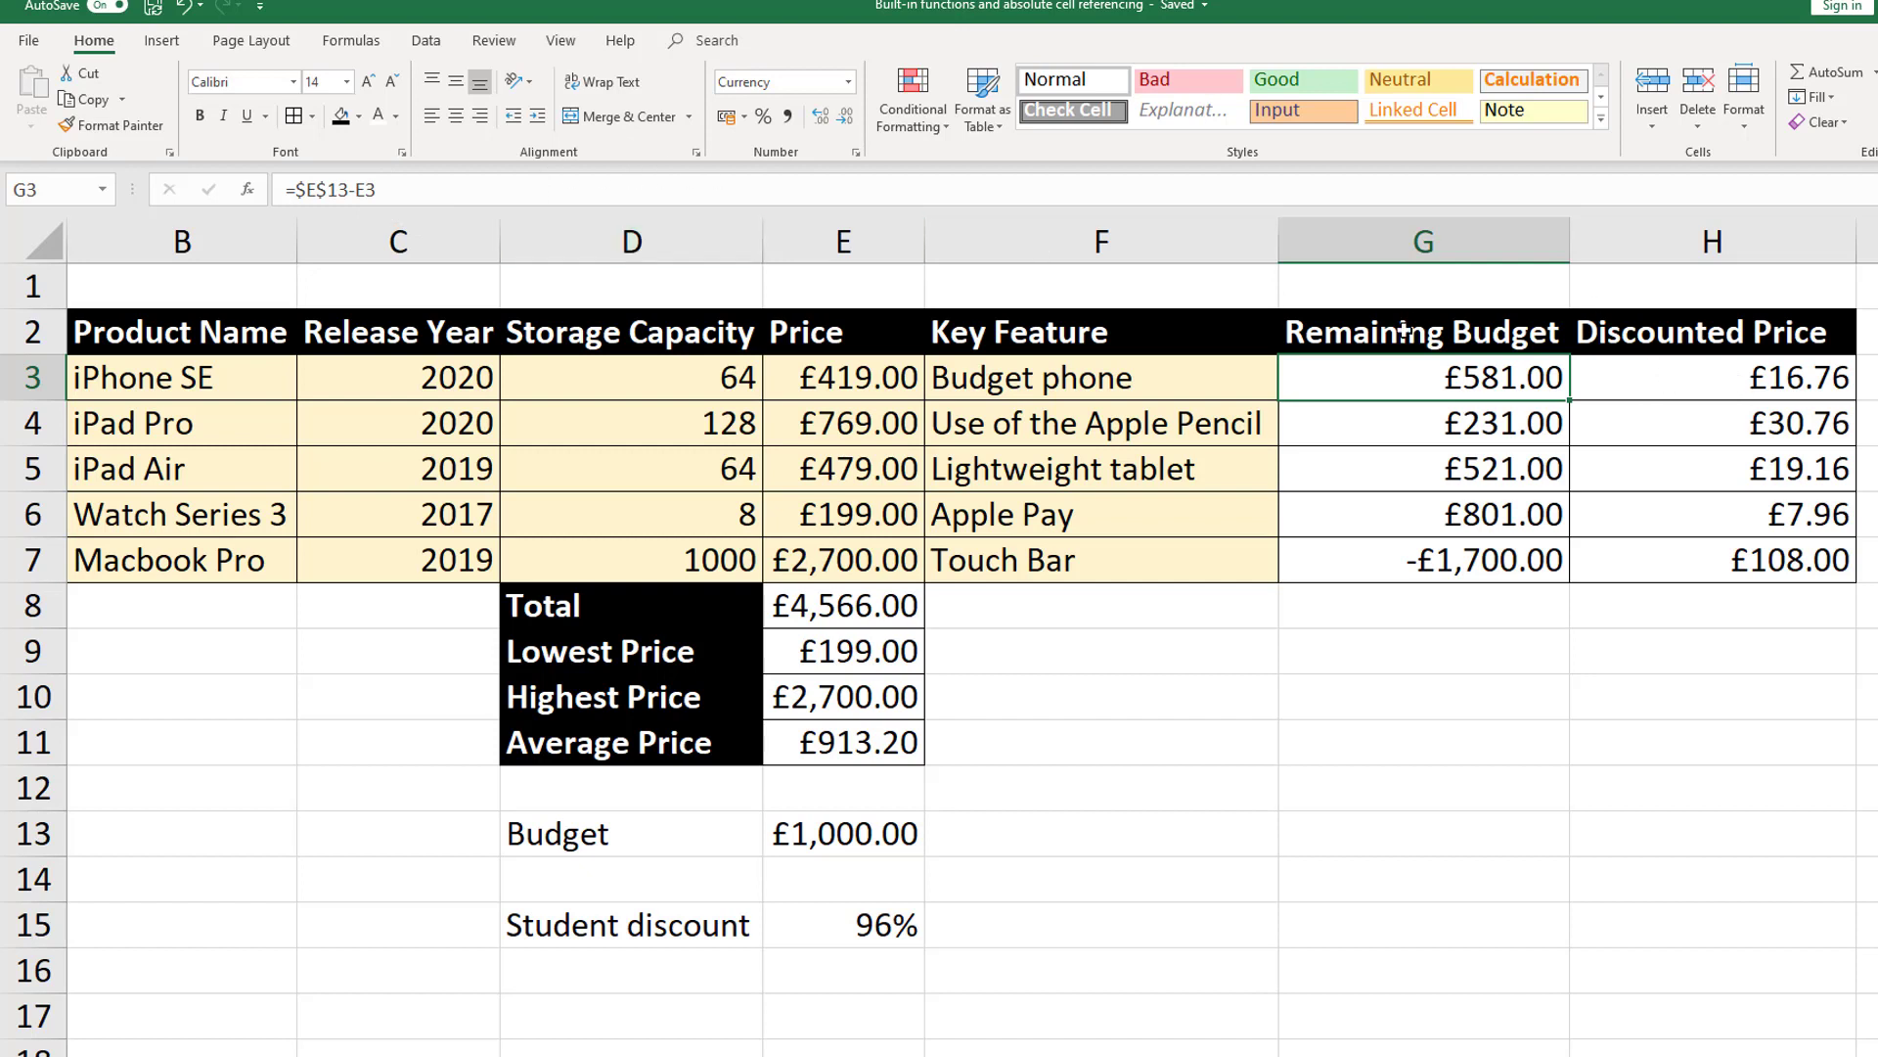
left_click(392, 191)
key("BackSpace")
key("BackSpace")
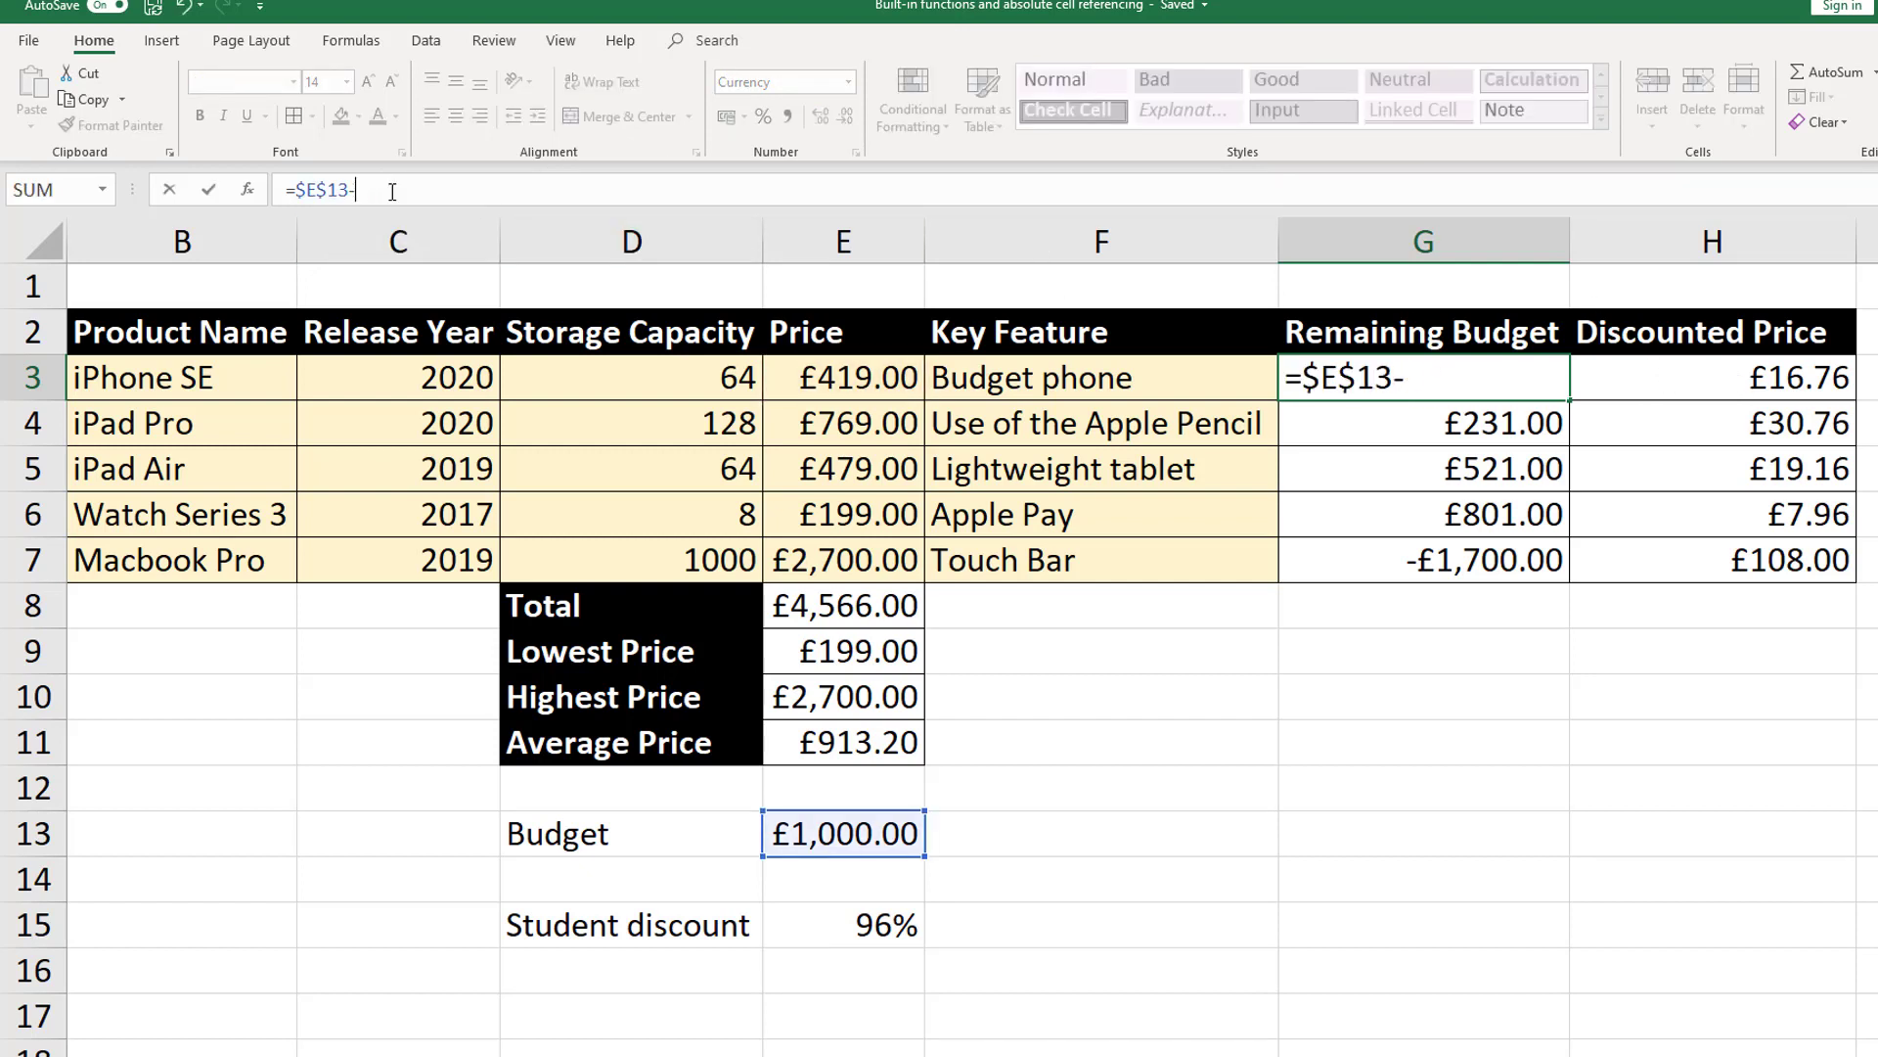
type("H3")
key("Return")
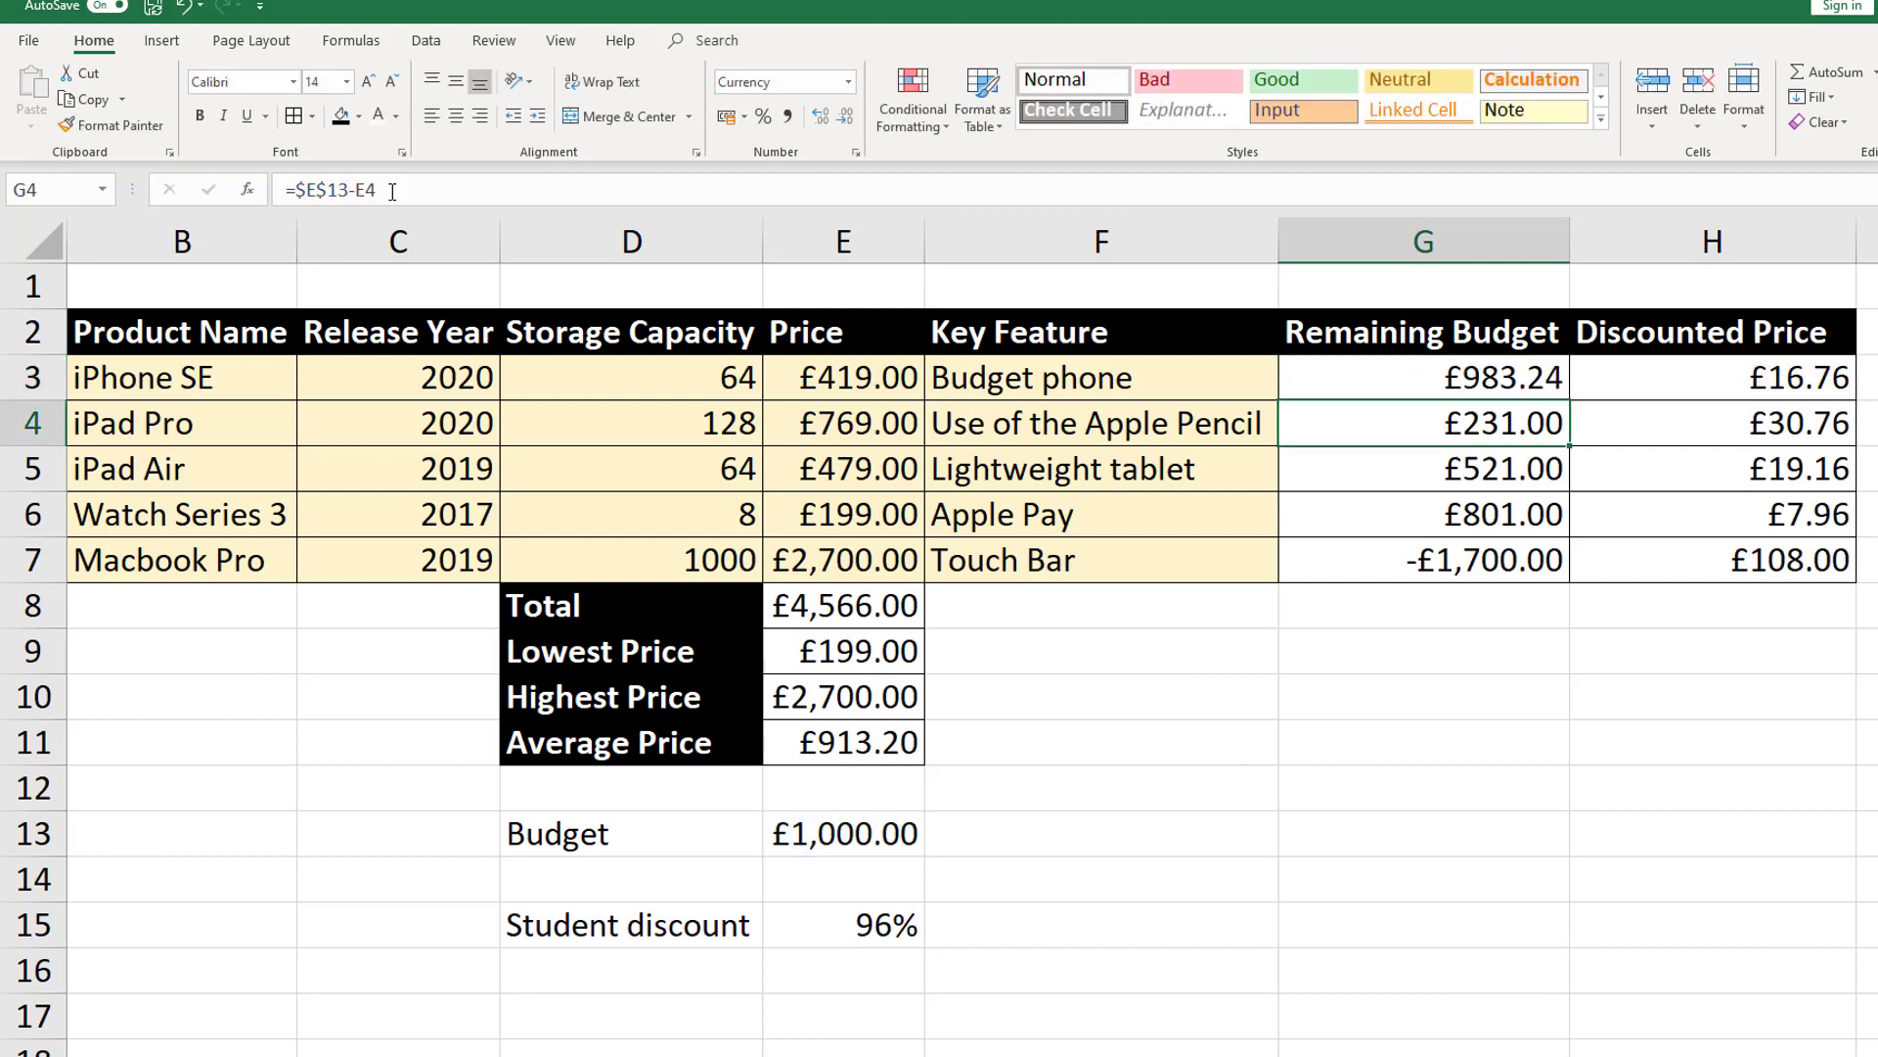
- Fill the Remaining Budget formula from G3 down to G7 for the other products
left_click(1555, 381)
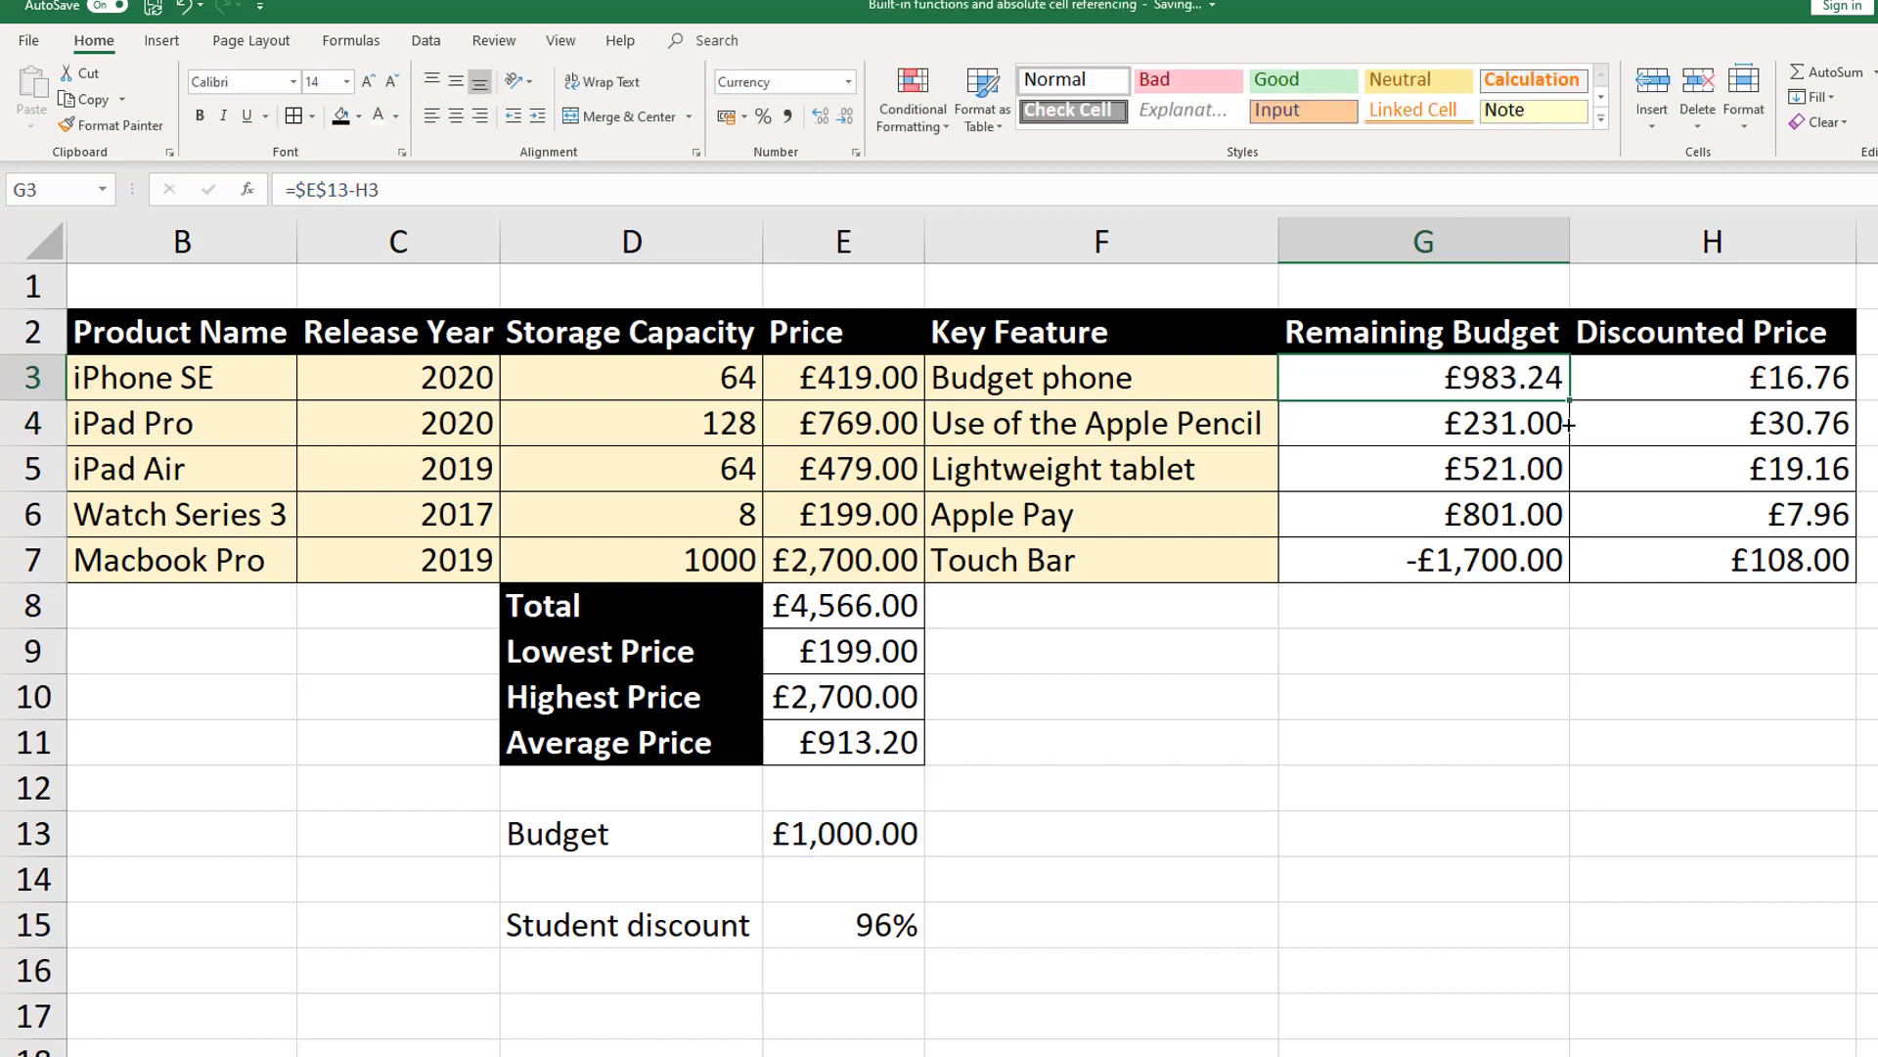
left_click_drag(1568, 423, 1526, 579)
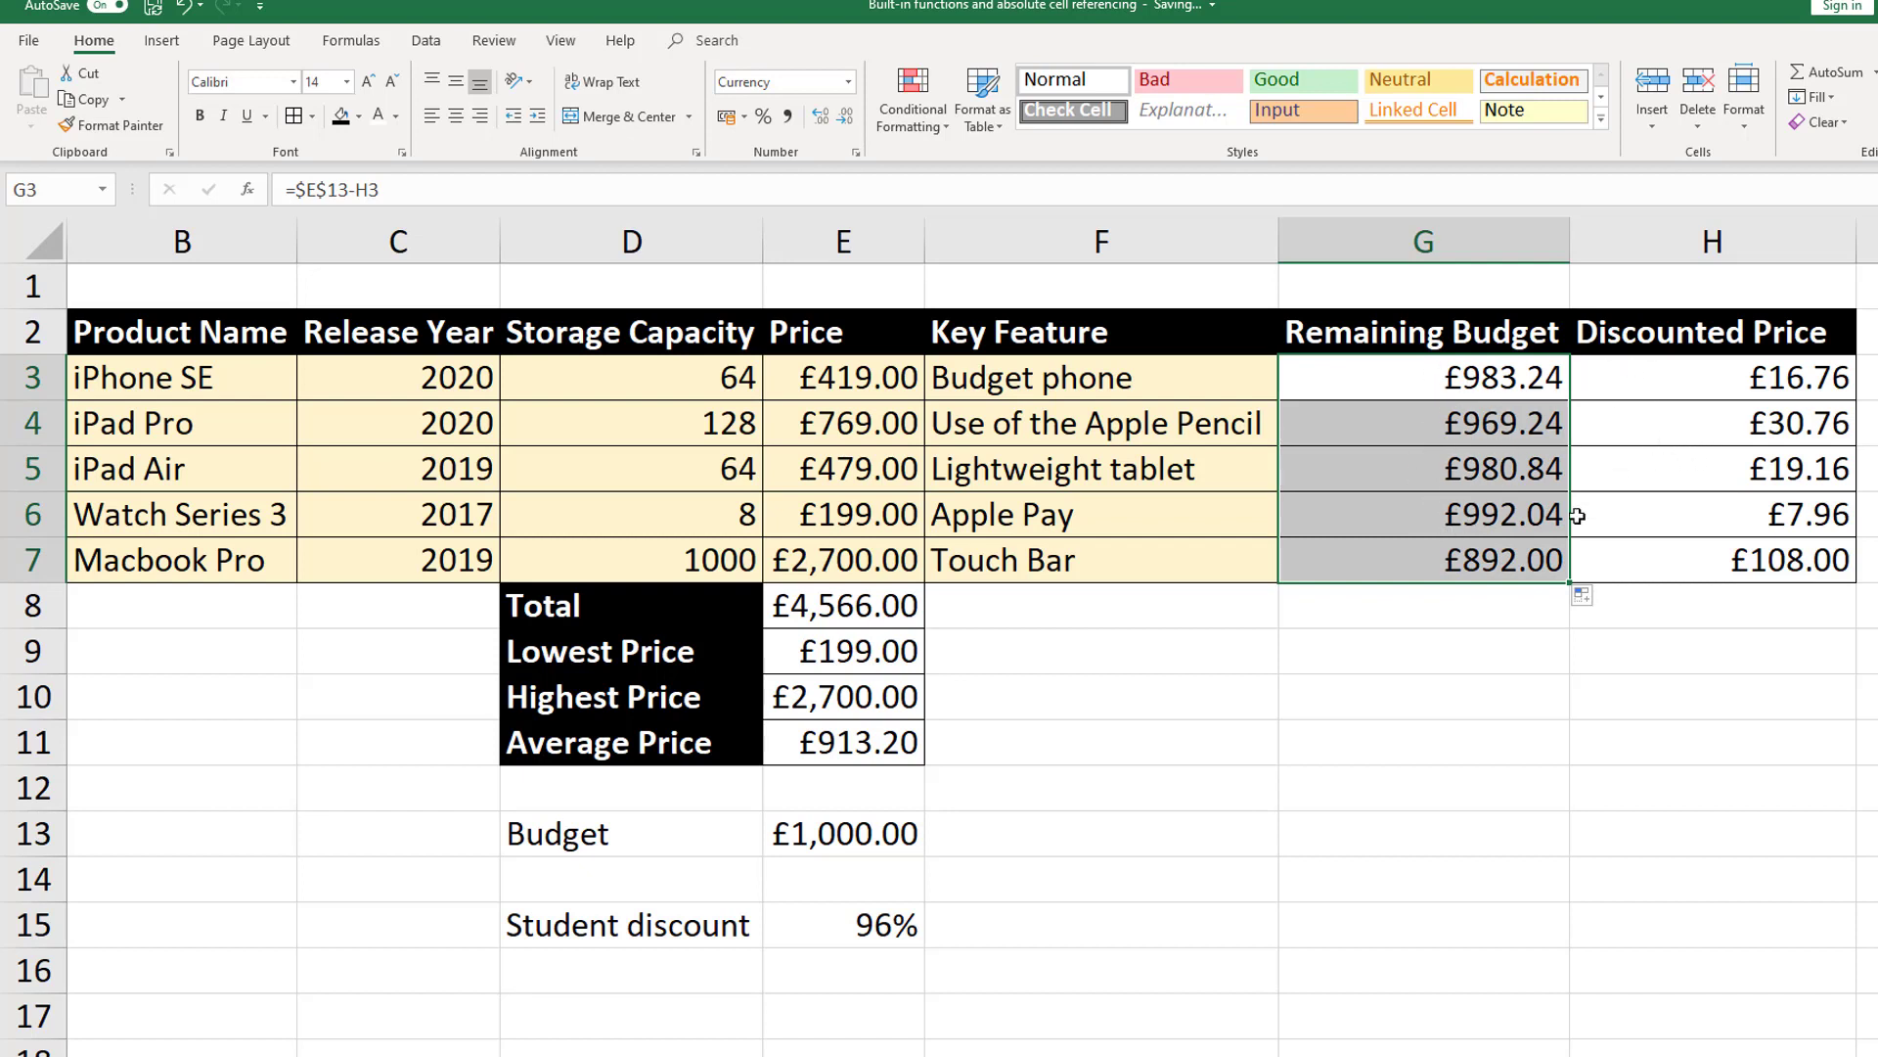
left_click(1515, 625)
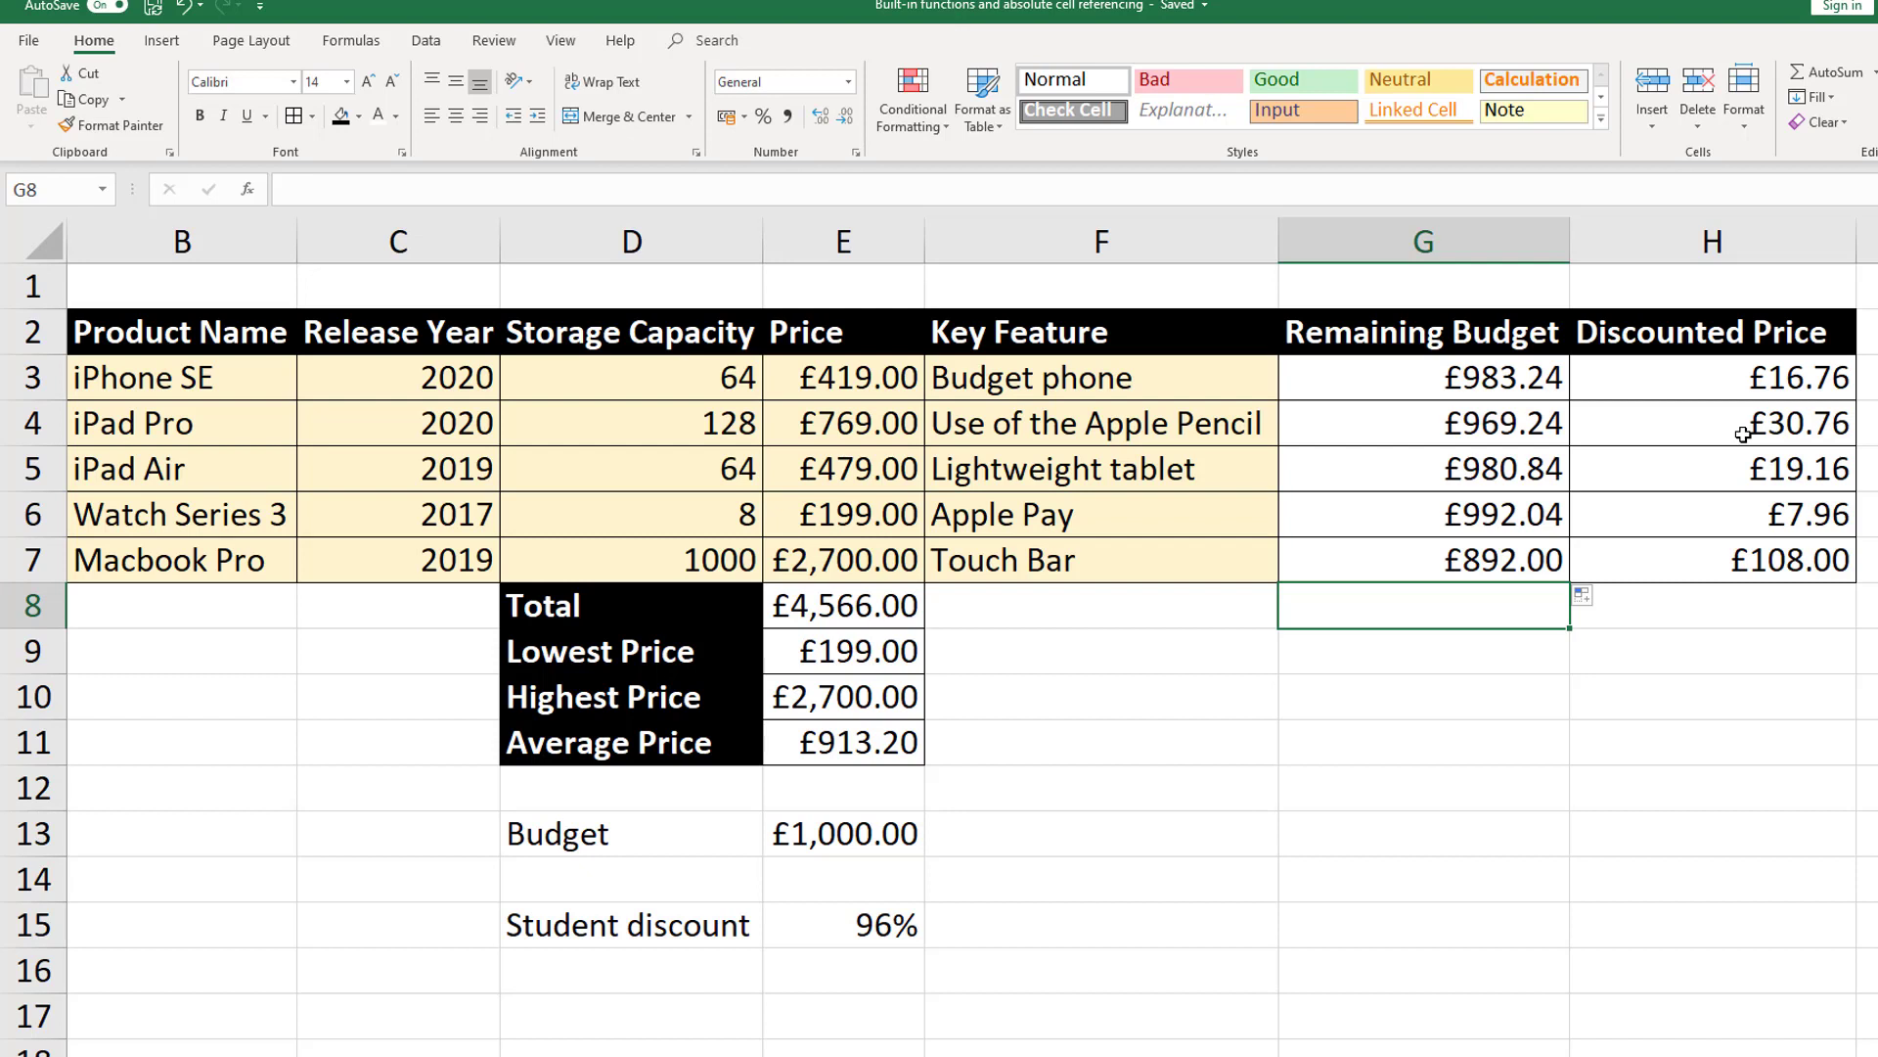
left_click(1484, 471)
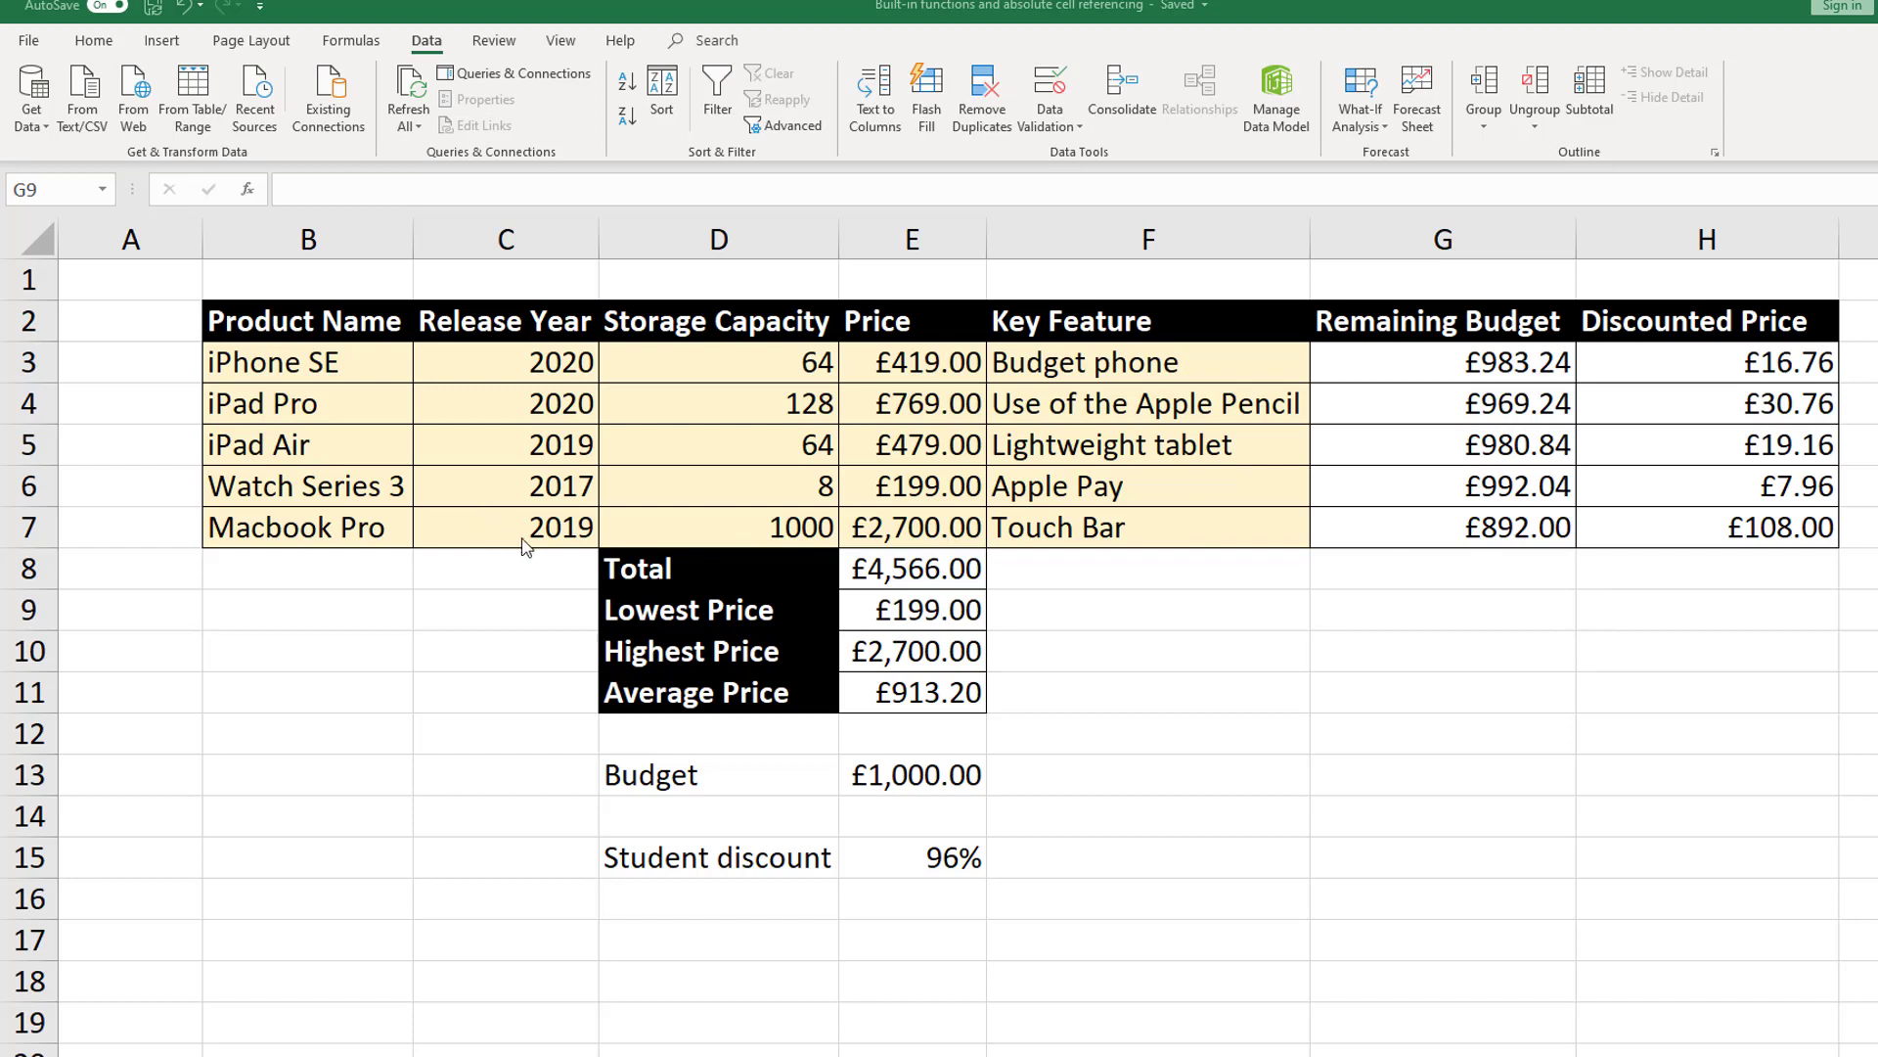
- Sort the product rows by Release Year from smallest to largest, and undo that sort
left_click(543, 369)
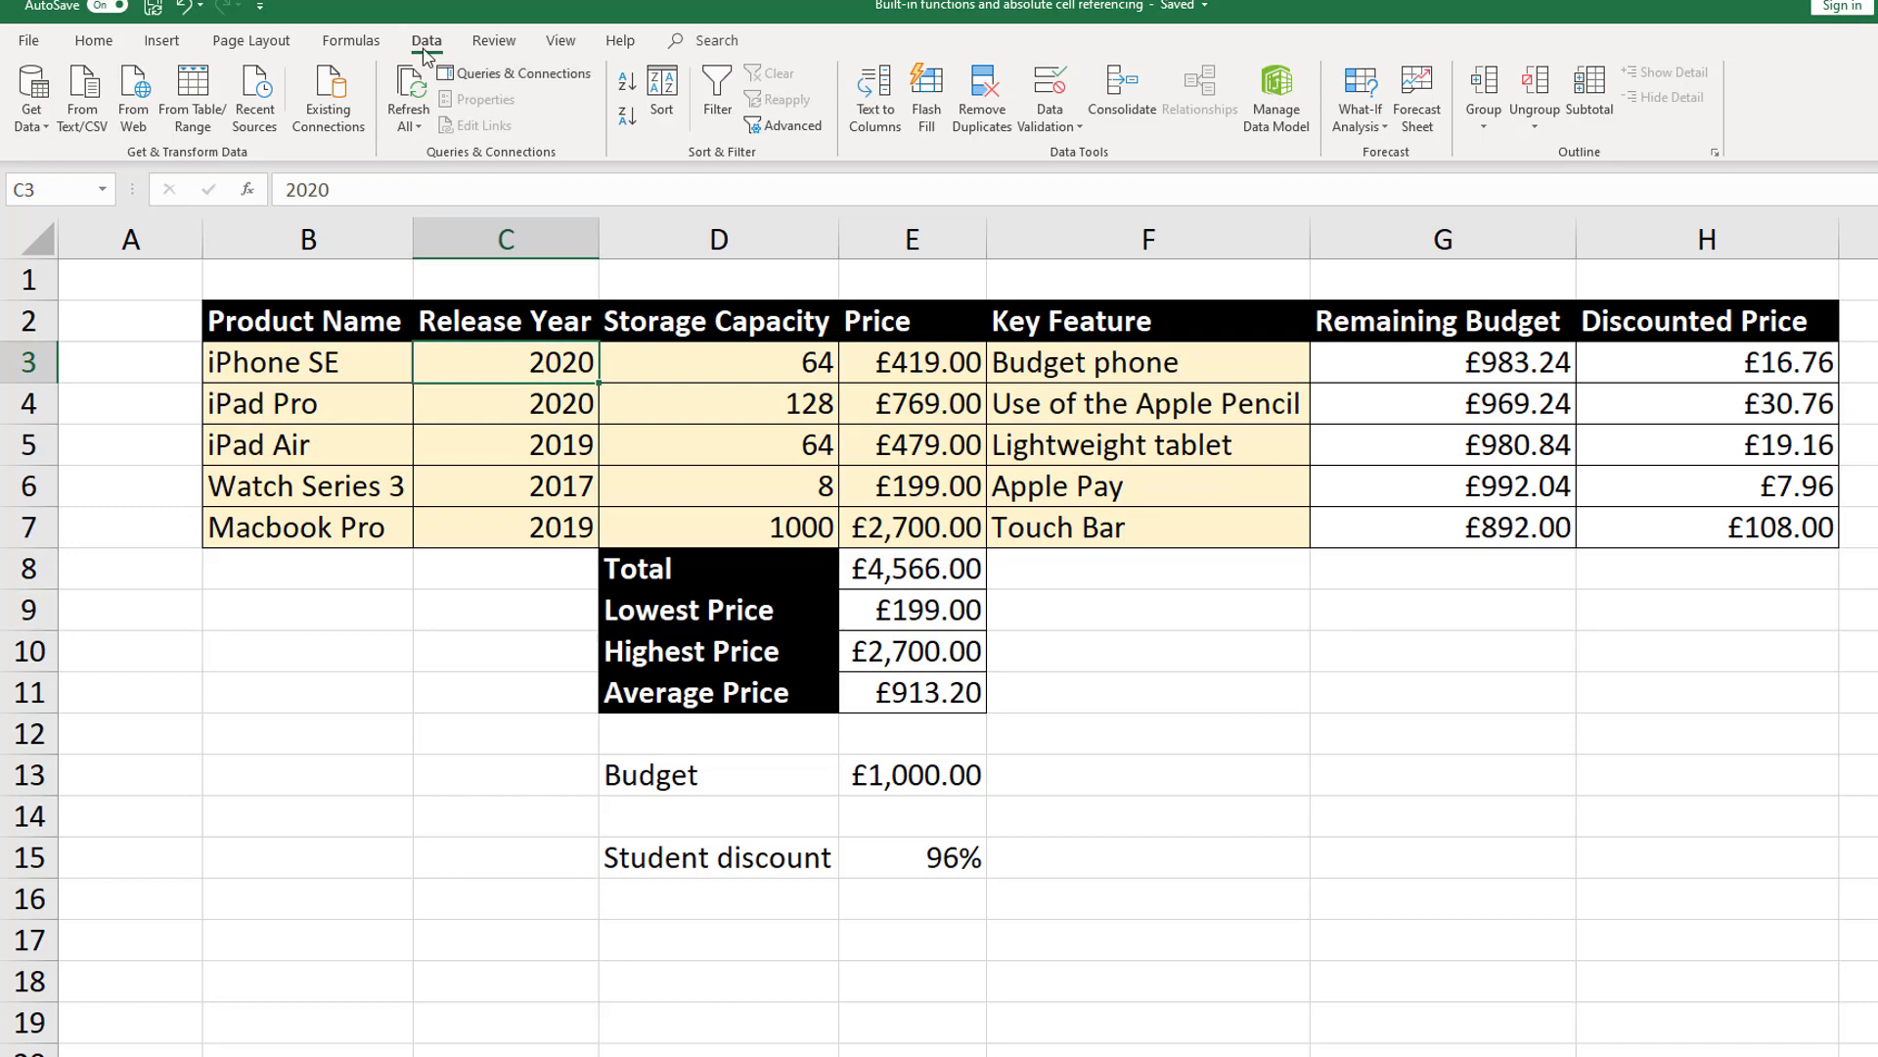
left_click(119, 42)
left_click(425, 40)
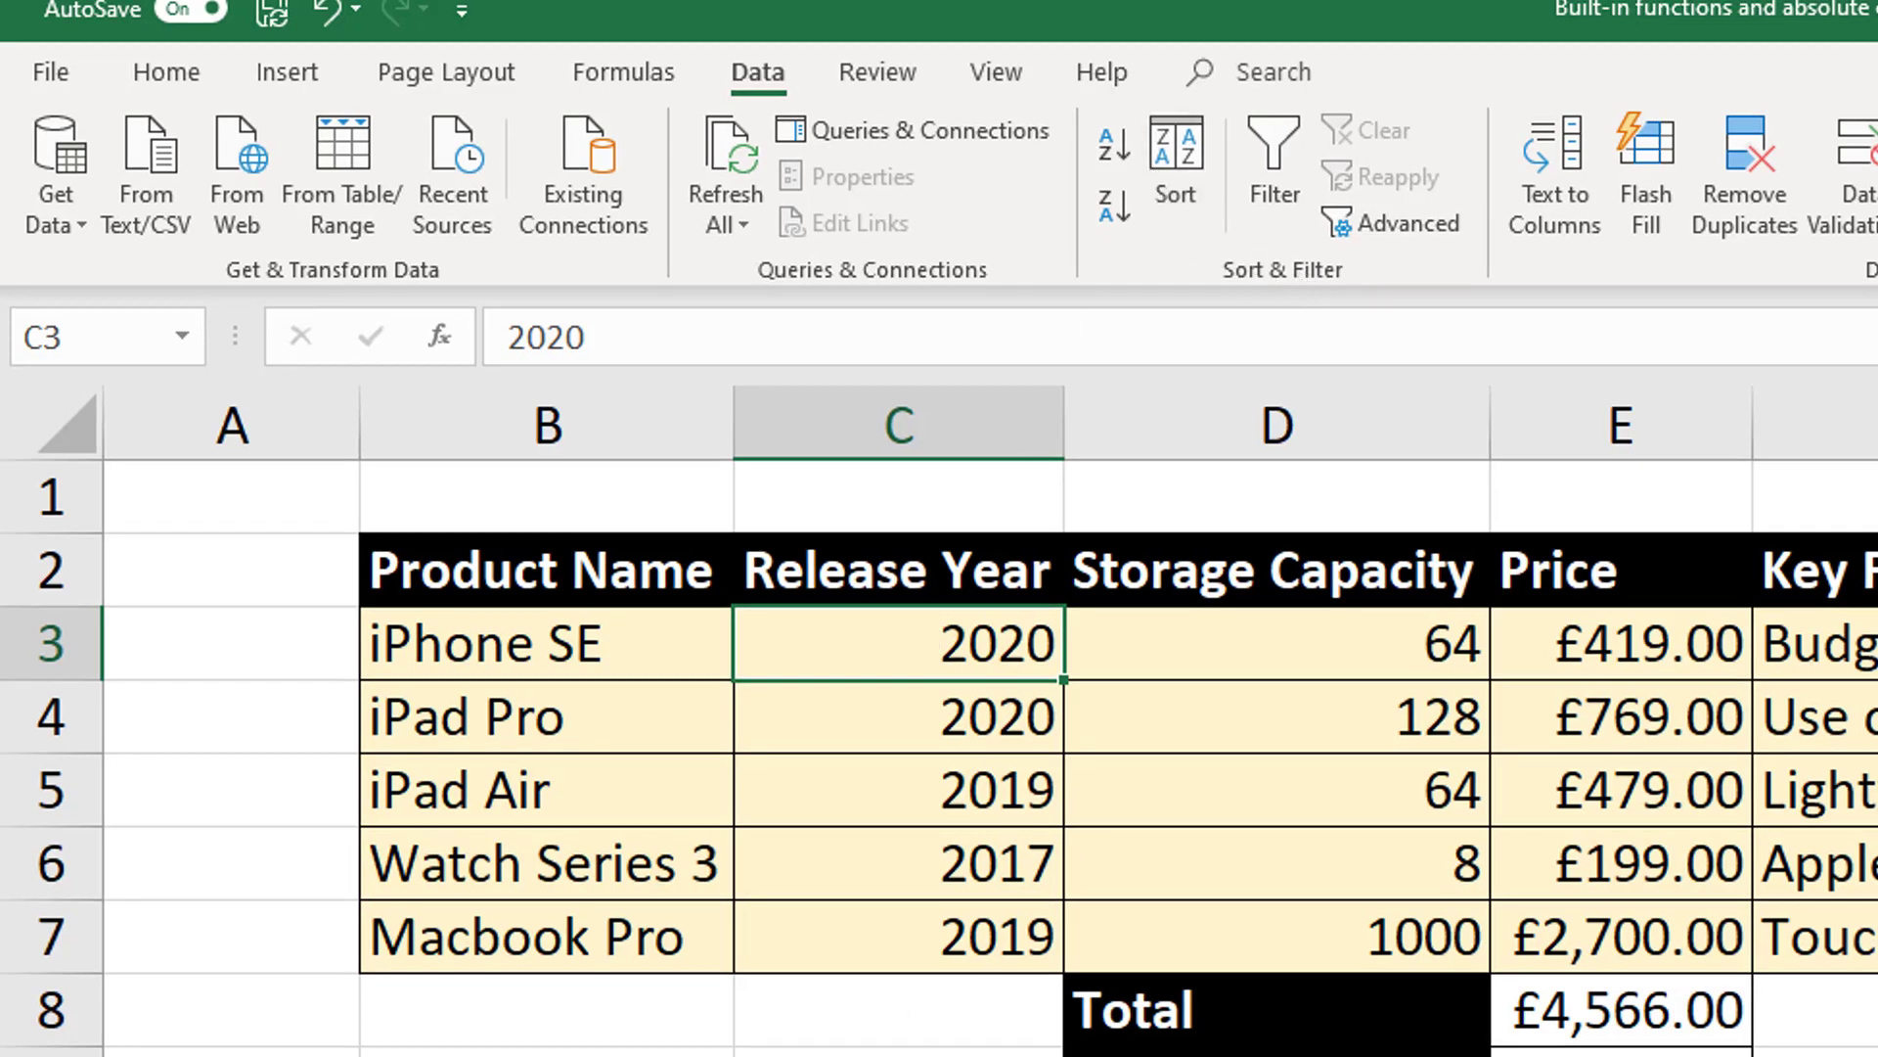
key("Down")
key("Down")
key("Down")
key("Down")
key("Down")
key("Down")
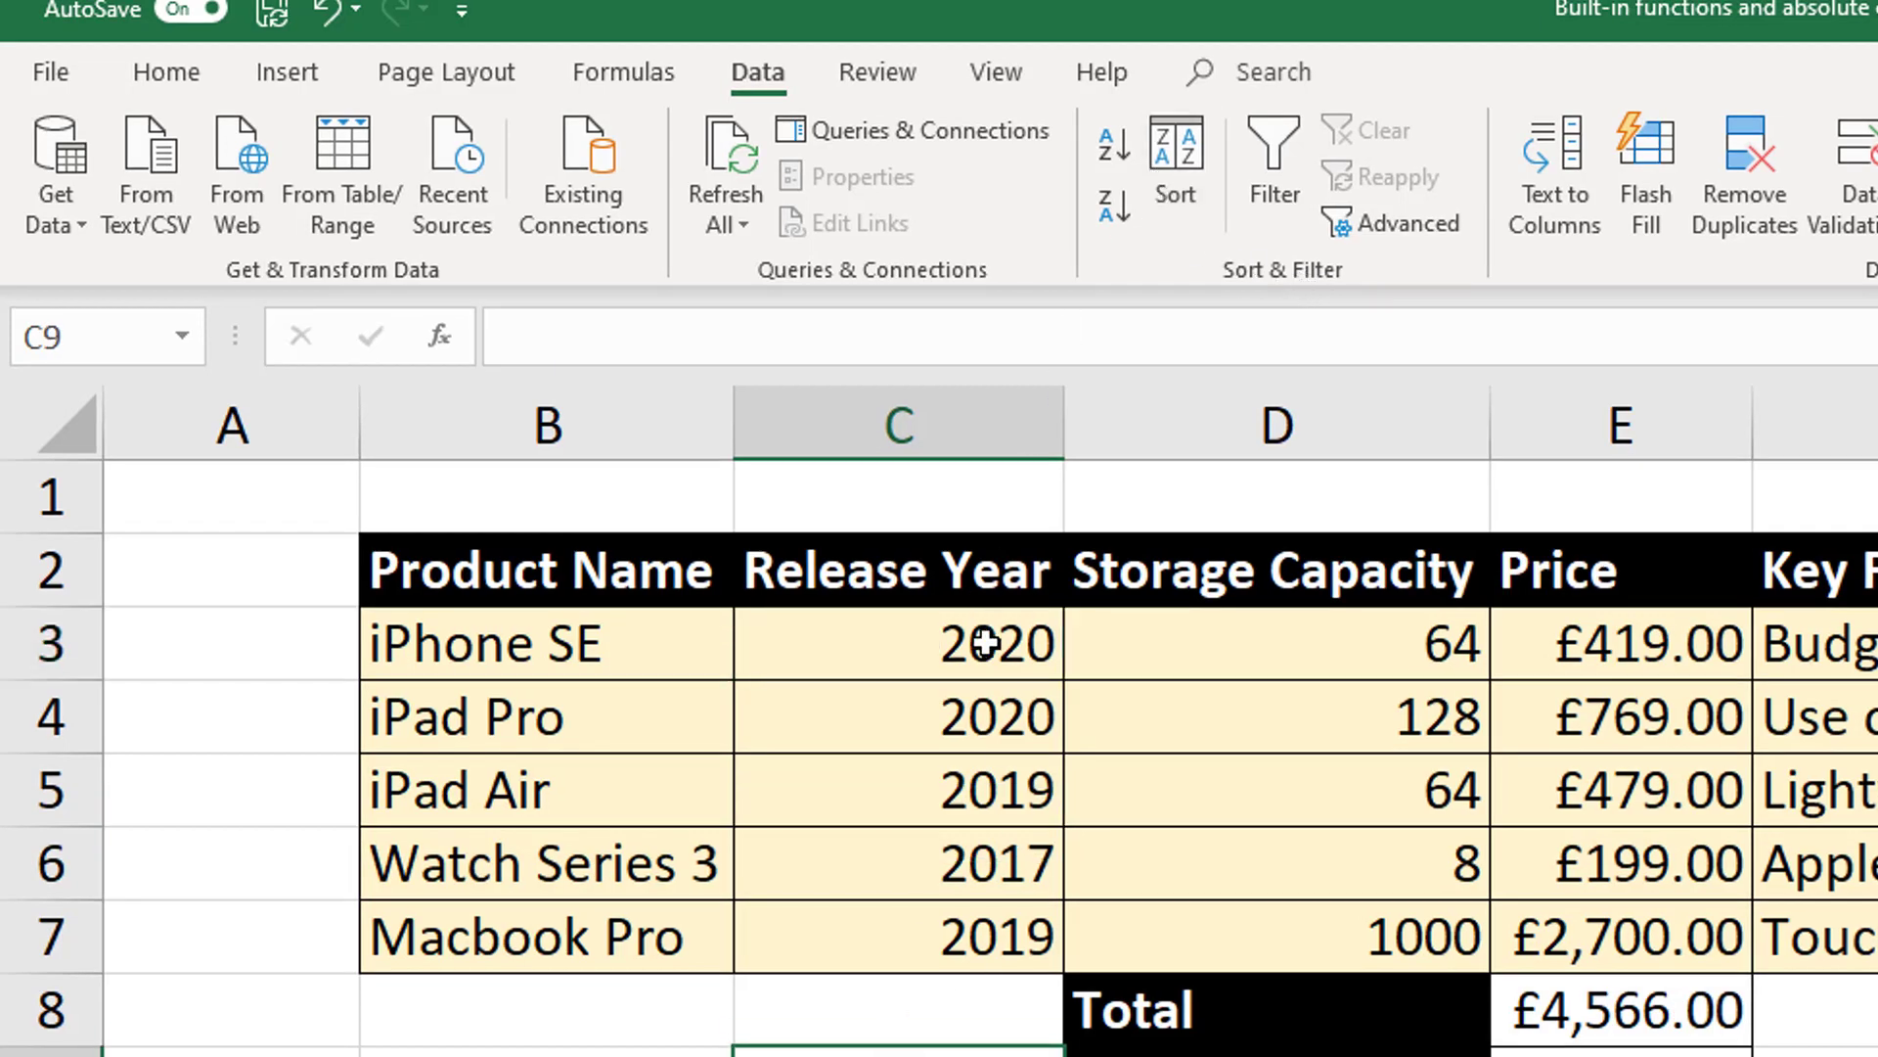
left_click(985, 643)
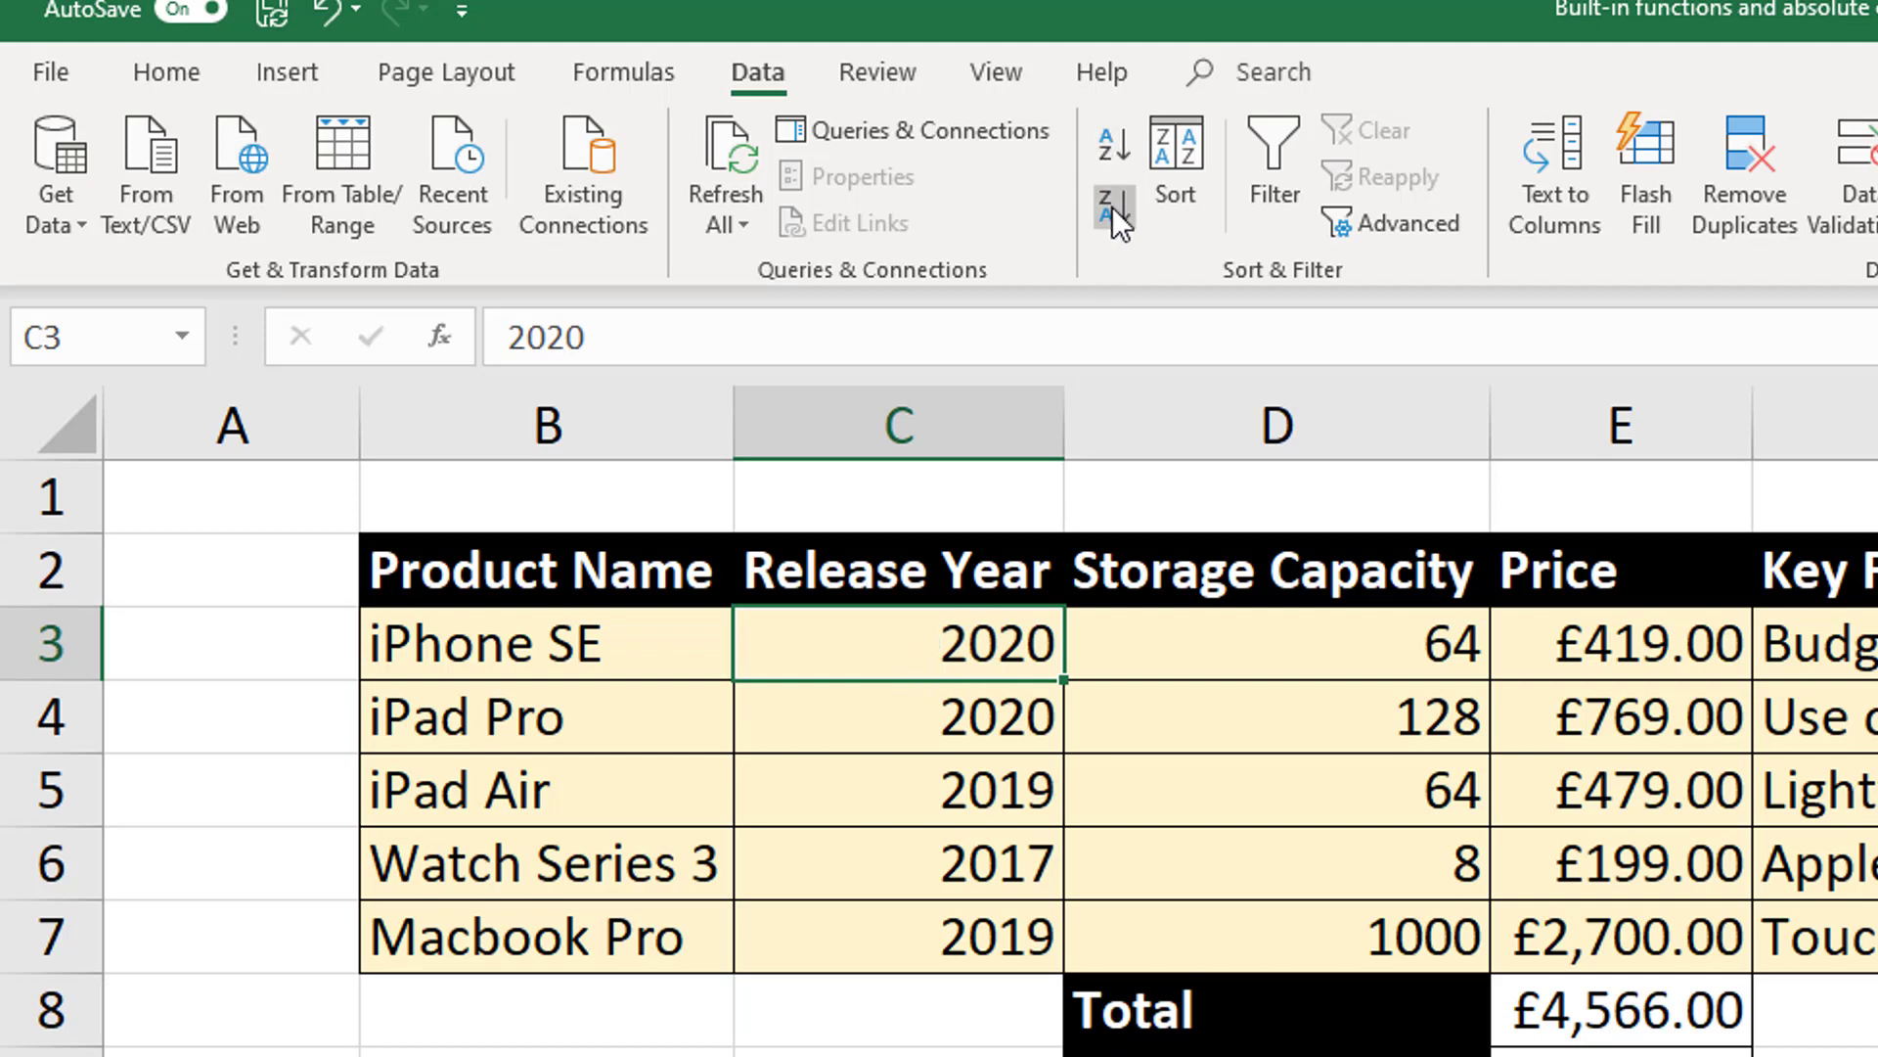
left_click(1111, 143)
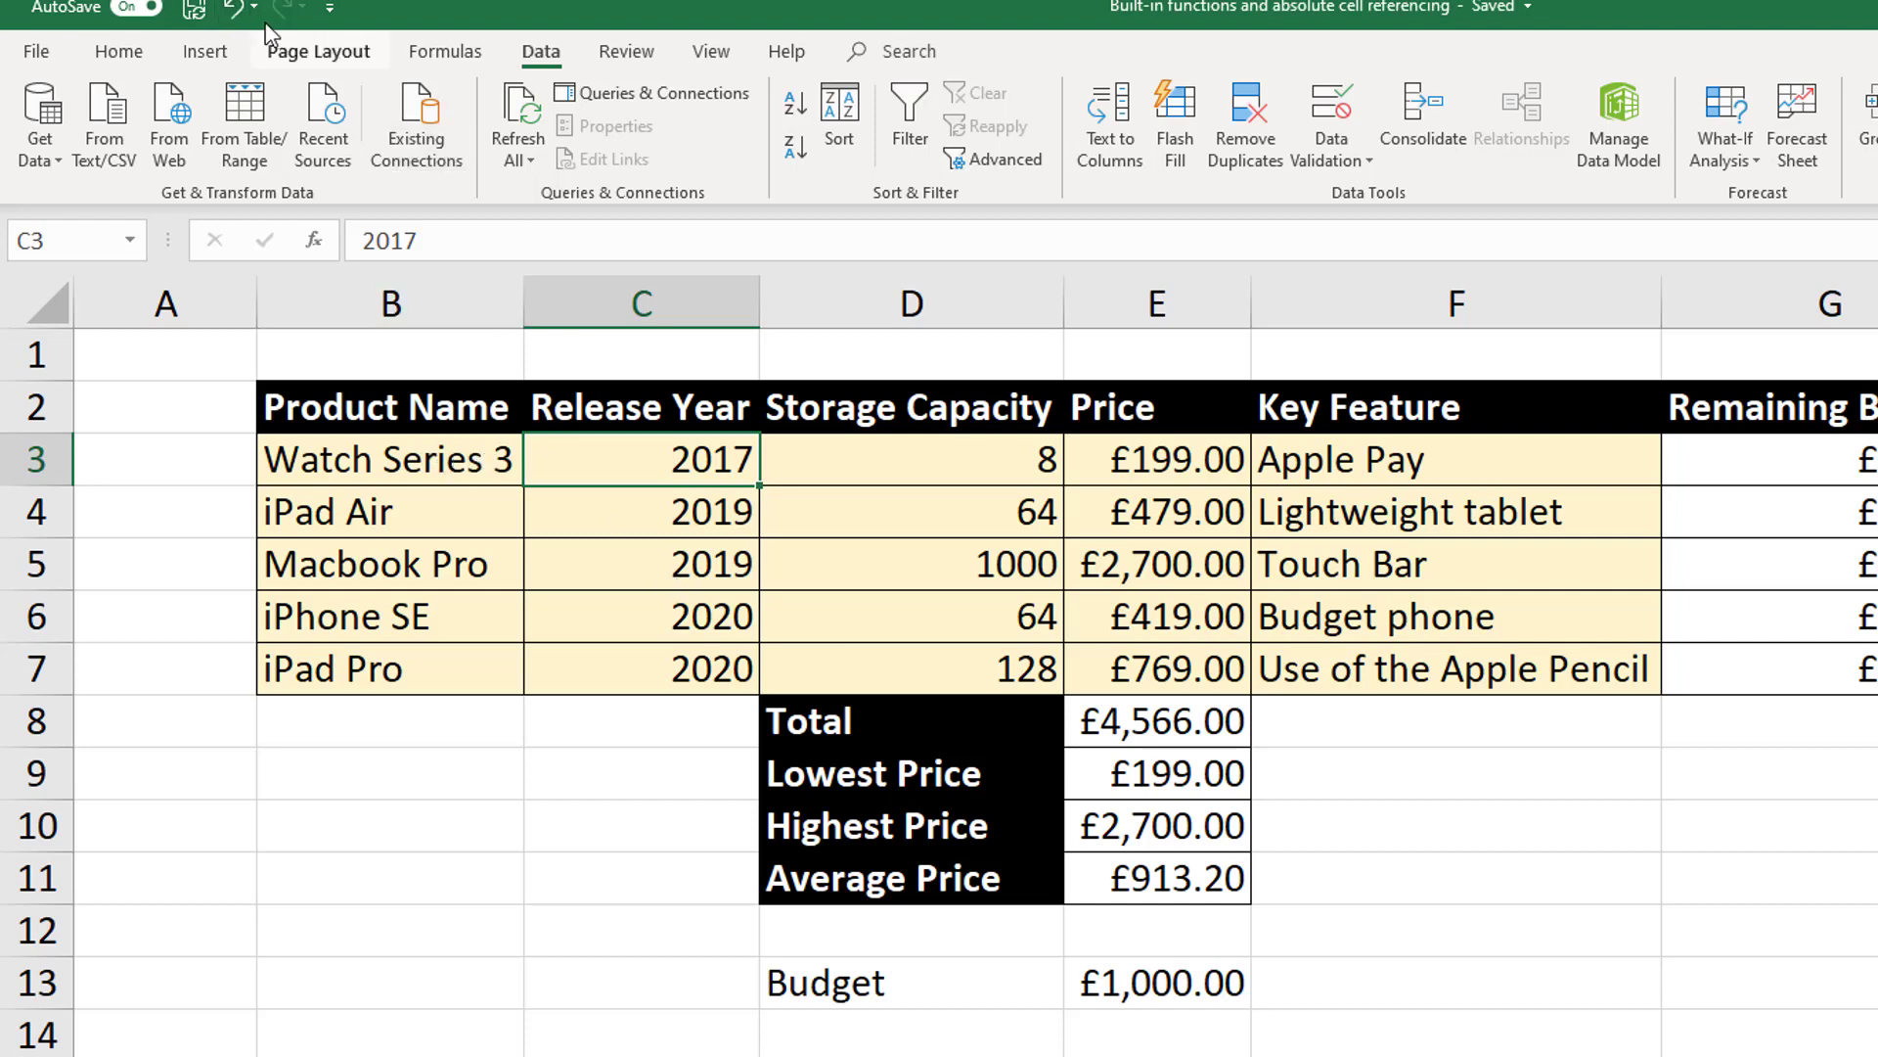
left_click(235, 14)
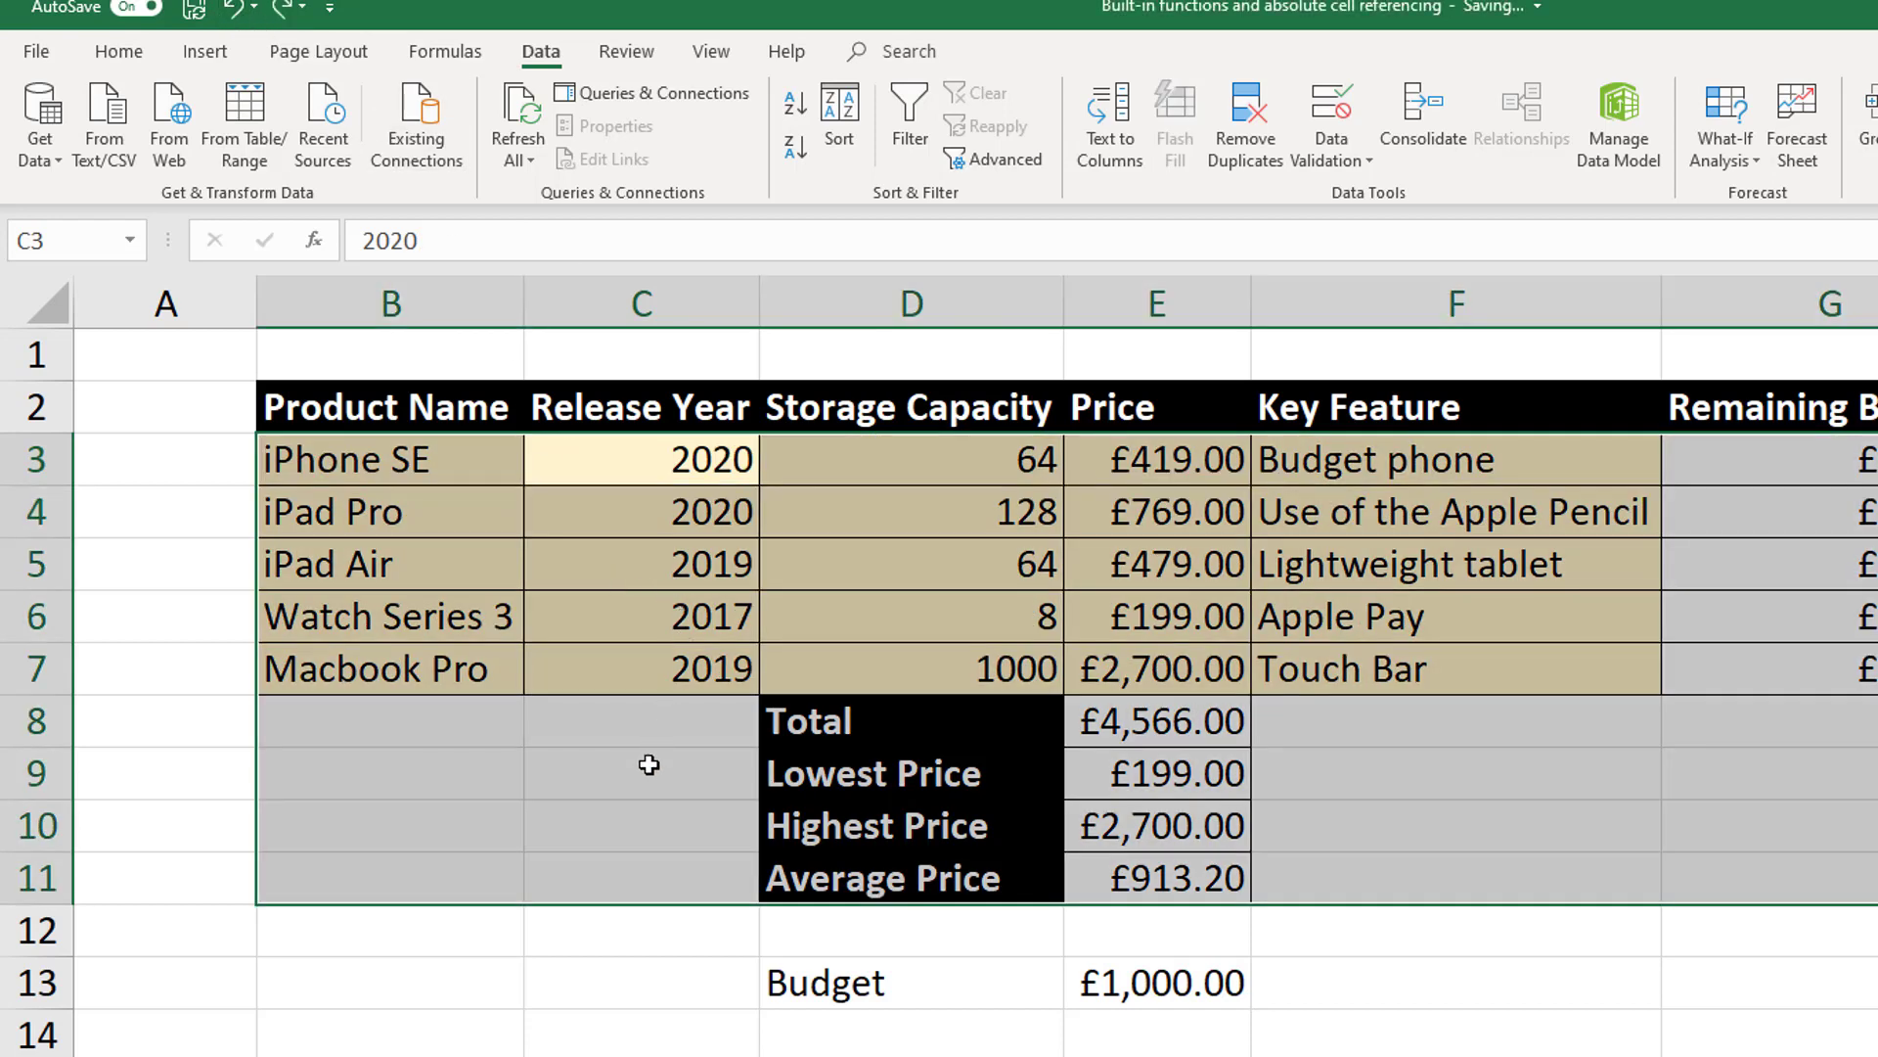
left_click(650, 765)
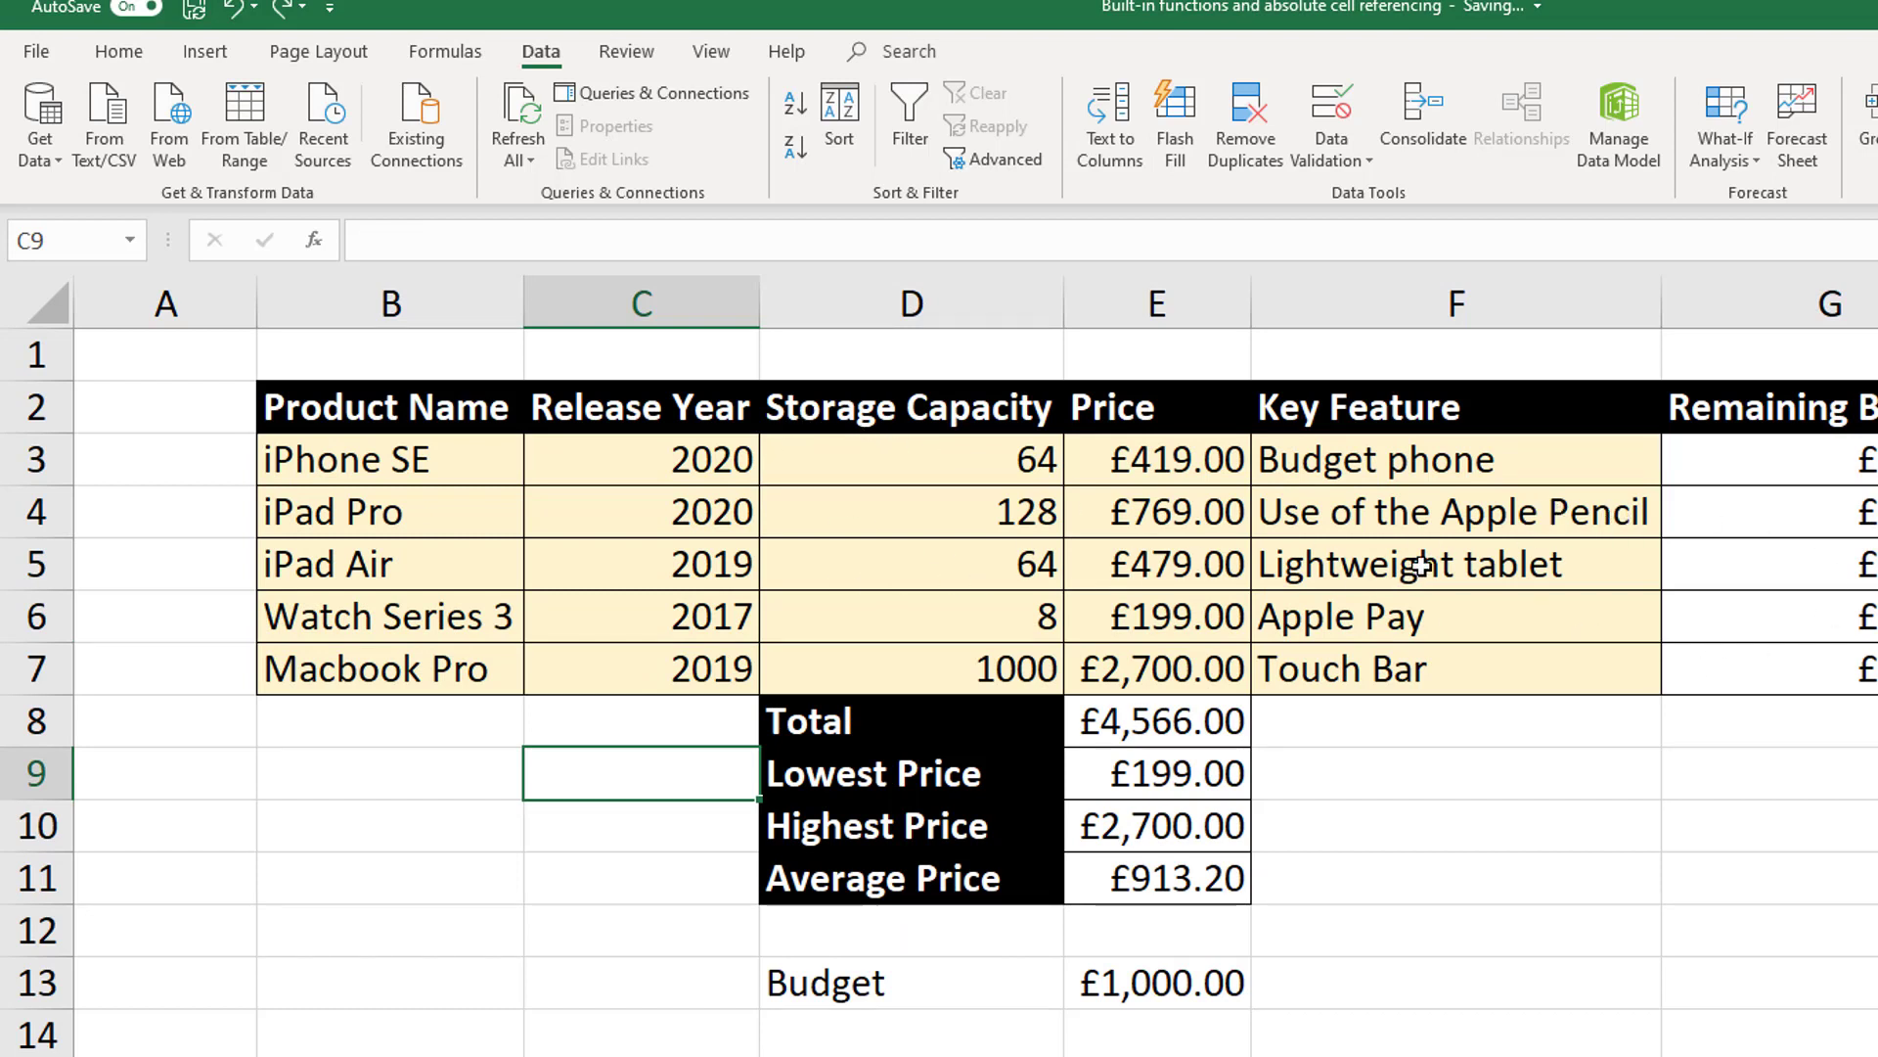
- Sort the product rows by Key Feature from Z to A, and re-sort them by Release Year in ascending order
left_click(1392, 459)
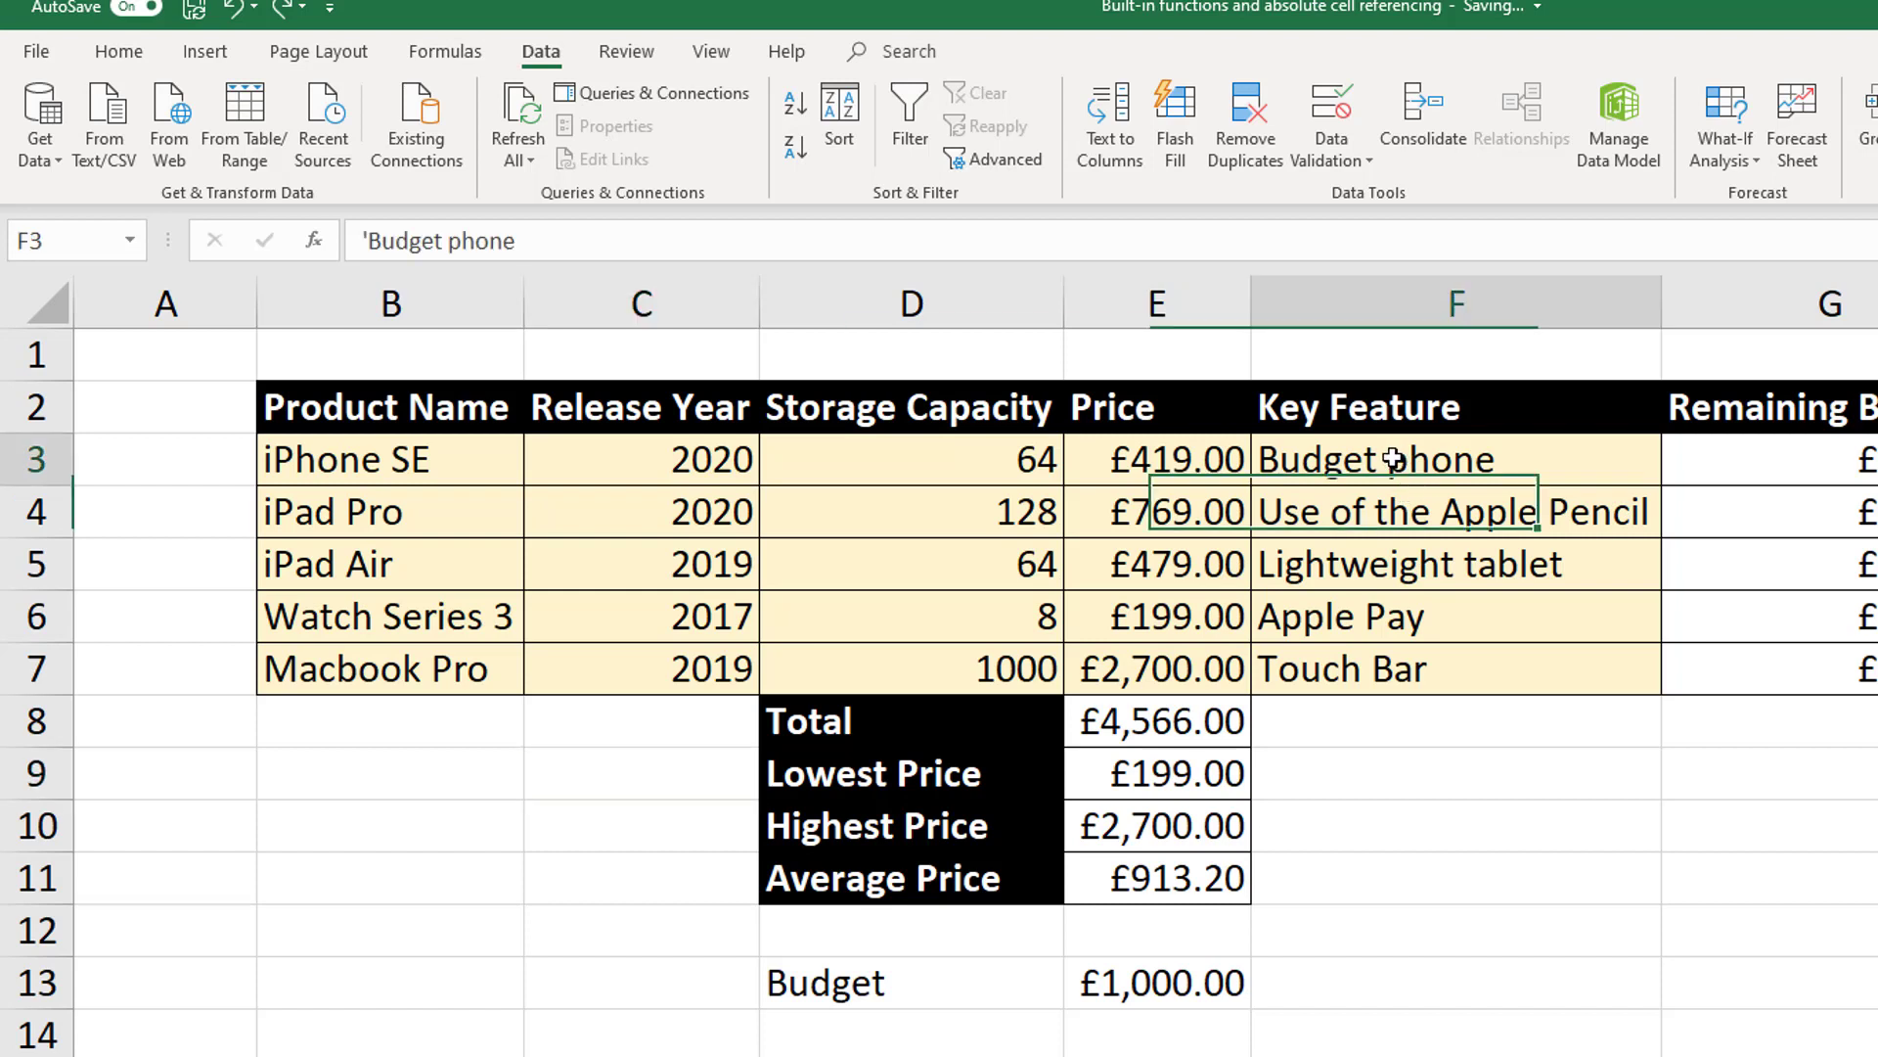
left_click(797, 154)
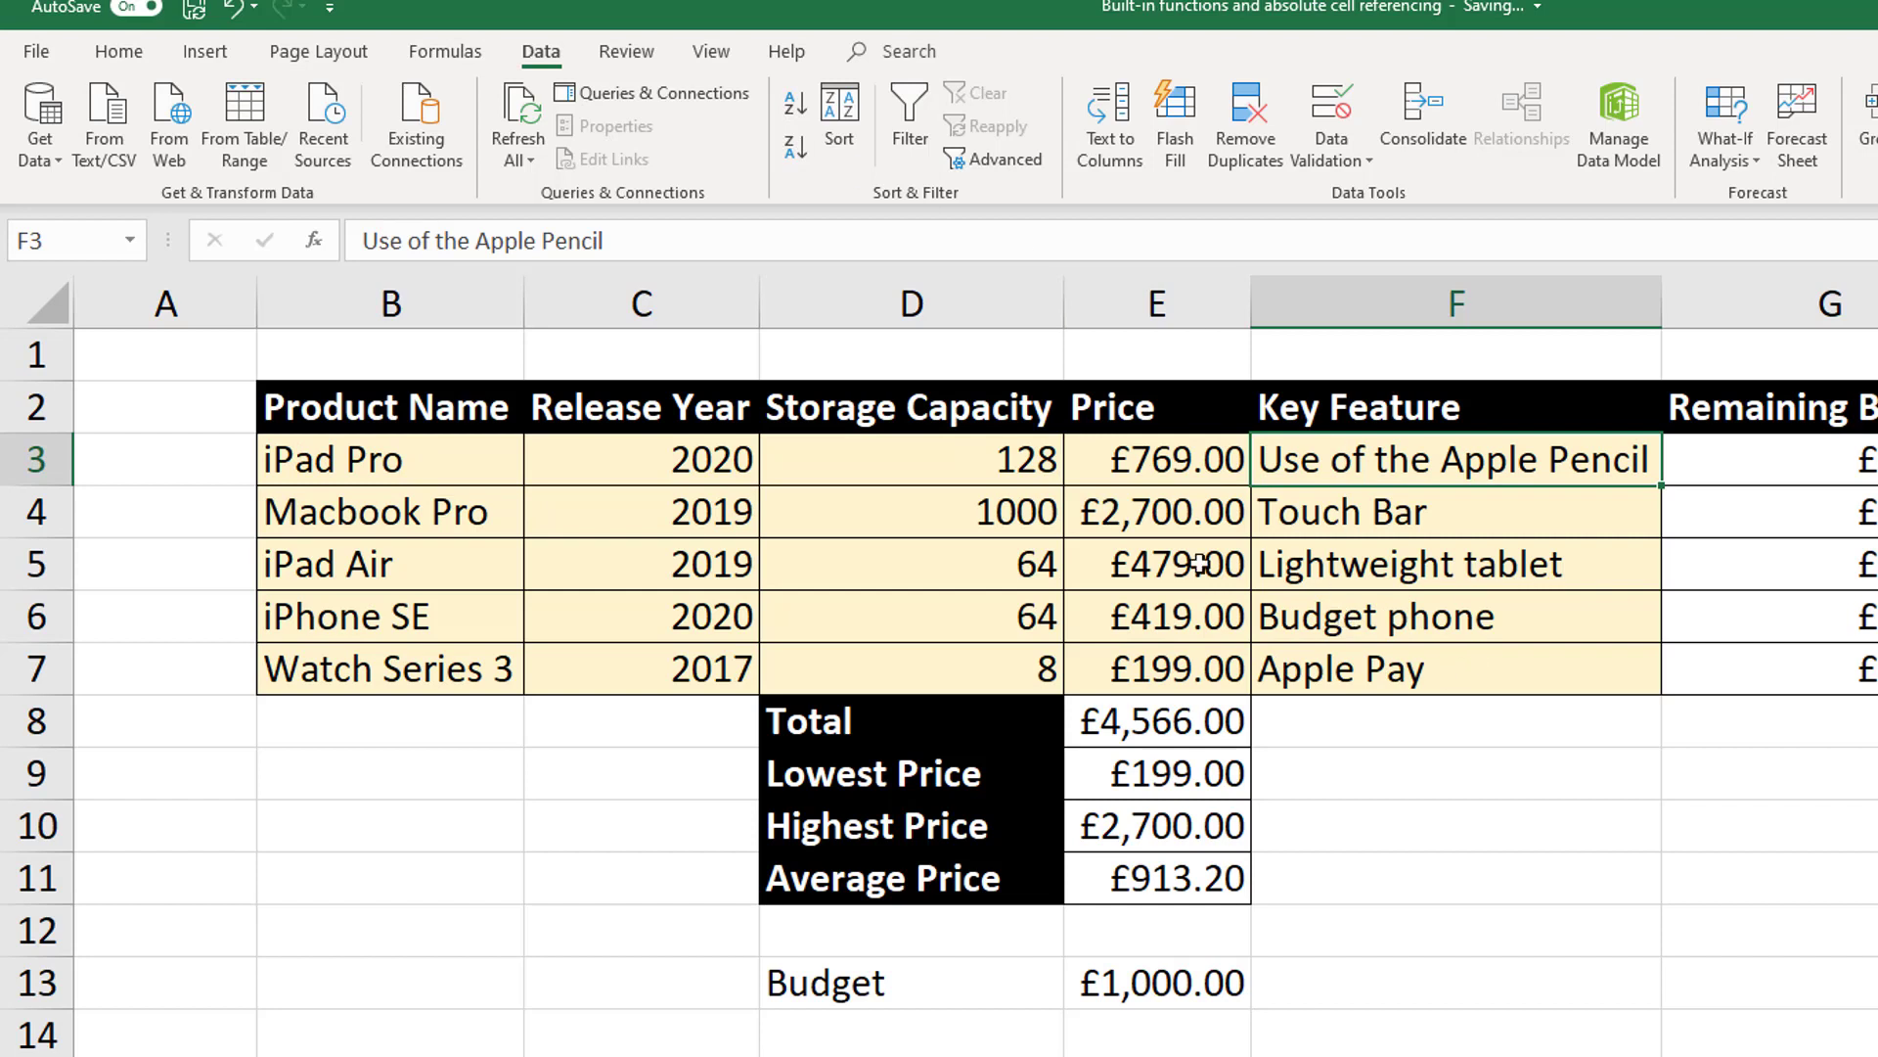
left_click(655, 459)
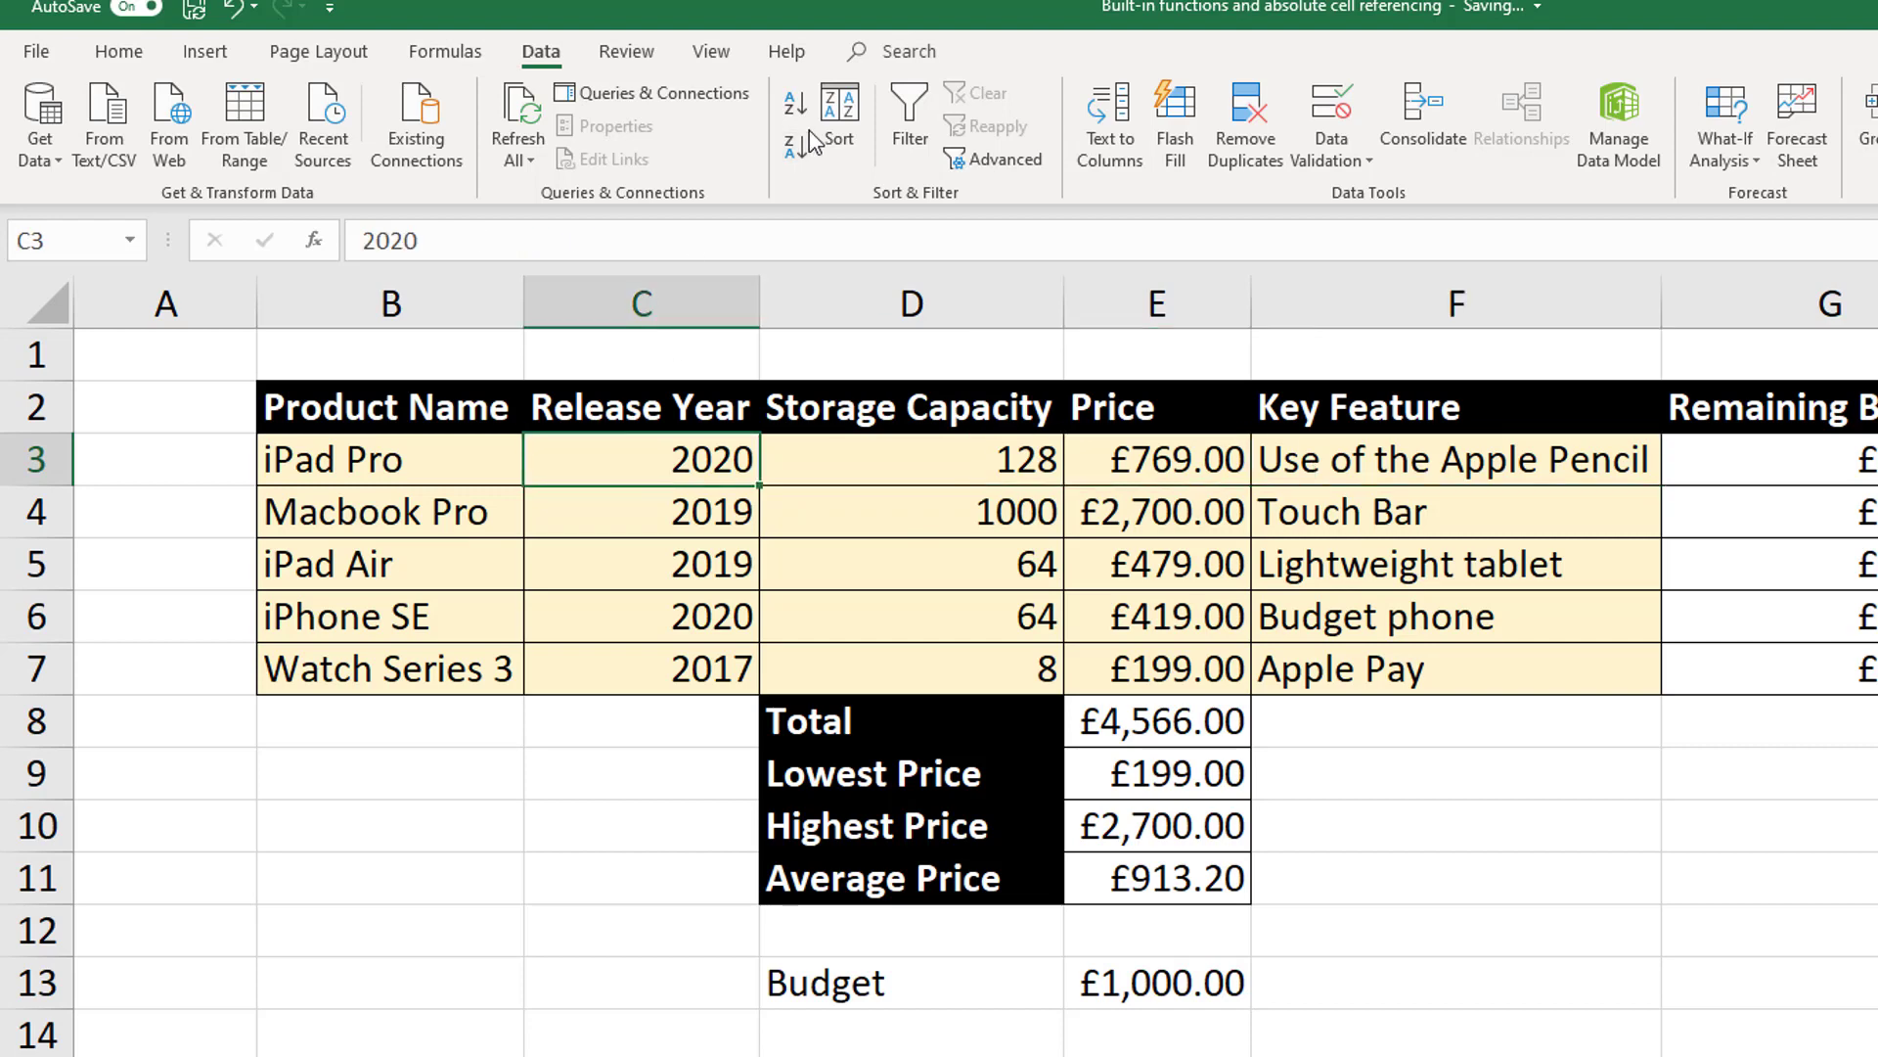
left_click(798, 109)
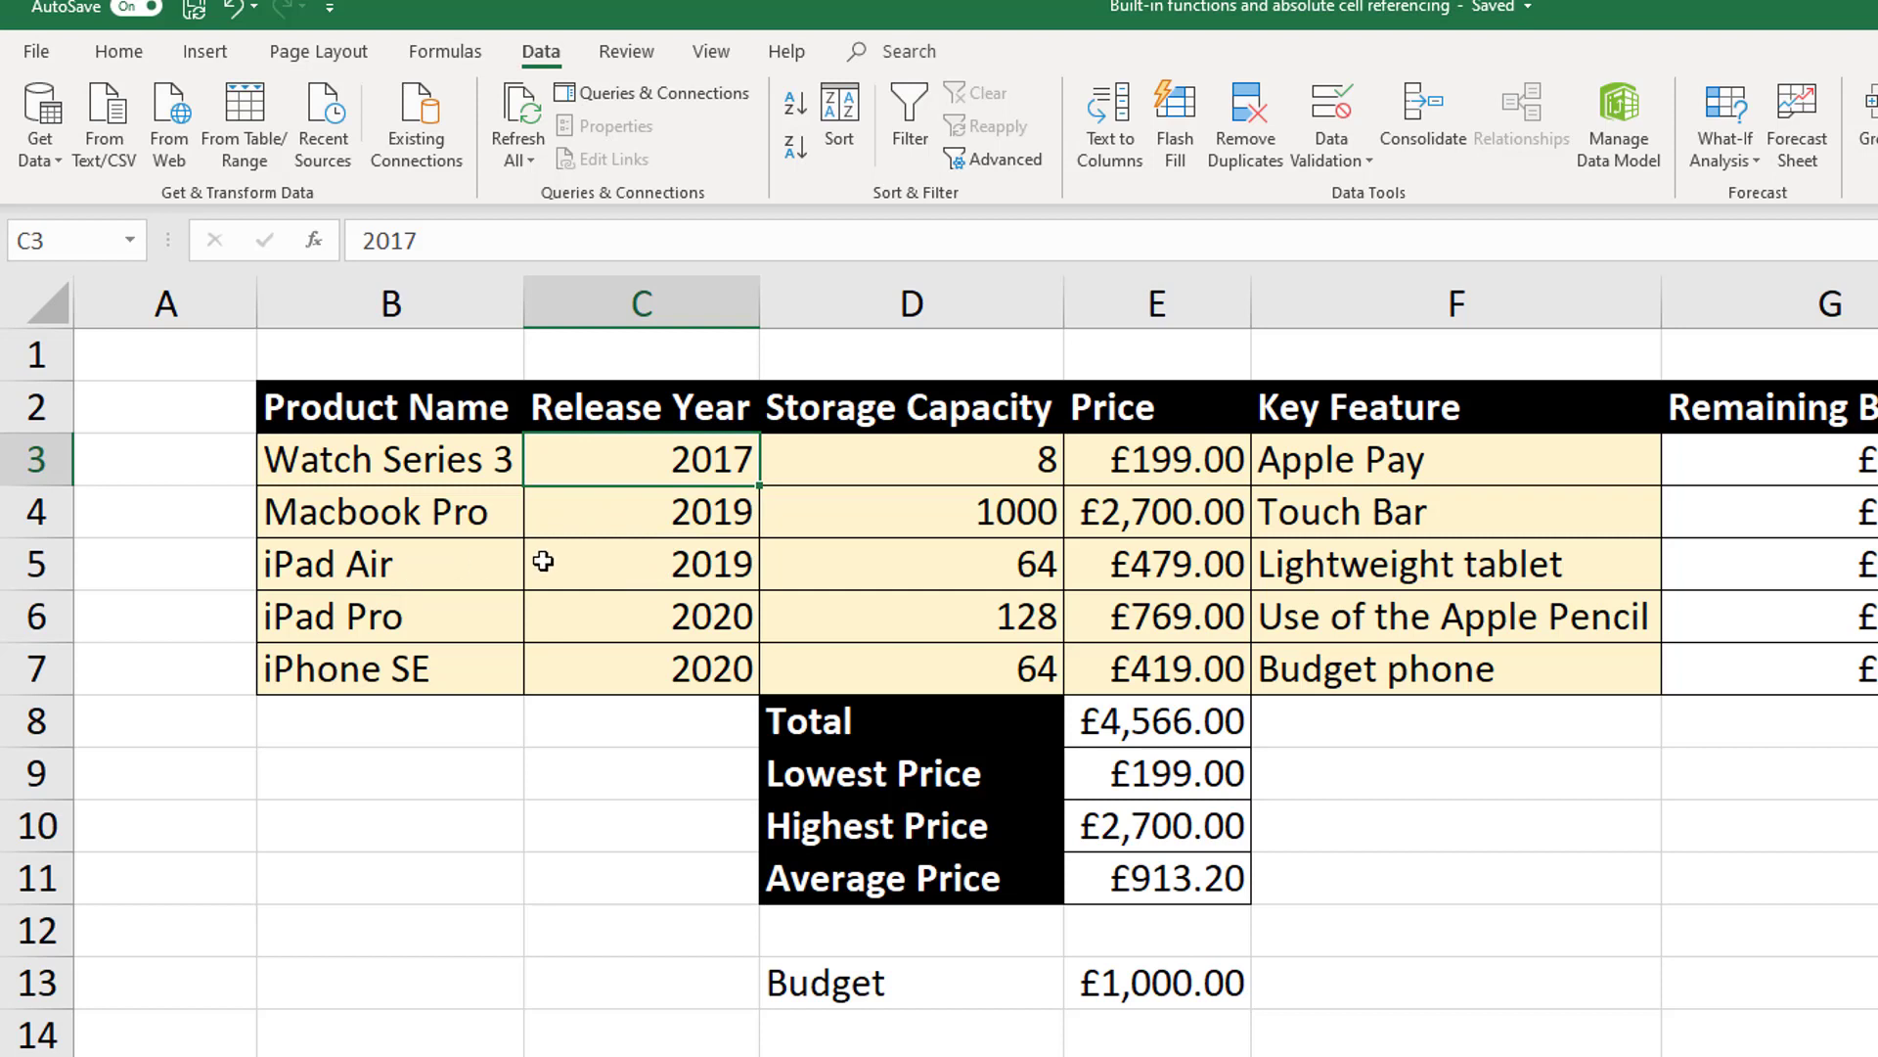
left_click(1121, 513)
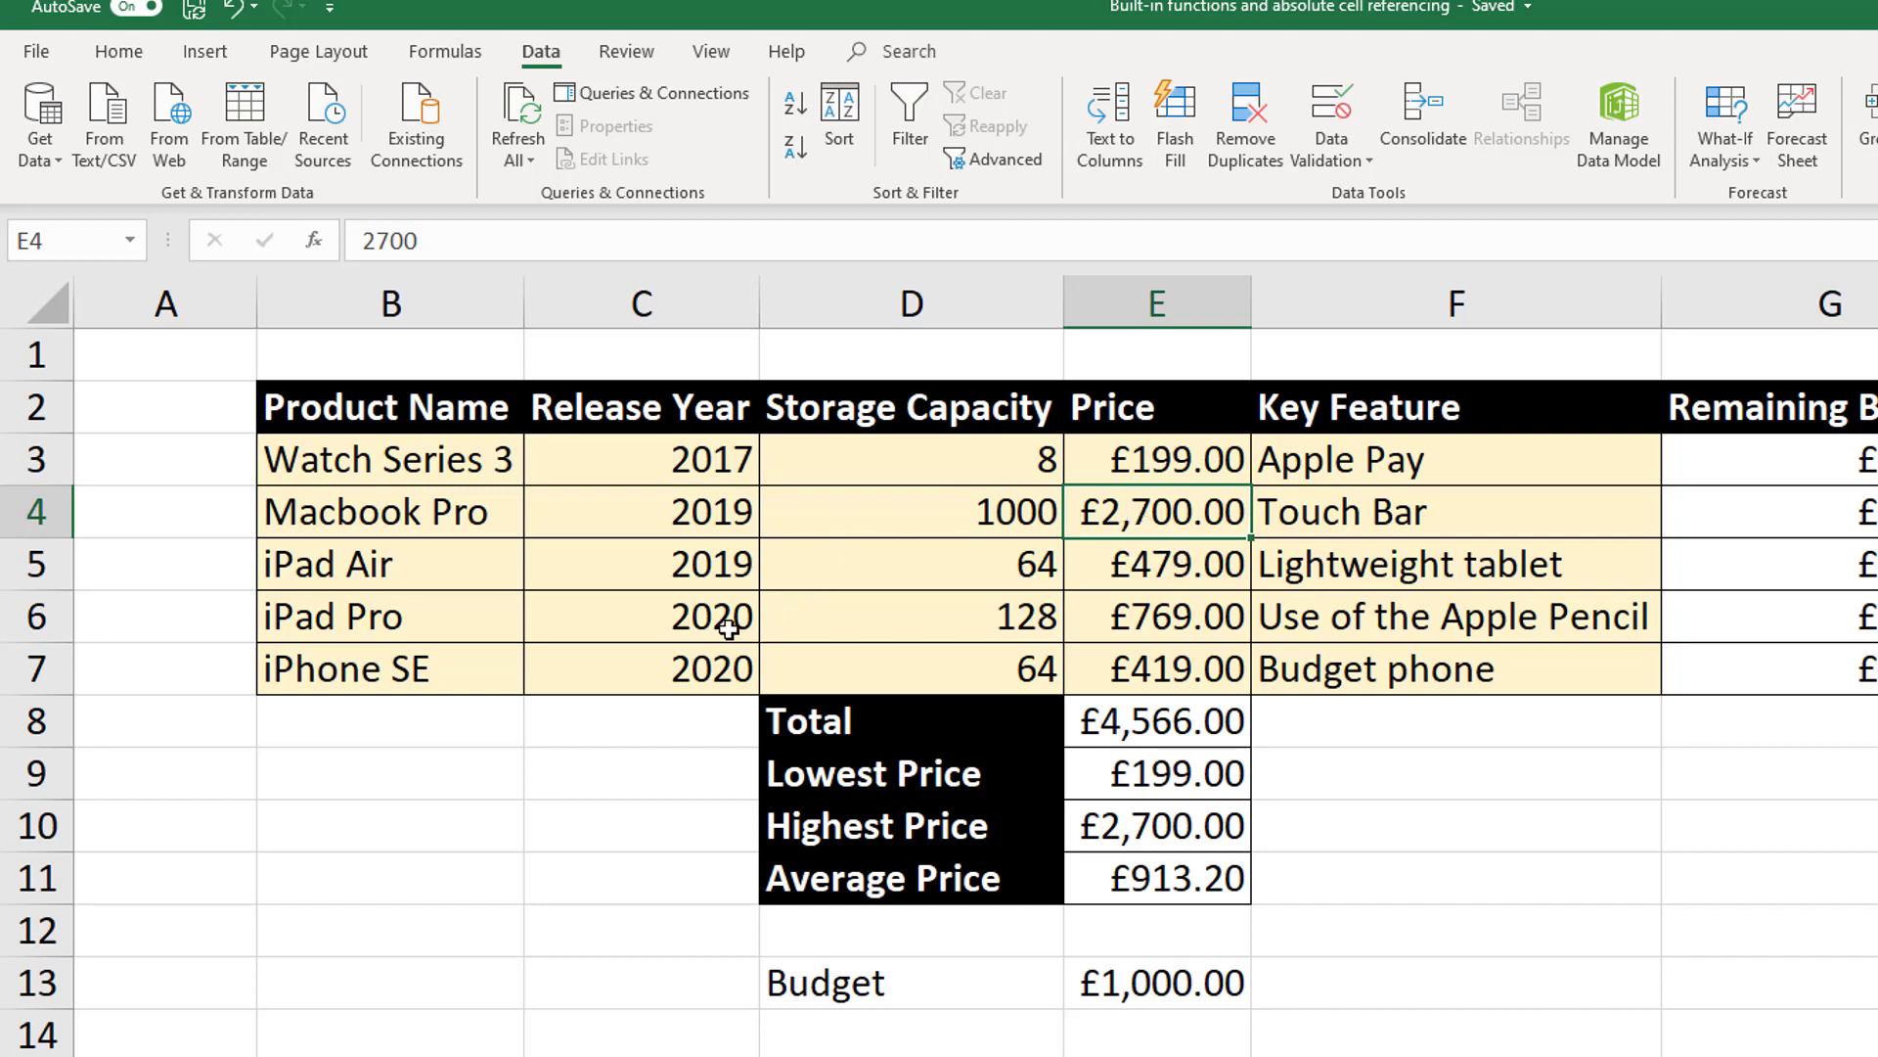
left_click(420, 631)
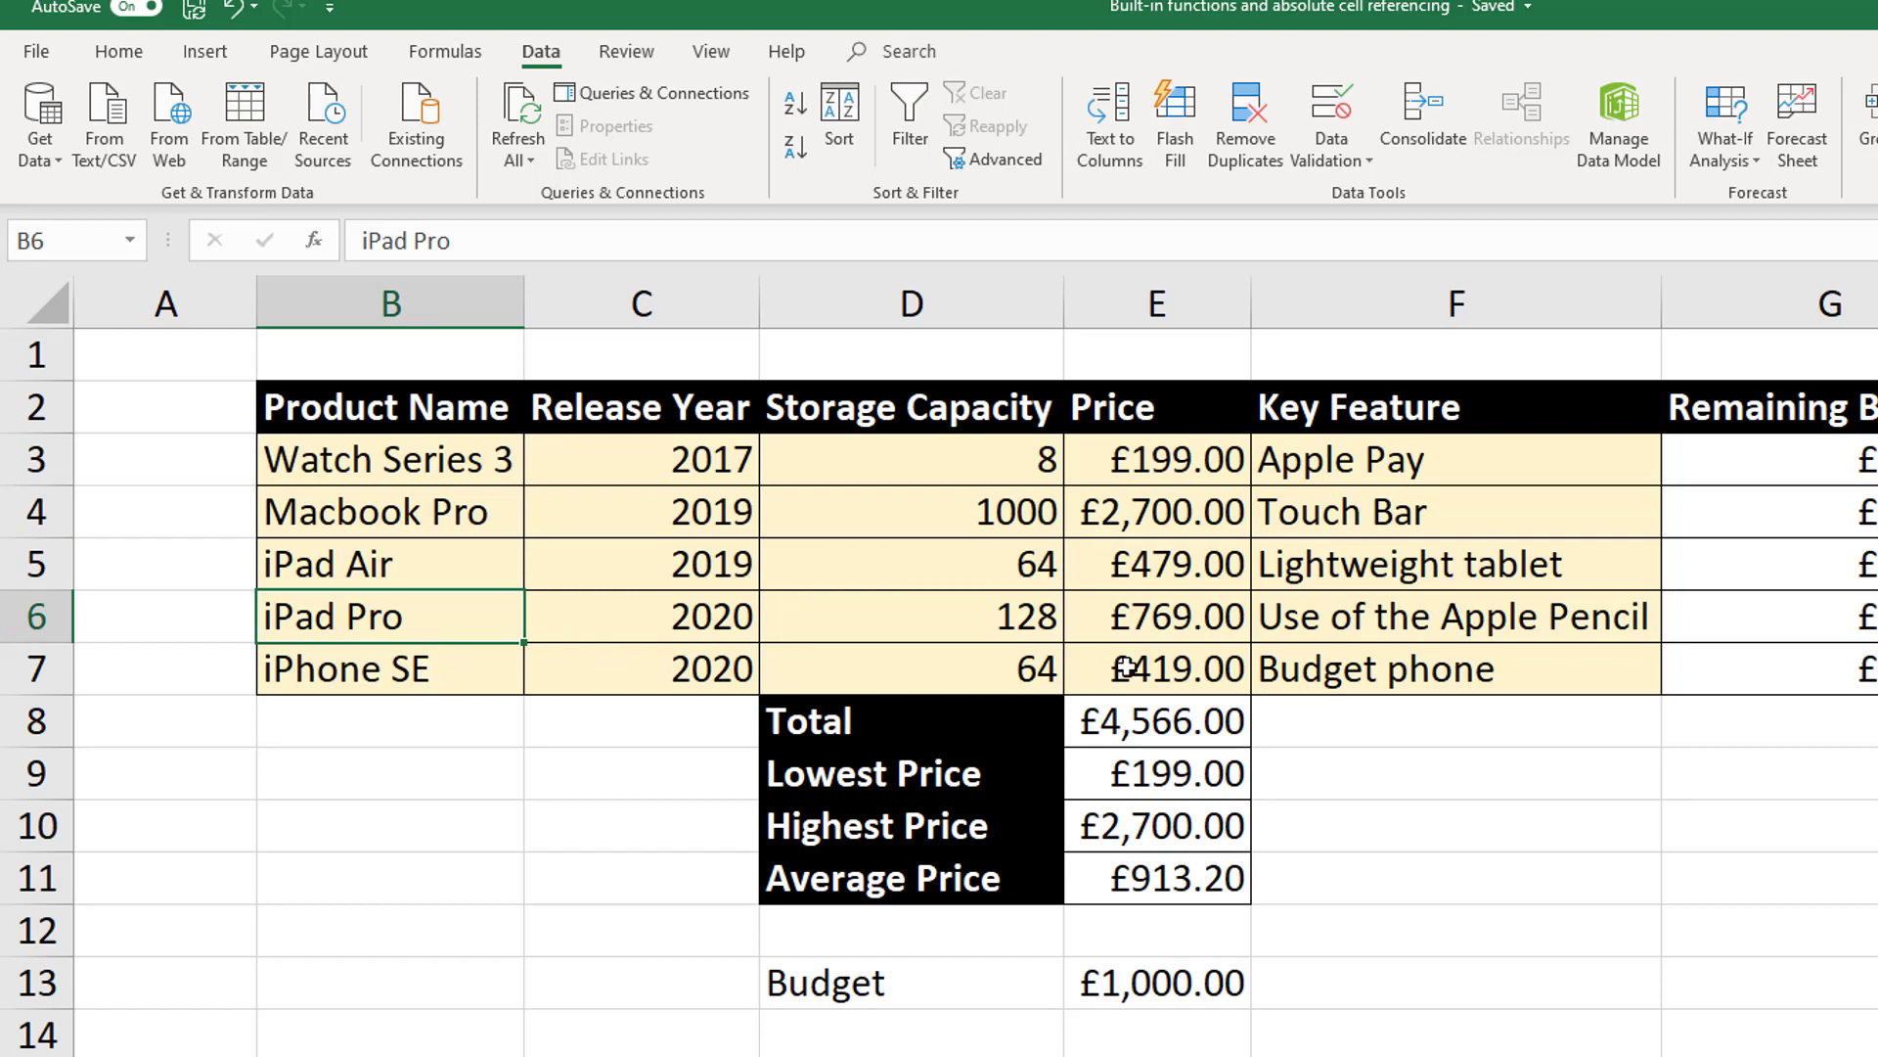
- Sort the whole table, summary rows included, by Release Year and then by Price, both from smallest to largest
left_click(1174, 623)
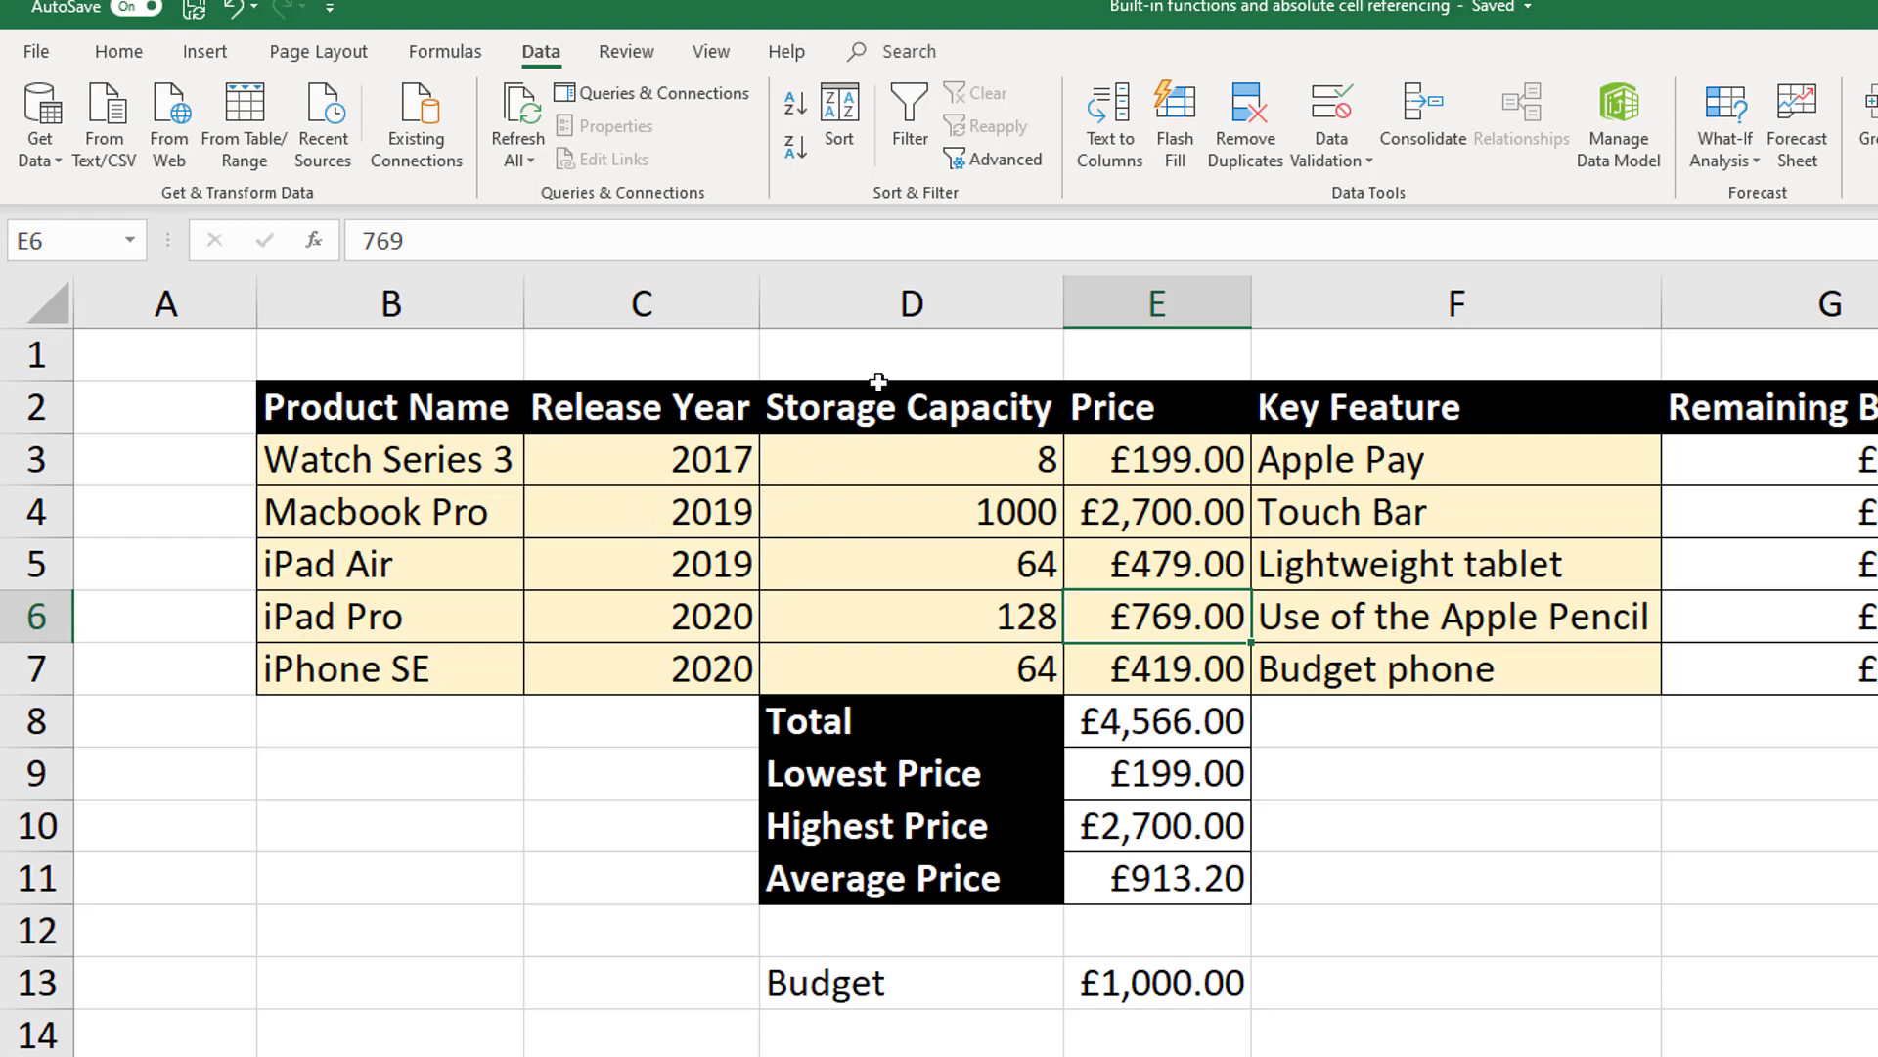
left_click(844, 133)
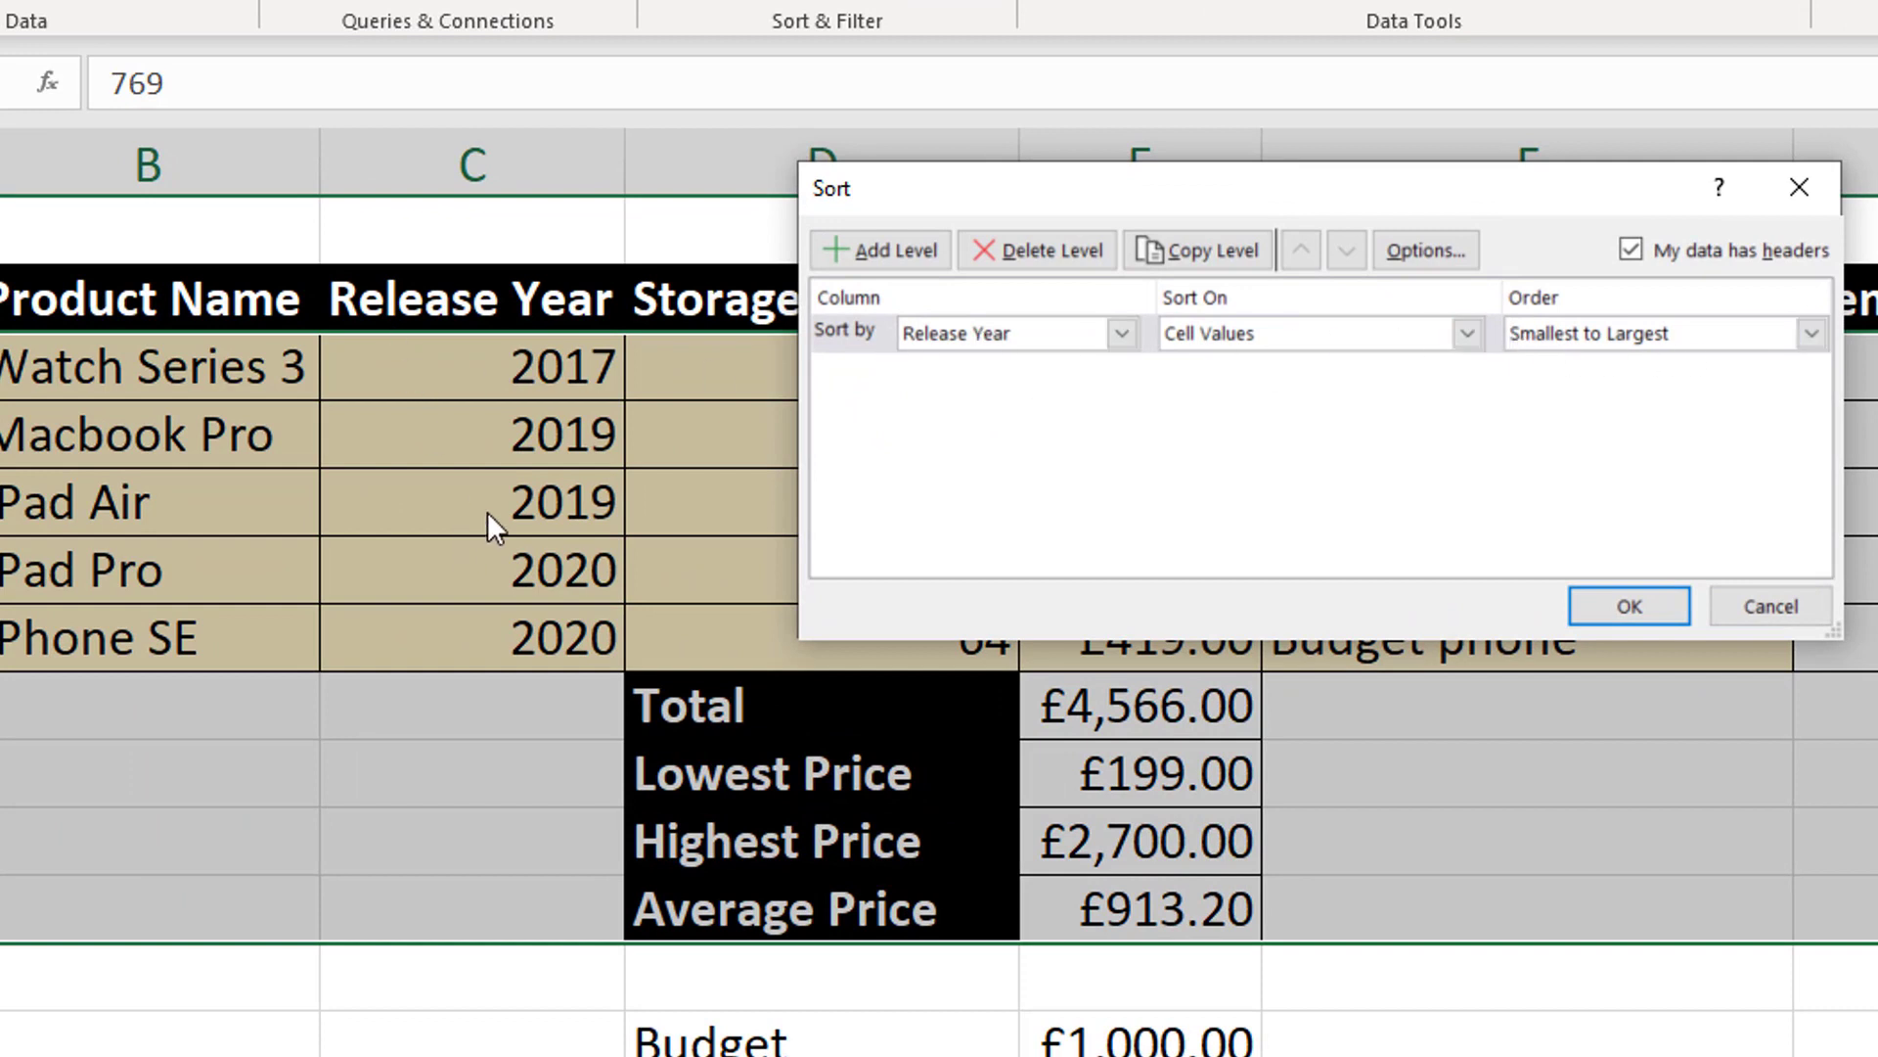
left_click(889, 247)
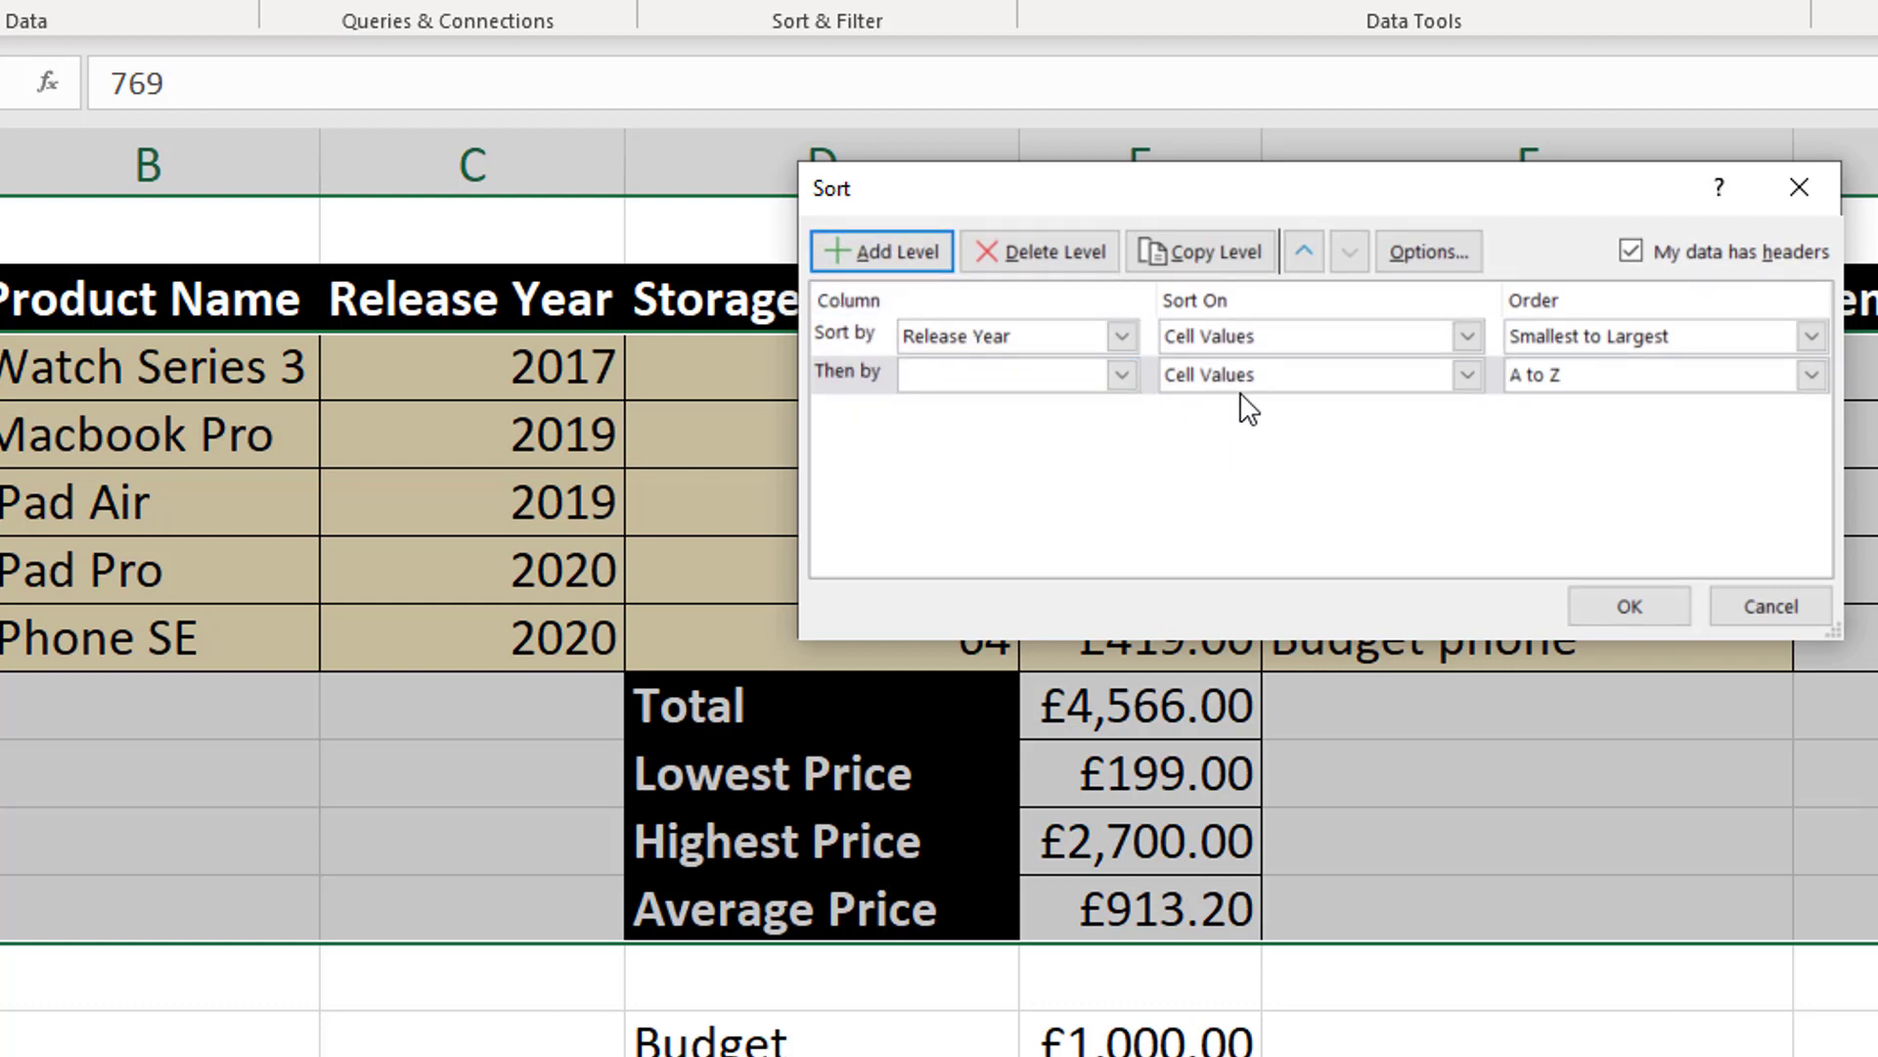
left_click(1121, 374)
left_click(942, 479)
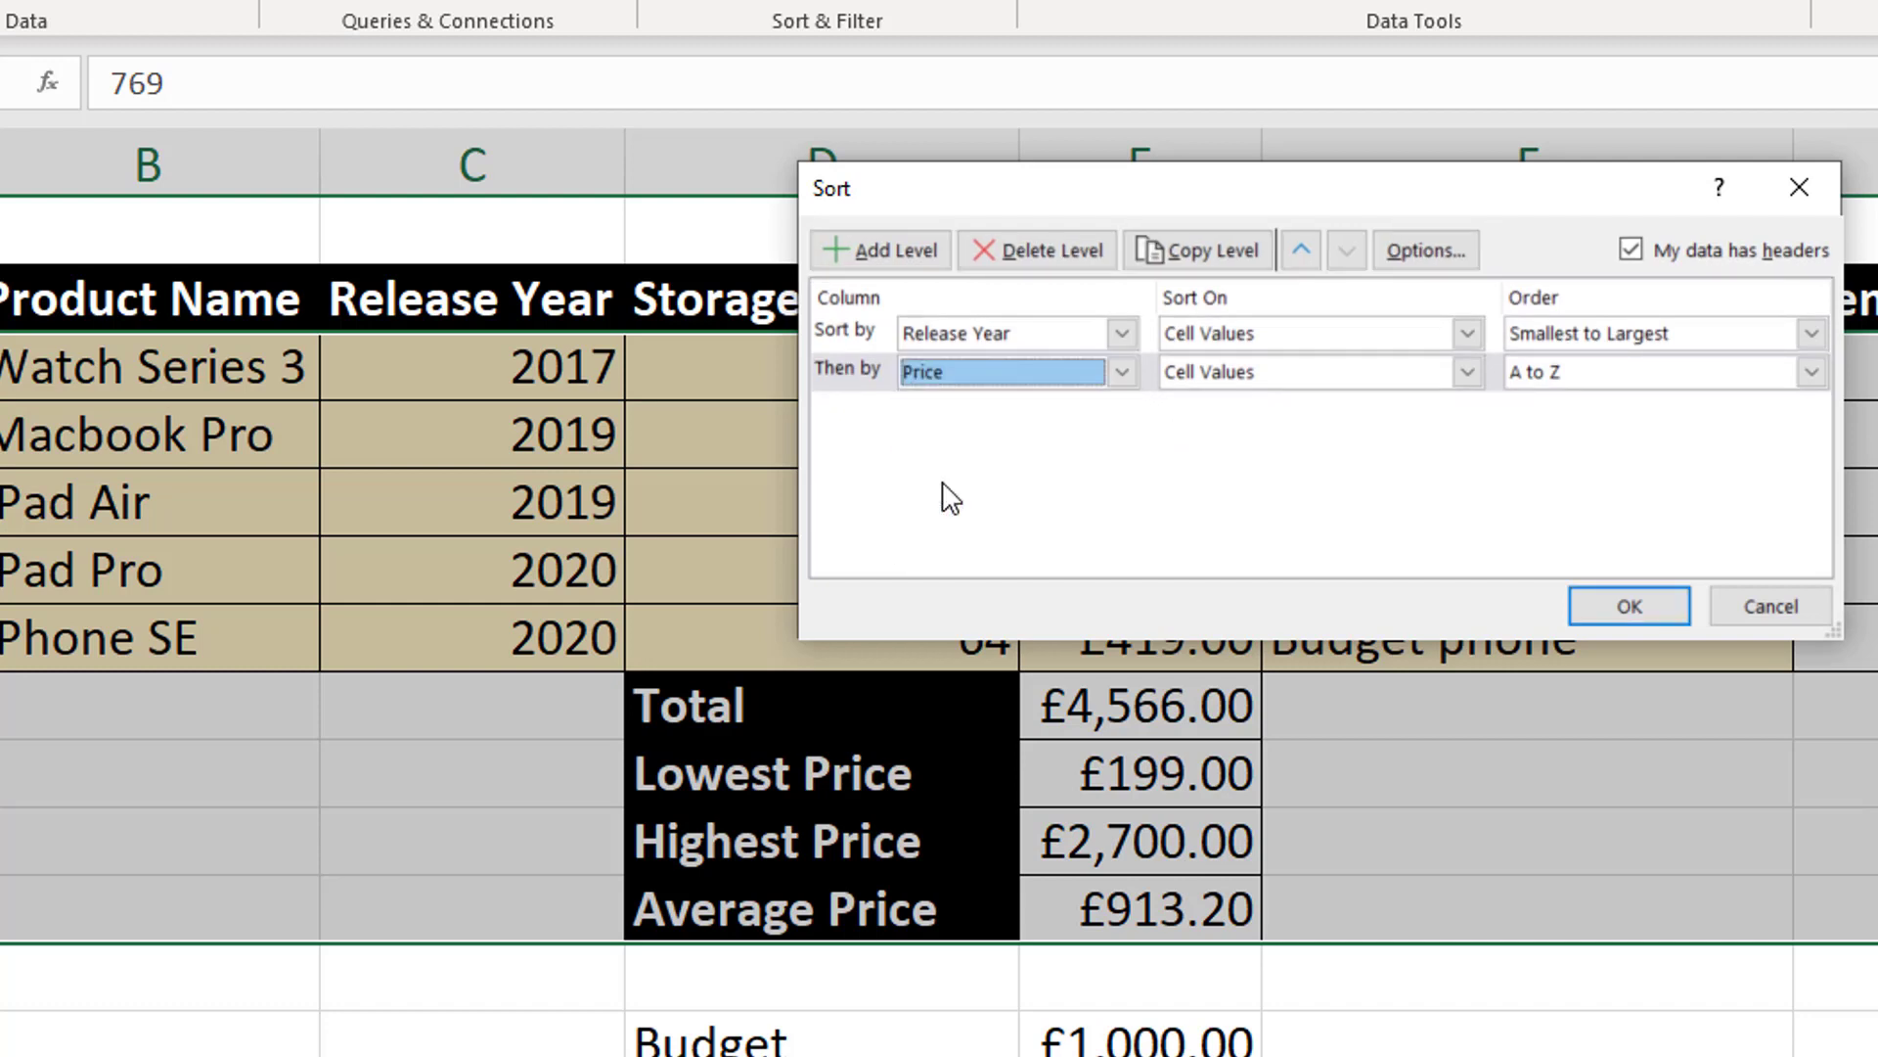
left_click(1810, 372)
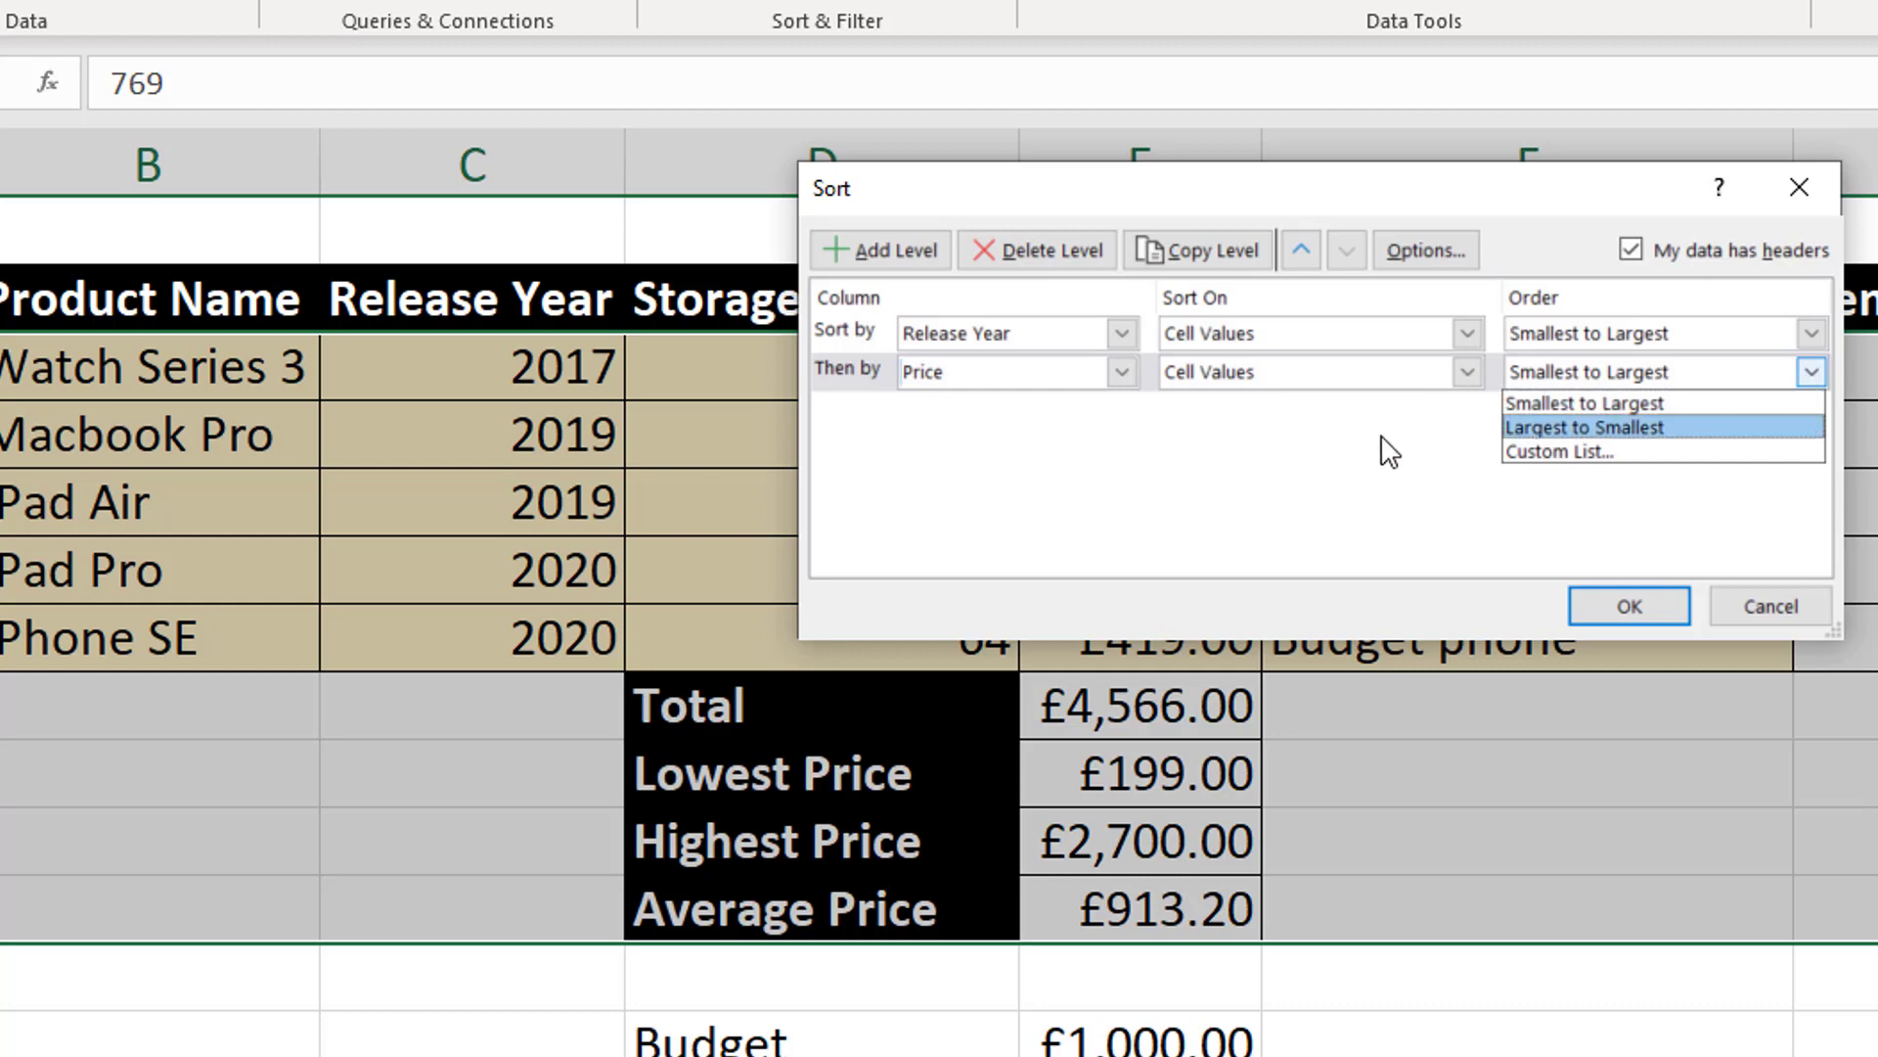
left_click(1394, 468)
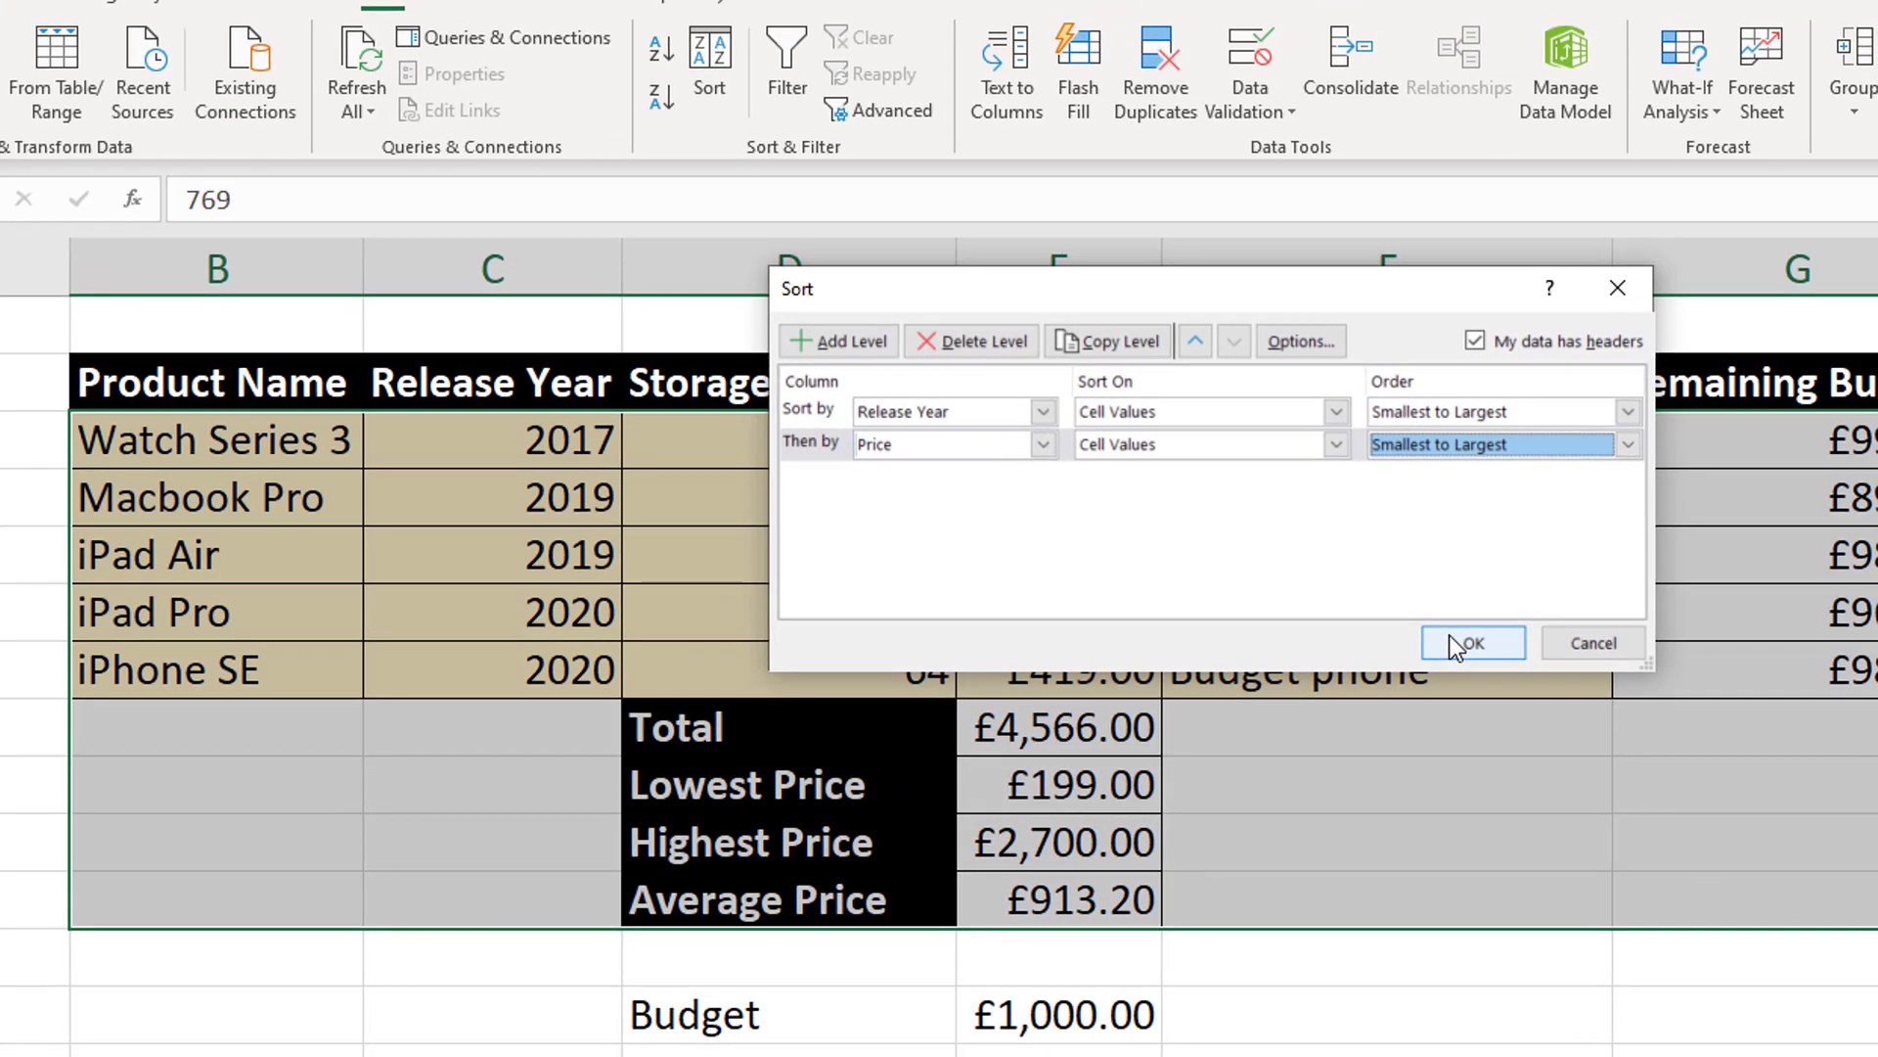
left_click(1471, 643)
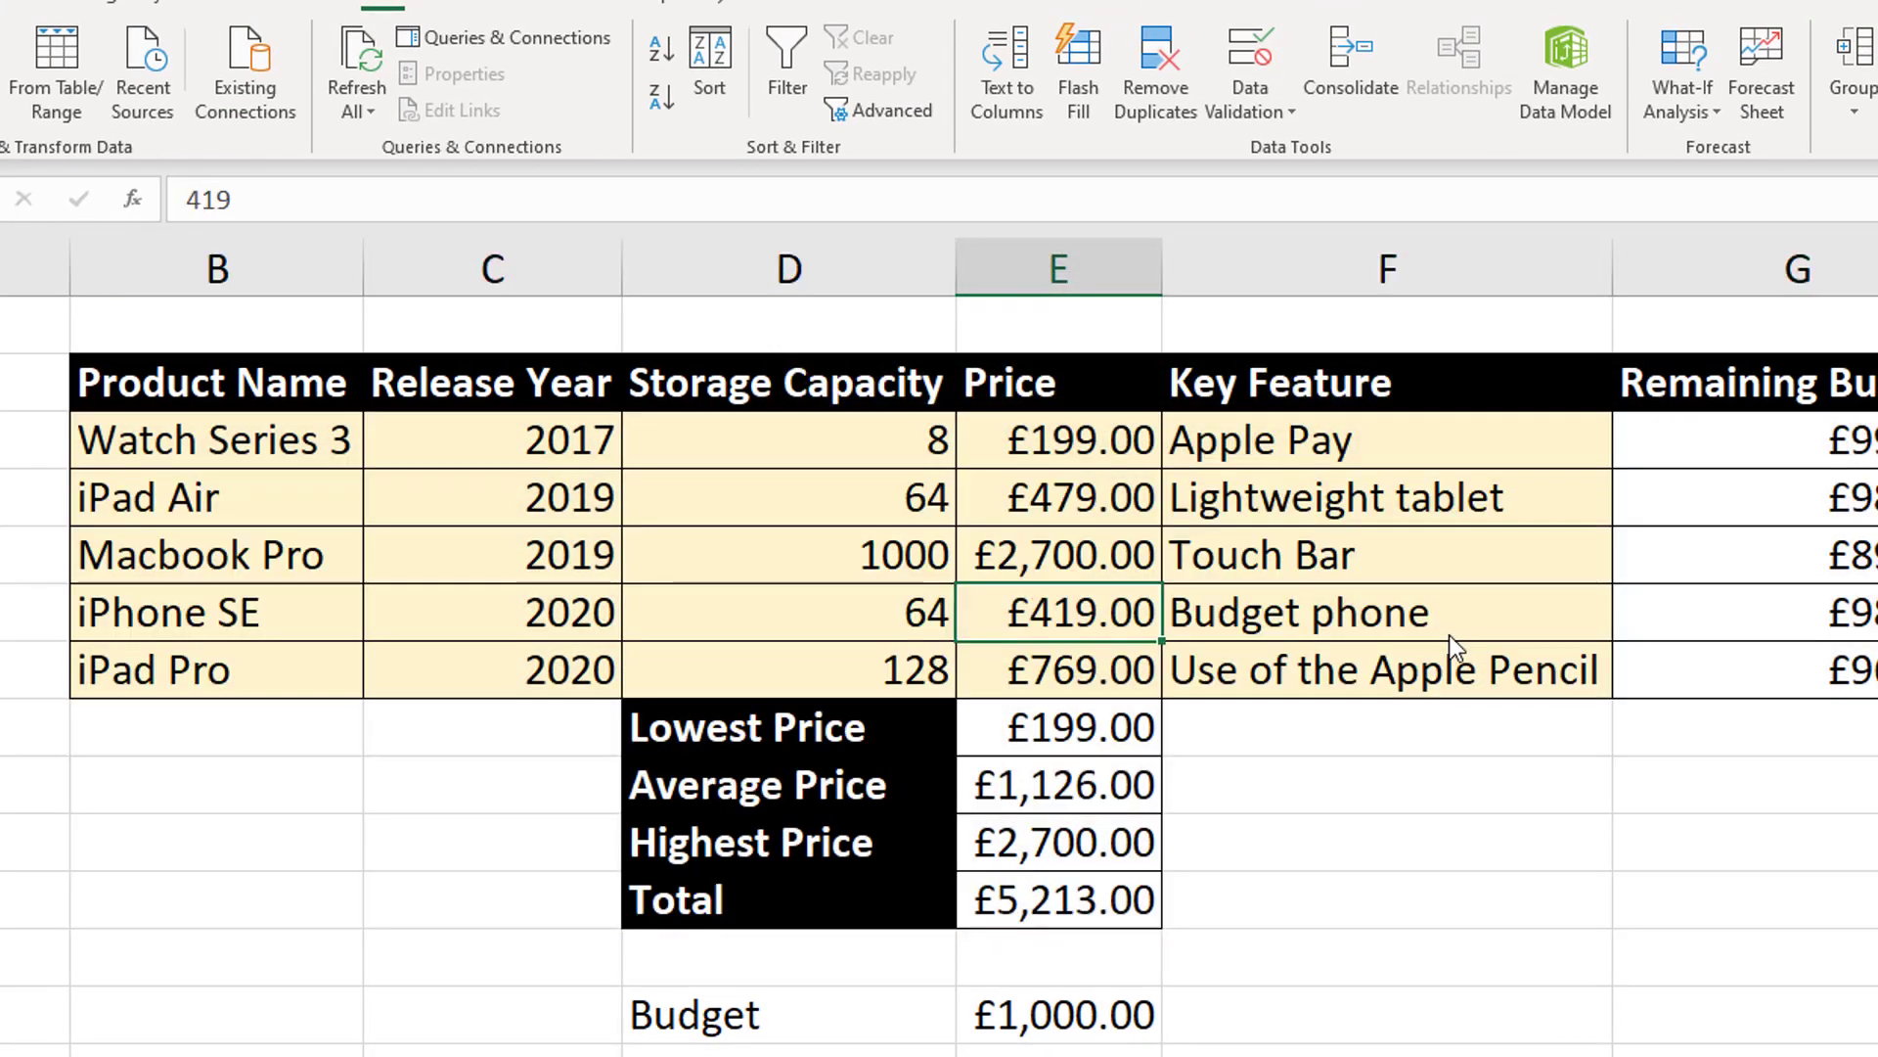
- Check the sorted prices and the summary rows below them, and undo the two-level sort
left_click(1040, 557)
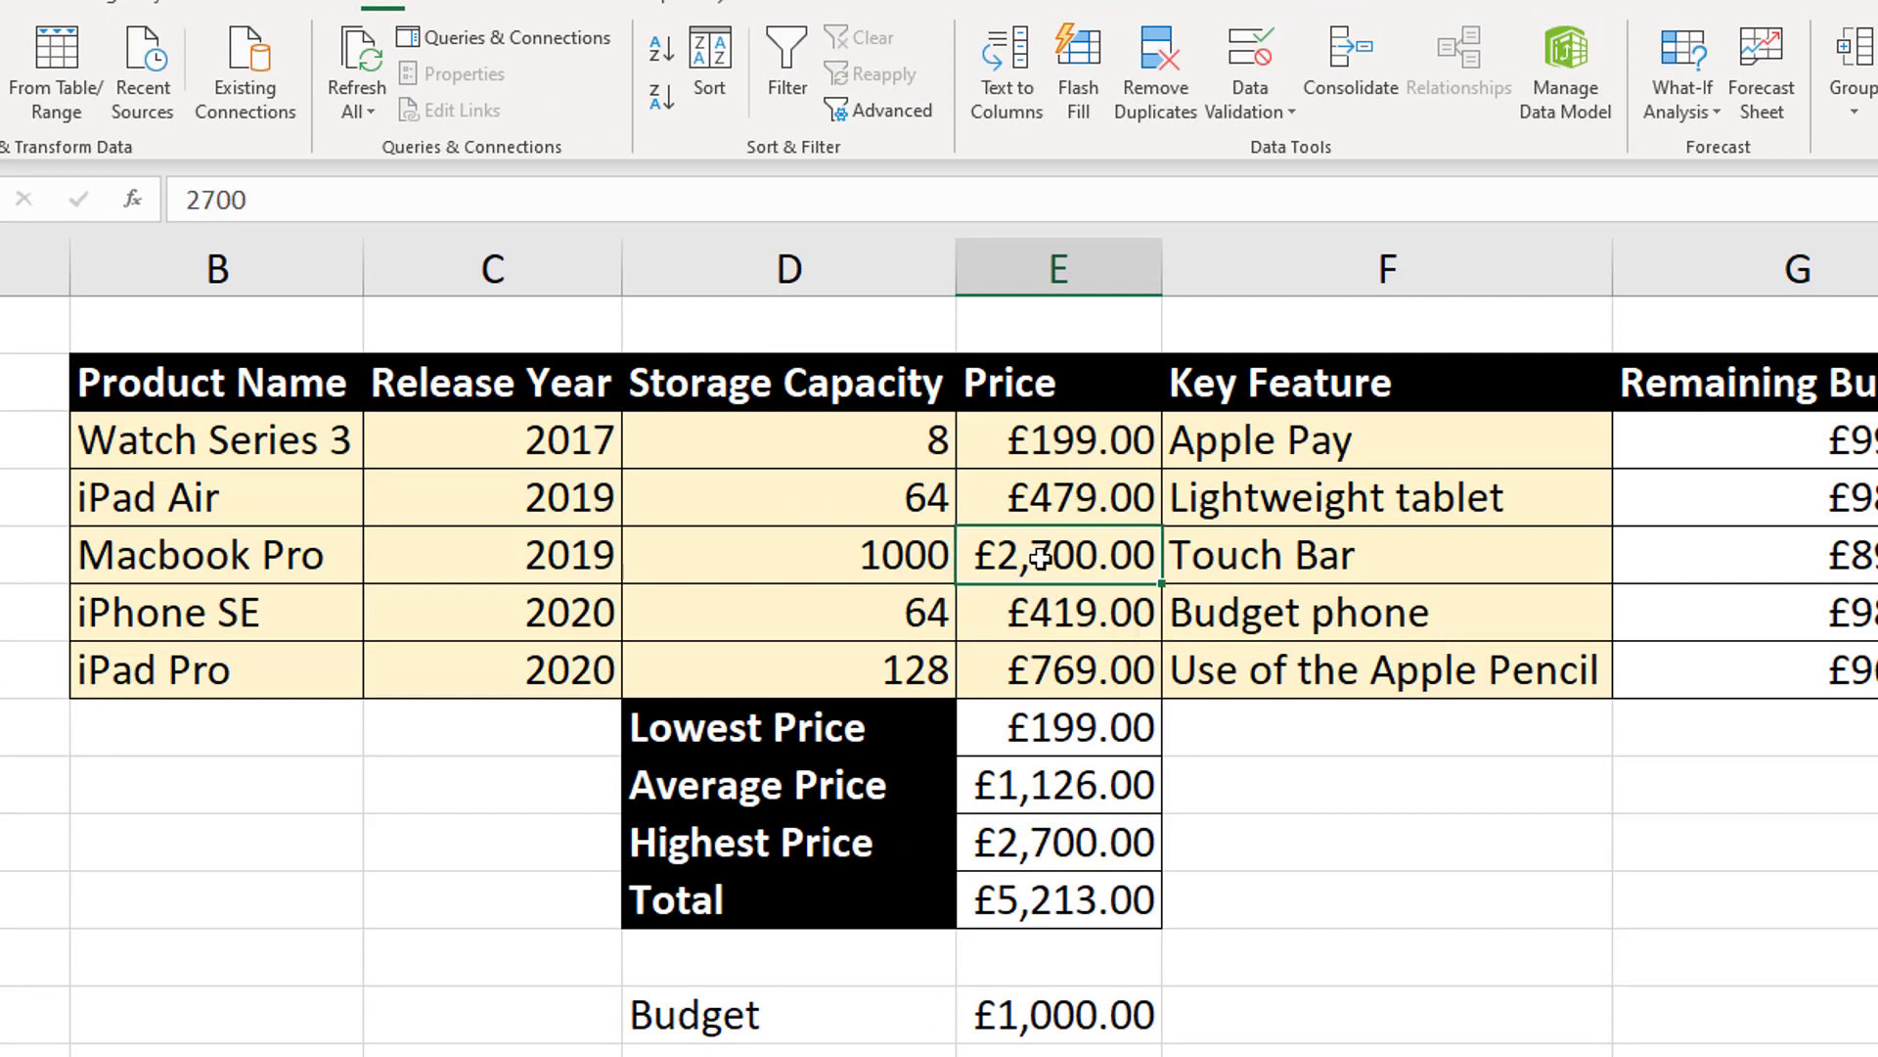
left_click(1066, 501)
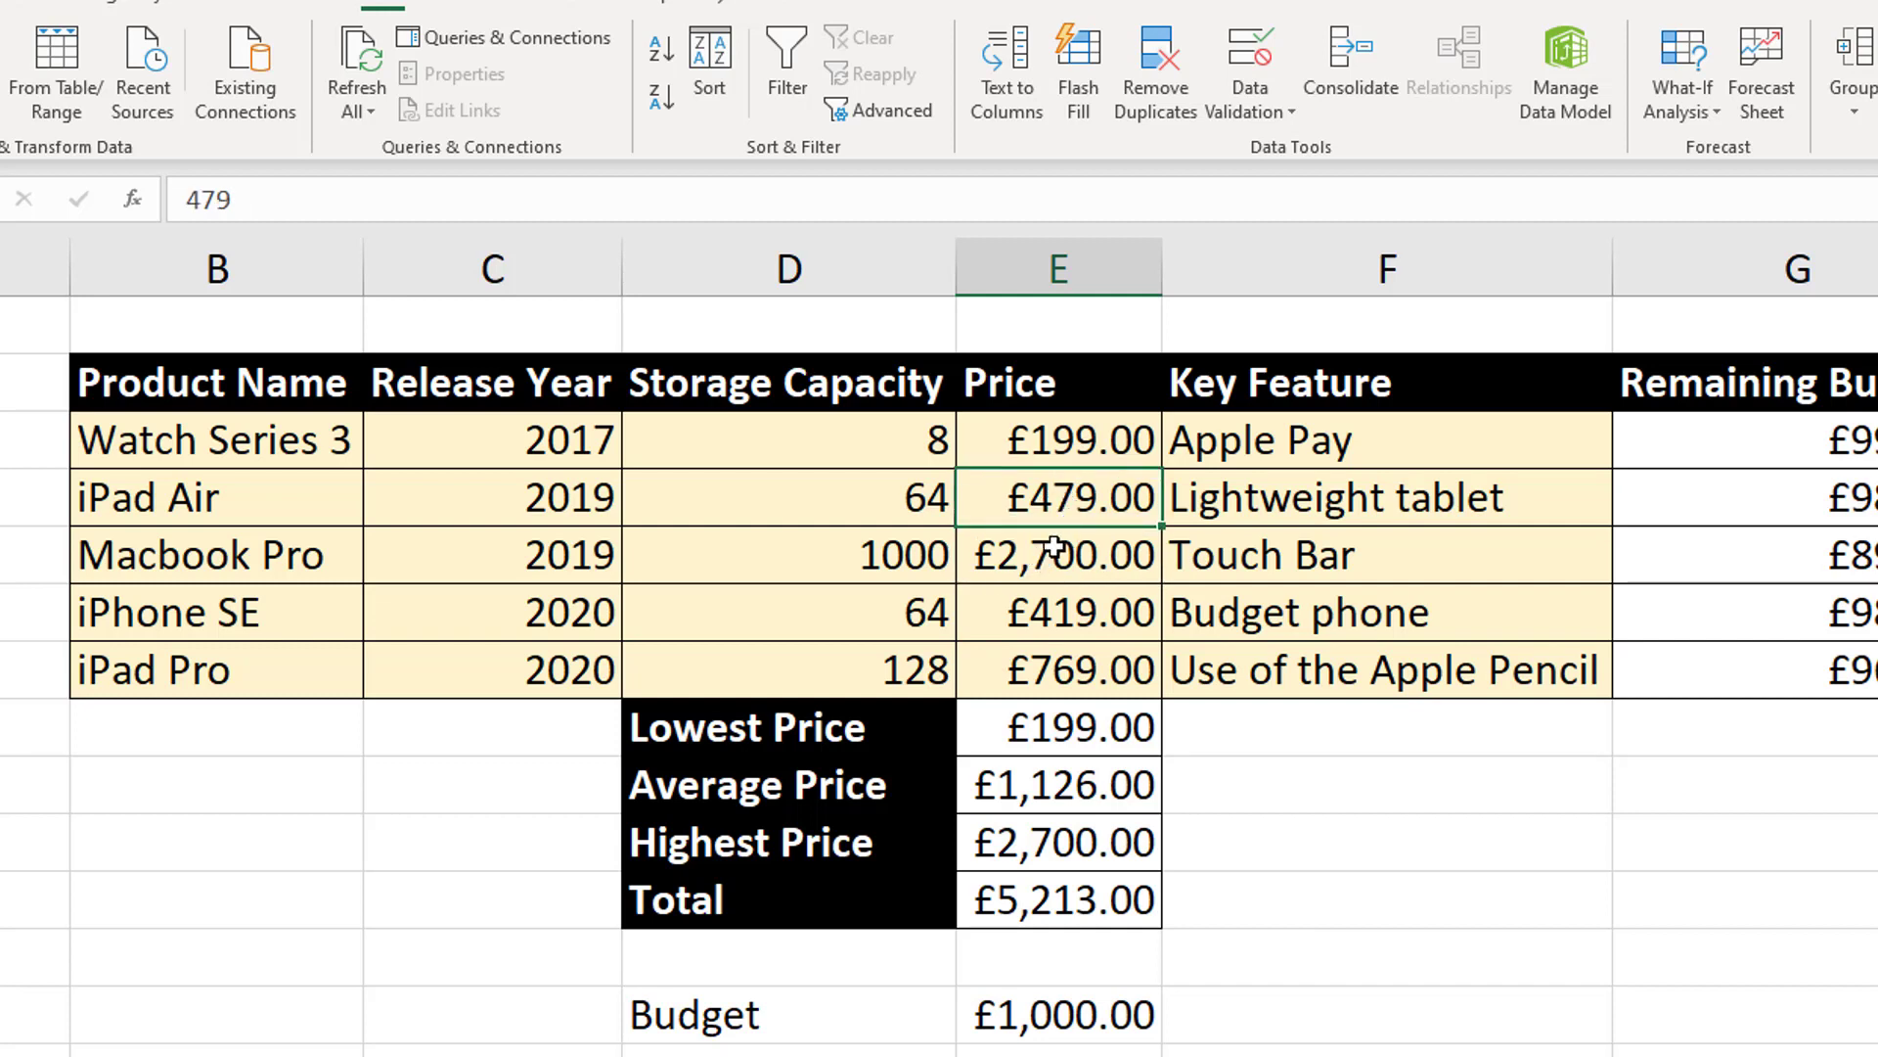
left_click(1054, 548)
left_click(861, 729)
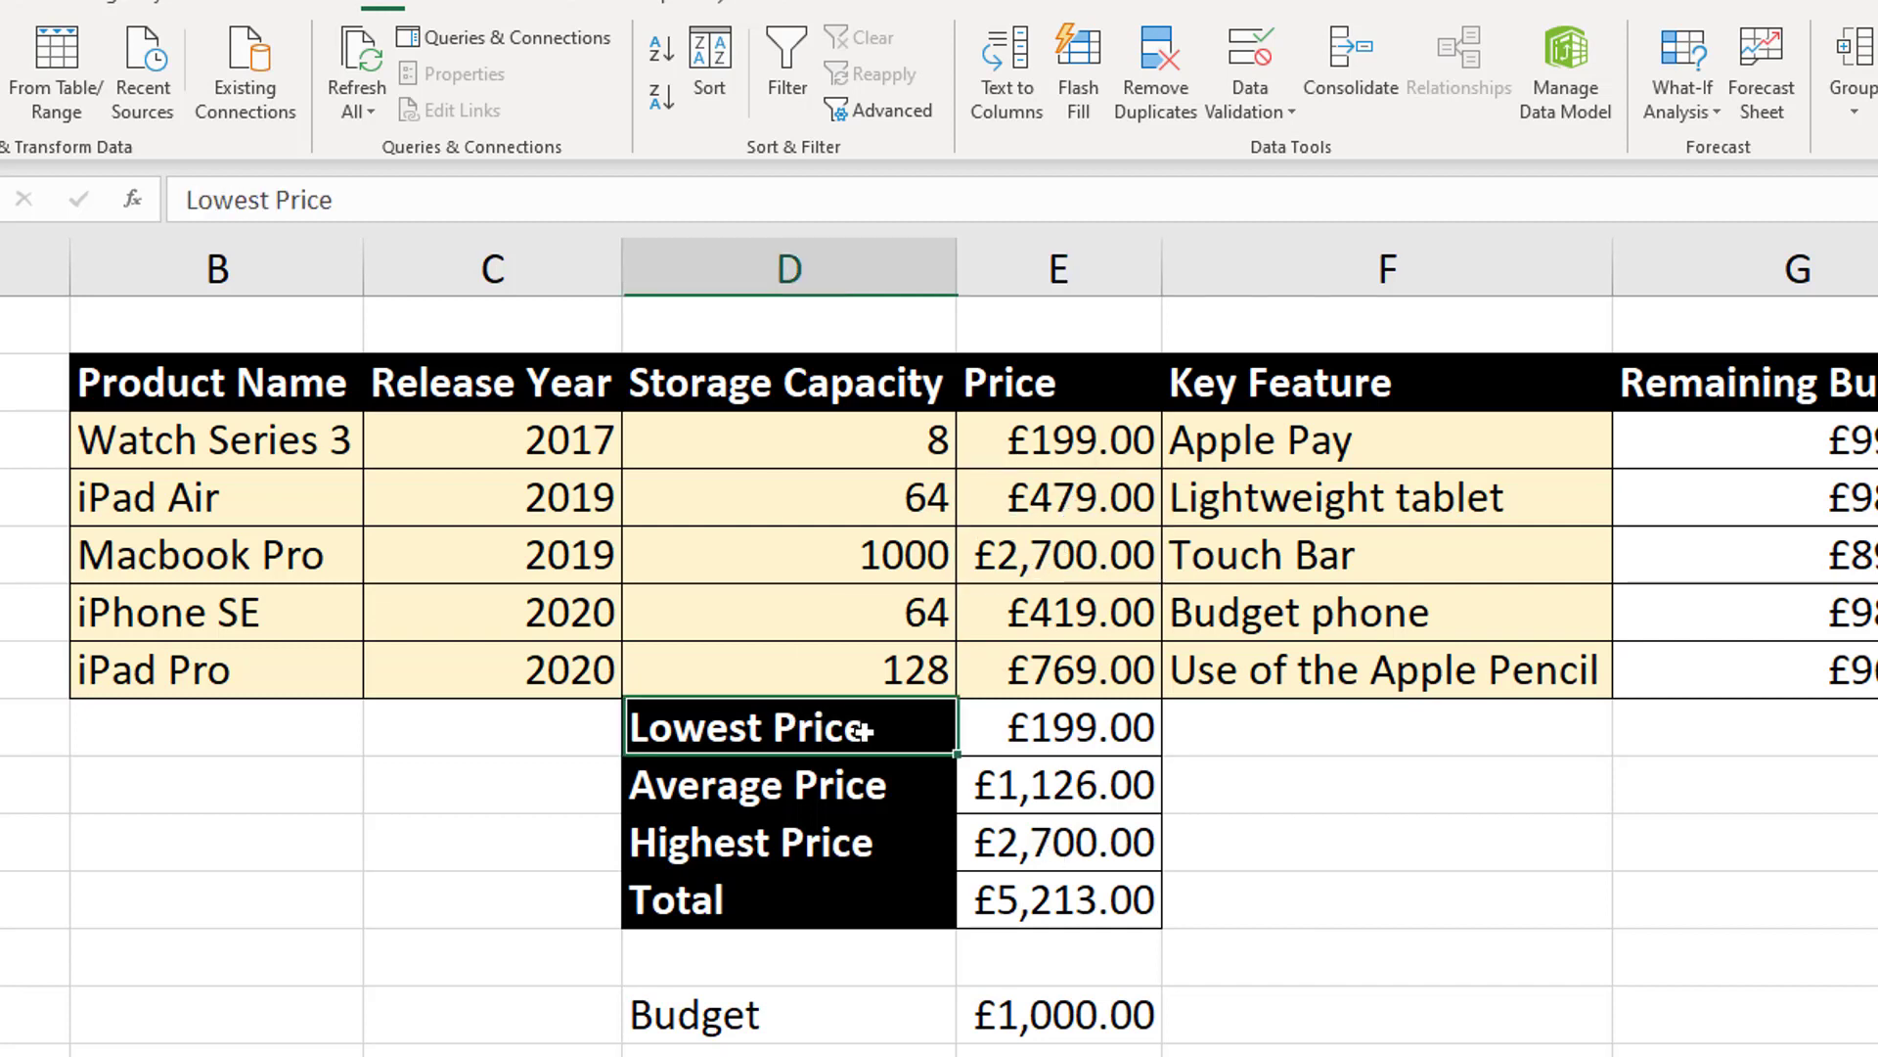
left_click_drag(861, 728, 1069, 905)
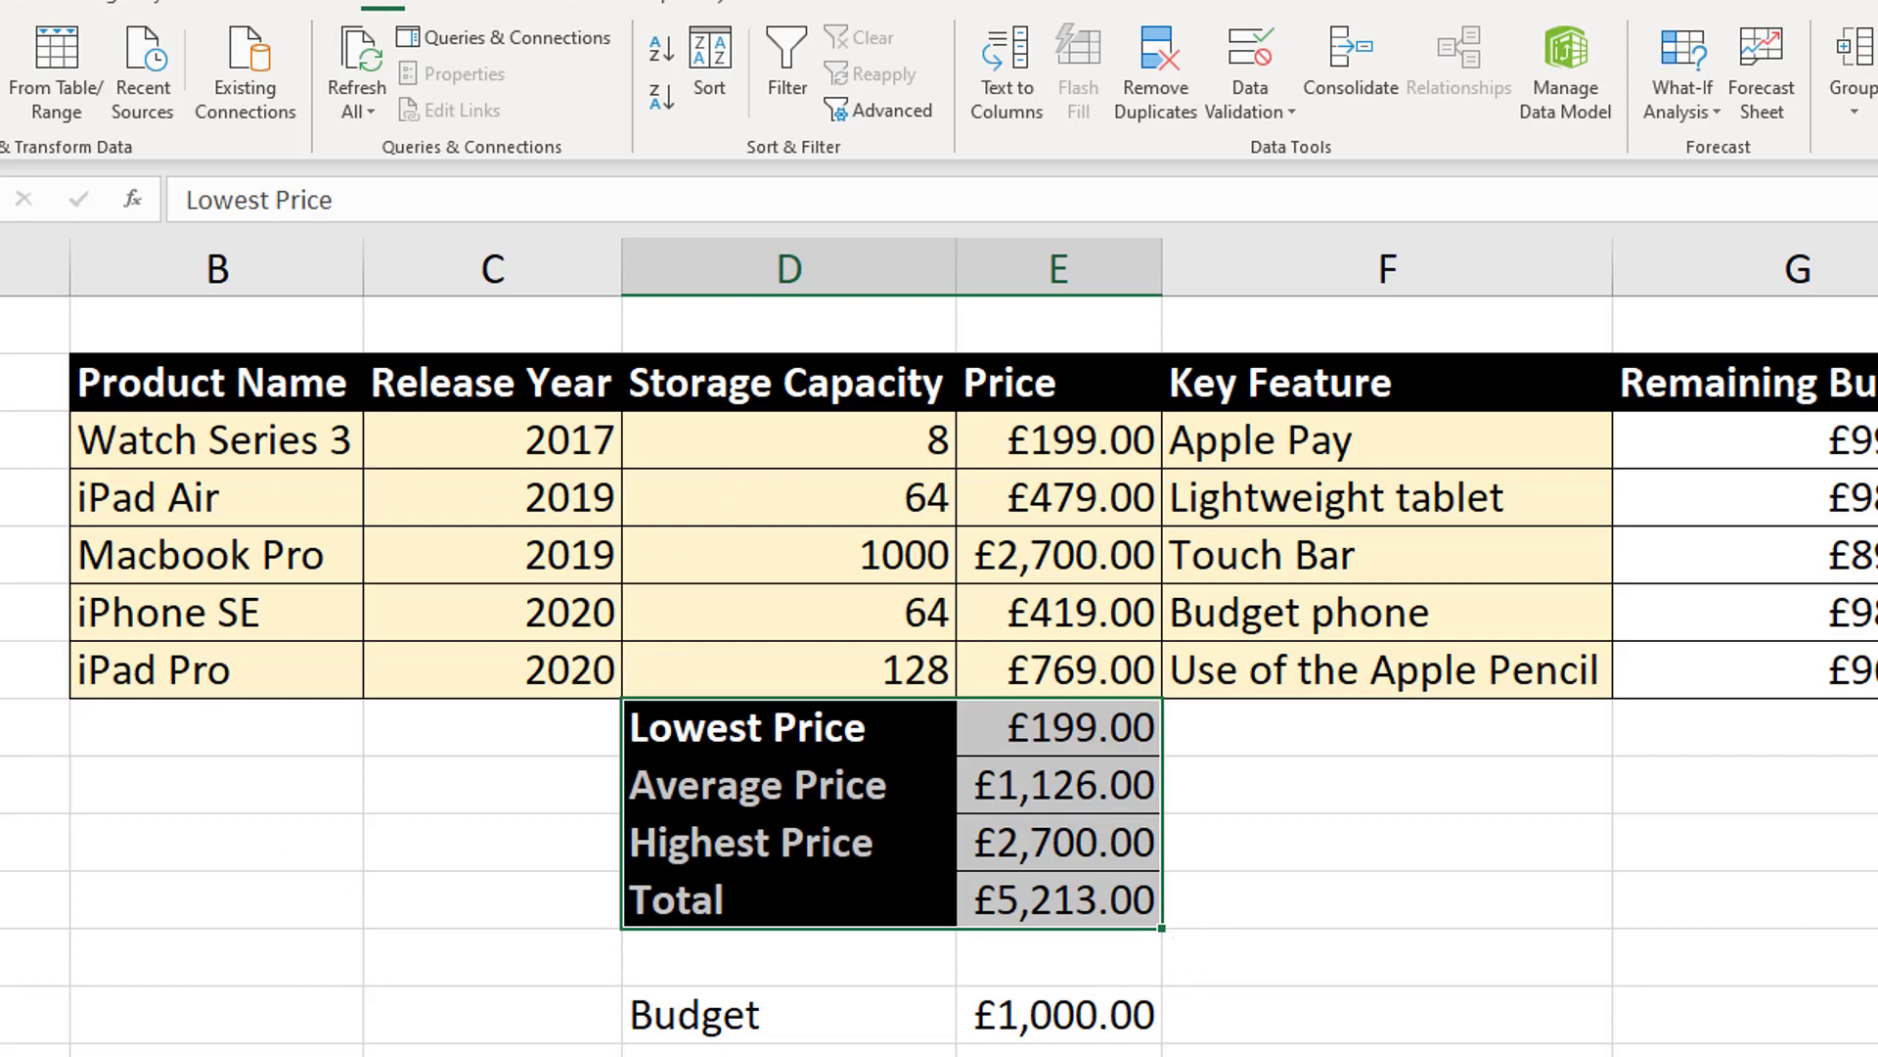
left_click(1018, 751)
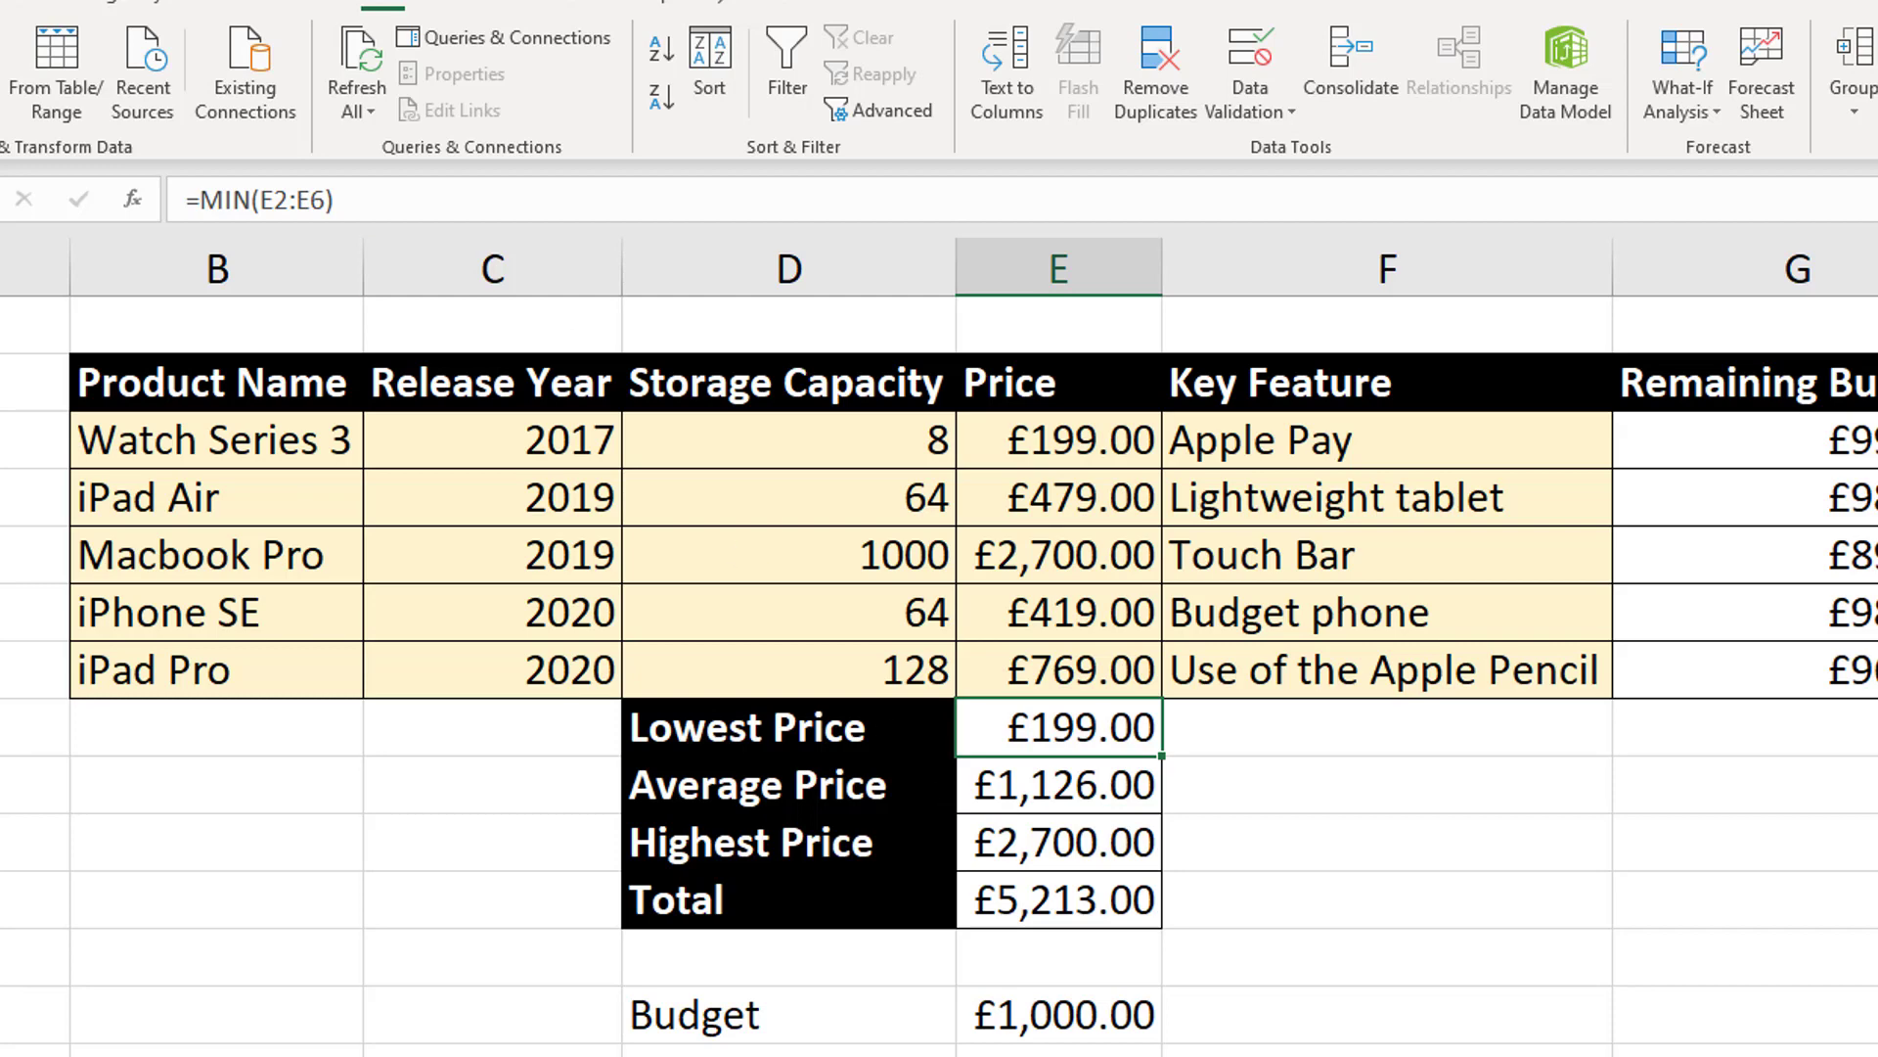
key("ctrl+z")
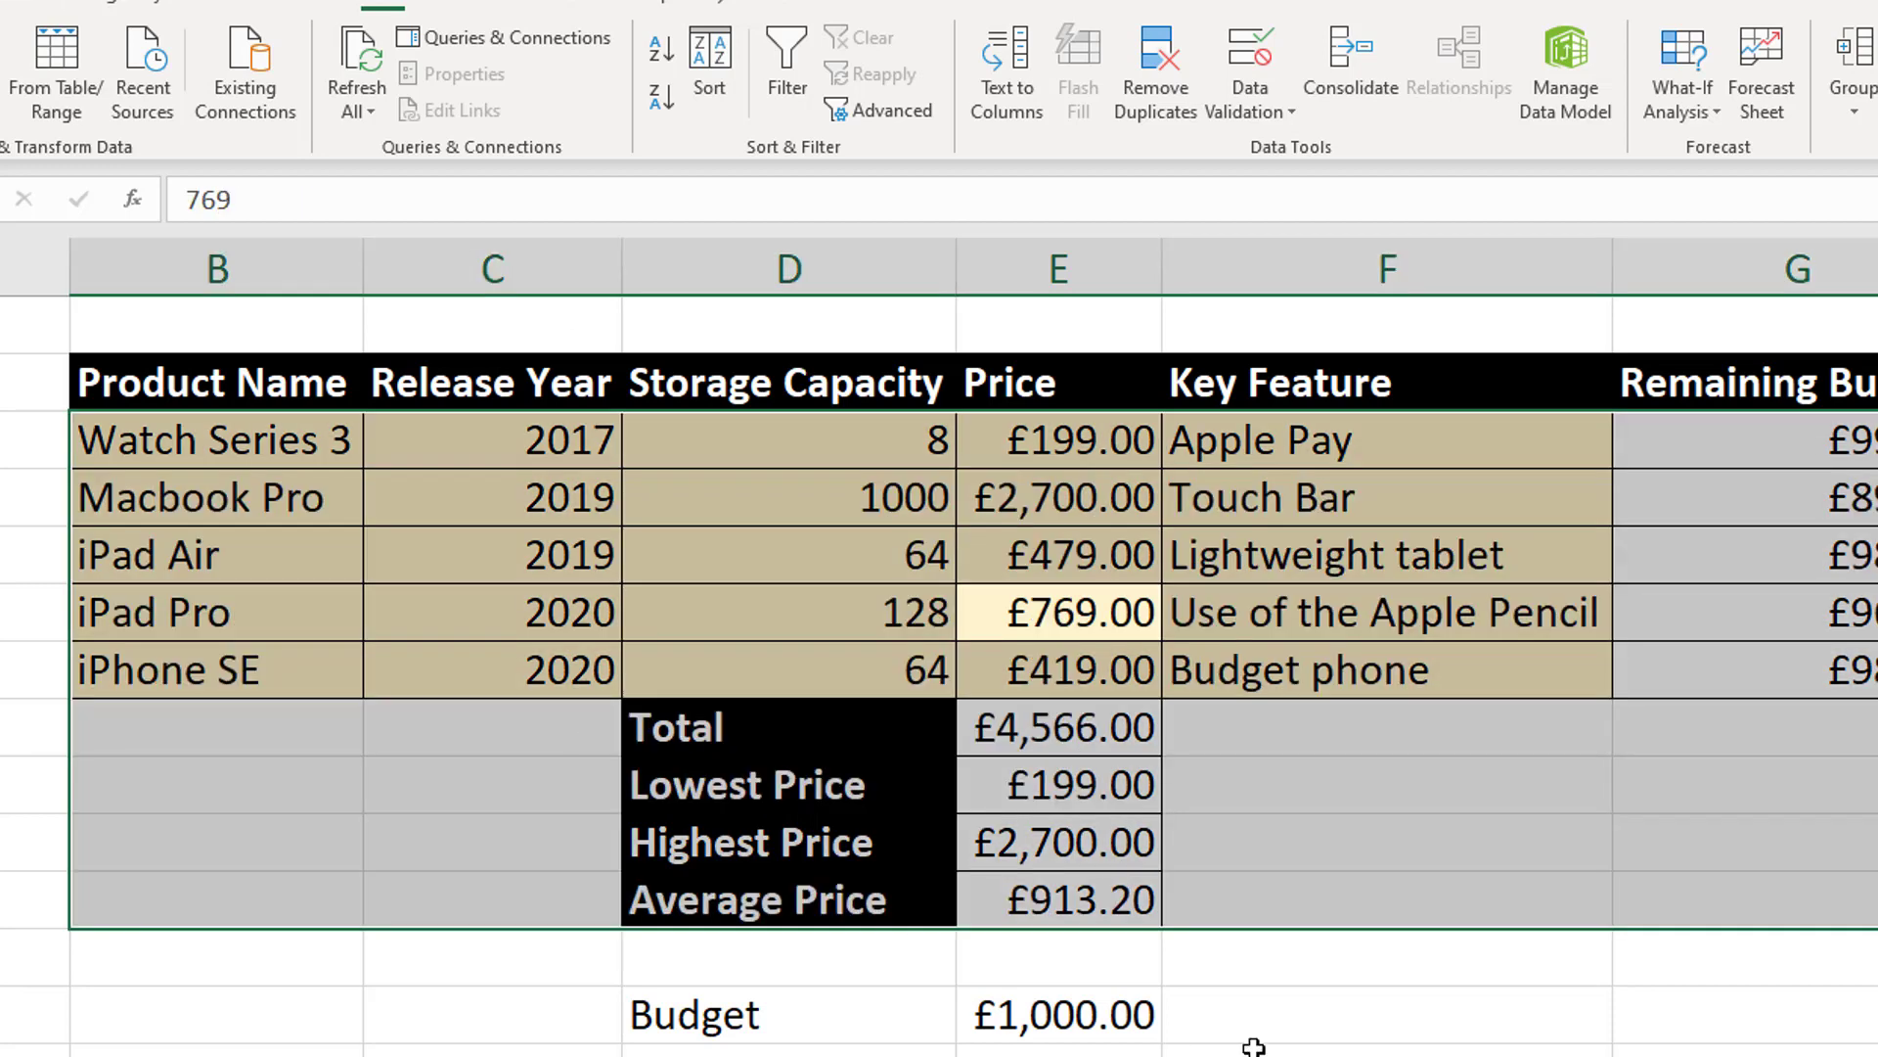
left_click(1291, 996)
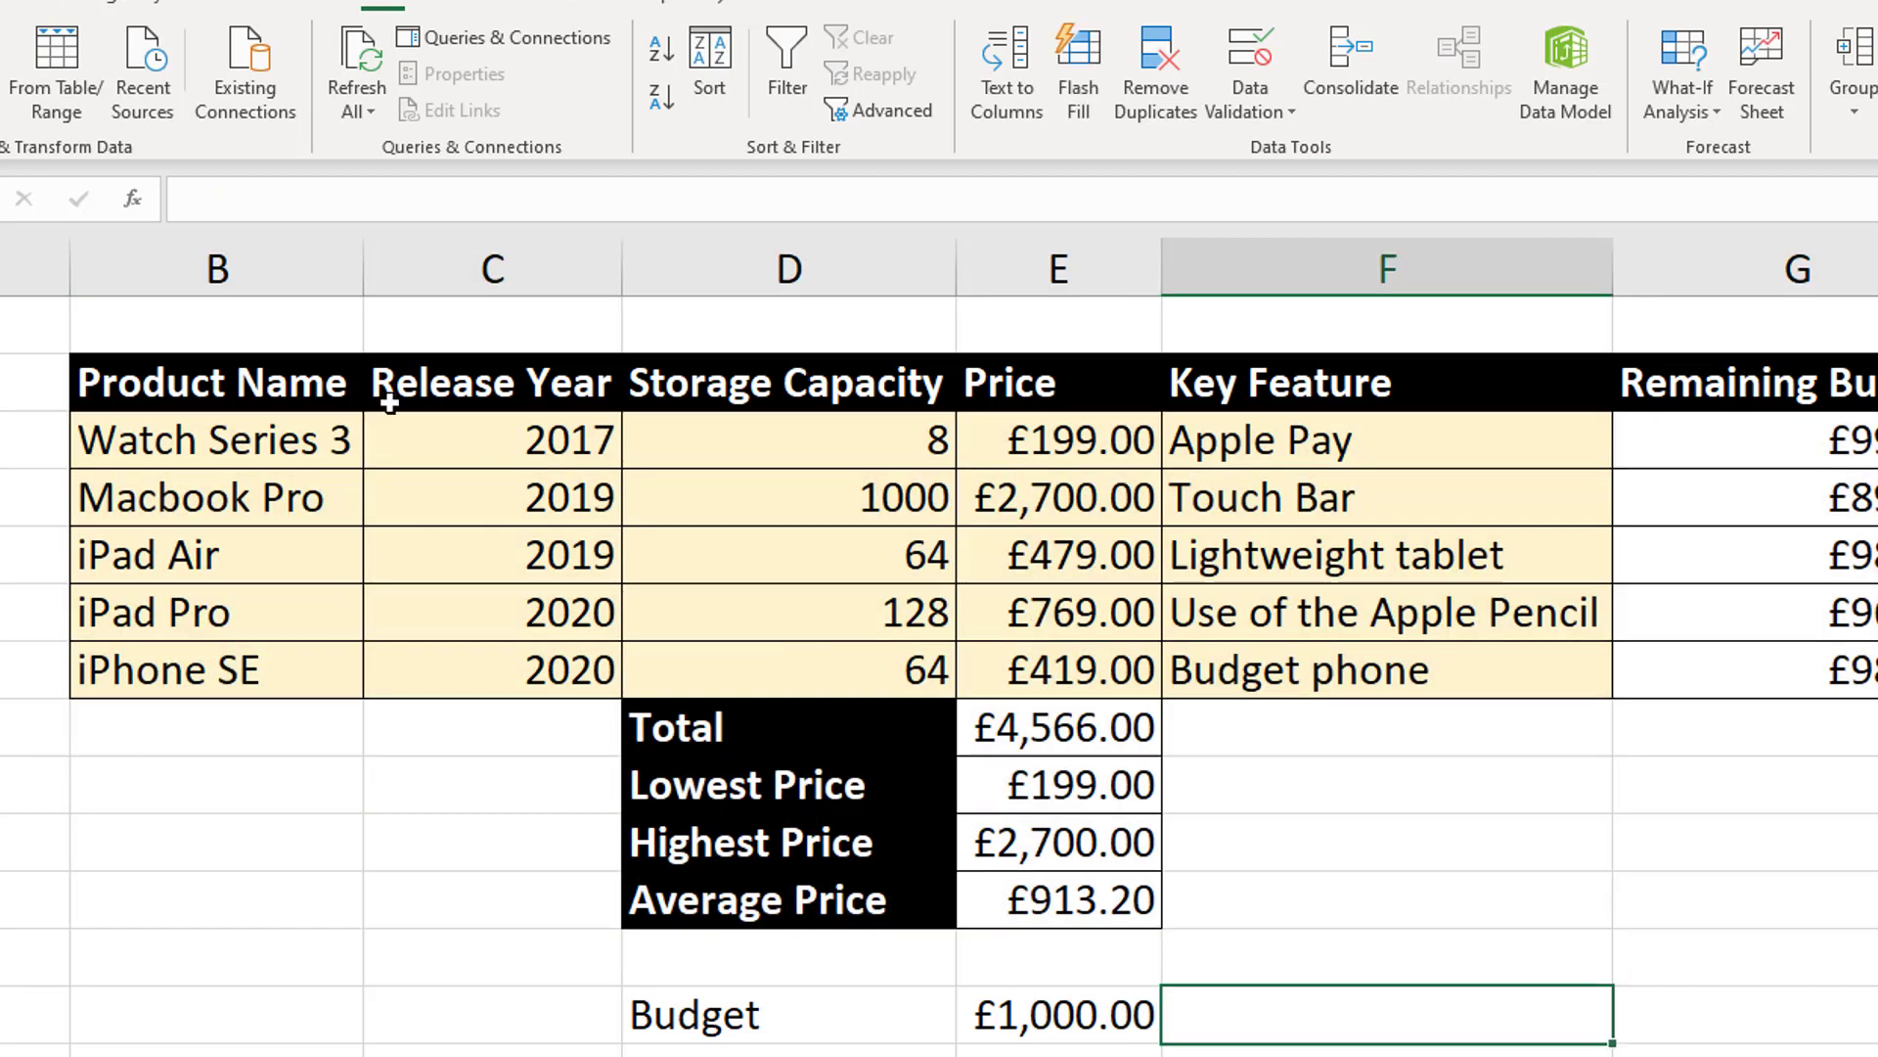
- Sort only the product rows, without the summary rows, by Release Year and then by Price, both smallest to largest, and check the result
left_click_drag(196, 440, 1752, 670)
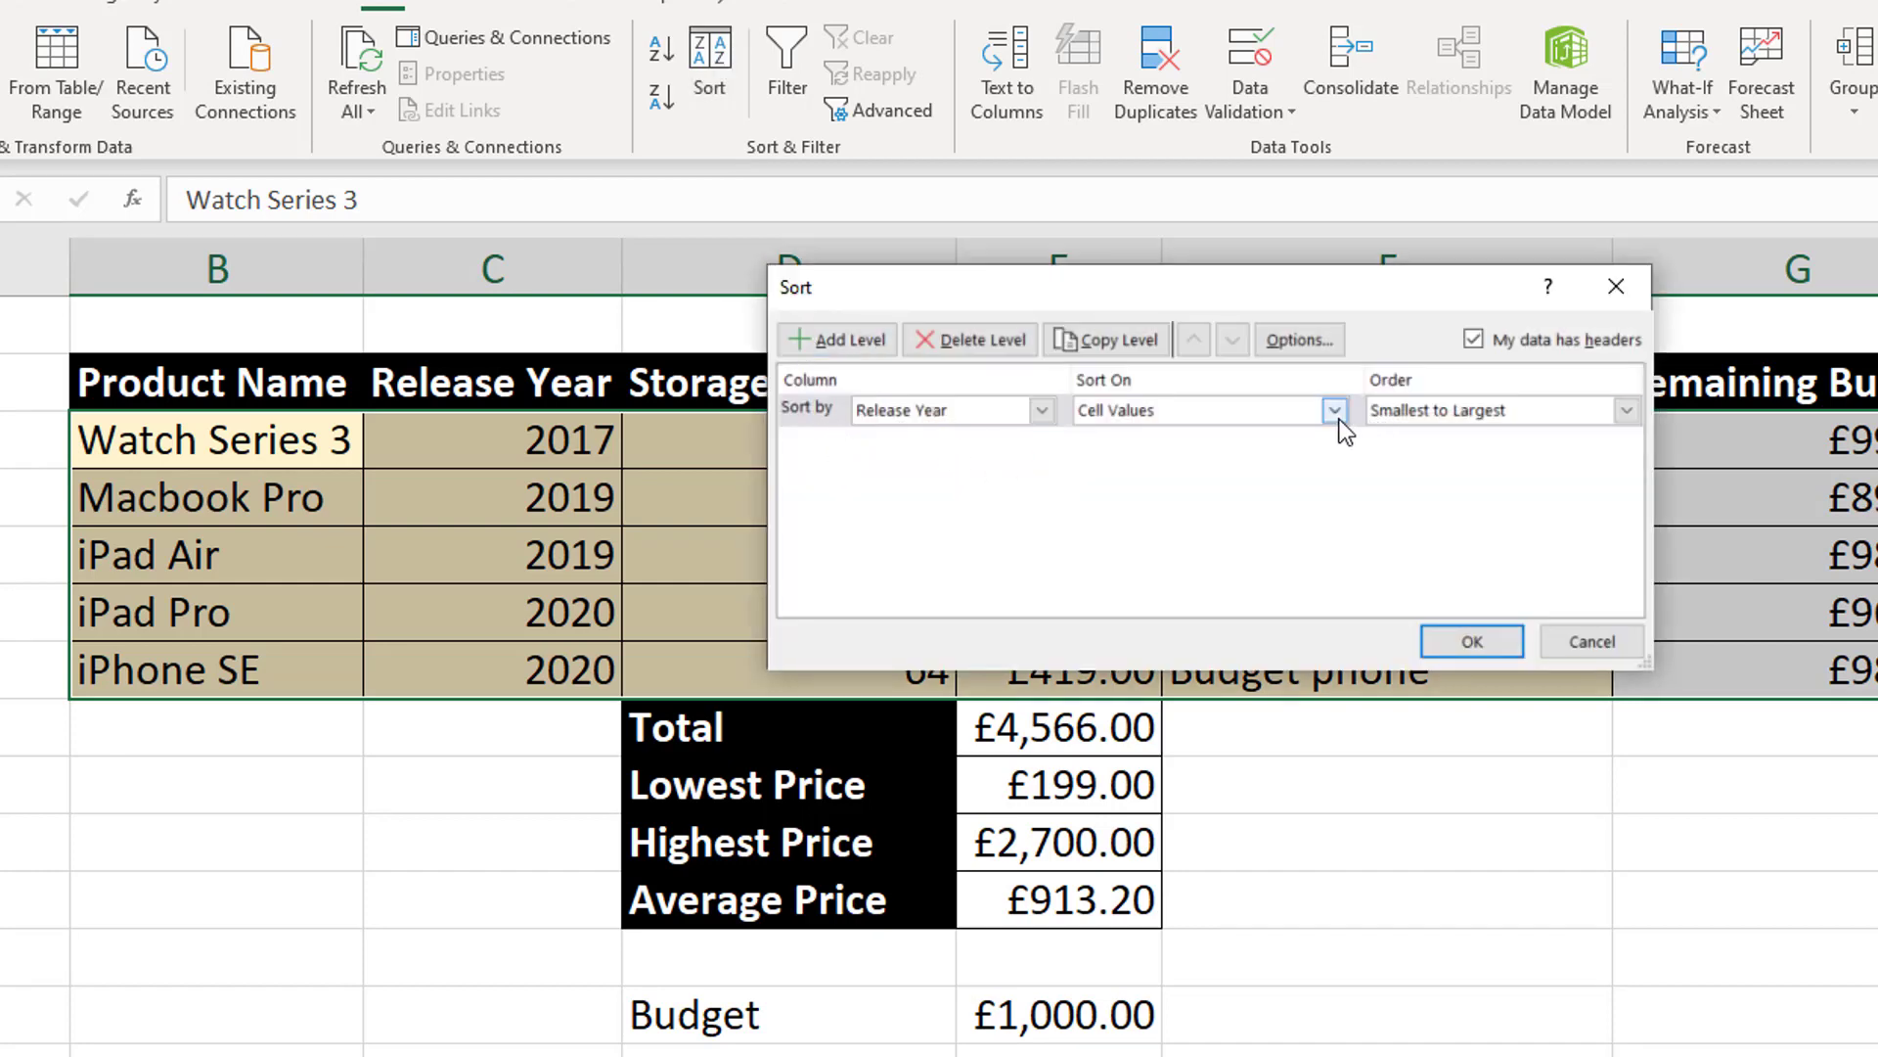
left_click(877, 343)
left_click(1041, 445)
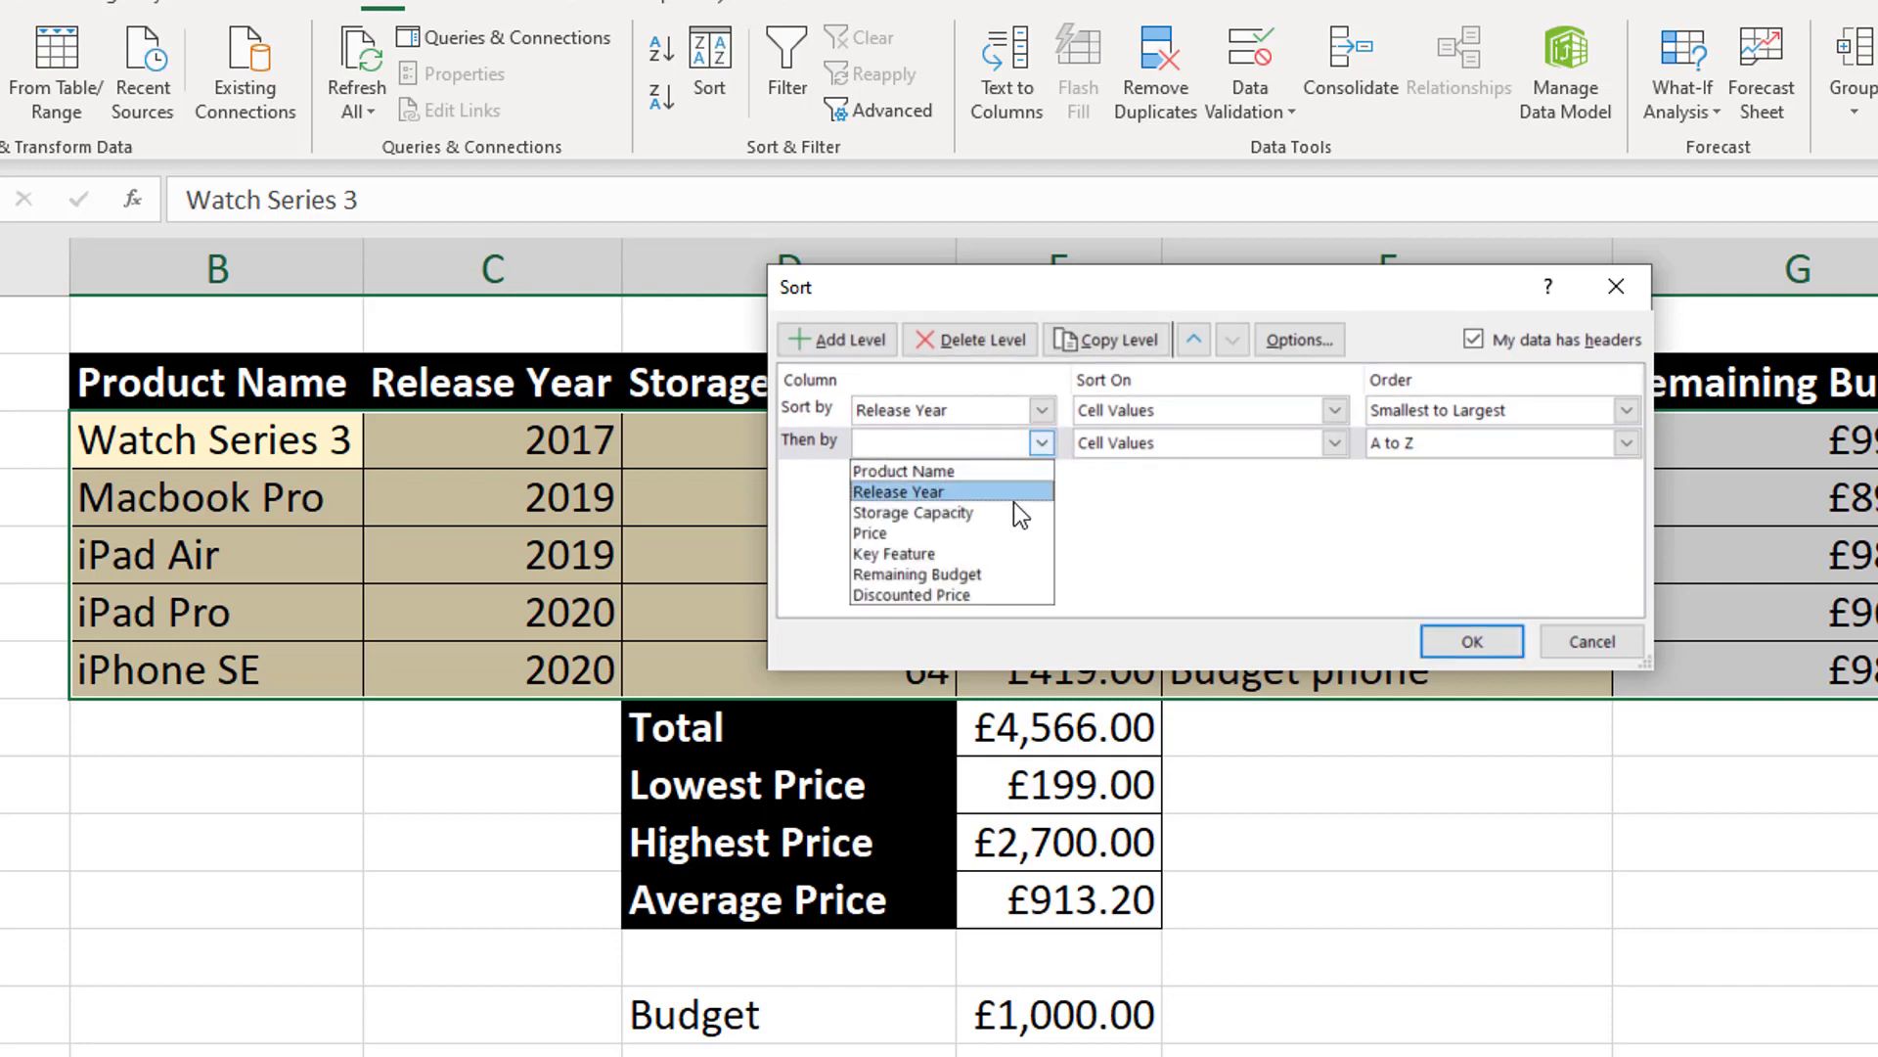
left_click(964, 532)
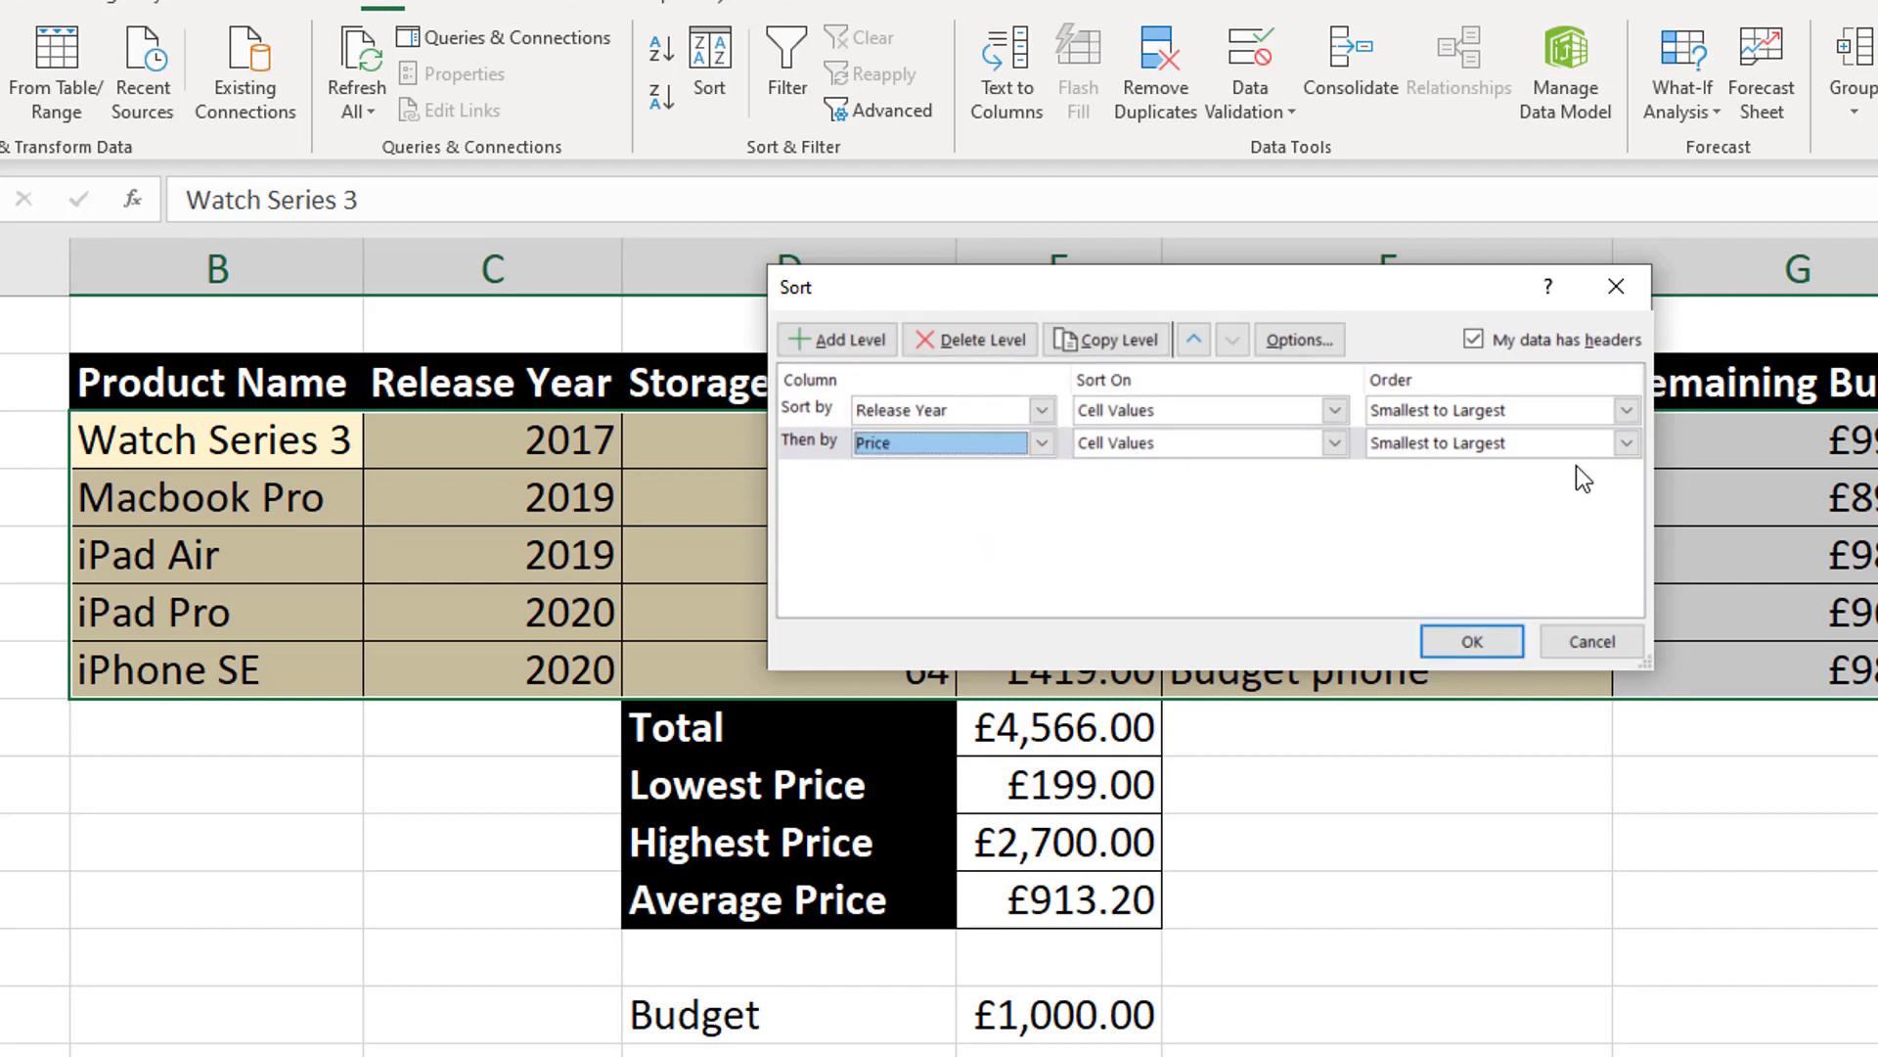
left_click(1472, 641)
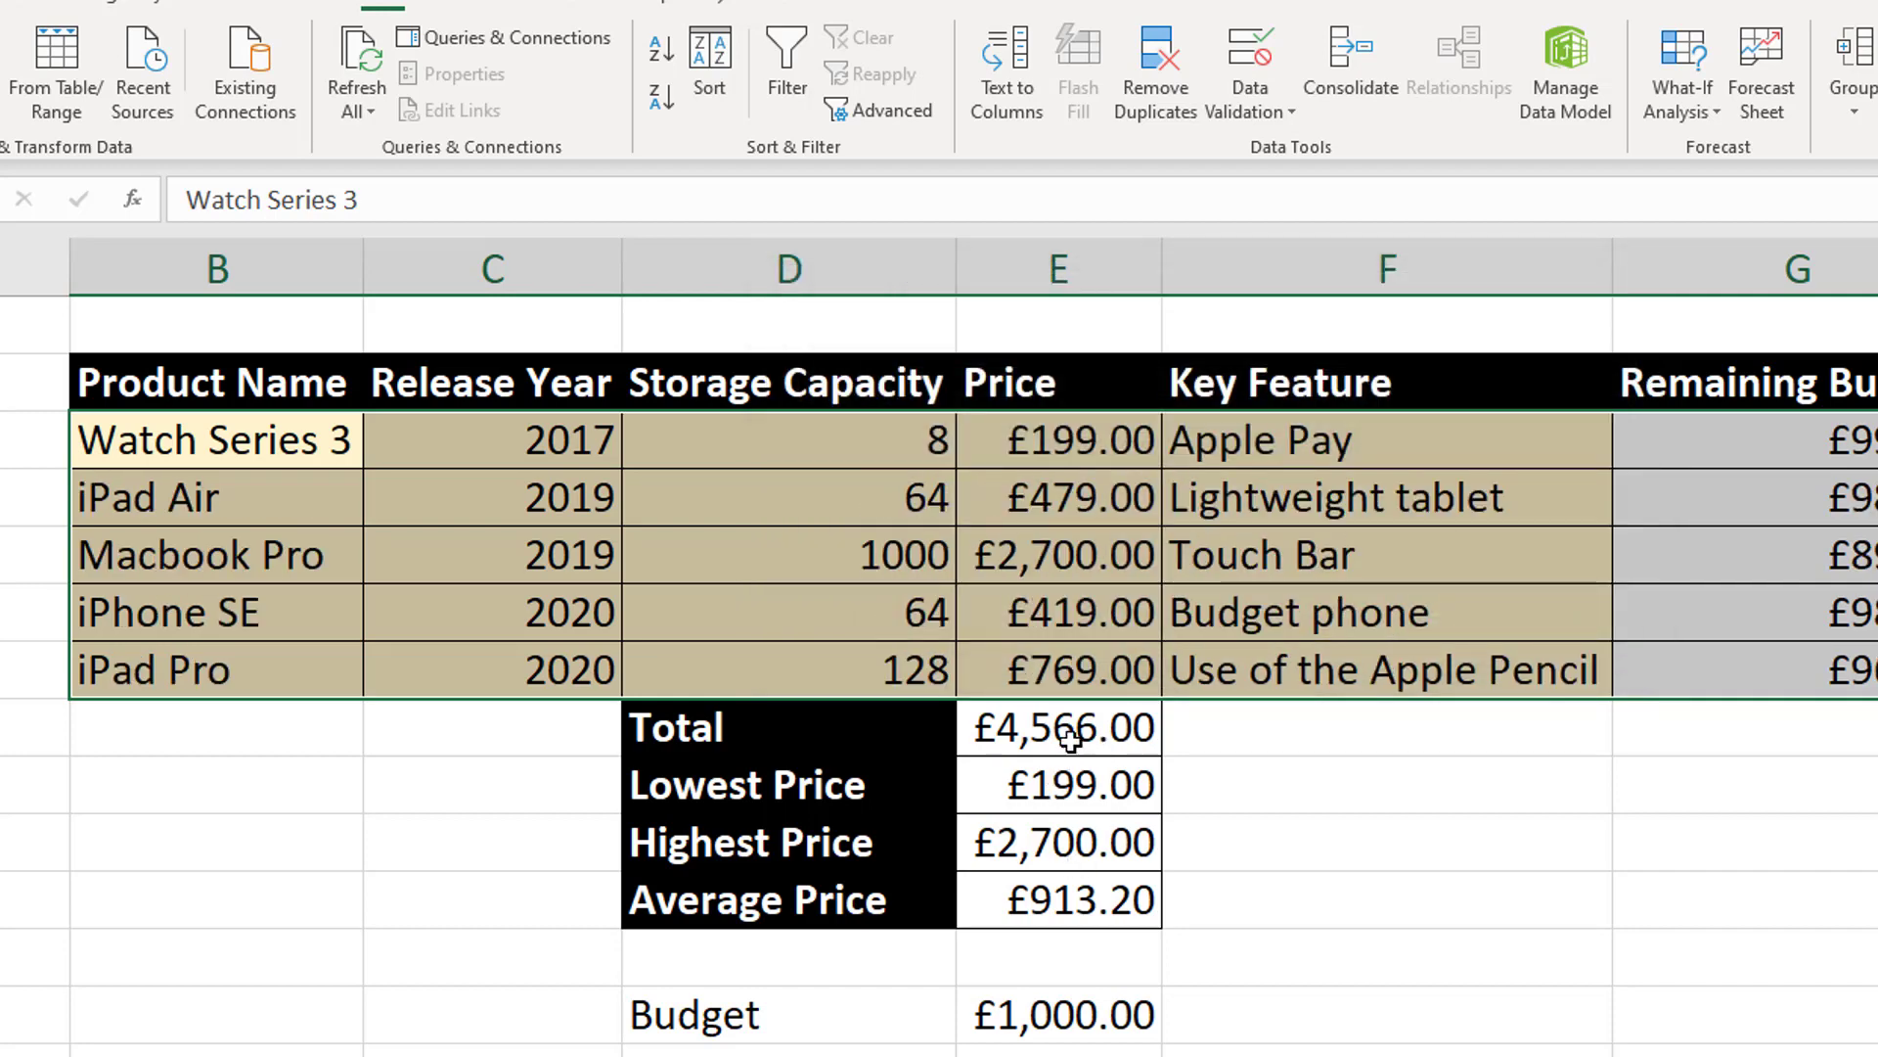
left_click(1076, 672)
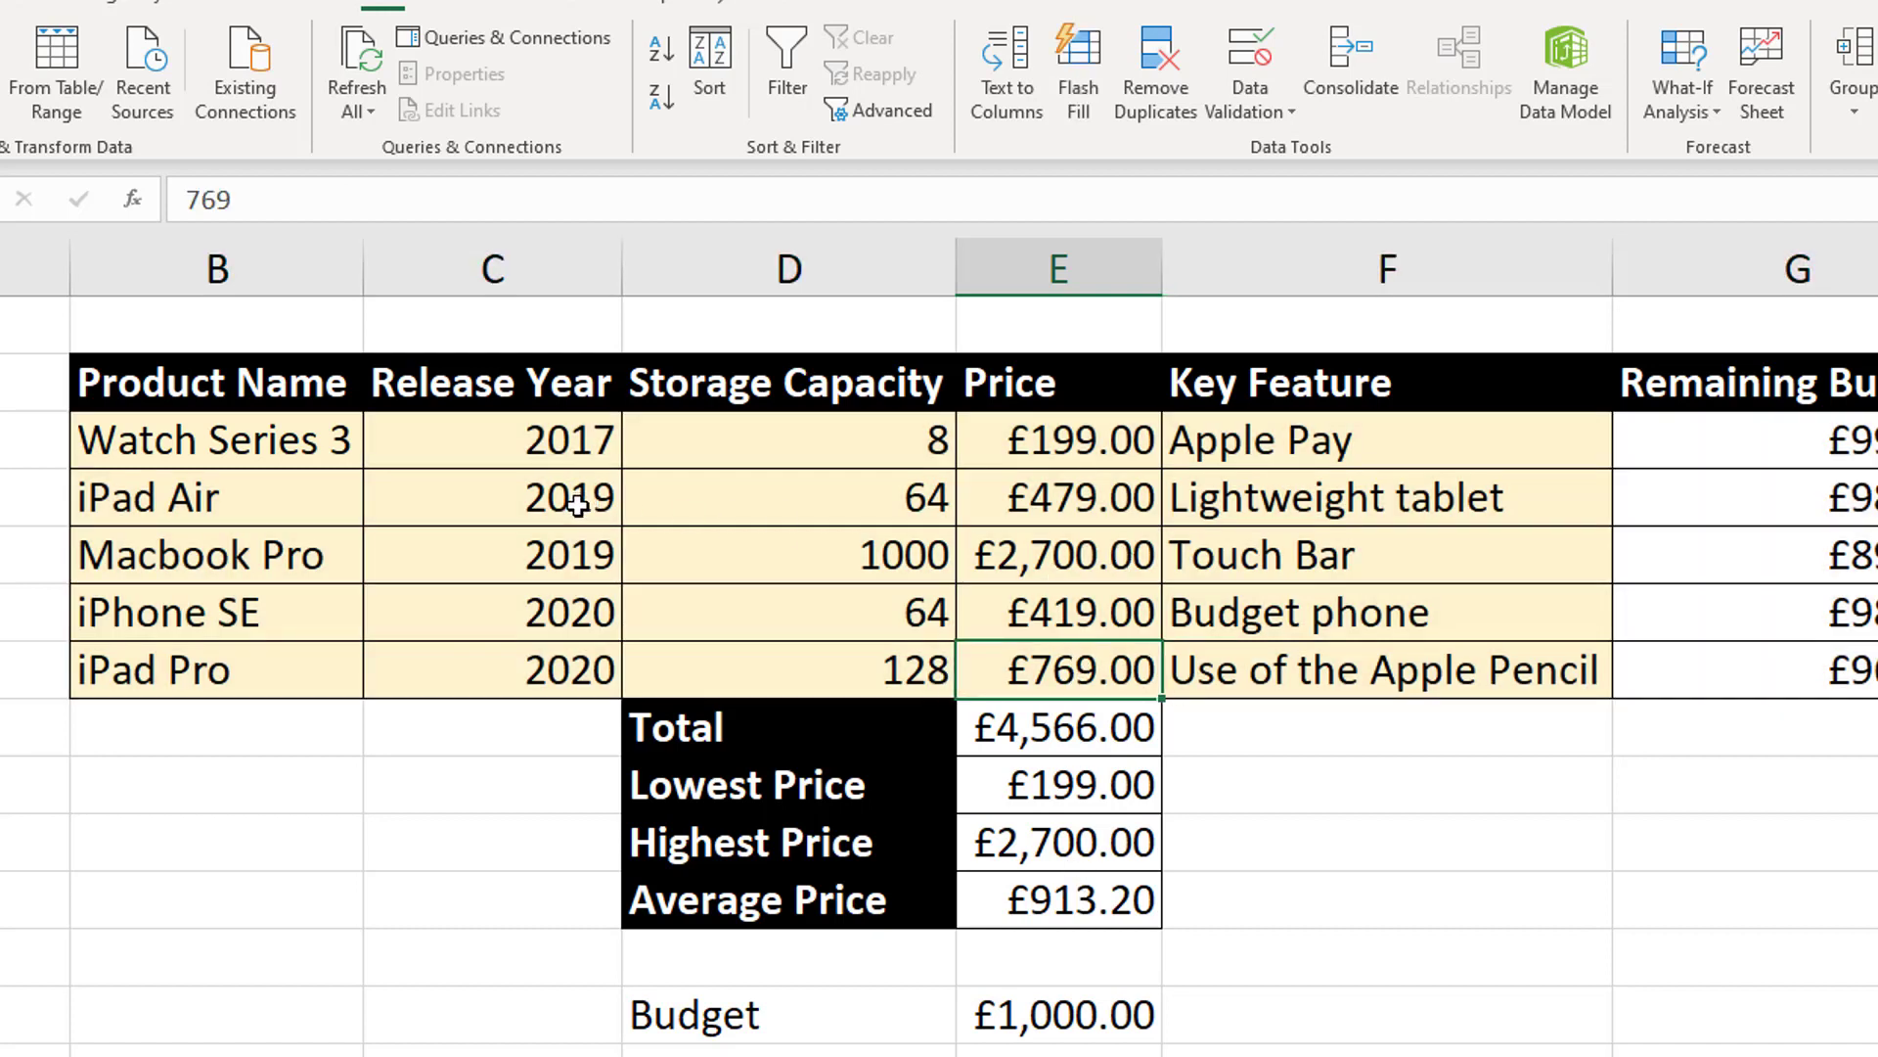
left_click_drag(587, 499, 602, 553)
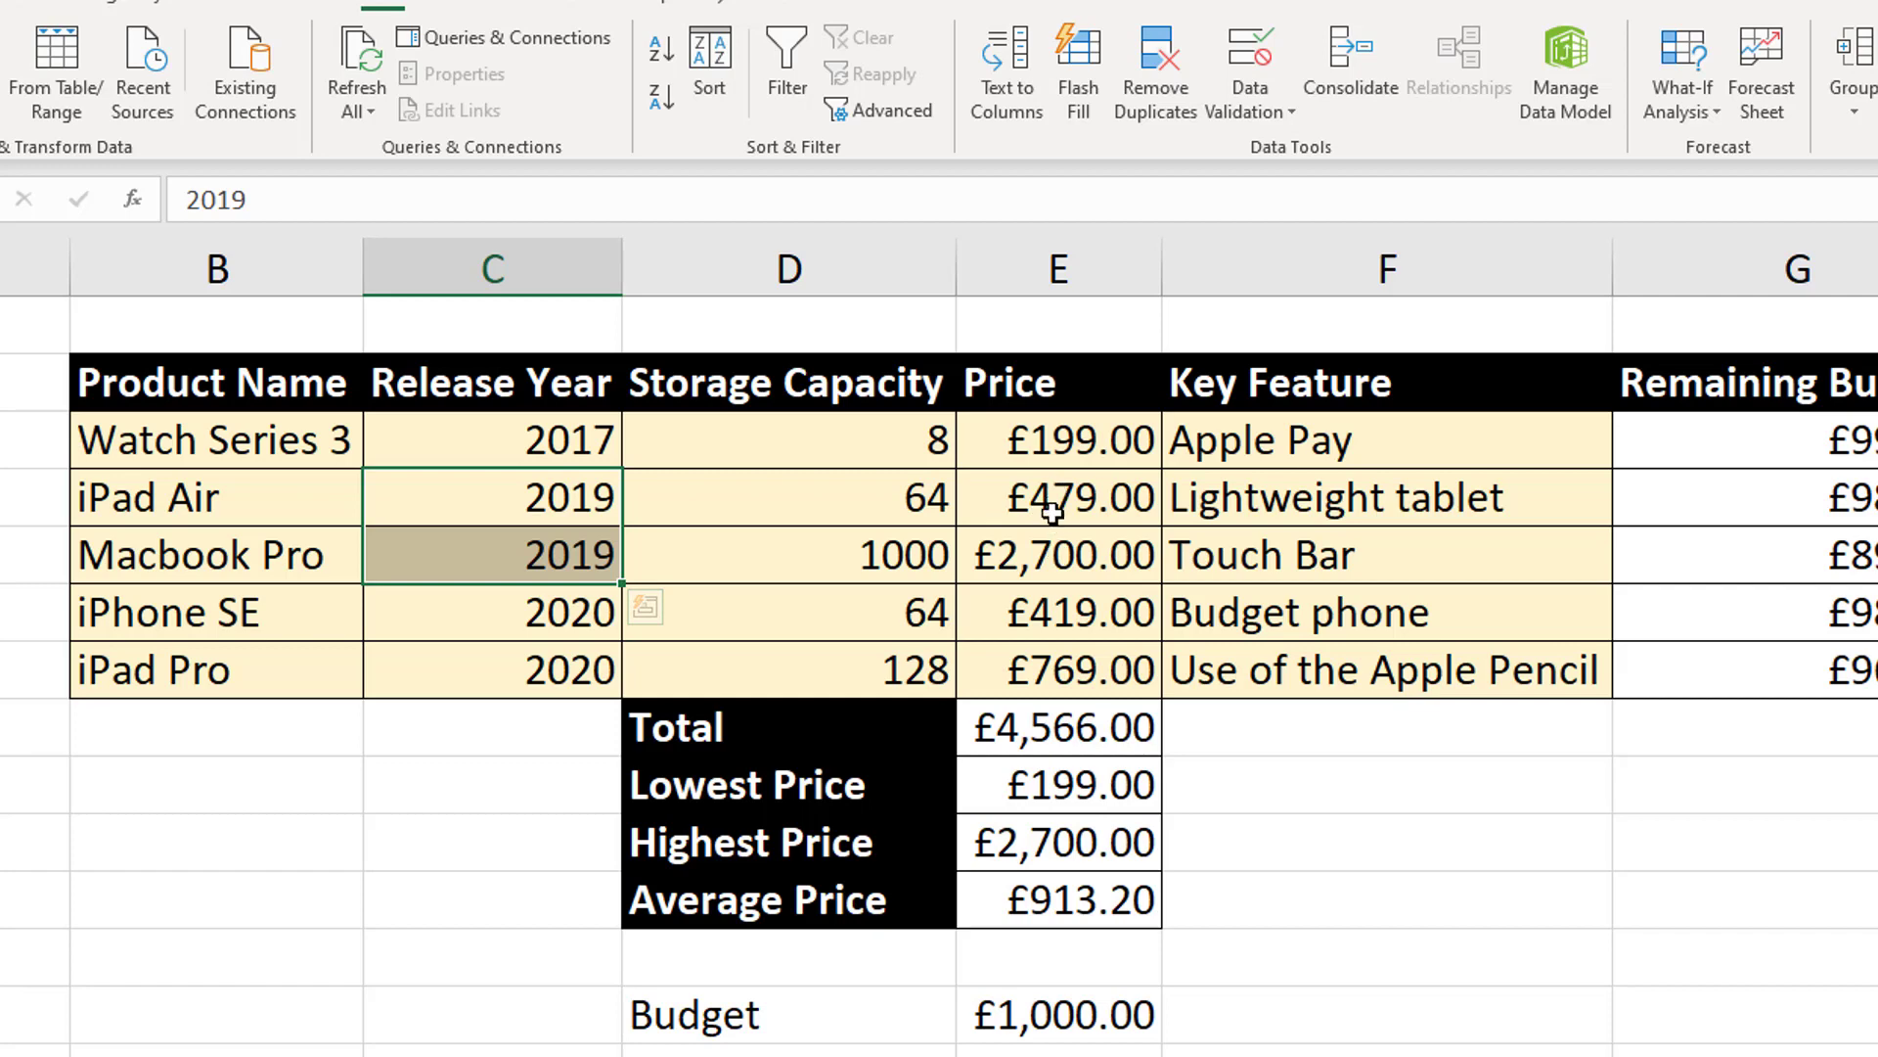